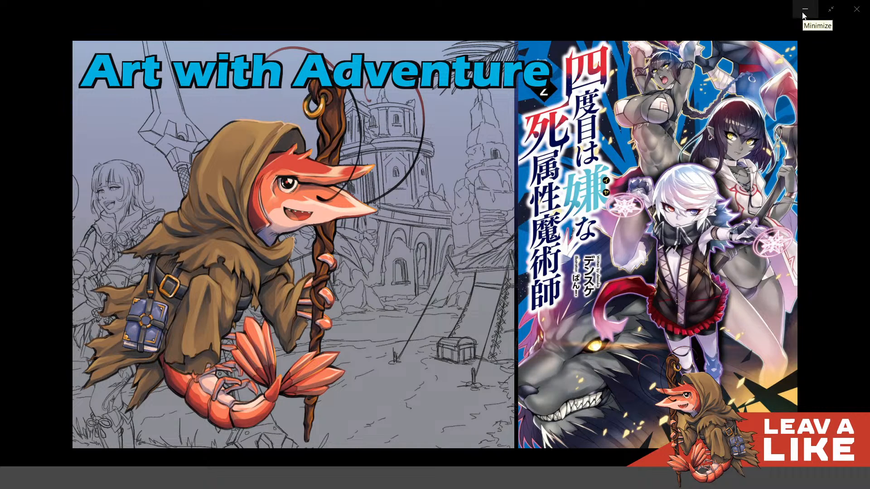
- Minimize the full-screen thumbnail image to return to the blank Anatomy 02 canvas
click(804, 9)
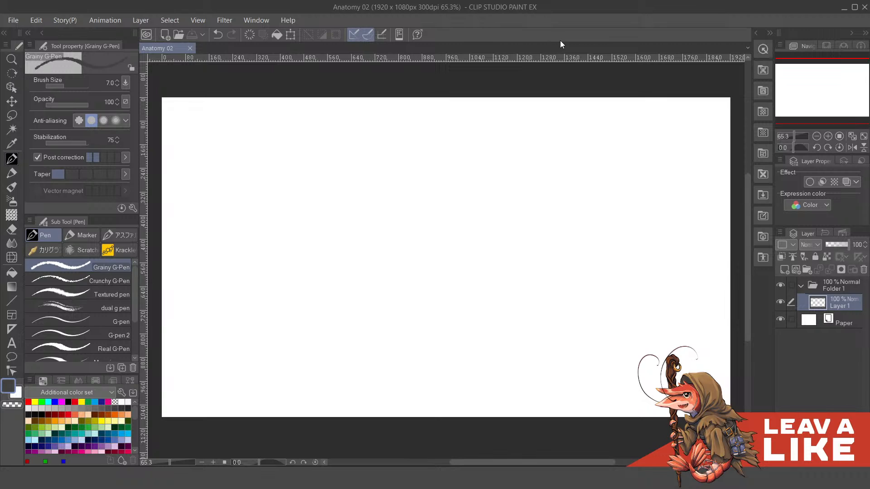
scroll(661, 235, up, 1)
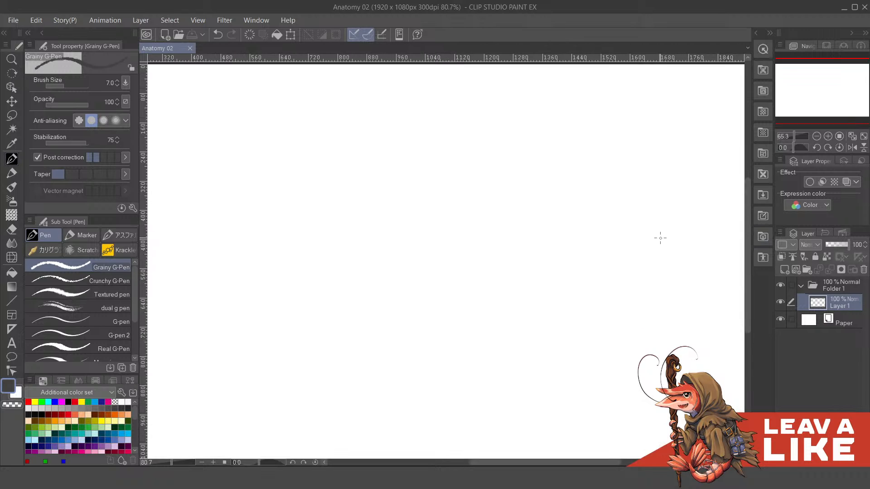
scroll(661, 200, down, 3)
scroll(668, 216, up, 1)
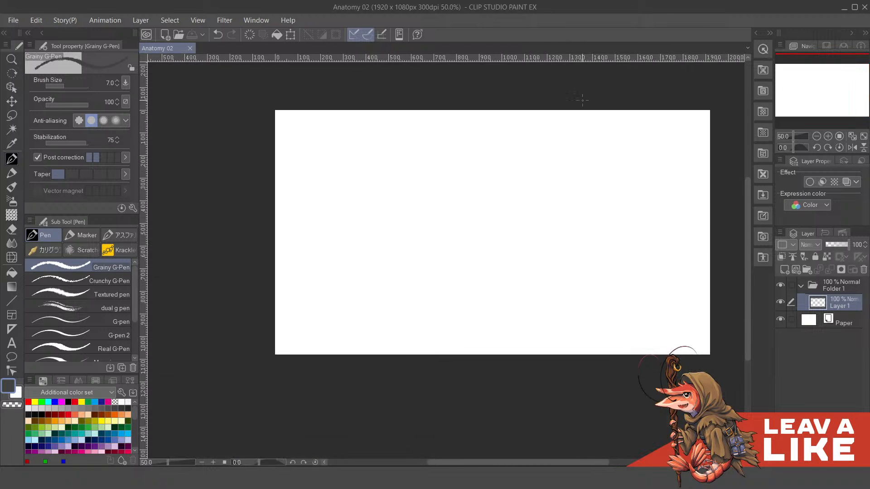
scroll(605, 137, up, 1)
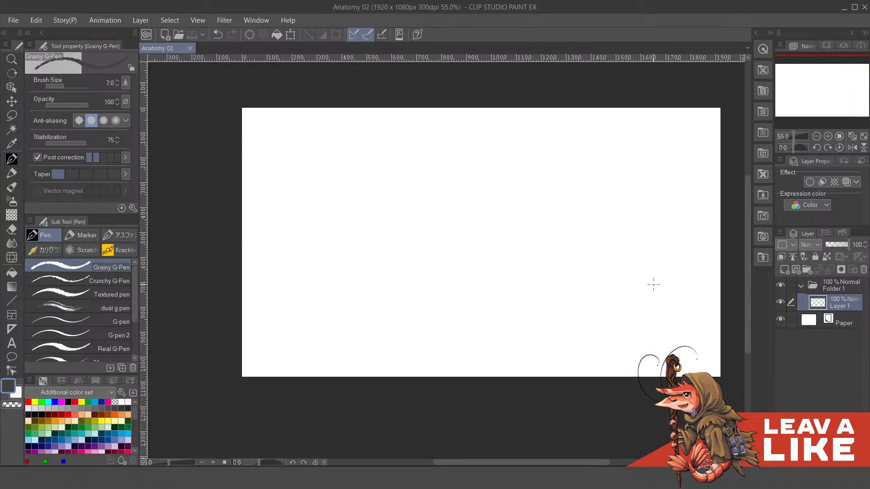
scroll(446, 228, up, 2)
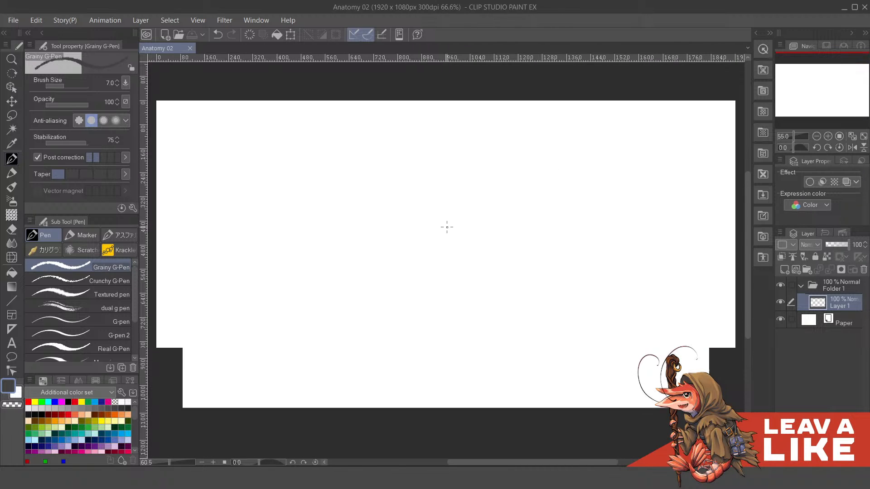
key(space)
mouse_move(468, 250)
mouse_down()
mouse_move(468, 260)
mouse_move(460, 254)
mouse_move(475, 258)
mouse_up()
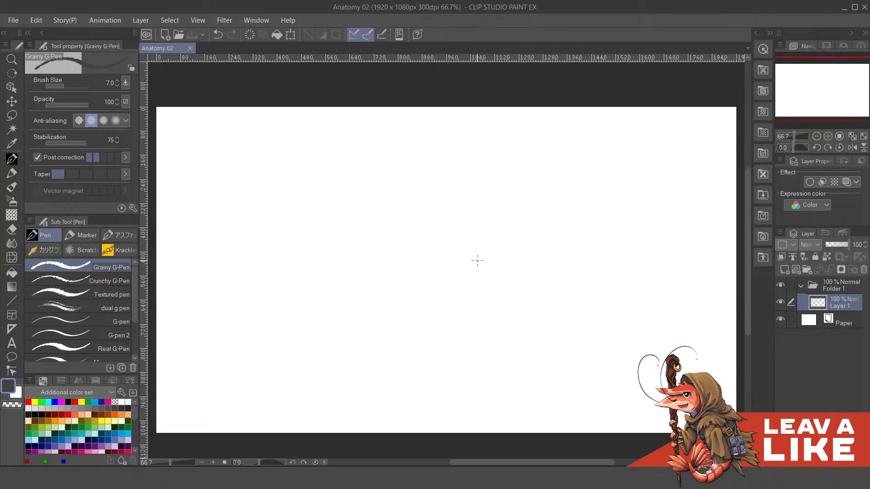
scroll(519, 271, down, 2)
scroll(455, 294, up, 2)
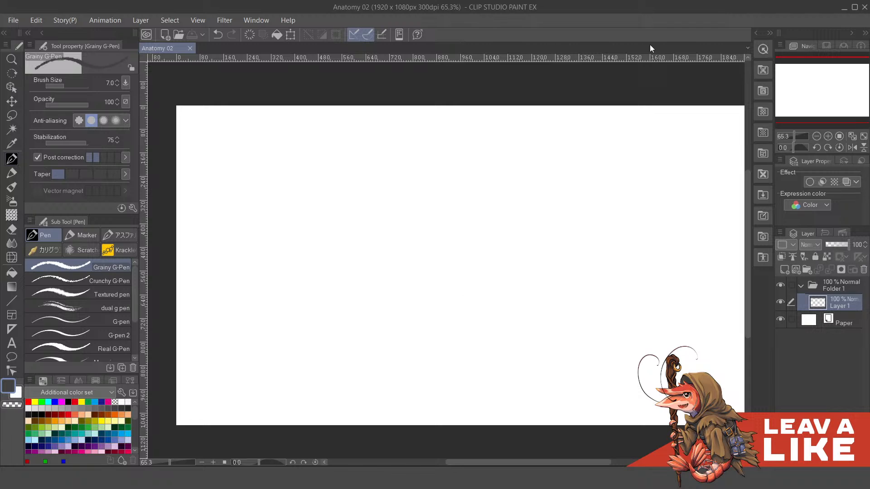
drag(673, 276, 645, 279)
drag(581, 230, 618, 217)
drag(678, 280, 660, 295)
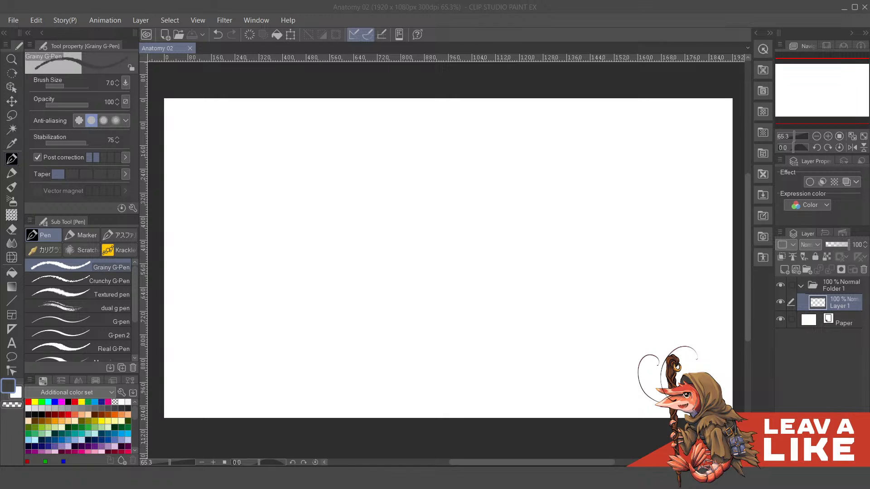
click(1, 270)
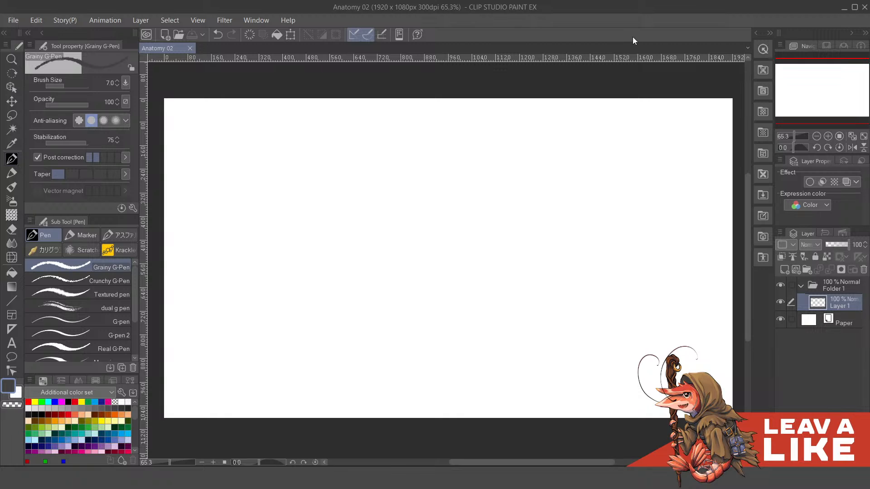
scroll(573, 146, down, 2)
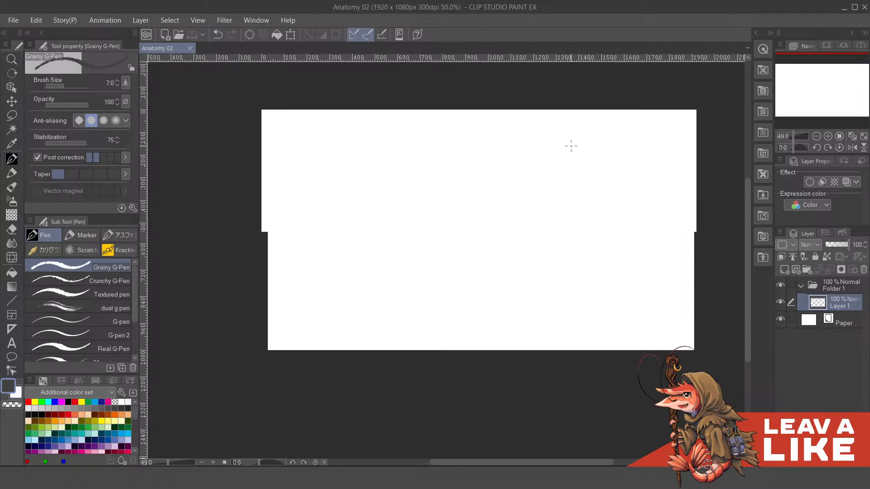
scroll(571, 146, up, 2)
scroll(580, 155, down, 2)
drag(598, 156, 589, 168)
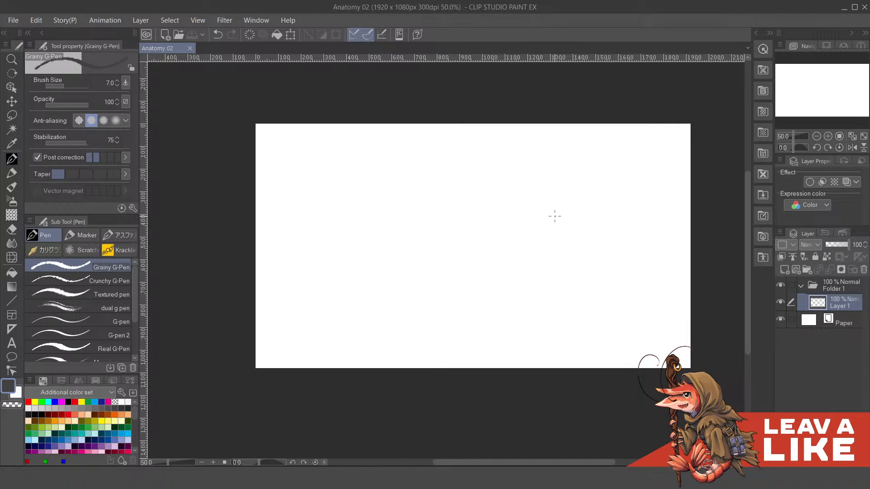
scroll(553, 216, up, 1)
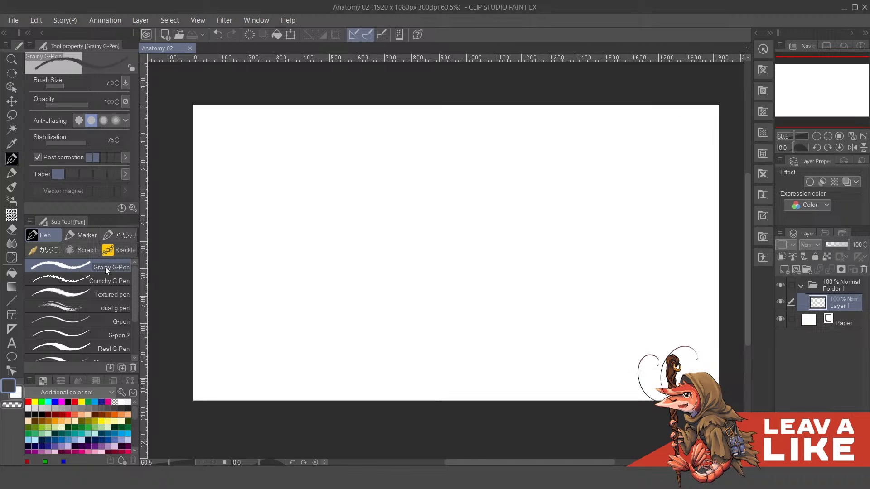
- Bring up the Thumbnail 02.jpg image for a look and minimize it again
mouse_move(461, 478)
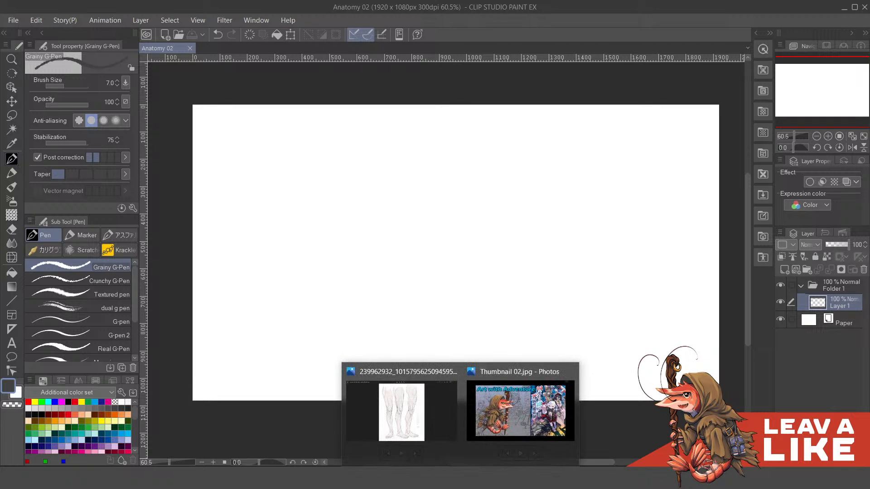
click(534, 396)
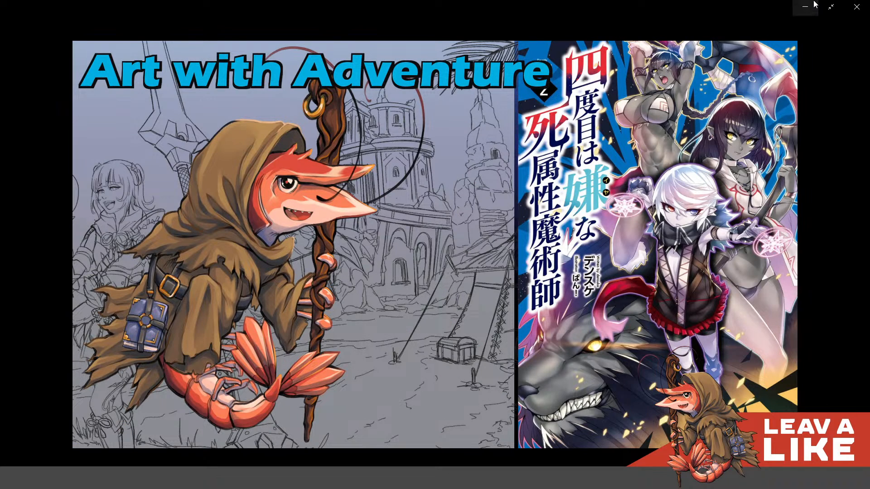
click(805, 9)
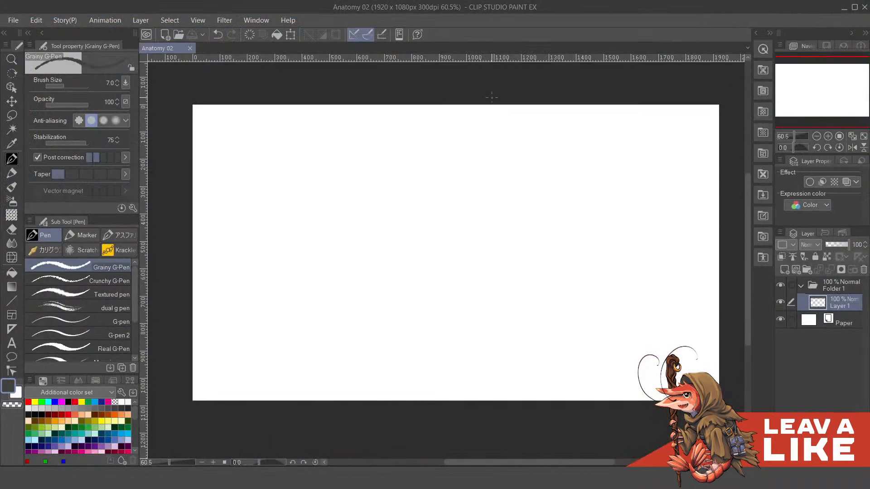
scroll(413, 147, up, 3)
scroll(428, 178, down, 3)
scroll(428, 178, down, 2)
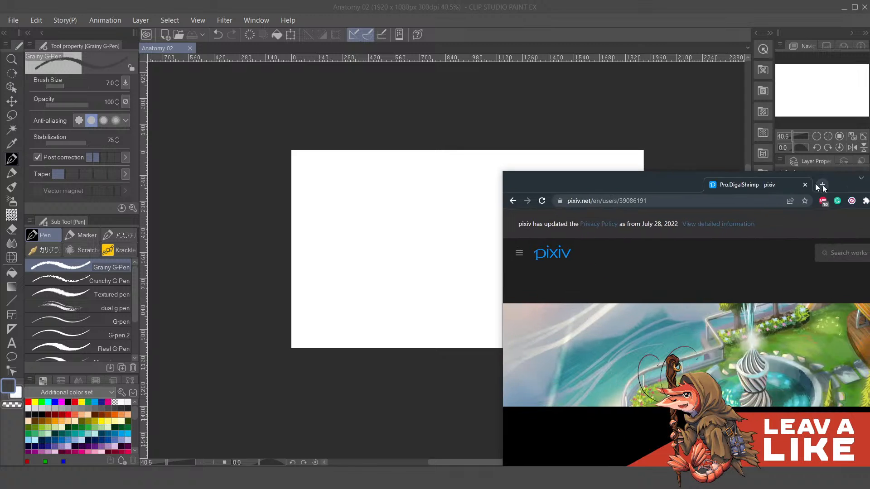
- Switch to the pixiv profile in the browser, find the HoloMyth Journey to Idolhood comic among the works and open it for reading
scroll(572, 240, down, 3)
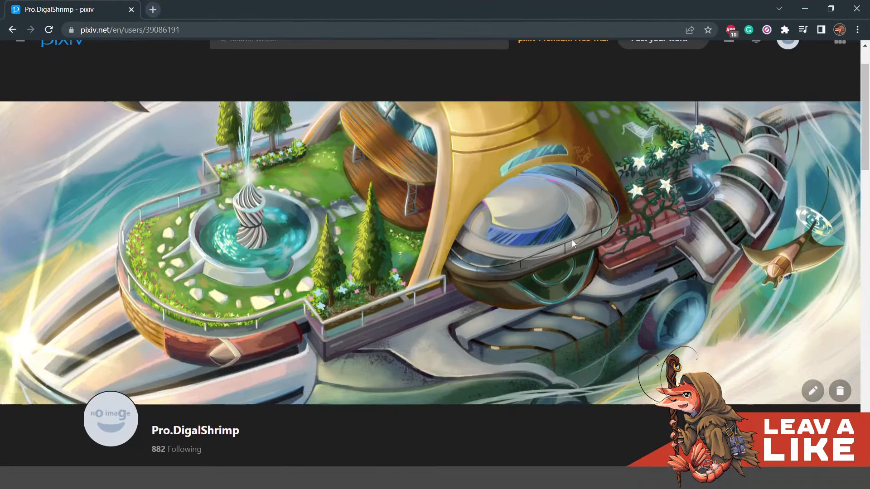
scroll(586, 250, down, 15)
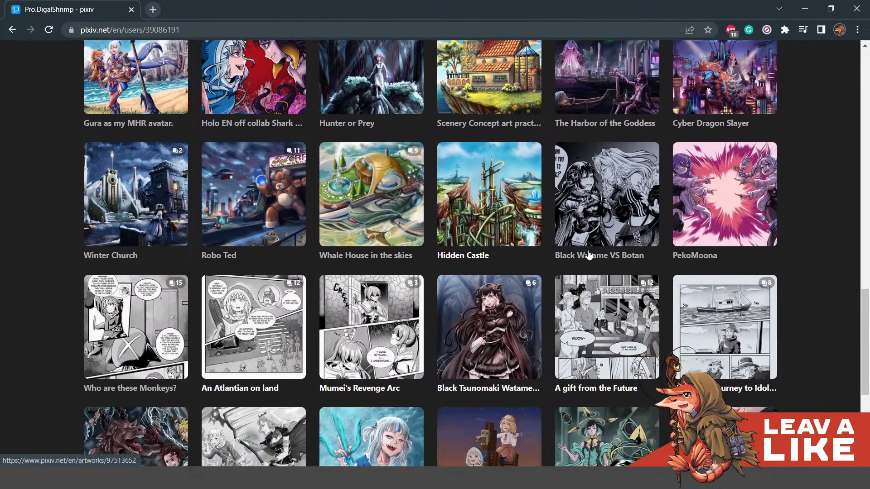
scroll(588, 255, down, 3)
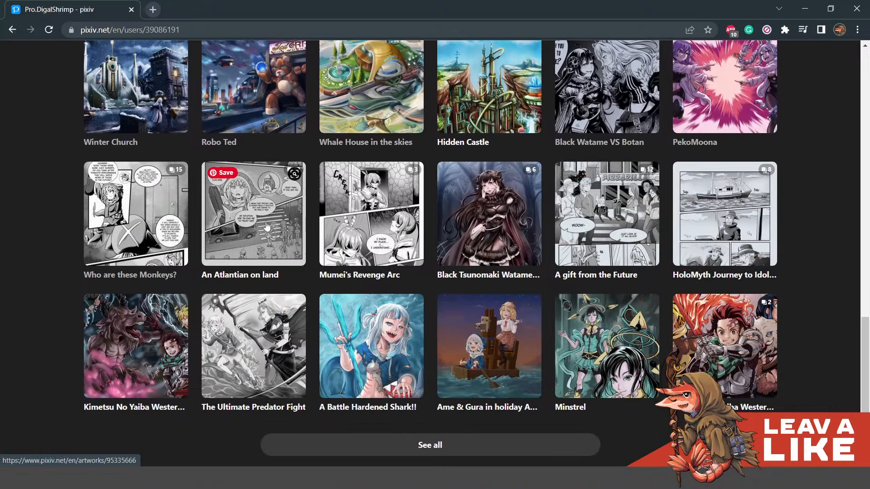
click(717, 228)
scroll(719, 257, down, 4)
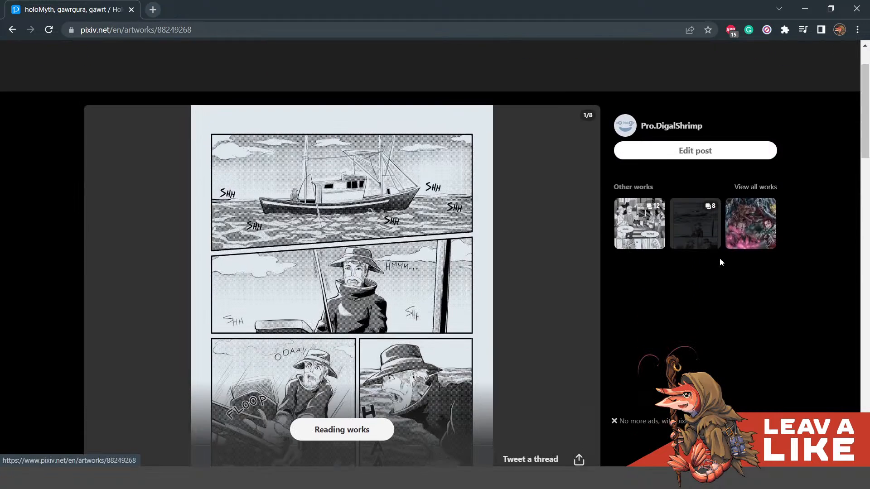
click(344, 414)
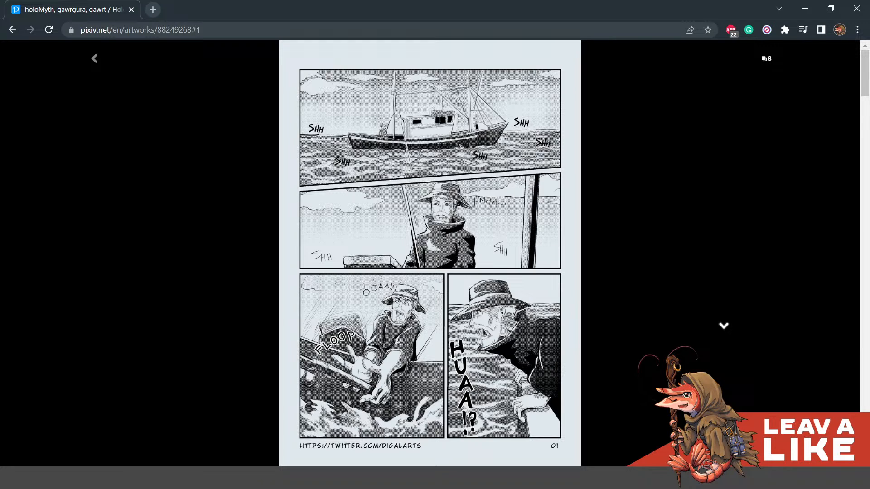
- Page through the comic from page 01 to page 08 and leave the reading view
click(724, 325)
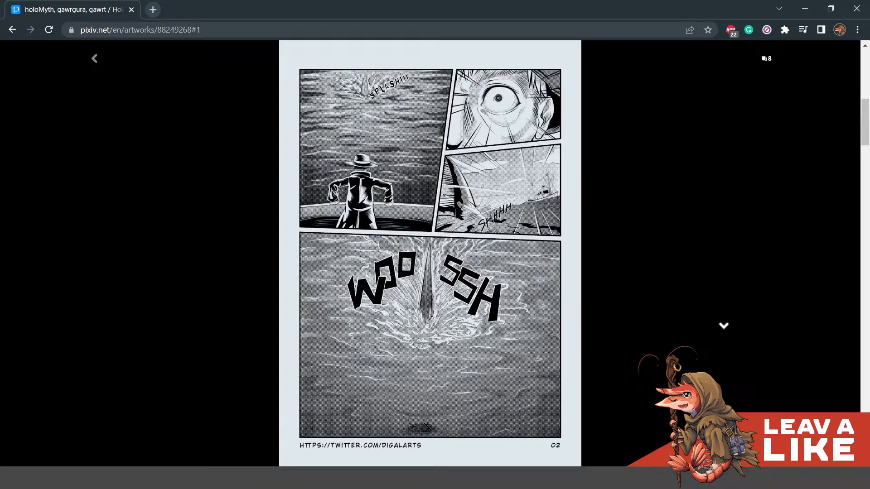
click(723, 326)
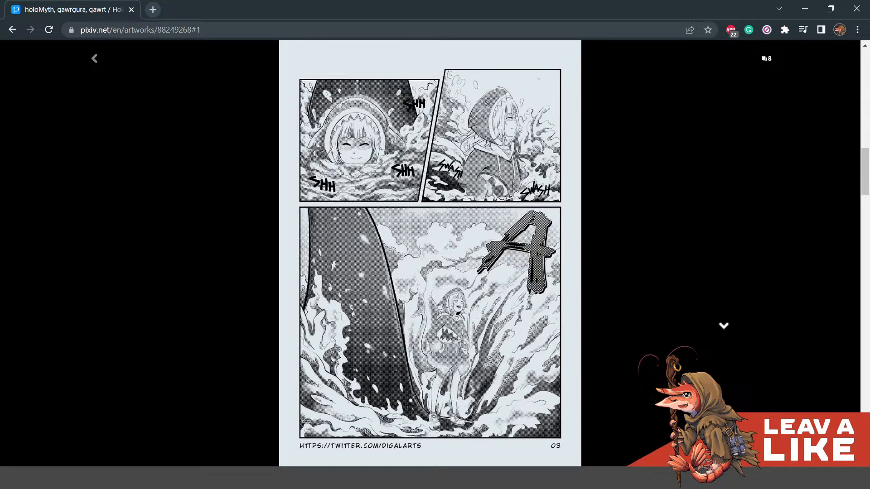
click(724, 325)
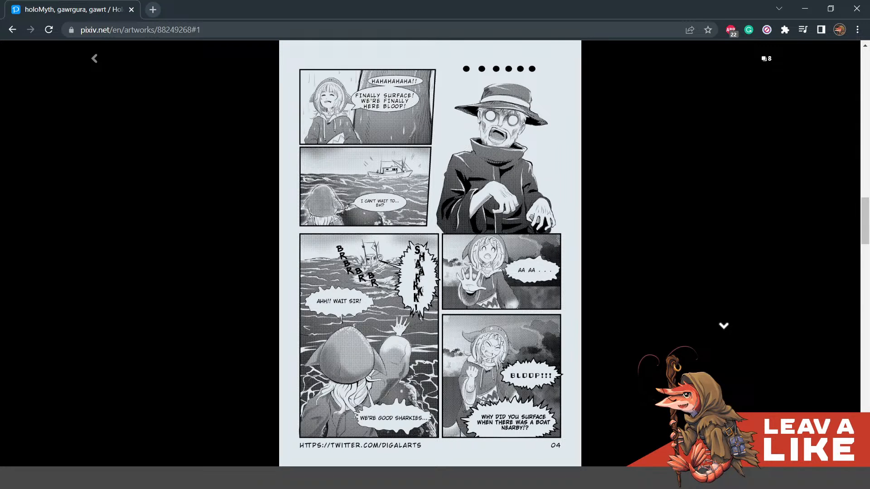
key(Up)
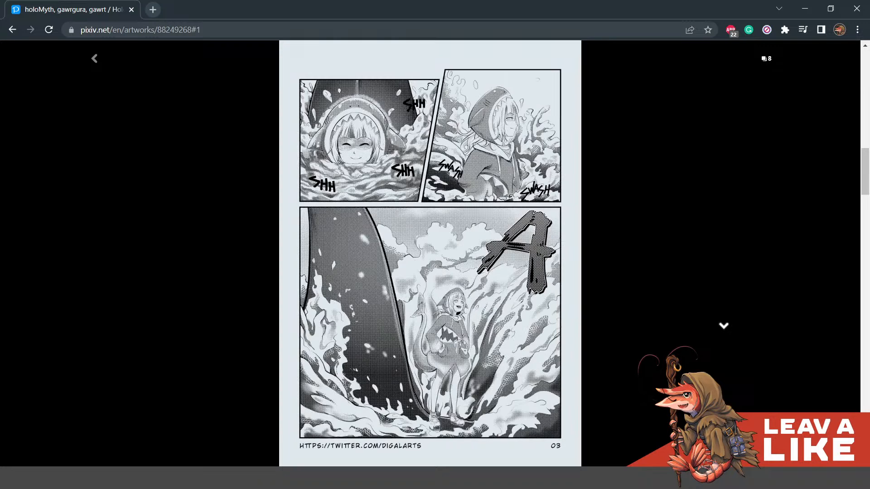
key(Down)
key(Down)
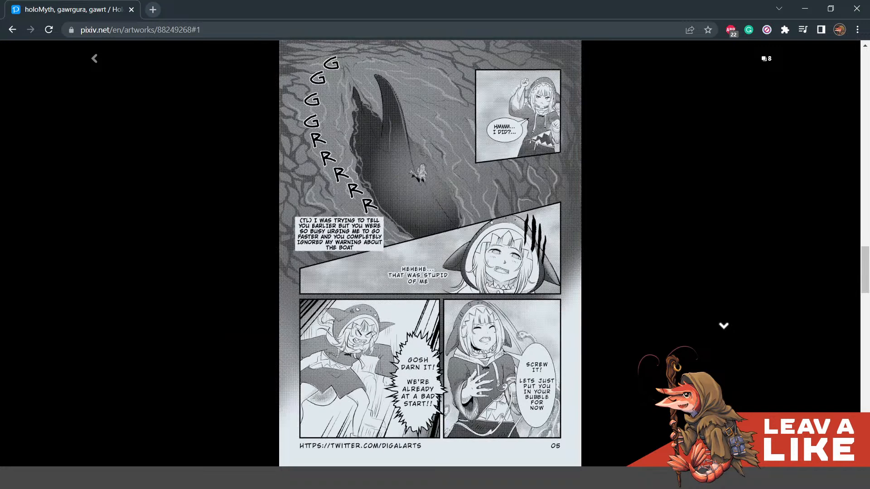
key(Down)
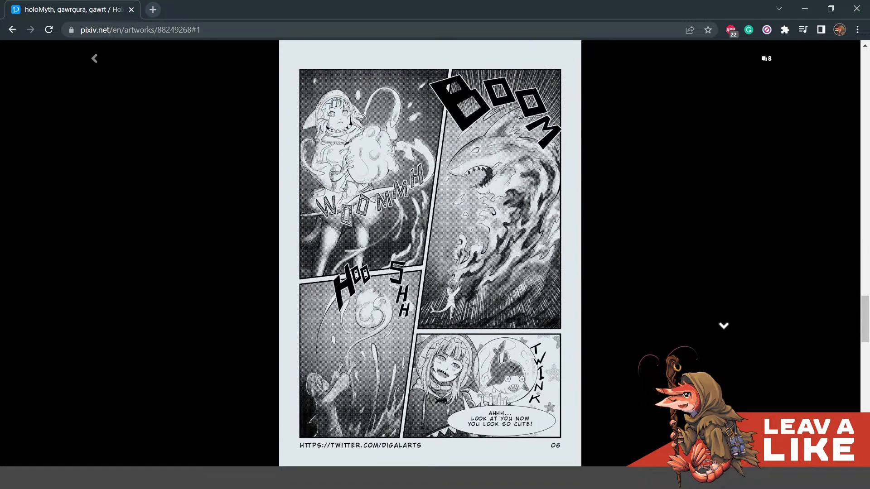
key(Down)
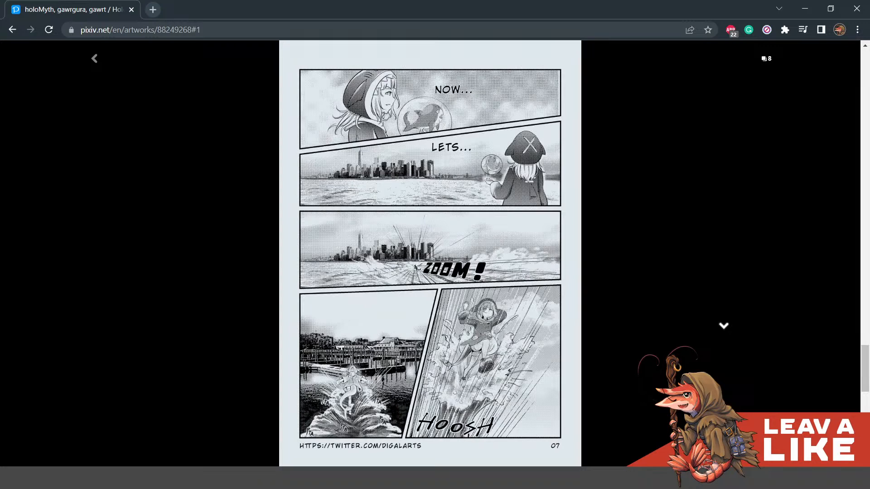
key(Down)
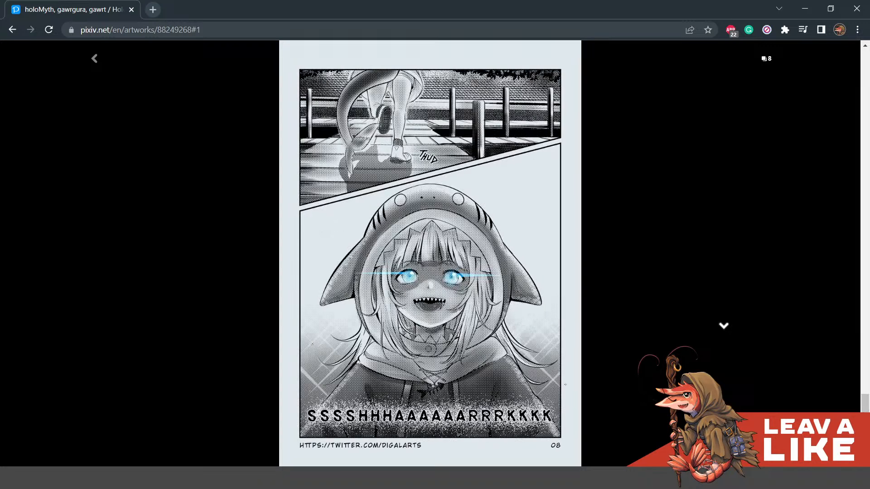
key(Down)
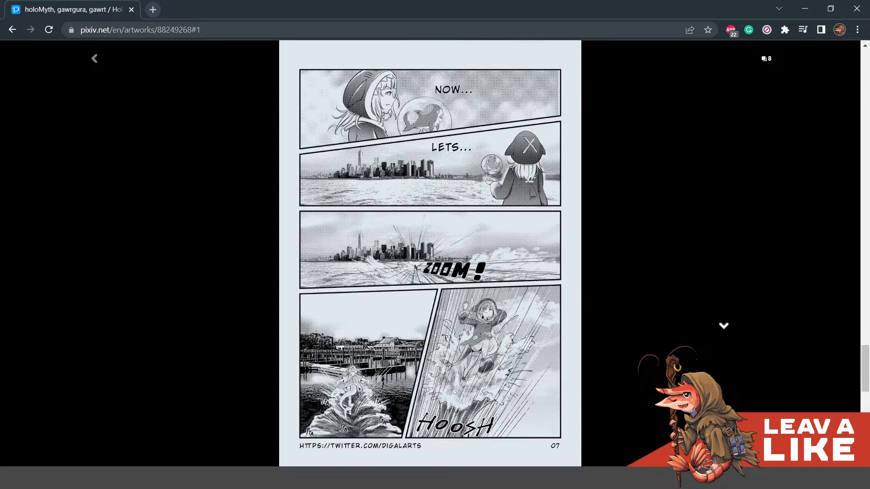
key(Down)
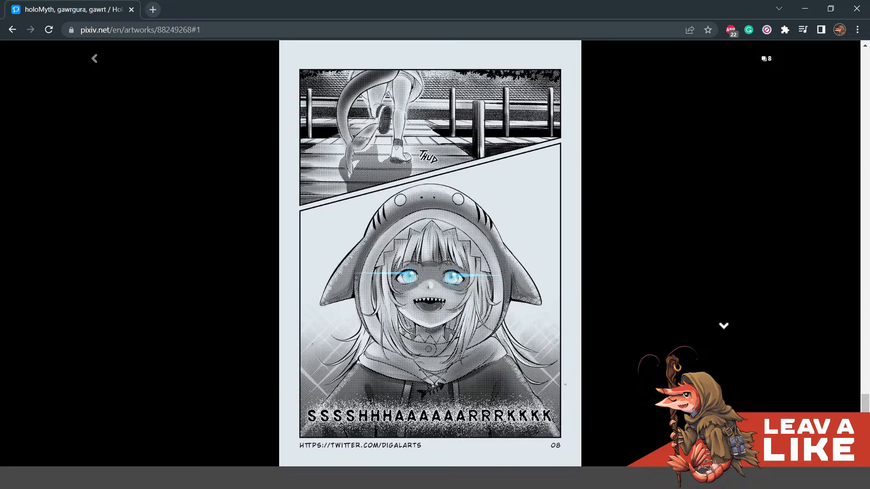
click(724, 330)
- Browse the strip of the artist's other works below the HoloMyth Journey to Idolhood 1 comic, back to the first work
scroll(724, 330, down, 13)
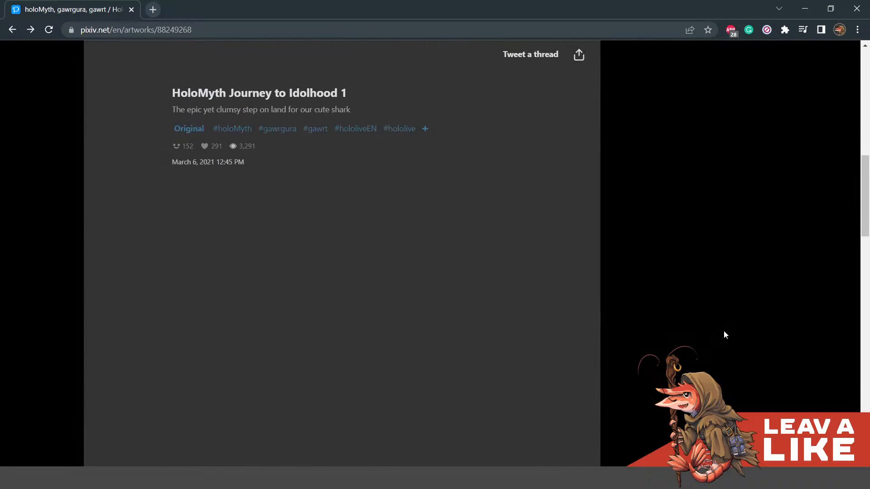
scroll(696, 346, up, 5)
scroll(694, 343, down, 5)
scroll(686, 338, up, 2)
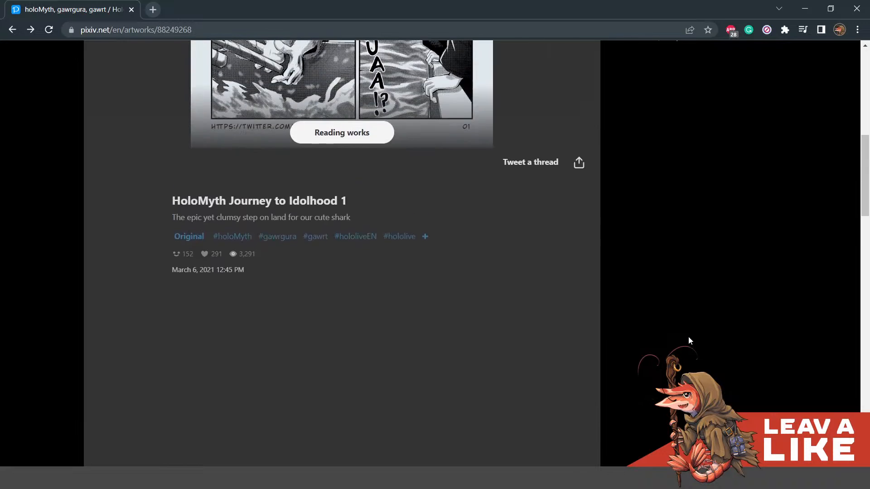
scroll(691, 338, up, 5)
scroll(694, 333, down, 13)
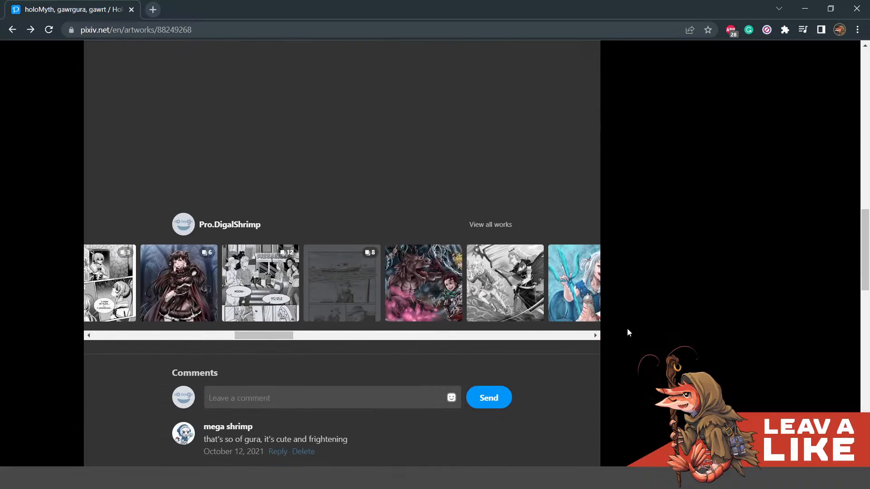
click(103, 283)
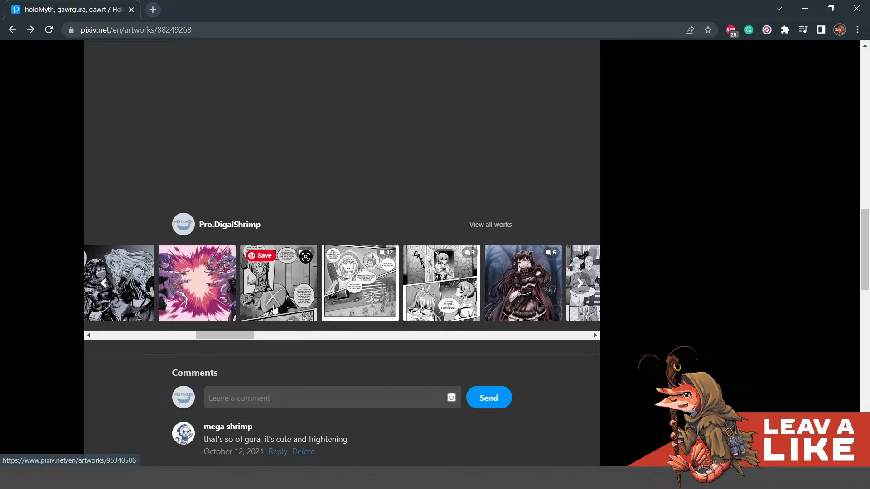
click(104, 283)
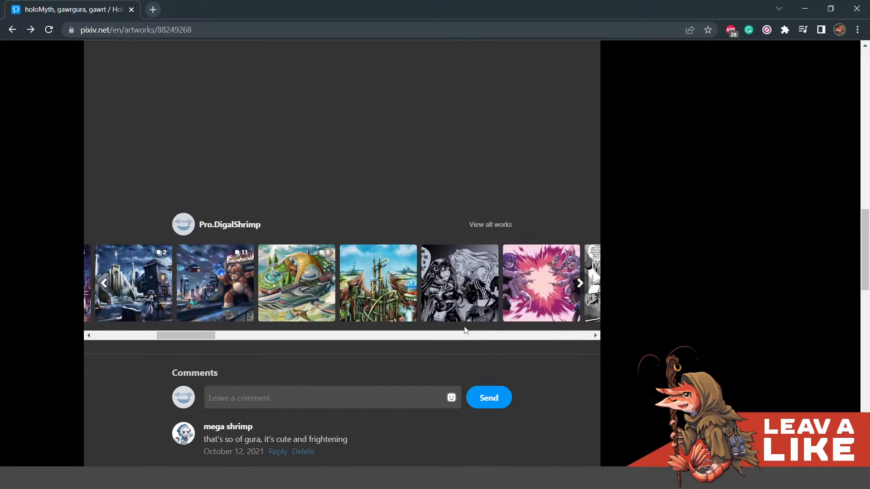
click(113, 279)
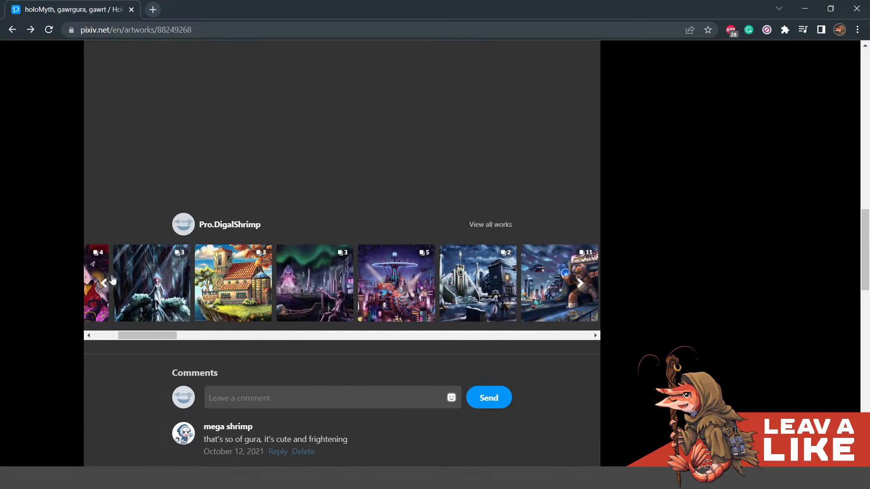
click(113, 279)
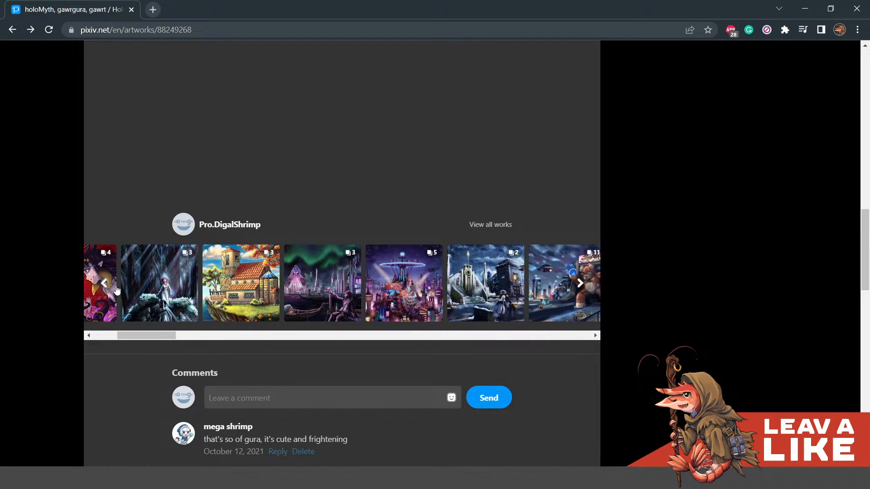
- Look back and forth through the works strip and open the black-and-white illustration of two women to view it
click(580, 299)
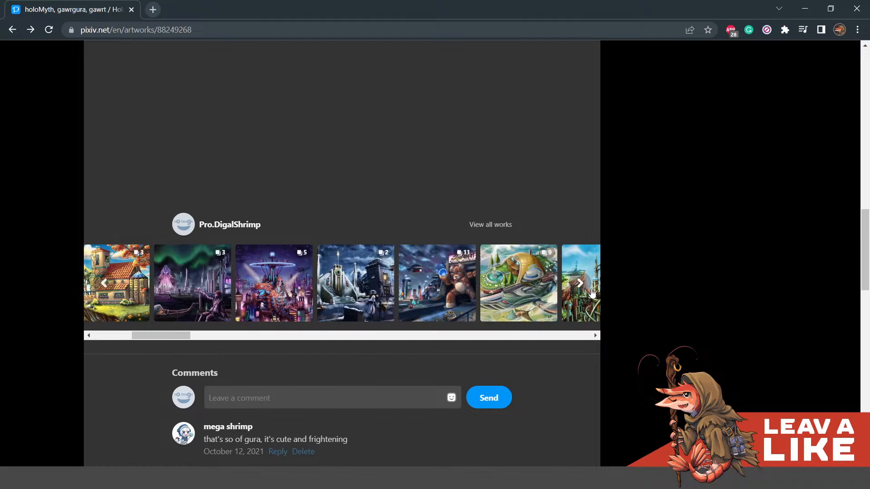
click(592, 293)
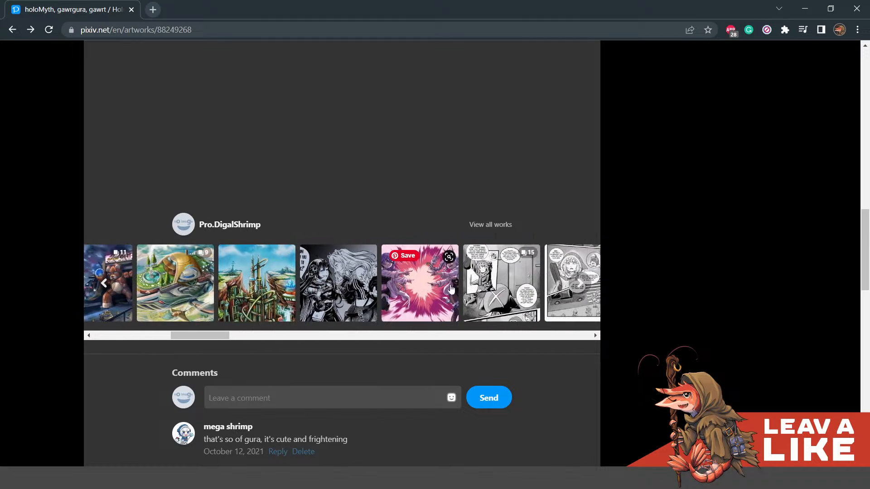
click(104, 284)
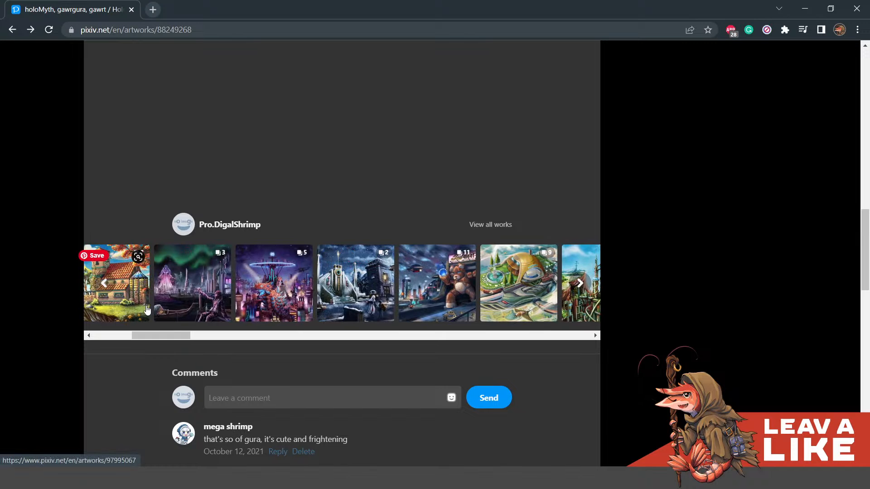
click(105, 283)
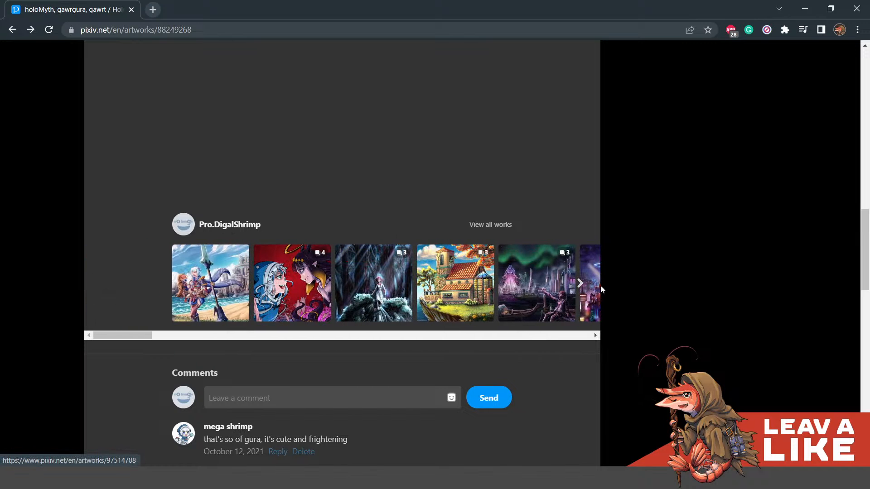
click(579, 285)
click(578, 288)
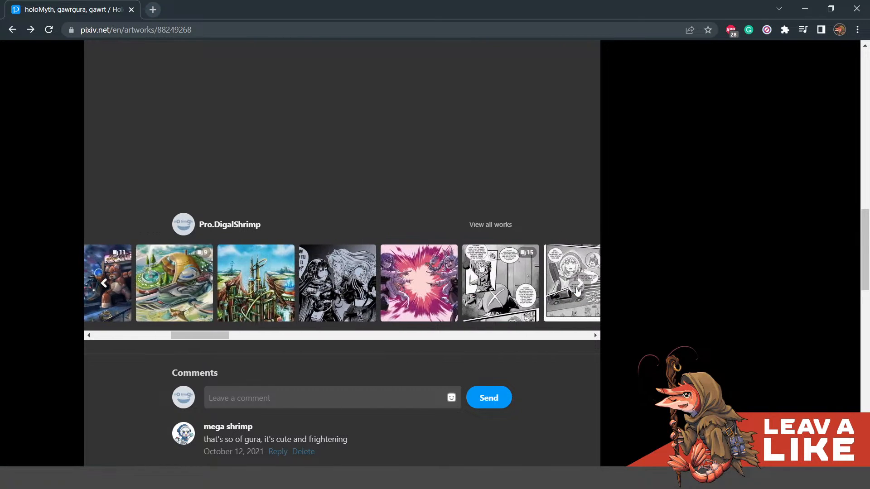
click(337, 284)
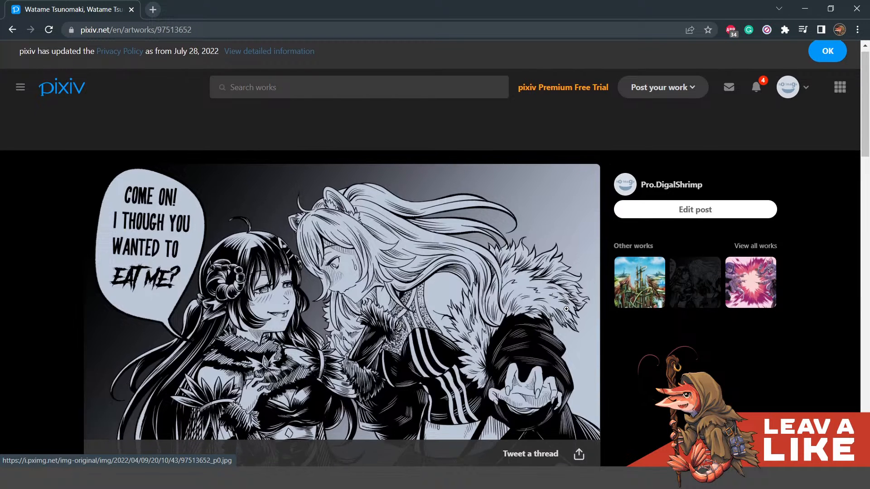
scroll(566, 309, down, 2)
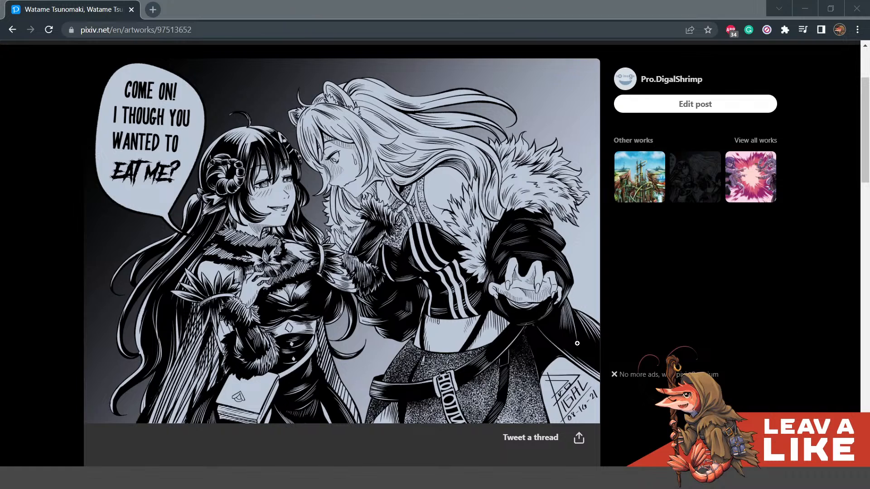
scroll(297, 175, down, 2)
scroll(297, 175, up, 2)
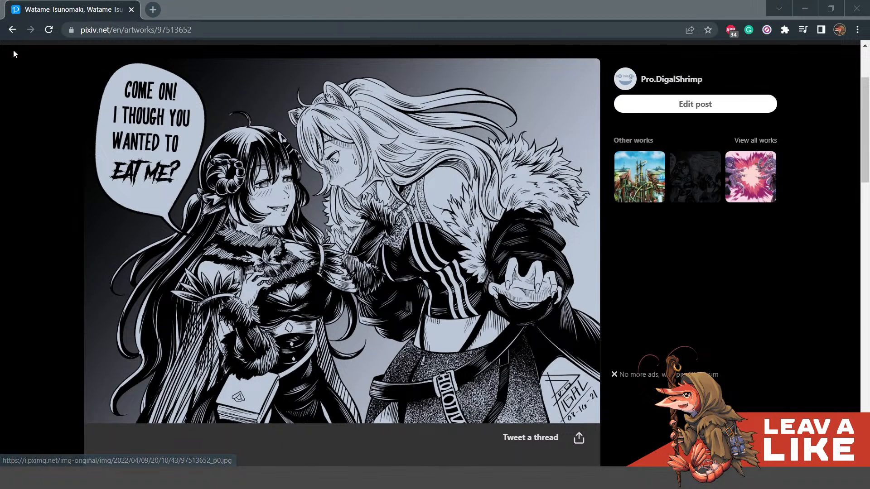
- Return to the HoloMyth Journey to Idolhood 1 page and browse its works strip back to the first work
key(alt+Left)
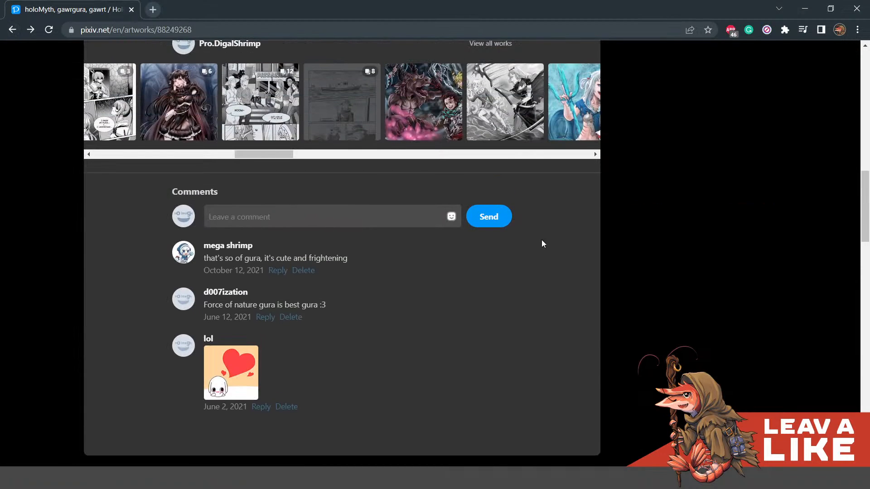
scroll(542, 238, up, 2)
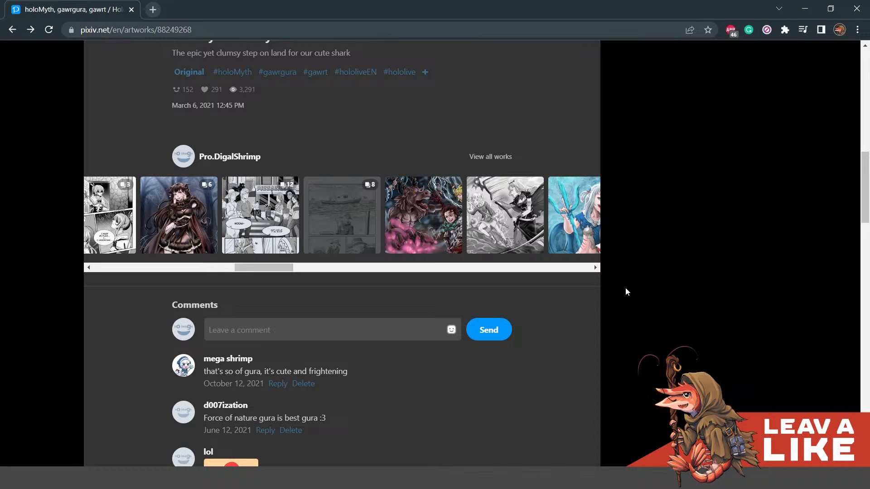
scroll(625, 287, up, 7)
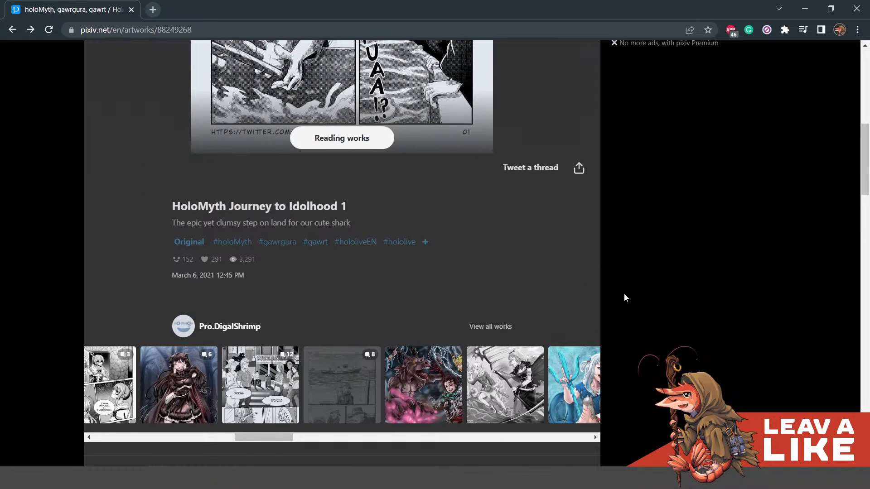
scroll(624, 298, down, 5)
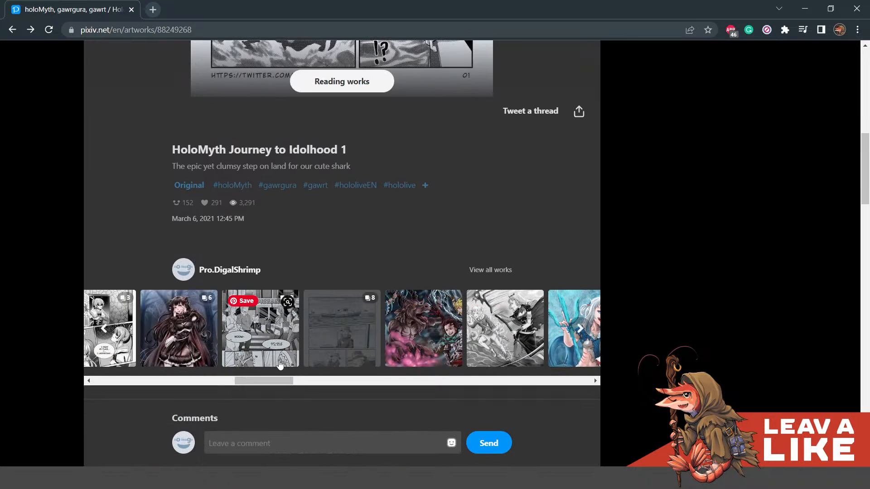
click(108, 332)
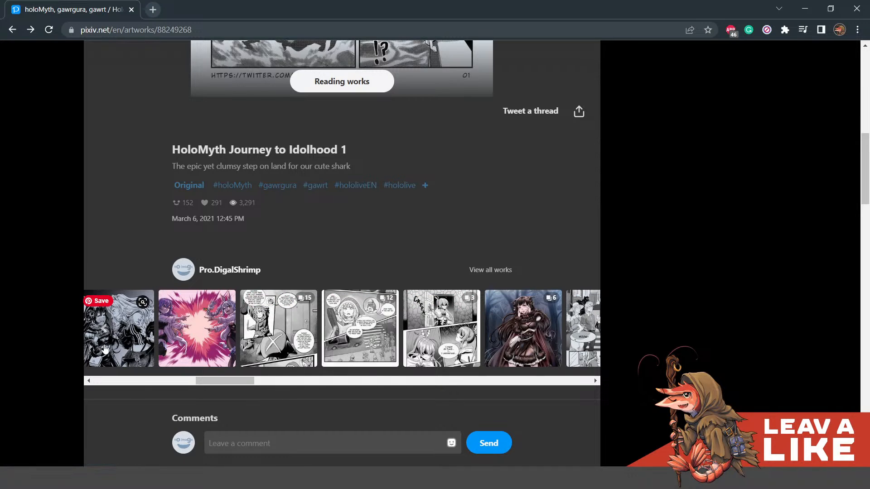
click(106, 329)
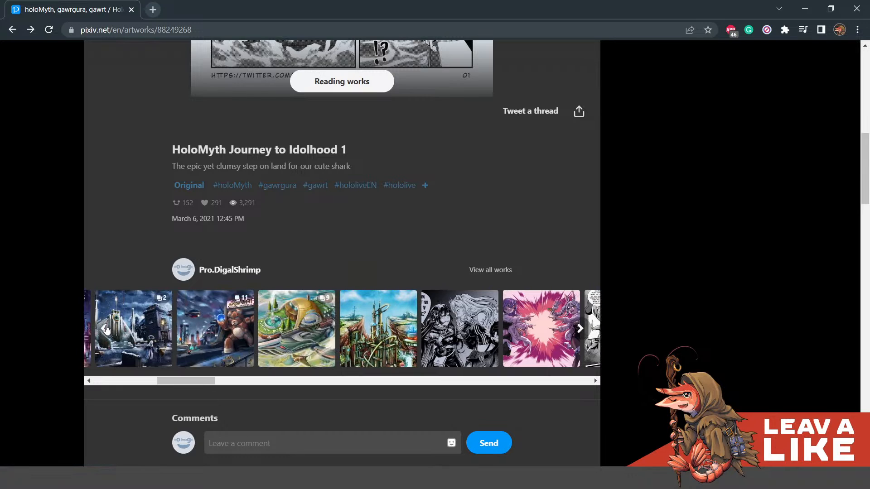
click(106, 329)
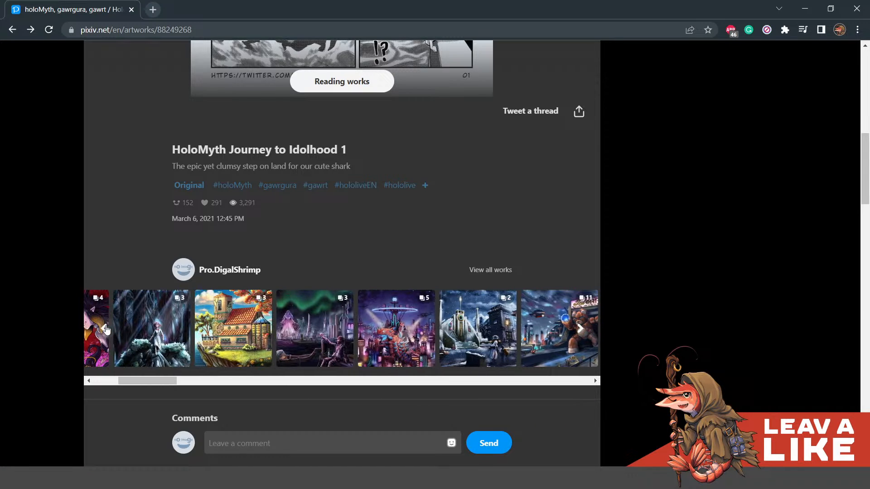
click(106, 329)
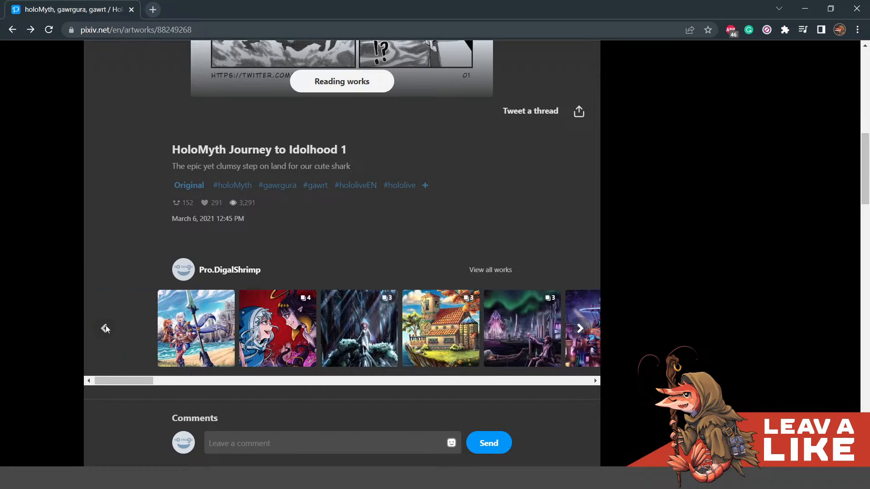
click(582, 332)
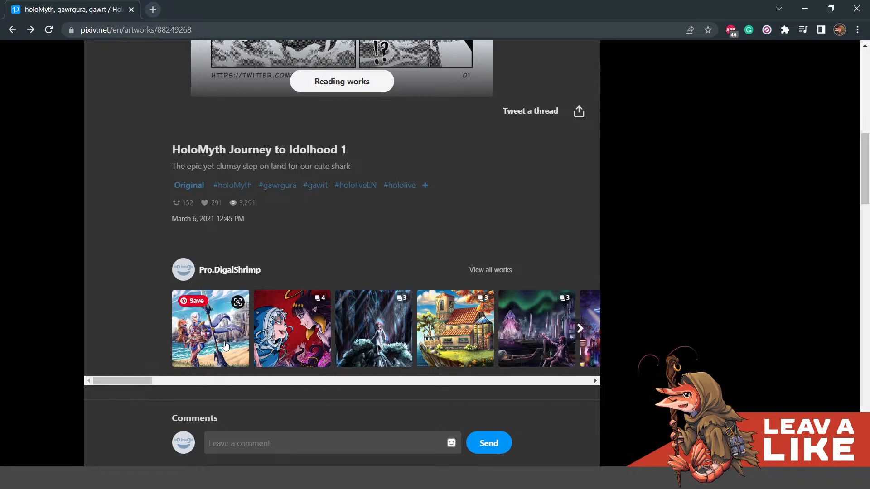
- Open the beach illustration "Gura as my MHR avatar." from the works strip and view its page
click(210, 329)
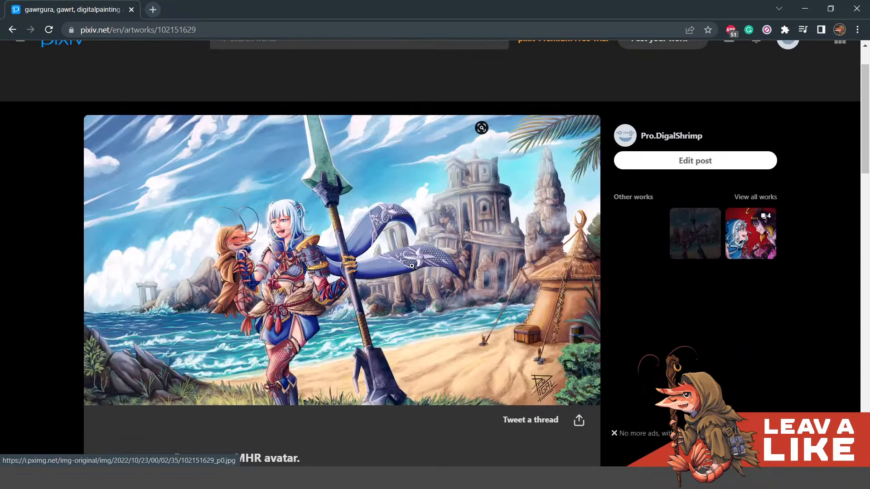
scroll(553, 244, down, 2)
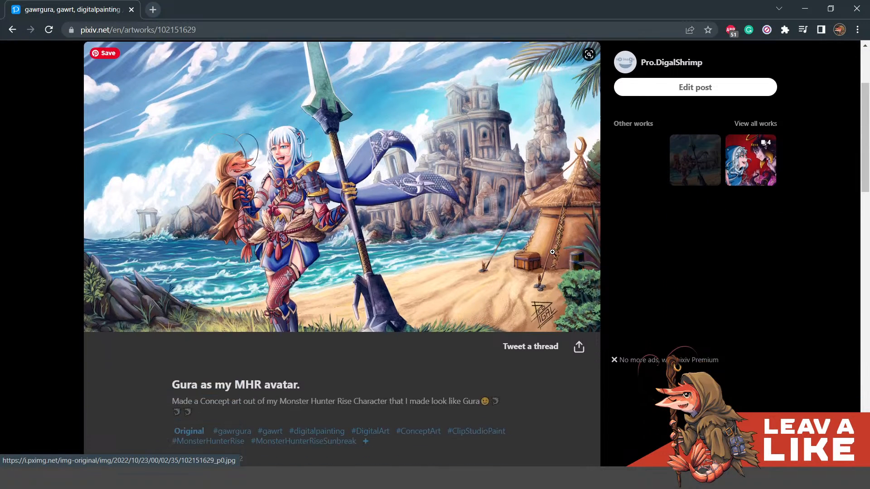
scroll(549, 253, up, 3)
scroll(538, 256, down, 2)
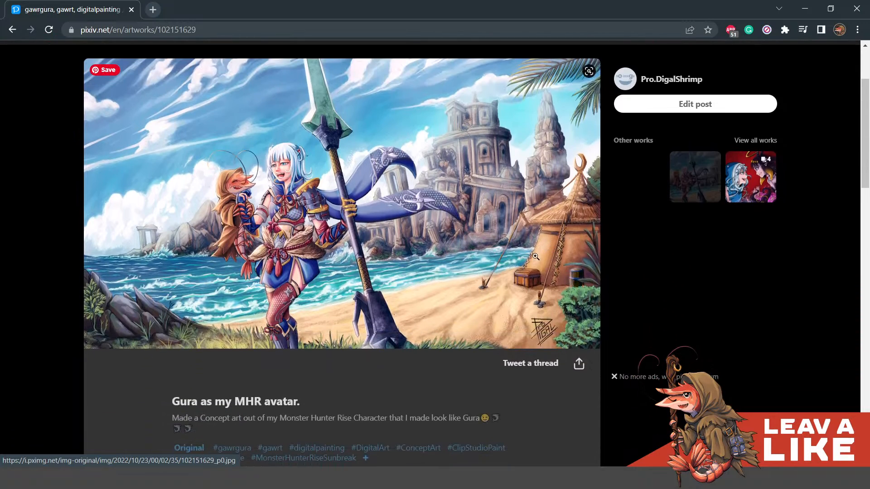
- Enlarge the Gura beach illustration to full size, examine the characters, ruins and hut, and return to its artwork page
click(406, 249)
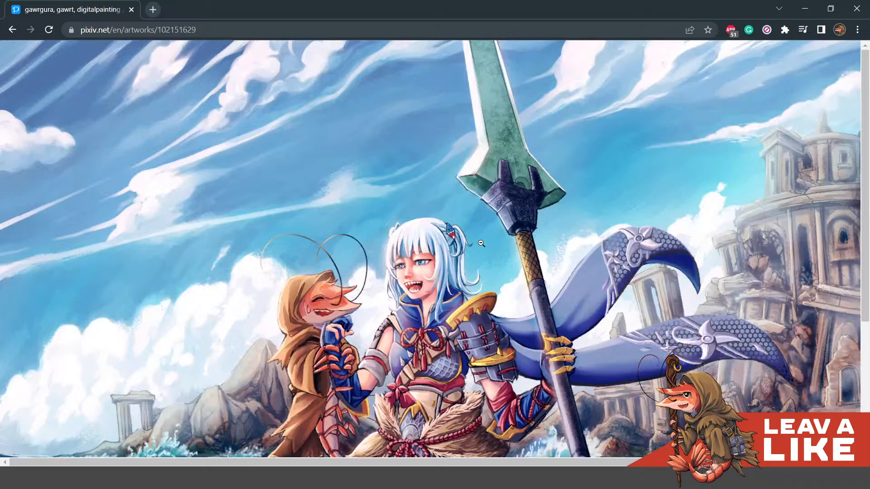
scroll(349, 227, down, 4)
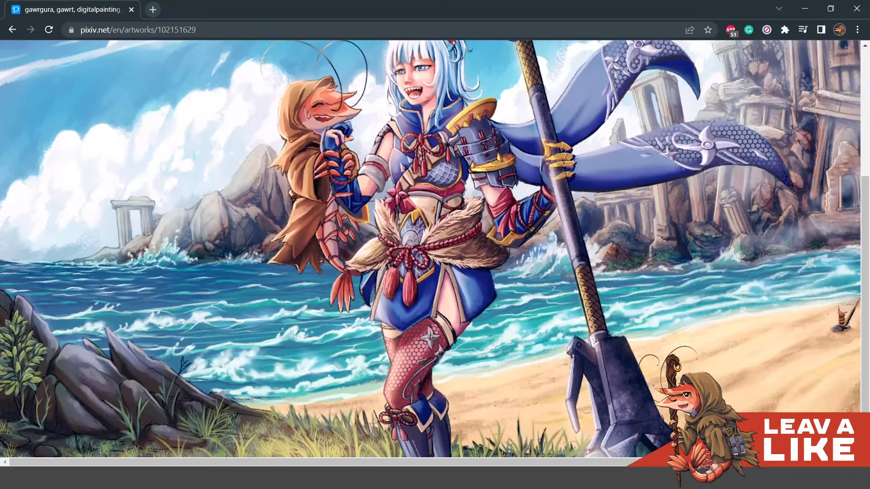
drag(363, 461, 539, 462)
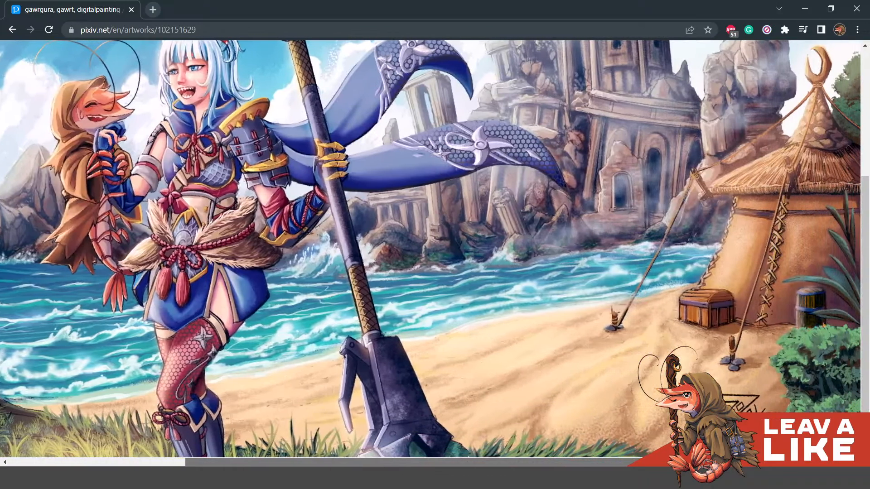
scroll(620, 366, up, 3)
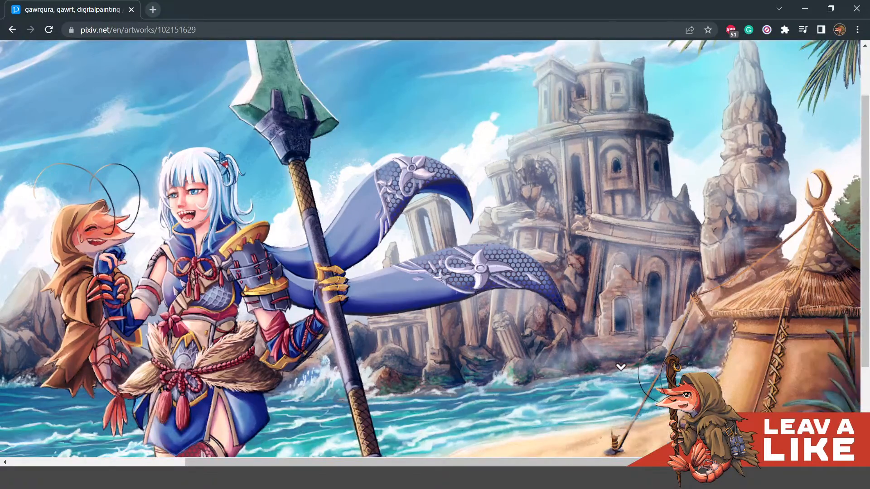
scroll(621, 367, down, 2)
drag(429, 458, 306, 454)
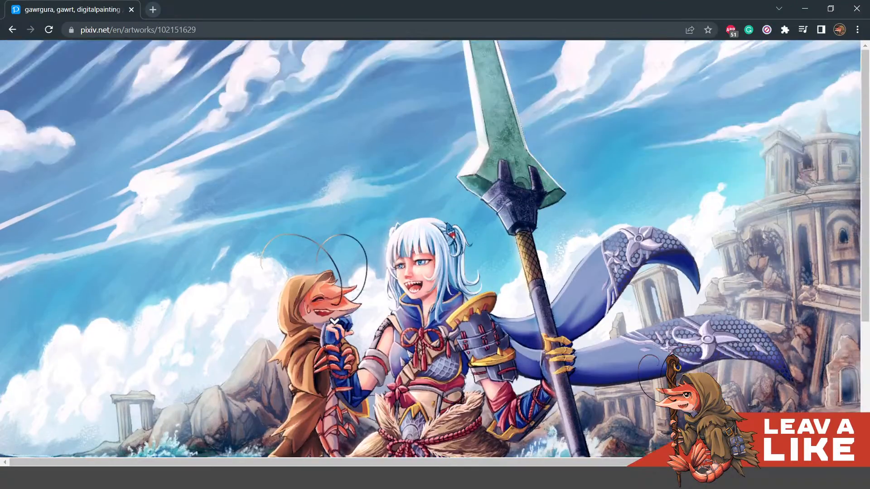
scroll(425, 293, down, 2)
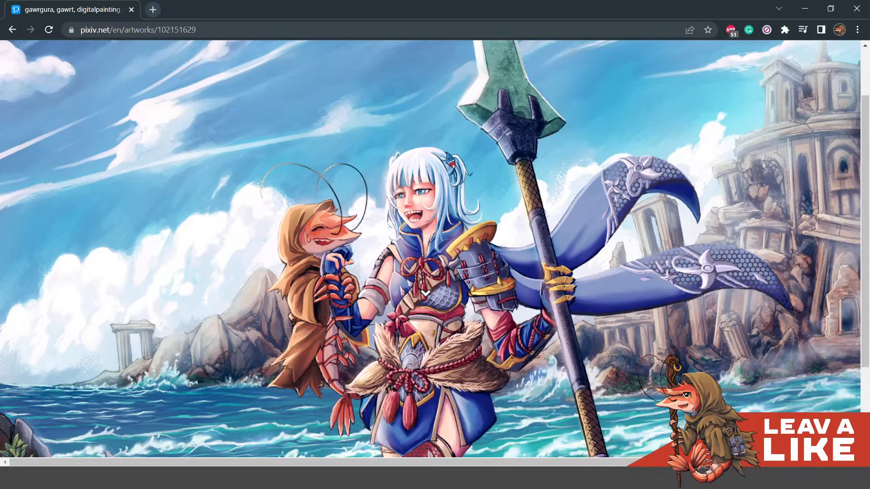
click(646, 272)
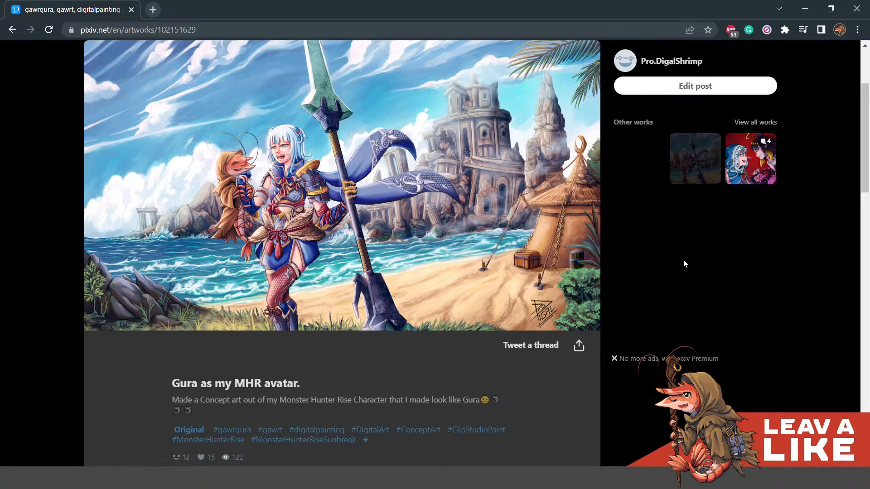
scroll(680, 267, up, 3)
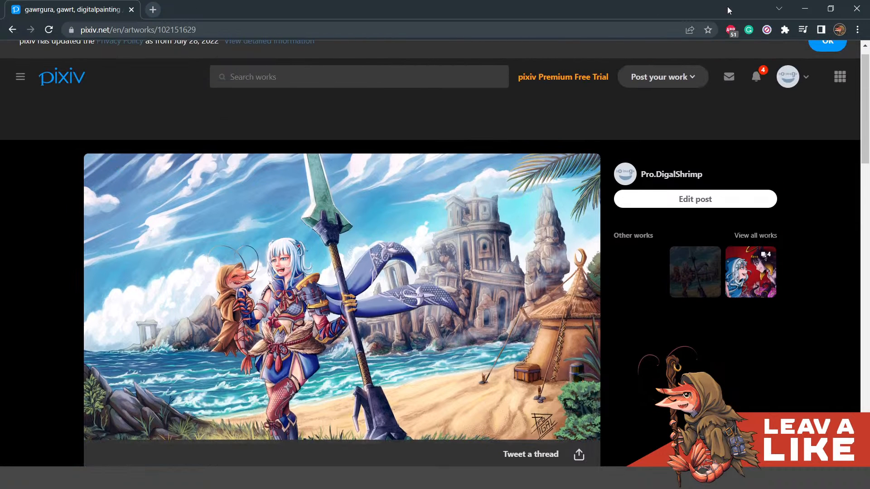
- Leave the pixiv page for the blank Anatomy 02 canvas in Clip Studio Paint and select the Felt pen 2 brush
click(865, 14)
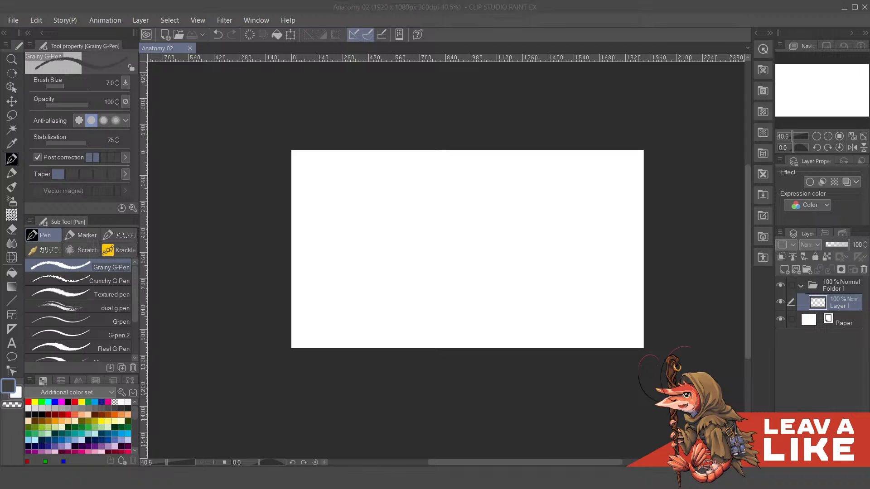
click(171, 374)
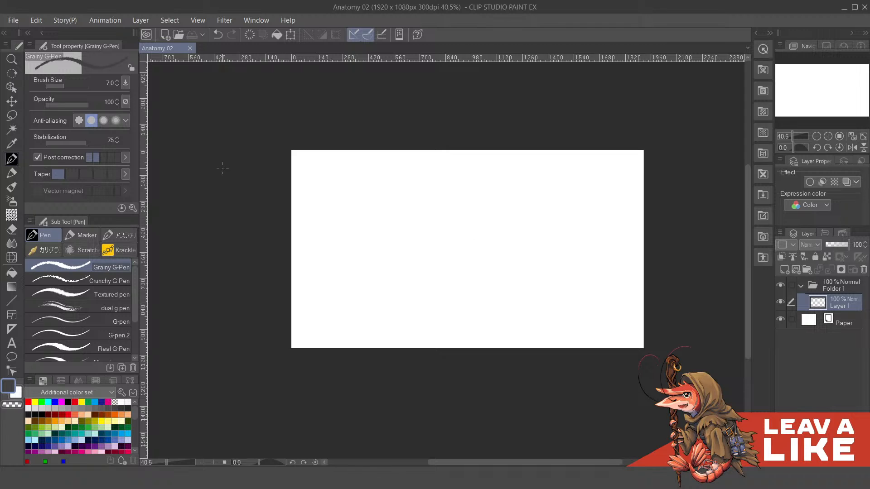
scroll(572, 249, up, 2)
drag(563, 248, 580, 276)
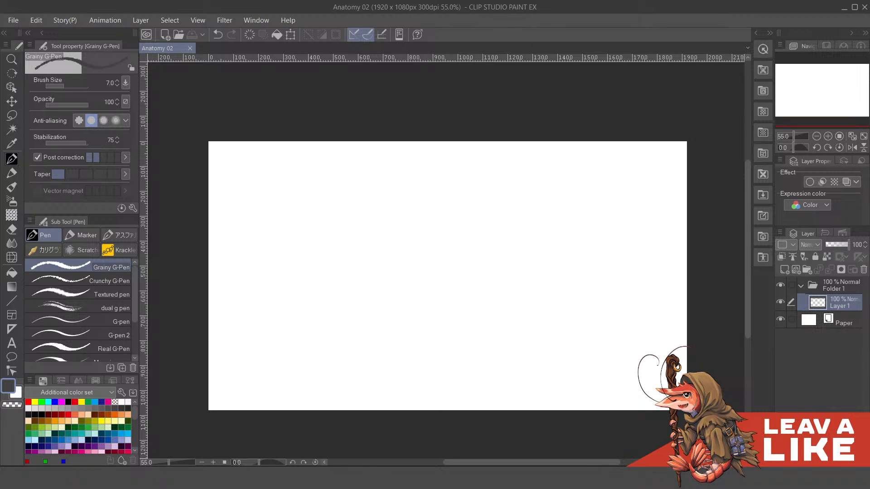
drag(415, 220, 506, 220)
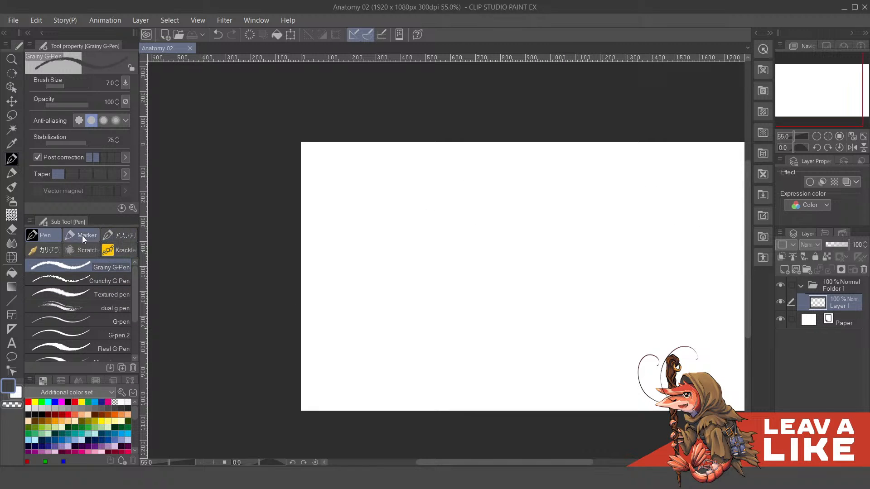
key(p)
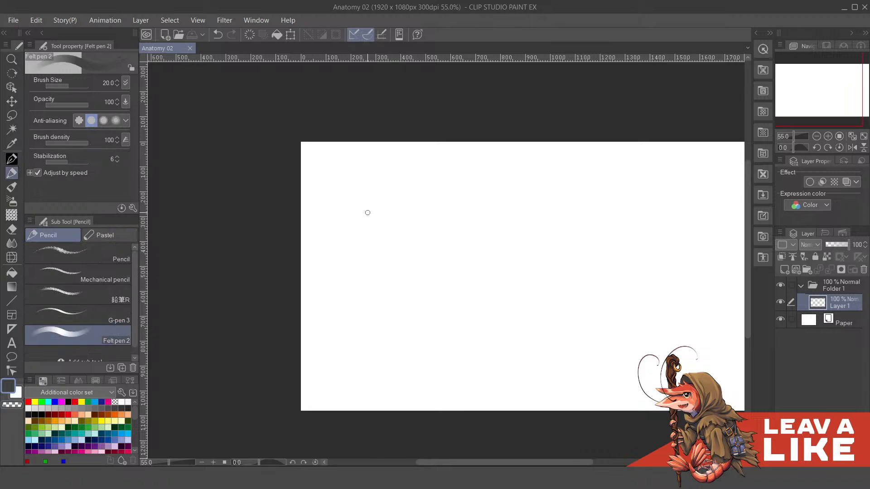
drag(429, 209, 439, 211)
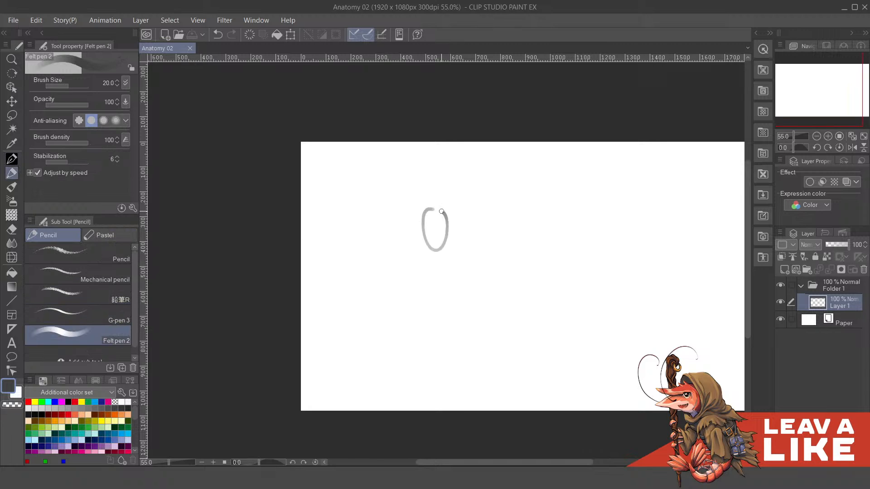
key(ctrl+z)
drag(546, 255, 503, 216)
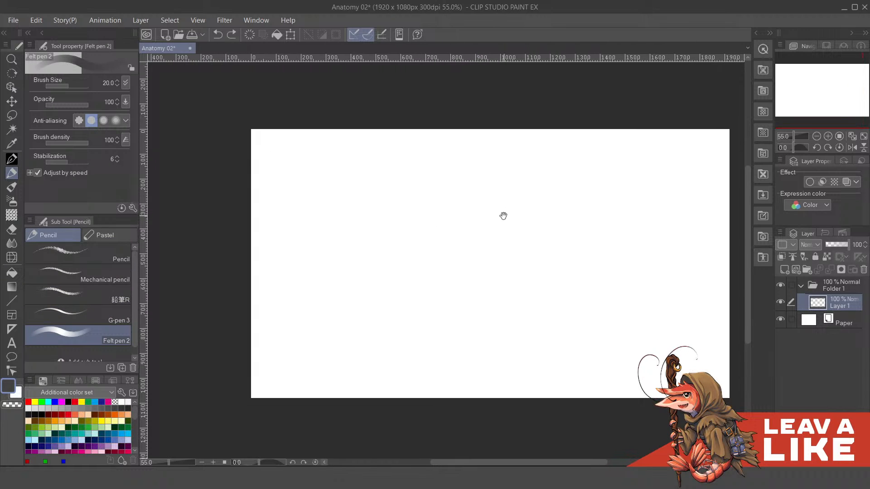
mouse_move(451, 186)
mouse_down()
mouse_move(478, 198)
mouse_move(486, 179)
mouse_move(493, 182)
mouse_up()
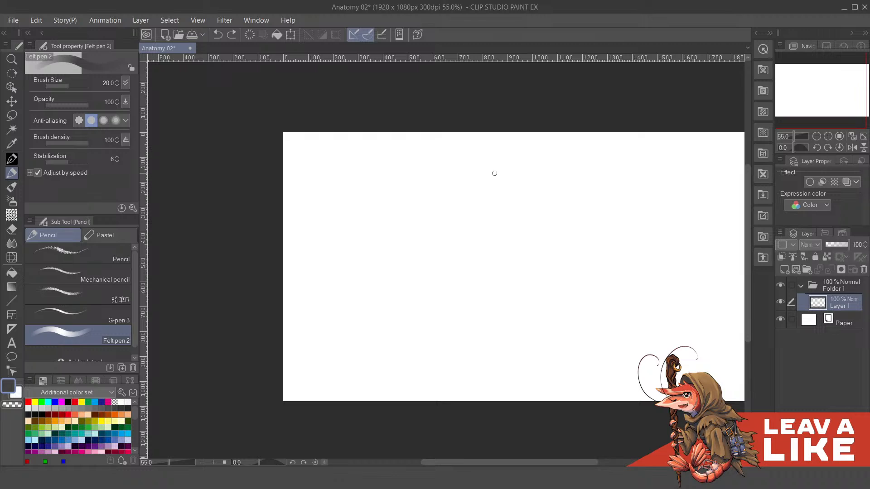
- Set the Felt pen 2 brush size to 12 and try sketching a small circle near the canvas's upper-left corner
key(bracketleft)
key(bracketleft)
key(bracketleft)
mouse_move(395, 190)
mouse_down()
mouse_move(440, 196)
mouse_move(429, 193)
mouse_up()
mouse_move(360, 215)
mouse_down()
mouse_move(372, 196)
mouse_move(408, 215)
mouse_up()
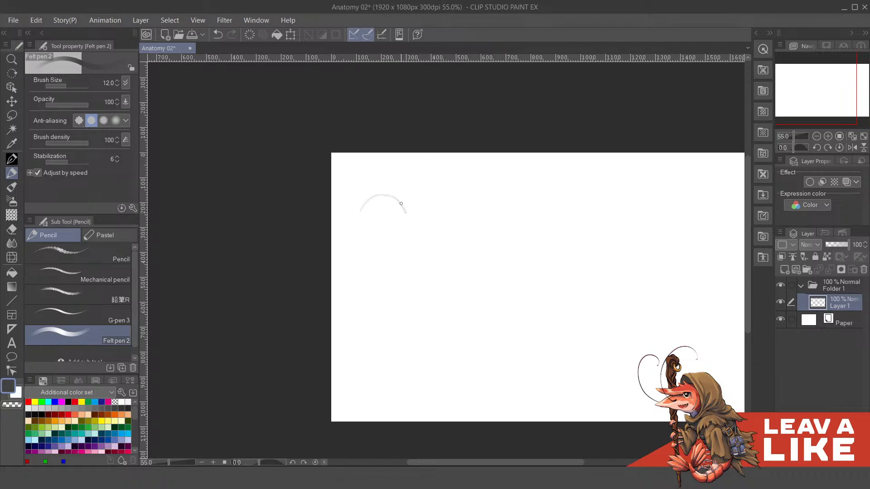
key(ctrl+z)
mouse_move(371, 248)
mouse_down()
mouse_move(431, 207)
mouse_move(447, 250)
mouse_up()
mouse_move(413, 195)
mouse_down()
mouse_move(450, 200)
mouse_move(434, 213)
mouse_move(423, 200)
mouse_move(434, 218)
mouse_move(427, 232)
mouse_move(408, 229)
mouse_move(404, 211)
mouse_move(494, 177)
mouse_up()
key(ctrl+z)
key(ctrl+z)
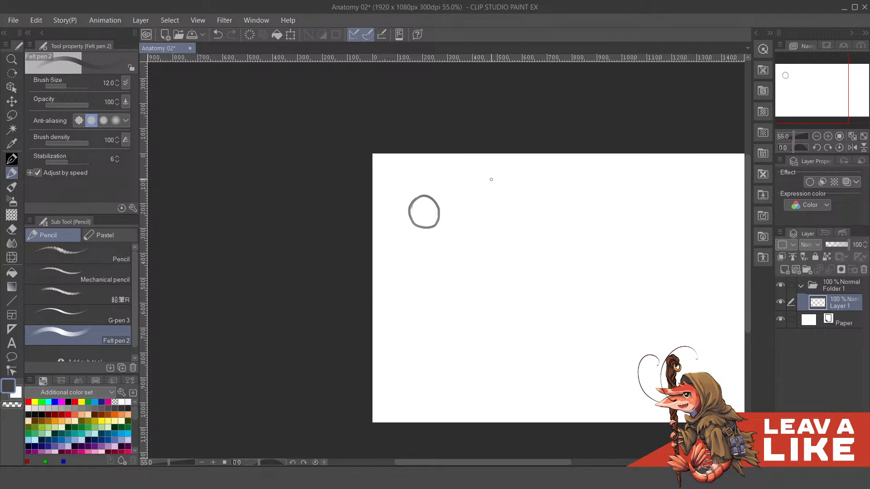
- Try to reshape the small circle with Free Transform, and undo both the transform and the circle
key(ctrl+shift+t)
drag(408, 229, 405, 230)
drag(440, 195, 438, 197)
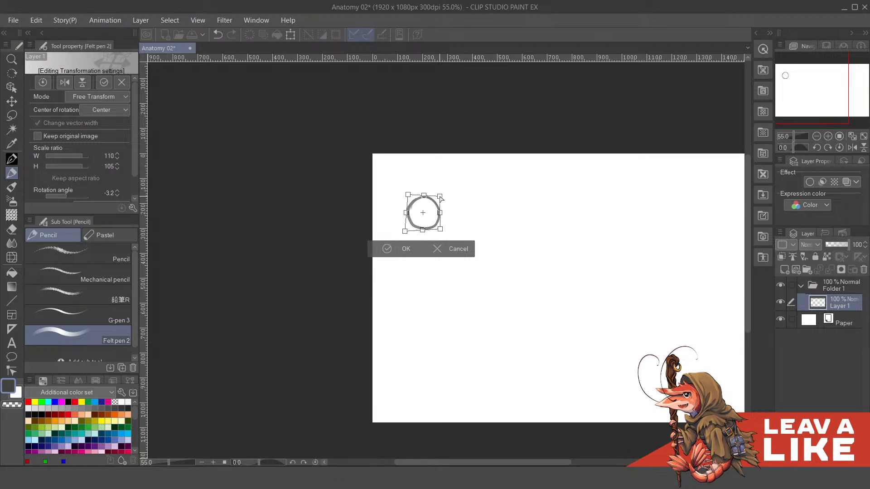
key(Return)
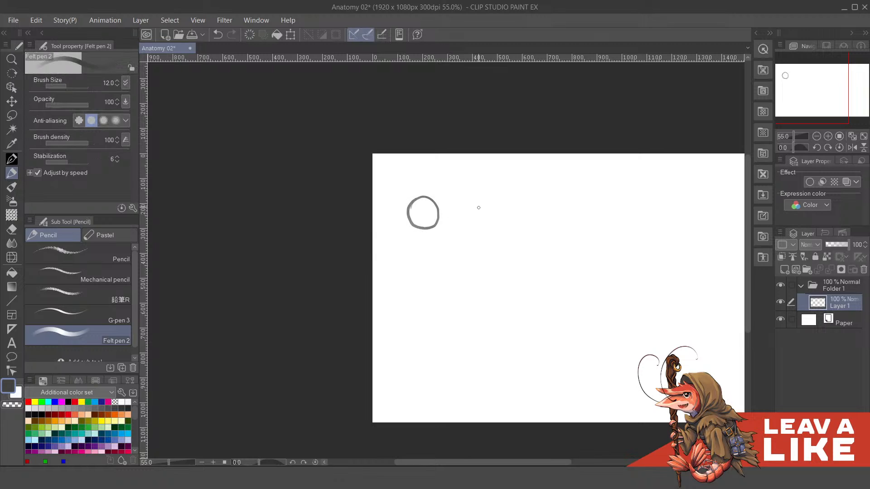
scroll(442, 211, up, 1)
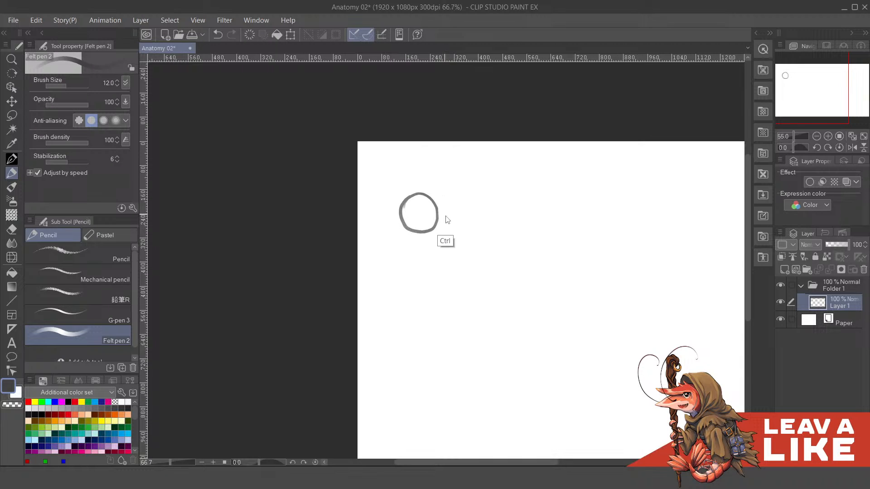
key(ctrl+z)
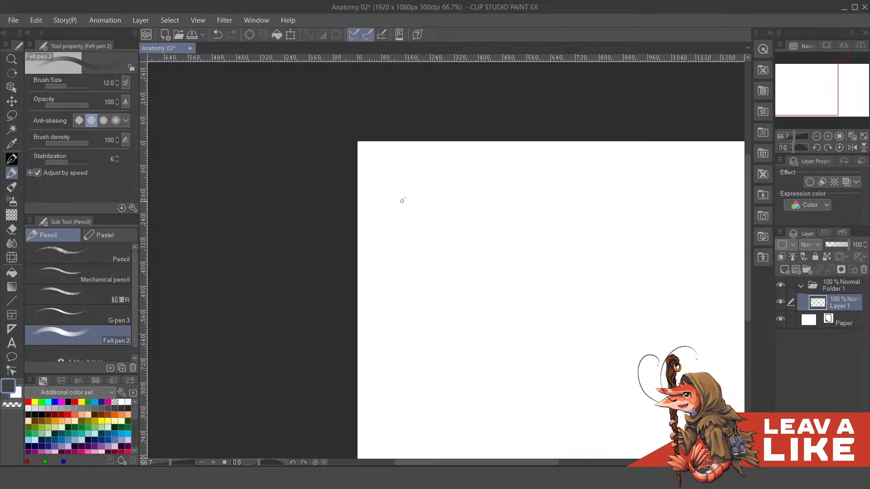
- Sketch a small circle near the canvas's upper-left corner and add curved vertical and horizontal guide lines across it
mouse_move(402, 198)
mouse_down()
mouse_move(423, 229)
mouse_move(435, 215)
mouse_move(403, 217)
mouse_move(414, 200)
mouse_move(436, 216)
mouse_move(410, 233)
mouse_move(414, 221)
mouse_move(404, 215)
mouse_move(418, 233)
mouse_move(430, 232)
mouse_move(432, 220)
mouse_move(408, 231)
mouse_move(415, 236)
mouse_move(434, 227)
mouse_up()
key(ctrl+z)
drag(491, 214, 467, 176)
drag(484, 173, 456, 182)
drag(576, 161, 568, 153)
drag(444, 199, 450, 212)
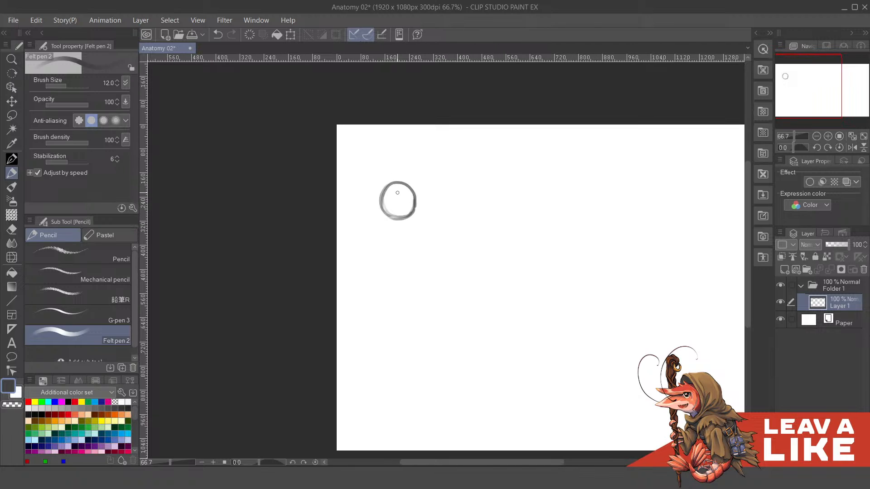
mouse_move(395, 181)
mouse_down()
mouse_move(397, 220)
mouse_move(396, 194)
mouse_move(397, 207)
mouse_move(382, 195)
mouse_move(417, 203)
mouse_up()
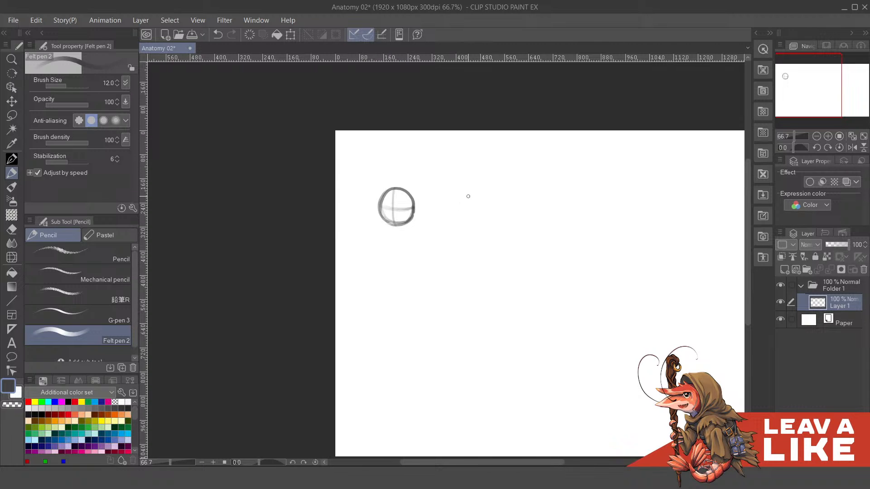
- Sketch an upright oval to the right of the circle and divide it with vertical and horizontal guide lines
mouse_move(489, 219)
mouse_down()
mouse_move(425, 213)
mouse_move(410, 232)
mouse_move(409, 201)
mouse_move(421, 193)
mouse_move(434, 203)
mouse_move(435, 225)
mouse_move(418, 242)
mouse_move(428, 240)
mouse_move(433, 225)
mouse_move(436, 232)
mouse_up()
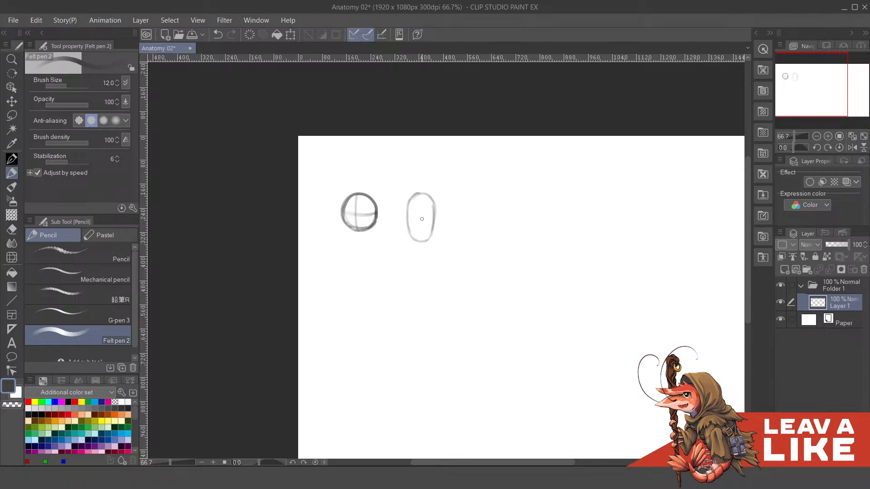
mouse_move(419, 196)
mouse_down()
mouse_move(418, 244)
mouse_move(418, 197)
mouse_move(420, 240)
mouse_move(408, 217)
mouse_move(433, 218)
mouse_up()
drag(488, 219, 453, 205)
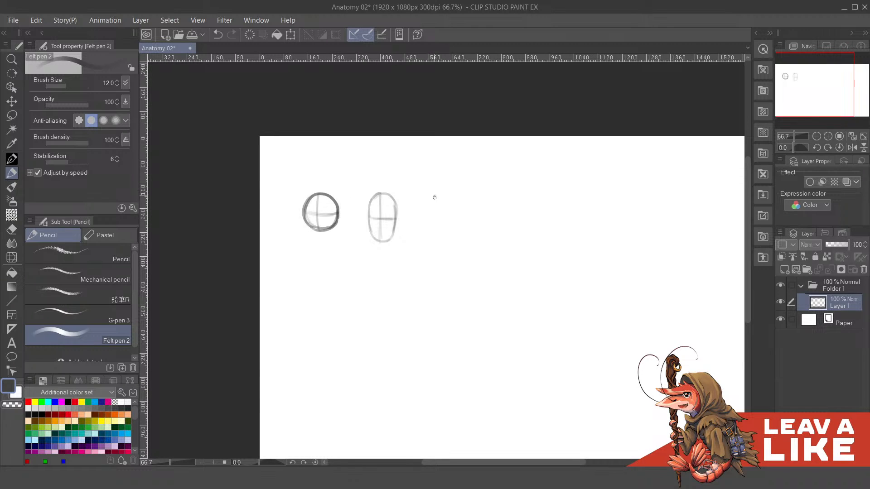
- Sketch a cube in perspective to the right of the oval, showing its front, top and right faces
drag(433, 196, 436, 233)
mouse_move(434, 195)
mouse_down()
mouse_move(473, 197)
mouse_move(475, 230)
mouse_move(472, 200)
mouse_move(470, 221)
mouse_move(437, 233)
mouse_move(468, 233)
mouse_move(436, 232)
mouse_move(470, 231)
mouse_move(472, 217)
mouse_move(442, 233)
mouse_move(467, 234)
mouse_up()
mouse_move(472, 198)
mouse_down()
mouse_move(481, 188)
mouse_move(485, 216)
mouse_move(485, 206)
mouse_up()
mouse_move(433, 195)
mouse_down()
mouse_move(473, 183)
mouse_move(456, 183)
mouse_move(484, 189)
mouse_up()
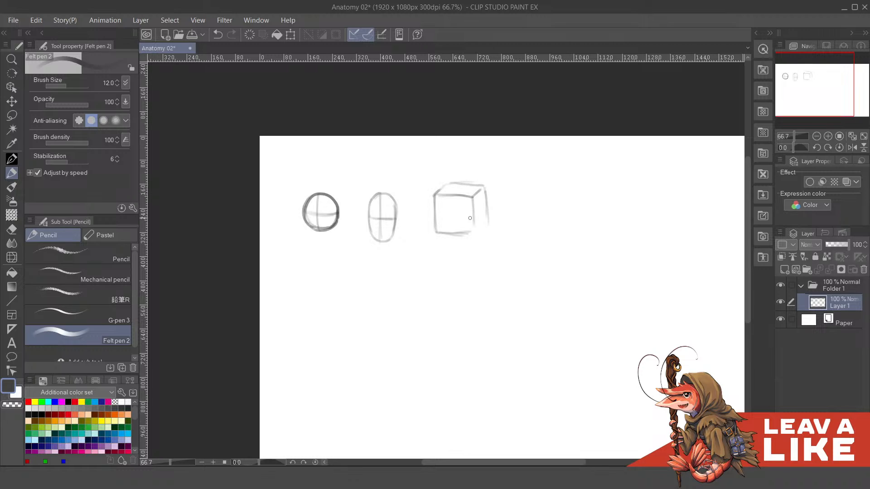
mouse_move(452, 238)
mouse_down()
mouse_move(487, 221)
mouse_move(512, 240)
mouse_up()
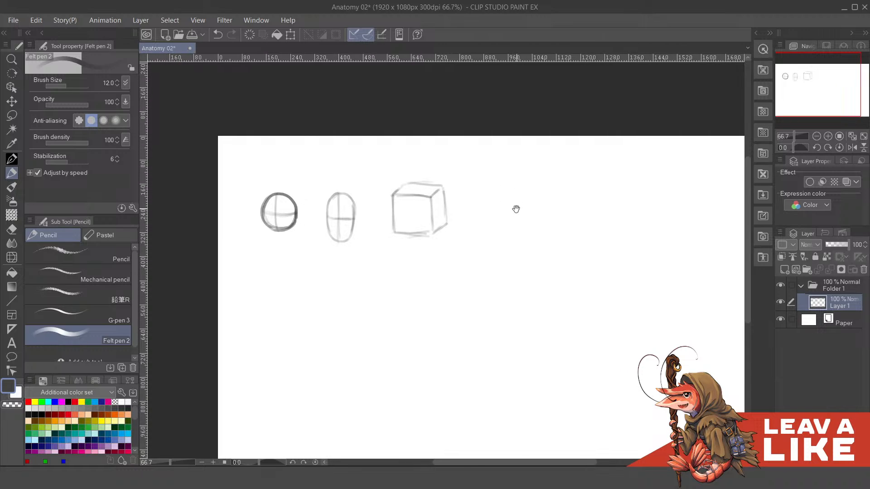
- Lasso the oval and the cube together, move them slightly right to widen the gap from the circle, and deselect
drag(515, 208, 497, 212)
drag(489, 177, 530, 159)
drag(447, 220, 507, 205)
mouse_move(500, 194)
mouse_down()
mouse_move(503, 202)
mouse_move(509, 187)
mouse_up()
scroll(430, 175, up, 1)
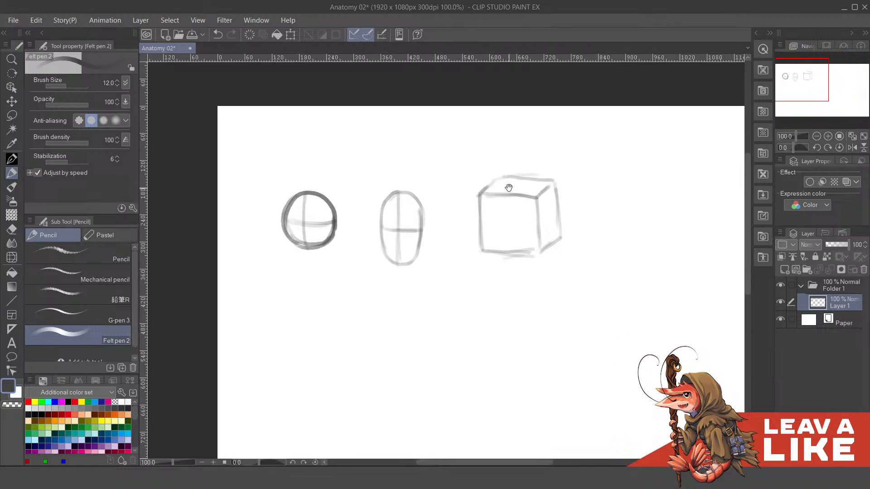
key(m)
mouse_move(369, 292)
mouse_down()
mouse_move(494, 111)
mouse_move(372, 290)
mouse_up()
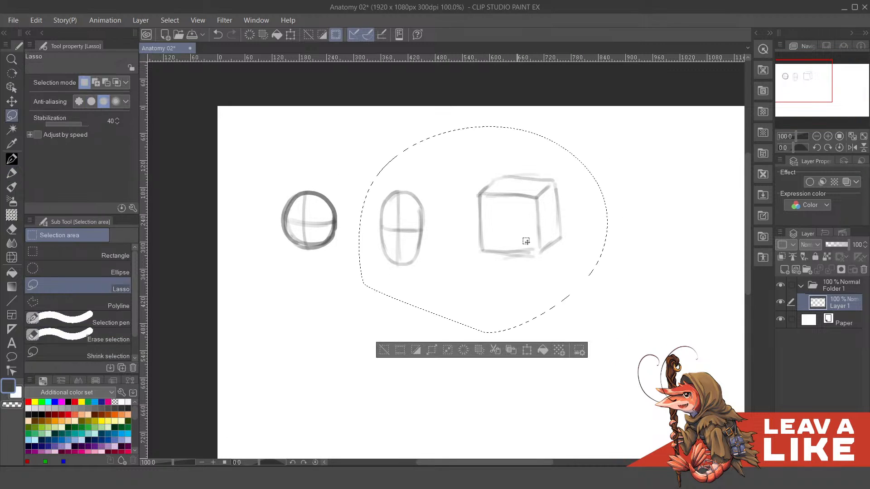
key(k)
drag(536, 233, 574, 236)
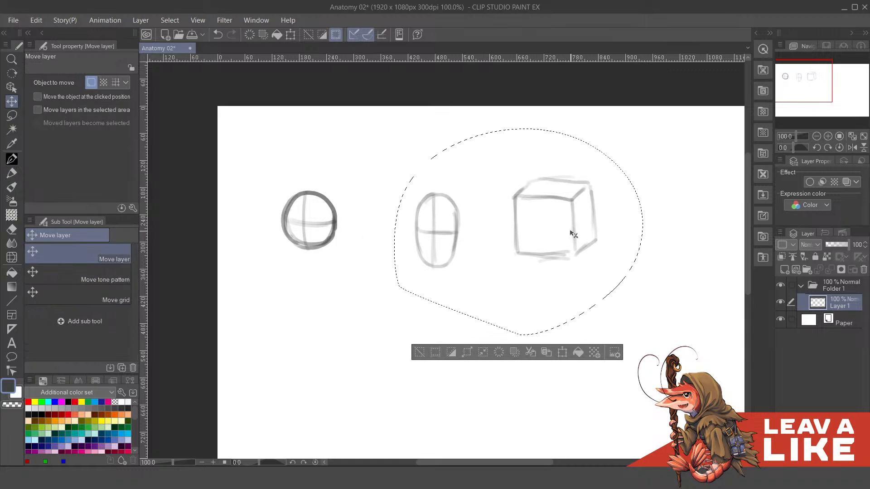
key(ctrl+d)
- Lasso the cube alone, move it further right to widen the gap from the oval, and deselect
scroll(564, 233, right, 2)
key(m)
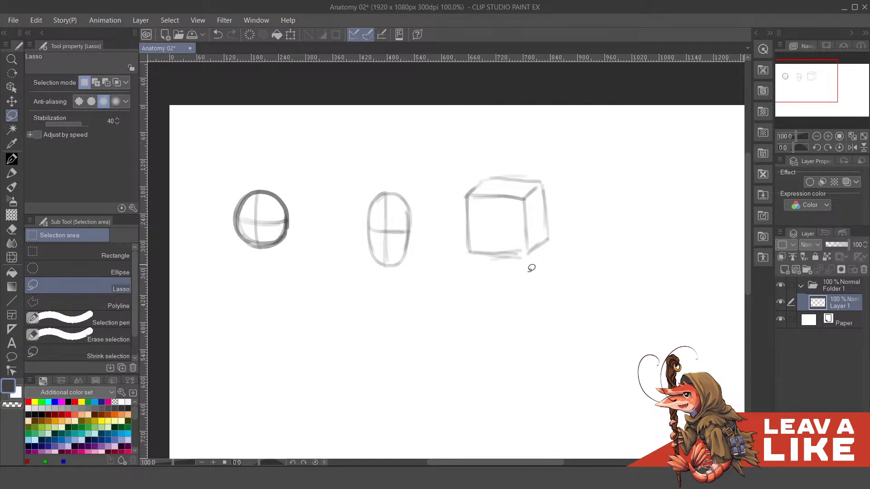
mouse_move(525, 285)
mouse_down()
mouse_move(580, 156)
mouse_move(594, 268)
mouse_up()
key(k)
drag(549, 236, 573, 237)
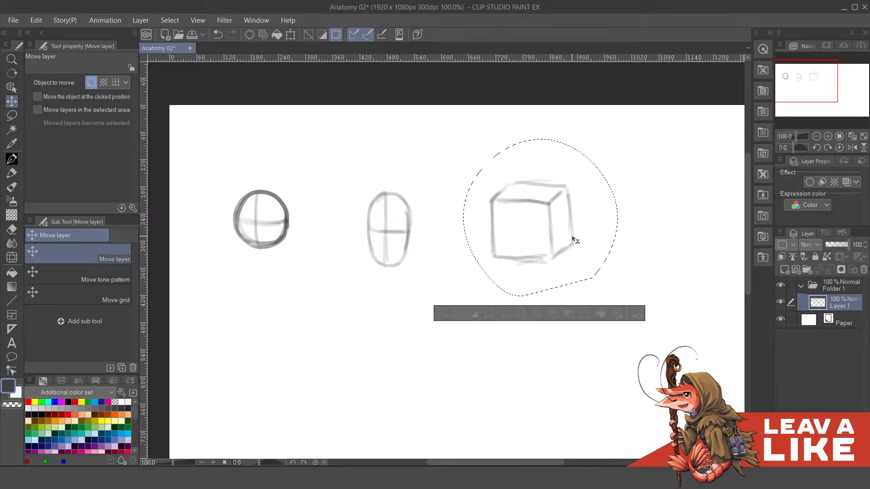
key(ctrl+d)
scroll(493, 199, left, 3)
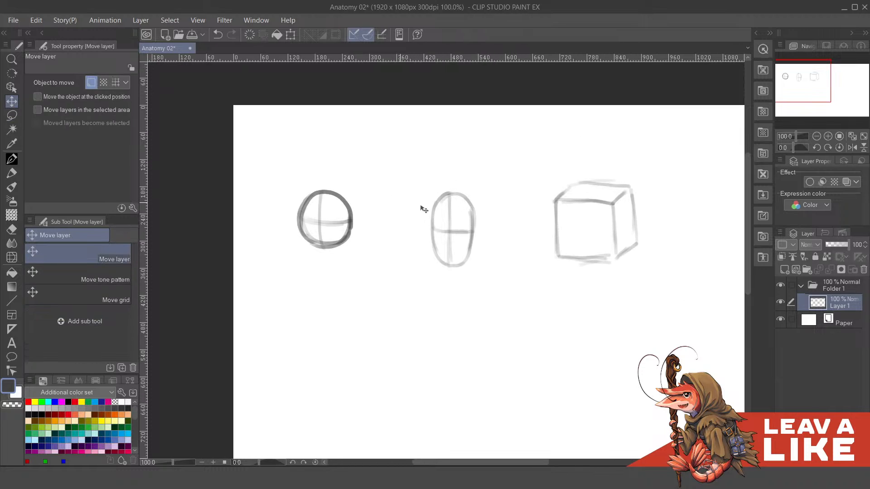
- Darken the oval's outline along both sides and its bottom with Felt pen 2, undoing the last stray stroke
key(p)
mouse_move(518, 209)
mouse_down()
mouse_move(441, 202)
mouse_move(494, 214)
mouse_move(548, 212)
mouse_move(472, 207)
mouse_up()
key(p)
mouse_move(389, 213)
mouse_down()
mouse_move(391, 257)
mouse_move(409, 268)
mouse_up()
mouse_move(428, 211)
mouse_down()
mouse_move(430, 254)
mouse_move(414, 269)
mouse_up()
mouse_move(391, 217)
mouse_down()
mouse_move(429, 226)
mouse_move(415, 199)
mouse_move(394, 206)
mouse_move(429, 236)
mouse_up()
key(ctrl+z)
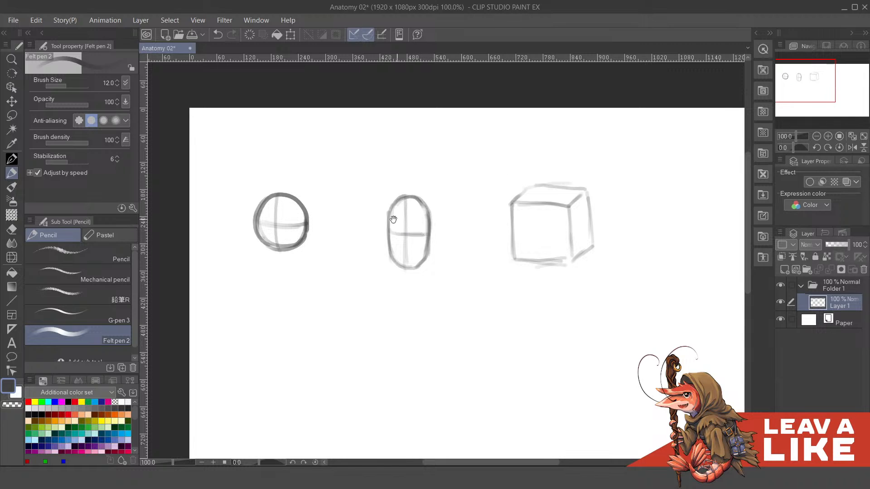
- Draw a vertical and a horizontal guide line crossing in the middle of the cube's front face
drag(381, 202, 456, 230)
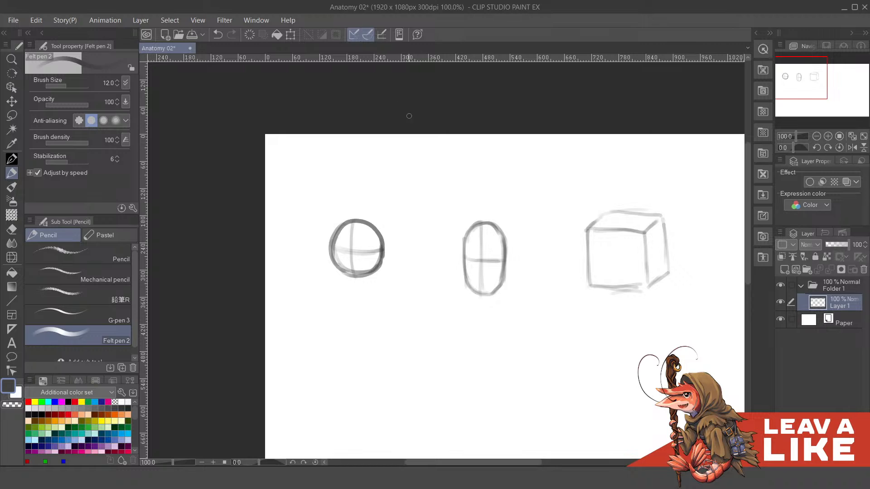
drag(566, 213, 465, 185)
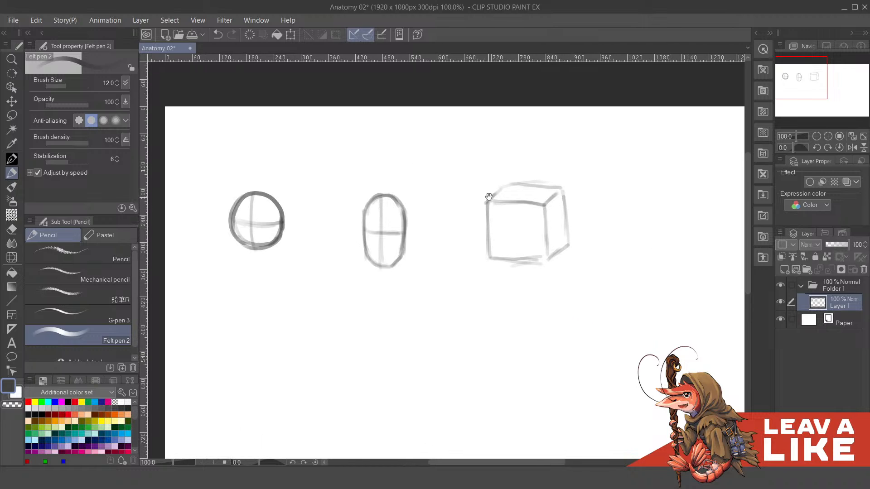
drag(513, 226, 513, 258)
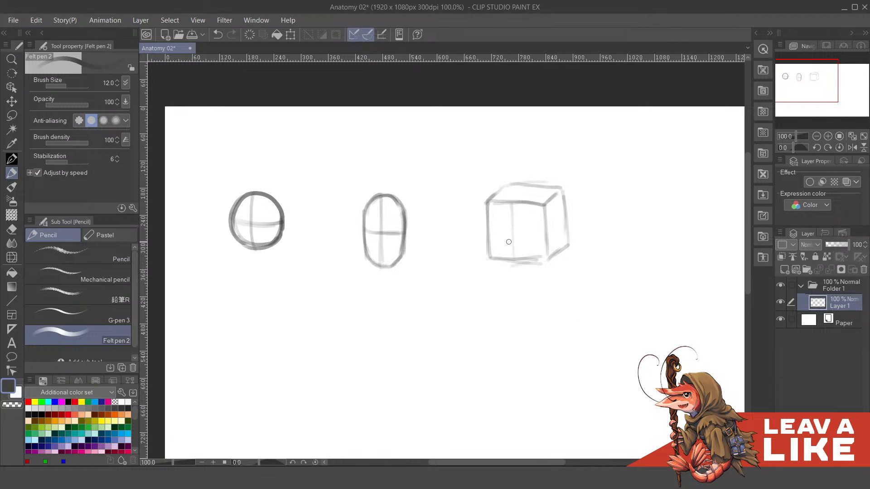
drag(585, 243, 561, 237)
drag(479, 196, 508, 195)
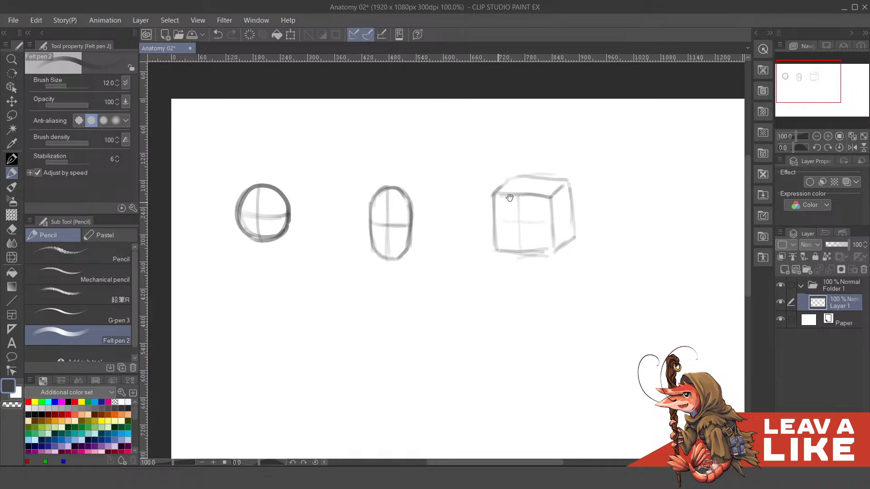
drag(433, 228, 492, 201)
drag(561, 179, 525, 190)
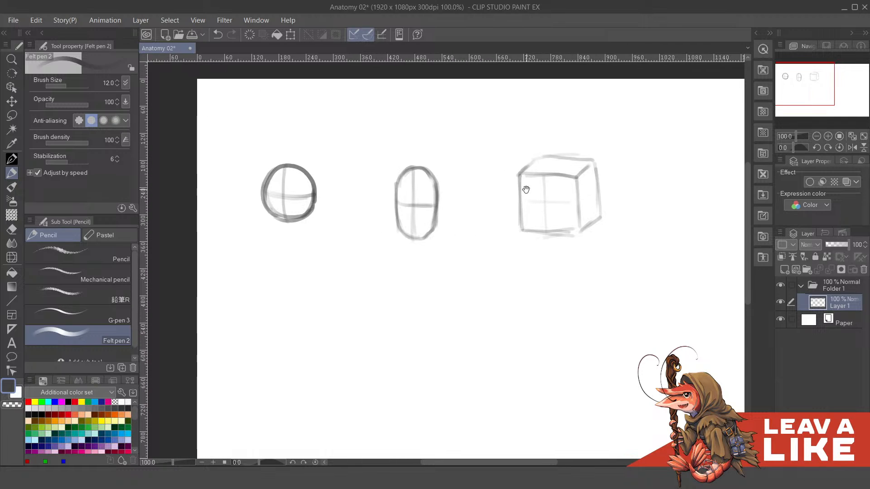
- Sketch a wide horizontal ellipse to the right of the cube, undoing the misplaced strokes
drag(598, 184, 475, 183)
drag(562, 183, 458, 190)
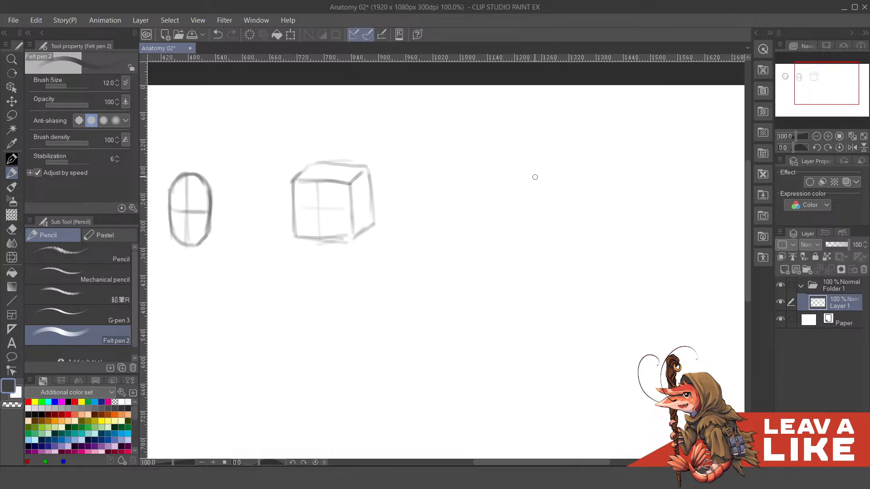
scroll(563, 179, down, 1)
drag(563, 179, 501, 181)
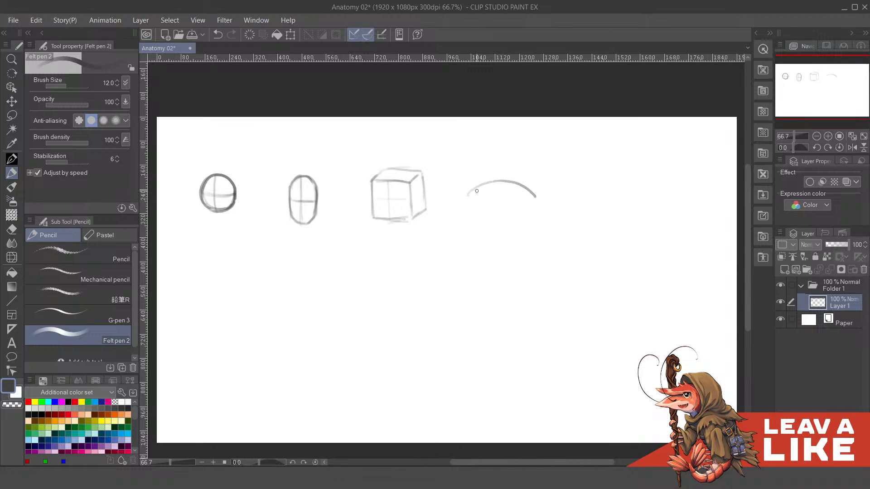
key(ctrl+z)
mouse_move(460, 196)
mouse_down()
mouse_move(500, 183)
mouse_move(515, 196)
mouse_up()
mouse_move(460, 193)
mouse_down()
mouse_move(460, 211)
mouse_move(506, 209)
mouse_move(524, 205)
mouse_up()
key(ctrl+z)
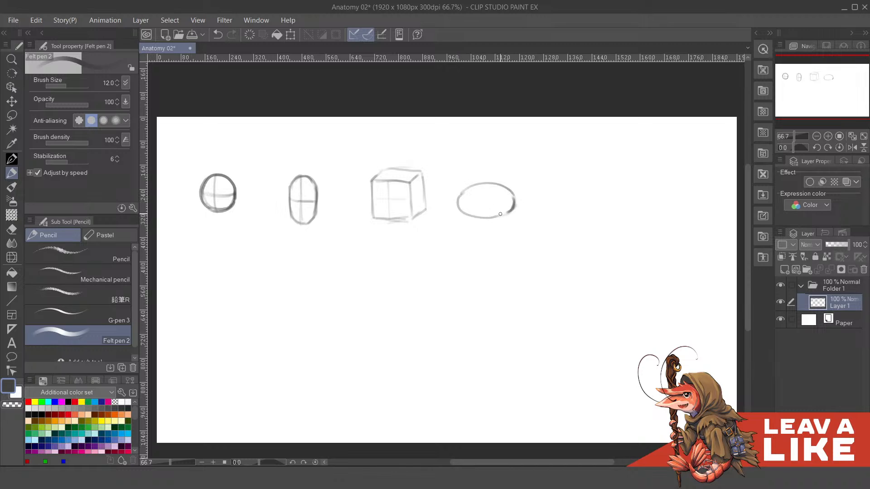
- Draw a vertical and a horizontal guide line crossing inside the wide ellipse with Felt pen 2, undoing the misplaced strokes
mouse_move(574, 196)
mouse_down()
mouse_move(520, 197)
mouse_move(519, 181)
mouse_up()
key(k)
key(p)
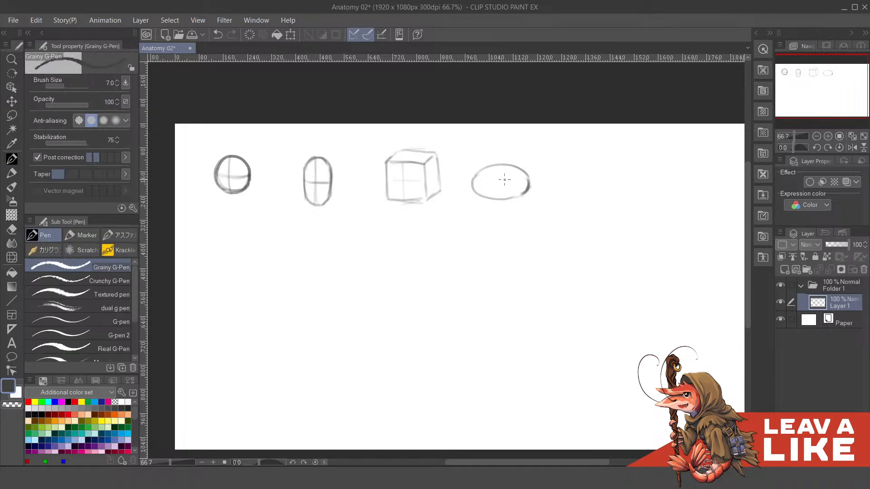
key(ctrl+z)
key(p)
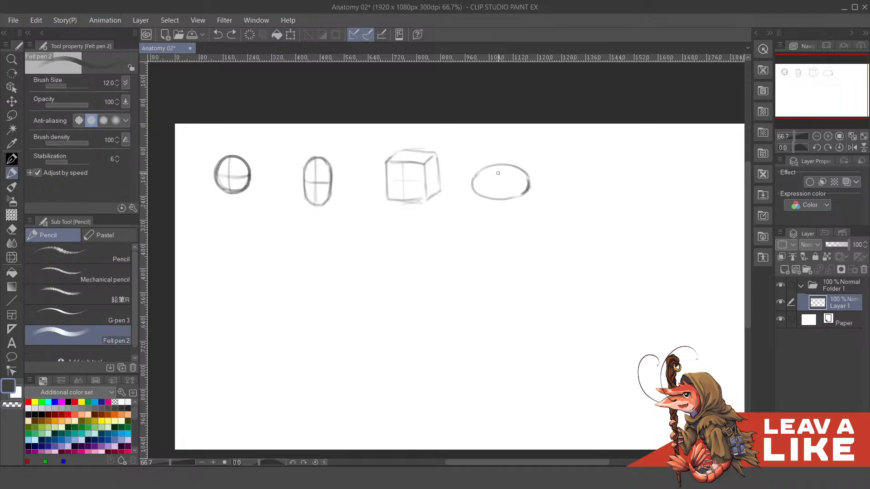
mouse_move(498, 198)
mouse_down()
mouse_move(497, 168)
mouse_move(500, 201)
mouse_move(488, 186)
mouse_move(525, 186)
mouse_up()
key(ctrl+z)
key(ctrl+z)
mouse_move(471, 181)
mouse_down()
mouse_move(526, 183)
mouse_move(488, 210)
mouse_move(507, 178)
mouse_move(529, 213)
mouse_up()
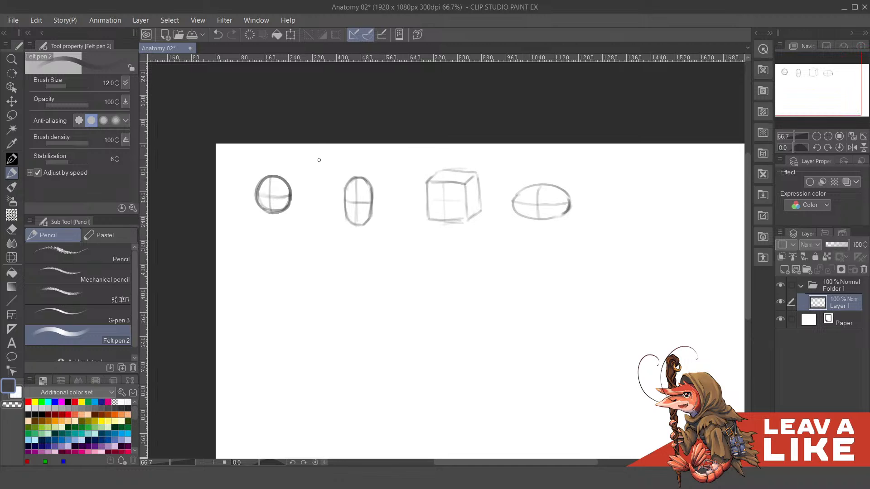
- Sketch a wide, flat hat brim passing around the upper part of the circle, undoing the first attempts
scroll(301, 172, up, 2)
drag(384, 188, 510, 199)
drag(439, 189, 440, 186)
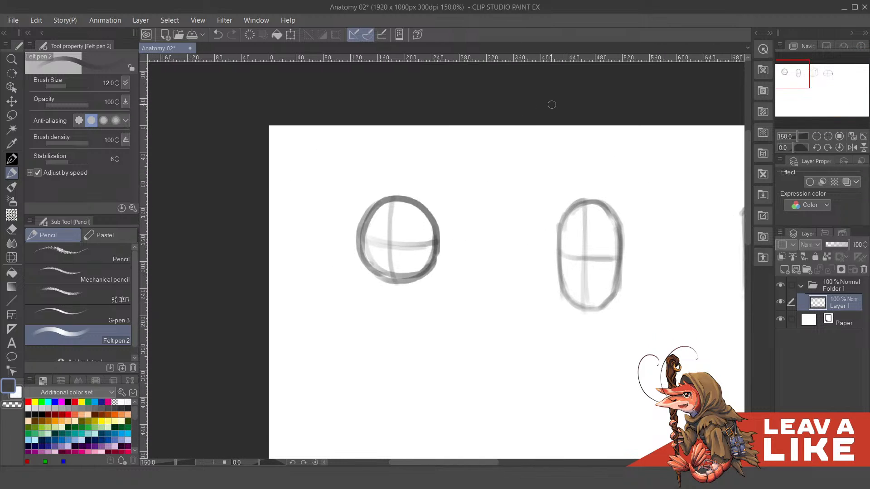
mouse_move(379, 203)
mouse_down()
mouse_move(397, 215)
mouse_move(337, 219)
mouse_move(425, 211)
mouse_move(484, 231)
mouse_up()
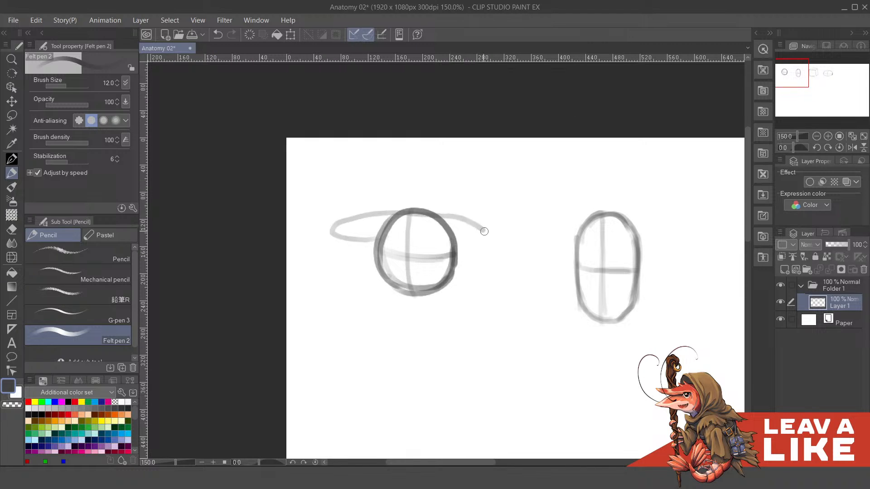
key(ctrl+z)
mouse_move(382, 240)
mouse_down()
mouse_move(330, 214)
mouse_move(382, 207)
mouse_move(466, 223)
mouse_up()
key(ctrl+z)
mouse_move(385, 241)
mouse_down()
mouse_move(323, 229)
mouse_move(390, 216)
mouse_move(498, 238)
mouse_move(458, 240)
mouse_up()
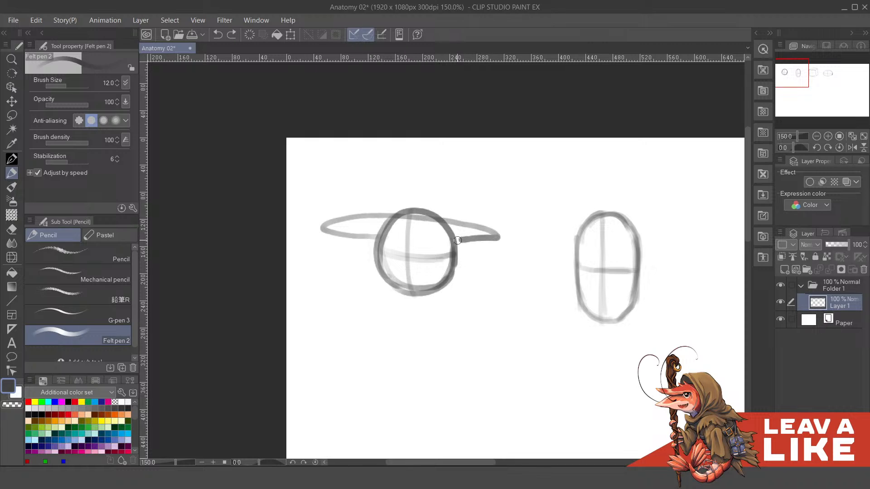
- Sketch a rounded hat crown rising from the brim above the circle, undoing the misplaced strokes
drag(522, 237, 514, 234)
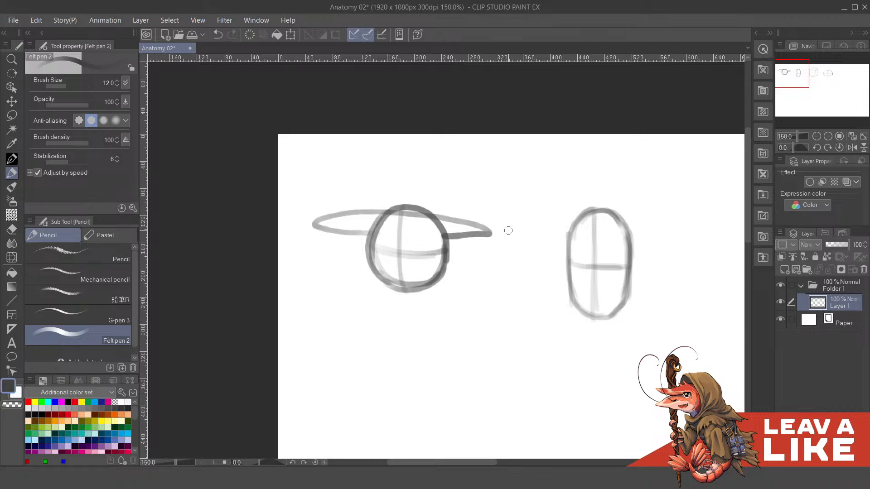
drag(501, 179, 499, 191)
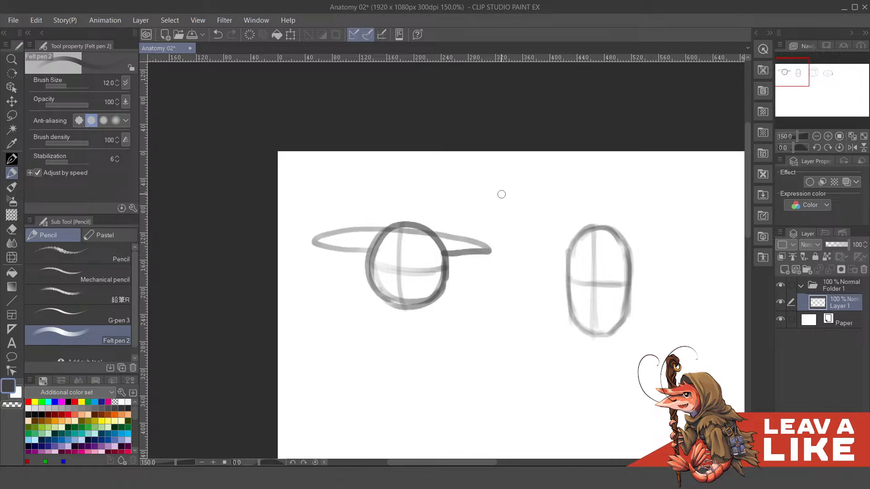
drag(470, 192, 481, 210)
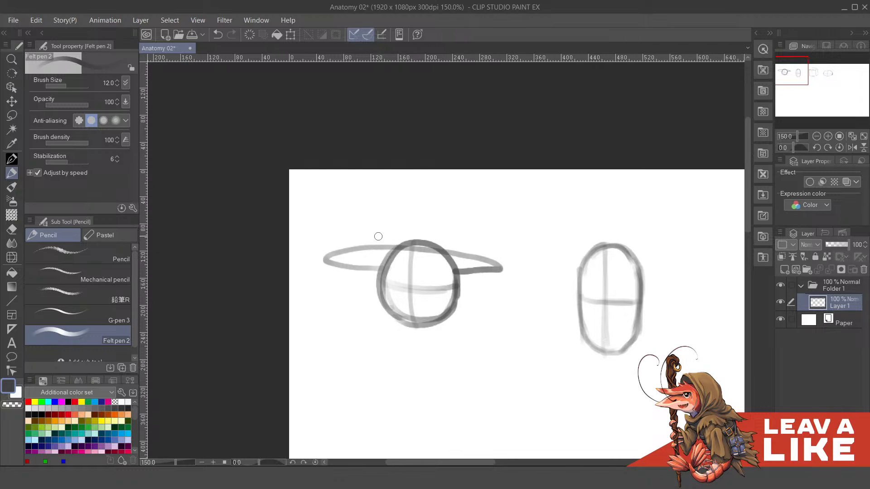
mouse_move(325, 255)
mouse_down()
mouse_move(378, 243)
mouse_move(476, 250)
mouse_up()
mouse_move(380, 241)
mouse_down()
mouse_move(398, 212)
mouse_move(419, 206)
mouse_move(453, 217)
mouse_move(460, 233)
mouse_move(407, 193)
mouse_move(445, 194)
mouse_move(460, 227)
mouse_up()
key(ctrl+z)
key(ctrl+z)
mouse_move(381, 239)
mouse_down()
mouse_move(401, 198)
mouse_move(430, 196)
mouse_move(450, 210)
mouse_move(457, 240)
mouse_move(379, 221)
mouse_move(408, 193)
mouse_move(438, 197)
mouse_move(452, 211)
mouse_move(459, 250)
mouse_move(493, 197)
mouse_move(489, 208)
mouse_move(467, 206)
mouse_up()
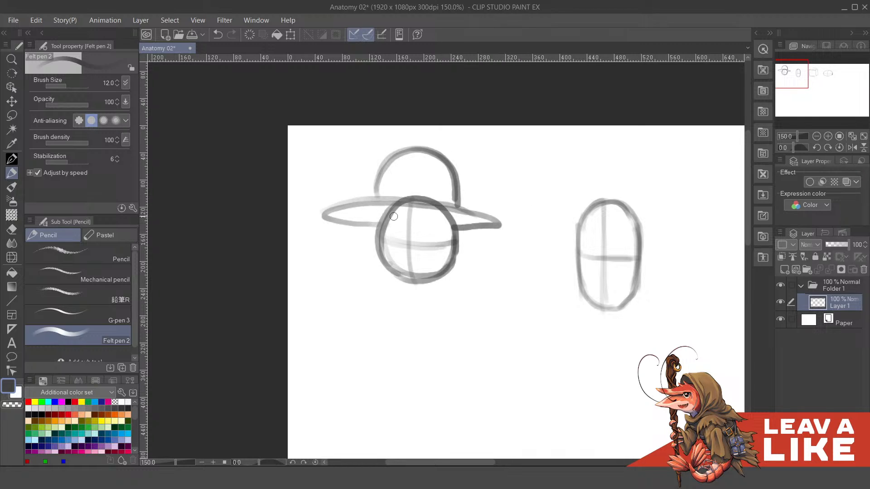
- Sketch a long pointed lock of hair hanging from under the brim on each side of the circle, correcting the right one
mouse_move(394, 217)
mouse_down()
mouse_move(407, 208)
mouse_move(379, 236)
mouse_move(394, 296)
mouse_up()
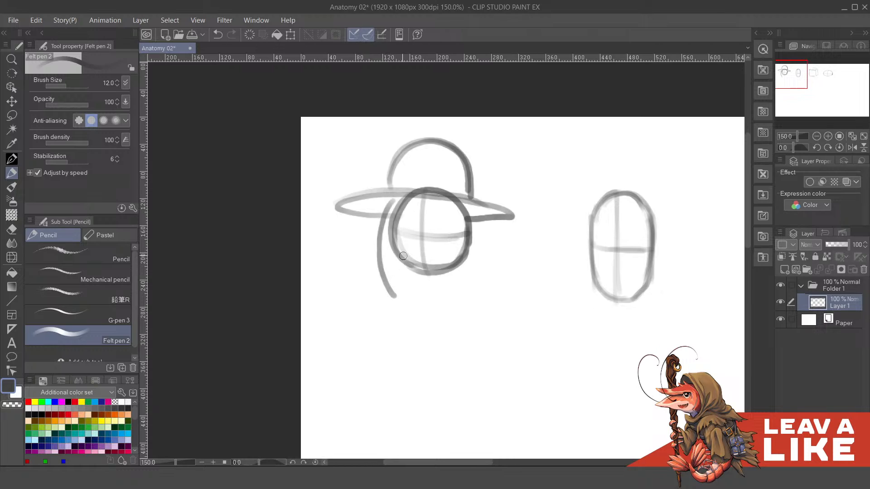
drag(403, 256, 397, 295)
drag(451, 277, 472, 301)
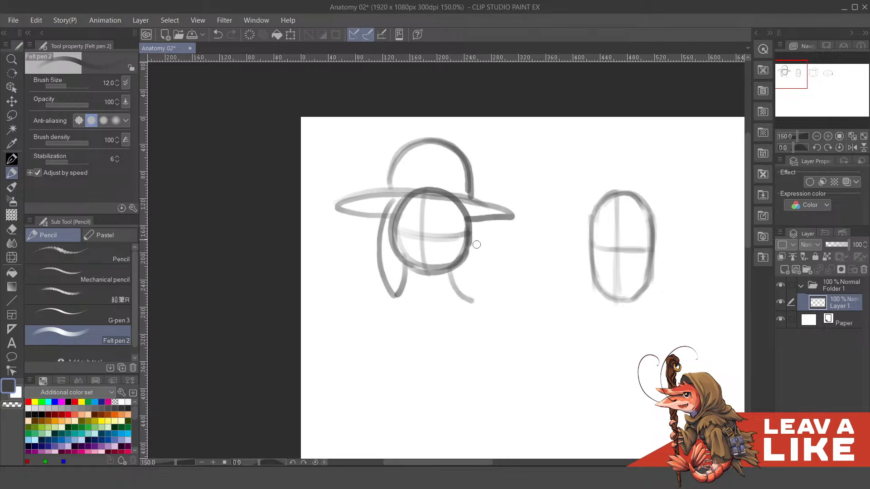
key(ctrl+z)
mouse_move(463, 264)
mouse_down()
mouse_move(477, 285)
mouse_move(463, 299)
mouse_up()
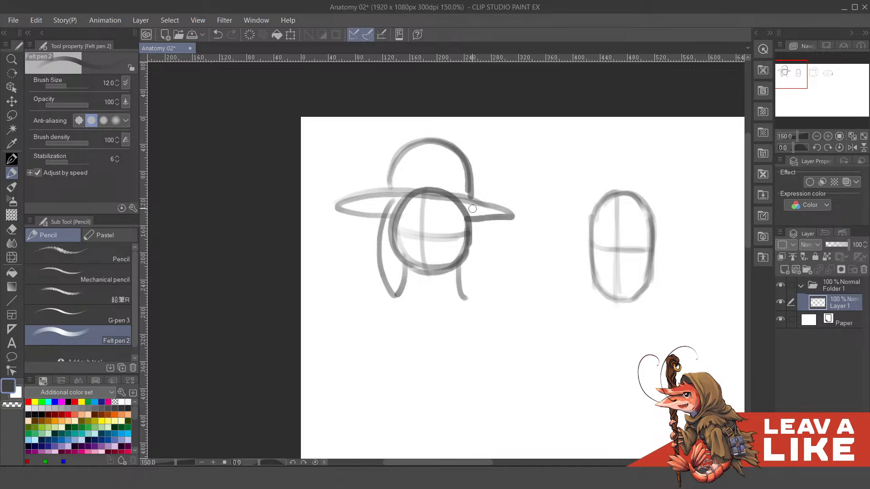
drag(542, 161, 539, 181)
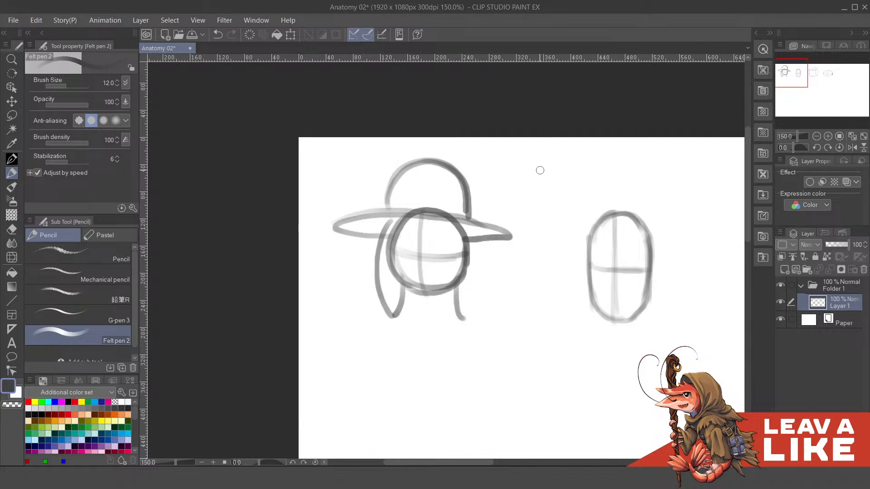
mouse_move(475, 233)
mouse_down()
mouse_move(473, 328)
mouse_move(481, 270)
mouse_move(466, 229)
mouse_up()
key(ctrl+z)
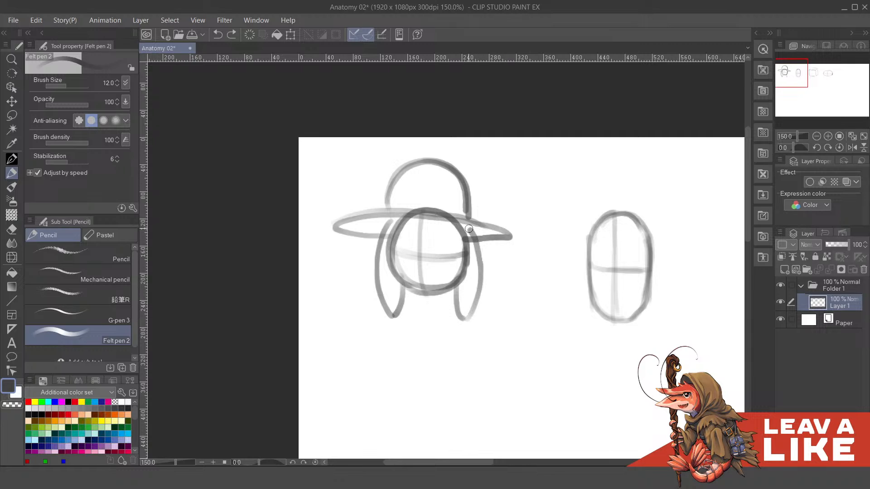
- Darken and slightly extend the right end of the hat brim
mouse_move(550, 219)
mouse_down()
mouse_move(549, 200)
mouse_move(541, 215)
mouse_up()
mouse_move(461, 214)
mouse_down()
mouse_move(517, 238)
mouse_move(482, 243)
mouse_up()
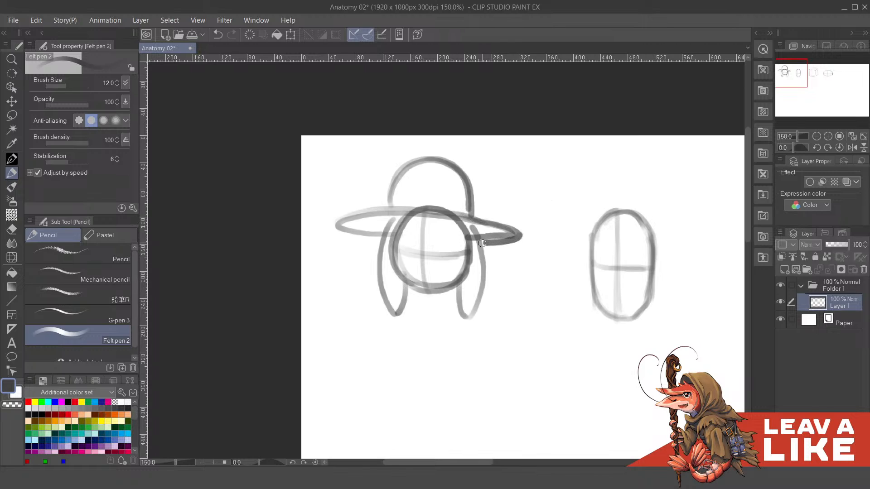
drag(524, 202, 528, 218)
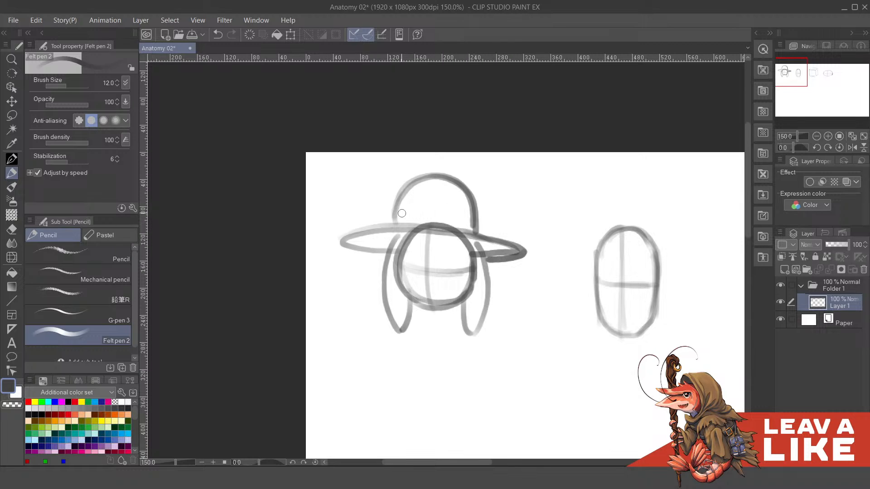
- Add a leaf-shaped lower braid segment beneath each lock of hair, redrawing the right one smaller
scroll(548, 185, down, 3)
scroll(532, 214, down, 1)
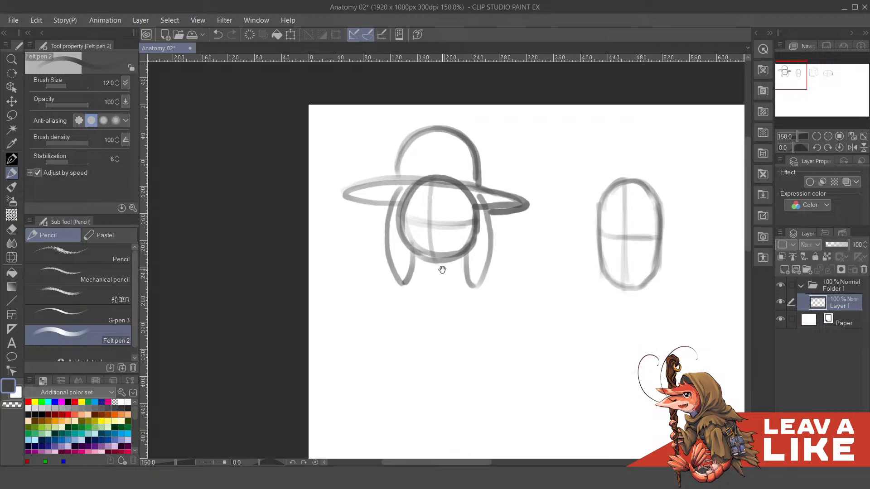
drag(442, 269, 445, 274)
drag(402, 243, 406, 249)
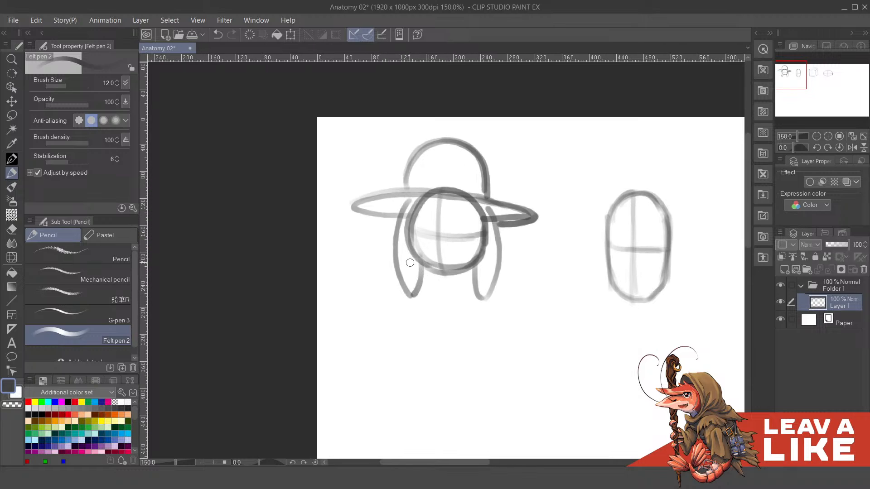
mouse_move(413, 297)
mouse_down()
mouse_move(406, 344)
mouse_move(420, 353)
mouse_up()
drag(420, 300, 418, 350)
mouse_move(481, 297)
mouse_down()
mouse_move(466, 282)
mouse_move(452, 300)
mouse_move(462, 342)
mouse_up()
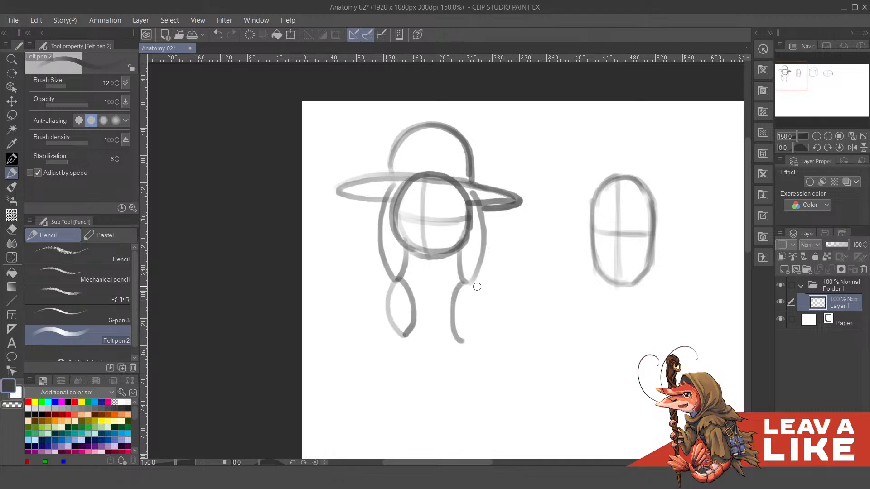
key(ctrl+z)
mouse_move(464, 282)
mouse_down()
mouse_move(461, 323)
mouse_move(479, 301)
mouse_move(463, 328)
mouse_up()
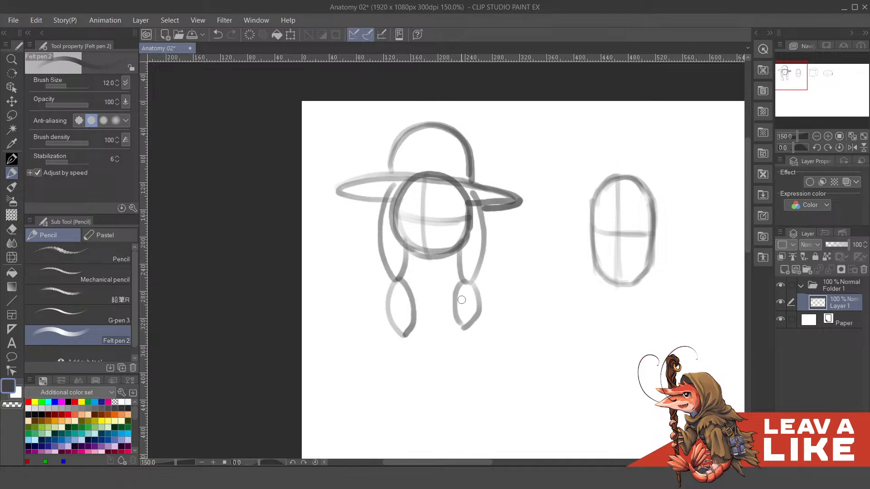
- Sketch a flat-topped, boxy hair shape above the vertical oval, undoing the first attempts
drag(633, 188, 550, 187)
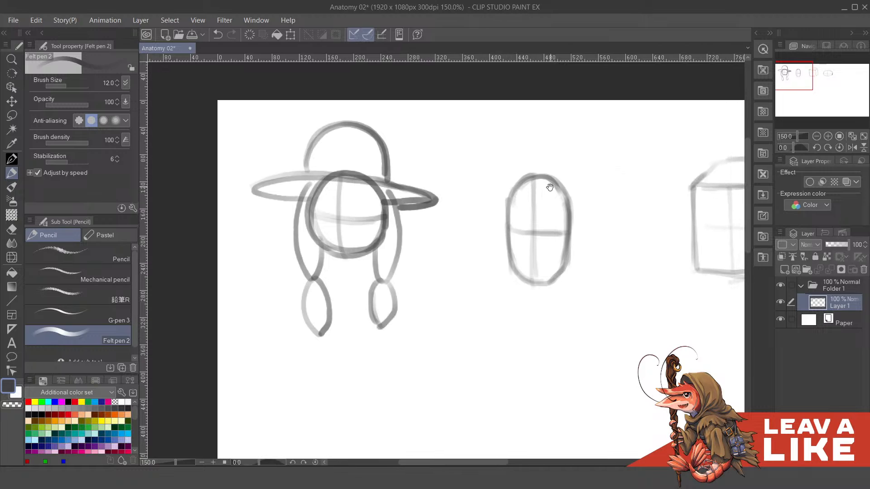
drag(602, 164, 552, 196)
drag(562, 239, 559, 209)
mouse_move(466, 207)
mouse_down()
mouse_move(452, 235)
mouse_move(474, 192)
mouse_up()
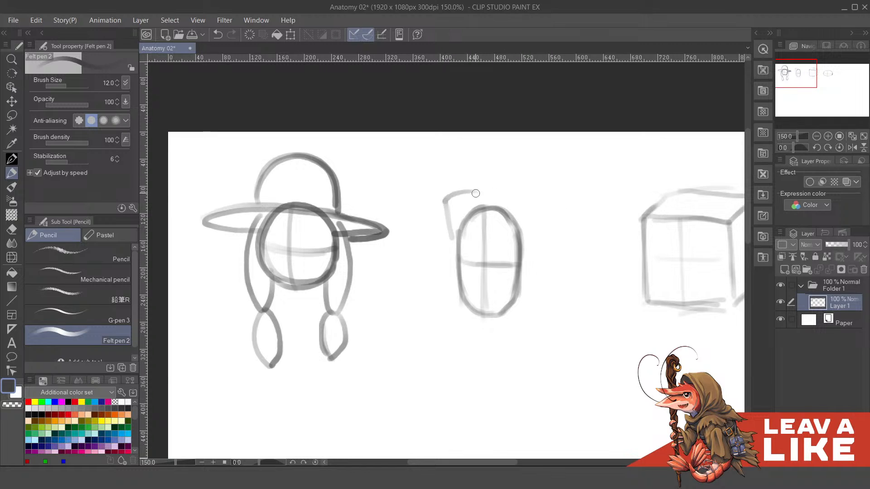
key(ctrl+z)
key(ctrl+z)
drag(526, 197, 522, 192)
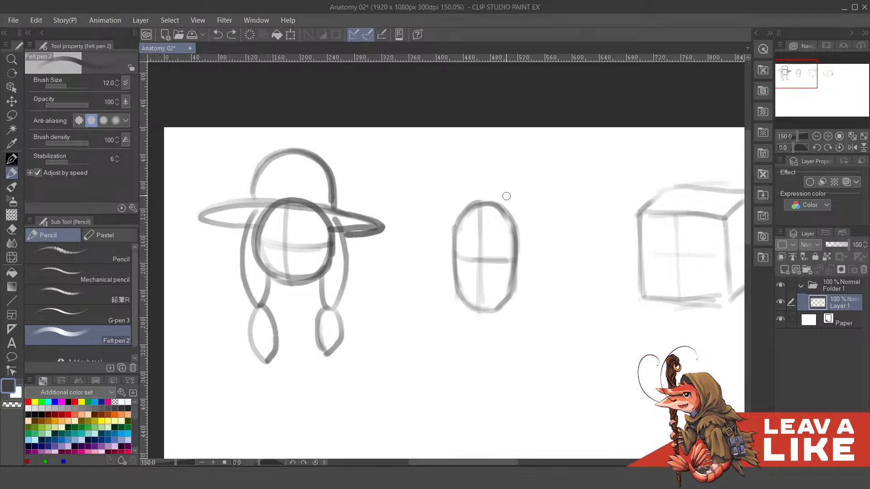
mouse_move(444, 182)
mouse_down()
mouse_move(445, 212)
mouse_move(528, 189)
mouse_up()
key(ctrl+z)
mouse_move(446, 176)
mouse_down()
mouse_move(526, 182)
mouse_move(530, 214)
mouse_move(518, 219)
mouse_up()
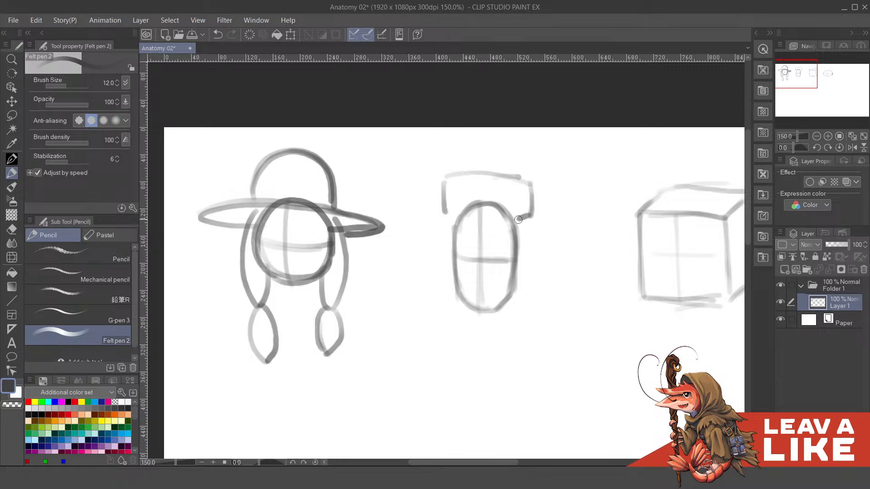
drag(443, 212, 450, 213)
- Add a rounded ear on each side of the vertical oval, redoing the left one, and short neck lines beneath it
drag(538, 246, 525, 224)
mouse_move(437, 220)
mouse_down()
mouse_move(431, 213)
mouse_move(437, 251)
mouse_up()
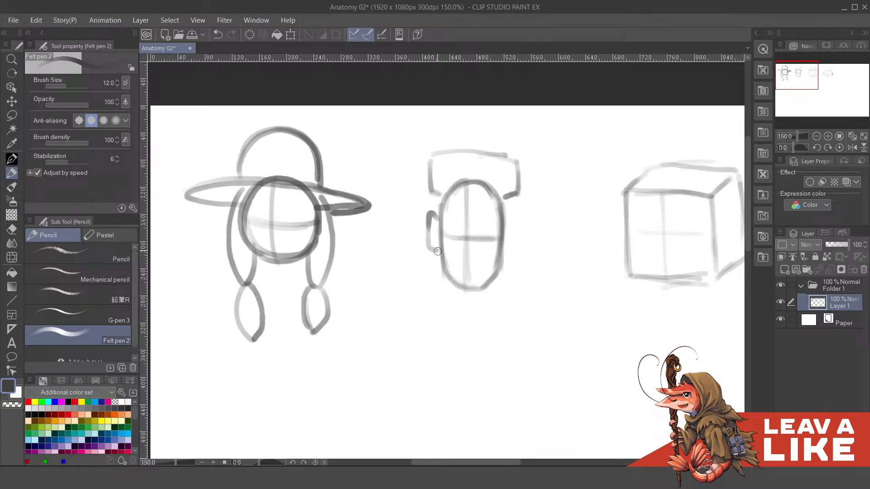
drag(505, 220, 516, 226)
key(ctrl+z)
key(ctrl+z)
key(ctrl+z)
mouse_move(439, 224)
mouse_down()
mouse_move(430, 223)
mouse_move(428, 253)
mouse_move(441, 249)
mouse_up()
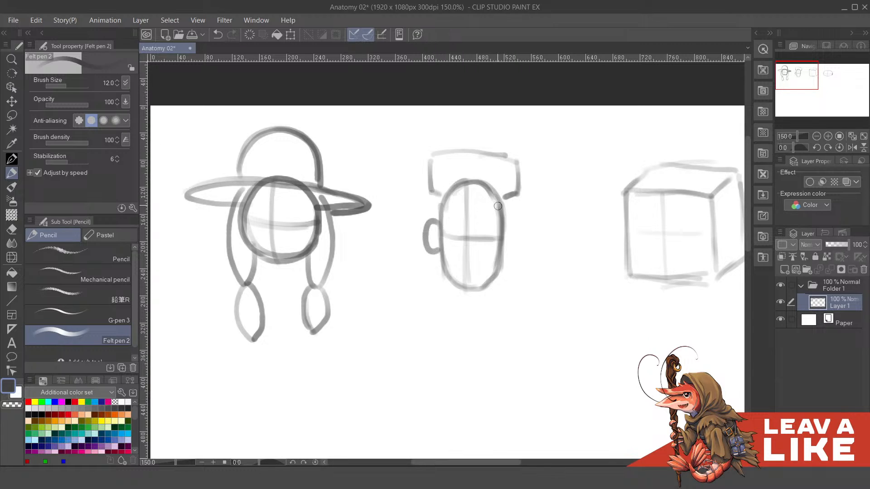
mouse_move(504, 221)
mouse_down()
mouse_move(522, 228)
mouse_move(514, 256)
mouse_move(502, 252)
mouse_up()
mouse_move(580, 232)
mouse_down()
mouse_move(568, 209)
mouse_move(558, 213)
mouse_up()
mouse_move(432, 264)
mouse_down()
mouse_move(435, 284)
mouse_move(471, 277)
mouse_move(446, 284)
mouse_move(453, 282)
mouse_up()
- Darken the cube's receding top edge and the outer vertical edge of its right side face
mouse_move(658, 234)
mouse_down()
mouse_move(623, 237)
mouse_move(632, 248)
mouse_up()
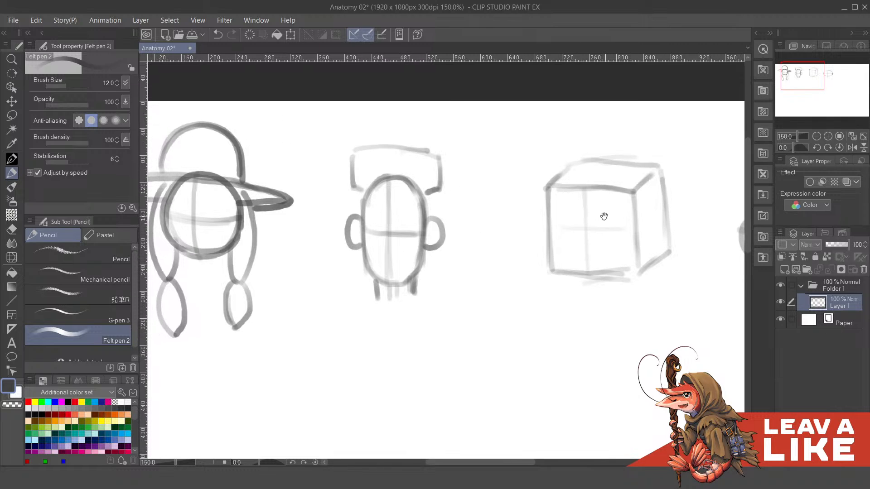
drag(606, 216, 589, 205)
key(ctrl+minus)
key(ctrl+plus)
key(ctrl+minus)
drag(627, 267, 610, 232)
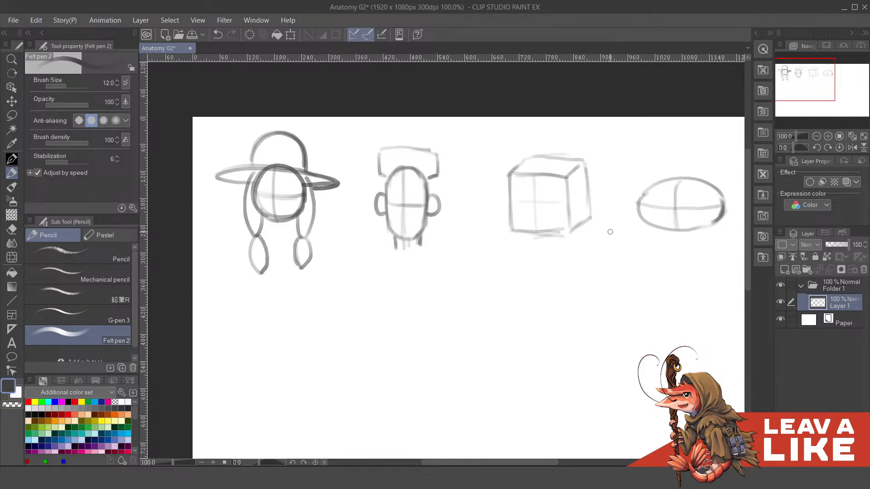
drag(654, 172, 643, 175)
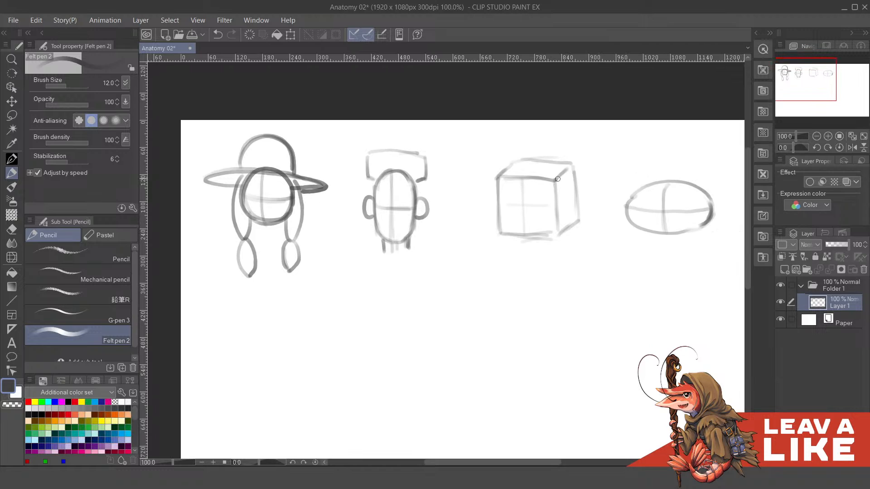
mouse_move(558, 179)
mouse_down()
mouse_move(575, 165)
mouse_move(578, 218)
mouse_move(553, 238)
mouse_move(564, 208)
mouse_up()
scroll(564, 209, up, 1)
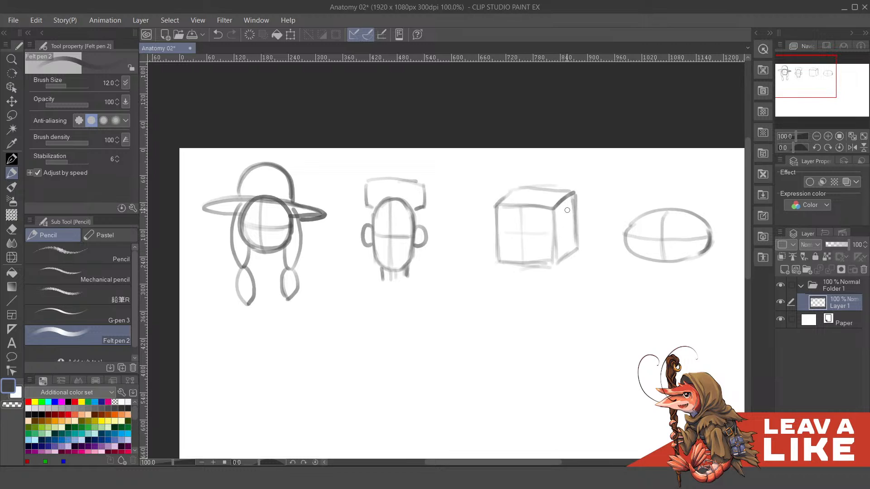
mouse_move(588, 270)
mouse_down()
mouse_move(565, 247)
mouse_move(569, 239)
mouse_up()
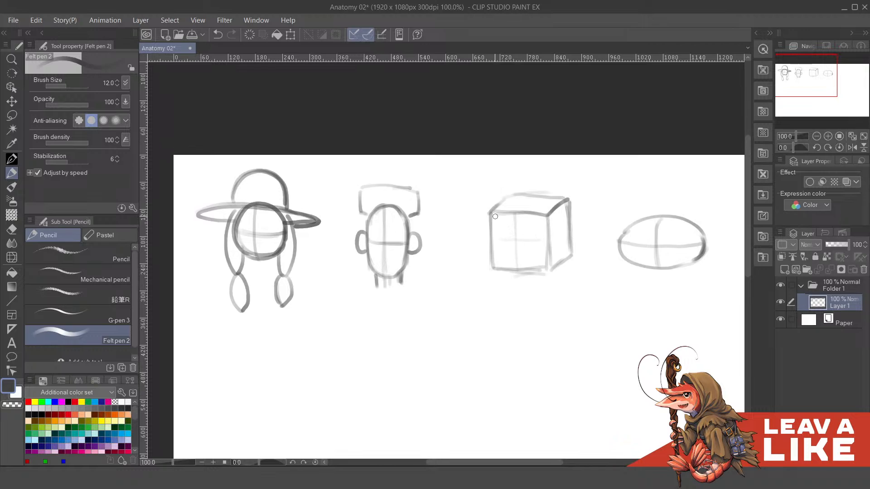
drag(545, 257, 527, 248)
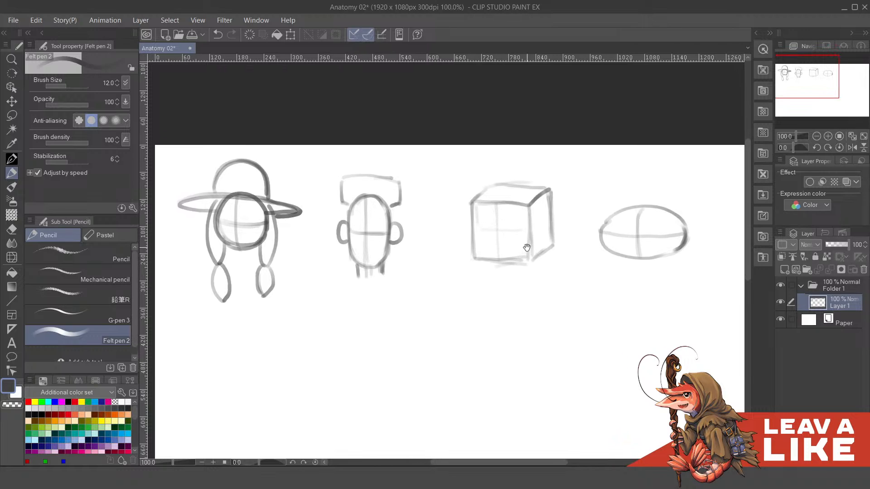
drag(557, 220, 539, 215)
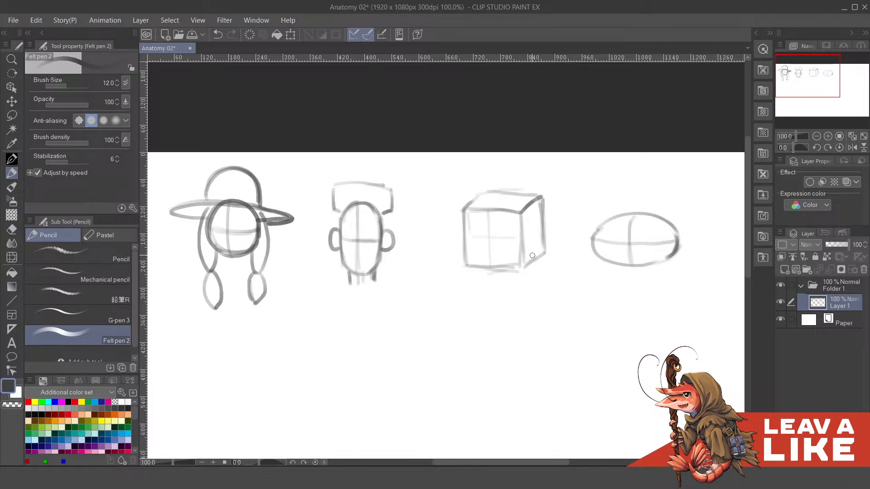
drag(628, 247, 591, 247)
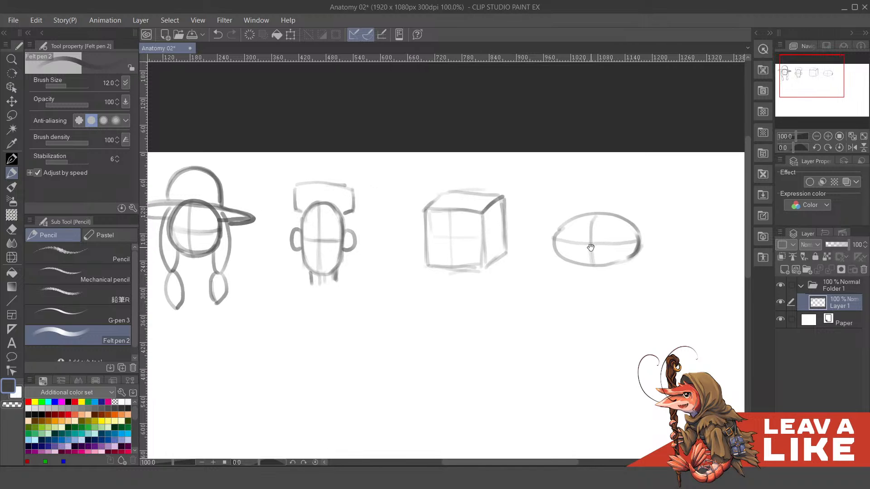
- Add a flat, elongated ear on each upper side of the horizontal oval and a rounded snout at its lower middle
mouse_move(520, 212)
mouse_down()
mouse_move(576, 230)
mouse_move(577, 240)
mouse_move(604, 238)
mouse_up()
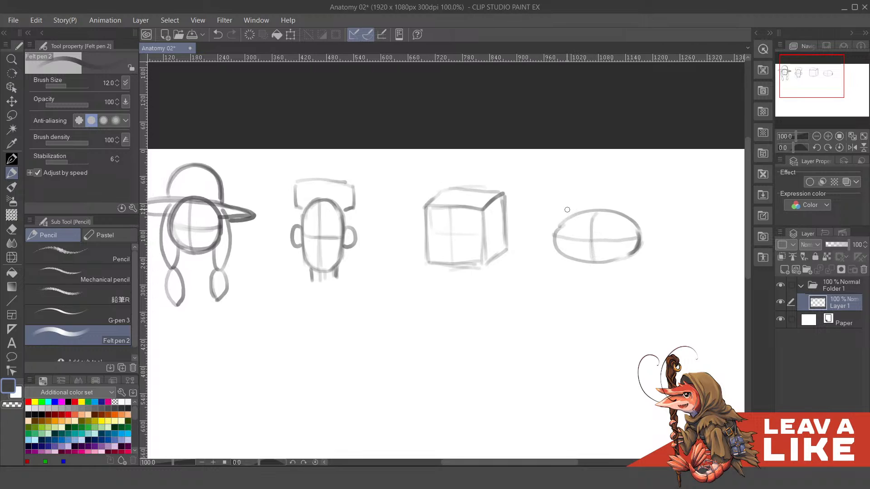
mouse_move(567, 209)
mouse_down()
mouse_move(548, 214)
mouse_move(583, 207)
mouse_move(568, 205)
mouse_move(584, 216)
mouse_move(575, 208)
mouse_move(575, 229)
mouse_up()
mouse_move(520, 240)
mouse_down()
mouse_move(548, 253)
mouse_move(524, 237)
mouse_move(513, 255)
mouse_move(546, 242)
mouse_move(528, 233)
mouse_move(523, 260)
mouse_up()
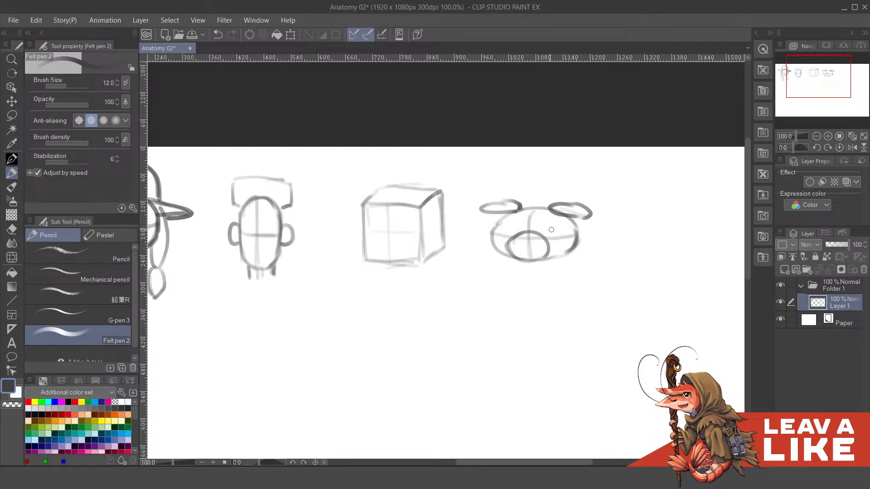
mouse_move(544, 225)
mouse_down()
mouse_move(567, 233)
mouse_move(504, 215)
mouse_up()
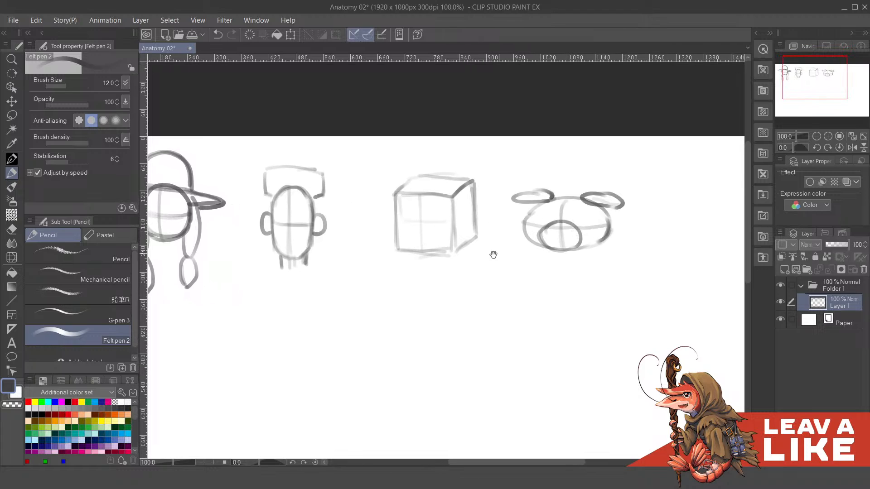
- Sketch a small box-shaped muzzle projecting from the lower part of the cube's front face, redoing a stroke
drag(491, 253, 520, 242)
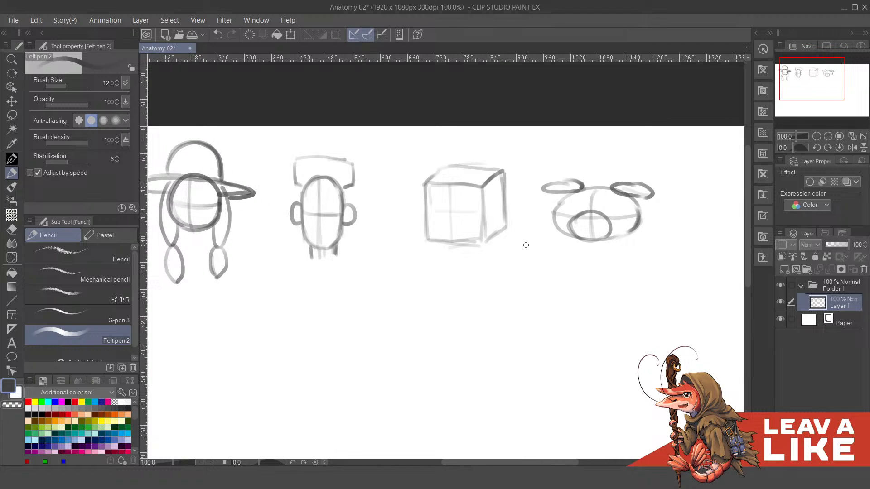
drag(611, 263, 614, 284)
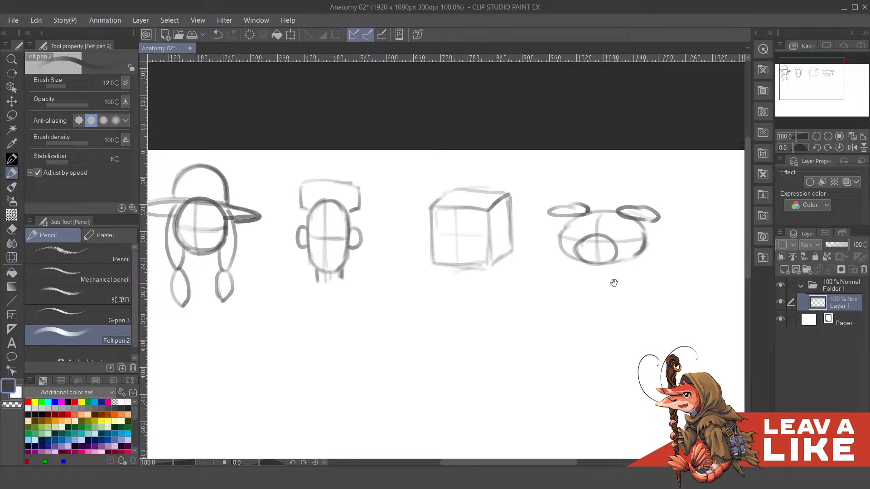
drag(496, 235, 515, 248)
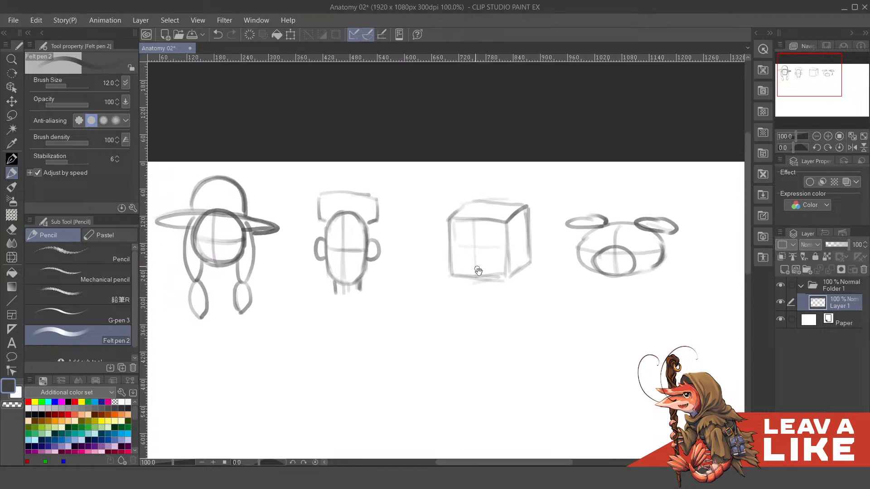
mouse_move(478, 271)
mouse_down()
mouse_move(482, 239)
mouse_move(451, 235)
mouse_move(489, 241)
mouse_move(438, 253)
mouse_move(436, 262)
mouse_move(435, 253)
mouse_move(482, 243)
mouse_move(440, 250)
mouse_move(474, 250)
mouse_move(480, 239)
mouse_move(481, 251)
mouse_move(488, 246)
mouse_move(475, 256)
mouse_move(476, 284)
mouse_move(487, 286)
mouse_move(475, 286)
mouse_move(493, 273)
mouse_up()
key(ctrl+z)
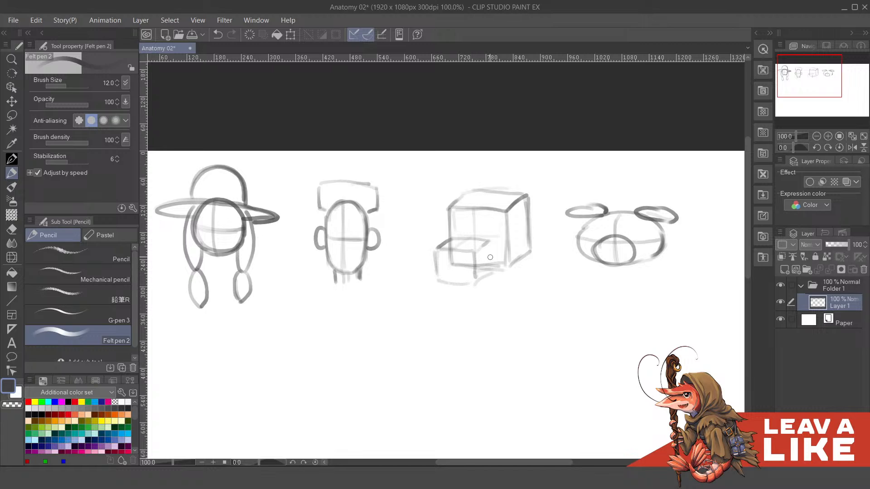
drag(491, 243, 492, 272)
mouse_move(684, 255)
mouse_down()
mouse_move(680, 239)
mouse_move(683, 264)
mouse_up()
- Draw two tall pointed ears on the cube's top face, undoing the first attempts
drag(528, 162, 537, 195)
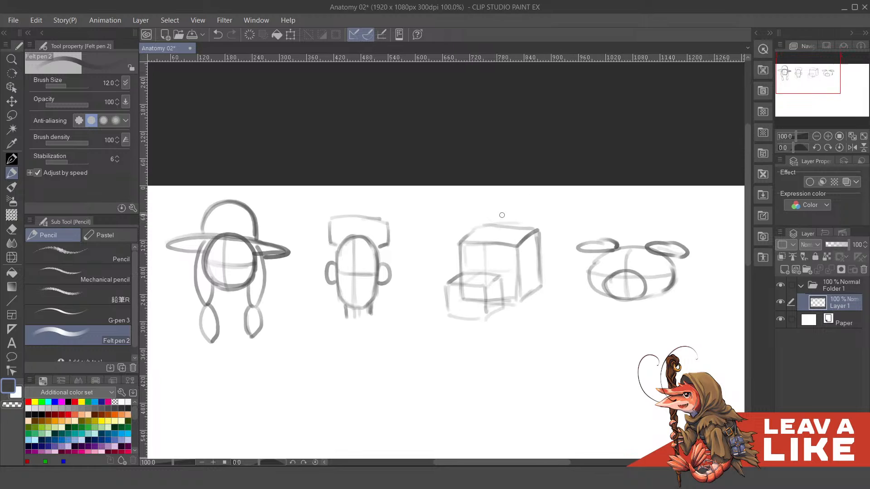
mouse_move(509, 243)
mouse_down()
mouse_move(526, 205)
mouse_move(537, 208)
mouse_move(534, 196)
mouse_move(530, 220)
mouse_up()
key(ctrl+z)
drag(469, 235, 492, 201)
key(ctrl+z)
mouse_move(468, 234)
mouse_down()
mouse_move(492, 191)
mouse_move(493, 206)
mouse_move(471, 236)
mouse_move(486, 221)
mouse_up()
key(ctrl+z)
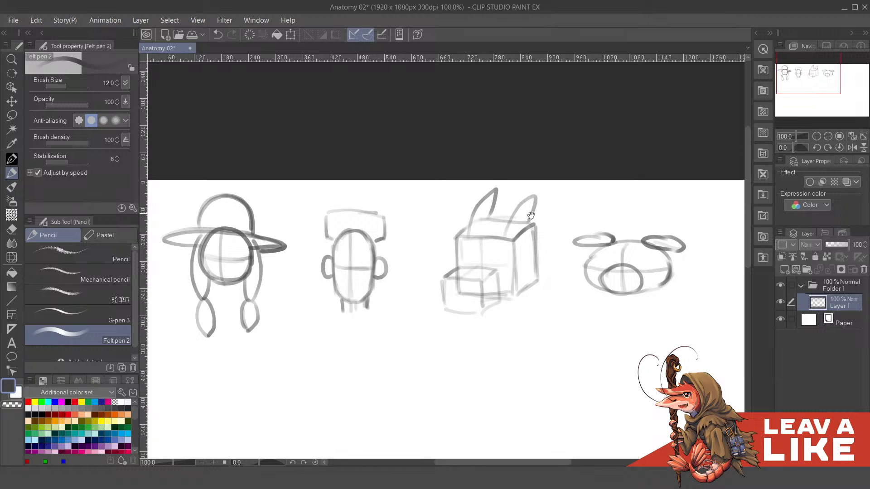
- Add a new layer above the sketch and lower the sketch layer's opacity to 53%
mouse_move(539, 231)
mouse_down()
mouse_move(535, 216)
mouse_move(662, 141)
mouse_move(576, 122)
mouse_move(610, 177)
mouse_move(652, 206)
mouse_up()
click(784, 270)
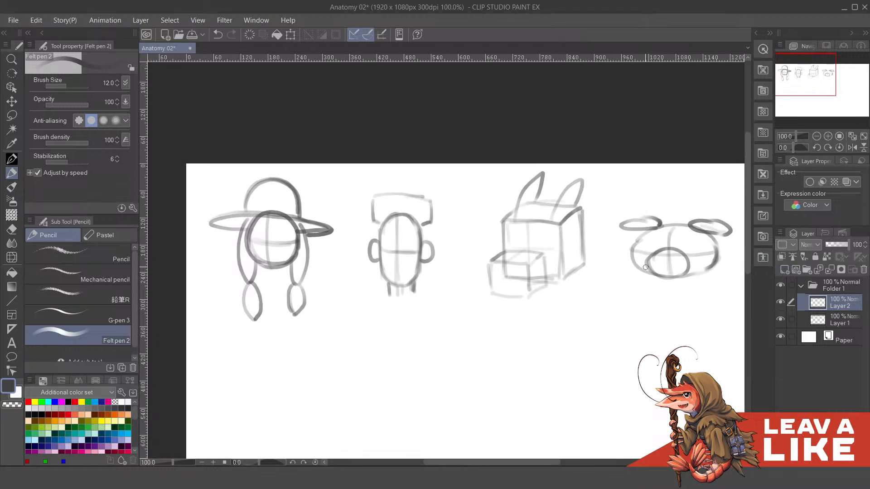
drag(443, 225, 481, 230)
click(833, 321)
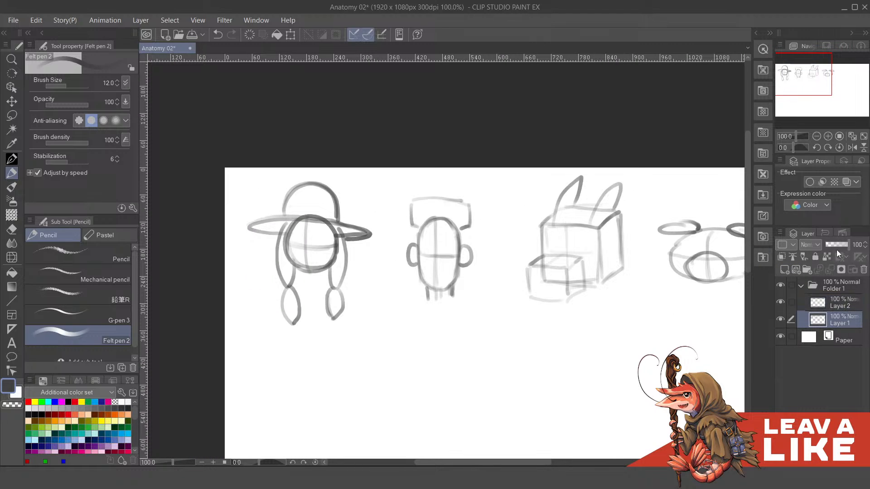
click(840, 243)
click(838, 244)
drag(574, 233, 536, 222)
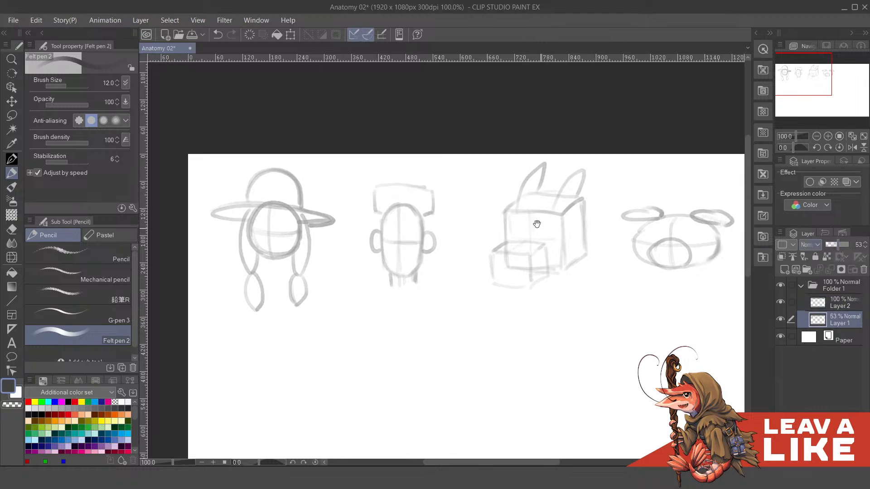
- Switch to the Mechanical pencil and activate the empty Layer 2, undoing the trial strokes over the hatted head
drag(457, 232, 484, 222)
drag(387, 210, 517, 211)
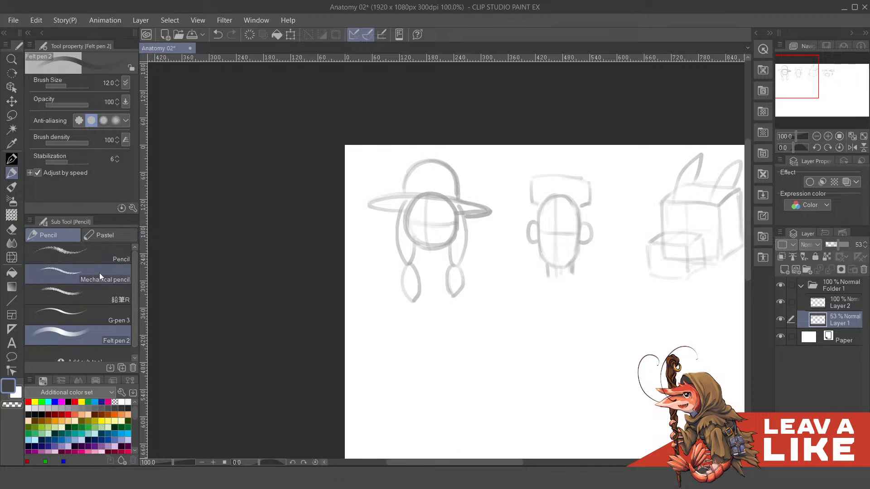
click(125, 270)
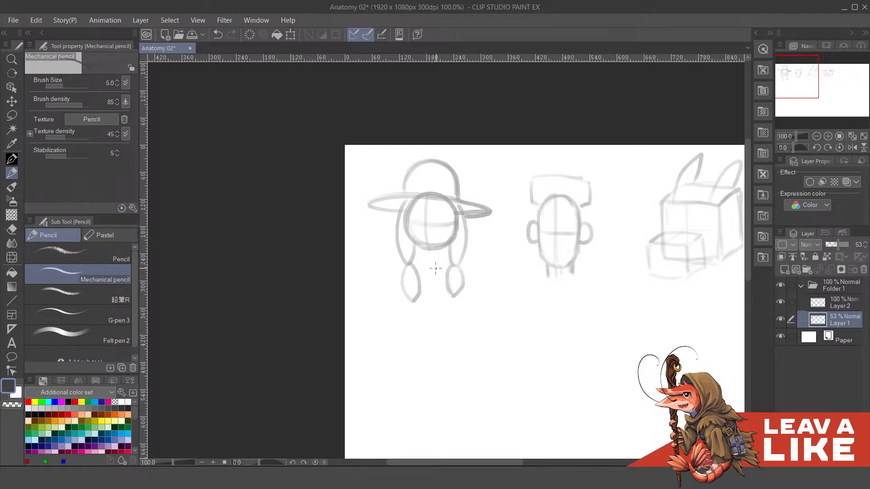
drag(428, 235, 441, 324)
key(ctrl+z)
click(812, 307)
drag(403, 235, 427, 340)
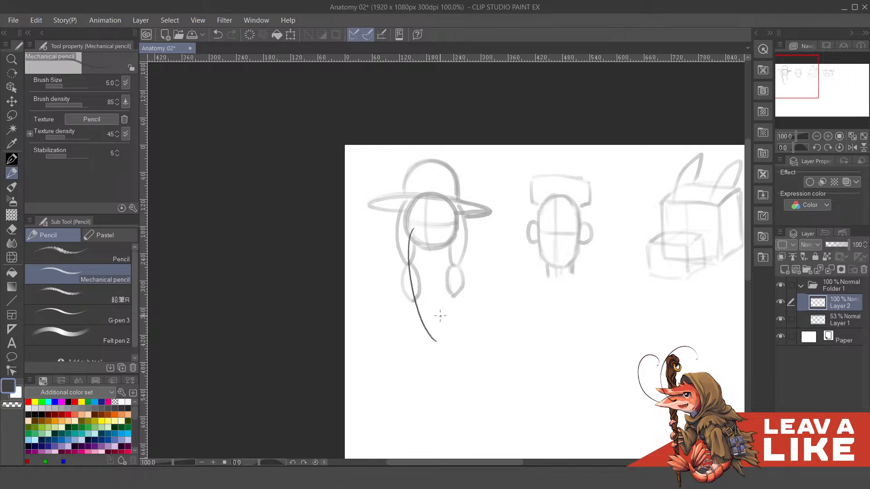
key(ctrl+z)
- Increase the Mechanical pencil's brush size to 7 and undo the test stroke
scroll(445, 264, up, 2)
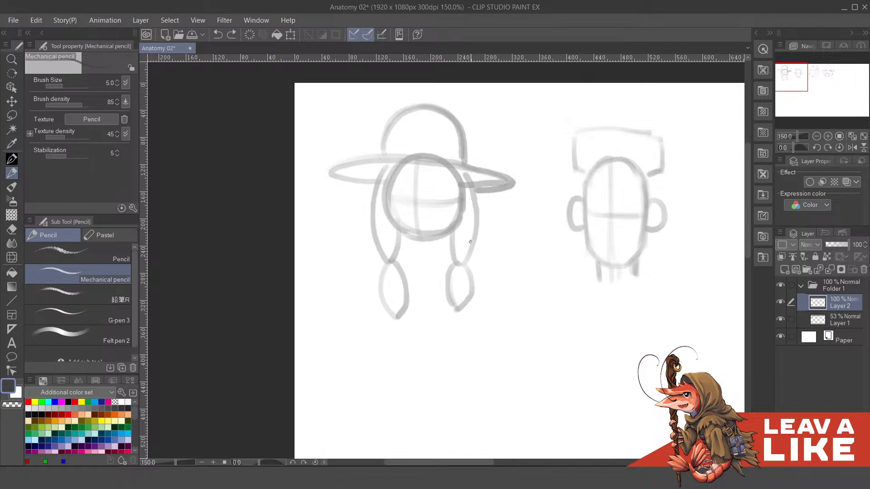
mouse_move(442, 205)
mouse_down()
mouse_move(460, 262)
mouse_move(456, 248)
mouse_move(475, 252)
mouse_move(449, 273)
mouse_up()
key(bracketright)
key(bracketright)
key(ctrl+z)
- Draw two almond-shaped eyes along the hatted head's horizontal guide line and a small angled nose between them
mouse_move(500, 255)
mouse_down()
mouse_move(497, 246)
mouse_move(495, 265)
mouse_move(426, 276)
mouse_move(425, 266)
mouse_up()
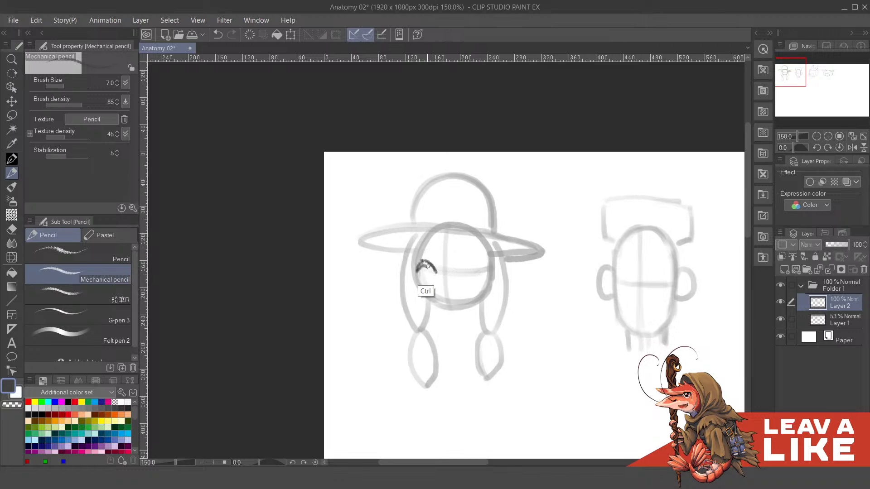
mouse_move(421, 273)
mouse_down()
mouse_move(473, 263)
mouse_move(477, 271)
mouse_up()
key(ctrl+z)
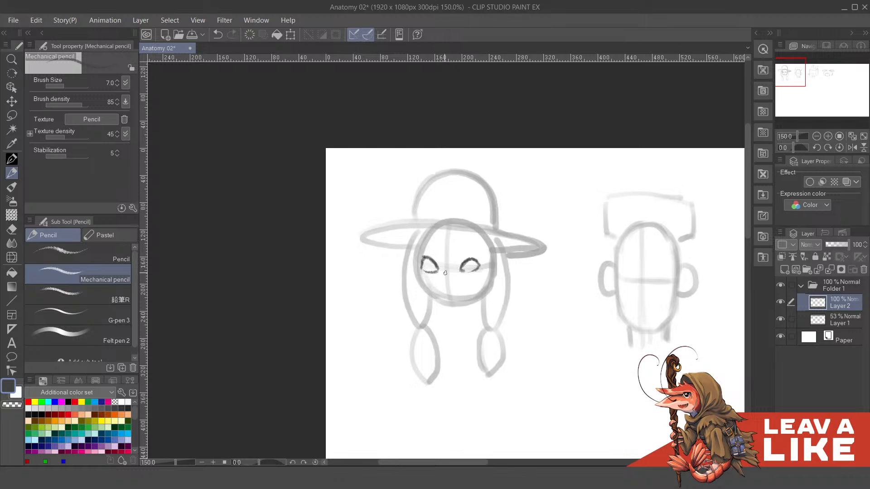
mouse_move(445, 271)
mouse_down()
mouse_move(436, 283)
mouse_move(447, 288)
mouse_move(462, 277)
mouse_move(471, 287)
mouse_move(485, 273)
mouse_up()
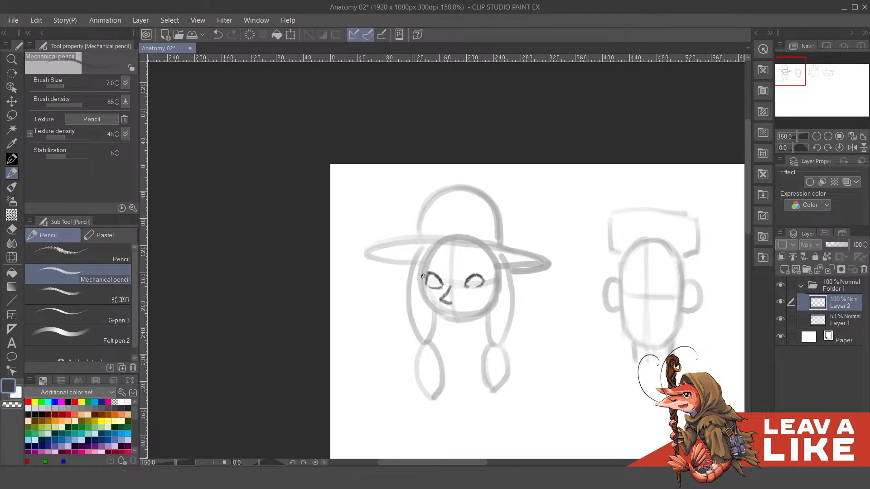
- Outline the cheek and rounded jaw along the hatted head's guide circle, undoing the first attempts
mouse_move(423, 278)
mouse_down()
mouse_move(422, 301)
mouse_move(442, 319)
mouse_up()
key(ctrl+z)
key(ctrl+z)
key(ctrl+z)
mouse_move(446, 300)
mouse_down()
mouse_move(420, 287)
mouse_move(442, 318)
mouse_move(489, 311)
mouse_up()
mouse_move(541, 247)
mouse_down()
mouse_move(540, 218)
mouse_move(545, 242)
mouse_up()
drag(447, 286, 459, 278)
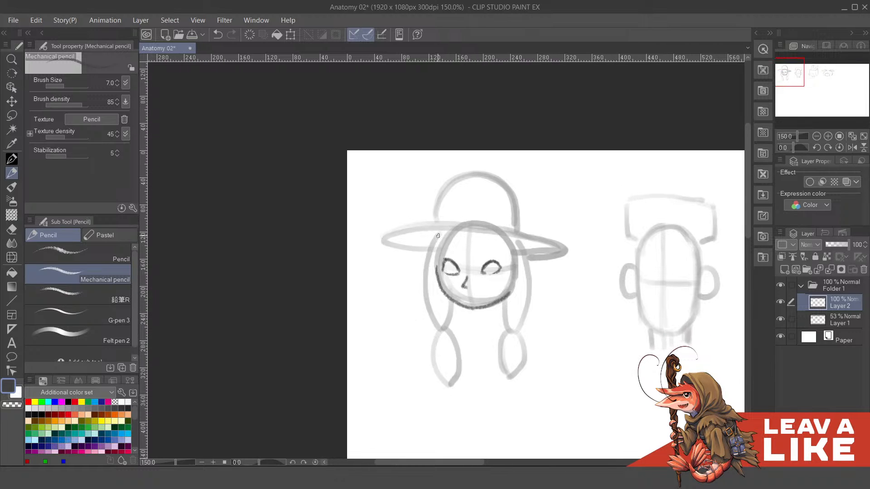
- Sketch Y-shaped weave marks down both upper braids of the hatted head, undoing the rejected outline strokes
drag(435, 236, 437, 277)
key(ctrl+z)
mouse_move(435, 236)
mouse_down()
mouse_move(429, 264)
mouse_move(437, 273)
mouse_move(422, 286)
mouse_up()
key(ctrl+z)
key(ctrl+z)
key(ctrl+z)
mouse_move(430, 263)
mouse_down()
mouse_move(449, 353)
mouse_move(423, 331)
mouse_up()
key(ctrl+z)
mouse_move(495, 287)
mouse_down()
mouse_move(501, 299)
mouse_move(491, 300)
mouse_move(491, 312)
mouse_up()
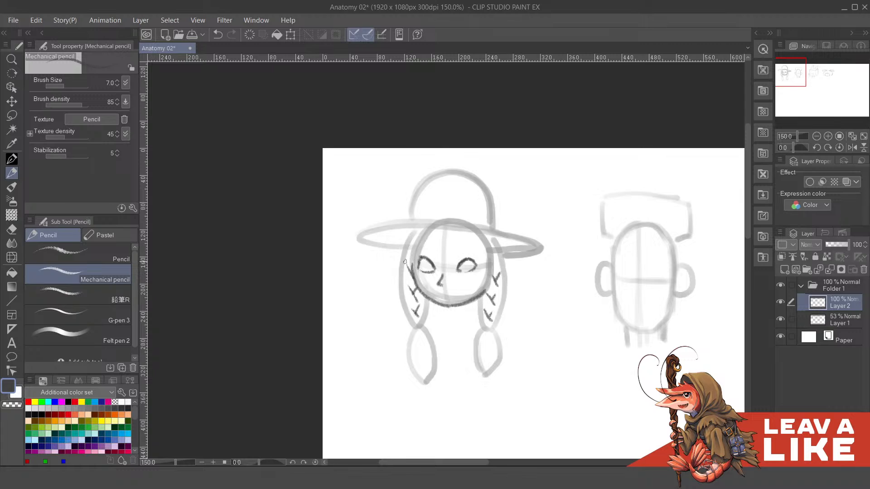
- Outline the left braid's woven segments and add a hair tie and tapered tail below, redoing several strokes
drag(405, 261, 413, 240)
key(ctrl+z)
key(ctrl+z)
mouse_move(411, 272)
mouse_down()
mouse_move(410, 240)
mouse_move(403, 280)
mouse_move(425, 296)
mouse_move(406, 320)
mouse_move(413, 315)
mouse_up()
key(ctrl+z)
drag(431, 300, 426, 317)
mouse_move(415, 332)
mouse_down()
mouse_move(425, 329)
mouse_move(429, 300)
mouse_move(415, 320)
mouse_move(424, 340)
mouse_up()
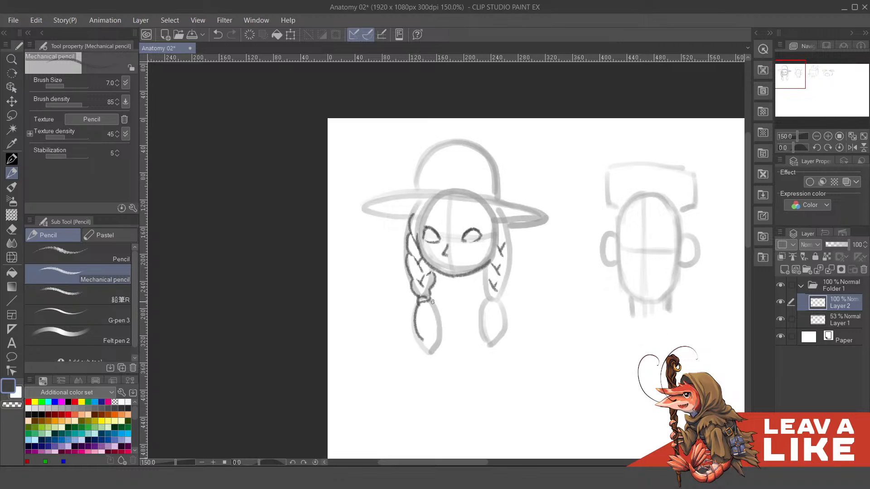
mouse_move(419, 335)
mouse_down()
mouse_move(428, 354)
mouse_move(424, 330)
mouse_move(429, 356)
mouse_move(439, 320)
mouse_move(431, 303)
mouse_move(420, 324)
mouse_move(431, 324)
mouse_up()
key(ctrl+z)
- Start the right braid's top segment beneath the hat brim and draw a gently curved fringe line across the forehead
drag(496, 268, 476, 266)
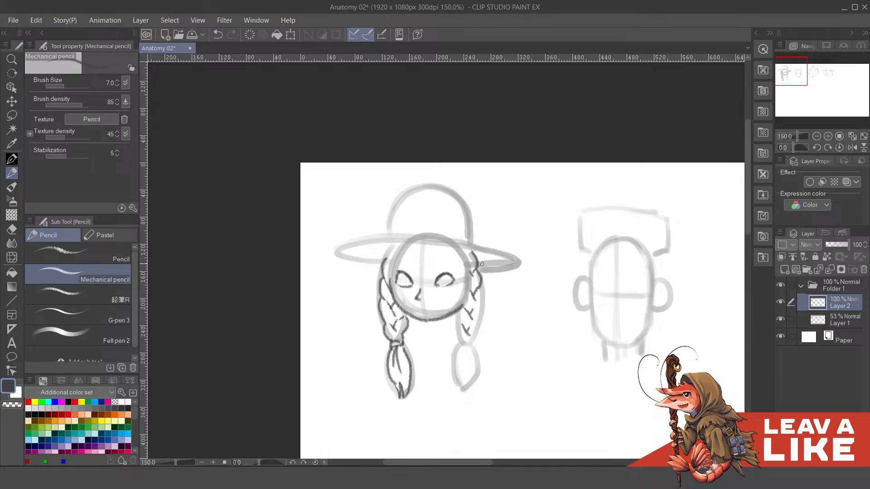
mouse_move(482, 264)
mouse_down()
mouse_move(494, 286)
mouse_move(480, 292)
mouse_up()
key(ctrl+z)
mouse_move(410, 269)
mouse_down()
mouse_move(400, 295)
mouse_move(471, 296)
mouse_up()
key(ctrl+z)
key(ctrl+z)
key(ctrl+z)
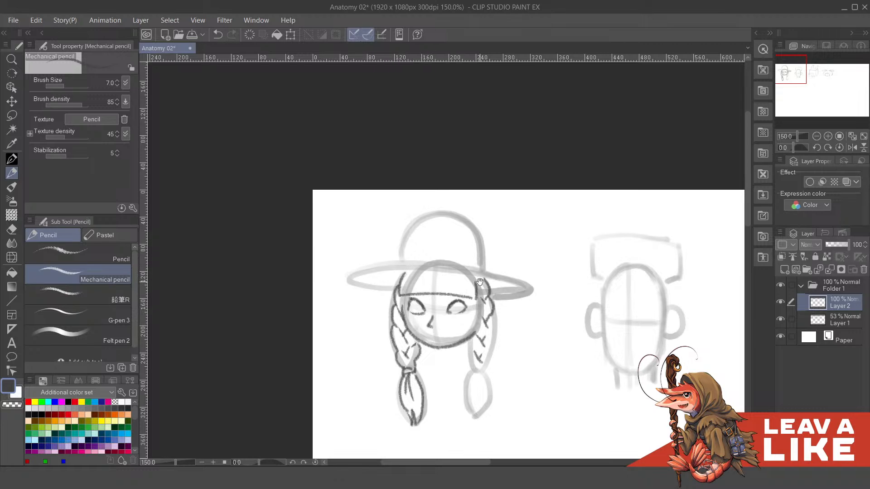
- Draw a short slanted mouth below the nose, undoing the earlier versions
drag(430, 335, 435, 335)
key(ctrl+z)
drag(498, 322, 486, 300)
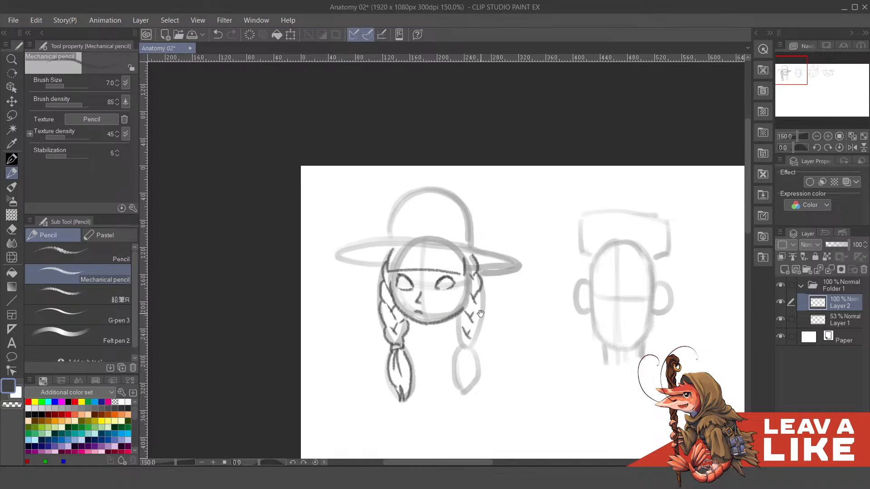
key(ctrl+z)
drag(428, 311, 433, 308)
drag(455, 340, 456, 319)
mouse_move(515, 306)
mouse_down()
mouse_move(532, 252)
mouse_move(535, 274)
mouse_up()
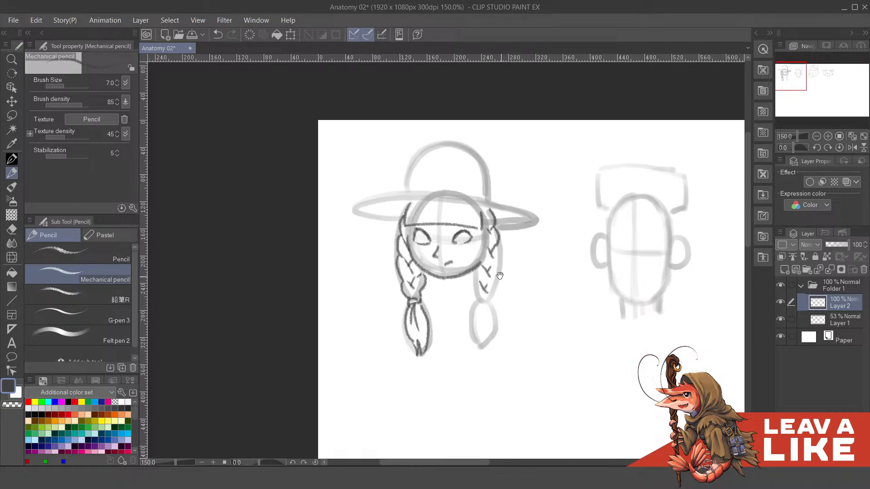
- Outline the next woven segment on the right braid's outer edge, undoing the first stroke
drag(498, 246, 496, 260)
key(ctrl+z)
scroll(481, 262, up, 2)
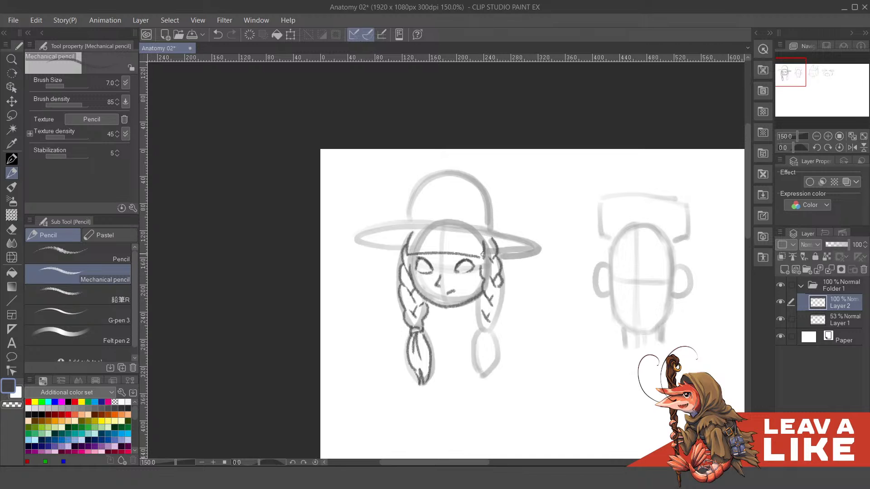
scroll(493, 274, down, 1)
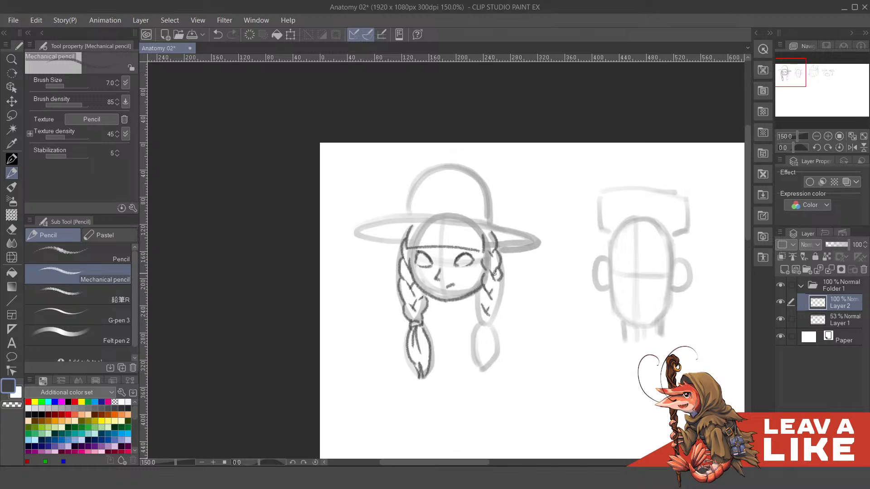
- Add a short strand of hair down each side of the face from the ends of the fringe line
key(ctrl+z)
drag(481, 254, 474, 287)
key(ctrl+z)
mouse_move(481, 251)
mouse_down()
mouse_move(477, 277)
mouse_move(492, 259)
mouse_up()
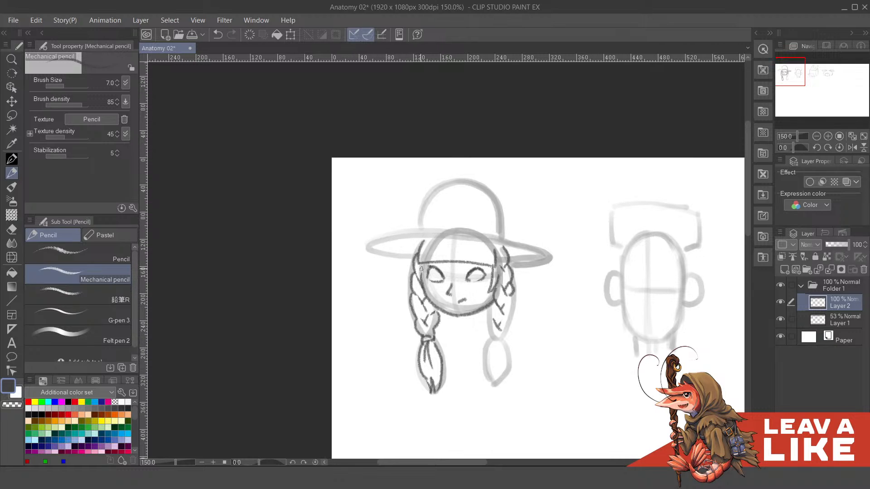
drag(424, 264, 427, 292)
- Rework the right braid's middle woven segments, undoing the unwanted strokes
mouse_move(515, 280)
mouse_down()
mouse_move(495, 272)
mouse_move(502, 284)
mouse_move(493, 292)
mouse_move(497, 271)
mouse_move(481, 293)
mouse_move(494, 305)
mouse_move(499, 299)
mouse_move(491, 294)
mouse_move(494, 308)
mouse_move(500, 299)
mouse_move(496, 287)
mouse_move(480, 315)
mouse_up()
key(ctrl+z)
key(ctrl+z)
key(ctrl+z)
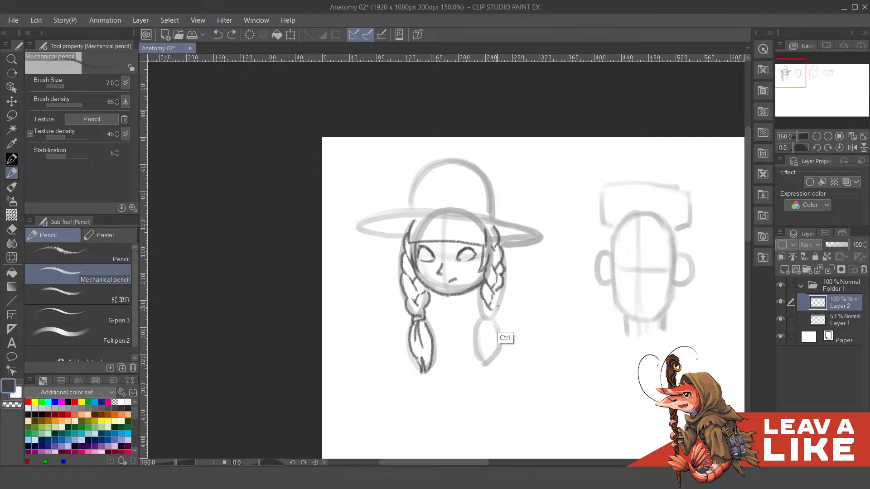
key(ctrl+z)
mouse_move(492, 303)
mouse_down()
mouse_move(494, 289)
mouse_move(481, 297)
mouse_up()
key(ctrl+z)
drag(515, 289, 514, 293)
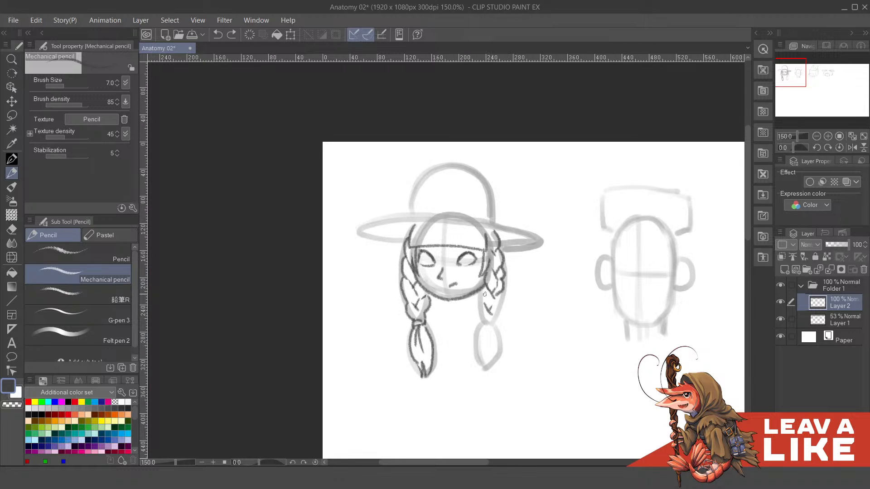
- Complete the right braid with its lowest woven segments, a hair tie and a tapered tail, redoing faulty strokes
drag(480, 293, 483, 305)
key(ctrl+z)
drag(500, 295, 493, 303)
key(ctrl+z)
mouse_move(500, 316)
mouse_down()
mouse_move(494, 327)
mouse_move(484, 368)
mouse_move(475, 344)
mouse_move(488, 300)
mouse_move(488, 336)
mouse_up()
key(ctrl+z)
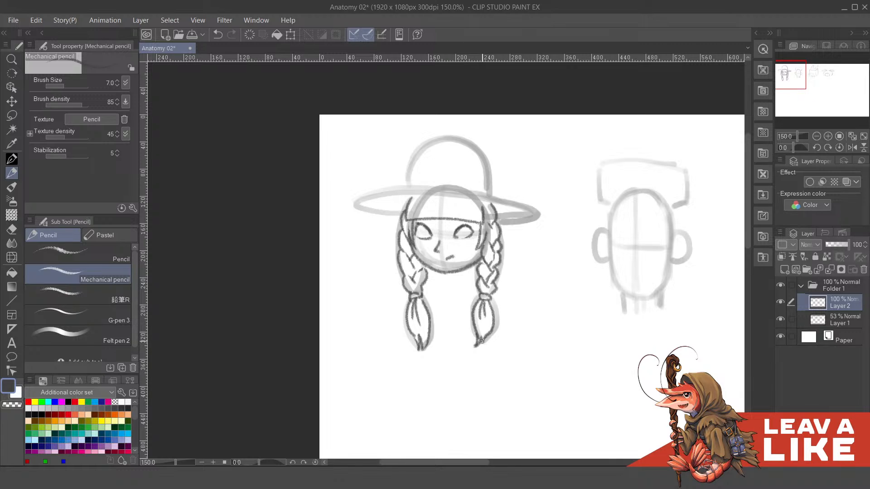
- Draw a collar and a large ribbon bow with two hanging ends beneath the chin
drag(505, 305, 518, 329)
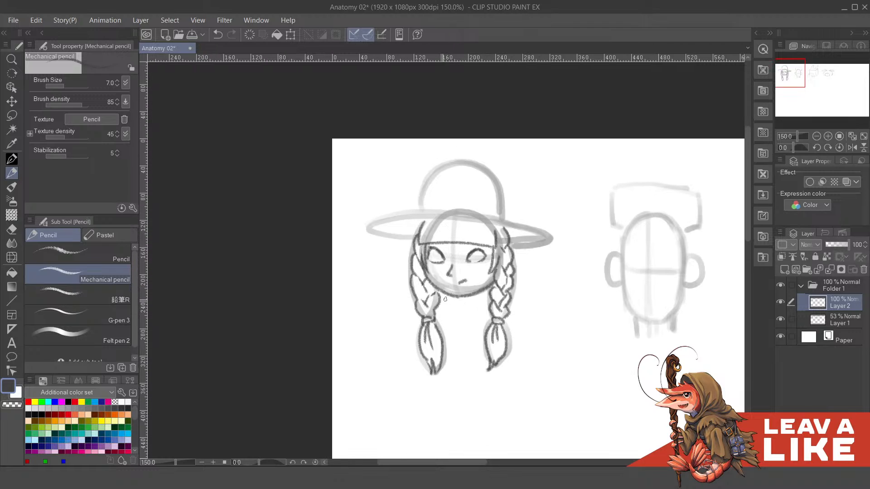
mouse_move(468, 307)
mouse_down()
mouse_move(465, 313)
mouse_move(458, 323)
mouse_move(487, 306)
mouse_move(462, 322)
mouse_move(477, 334)
mouse_move(489, 312)
mouse_move(432, 307)
mouse_move(440, 330)
mouse_move(456, 311)
mouse_move(446, 329)
mouse_move(435, 320)
mouse_move(438, 328)
mouse_move(465, 324)
mouse_move(450, 344)
mouse_move(466, 351)
mouse_move(464, 329)
mouse_up()
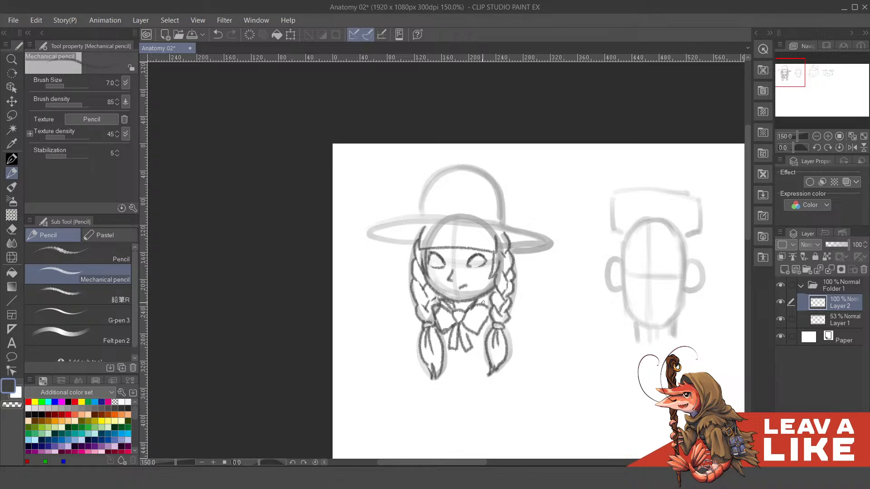
scroll(489, 300, up, 3)
- Divide the fringe into strands with vertical lines and add a pupil to each eye
drag(437, 272, 426, 300)
mouse_move(448, 276)
mouse_down()
mouse_move(467, 276)
mouse_move(483, 301)
mouse_up()
drag(489, 278, 489, 277)
mouse_move(558, 263)
mouse_down()
mouse_move(575, 164)
mouse_move(564, 256)
mouse_up()
drag(442, 283, 446, 293)
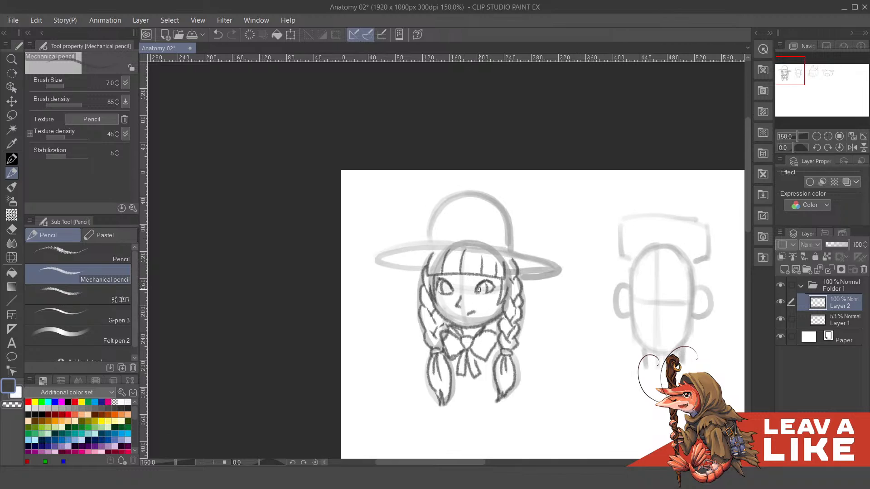
- Draw slanted, frowning eyebrows above the girl's eyes, undoing the unwanted strokes
drag(469, 282, 480, 276)
key(ctrl+z)
mouse_move(452, 277)
mouse_down()
mouse_move(490, 275)
mouse_move(516, 289)
mouse_move(517, 257)
mouse_move(519, 265)
mouse_up()
key(ctrl+z)
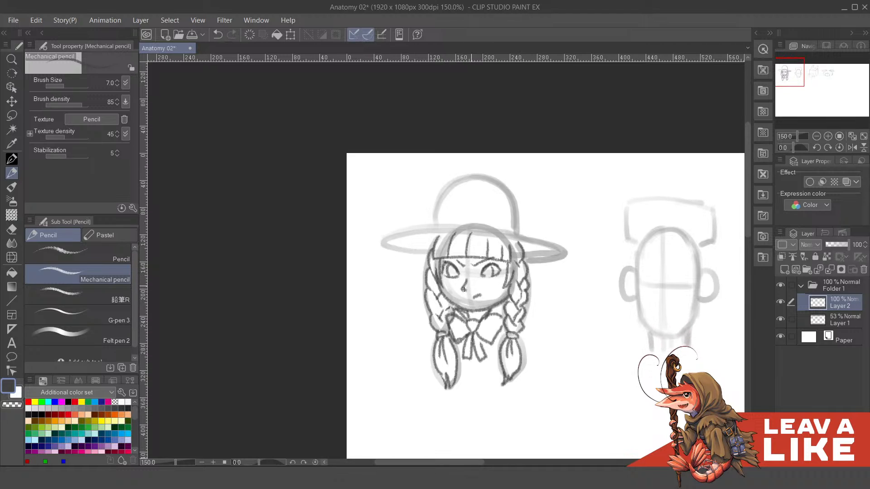
drag(435, 297, 442, 312)
drag(503, 290, 502, 281)
mouse_move(468, 315)
mouse_down()
mouse_move(453, 324)
mouse_move(435, 295)
mouse_move(450, 309)
mouse_up()
key(ctrl+z)
drag(441, 212, 451, 245)
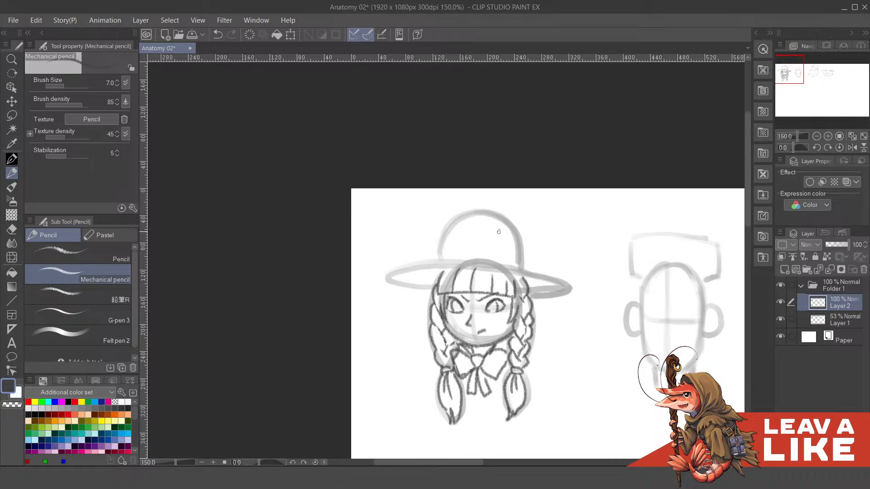
mouse_move(395, 276)
mouse_down()
mouse_move(452, 266)
mouse_move(563, 288)
mouse_up()
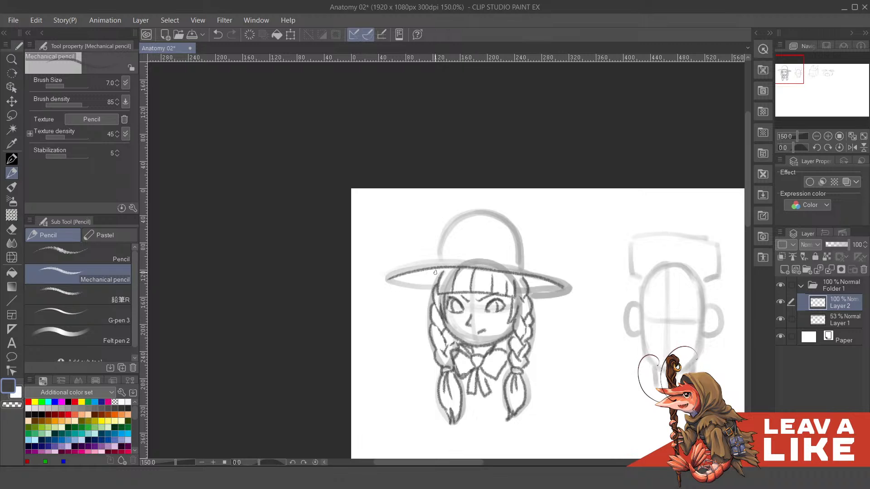
drag(433, 282, 445, 272)
key(ctrl+z)
key(ctrl+z)
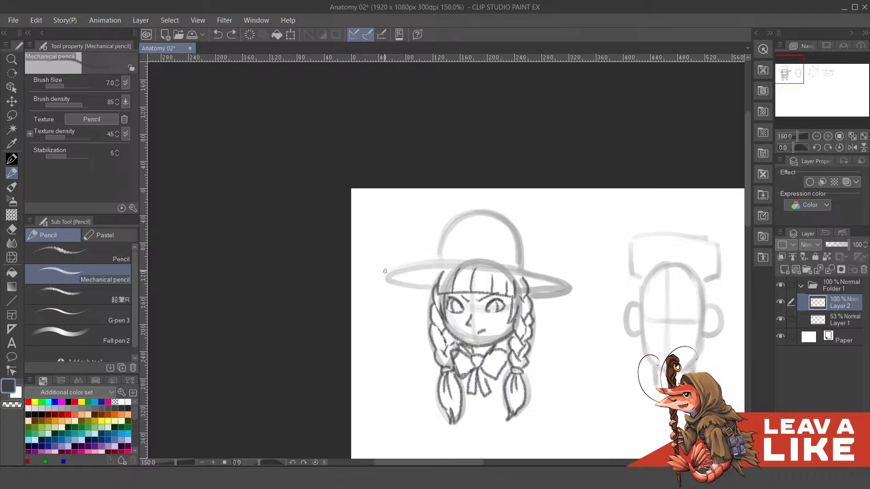
- Outline the hat's wide oval brim, with a curved upper edge, a line across the forehead and rounded lower edges on both sides
mouse_move(384, 271)
mouse_down()
mouse_move(477, 255)
mouse_move(498, 258)
mouse_move(387, 269)
mouse_move(485, 258)
mouse_move(572, 282)
mouse_up()
key(ctrl+z)
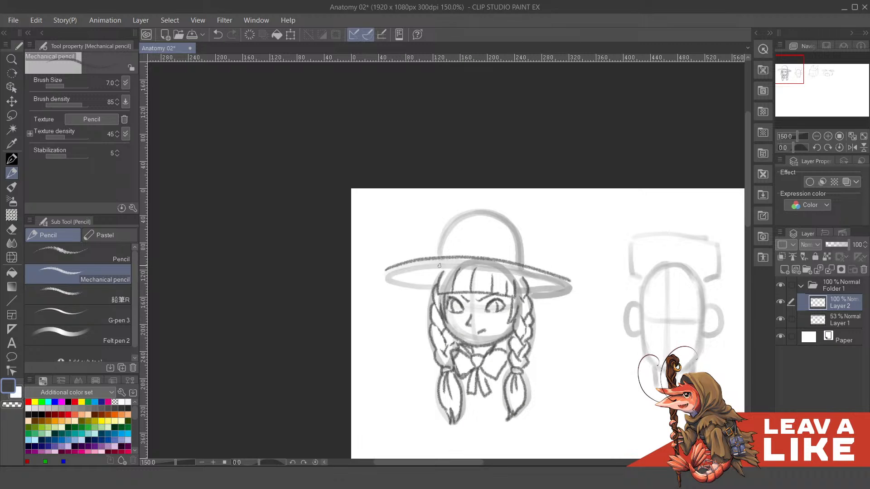
mouse_move(425, 273)
mouse_down()
mouse_move(529, 279)
mouse_move(519, 278)
mouse_up()
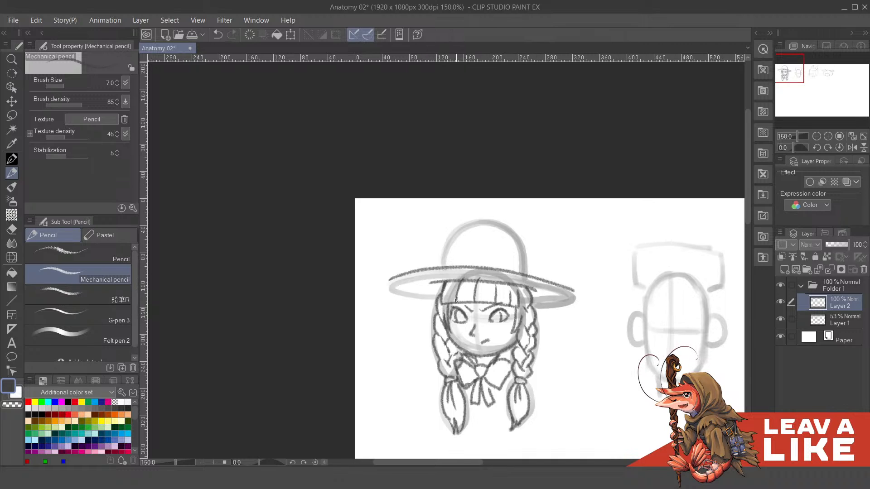
drag(470, 260, 482, 275)
mouse_move(402, 294)
mouse_down()
mouse_move(419, 314)
mouse_move(448, 317)
mouse_up()
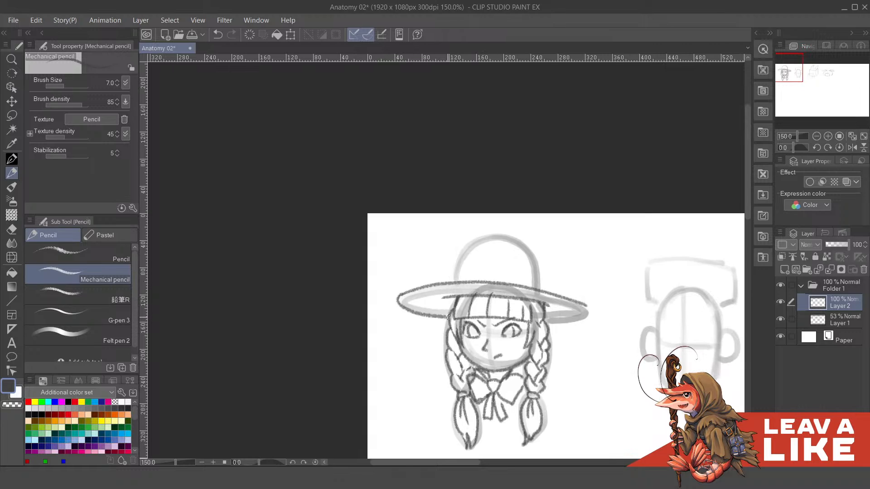
mouse_move(570, 296)
mouse_down()
mouse_move(552, 301)
mouse_move(553, 313)
mouse_move(517, 314)
mouse_move(564, 308)
mouse_up()
key(ctrl+z)
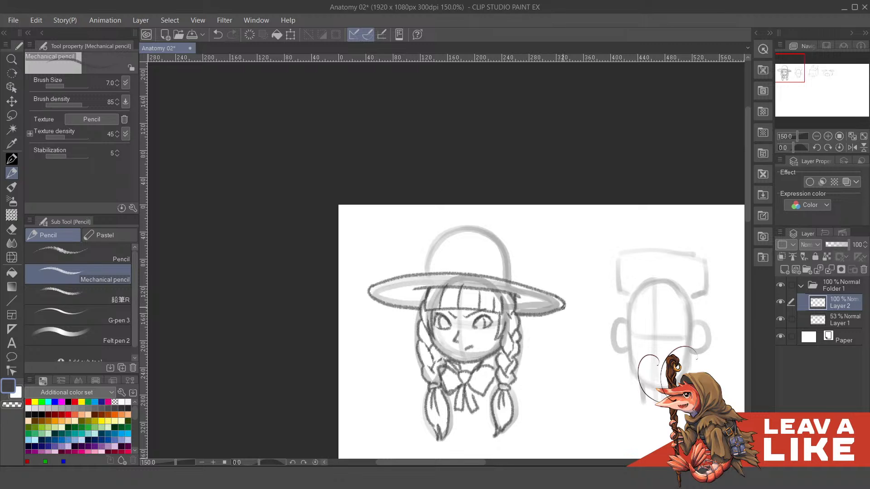
drag(524, 260, 536, 292)
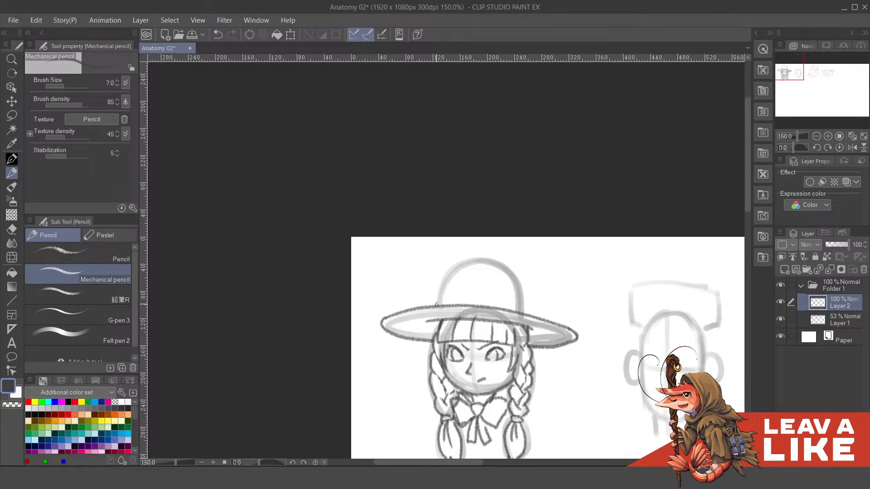
drag(437, 298, 516, 303)
mouse_move(441, 293)
mouse_down()
mouse_move(454, 273)
mouse_move(482, 271)
mouse_up()
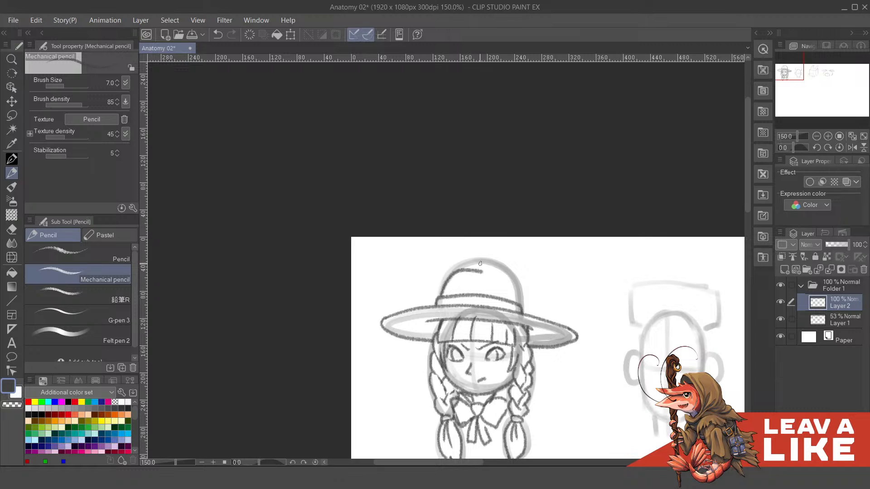
key(ctrl+z)
mouse_move(440, 297)
mouse_down()
mouse_move(450, 274)
mouse_move(477, 259)
mouse_move(502, 266)
mouse_move(519, 286)
mouse_move(518, 300)
mouse_up()
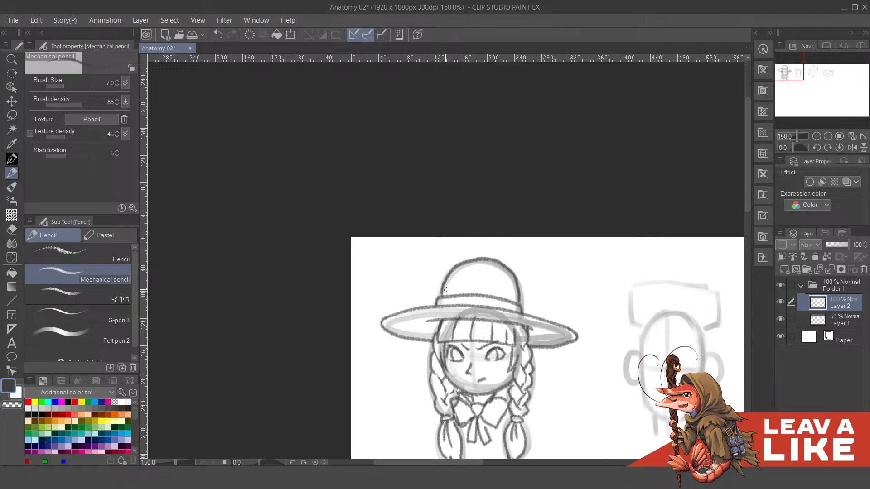
drag(442, 288, 438, 299)
drag(498, 284, 497, 253)
key(ctrl+z)
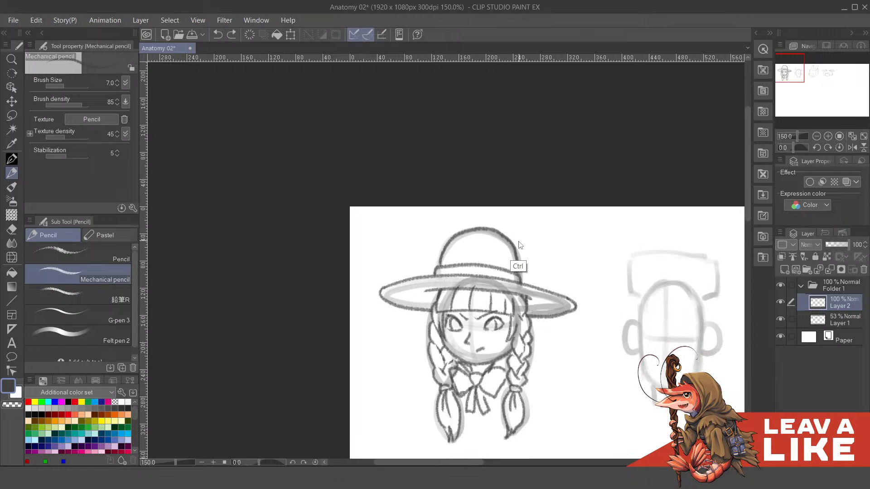
key(ctrl+z)
key(ctrl+z)
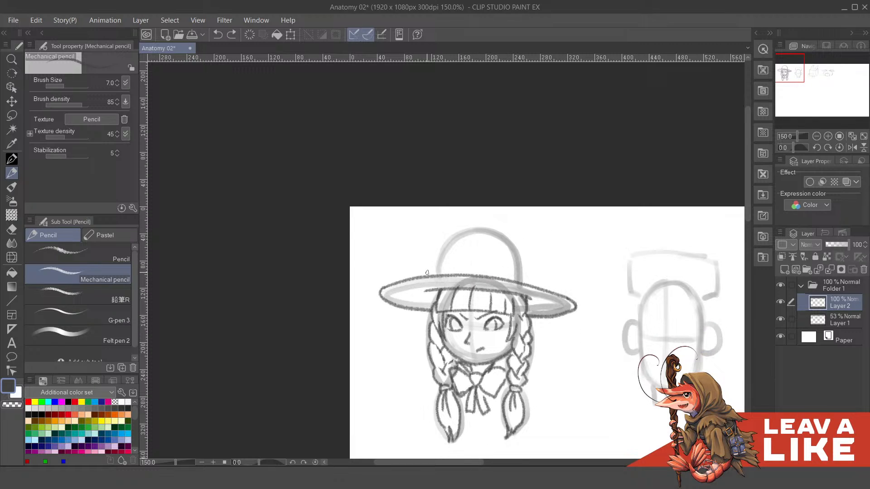
- Draw a curved hat band above the brim and a domed crown slightly wider than the rough guide
mouse_move(427, 272)
mouse_down()
mouse_move(478, 264)
mouse_move(531, 276)
mouse_up()
mouse_move(432, 264)
mouse_down()
mouse_move(452, 235)
mouse_move(481, 229)
mouse_move(515, 242)
mouse_move(532, 282)
mouse_move(545, 251)
mouse_up()
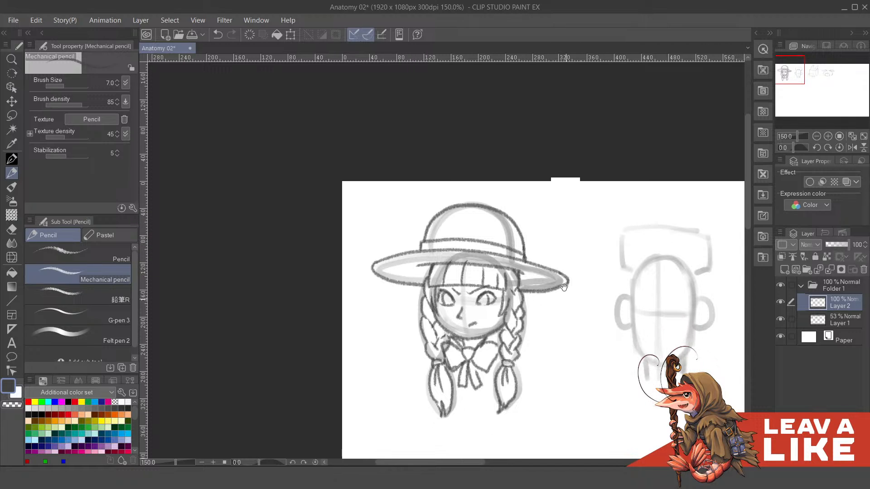
drag(568, 314, 538, 289)
drag(606, 302, 591, 293)
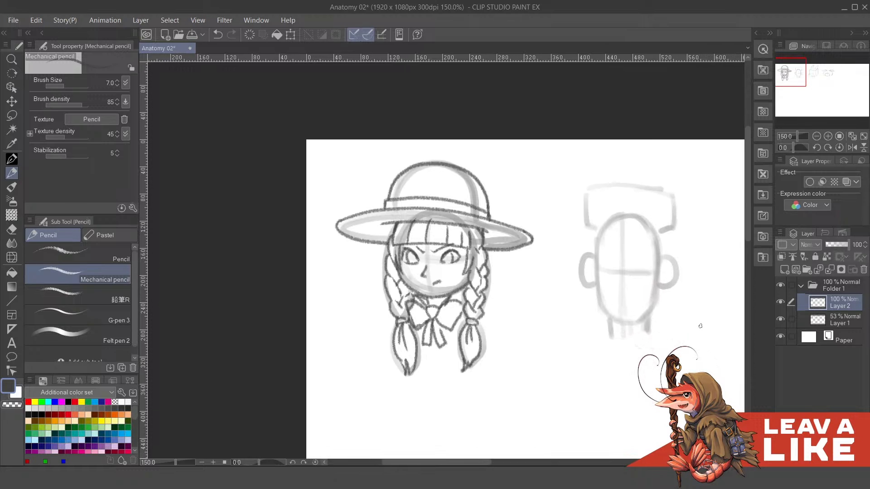
- Hide the rough sketch on Layer 1 and add an inner contour line along the hat brim's upper edge, redoing faulty strokes
click(784, 320)
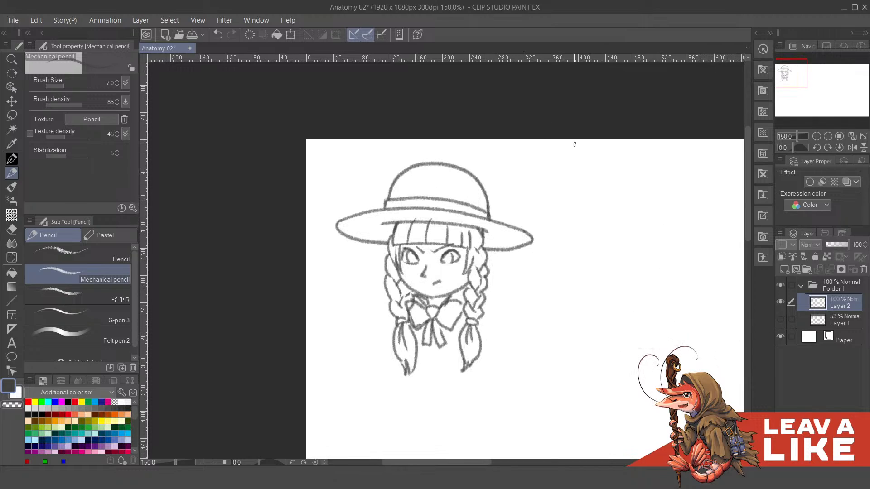
drag(489, 250, 521, 252)
key(ctrl+z)
drag(548, 220, 589, 257)
mouse_move(386, 264)
mouse_down()
mouse_move(438, 251)
mouse_move(508, 258)
mouse_up()
key(ctrl+z)
drag(523, 262, 520, 281)
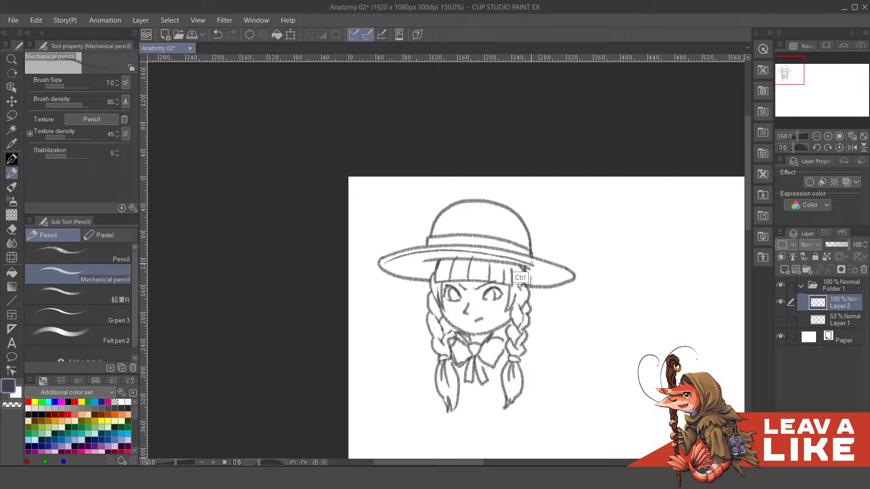
key(ctrl+z)
mouse_move(378, 261)
mouse_down()
mouse_move(465, 250)
mouse_move(572, 280)
mouse_up()
- Show the rough sketch on Layer 1 again for working on the second head
scroll(576, 219, down, 4)
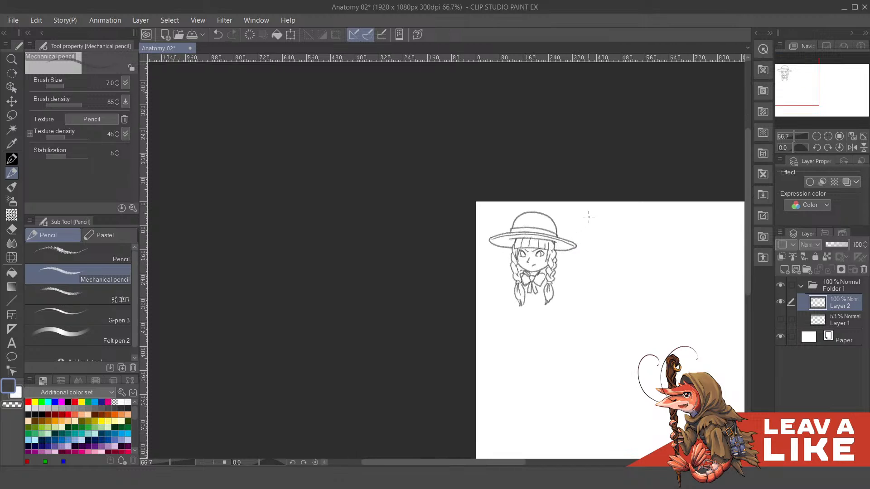
scroll(573, 222, up, 4)
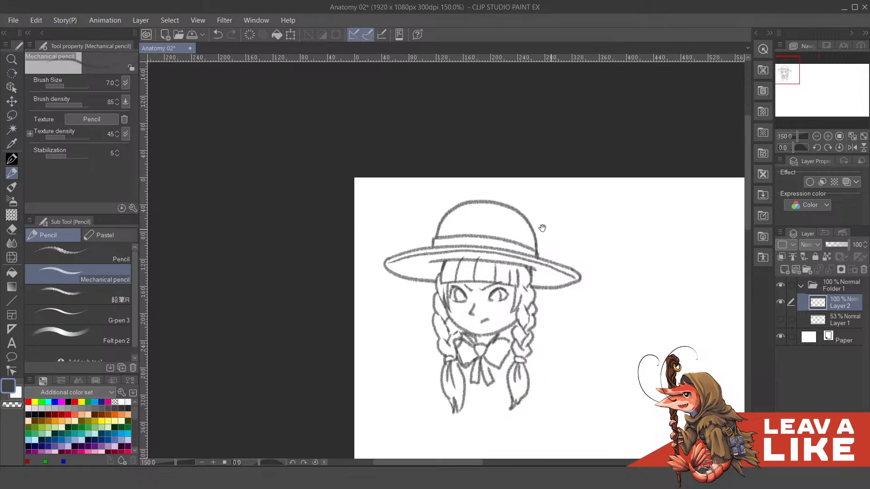
drag(552, 202, 555, 228)
mouse_move(538, 294)
mouse_down()
mouse_move(540, 305)
mouse_move(541, 283)
mouse_up()
drag(544, 251, 524, 248)
click(780, 319)
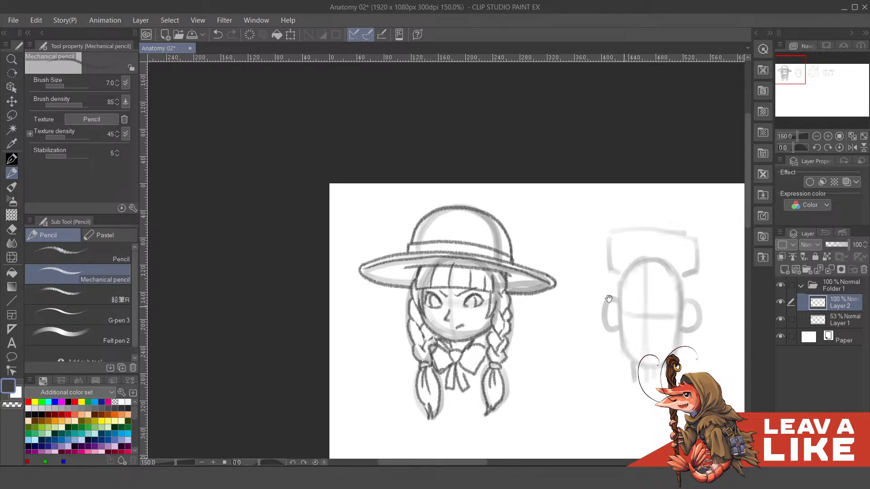
drag(663, 312, 539, 254)
drag(586, 226, 581, 238)
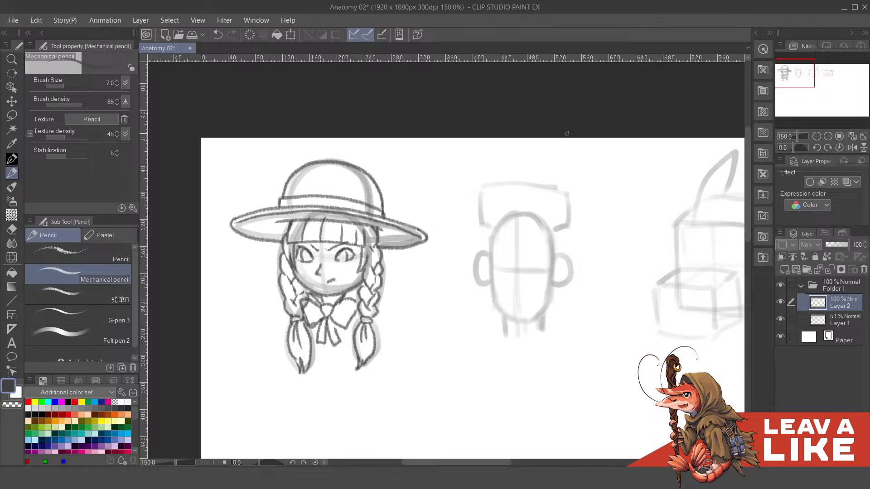
drag(574, 206, 563, 168)
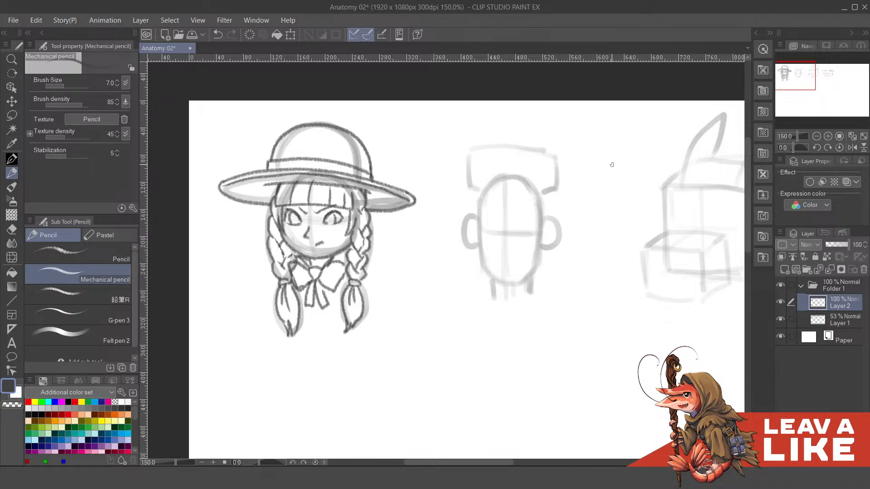
drag(557, 197, 572, 220)
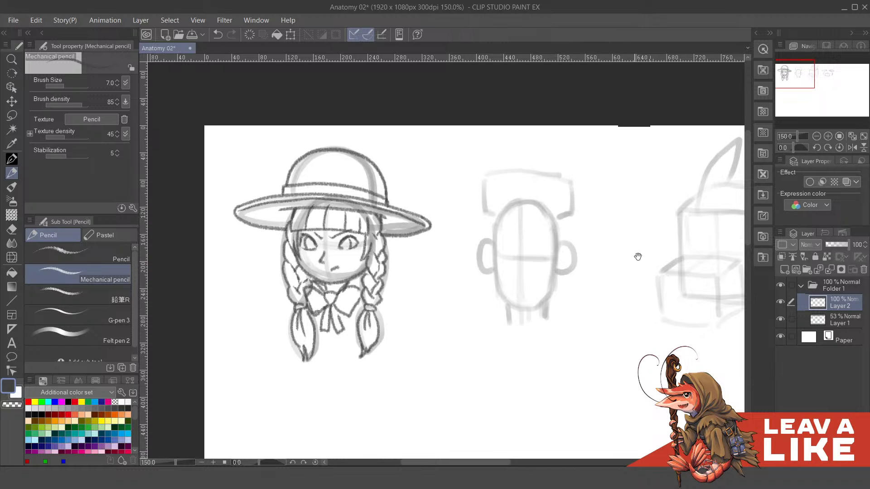
drag(636, 254, 595, 207)
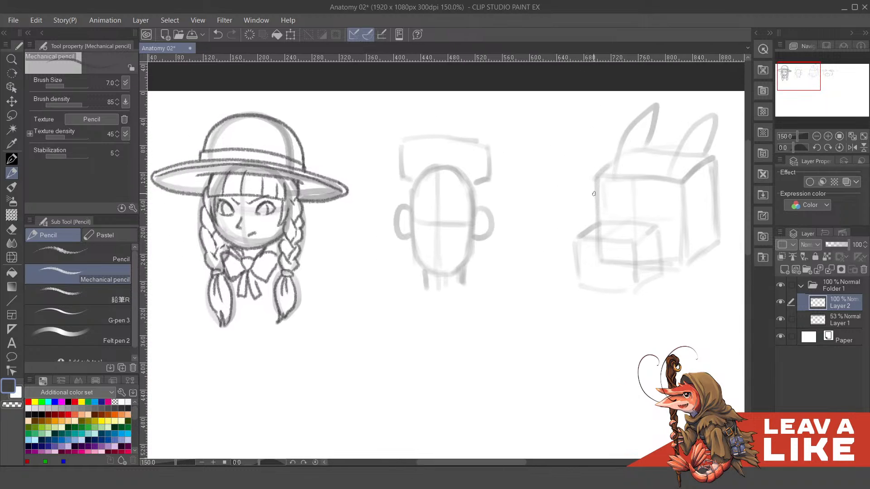
mouse_move(592, 255)
mouse_down()
mouse_move(602, 313)
mouse_move(608, 298)
mouse_move(458, 246)
mouse_move(480, 203)
mouse_move(566, 210)
mouse_move(590, 235)
mouse_up()
drag(512, 196, 551, 226)
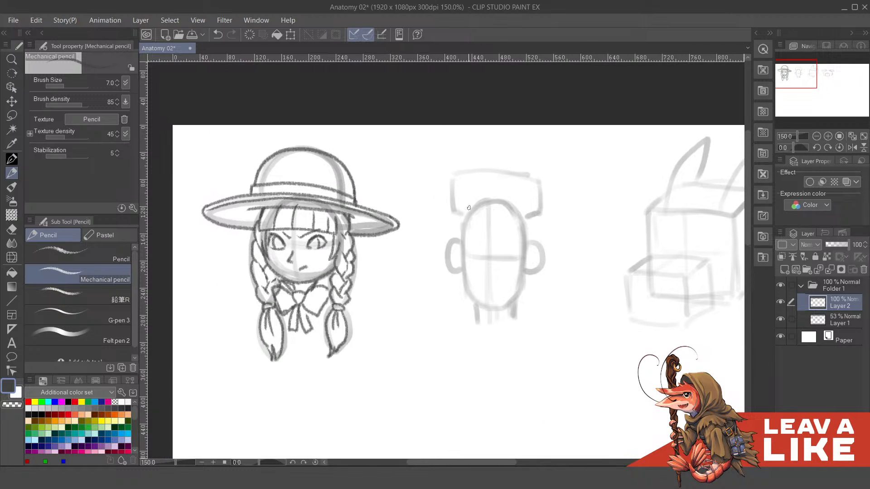
drag(445, 189, 455, 217)
mouse_move(539, 234)
mouse_down()
mouse_move(577, 249)
mouse_move(544, 224)
mouse_up()
key(ctrl+z)
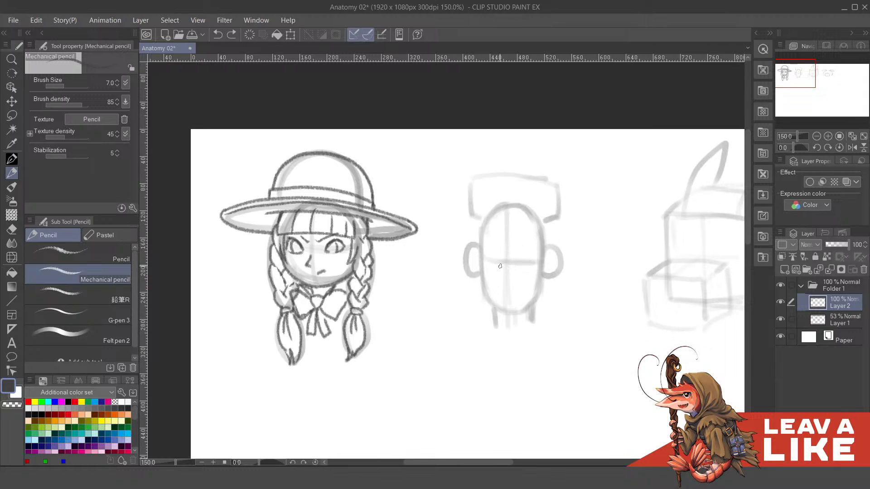
- Draw a small angled nose with nostrils and a slanted smirking mouth on the second head, redoing faulty strokes
mouse_move(500, 267)
mouse_down()
mouse_move(503, 261)
mouse_move(502, 277)
mouse_move(495, 275)
mouse_move(540, 261)
mouse_up()
drag(495, 288, 525, 278)
key(ctrl+z)
- Try drawing the second head's eyes as narrow lines with short, thick eyebrows above them
key(ctrl+z)
mouse_move(567, 246)
mouse_down()
mouse_move(560, 239)
mouse_move(550, 262)
mouse_move(532, 259)
mouse_up()
mouse_move(482, 249)
mouse_down()
mouse_move(524, 249)
mouse_move(492, 248)
mouse_up()
key(ctrl+z)
key(ctrl+z)
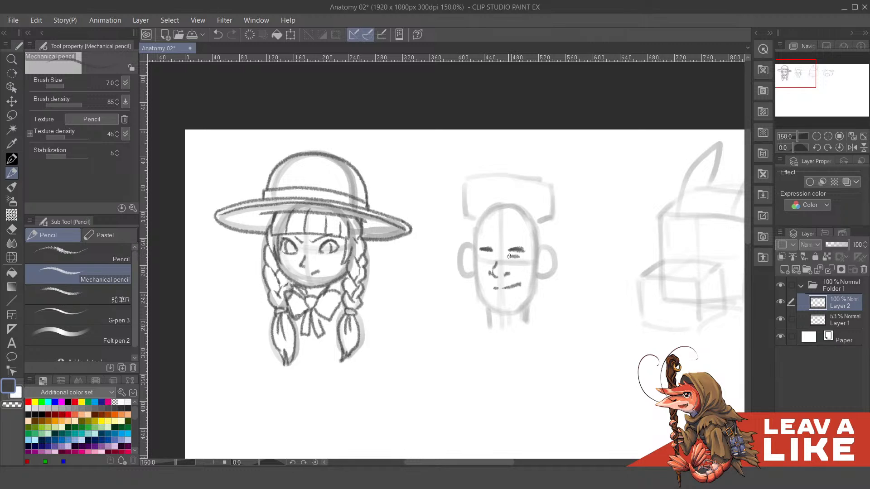
key(ctrl+z)
mouse_move(520, 257)
mouse_down()
mouse_move(485, 260)
mouse_move(493, 261)
mouse_up()
key(ctrl+z)
drag(550, 227, 551, 222)
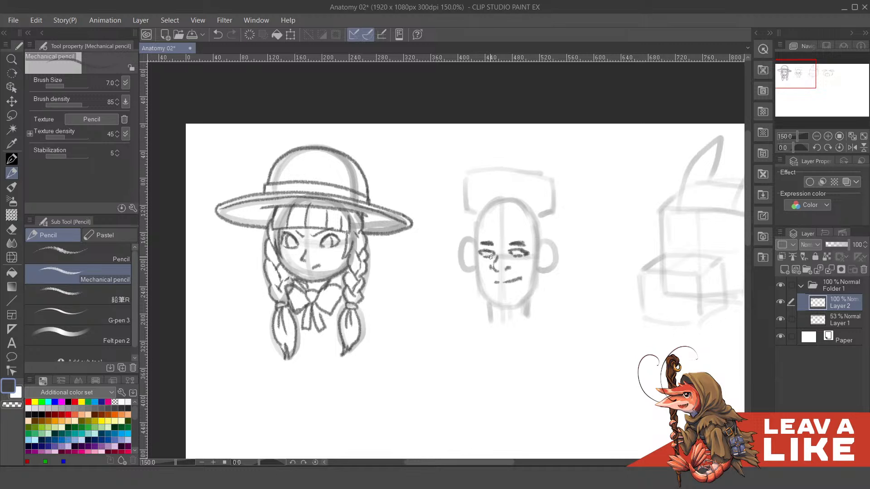
- Undo the heavy eye and eyebrow strokes on the second head
scroll(528, 227, up, 1)
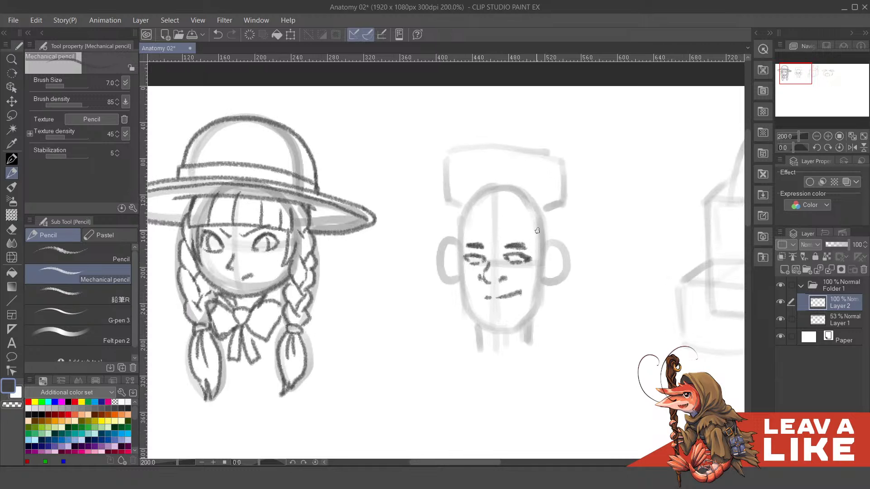
key(c)
mouse_move(502, 246)
mouse_down()
mouse_move(524, 247)
mouse_move(518, 240)
mouse_up()
key(ctrl+z)
key(ctrl+z)
key(ctrl+z)
key(ctrl+z)
key(ctrl+z)
key(ctrl+z)
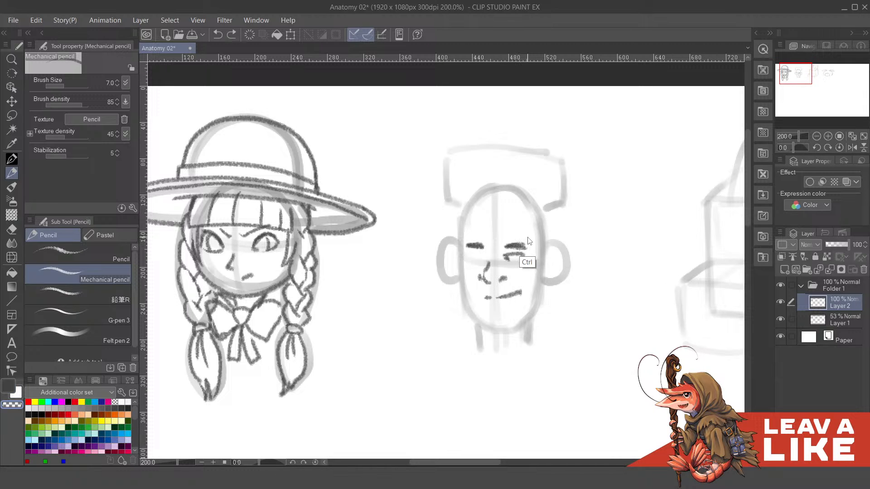
key(ctrl+z)
key(ctrl+z)
key(ctrl+z)
key(ctrl+z)
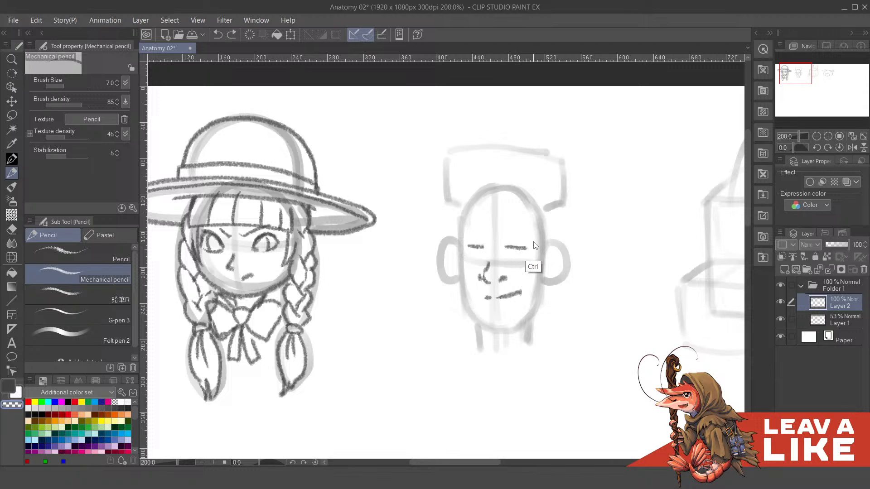
- Reduce the mechanical pencil's brush size to 4 and erase the remaining eye lines from the second head
key(bracketleft)
key(bracketleft)
key(bracketleft)
click(465, 257)
key(c)
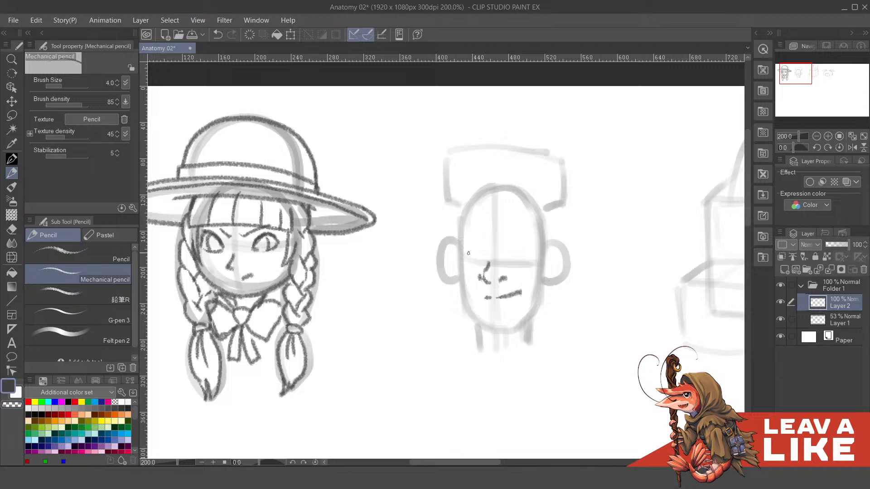
- Draw two narrow eyes just above the second head's horizontal guide, with flat lids and partly covered irises, redoing faulty strokes
drag(463, 253, 485, 254)
mouse_move(463, 253)
mouse_down()
mouse_move(487, 263)
mouse_move(522, 256)
mouse_up()
key(ctrl+z)
key(ctrl+z)
scroll(526, 250, up, 1)
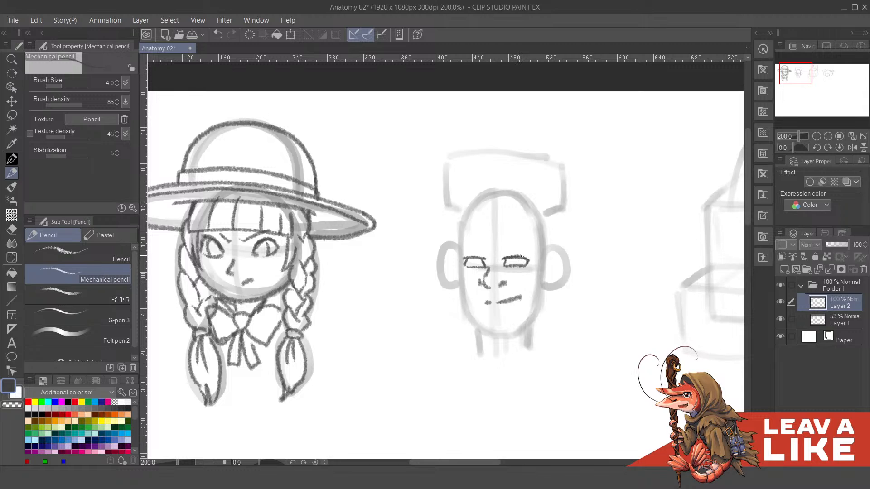
mouse_move(463, 259)
mouse_down()
mouse_move(476, 257)
mouse_move(464, 266)
mouse_up()
mouse_move(520, 250)
mouse_down()
mouse_move(509, 248)
mouse_move(471, 267)
mouse_up()
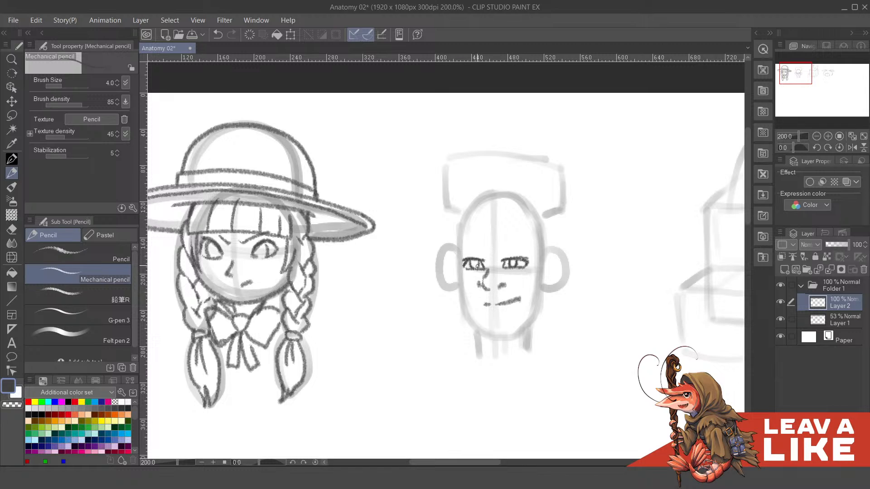
key(ctrl+z)
- Add pupils inside the irises of the girl with the hat
drag(471, 253, 588, 260)
drag(326, 250, 432, 240)
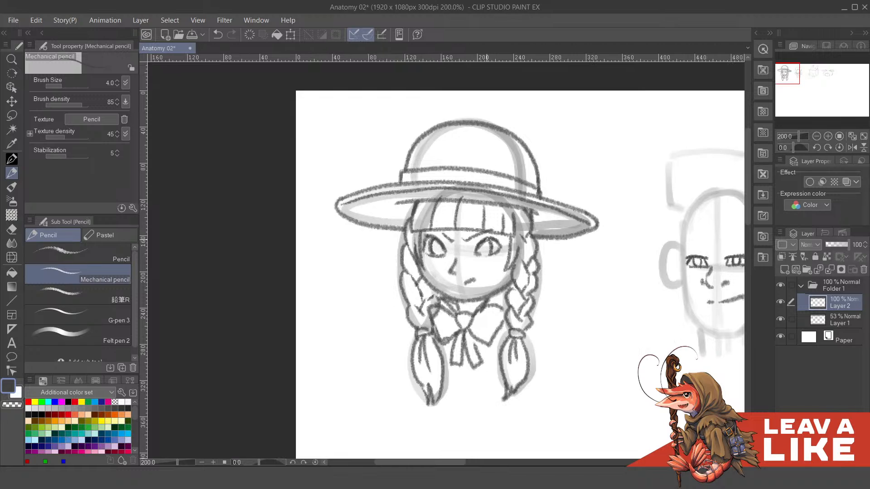
drag(432, 251, 440, 249)
mouse_move(609, 189)
mouse_down()
mouse_move(485, 190)
mouse_move(588, 196)
mouse_move(576, 218)
mouse_up()
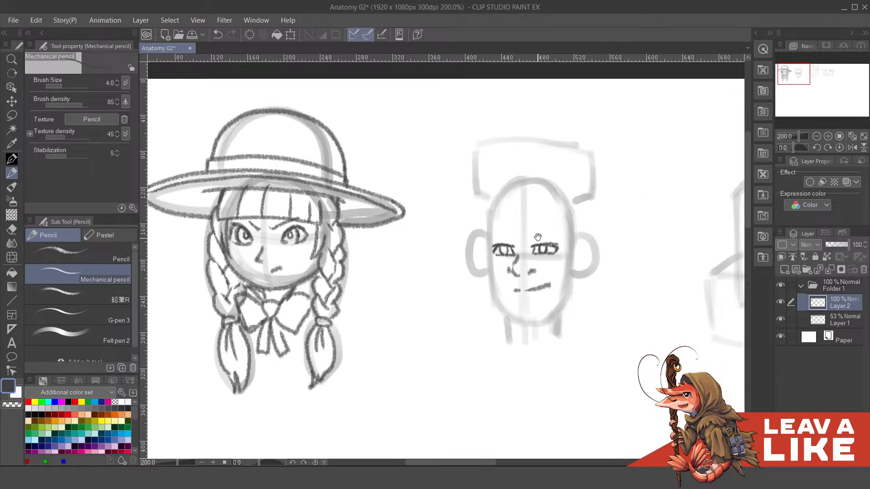
- Darken the second head's irises and add upper eyelid creases with thick arched eyebrows above both eyes
drag(501, 252, 553, 244)
drag(494, 244, 550, 233)
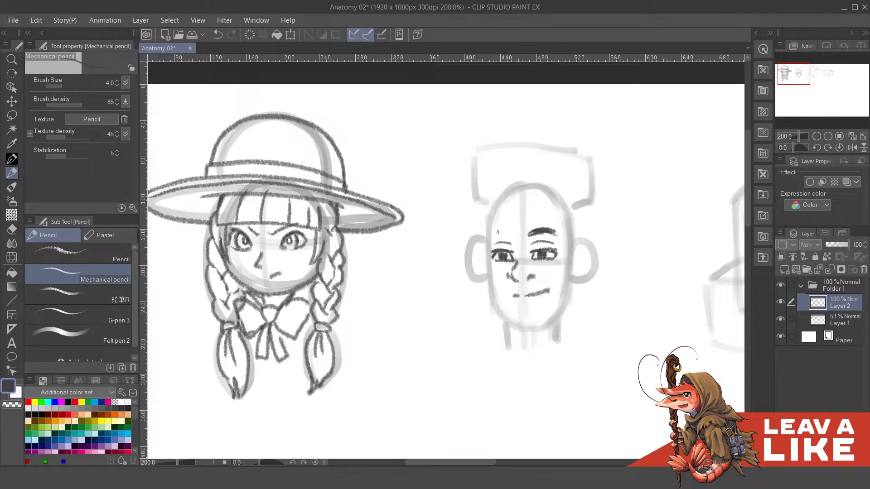
drag(497, 236, 514, 234)
- Draw a shaded sideburn along the left side of the second head, from the hair block down to beside the eye
drag(553, 221, 548, 205)
mouse_move(481, 246)
mouse_down()
mouse_move(489, 250)
mouse_move(479, 215)
mouse_up()
drag(562, 162, 565, 180)
mouse_move(529, 223)
mouse_down()
mouse_move(531, 242)
mouse_move(488, 229)
mouse_move(486, 246)
mouse_up()
key(ctrl+z)
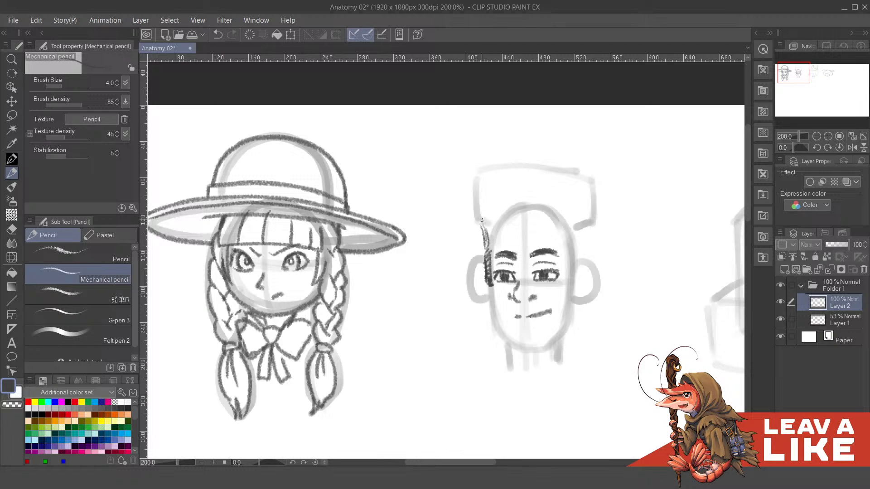
- Outline the second head's hair with rounded curly puffs around the top and sides of the rough block
mouse_move(480, 203)
mouse_down()
mouse_move(480, 210)
mouse_move(477, 191)
mouse_move(502, 178)
mouse_move(513, 155)
mouse_move(561, 176)
mouse_move(575, 192)
mouse_move(562, 207)
mouse_up()
key(ctrl+z)
key(ctrl+z)
mouse_move(558, 177)
mouse_down()
mouse_move(583, 212)
mouse_move(573, 228)
mouse_up()
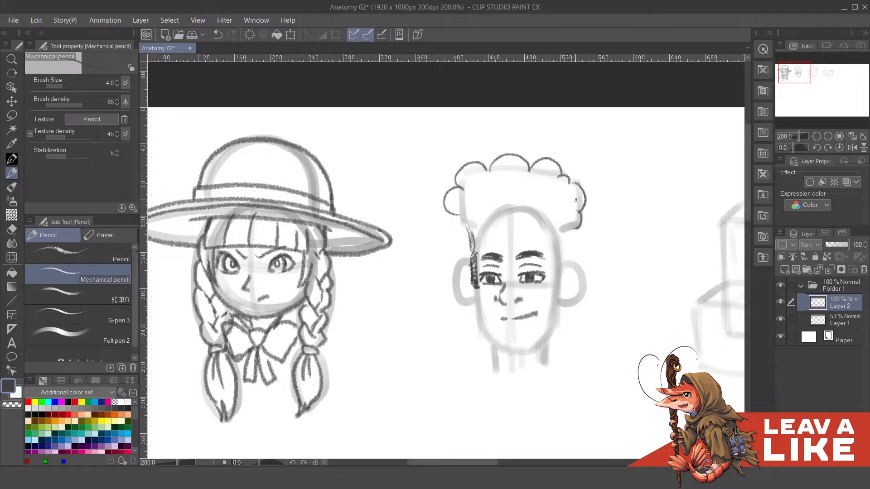
- Draw the right temple line from the curly hair down toward the ear on the second head
mouse_move(558, 189)
mouse_down()
mouse_move(559, 207)
mouse_move(555, 202)
mouse_up()
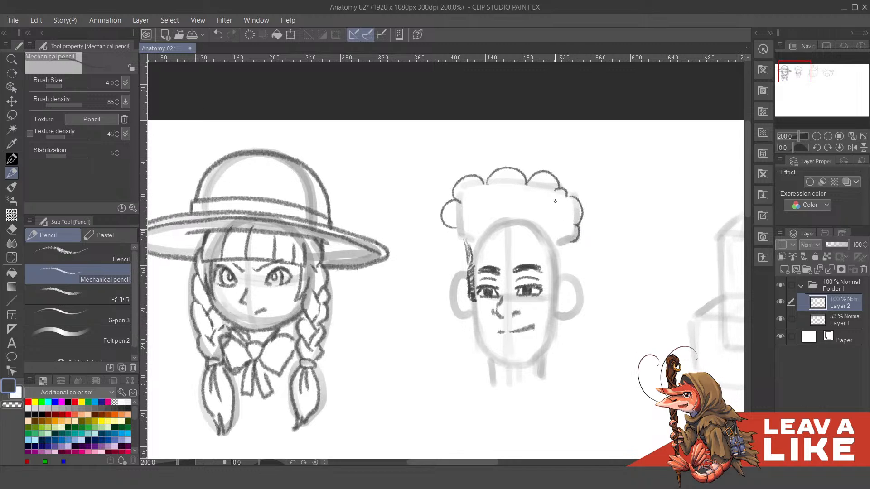
drag(569, 242, 559, 279)
mouse_move(534, 244)
mouse_down()
mouse_move(532, 209)
mouse_move(542, 205)
mouse_up()
mouse_move(482, 262)
mouse_down()
mouse_move(488, 303)
mouse_move(484, 287)
mouse_up()
key(ctrl+z)
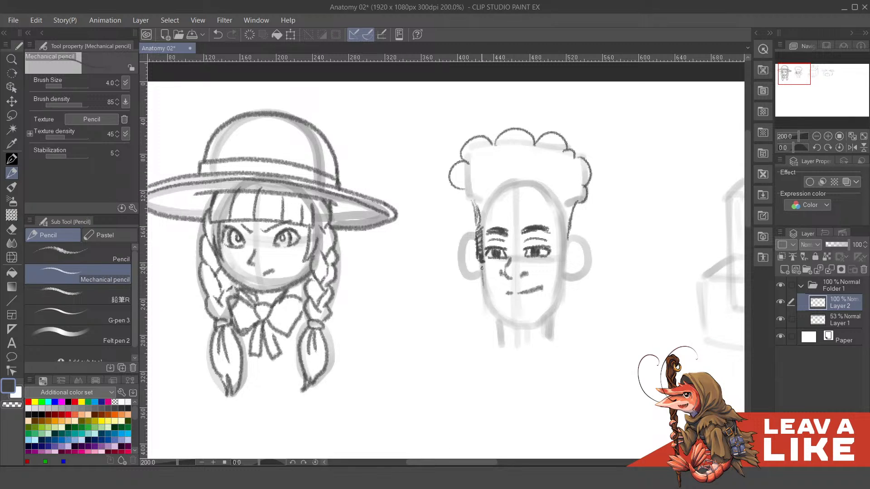
- Draw the left ear of the second head with an inner fold, redoing faulty strokes
mouse_move(476, 253)
mouse_down()
mouse_move(470, 235)
mouse_move(469, 269)
mouse_up()
key(ctrl+z)
mouse_move(473, 238)
mouse_down()
mouse_move(471, 276)
mouse_move(481, 280)
mouse_up()
mouse_move(477, 254)
mouse_down()
mouse_move(475, 266)
mouse_move(469, 255)
mouse_up()
key(ctrl+z)
- Outline the second head's jaw from the left ear around a rounded chin and up the right cheek, redoing faulty strokes
drag(553, 237, 541, 194)
mouse_move(470, 232)
mouse_down()
mouse_move(474, 261)
mouse_move(497, 282)
mouse_up()
key(ctrl+z)
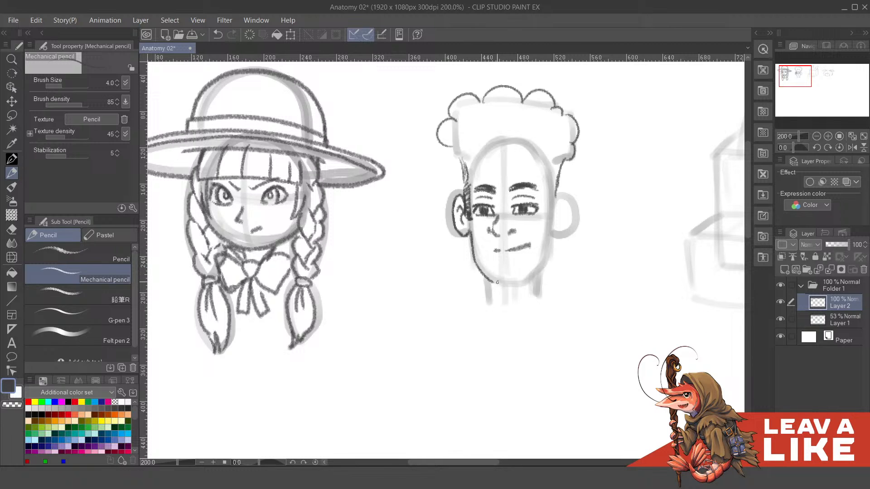
key(ctrl+z)
mouse_move(474, 252)
mouse_down()
mouse_move(525, 276)
mouse_move(492, 281)
mouse_move(526, 281)
mouse_up()
key(ctrl+z)
drag(566, 257, 561, 253)
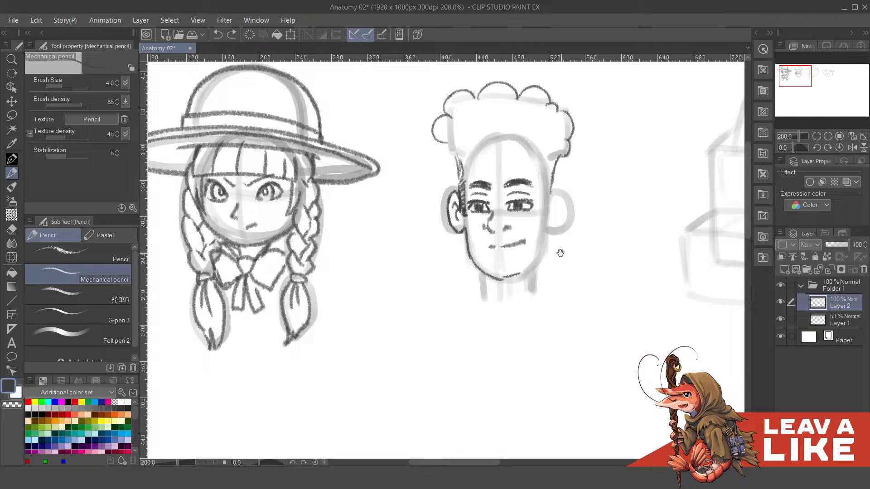
key(ctrl+z)
mouse_move(509, 278)
mouse_down()
mouse_move(539, 251)
mouse_move(537, 261)
mouse_move(541, 217)
mouse_move(553, 228)
mouse_move(543, 236)
mouse_move(540, 203)
mouse_up()
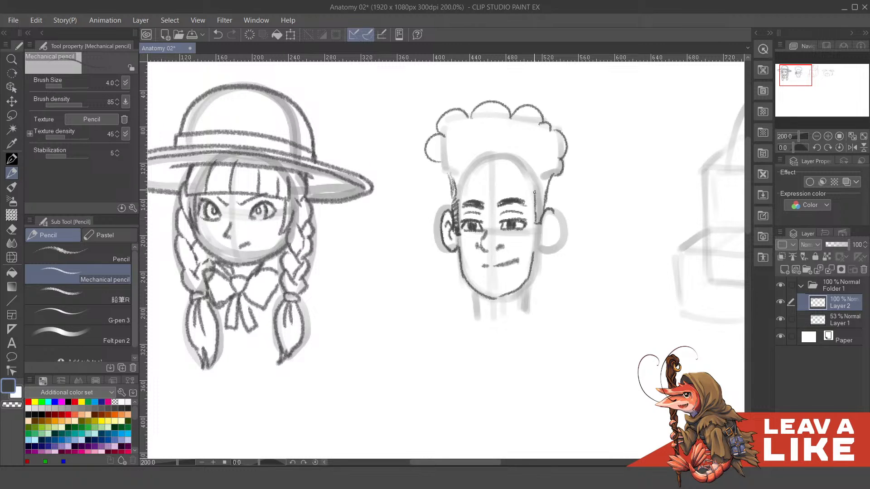
- Draw the second head's right ear and the hairline across its forehead, and start the neck lines below the jaw
scroll(513, 188, up, 2)
drag(513, 187, 521, 200)
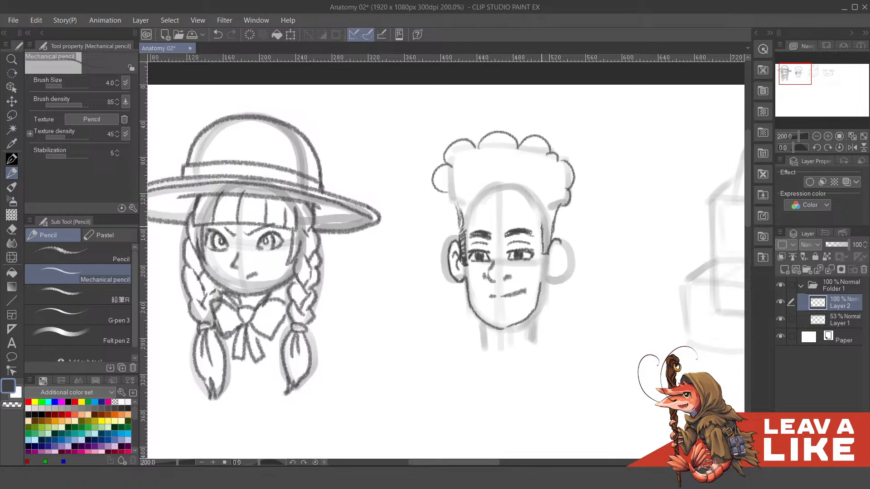
drag(532, 207, 532, 215)
mouse_move(466, 222)
mouse_down()
mouse_move(473, 198)
mouse_move(510, 195)
mouse_move(558, 218)
mouse_move(551, 214)
mouse_move(553, 231)
mouse_move(552, 215)
mouse_move(533, 264)
mouse_move(534, 298)
mouse_move(488, 308)
mouse_up()
key(ctrl+z)
key(ctrl+z)
key(ctrl+z)
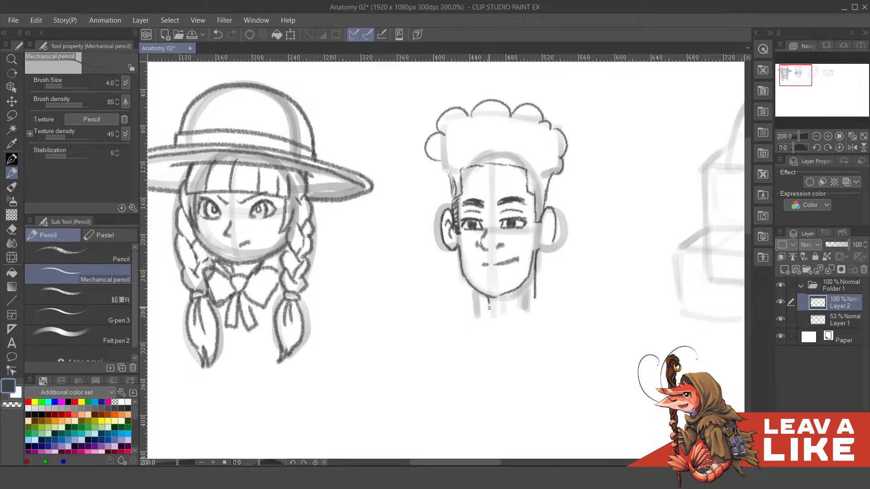
- Add an inner neck line under the second head's jaw and small curls at the hair's lower left edge
mouse_move(558, 208)
mouse_down()
mouse_move(545, 221)
mouse_move(574, 213)
mouse_up()
drag(531, 306, 541, 301)
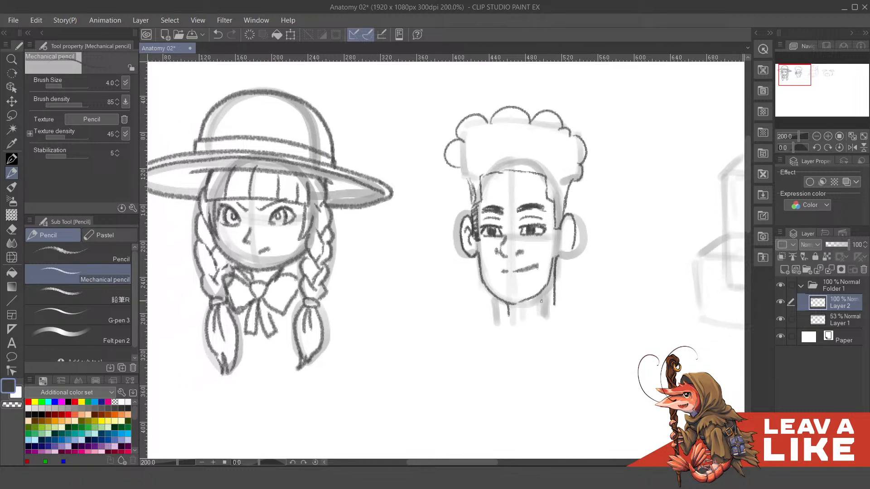
drag(534, 228, 543, 323)
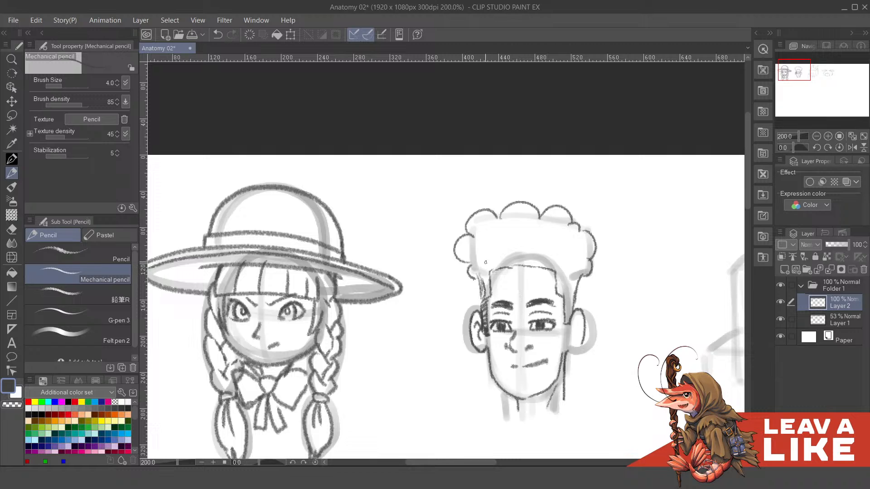
mouse_move(517, 269)
mouse_down()
mouse_move(520, 281)
mouse_move(488, 268)
mouse_up()
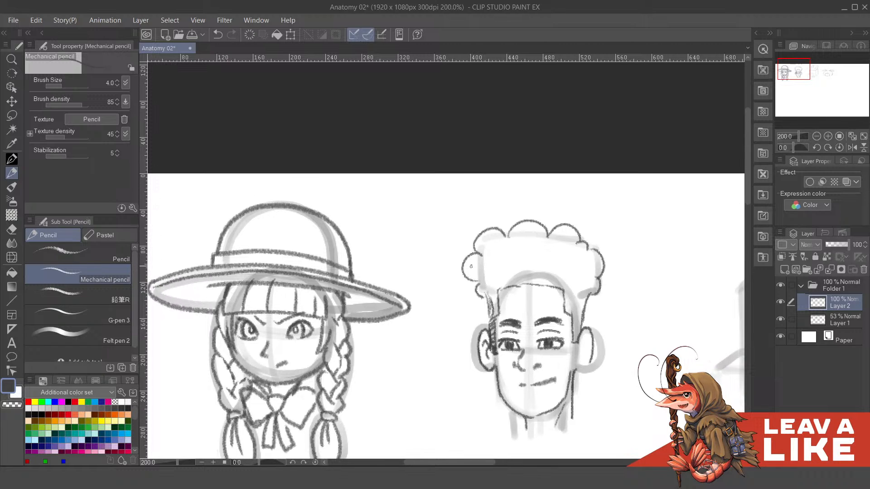
- Hatch the short hair at both temples of the second head and add inner folds to the right ear
drag(527, 238, 530, 219)
mouse_move(574, 294)
mouse_down()
mouse_move(579, 321)
mouse_move(580, 300)
mouse_move(568, 284)
mouse_move(582, 287)
mouse_move(567, 279)
mouse_move(587, 284)
mouse_up()
mouse_move(575, 291)
mouse_down()
mouse_move(566, 269)
mouse_move(588, 266)
mouse_up()
drag(574, 276, 587, 270)
drag(493, 297, 500, 282)
drag(490, 287, 498, 273)
drag(490, 278, 501, 269)
drag(594, 319, 591, 303)
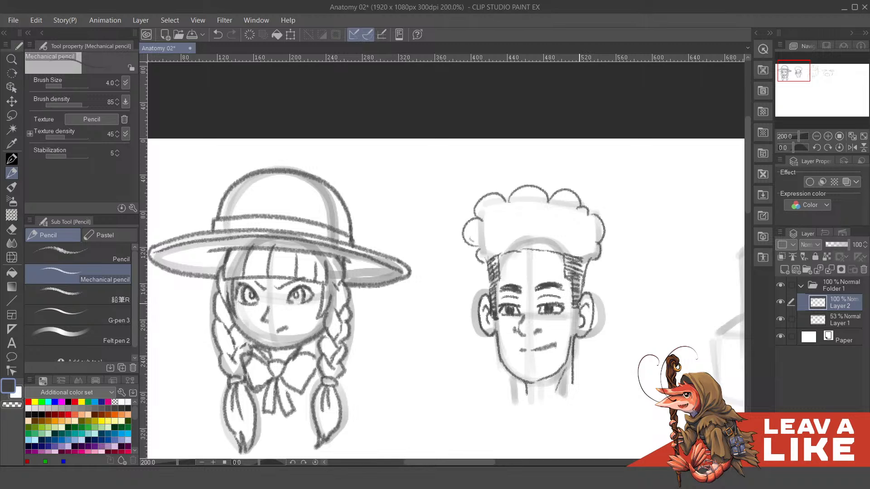
- Add a short line beneath the second head's lower lip
scroll(571, 326, down, 2)
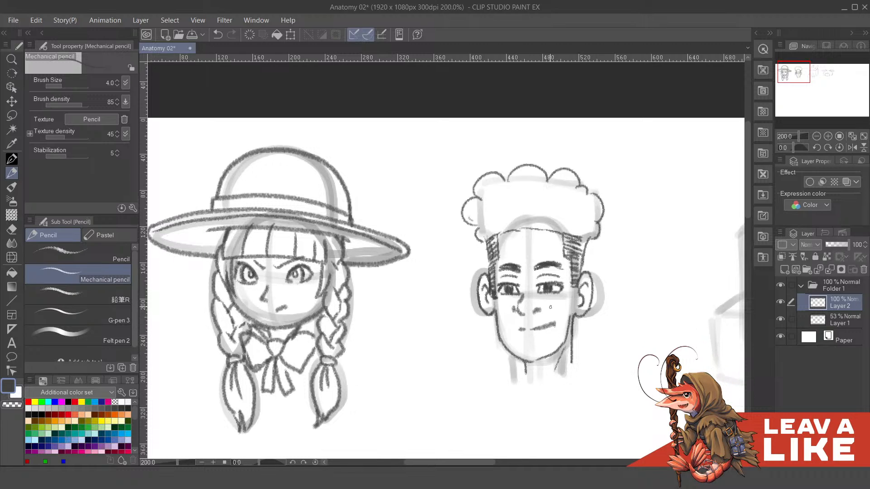
drag(551, 307, 535, 344)
key(ctrl+z)
- Draw inner curl curves within the second head's puffy hair and short strokes along the left part of the hairline
scroll(564, 313, up, 6)
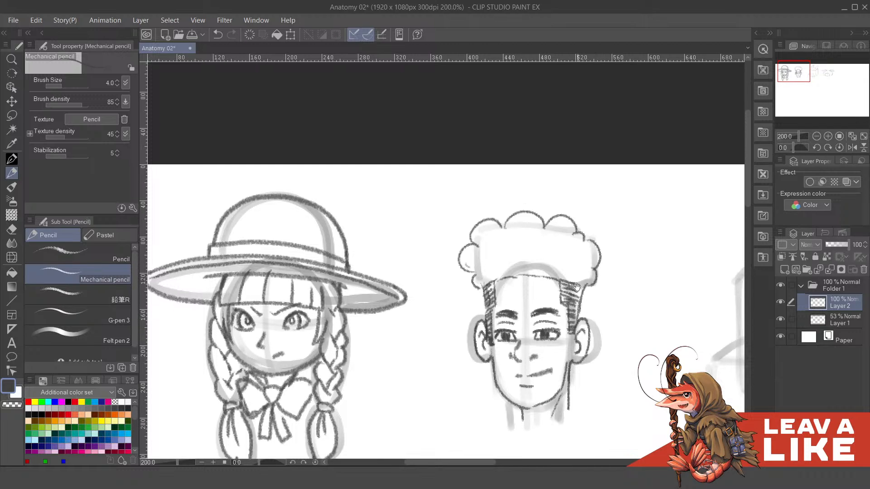
mouse_move(489, 284)
mouse_down()
mouse_move(501, 268)
mouse_move(494, 300)
mouse_move(502, 261)
mouse_move(556, 253)
mouse_move(599, 279)
mouse_move(584, 290)
mouse_up()
key(ctrl+z)
key(ctrl+z)
key(ctrl+z)
mouse_move(513, 283)
mouse_down()
mouse_move(527, 290)
mouse_move(500, 297)
mouse_move(514, 291)
mouse_up()
key(ctrl+z)
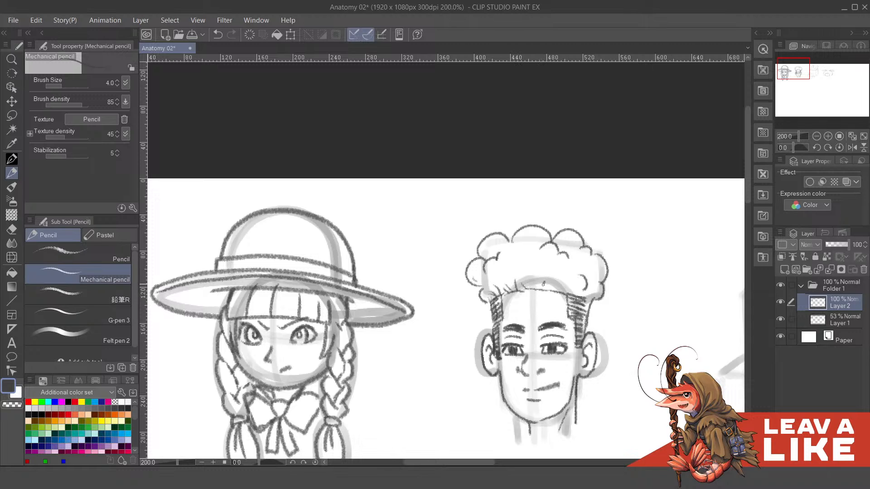
- Continue the short hair strokes along the second head's hairline toward the right temple, redoing faulty ones
mouse_move(555, 282)
mouse_down()
mouse_move(537, 291)
mouse_move(549, 283)
mouse_move(592, 299)
mouse_up()
key(ctrl+z)
key(ctrl+z)
key(ctrl+z)
- Hide the rough sketch on Layer 1 and check both finished heads from a distance and up close
scroll(704, 318, down, 1)
click(780, 319)
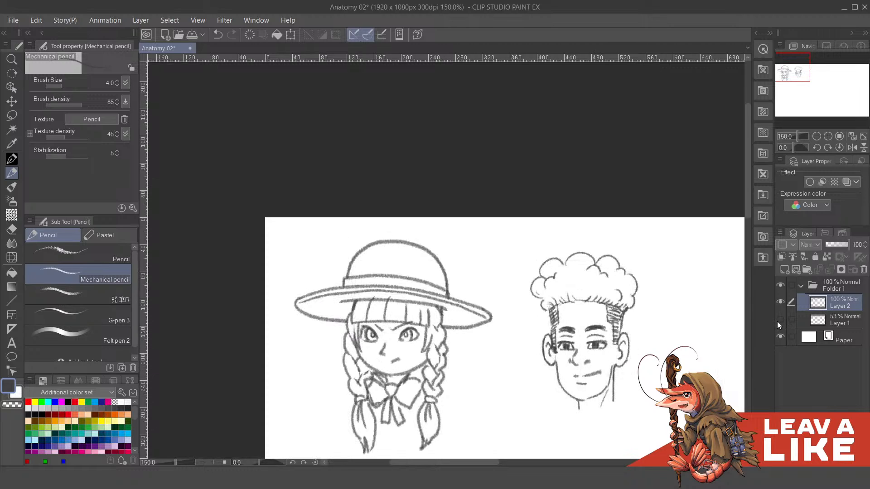
mouse_move(629, 316)
mouse_down()
mouse_move(573, 298)
mouse_move(528, 265)
mouse_up()
scroll(623, 220, down, 2)
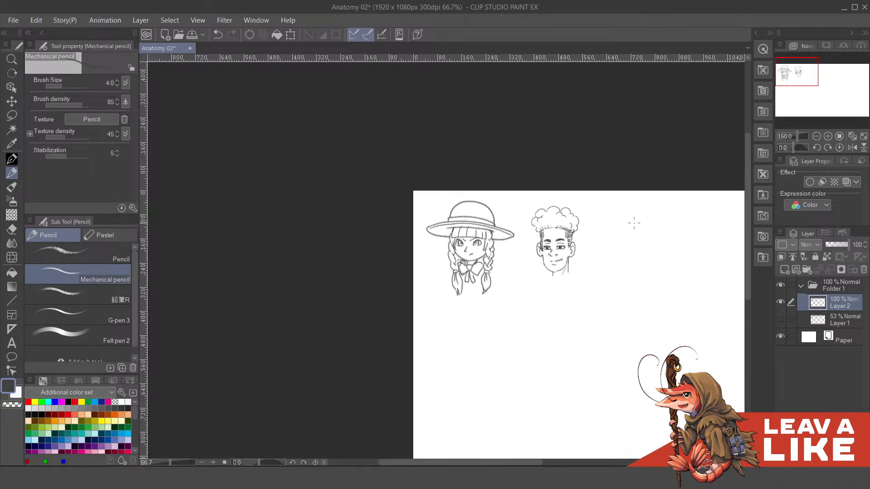
scroll(630, 224, up, 2)
scroll(631, 225, up, 1)
mouse_move(337, 235)
mouse_down()
mouse_move(477, 299)
mouse_move(495, 341)
mouse_move(514, 283)
mouse_up()
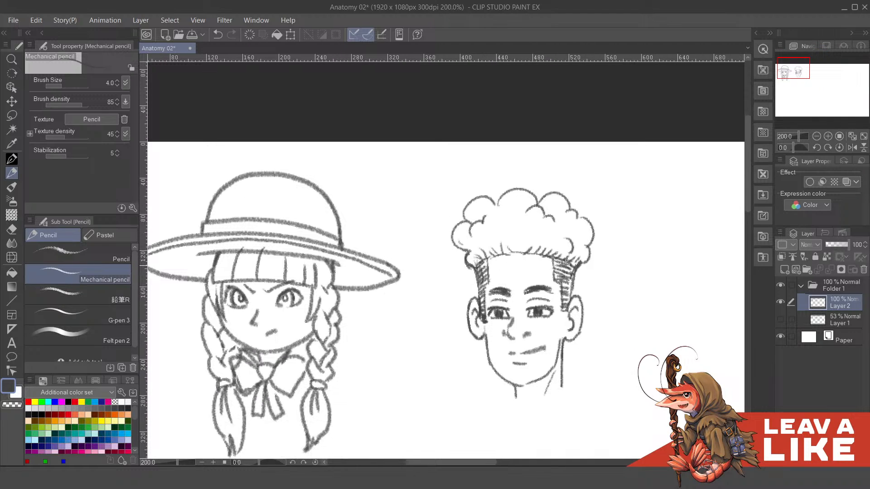
- Compare the finished pencil lines with the rough by toggling the visibility of Layer 2 and Layer 1, leaving only Layer 2 shown
drag(575, 268, 573, 294)
scroll(618, 263, down, 2)
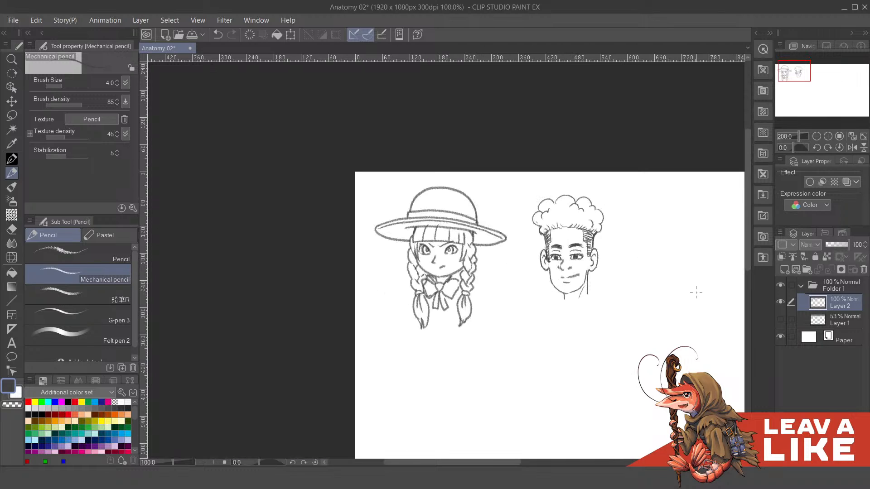
drag(695, 291, 641, 273)
click(780, 301)
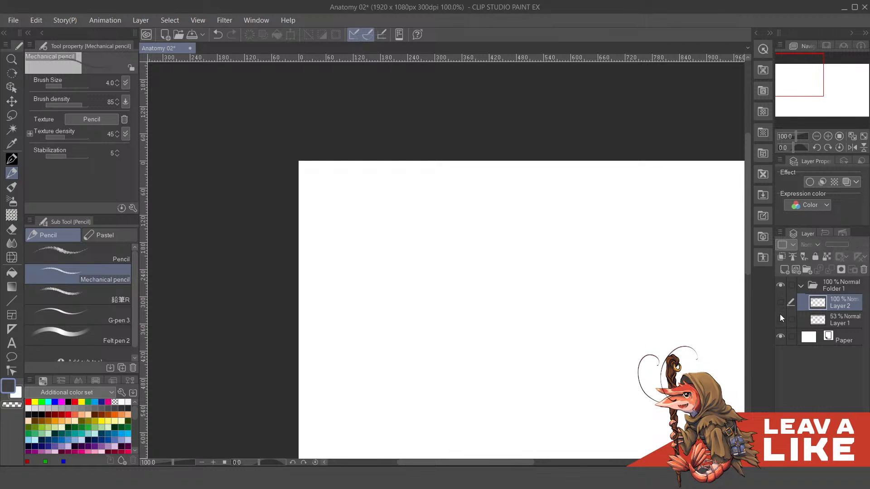
click(780, 320)
click(780, 302)
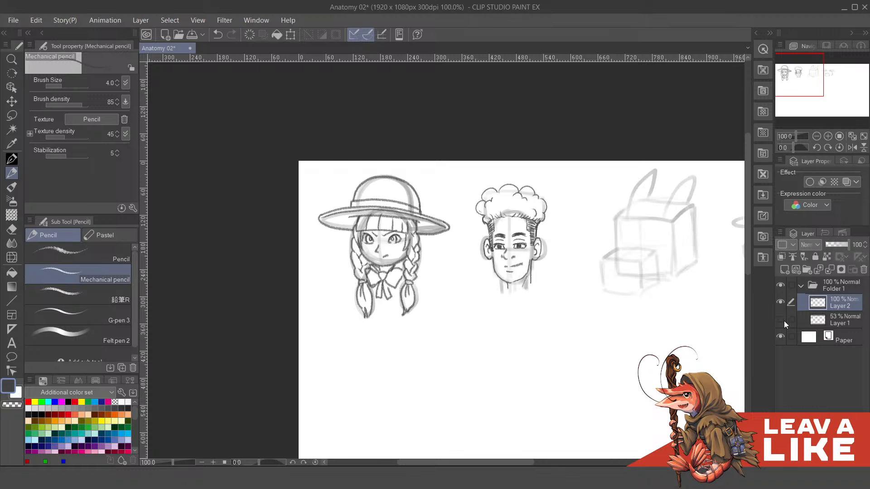
click(784, 321)
click(784, 322)
click(782, 321)
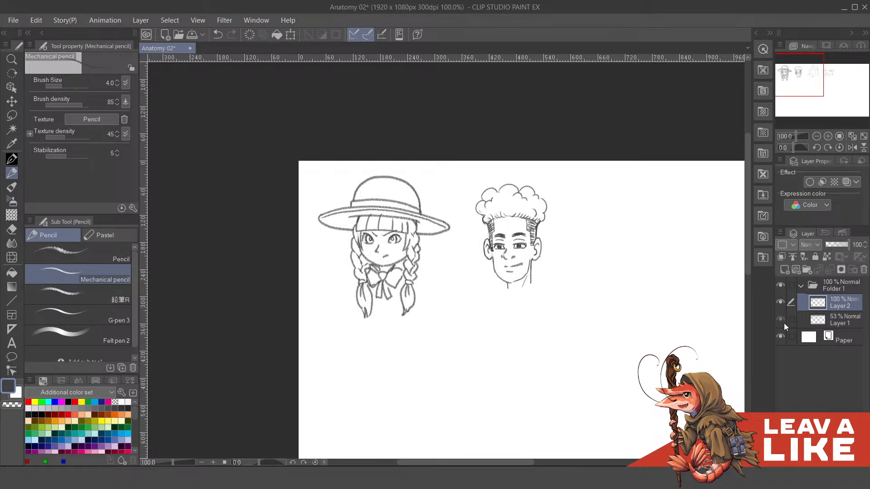
click(783, 323)
click(783, 319)
scroll(515, 192, up, 5)
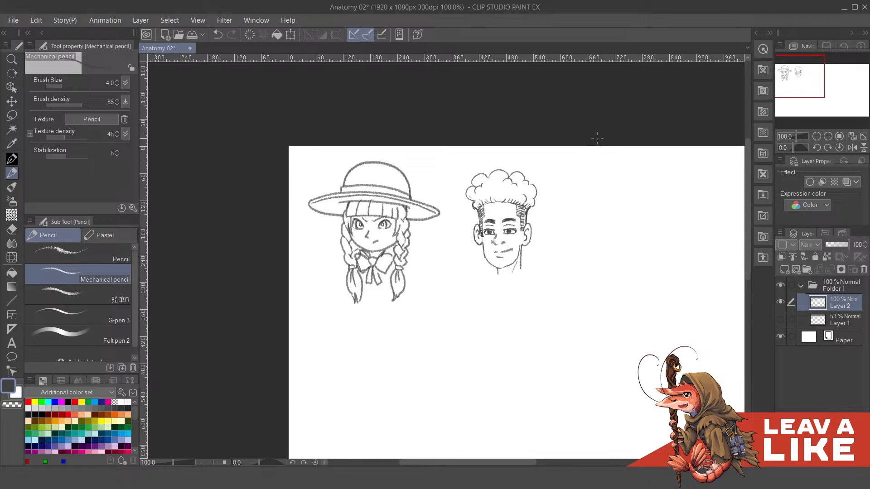
drag(515, 191, 511, 288)
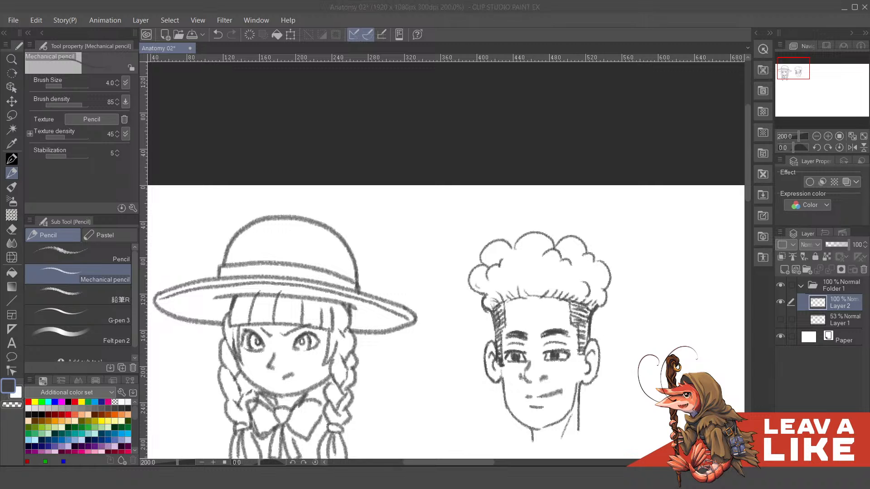
mouse_move(514, 271)
mouse_down()
mouse_move(531, 285)
mouse_move(526, 303)
mouse_up()
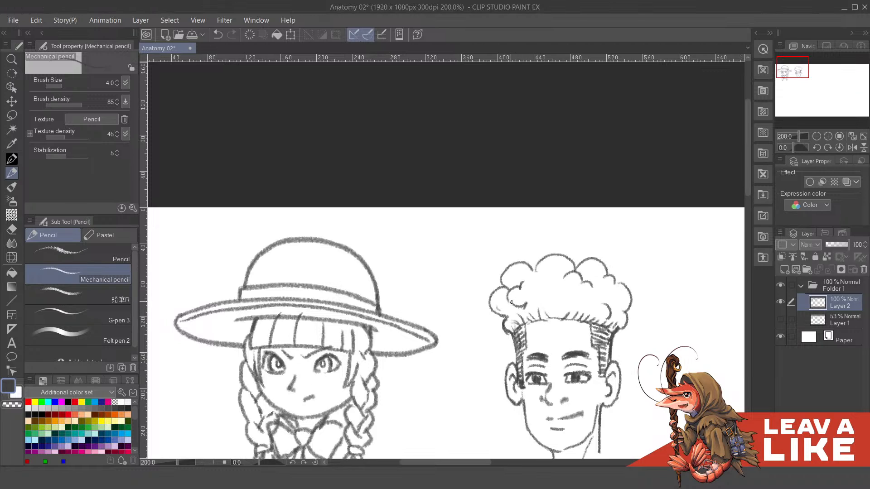
key(ctrl+z)
mouse_move(499, 303)
mouse_down()
mouse_move(506, 306)
mouse_move(493, 309)
mouse_move(529, 303)
mouse_move(527, 283)
mouse_move(538, 293)
mouse_move(555, 274)
mouse_move(553, 290)
mouse_move(572, 278)
mouse_move(572, 297)
mouse_move(582, 278)
mouse_move(572, 294)
mouse_move(605, 294)
mouse_move(621, 306)
mouse_up()
key(ctrl+z)
key(ctrl+z)
key(ctrl+z)
- Shade the lower part of the second head's hair above the forehead with dense vertical pencil strokes from temple to temple
mouse_move(519, 312)
mouse_down()
mouse_move(506, 332)
mouse_move(501, 317)
mouse_up()
drag(511, 303, 507, 322)
drag(519, 308, 511, 327)
drag(521, 305, 517, 325)
drag(526, 303, 522, 324)
drag(531, 299, 526, 323)
drag(534, 293, 530, 322)
mouse_move(539, 295)
mouse_down()
mouse_move(534, 320)
mouse_move(539, 303)
mouse_move(550, 320)
mouse_up()
drag(559, 291, 557, 319)
drag(568, 289, 564, 319)
drag(572, 293, 566, 321)
drag(575, 293, 571, 320)
drag(583, 294, 577, 319)
drag(587, 295, 581, 323)
drag(591, 293, 587, 322)
drag(595, 295, 593, 323)
drag(602, 297, 599, 323)
drag(607, 300, 604, 329)
drag(614, 303, 611, 329)
drag(619, 310, 616, 329)
drag(619, 325, 612, 329)
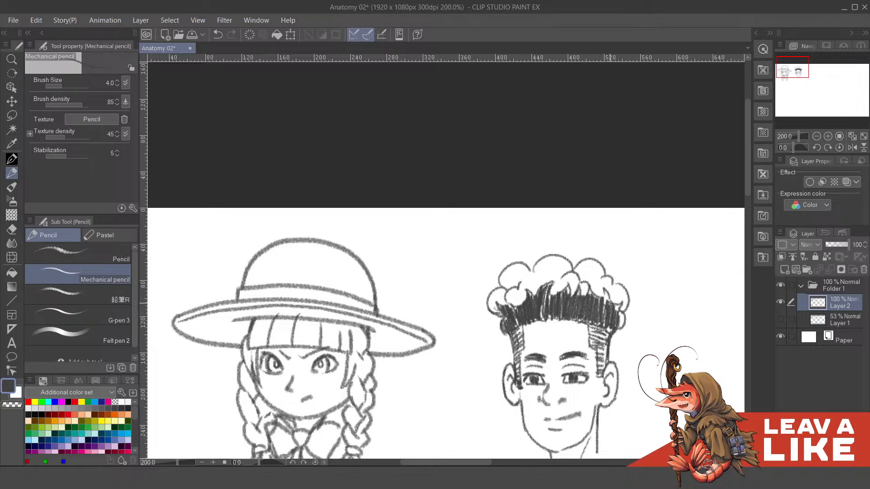
mouse_move(610, 289)
mouse_down()
mouse_move(602, 312)
mouse_move(616, 313)
mouse_up()
drag(620, 304, 613, 307)
drag(620, 303, 618, 327)
mouse_move(622, 312)
mouse_down()
mouse_move(617, 326)
mouse_move(565, 308)
mouse_up()
- Refine the upper edge of the second head's dark hair band, alternating pencil strokes with transparent colour to carve out curls
key(space)
drag(572, 296, 566, 309)
key(space)
drag(601, 256, 602, 226)
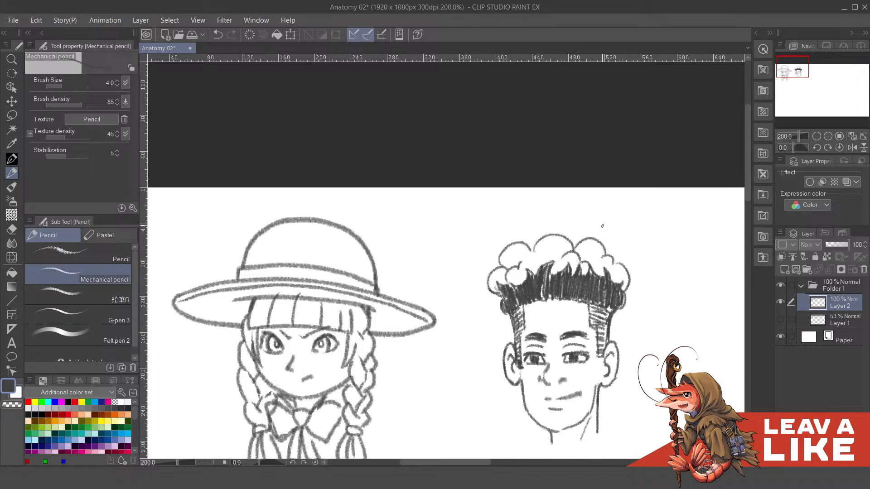
key(c)
mouse_move(577, 256)
mouse_down()
mouse_move(562, 259)
mouse_move(586, 270)
mouse_move(581, 303)
mouse_move(586, 284)
mouse_up()
key(space)
key(c)
key(c)
key(ctrl+z)
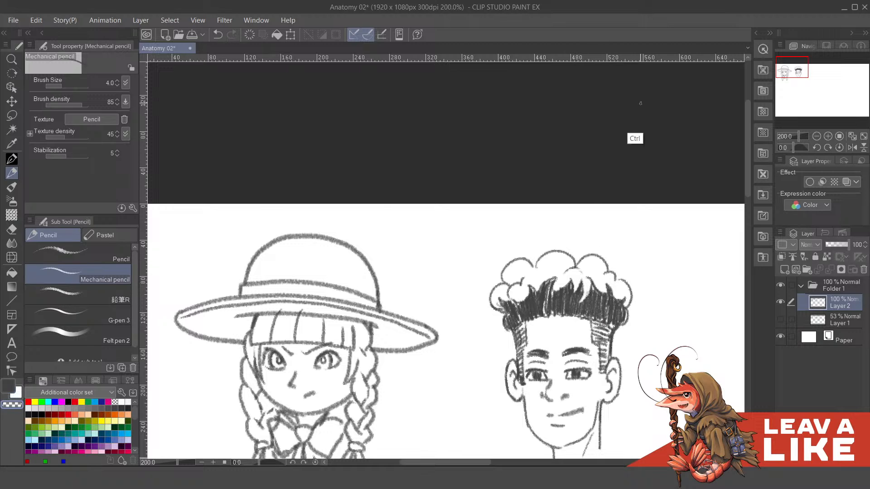
- Flip the canvas view horizontally and clean up where the second head's curls meet the dark hair band
key(ctrl+minus)
key(ctrl+minus)
key(h)
mouse_move(295, 268)
mouse_down()
mouse_move(537, 280)
mouse_move(571, 311)
mouse_up()
scroll(537, 279, up, 2)
key(c)
mouse_move(533, 286)
mouse_down()
mouse_move(534, 298)
mouse_move(529, 295)
mouse_move(539, 306)
mouse_move(516, 324)
mouse_up()
key(c)
key(c)
key(c)
key(ctrl+z)
key(c)
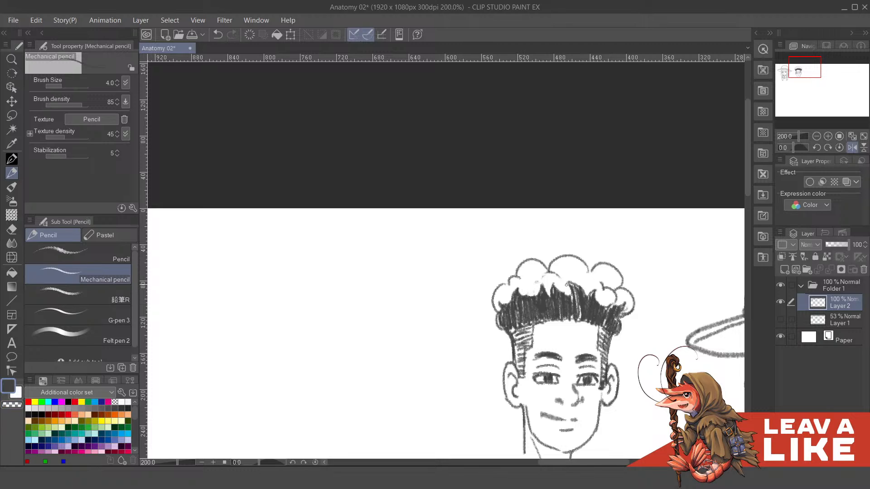
- Shape rounded curls over the middle of the second head's dark hair band using pencil and transparent colour
drag(566, 285, 555, 280)
key(c)
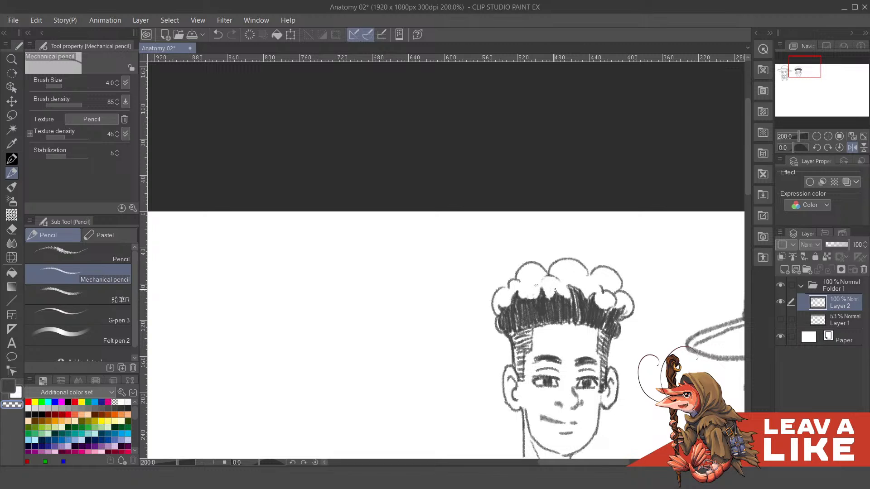
key(c)
key(c)
key(c)
key(ctrl+z)
key(c)
mouse_move(568, 299)
mouse_down()
mouse_move(566, 284)
mouse_move(596, 266)
mouse_move(594, 282)
mouse_up()
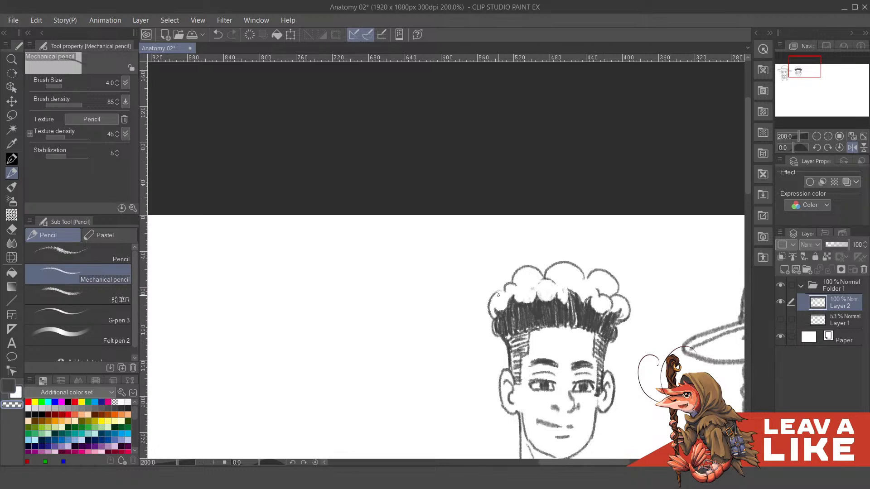
key(ctrl+z)
key(c)
- Draw small outward hair flicks along the left edge of the second head's hair in the mirrored view
mouse_move(497, 291)
mouse_down()
mouse_move(484, 295)
mouse_move(501, 290)
mouse_up()
key(ctrl+z)
mouse_move(492, 320)
mouse_down()
mouse_move(479, 305)
mouse_move(491, 323)
mouse_up()
drag(500, 288, 495, 331)
key(ctrl+z)
mouse_move(508, 302)
mouse_down()
mouse_move(509, 309)
mouse_move(490, 306)
mouse_up()
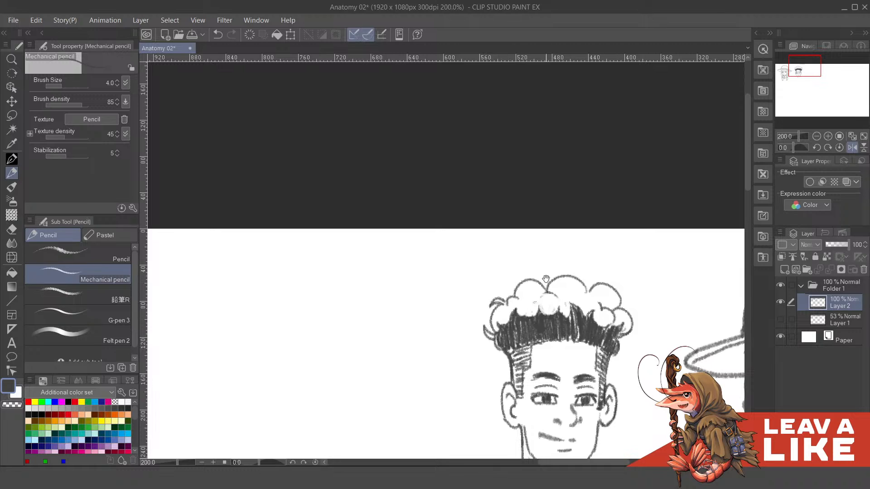
- Add curved hair flicks along the top and right outline of the second head's hair in the mirrored view
drag(546, 279, 515, 276)
mouse_move(515, 277)
mouse_down()
mouse_move(513, 297)
mouse_move(514, 285)
mouse_move(562, 257)
mouse_move(585, 281)
mouse_move(603, 247)
mouse_move(598, 236)
mouse_move(603, 264)
mouse_up()
key(c)
key(c)
key(ctrl+z)
key(ctrl+z)
key(c)
key(c)
key(ctrl+minus)
key(ctrl+minus)
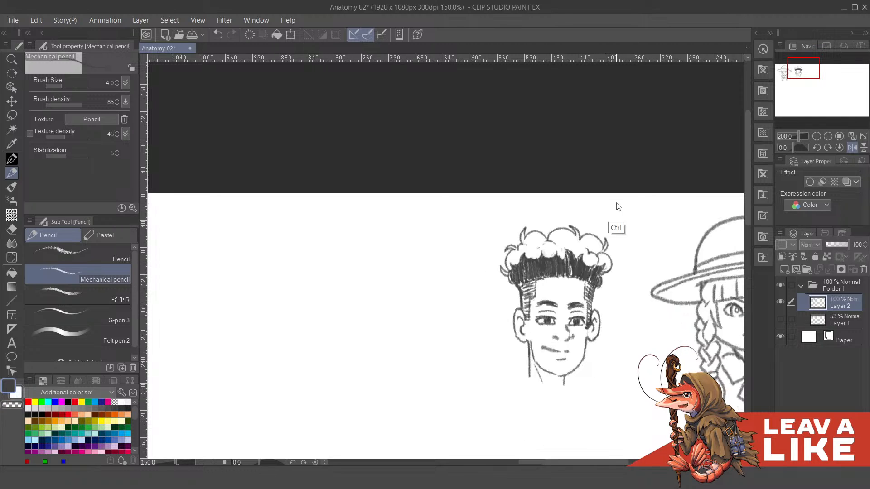
- Draw inner strand curves within the curls on both sides of the second head's hair, undoing faulty strokes
key(ctrl+plus)
key(ctrl+plus)
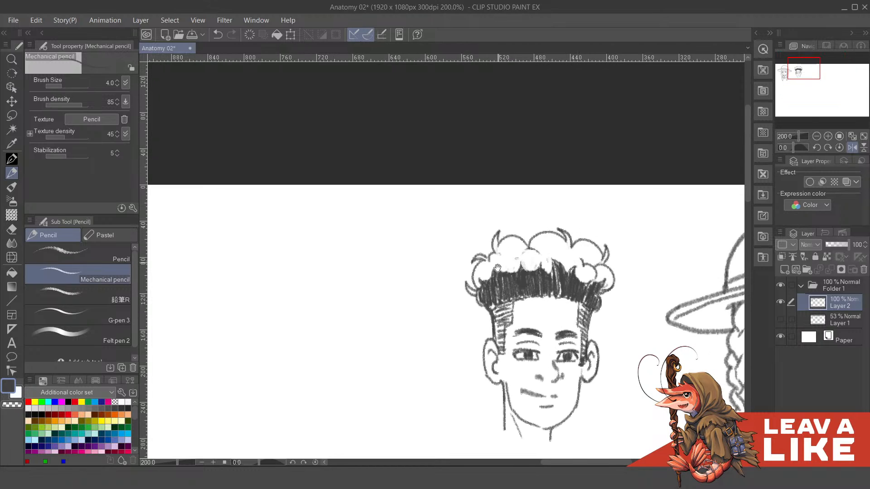
mouse_move(498, 268)
mouse_down()
mouse_move(501, 323)
mouse_move(517, 299)
mouse_move(531, 311)
mouse_move(526, 290)
mouse_move(529, 314)
mouse_move(541, 291)
mouse_move(550, 313)
mouse_move(541, 304)
mouse_move(548, 300)
mouse_move(550, 313)
mouse_move(558, 295)
mouse_move(553, 314)
mouse_move(559, 292)
mouse_move(566, 302)
mouse_move(558, 295)
mouse_move(575, 292)
mouse_move(562, 283)
mouse_move(578, 311)
mouse_move(586, 289)
mouse_move(586, 308)
mouse_move(594, 293)
mouse_move(590, 310)
mouse_up()
key(c)
key(ctrl+z)
key(c)
key(ctrl+z)
key(ctrl+z)
key(ctrl+z)
drag(594, 300, 591, 313)
mouse_move(593, 313)
mouse_down()
mouse_move(591, 304)
mouse_move(581, 318)
mouse_move(595, 319)
mouse_up()
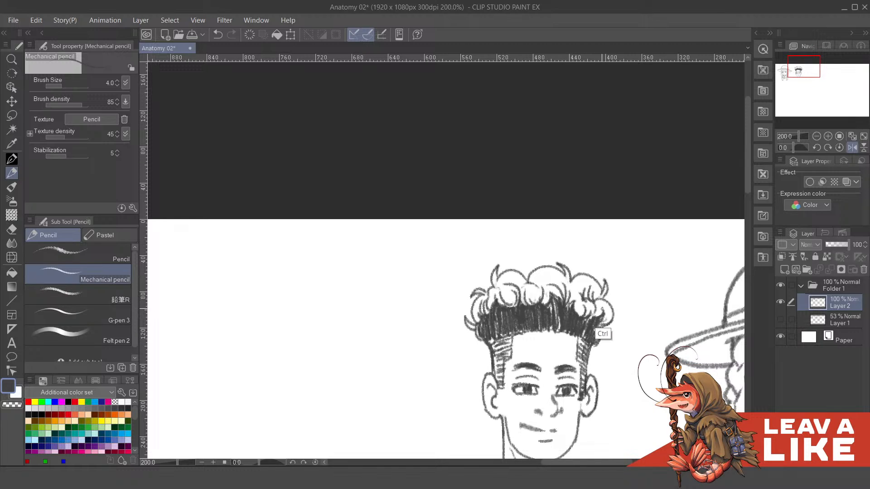
- Add curved strand lines to the central curls of the second head's hair, undoing faulty strokes
key(ctrl+z)
scroll(647, 105, down, 3)
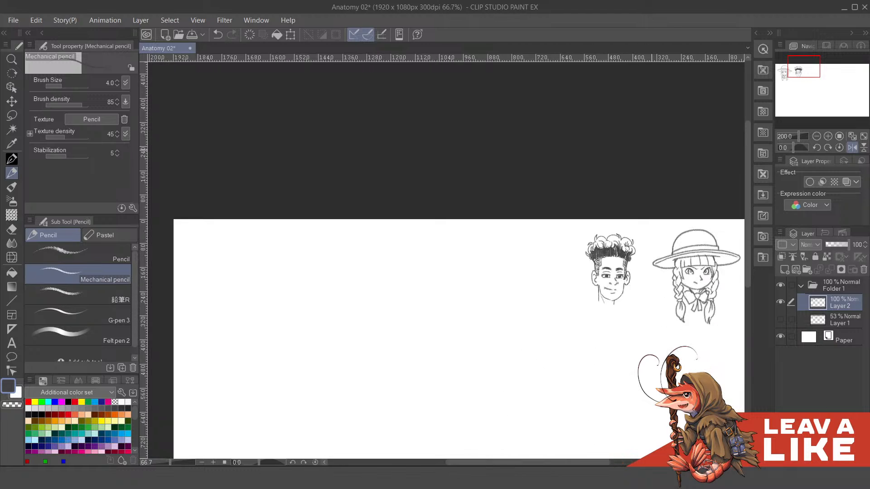
scroll(641, 218, up, 3)
drag(568, 290, 568, 337)
mouse_move(516, 330)
mouse_down()
mouse_move(532, 342)
mouse_move(554, 307)
mouse_move(572, 337)
mouse_move(543, 318)
mouse_up()
key(ctrl+z)
key(ctrl+z)
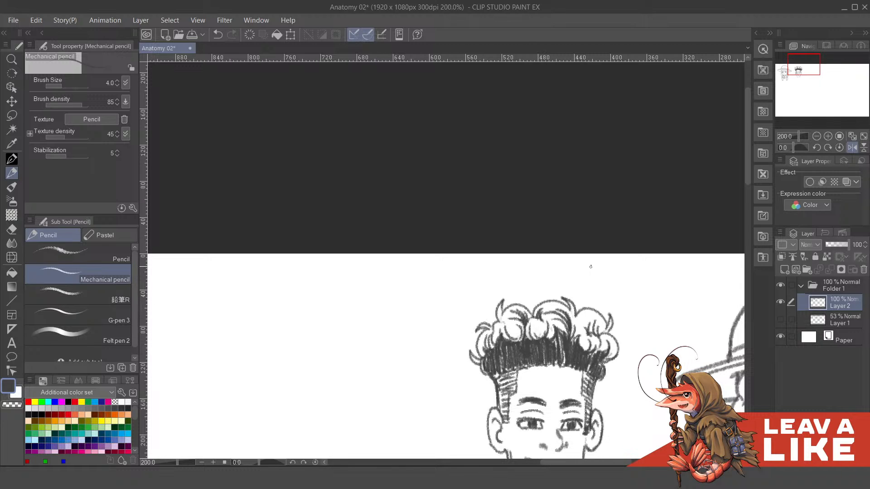
- Restore the unflipped canvas view and darken the gaps between the curls on the left side of the second head's hair
key(ctrl+minus)
key(ctrl+minus)
key(h)
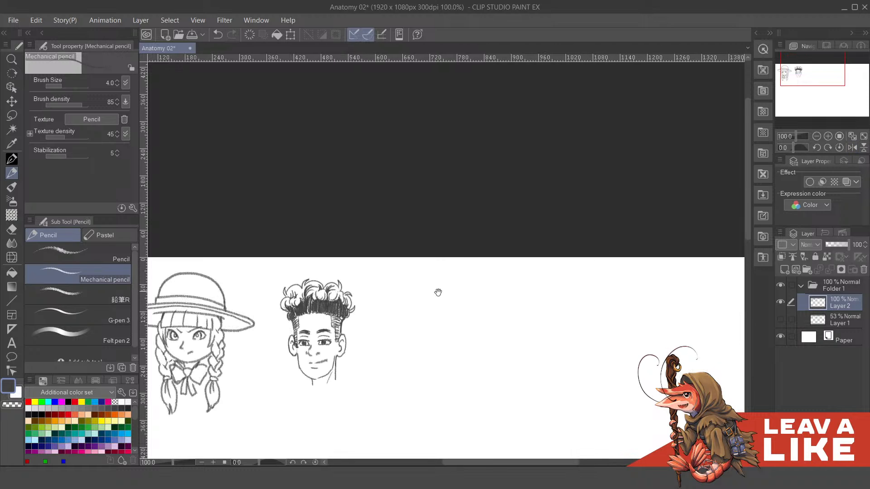
drag(438, 293, 611, 235)
scroll(476, 247, up, 4)
drag(411, 261, 498, 284)
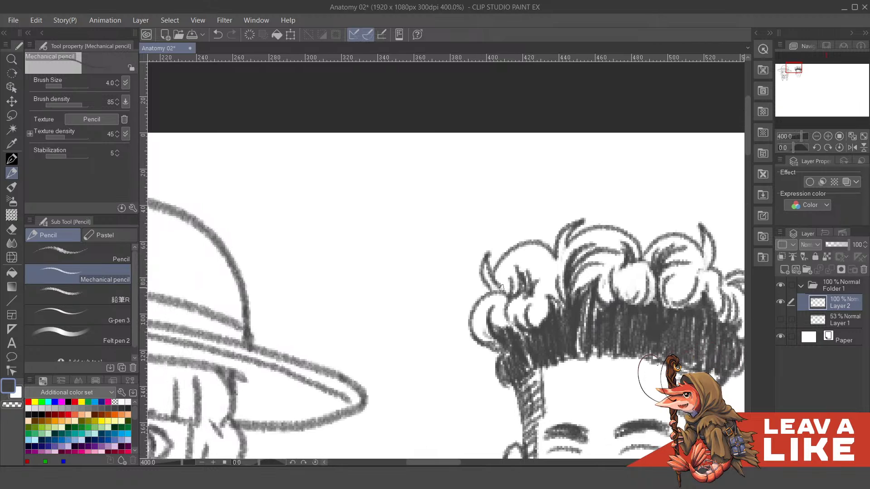
mouse_move(564, 260)
mouse_down()
mouse_move(563, 237)
mouse_move(565, 247)
mouse_up()
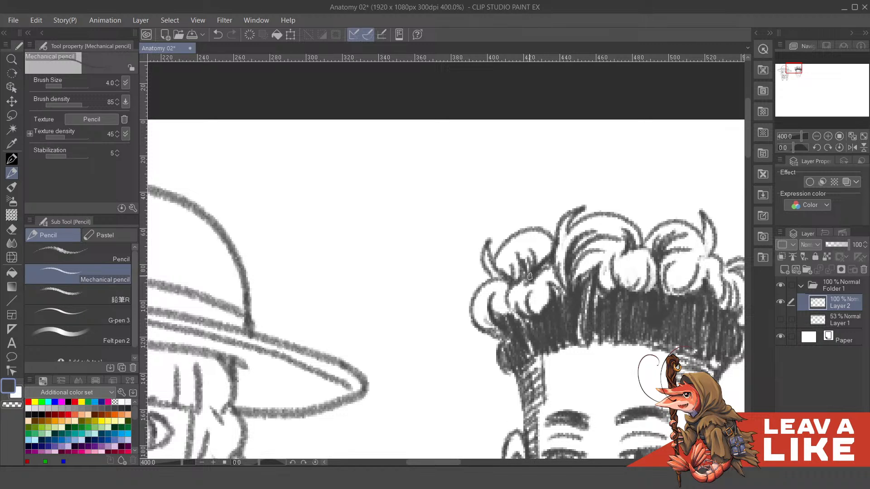
key(ctrl+minus)
key(ctrl+minus)
key(ctrl+minus)
key(ctrl+minus)
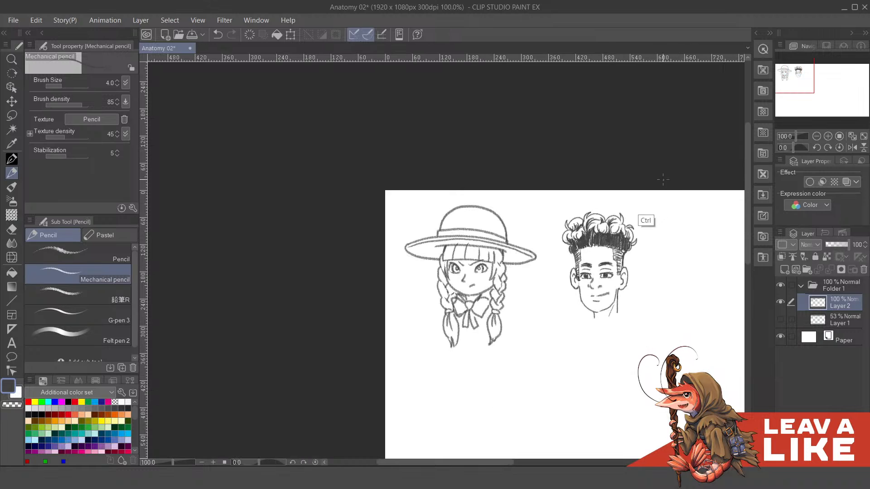
key(ctrl+plus)
key(ctrl+plus)
key(ctrl+plus)
key(ctrl+plus)
drag(524, 279, 627, 256)
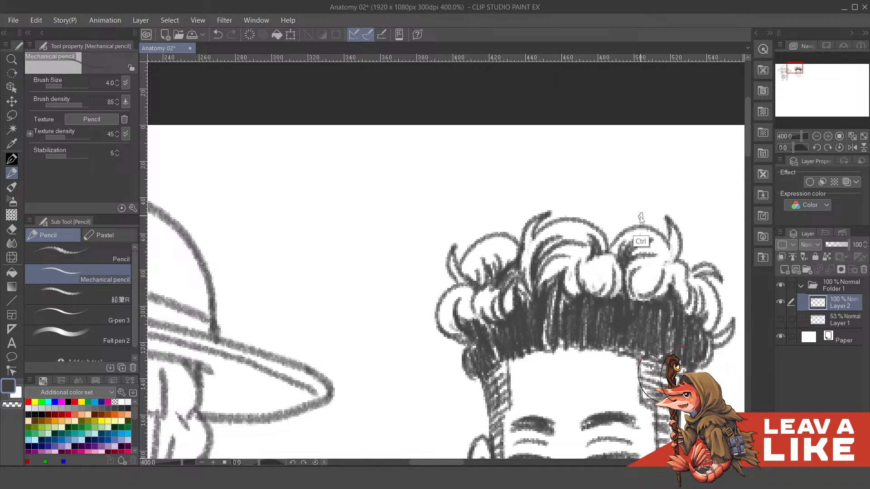
- Examine the second head's curly hair from a distance and up close
key(ctrl+minus)
key(ctrl+minus)
key(ctrl+minus)
key(ctrl+minus)
key(ctrl+plus)
key(ctrl+plus)
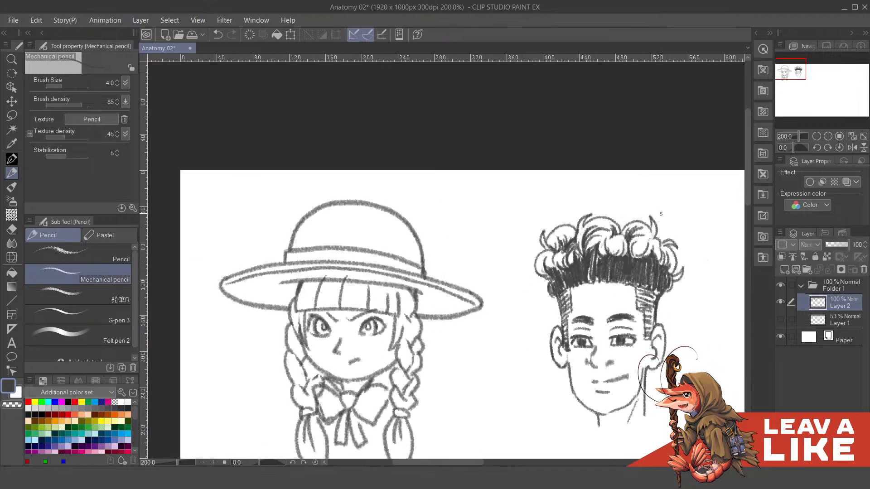
key(ctrl+minus)
key(ctrl+minus)
key(ctrl+minus)
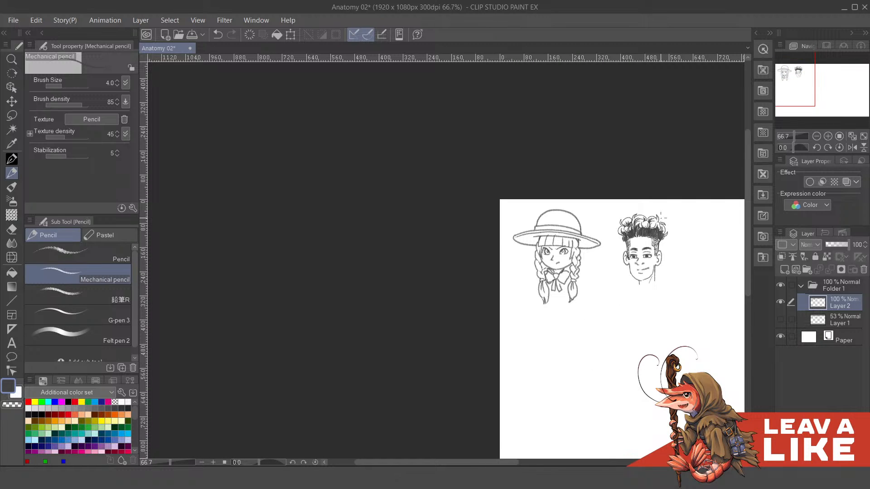
- Add short strand strokes to the curls on the right side of the second head's hair
key(ctrl+plus)
key(ctrl+plus)
key(ctrl+plus)
drag(657, 249, 654, 262)
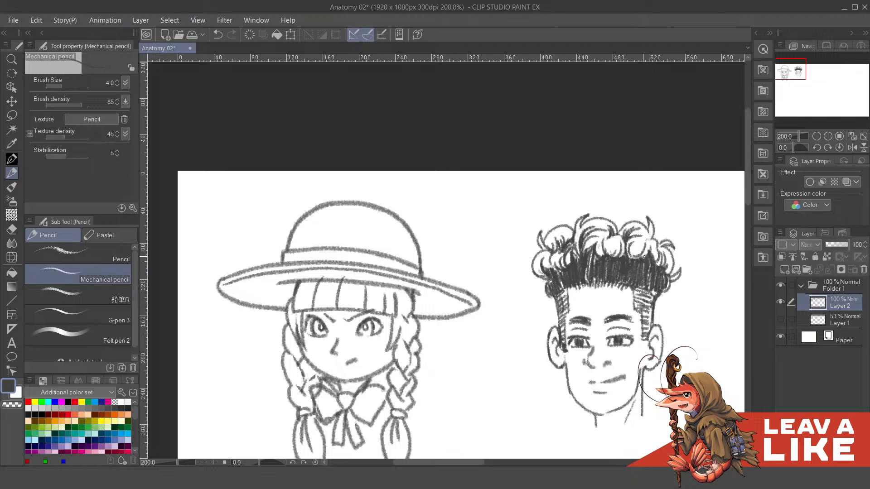
scroll(671, 221, down, 4)
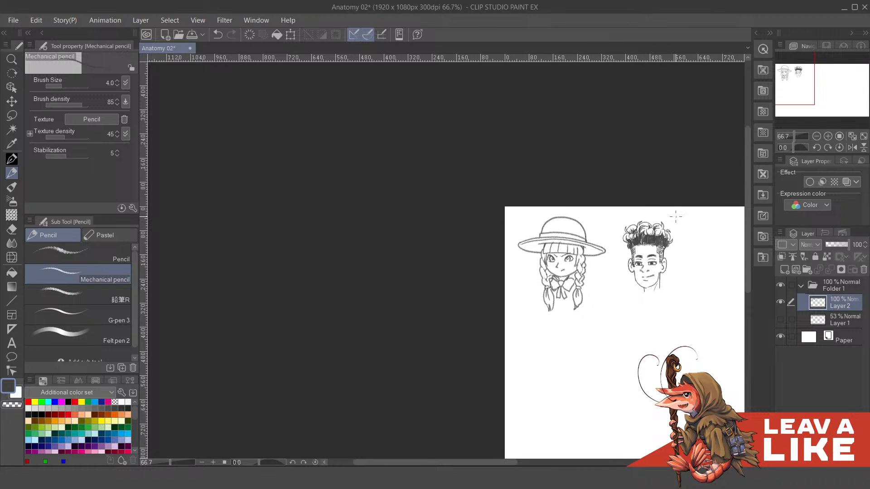
scroll(520, 257, up, 4)
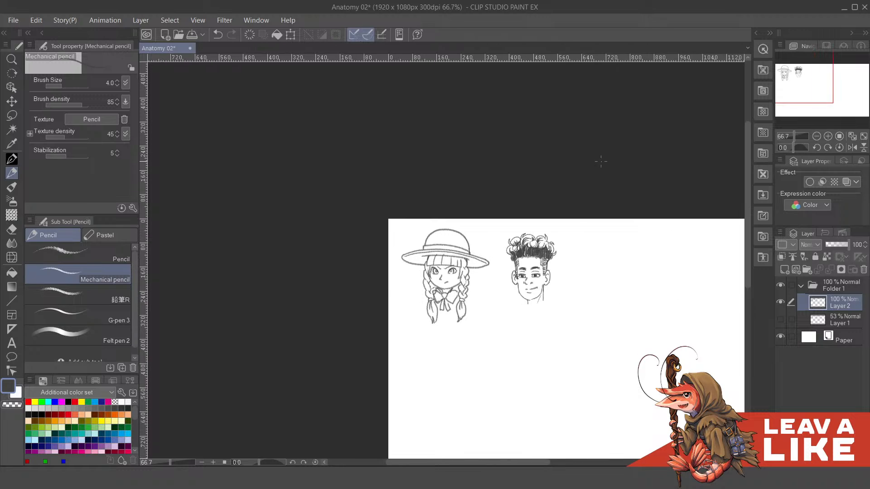
scroll(519, 257, up, 2)
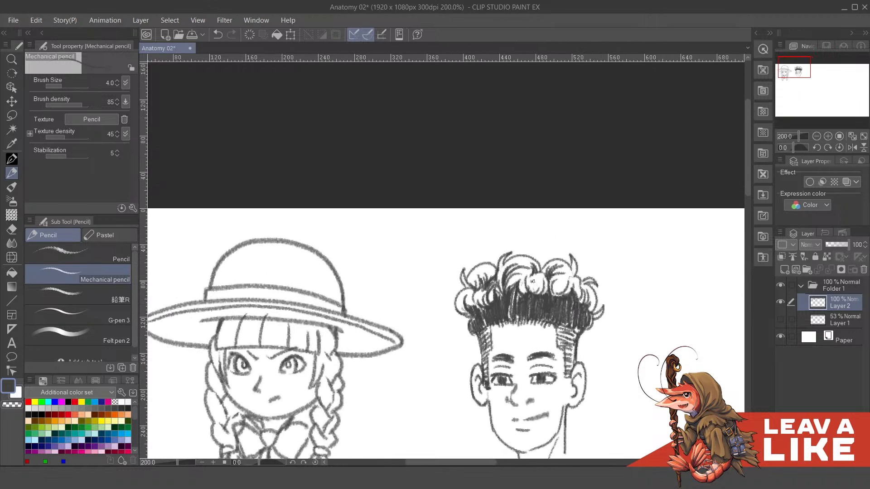
- Extend the dark shading up between the central and right curls of the second head's hair, undoing a faulty stroke
mouse_move(532, 276)
mouse_down()
mouse_move(535, 300)
mouse_move(540, 276)
mouse_move(557, 295)
mouse_up()
drag(569, 276, 560, 297)
mouse_move(570, 278)
mouse_down()
mouse_move(563, 296)
mouse_move(534, 289)
mouse_move(549, 294)
mouse_up()
scroll(561, 288, left, 2)
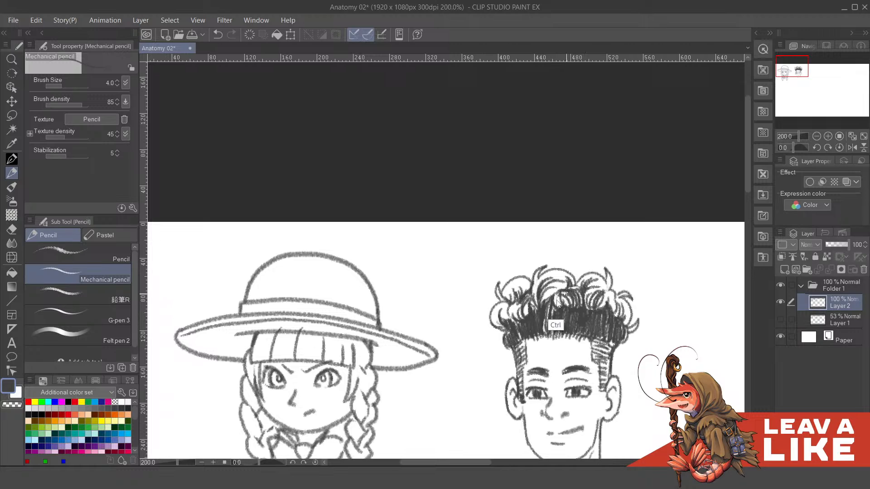
mouse_move(563, 297)
mouse_down()
mouse_move(570, 307)
mouse_move(570, 287)
mouse_move(576, 297)
mouse_move(613, 282)
mouse_up()
key(ctrl+z)
- Add fine strands to the second head's left and upper curls and check both heads at different zoom levels
scroll(602, 281, down, 1)
scroll(592, 281, down, 1)
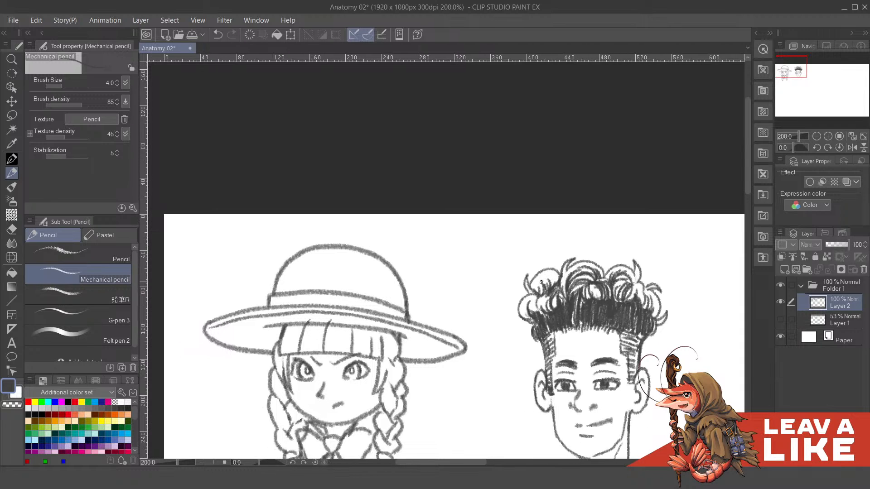
mouse_move(537, 284)
mouse_down()
mouse_move(566, 276)
mouse_move(543, 297)
mouse_up()
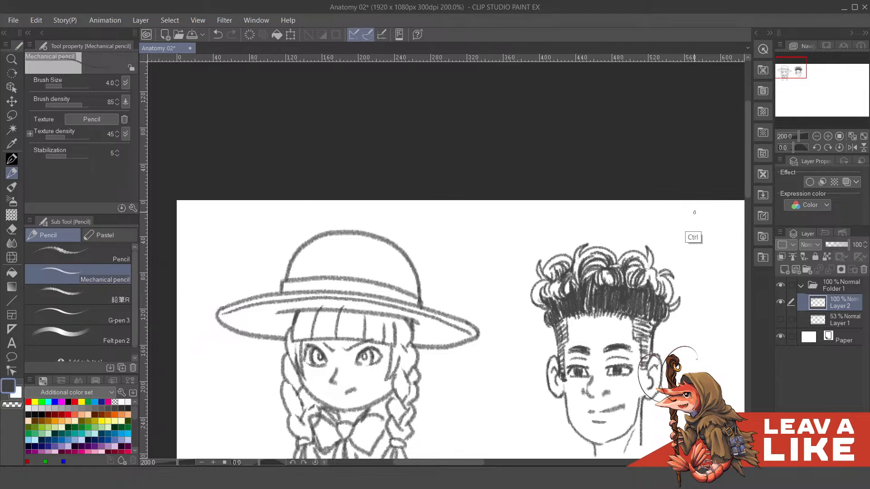
scroll(688, 227, down, 2)
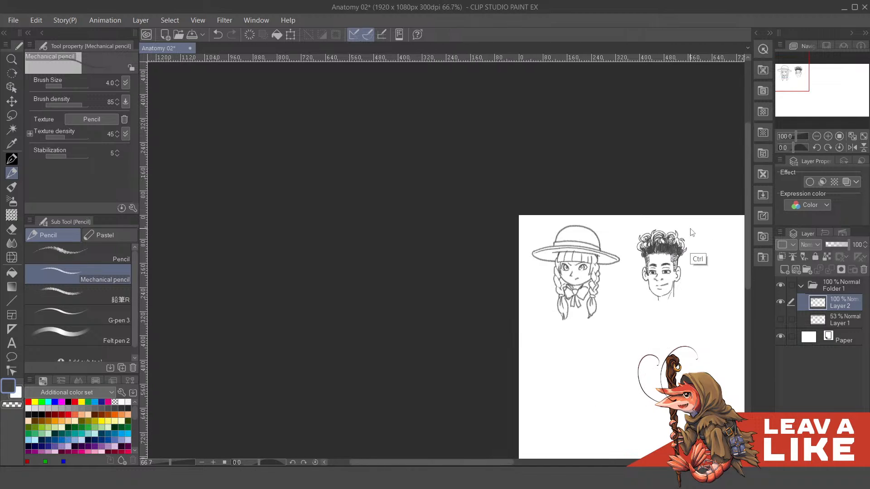
scroll(690, 227, down, 1)
scroll(692, 234, up, 3)
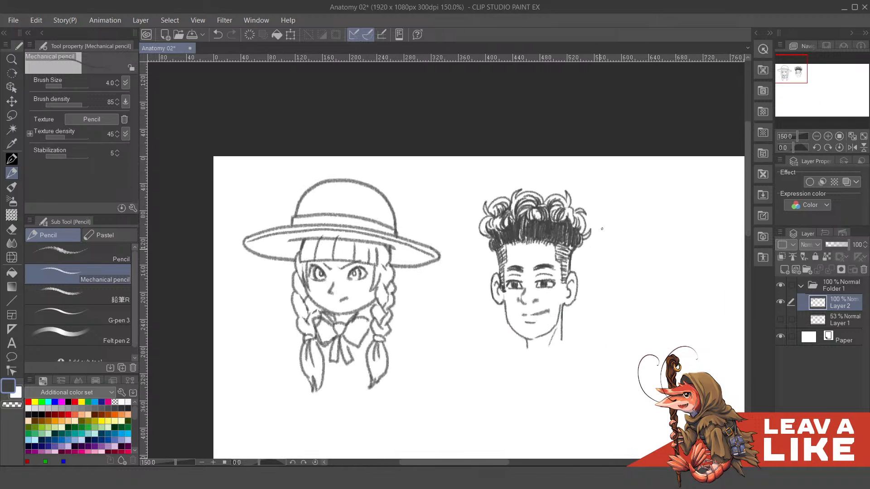
- Compare the two finished heads with and without Layer 1's rough forms, from a distance and up close
click(781, 319)
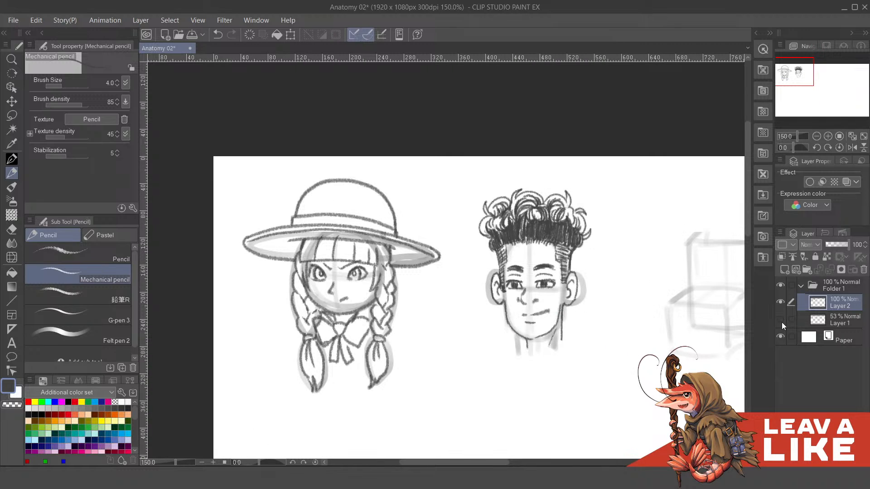
click(781, 319)
drag(725, 290, 758, 364)
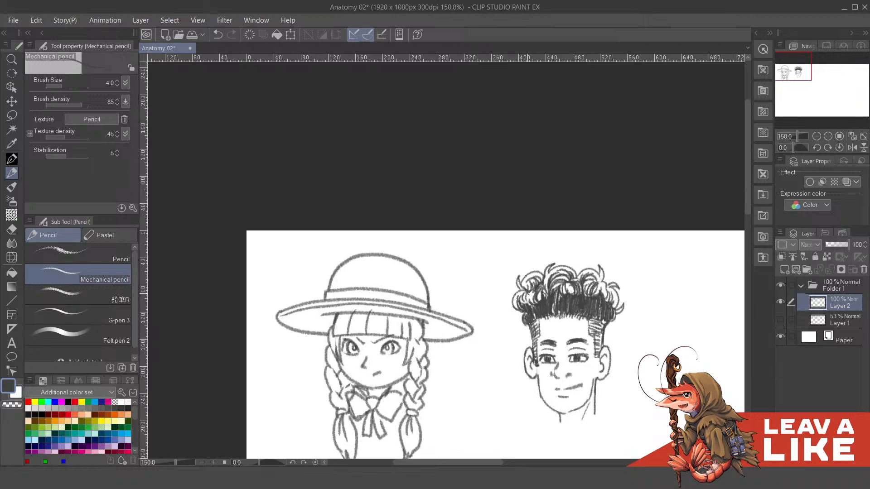
mouse_move(634, 294)
mouse_down()
mouse_move(620, 284)
mouse_move(598, 295)
mouse_up()
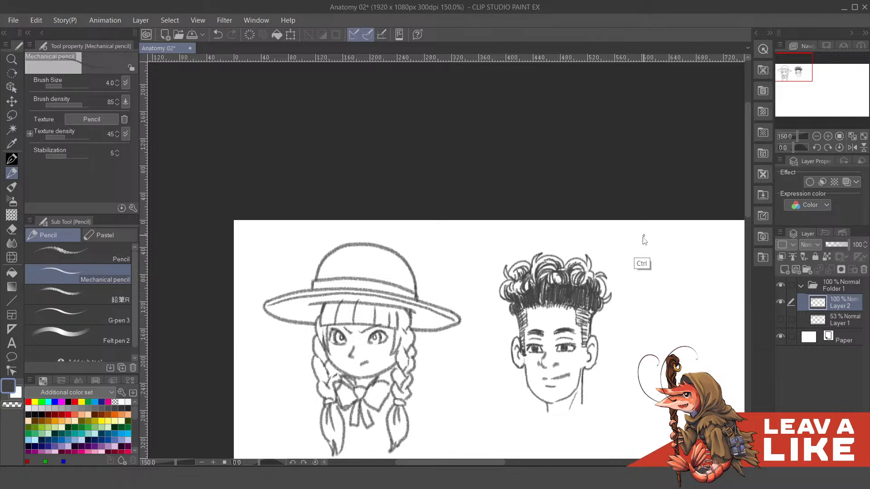
scroll(642, 239, down, 3)
drag(672, 306, 601, 258)
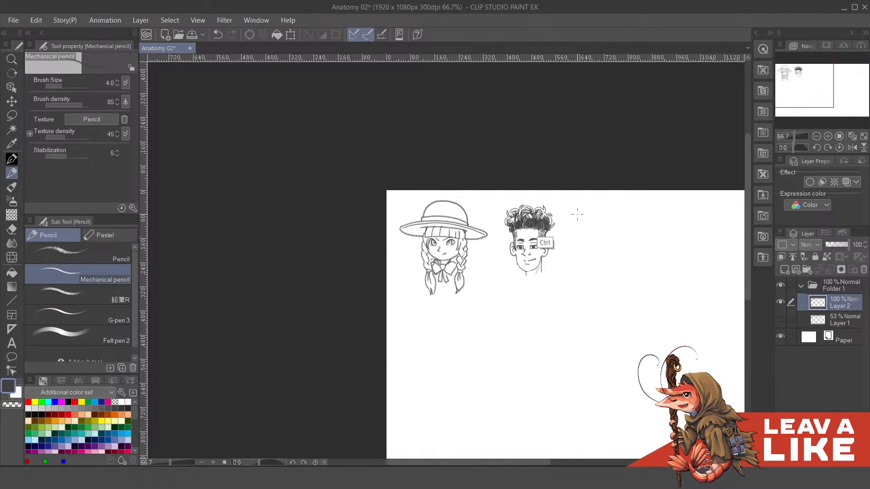
scroll(577, 210, up, 4)
drag(552, 308, 556, 309)
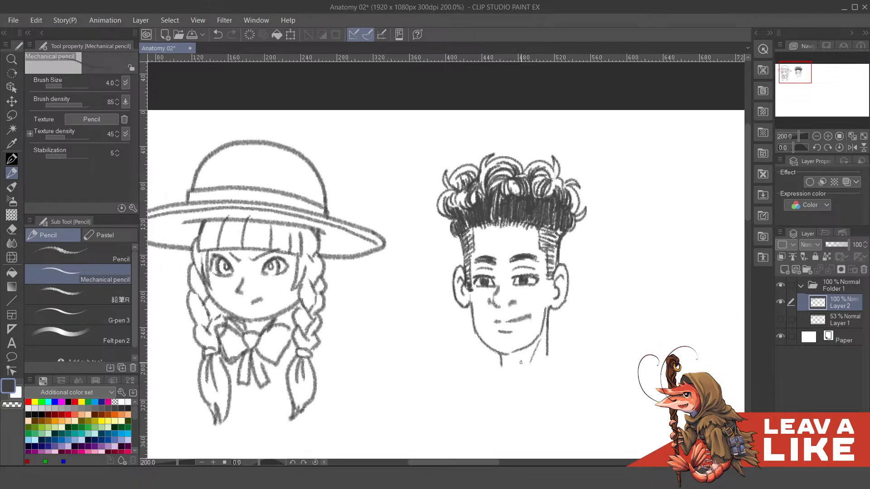
- Hatch shadows under the chin on both sides of the second head's neck
drag(520, 362, 545, 317)
drag(501, 353, 504, 365)
key(ctrl+minus)
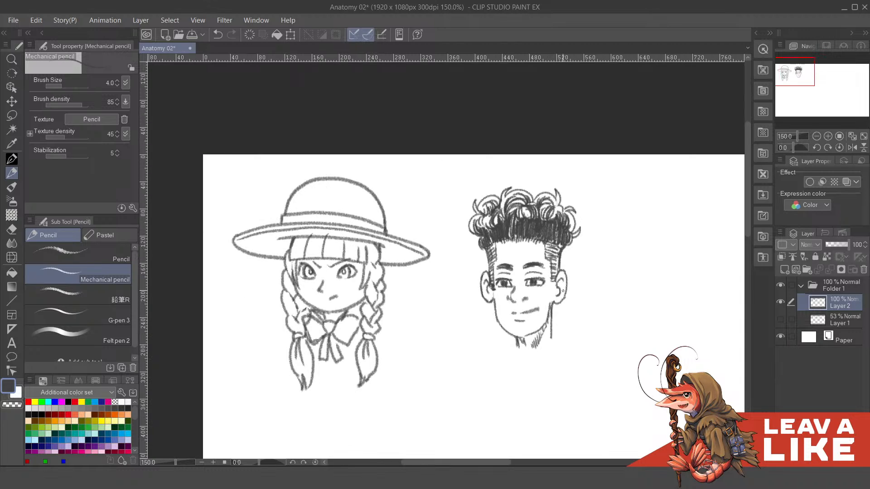
key(ctrl+plus)
drag(481, 300, 495, 312)
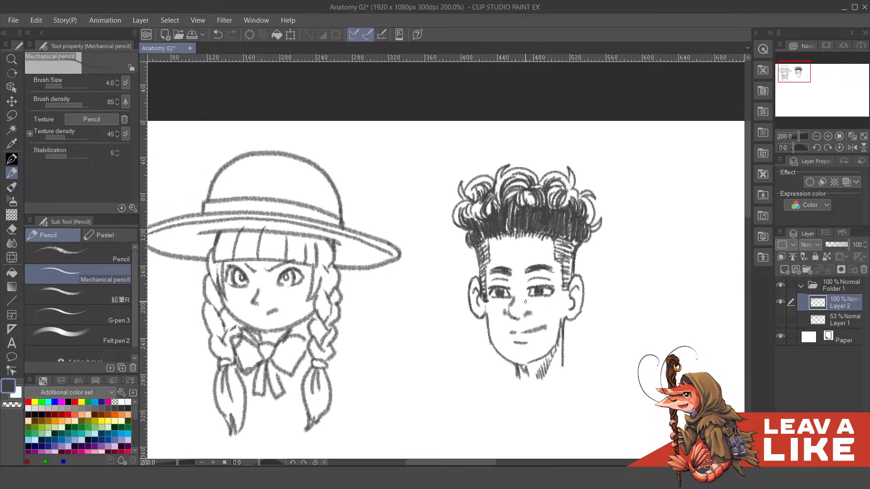
- Show Layer 1's construction sketch again to work on the box-shaped third head
scroll(623, 259, down, 3)
drag(674, 342, 543, 331)
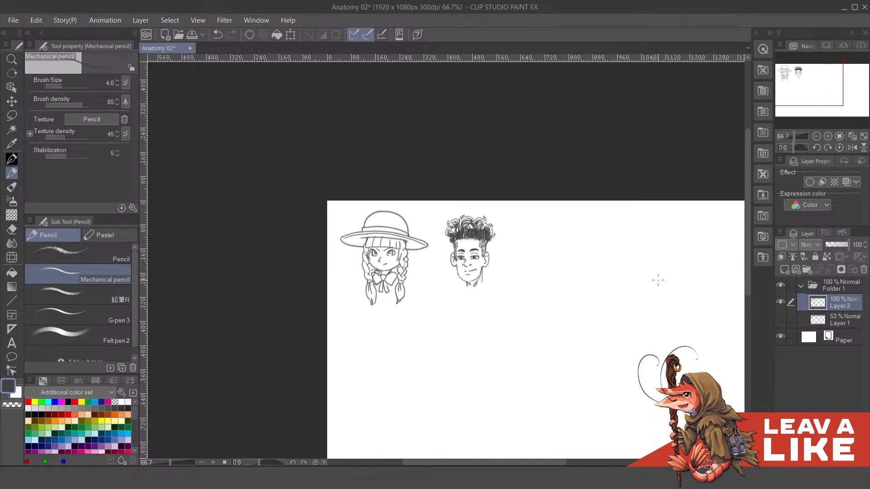
click(781, 320)
drag(662, 331, 622, 342)
scroll(514, 284, up, 2)
scroll(514, 284, up, 1)
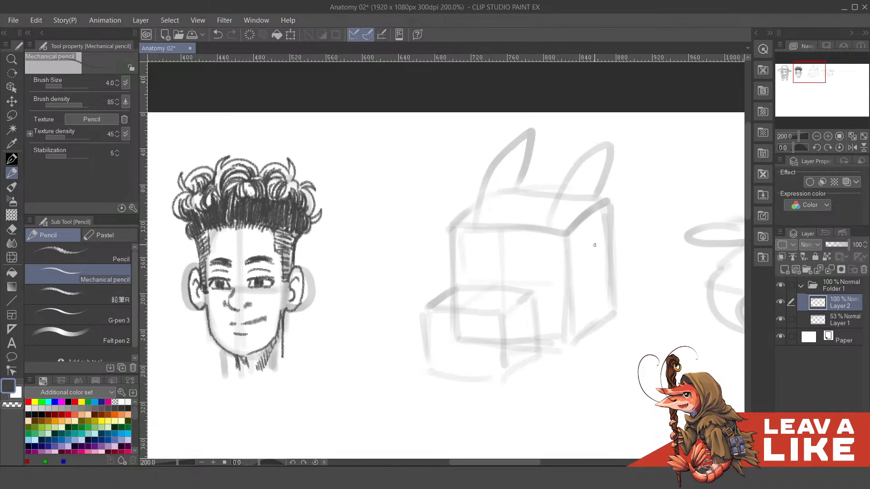
drag(529, 264, 550, 276)
drag(617, 253, 650, 238)
- Set the Mechanical pencil's brush size to 6 and draw the front edge and wavy mouth line of the third head's snout
drag(481, 358, 490, 314)
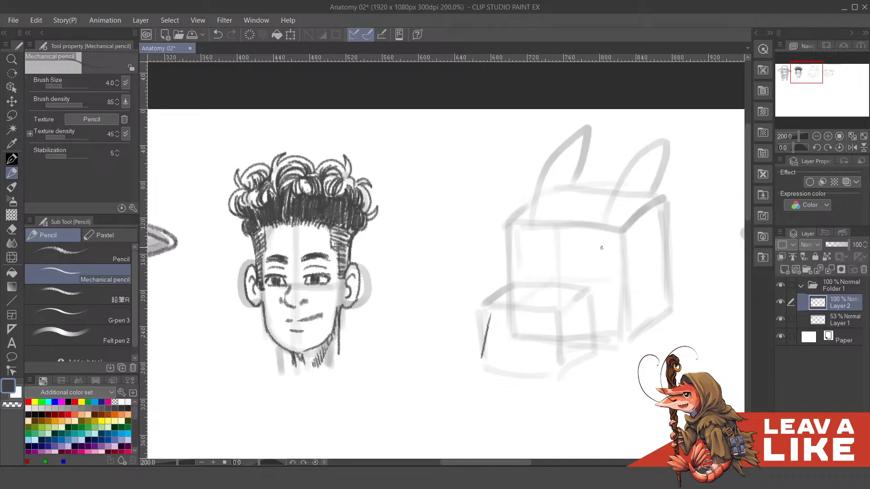
key(ctrl+z)
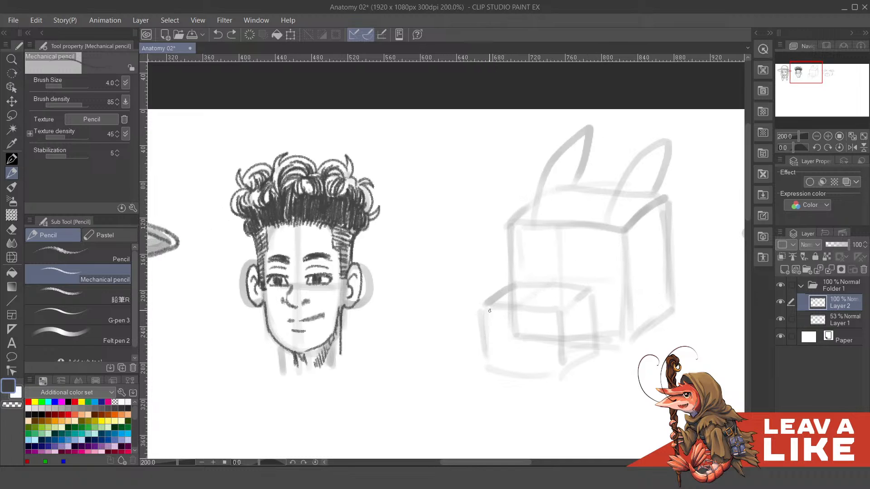
drag(621, 248, 553, 268)
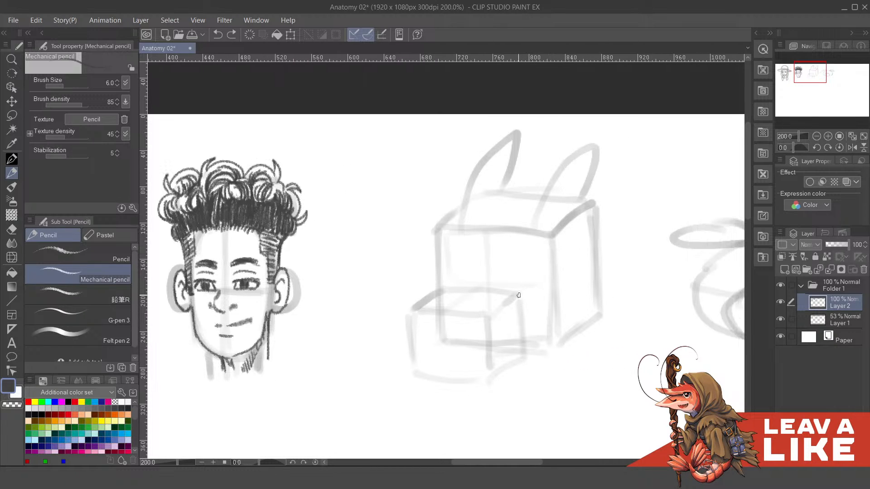
drag(421, 310, 413, 355)
drag(466, 311, 507, 289)
mouse_move(455, 328)
mouse_down()
mouse_move(488, 354)
mouse_move(535, 320)
mouse_move(574, 308)
mouse_up()
key(ctrl+z)
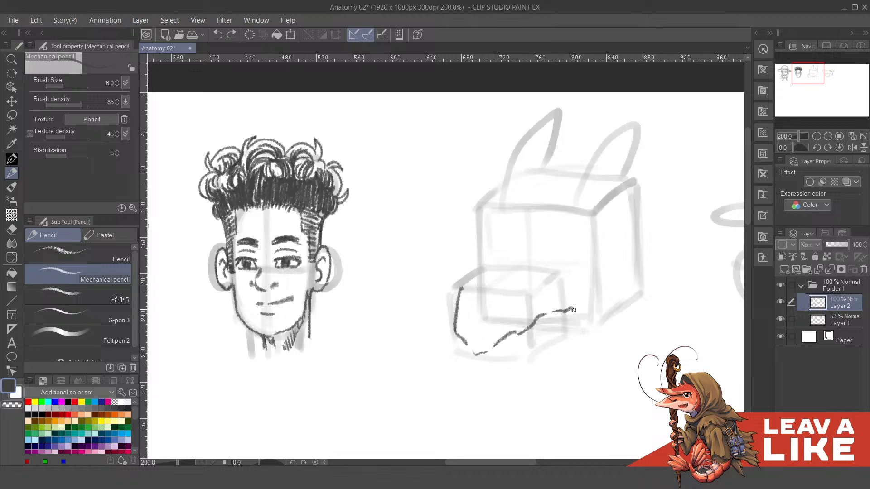
- Draw a rounded cheek curve at the back end of the third head's mouth line, undoing faulty strokes
mouse_move(572, 270)
mouse_down()
mouse_move(592, 287)
mouse_move(591, 304)
mouse_move(580, 320)
mouse_move(566, 304)
mouse_move(584, 313)
mouse_up()
key(ctrl+z)
key(ctrl+z)
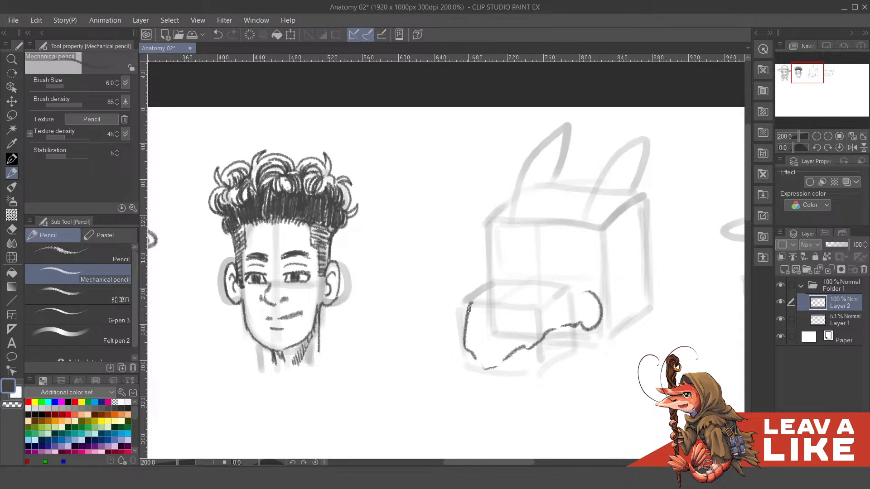
- Draw the two nostrils and the bumpy top contour of the third head's snout, undoing faulty strokes
drag(469, 306, 485, 283)
key(ctrl+z)
mouse_move(468, 312)
mouse_down()
mouse_move(480, 284)
mouse_move(491, 287)
mouse_move(480, 292)
mouse_move(510, 294)
mouse_move(495, 306)
mouse_up()
key(ctrl+z)
key(ctrl+z)
drag(544, 265, 553, 271)
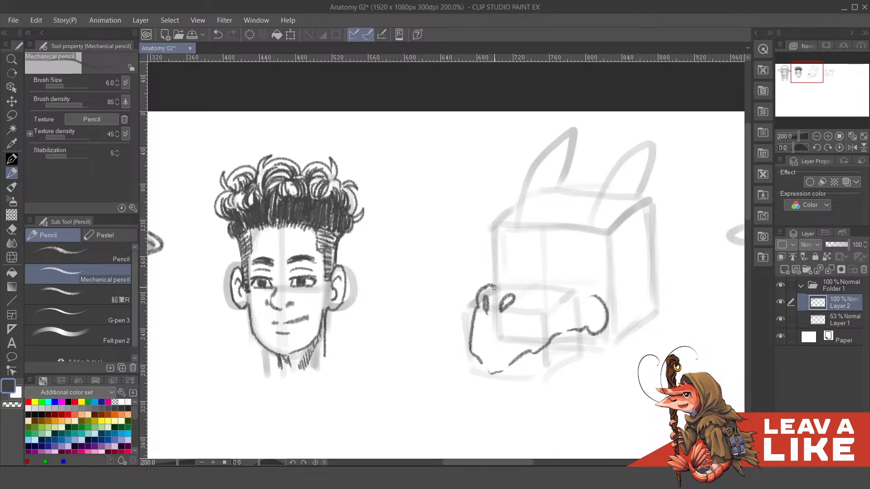
mouse_move(493, 286)
mouse_down()
mouse_move(506, 274)
mouse_move(562, 274)
mouse_up()
drag(533, 245, 530, 260)
mouse_move(616, 250)
mouse_down()
mouse_move(624, 187)
mouse_move(607, 253)
mouse_up()
- Compare the third head's new snout lines with the two finished heads
scroll(608, 252, down, 3)
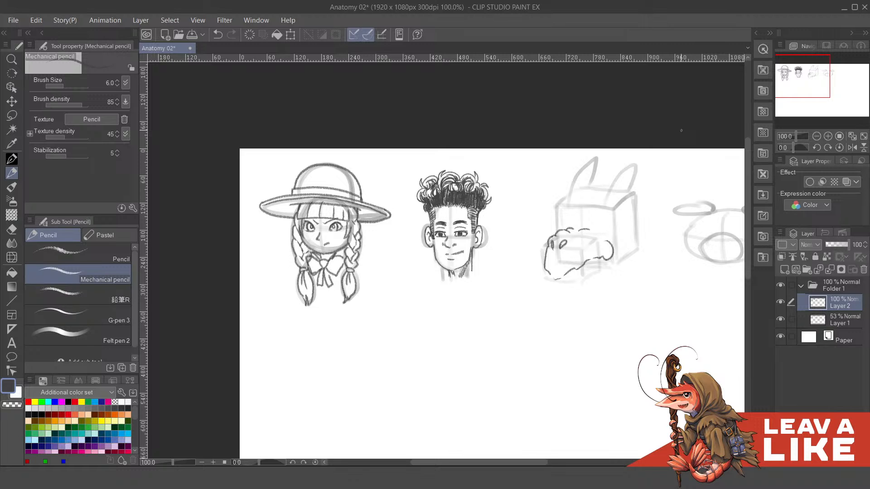
drag(521, 141, 534, 82)
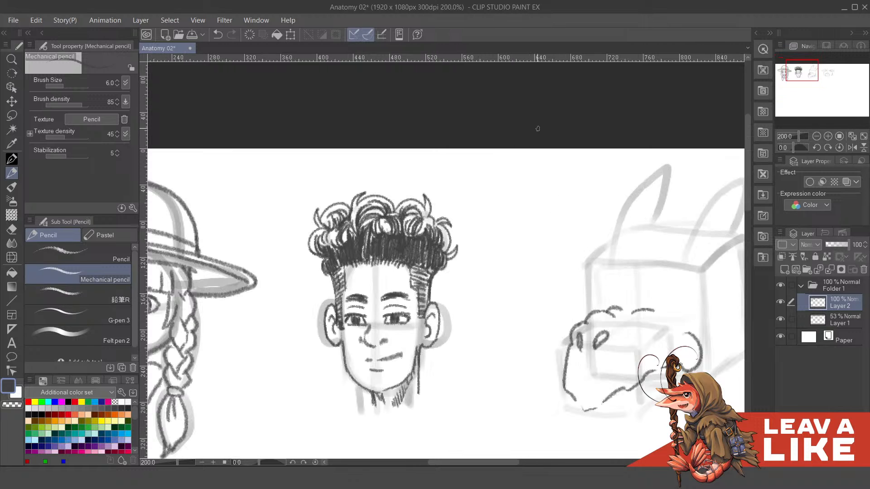
drag(466, 197, 544, 212)
drag(450, 275, 455, 283)
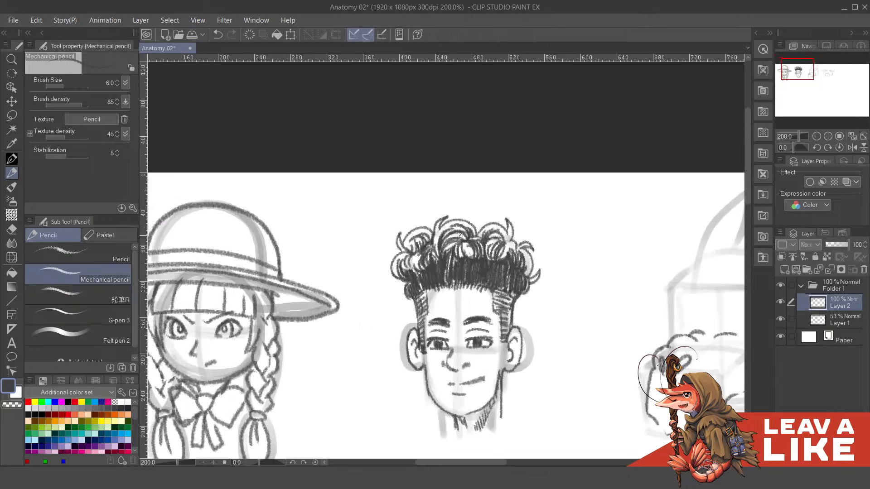
drag(690, 175, 523, 140)
mouse_move(620, 195)
mouse_down()
mouse_move(583, 214)
mouse_move(581, 204)
mouse_up()
mouse_move(483, 280)
mouse_down()
mouse_move(494, 296)
mouse_move(476, 299)
mouse_move(517, 289)
mouse_move(504, 272)
mouse_move(519, 262)
mouse_up()
key(ctrl+z)
key(ctrl+z)
key(ctrl+z)
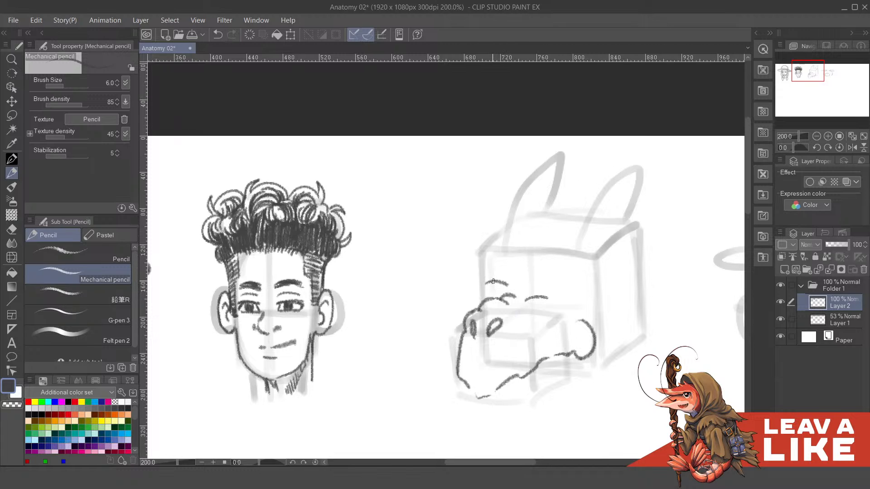
key(ctrl+z)
drag(561, 234, 500, 208)
mouse_move(477, 256)
mouse_down()
mouse_move(517, 255)
mouse_move(495, 264)
mouse_move(520, 265)
mouse_up()
key(ctrl+z)
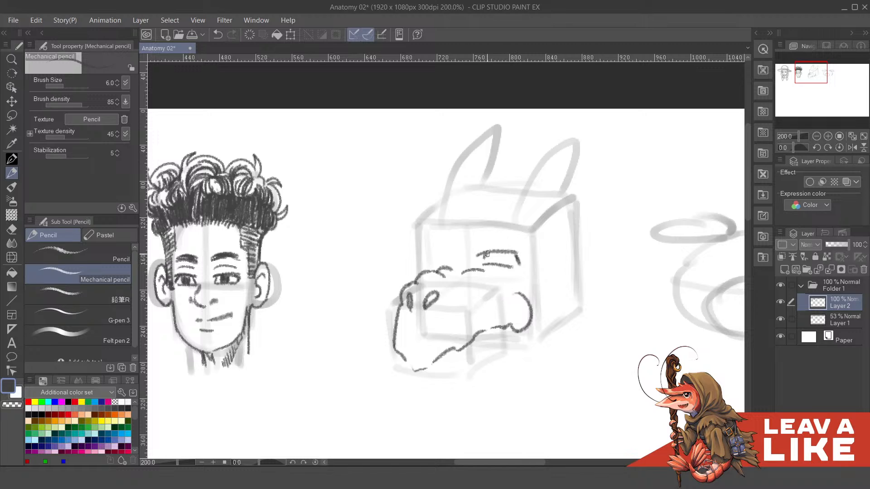
drag(527, 229, 529, 233)
drag(489, 271, 516, 277)
key(ctrl+z)
key(ctrl+z)
key(ctrl+z)
key(ctrl+z)
key(ctrl+z)
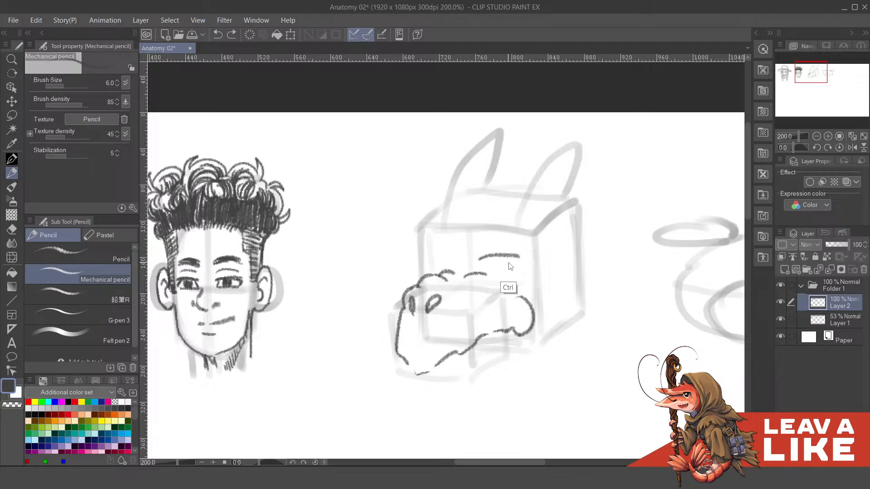
- Sketch two round eyeballs above the third head's snout on Layer 1, redoing faulty circles
click(830, 320)
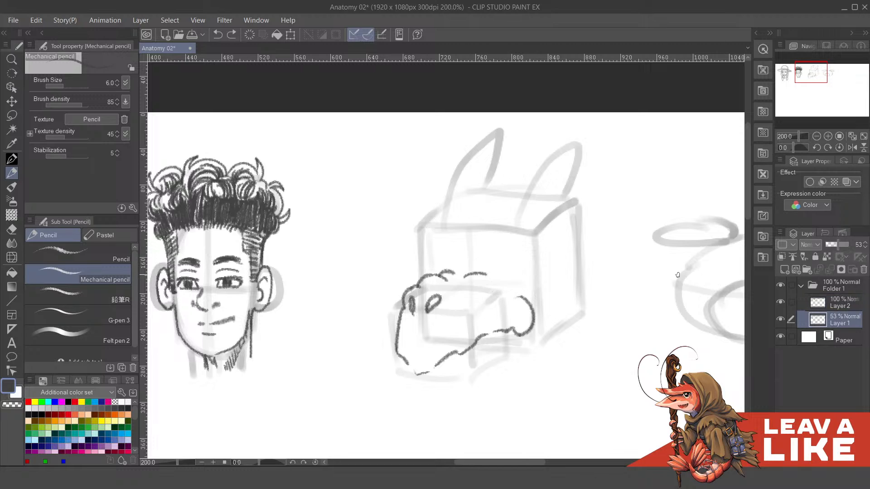
mouse_move(486, 251)
mouse_down()
mouse_move(526, 250)
mouse_move(506, 264)
mouse_move(490, 246)
mouse_move(518, 282)
mouse_up()
key(ctrl+z)
mouse_move(486, 254)
mouse_down()
mouse_move(523, 273)
mouse_move(518, 283)
mouse_up()
key(ctrl+z)
mouse_move(443, 244)
mouse_down()
mouse_move(449, 264)
mouse_move(450, 241)
mouse_move(428, 273)
mouse_up()
key(ctrl+z)
drag(542, 218, 539, 206)
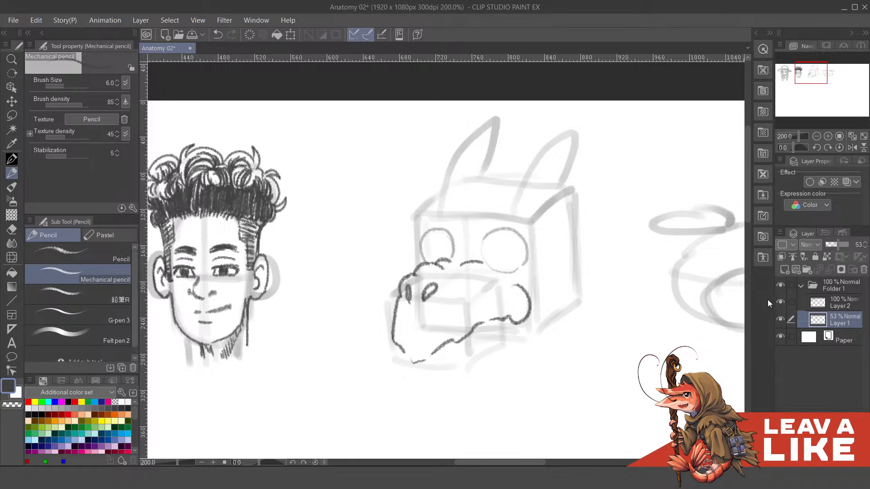
- Draw the third head's half-closed eyelids and the curved lines under both eyes on Layer 2
click(826, 309)
mouse_move(515, 260)
mouse_down()
mouse_move(534, 280)
mouse_move(520, 270)
mouse_move(530, 272)
mouse_move(502, 268)
mouse_move(538, 270)
mouse_up()
key(ctrl+z)
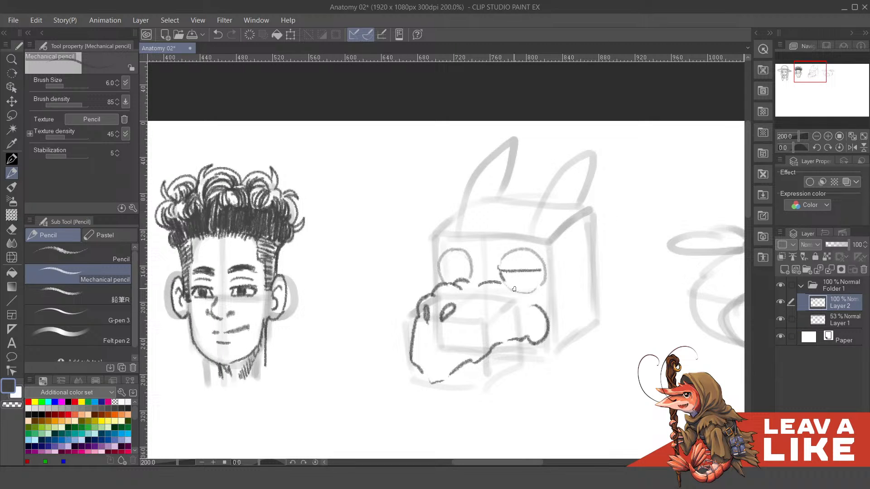
mouse_move(505, 280)
mouse_down()
mouse_move(540, 278)
mouse_move(511, 290)
mouse_move(544, 276)
mouse_up()
key(ctrl+z)
mouse_move(447, 261)
mouse_down()
mouse_move(458, 275)
mouse_move(473, 272)
mouse_move(469, 286)
mouse_up()
key(ctrl+z)
key(ctrl+z)
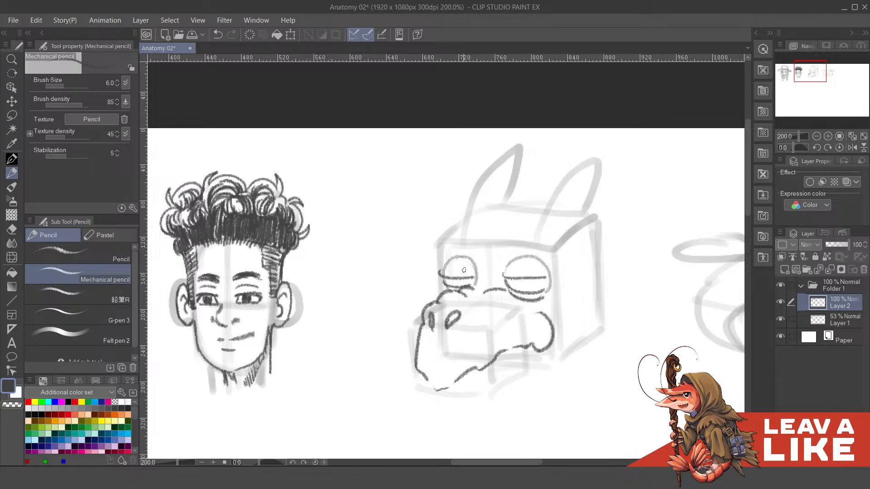
- Darken the narrow strips beneath both of the third head's heavy eyelids, undoing a faulty stroke
scroll(502, 270, up, 1)
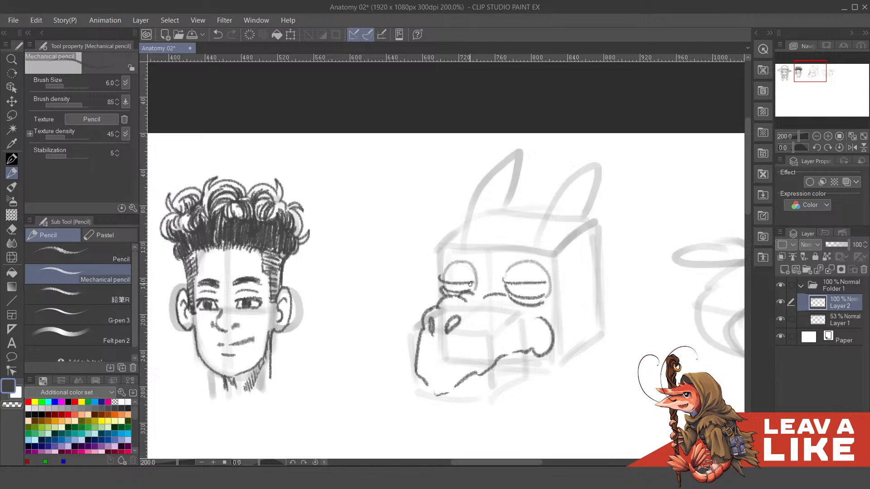
scroll(512, 271, down, 2)
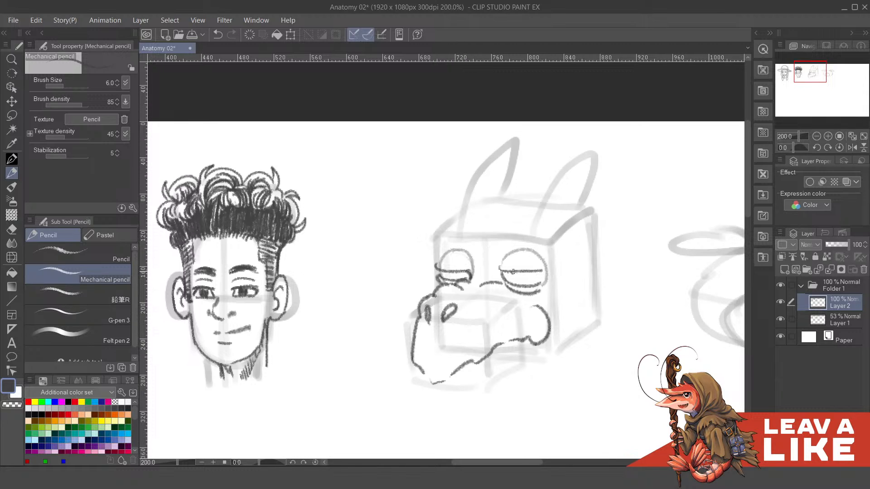
mouse_move(502, 270)
mouse_down()
mouse_move(540, 264)
mouse_move(546, 277)
mouse_up()
key(ctrl+z)
- Outline the third head's lower jaw from the snout tip back below the cheek, redoing faulty strokes
drag(508, 263, 513, 198)
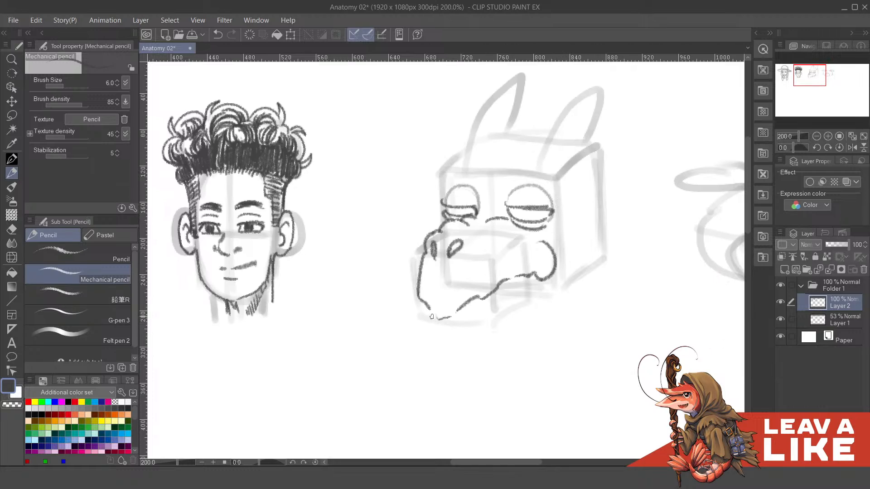
mouse_move(426, 312)
mouse_down()
mouse_move(436, 332)
mouse_move(474, 336)
mouse_up()
key(ctrl+z)
key(ctrl+z)
key(ctrl+z)
mouse_move(426, 310)
mouse_down()
mouse_move(446, 339)
mouse_move(477, 340)
mouse_move(540, 302)
mouse_up()
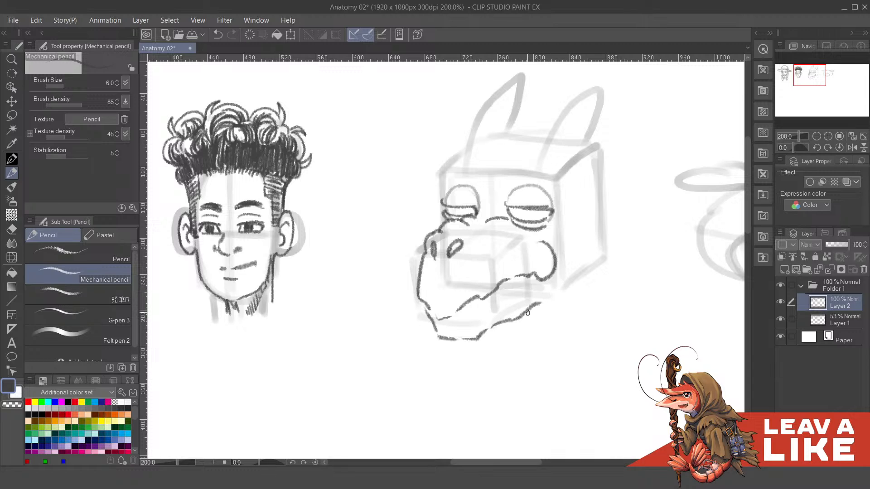
- Draw pointed teeth along the third head's mouth line, undoing faulty strokes
mouse_move(490, 325)
mouse_down()
mouse_move(549, 293)
mouse_move(548, 301)
mouse_move(502, 296)
mouse_move(516, 285)
mouse_move(498, 297)
mouse_move(515, 281)
mouse_move(500, 299)
mouse_move(500, 290)
mouse_move(511, 317)
mouse_move(511, 300)
mouse_move(478, 320)
mouse_move(486, 331)
mouse_move(494, 313)
mouse_move(457, 334)
mouse_move(465, 317)
mouse_up()
key(ctrl+z)
key(ctrl+z)
key(ctrl+z)
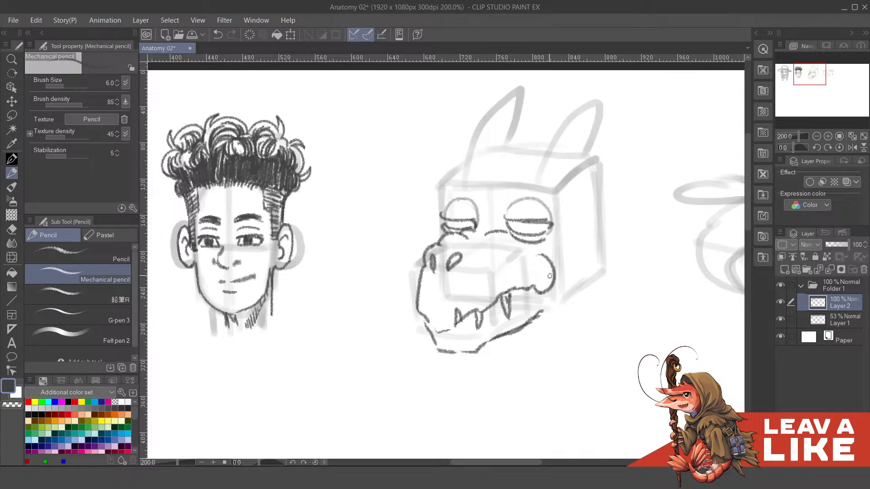
- Add a tooth near the third head's mouth corner and erase overlapping lines around the back teeth
mouse_move(530, 288)
mouse_down()
mouse_move(528, 273)
mouse_move(534, 282)
mouse_up()
key(c)
mouse_move(504, 295)
mouse_down()
mouse_move(510, 289)
mouse_move(508, 309)
mouse_move(508, 286)
mouse_up()
key(c)
key(c)
key(c)
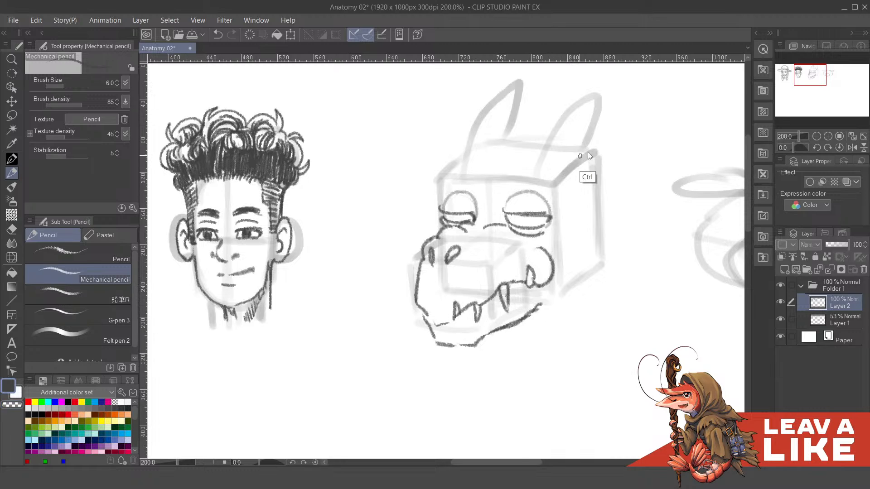
- Draw a tusk at the front of the third head's snout and extend the mouth line to meet it
drag(586, 163, 613, 133)
drag(441, 274, 457, 295)
drag(497, 252, 502, 287)
drag(602, 240, 593, 249)
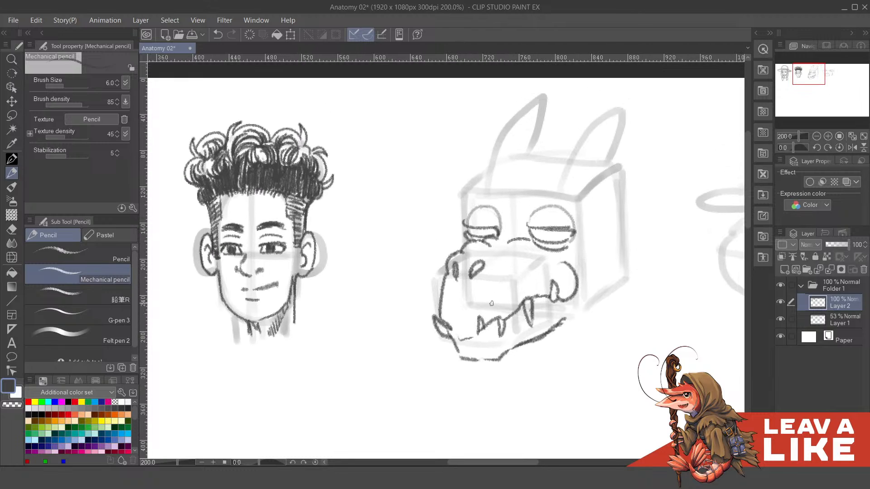
key(c)
key(c)
drag(587, 258, 575, 274)
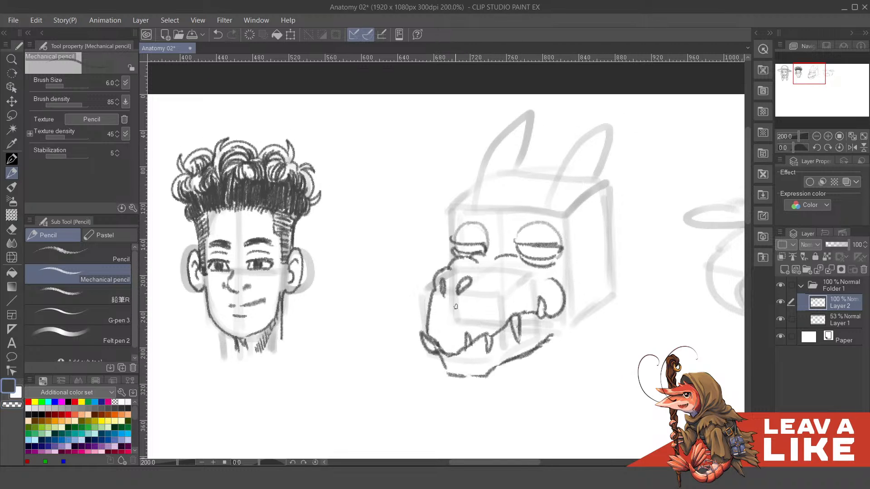
- Add a small stroke beside the third head's front tusk, undoing a faulty stroke
mouse_move(432, 352)
mouse_down()
mouse_move(437, 365)
mouse_move(429, 353)
mouse_up()
key(ctrl+z)
drag(550, 267, 551, 267)
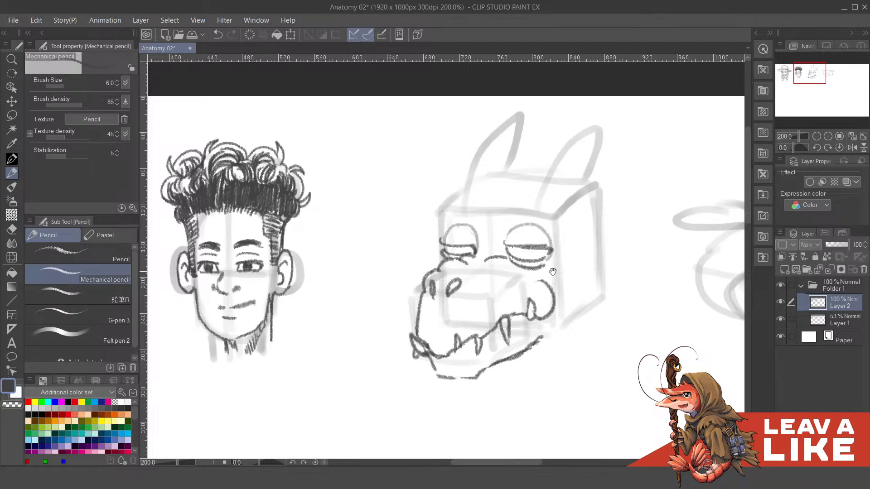
drag(475, 297, 550, 289)
key(ctrl+z)
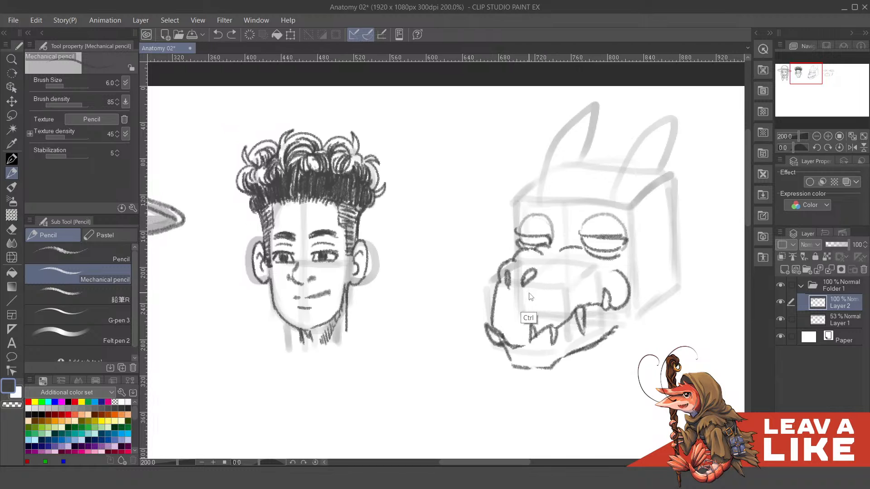
- Remove the third head's front tusk and rework the lines at the front edge of its snout
key(ctrl+z)
key(c)
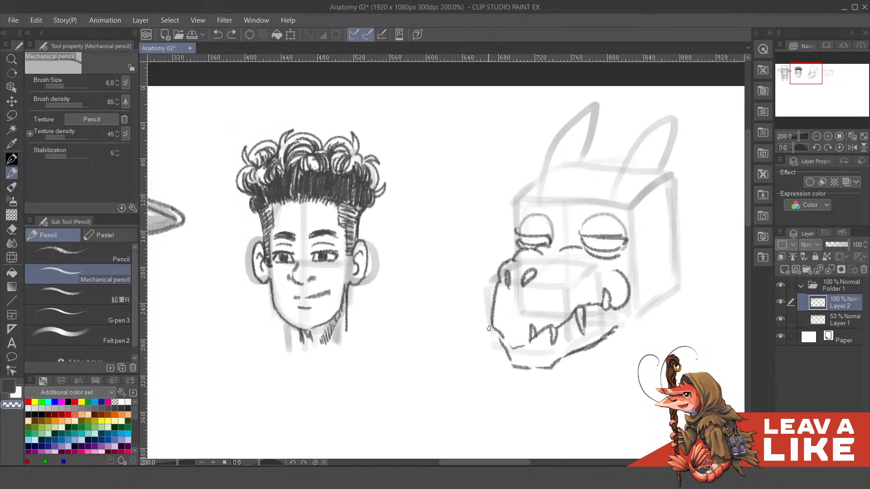
mouse_move(501, 336)
mouse_down()
mouse_move(491, 331)
mouse_move(511, 349)
mouse_move(484, 316)
mouse_up()
key(c)
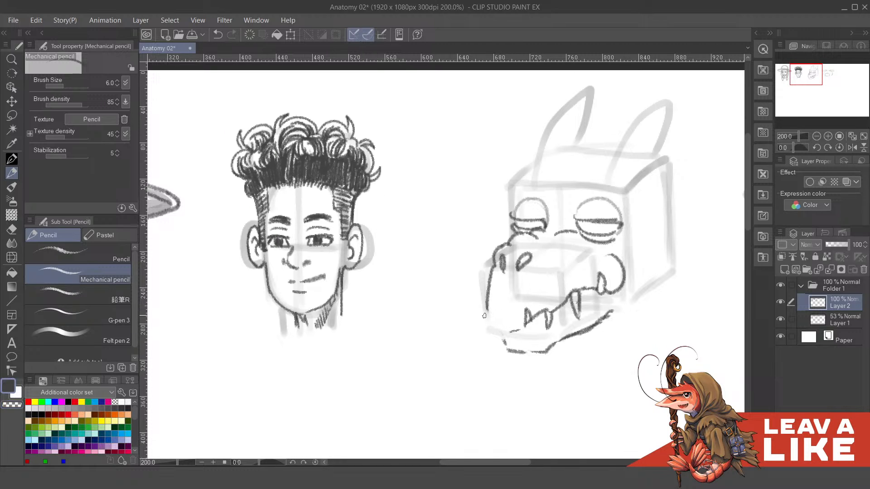
mouse_move(485, 283)
mouse_down()
mouse_move(489, 313)
mouse_move(510, 330)
mouse_move(489, 295)
mouse_move(498, 297)
mouse_move(485, 299)
mouse_move(502, 310)
mouse_move(484, 309)
mouse_up()
key(c)
key(c)
key(ctrl+z)
key(c)
key(c)
drag(536, 263, 536, 269)
- Draw a long curved tongue hanging out of the front of the third head's mouth
drag(480, 315, 450, 341)
drag(507, 338, 465, 360)
key(ctrl+z)
mouse_move(583, 280)
mouse_down()
mouse_move(568, 270)
mouse_move(580, 257)
mouse_up()
mouse_move(456, 310)
mouse_down()
mouse_move(441, 337)
mouse_move(483, 322)
mouse_move(513, 273)
mouse_up()
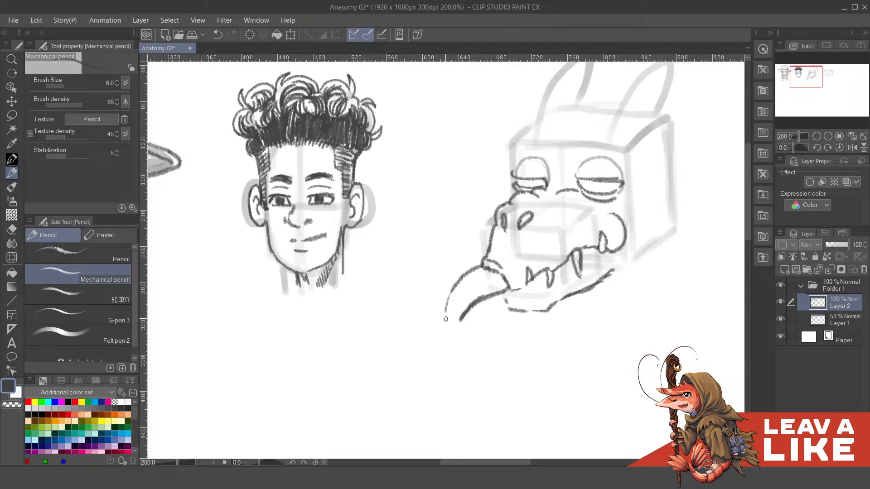
drag(593, 192, 594, 207)
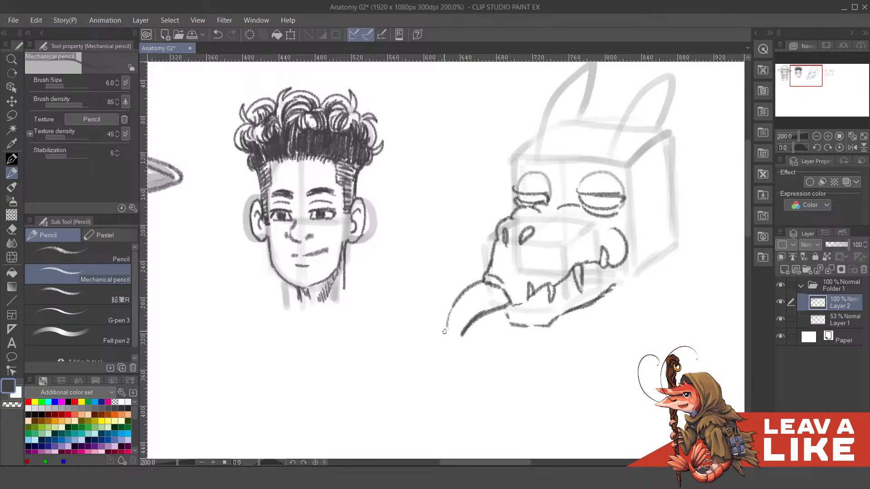
mouse_move(448, 332)
mouse_down()
mouse_move(452, 349)
mouse_move(462, 335)
mouse_up()
drag(470, 285, 453, 301)
drag(498, 286, 507, 264)
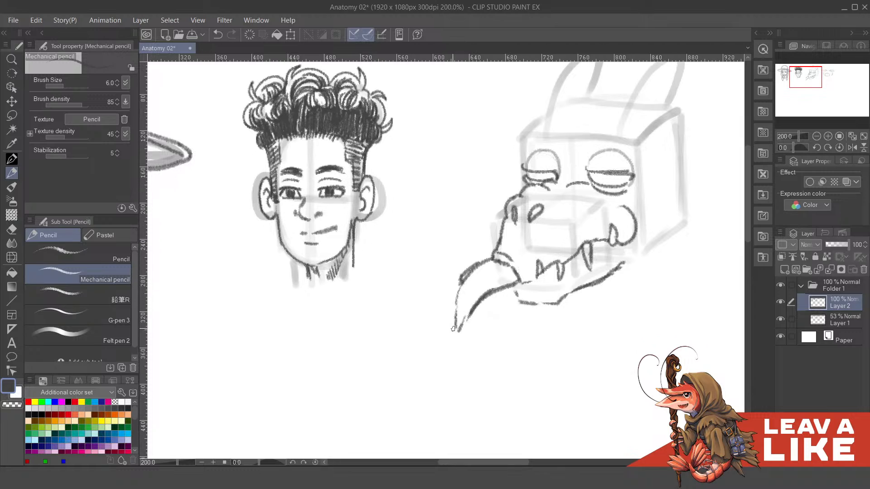
- Draw a forked tip with two pointed prongs at the end of the tongue, undoing faulty strokes
mouse_move(457, 320)
mouse_down()
mouse_move(448, 356)
mouse_move(458, 355)
mouse_up()
key(ctrl+z)
key(ctrl+z)
mouse_move(457, 320)
mouse_down()
mouse_move(425, 376)
mouse_move(448, 363)
mouse_move(459, 337)
mouse_move(427, 384)
mouse_move(459, 340)
mouse_move(484, 374)
mouse_up()
key(ctrl+z)
key(ctrl+z)
drag(459, 340, 480, 379)
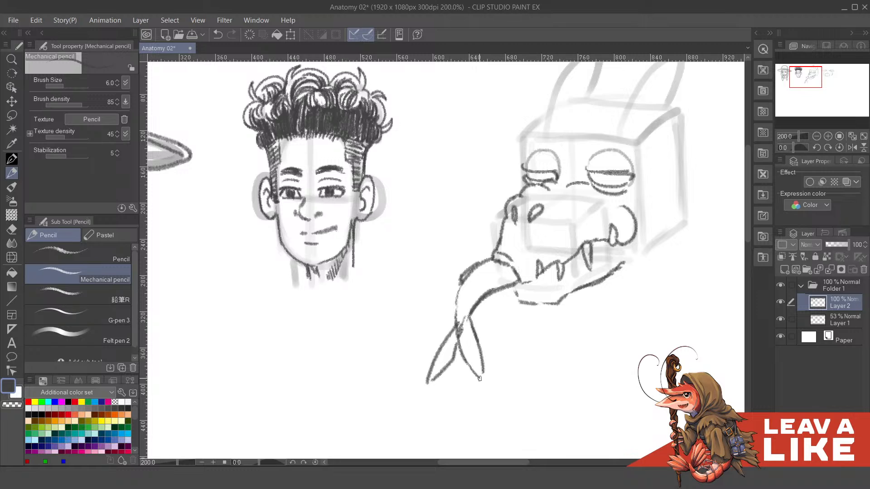
mouse_move(429, 384)
mouse_down()
mouse_move(459, 343)
mouse_move(462, 357)
mouse_up()
- Add a front tooth beside the tongue and draw pupils in the third head's half-closed eyes
drag(621, 162, 588, 177)
scroll(608, 101, down, 2)
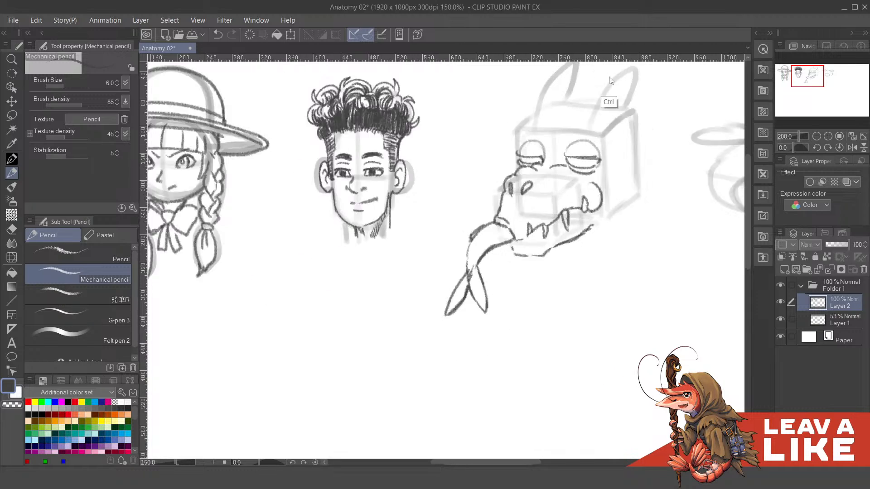
scroll(623, 169, up, 2)
mouse_move(493, 203)
mouse_down()
mouse_move(501, 346)
mouse_move(485, 325)
mouse_move(490, 341)
mouse_up()
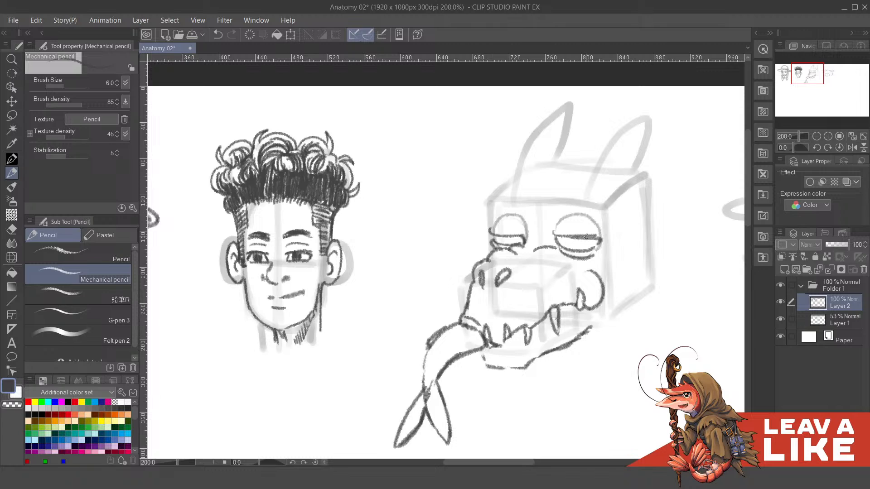
drag(629, 273, 611, 296)
drag(547, 260, 554, 273)
drag(483, 262, 484, 265)
scroll(597, 211, down, 2)
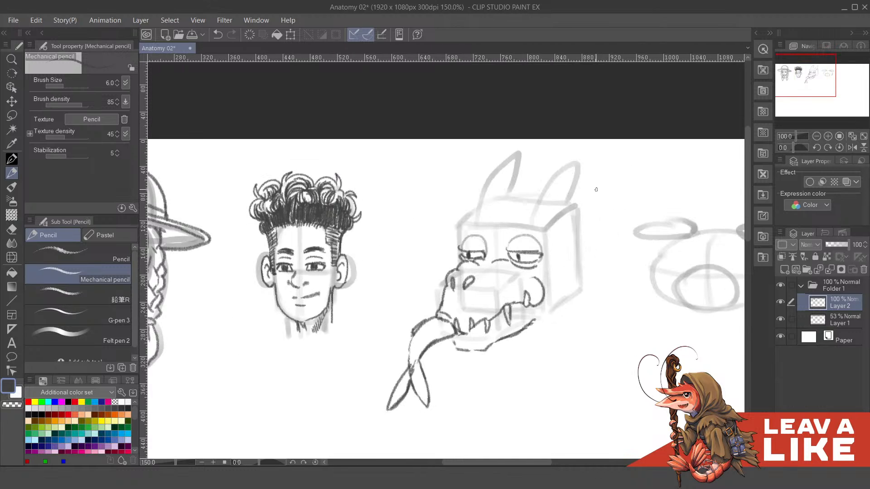
- Draw curved upper lids above the third head's eyes, undoing faulty strokes, and check the lines with Layer 1 hidden
drag(554, 197, 557, 229)
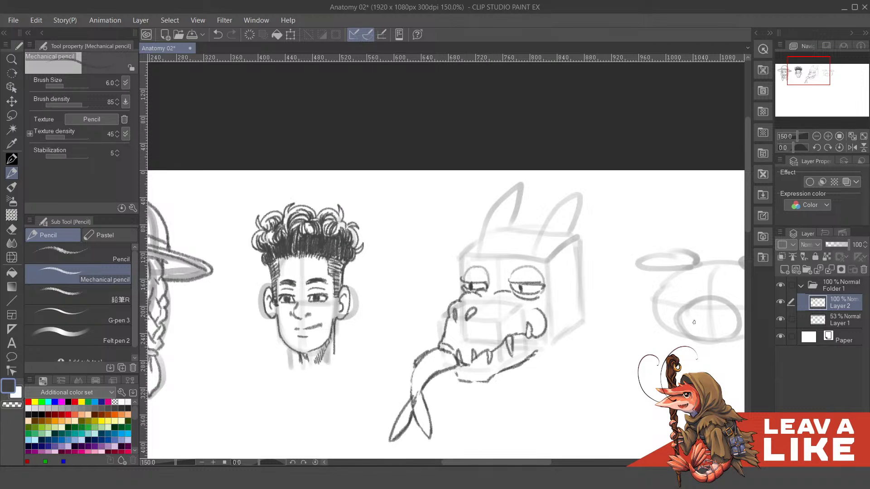
click(780, 322)
drag(518, 257, 525, 282)
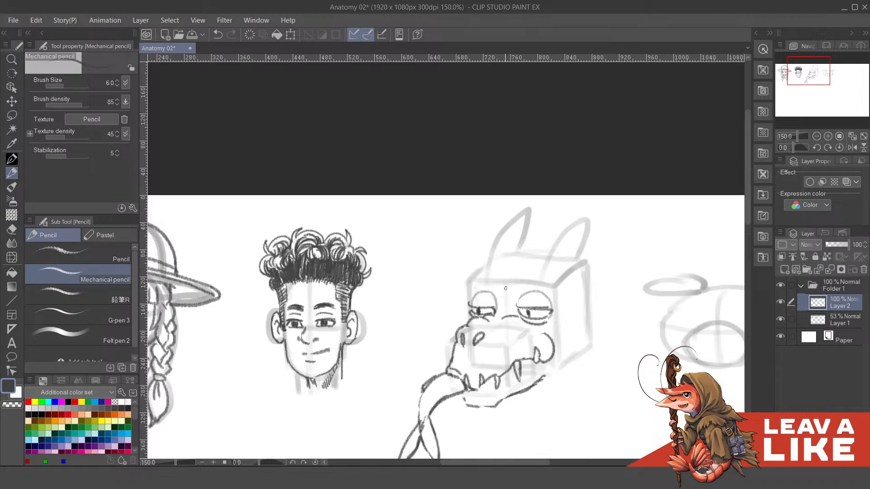
drag(472, 301, 541, 294)
key(ctrl+z)
key(ctrl+z)
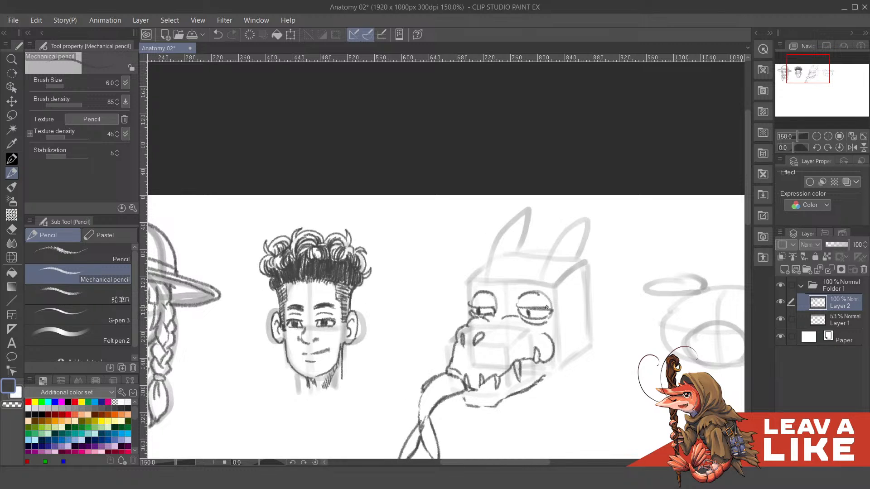
click(780, 319)
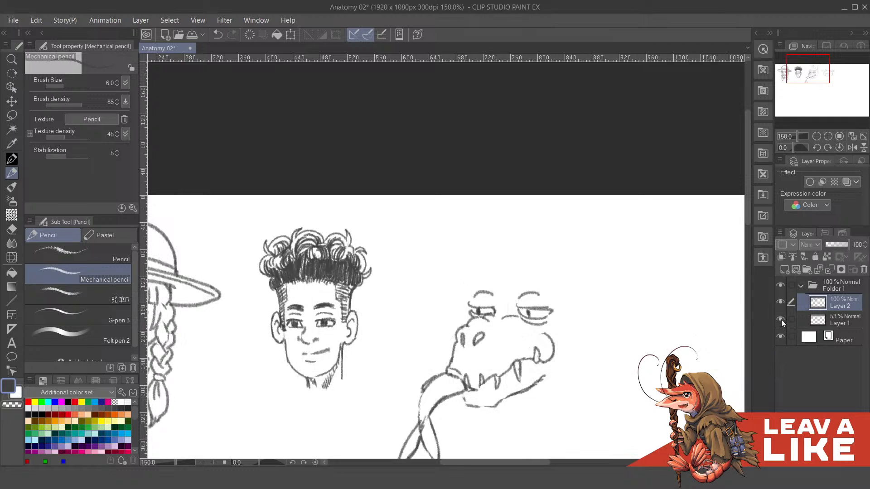
click(779, 318)
click(833, 324)
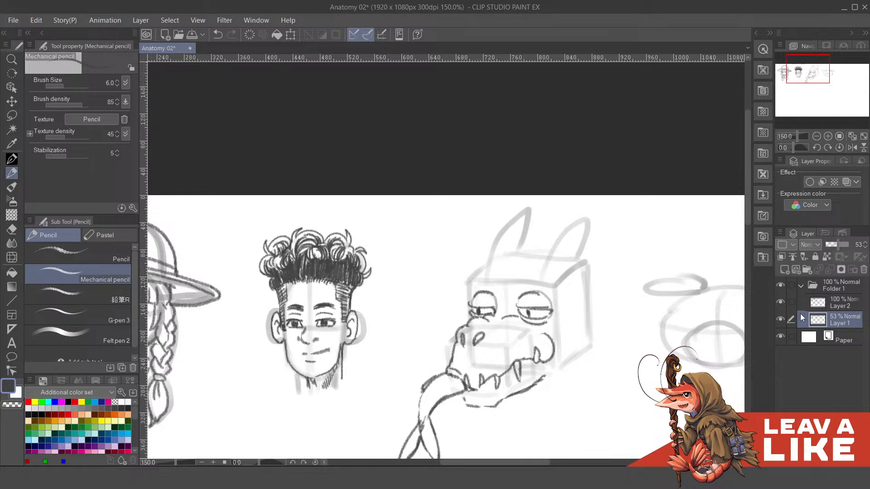
click(833, 304)
- Draw a brow ridge over the third head's near eye and a rounded horn base above it, undoing faulty strokes
drag(522, 318, 533, 338)
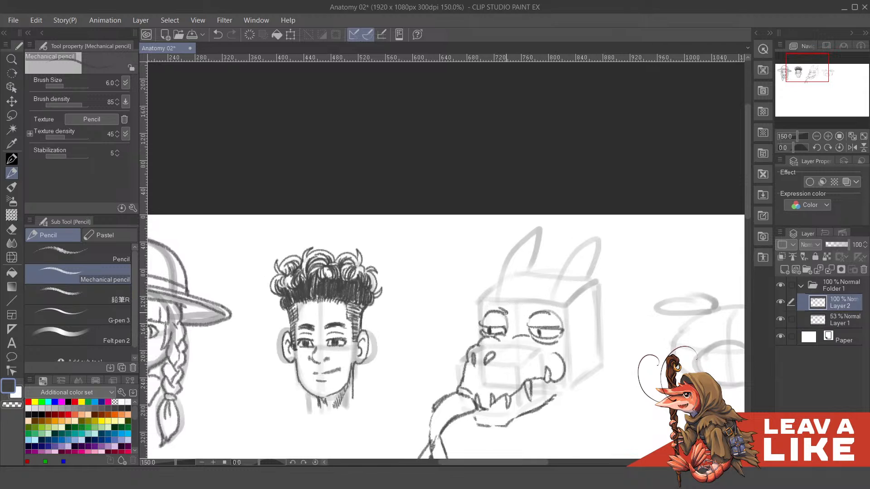
mouse_move(527, 317)
mouse_down()
mouse_move(548, 297)
mouse_move(520, 315)
mouse_up()
key(ctrl+z)
key(ctrl+z)
key(ctrl+z)
mouse_move(529, 312)
mouse_down()
mouse_move(547, 303)
mouse_move(531, 298)
mouse_move(546, 295)
mouse_move(561, 301)
mouse_move(560, 314)
mouse_move(546, 306)
mouse_move(561, 310)
mouse_move(565, 289)
mouse_move(555, 286)
mouse_move(560, 294)
mouse_move(584, 254)
mouse_up()
key(ctrl+z)
key(ctrl+z)
key(ctrl+z)
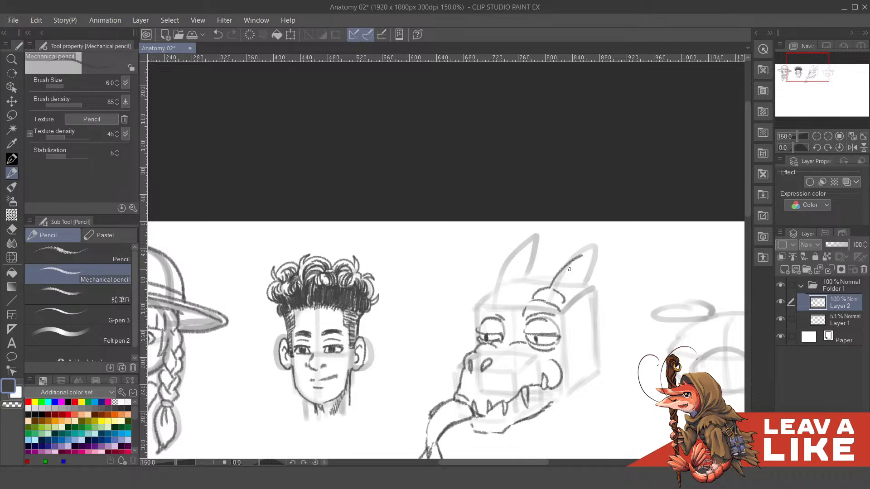
- Draw the near horn as a tapering shape curving backward from its base, undoing faulty strokes
key(ctrl+z)
drag(546, 287, 586, 253)
key(ctrl+z)
mouse_move(547, 287)
mouse_down()
mouse_move(567, 251)
mouse_move(604, 245)
mouse_up()
mouse_move(562, 294)
mouse_down()
mouse_move(574, 271)
mouse_move(611, 250)
mouse_move(601, 255)
mouse_up()
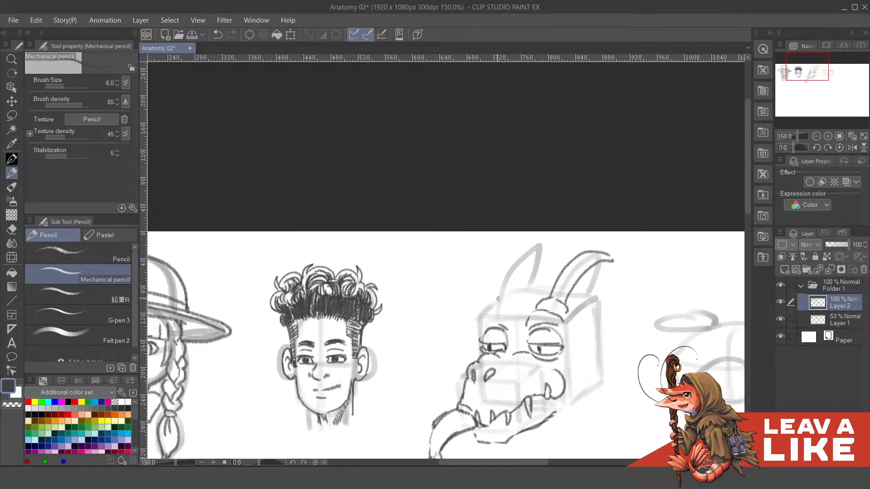
- Draw the brow ridge over the third head's far eye and short frown wrinkles between the brows
mouse_move(488, 311)
mouse_down()
mouse_move(504, 315)
mouse_move(479, 325)
mouse_up()
scroll(484, 330, up, 1)
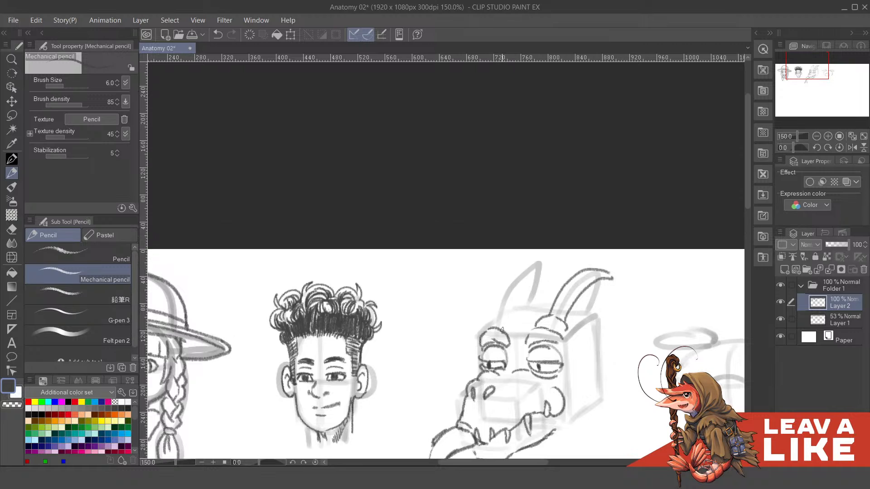
drag(520, 318, 518, 321)
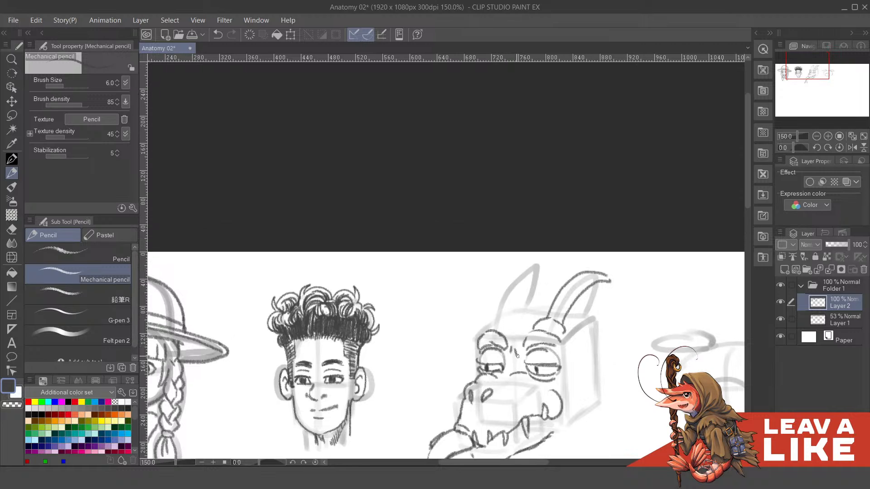
scroll(512, 349, down, 1)
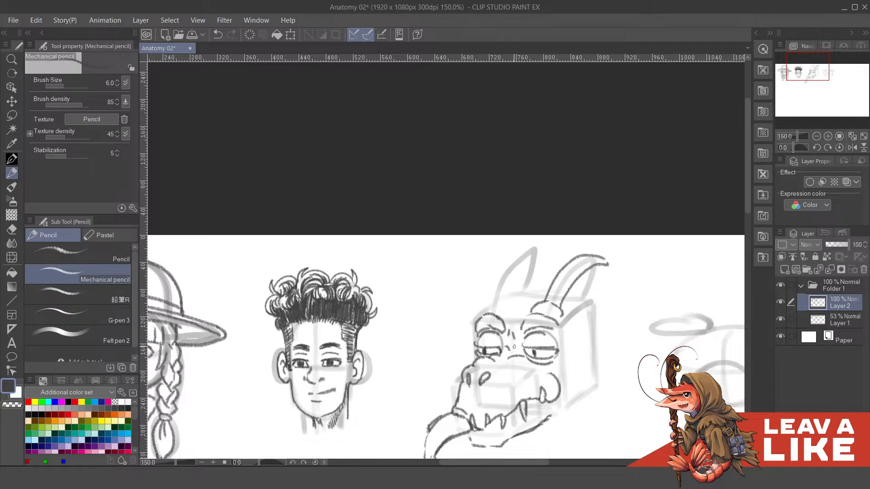
drag(513, 346, 515, 353)
key(ctrl+z)
key(ctrl+z)
- Draw a rim around the nostril and wrinkles across the bridge of the third head's snout, undoing faulty strokes
scroll(530, 328, down, 3)
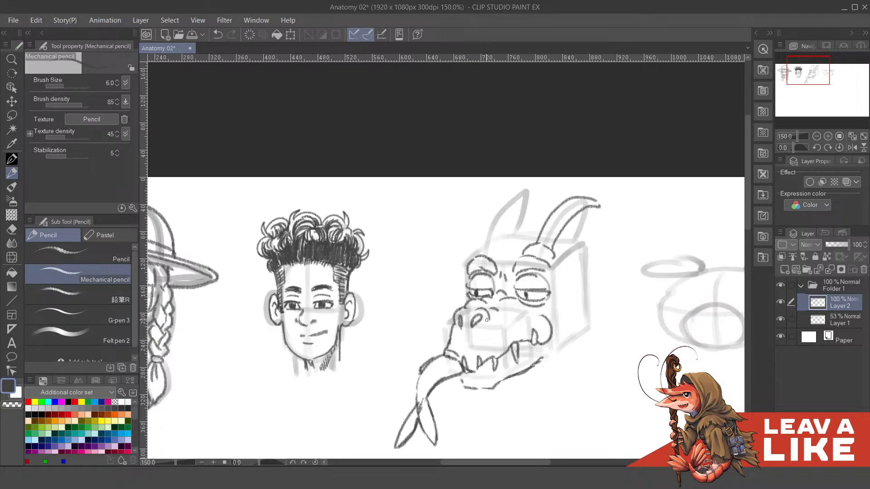
drag(474, 312, 477, 316)
mouse_move(540, 302)
mouse_down()
mouse_move(537, 310)
mouse_move(536, 301)
mouse_move(504, 316)
mouse_move(517, 334)
mouse_move(502, 313)
mouse_move(520, 301)
mouse_move(516, 313)
mouse_up()
key(ctrl+z)
key(ctrl+z)
key(ctrl+z)
key(ctrl+z)
key(ctrl+z)
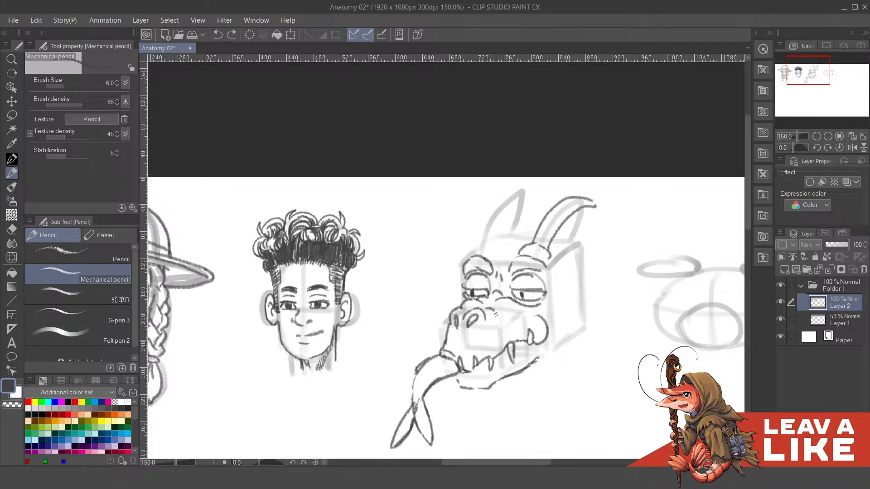
key(c)
key(c)
drag(499, 311, 500, 318)
key(ctrl+z)
key(ctrl+z)
- Mirror the canvas view horizontally and draw the third head's far horn with its base, undoing faulty strokes
click(852, 147)
drag(420, 307, 497, 306)
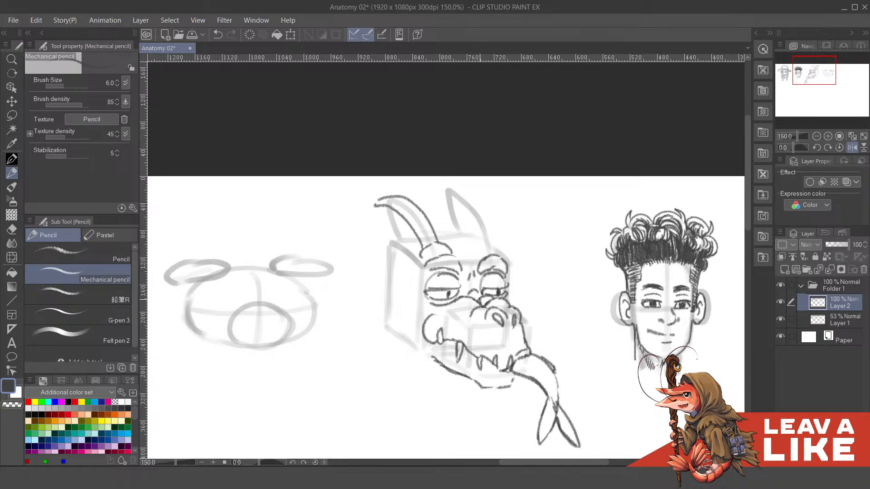
drag(479, 299, 474, 298)
mouse_move(524, 282)
mouse_down()
mouse_move(579, 260)
mouse_move(593, 291)
mouse_up()
click(780, 319)
click(779, 322)
mouse_move(538, 238)
mouse_down()
mouse_move(556, 295)
mouse_move(544, 275)
mouse_move(584, 279)
mouse_move(569, 286)
mouse_move(593, 292)
mouse_move(573, 284)
mouse_move(570, 300)
mouse_move(584, 299)
mouse_move(532, 254)
mouse_up()
key(ctrl+z)
key(ctrl+z)
mouse_move(572, 295)
mouse_down()
mouse_move(570, 276)
mouse_move(539, 241)
mouse_move(575, 268)
mouse_move(562, 243)
mouse_move(583, 285)
mouse_move(596, 261)
mouse_move(564, 272)
mouse_move(569, 298)
mouse_move(535, 312)
mouse_up()
- Draw curved rings along both horns, undoing faulty strokes, and return the canvas to its unmirrored view
key(ctrl+z)
key(ctrl+z)
click(780, 320)
click(779, 320)
key(ctrl+z)
mouse_move(533, 307)
mouse_down()
mouse_move(552, 310)
mouse_move(534, 313)
mouse_move(531, 301)
mouse_move(544, 300)
mouse_move(521, 288)
mouse_move(547, 301)
mouse_move(518, 290)
mouse_move(528, 281)
mouse_move(540, 292)
mouse_move(525, 277)
mouse_move(519, 292)
mouse_move(536, 281)
mouse_move(505, 267)
mouse_up()
key(ctrl+z)
key(ctrl+z)
drag(574, 271, 557, 258)
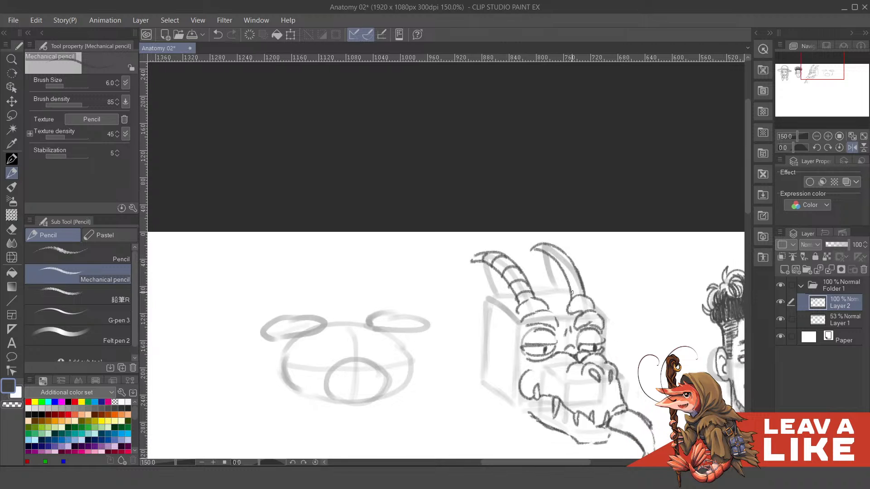
mouse_move(571, 291)
mouse_down()
mouse_move(583, 288)
mouse_move(567, 261)
mouse_move(577, 264)
mouse_move(548, 245)
mouse_move(576, 214)
mouse_up()
key(ctrl+z)
key(ctrl+z)
key(h)
drag(438, 293, 610, 288)
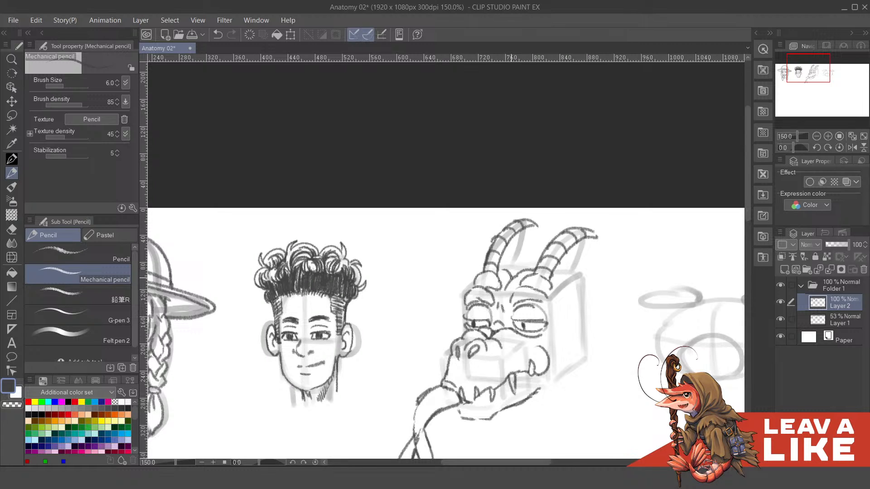
- Draw the top of the third head between and behind the horns with curved lines, undoing faulty strokes
drag(506, 262, 517, 272)
key(ctrl+z)
drag(499, 265, 536, 262)
drag(588, 264, 583, 256)
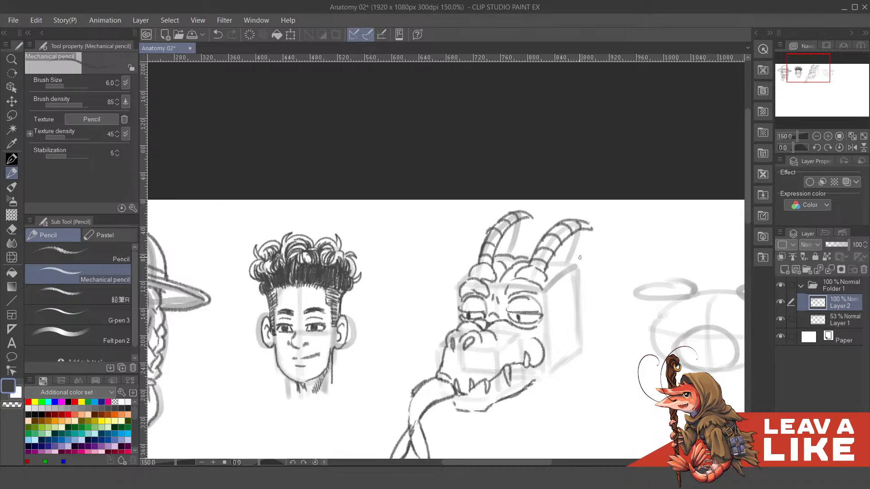
key(ctrl+z)
key(ctrl+z)
mouse_move(495, 259)
mouse_down()
mouse_move(516, 256)
mouse_move(497, 257)
mouse_move(530, 253)
mouse_move(566, 266)
mouse_move(555, 274)
mouse_move(549, 252)
mouse_move(573, 288)
mouse_move(567, 274)
mouse_move(550, 298)
mouse_up()
key(ctrl+z)
key(ctrl+z)
key(ctrl+z)
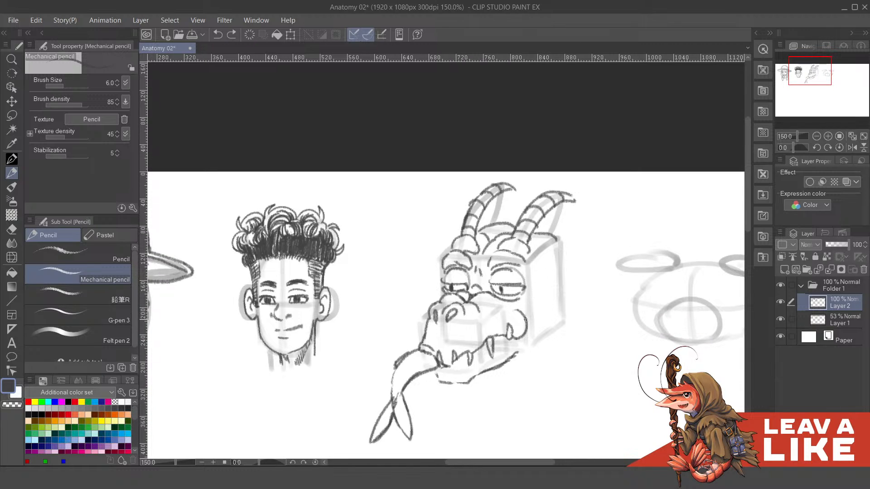
- Draw the lower lip line along the third head's jaw and check the sketch with Layer 1 hidden
drag(527, 326, 533, 325)
drag(475, 346, 517, 324)
drag(520, 327, 537, 289)
mouse_move(473, 333)
mouse_down()
mouse_move(501, 319)
mouse_move(470, 331)
mouse_up()
key(ctrl+z)
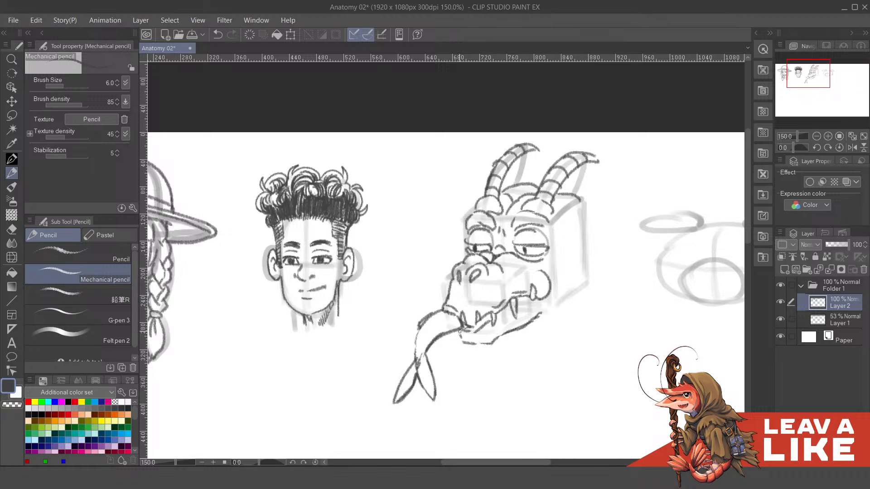
scroll(570, 273, up, 1)
click(781, 320)
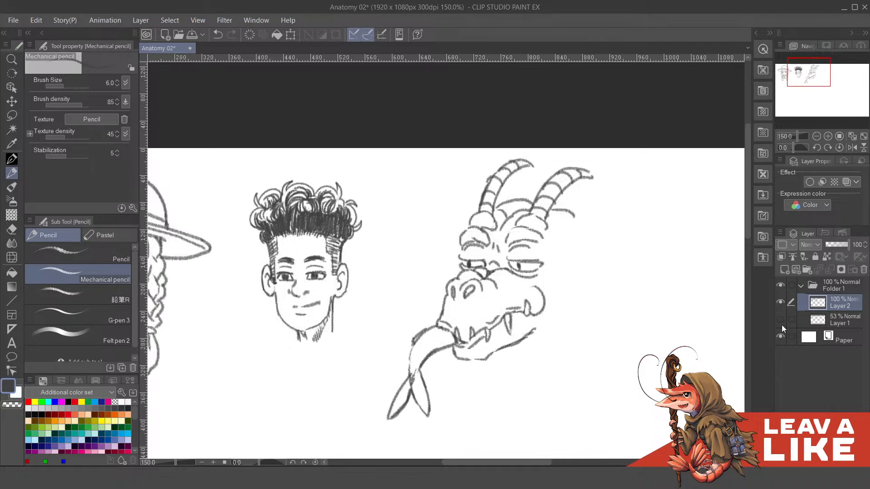
click(781, 326)
- Try to draw a pointed ear at the upper back of the third head, behind the near horn
mouse_move(595, 247)
mouse_down()
mouse_move(556, 270)
mouse_move(570, 281)
mouse_up()
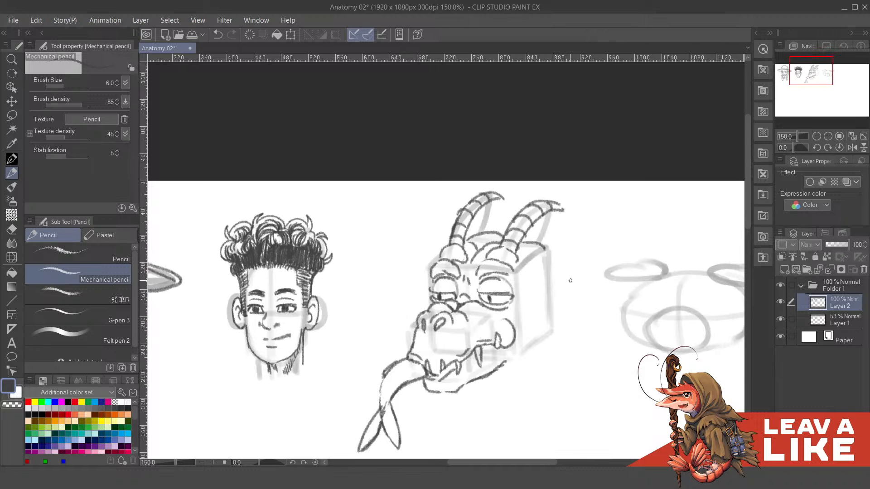
scroll(563, 210, down, 1)
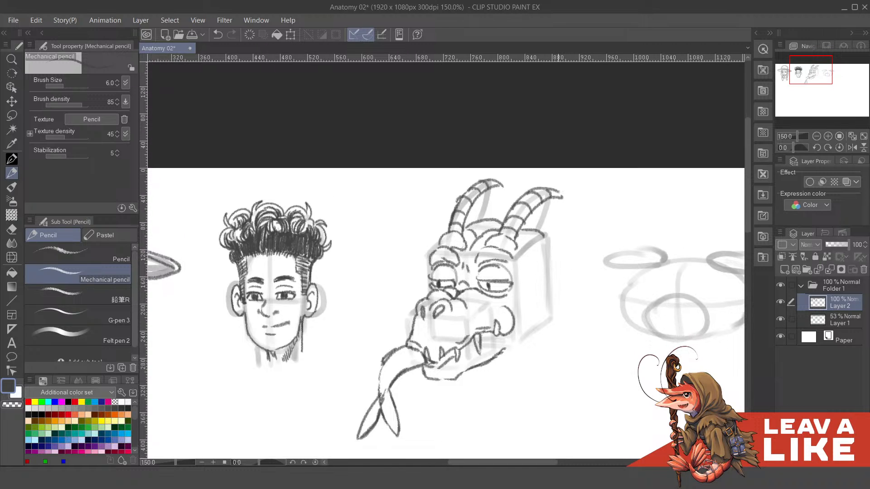
drag(521, 264, 576, 215)
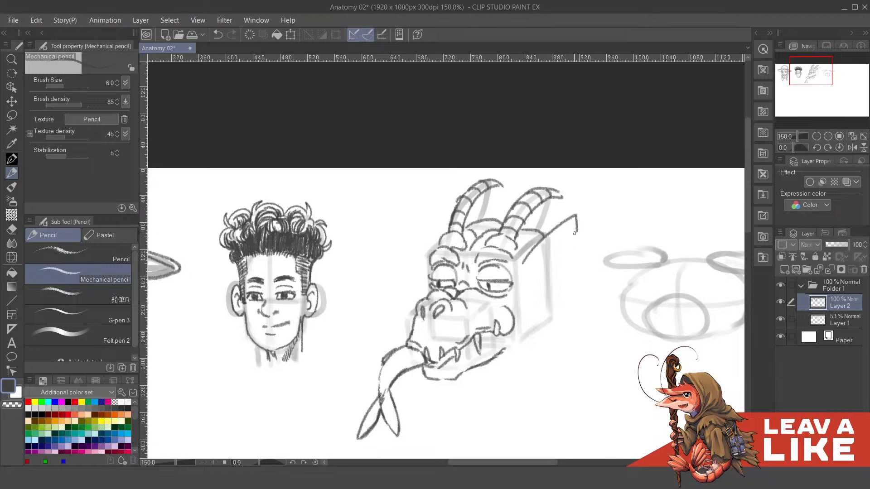
key(ctrl+z)
mouse_move(525, 257)
mouse_down()
mouse_move(581, 236)
mouse_move(555, 271)
mouse_move(558, 283)
mouse_up()
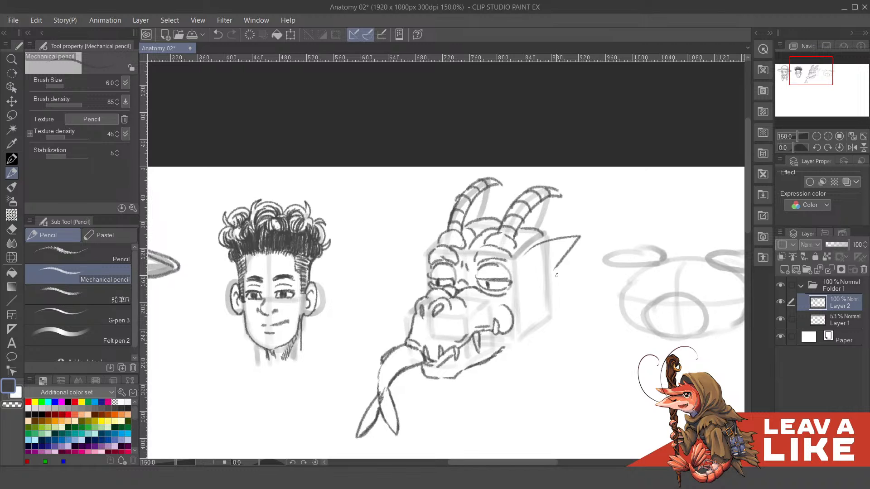
drag(554, 273, 556, 303)
key(ctrl+z)
key(ctrl+z)
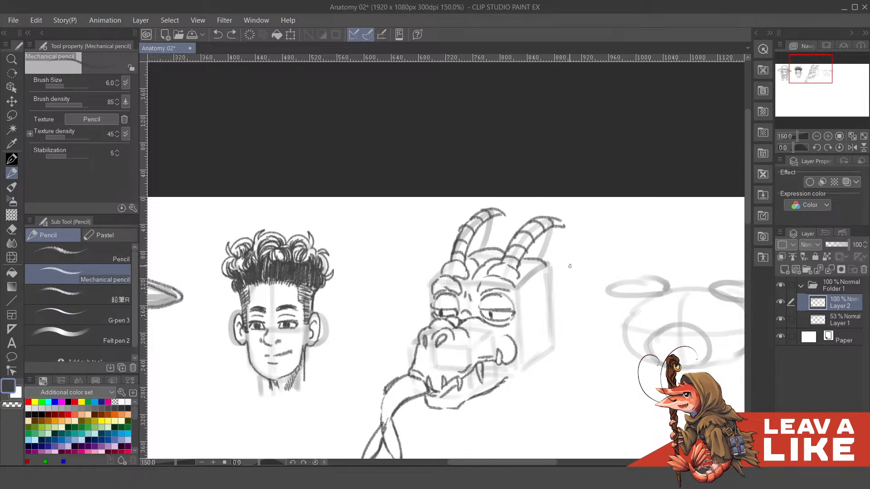
drag(541, 267, 562, 262)
drag(459, 290, 456, 300)
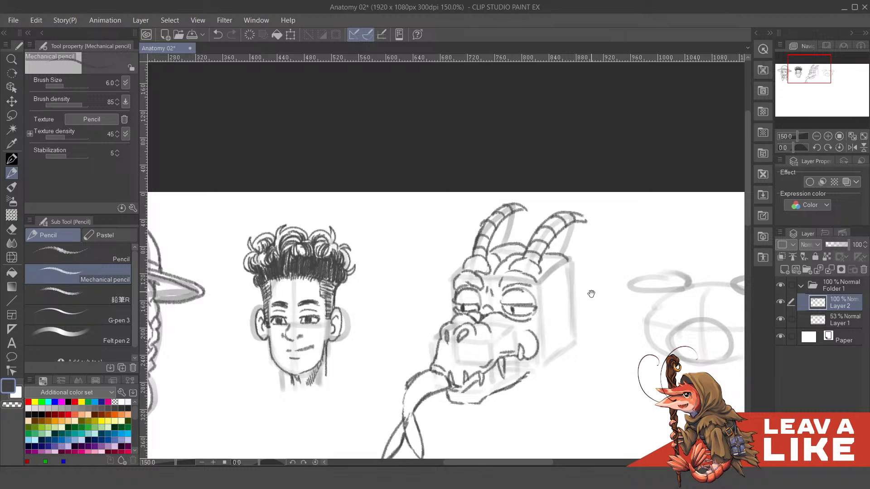
- Draw pointed spikes along the back of the third head's cheek, undoing faulty strokes
mouse_move(588, 295)
mouse_down()
mouse_move(558, 255)
mouse_move(522, 288)
mouse_move(521, 328)
mouse_move(526, 301)
mouse_move(511, 337)
mouse_up()
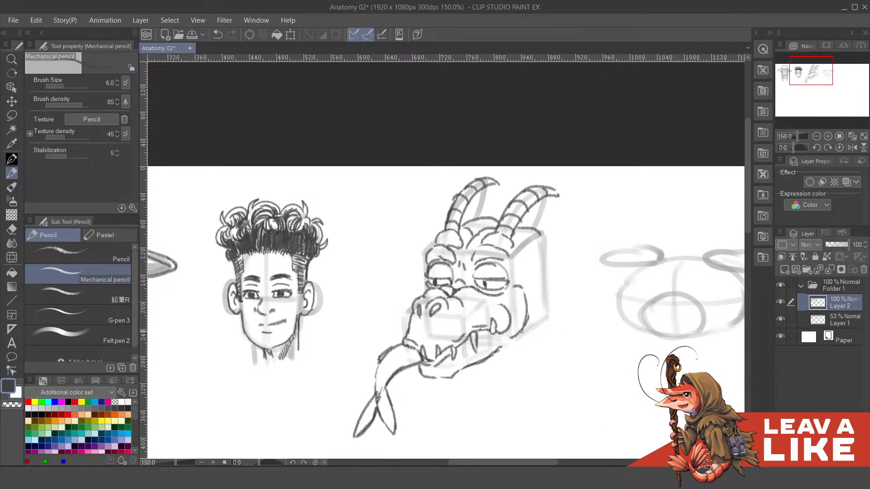
key(ctrl+z)
mouse_move(515, 289)
mouse_down()
mouse_move(529, 315)
mouse_move(521, 338)
mouse_move(499, 352)
mouse_move(516, 282)
mouse_move(528, 308)
mouse_move(522, 335)
mouse_move(530, 273)
mouse_move(512, 298)
mouse_move(526, 280)
mouse_move(515, 298)
mouse_move(536, 294)
mouse_move(527, 310)
mouse_up()
key(ctrl+z)
key(ctrl+z)
key(ctrl+z)
key(ctrl+z)
key(ctrl+z)
mouse_move(530, 316)
mouse_down()
mouse_move(524, 306)
mouse_move(537, 309)
mouse_move(521, 316)
mouse_move(531, 305)
mouse_move(521, 315)
mouse_up()
key(ctrl+z)
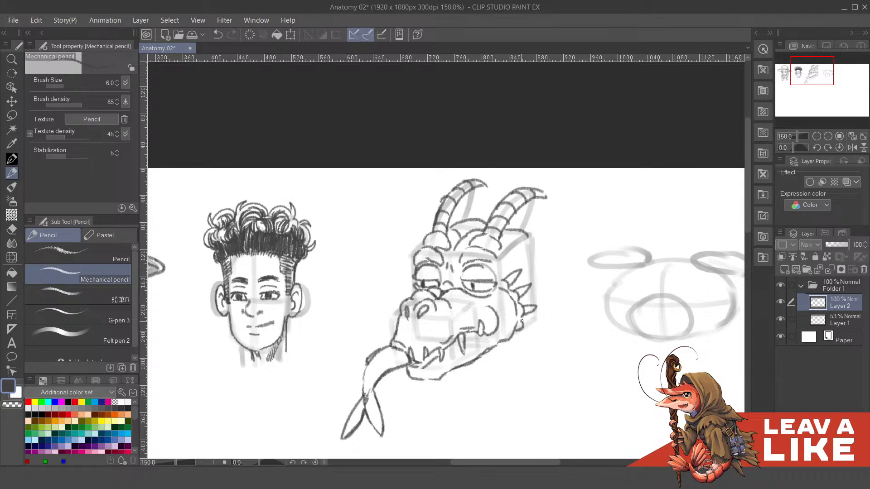
- Add smaller spikes at the lower back of the third head's jaw and check the sketch with Layer 1 hidden
drag(455, 241, 514, 272)
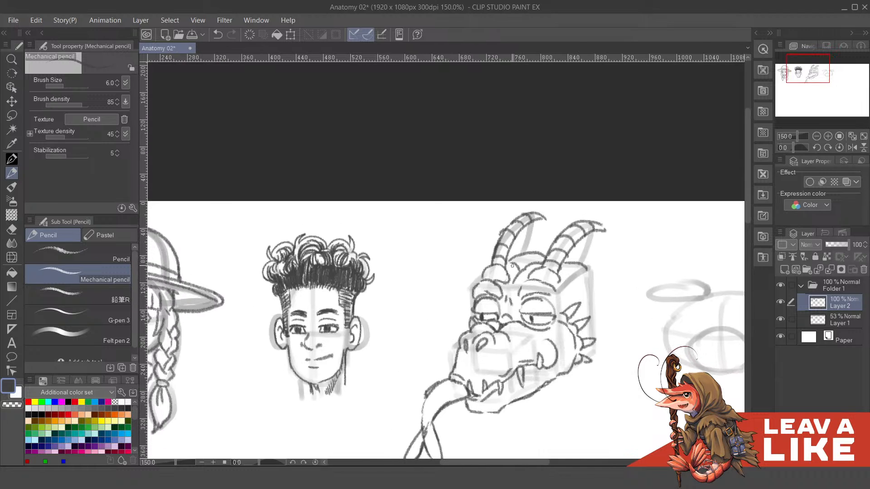
drag(461, 315, 471, 319)
key(ctrl+z)
key(ctrl+z)
mouse_move(605, 282)
mouse_down()
mouse_move(569, 271)
mouse_move(563, 253)
mouse_move(545, 268)
mouse_up()
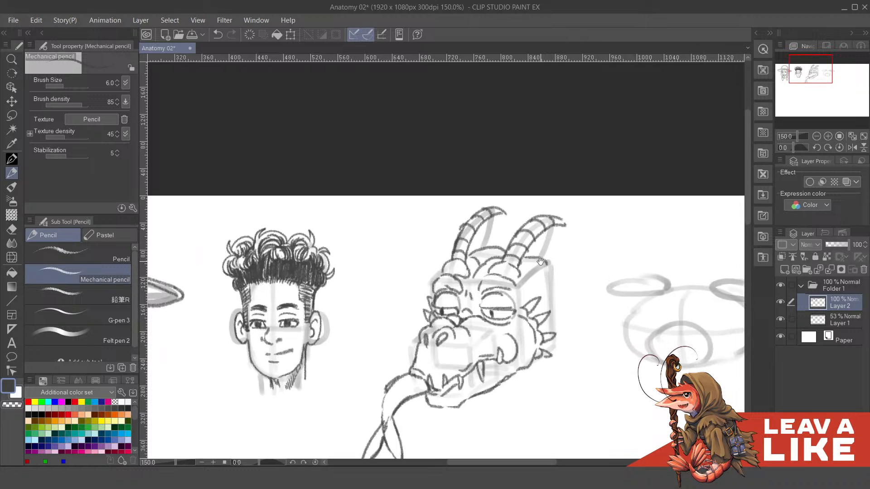
mouse_move(540, 261)
mouse_down()
mouse_move(565, 234)
mouse_move(592, 235)
mouse_up()
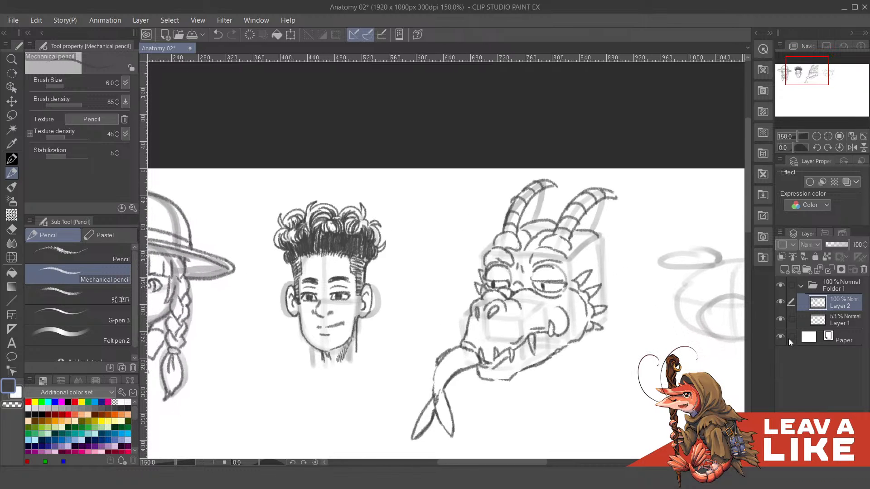
click(779, 320)
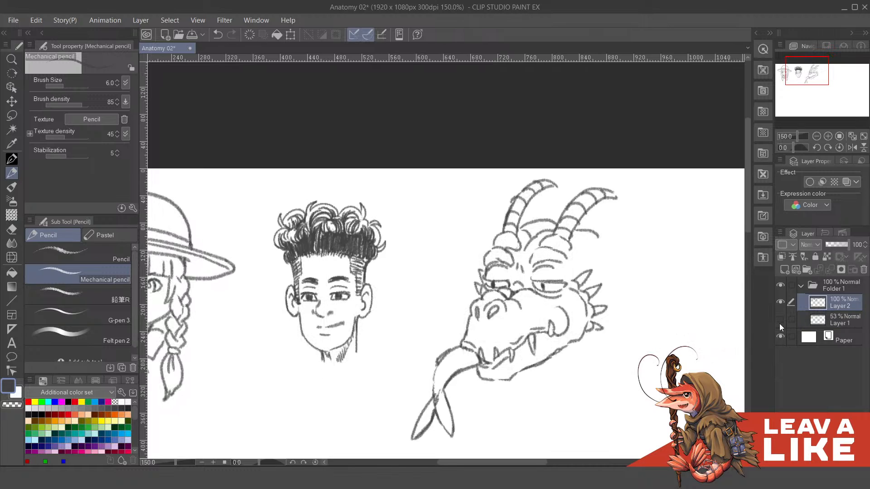
click(779, 320)
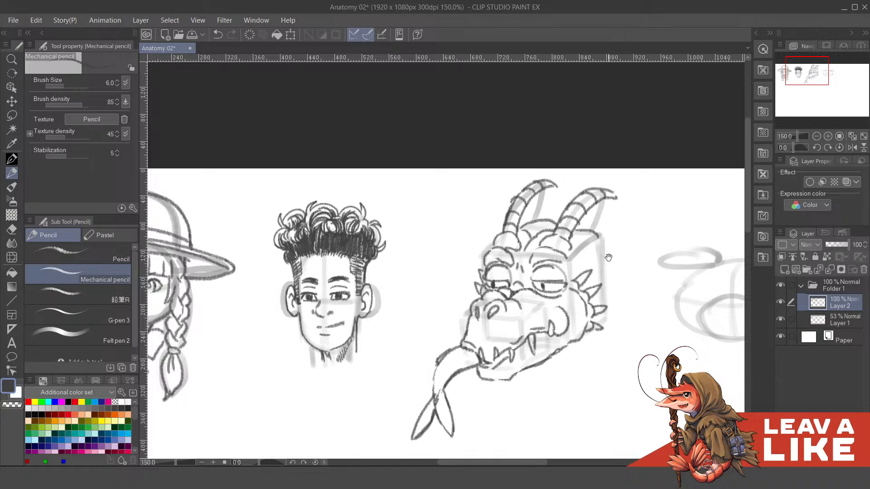
- Draw small spikes beside the third head's far eye and refine the snout's front contour, undoing faulty strokes
drag(607, 258, 598, 256)
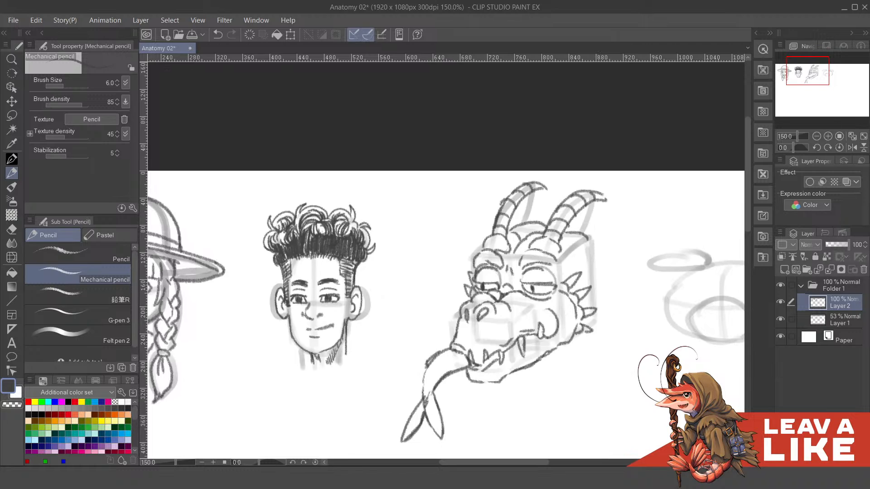
drag(597, 243, 587, 205)
mouse_move(603, 252)
mouse_down()
mouse_move(575, 260)
mouse_move(584, 288)
mouse_move(579, 271)
mouse_move(602, 251)
mouse_up()
mouse_move(476, 298)
mouse_down()
mouse_move(507, 297)
mouse_move(492, 315)
mouse_up()
drag(545, 291, 542, 294)
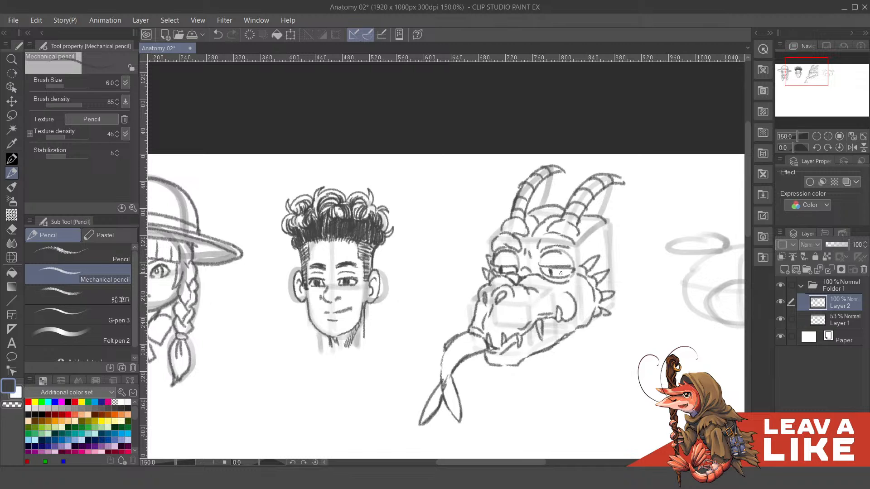
key(ctrl+z)
drag(519, 282, 579, 306)
key(ctrl+z)
key(ctrl+z)
drag(538, 285, 560, 308)
key(ctrl+z)
key(ctrl+z)
mouse_move(539, 278)
mouse_down()
mouse_move(553, 293)
mouse_move(610, 255)
mouse_move(608, 247)
mouse_move(602, 284)
mouse_move(603, 276)
mouse_up()
key(ctrl+z)
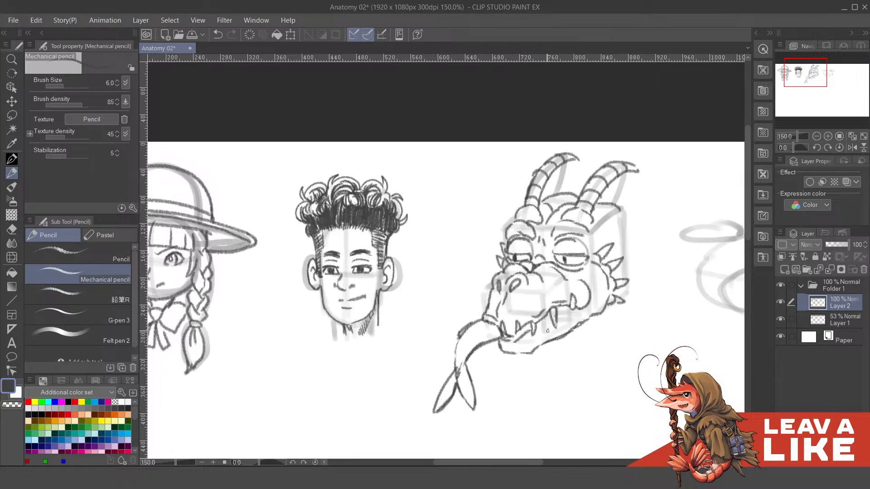
- Refine the lines along the third head's lower jaw and cheek, undoing a faulty stroke
mouse_move(531, 350)
mouse_down()
mouse_move(546, 333)
mouse_move(538, 345)
mouse_up()
key(ctrl+z)
mouse_move(595, 320)
mouse_down()
mouse_move(575, 314)
mouse_move(581, 309)
mouse_up()
mouse_move(661, 239)
mouse_down()
mouse_move(644, 272)
mouse_move(628, 279)
mouse_up()
drag(577, 262, 582, 282)
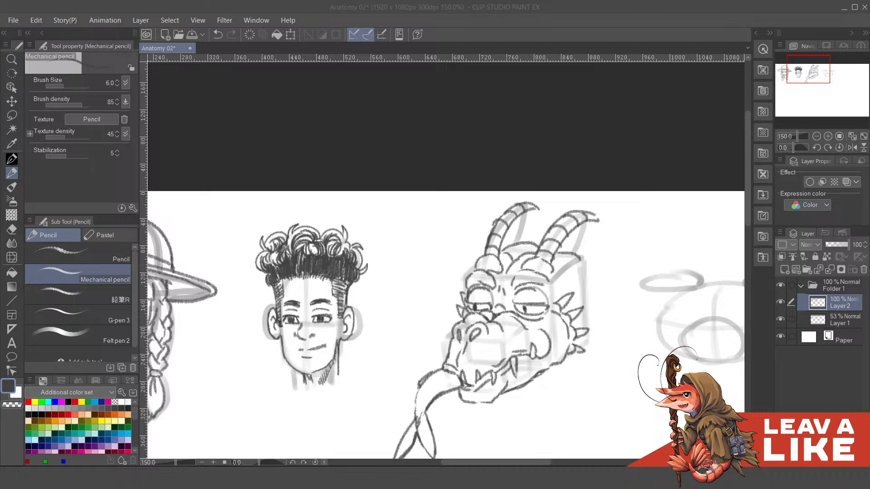
click(610, 180)
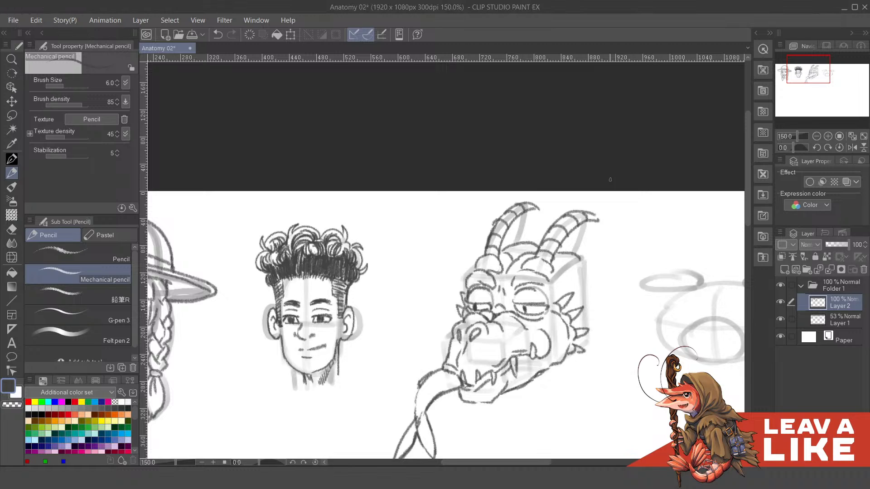
scroll(588, 255, down, 2)
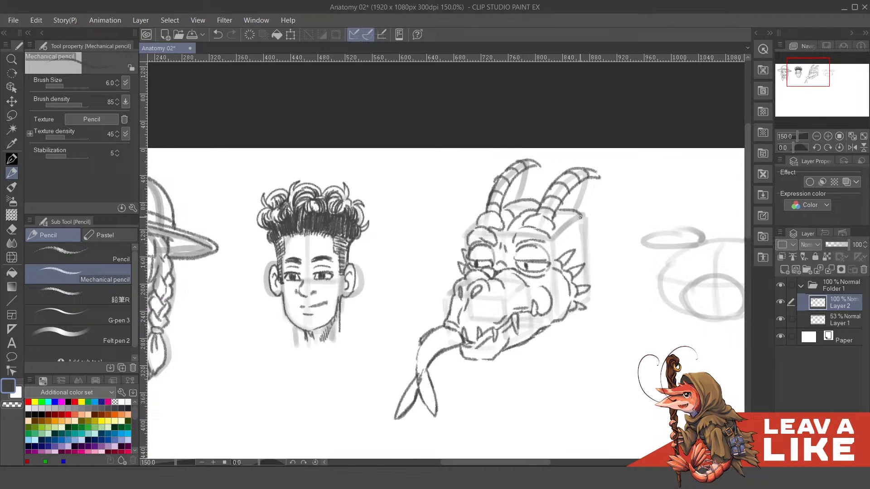
- Draw rounded bumps over the back of the third head behind the near horn, undoing faulty strokes
mouse_move(580, 216)
mouse_down()
mouse_move(569, 248)
mouse_move(583, 227)
mouse_move(591, 233)
mouse_move(550, 245)
mouse_up()
key(ctrl+z)
key(ctrl+z)
key(ctrl+s)
key(ctrl+z)
key(ctrl+z)
key(ctrl+z)
mouse_move(554, 228)
mouse_down()
mouse_move(554, 243)
mouse_move(572, 234)
mouse_move(578, 267)
mouse_up()
key(ctrl+z)
key(ctrl+z)
drag(581, 224, 596, 252)
key(ctrl+z)
mouse_move(577, 209)
mouse_down()
mouse_move(595, 228)
mouse_move(580, 248)
mouse_move(593, 235)
mouse_move(604, 247)
mouse_move(592, 259)
mouse_move(600, 244)
mouse_move(579, 251)
mouse_up()
key(ctrl+z)
drag(565, 202, 562, 215)
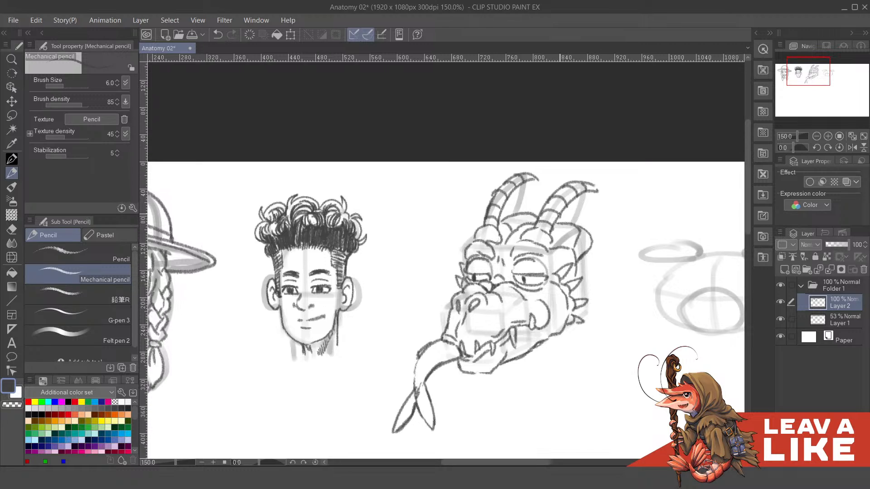
- Draw a curved line down the back of the third head and overlapping scales behind the cheek spikes, undoing faulty strokes
mouse_move(615, 257)
mouse_down()
mouse_move(610, 249)
mouse_move(585, 295)
mouse_up()
key(ctrl+z)
key(ctrl+z)
mouse_move(587, 242)
mouse_down()
mouse_move(598, 279)
mouse_move(588, 283)
mouse_move(599, 282)
mouse_move(600, 306)
mouse_move(577, 326)
mouse_up()
key(ctrl+z)
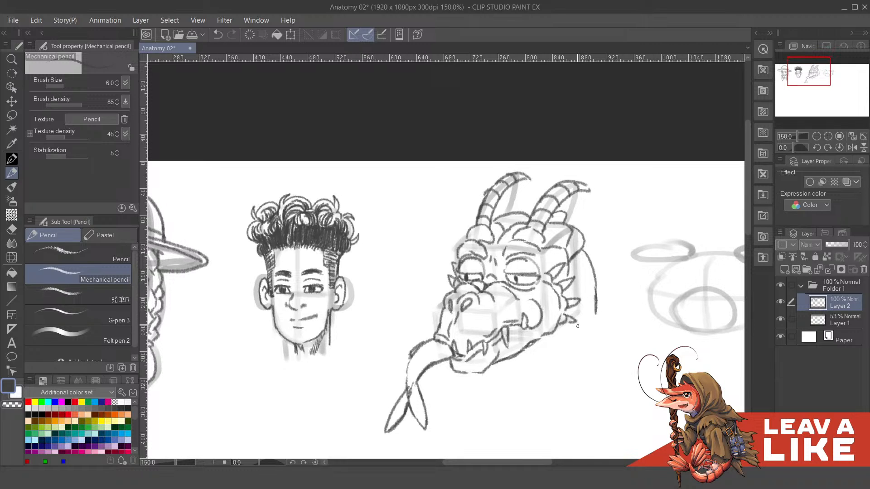
key(ctrl+z)
mouse_move(584, 252)
mouse_down()
mouse_move(577, 268)
mouse_move(593, 276)
mouse_move(578, 278)
mouse_up()
key(ctrl+z)
key(ctrl+z)
scroll(591, 285, down, 1)
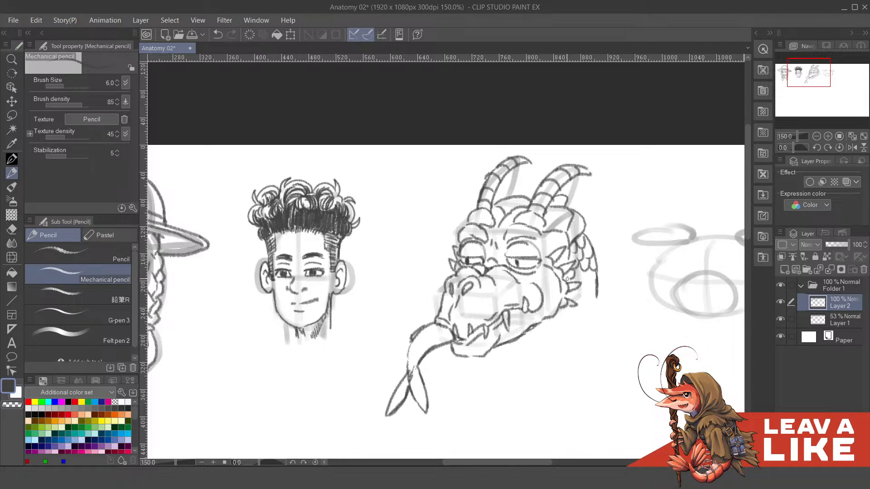
mouse_move(579, 270)
mouse_down()
mouse_move(588, 282)
mouse_move(574, 282)
mouse_move(590, 279)
mouse_up()
scroll(588, 277, down, 1)
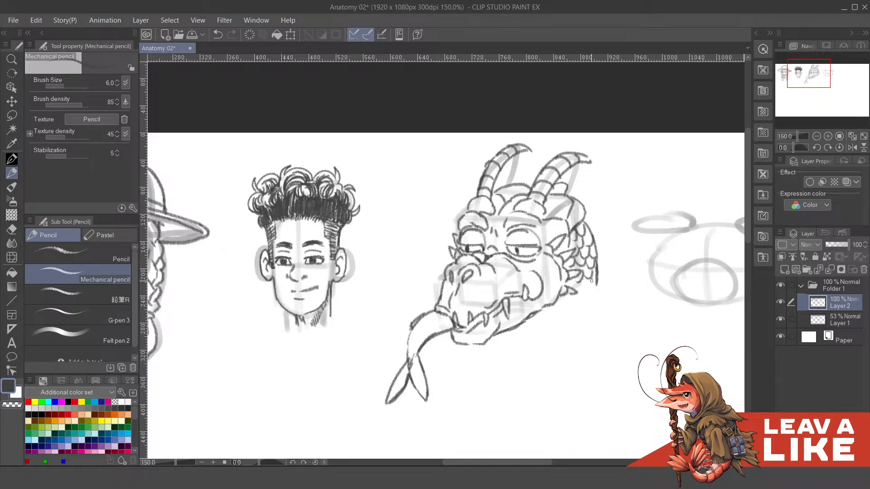
- Hide Layer 1 and inspect the line sketches of the three heads from afar and close up
click(780, 320)
scroll(612, 224, down, 6)
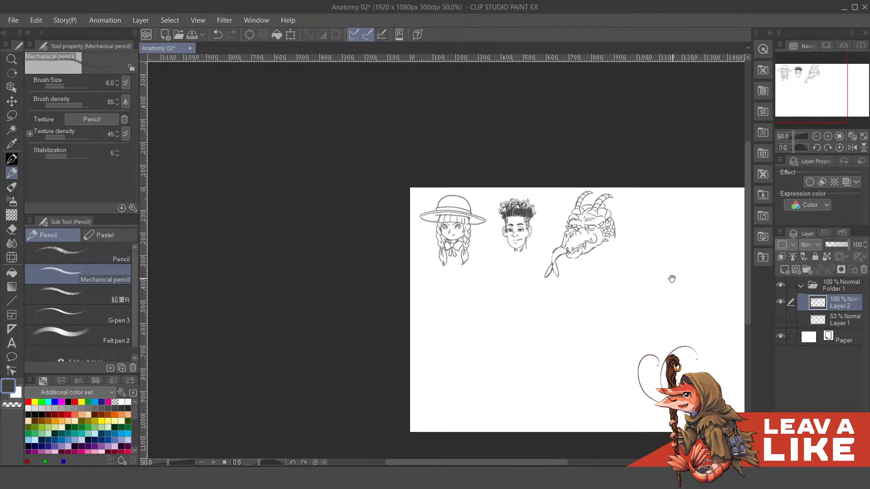
scroll(558, 243, up, 6)
scroll(584, 267, up, 7)
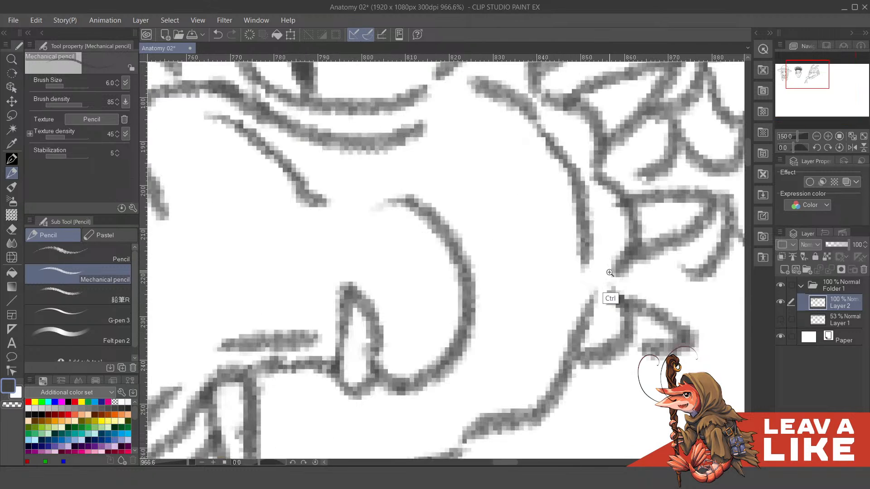
scroll(636, 249, down, 7)
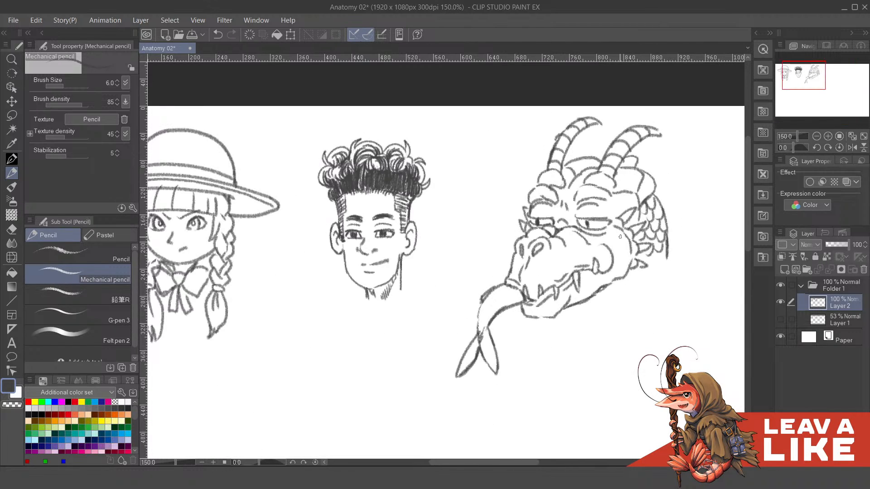
- Darken the gaps behind the third head's upper cheek spikes and between its eyes
drag(619, 96, 589, 140)
drag(608, 249, 602, 255)
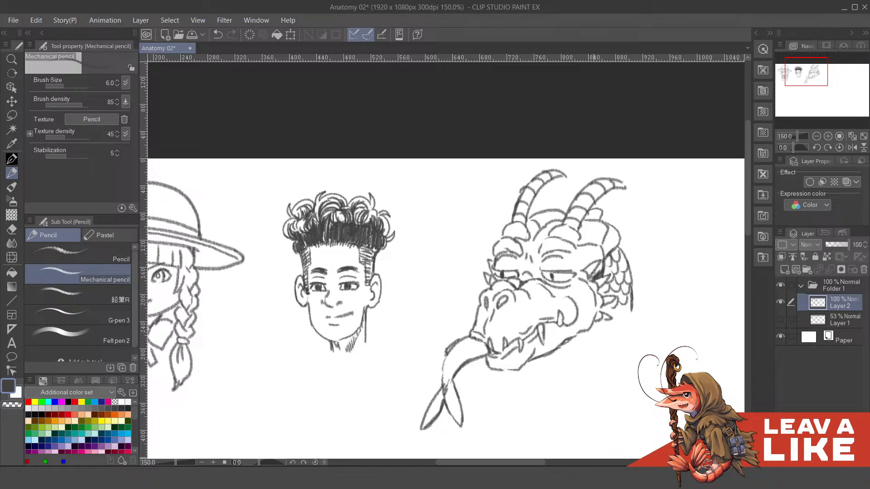
mouse_move(594, 276)
mouse_down()
mouse_move(603, 267)
mouse_move(605, 276)
mouse_move(604, 265)
mouse_move(606, 275)
mouse_up()
mouse_move(542, 271)
mouse_down()
mouse_move(541, 288)
mouse_move(550, 273)
mouse_move(546, 284)
mouse_move(524, 287)
mouse_move(563, 270)
mouse_move(571, 275)
mouse_up()
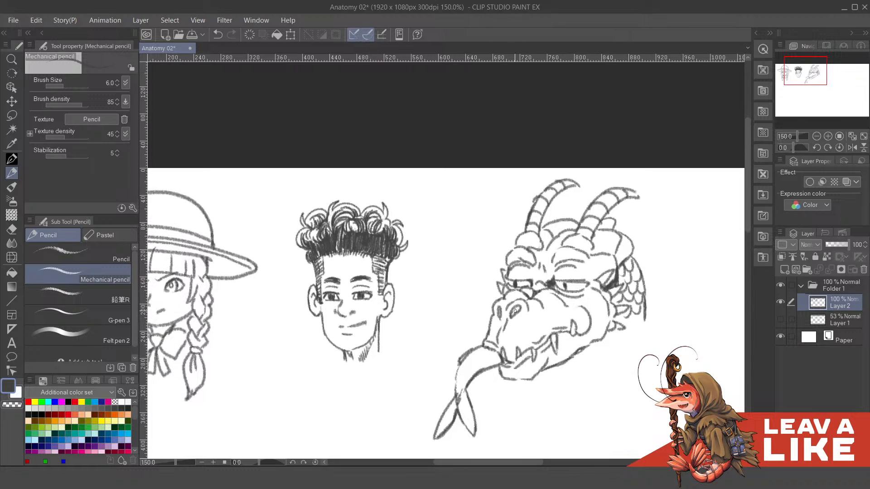
- Fill the third head's nostrils with dark shading and strengthen the lines around its eyes
drag(512, 313, 515, 312)
drag(529, 281, 523, 294)
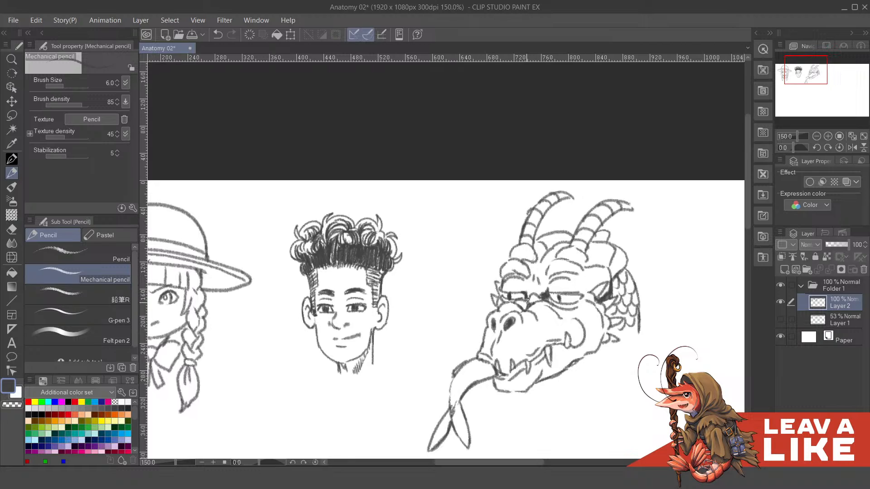
scroll(532, 292, up, 1)
mouse_move(531, 293)
mouse_down()
mouse_move(527, 310)
mouse_move(554, 292)
mouse_move(578, 221)
mouse_move(631, 253)
mouse_move(576, 305)
mouse_up()
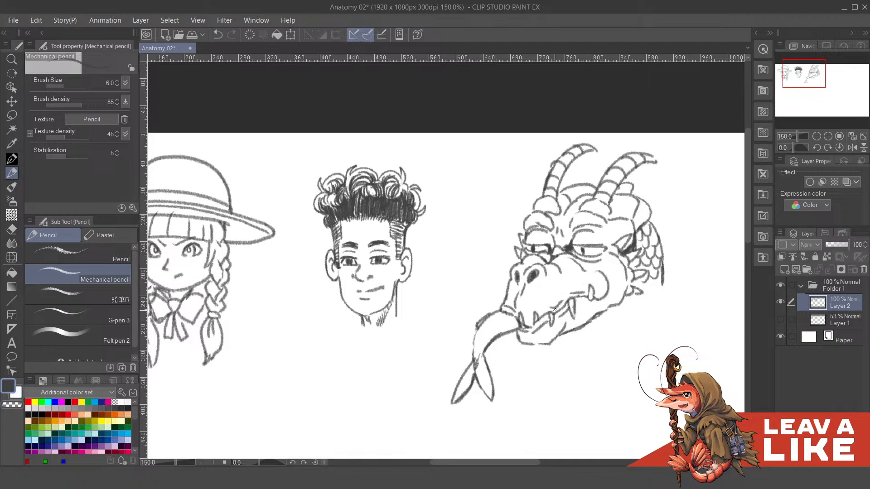
- Strengthen the underside line of the third head's jaw, undoing a faulty stroke
mouse_move(609, 294)
mouse_down()
mouse_move(613, 280)
mouse_move(621, 294)
mouse_up()
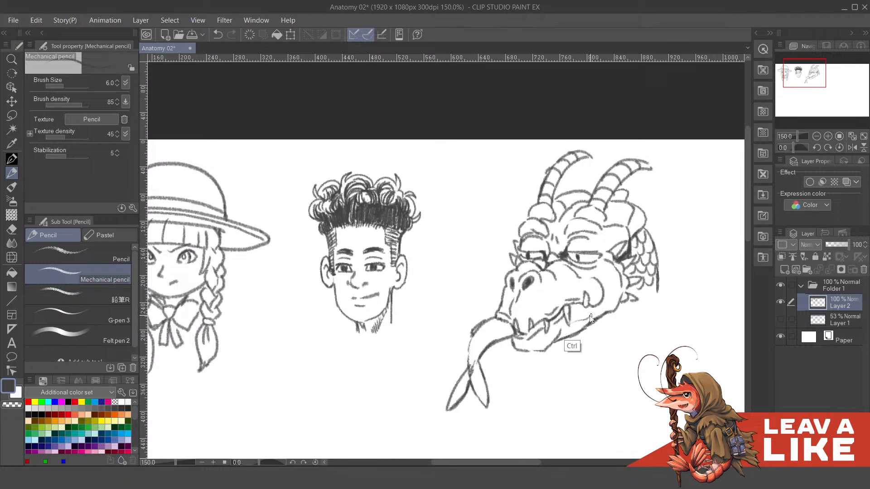
key(ctrl+z)
drag(560, 330, 608, 293)
- Draw the front and rear side lines of the neck below the third head's jaw, redoing faulty strokes
mouse_move(565, 330)
mouse_down()
mouse_move(608, 301)
mouse_move(566, 377)
mouse_up()
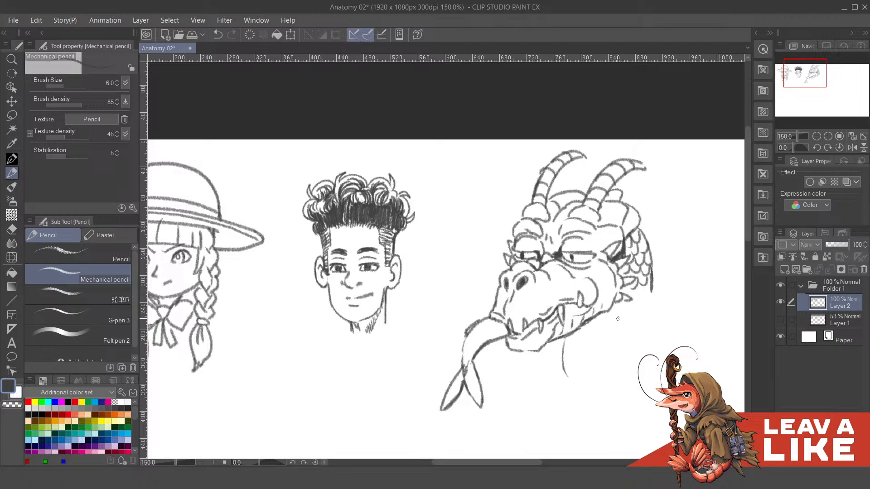
key(ctrl+z)
drag(561, 335, 558, 378)
drag(616, 317, 613, 380)
key(ctrl+z)
drag(619, 305, 624, 365)
- Draw curved horizontal bands across the front of the third head's neck, redoing one faulty band
drag(568, 339, 617, 331)
drag(567, 364, 614, 360)
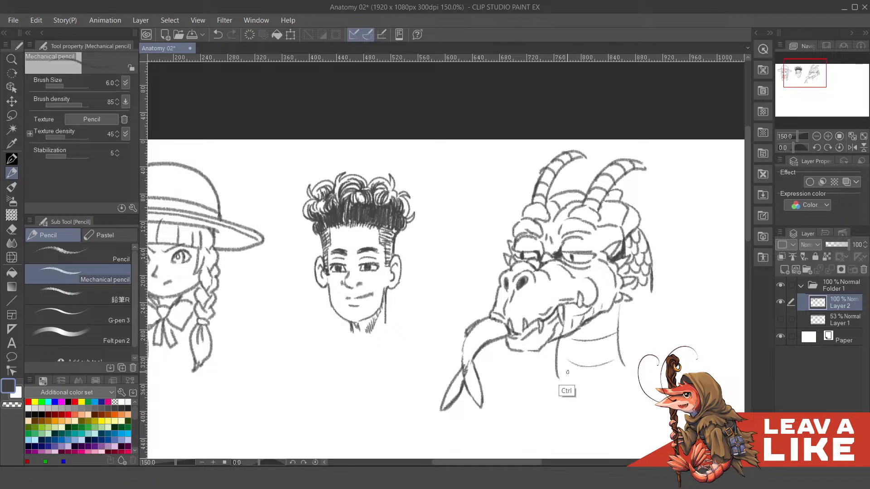
key(ctrl+z)
drag(557, 354, 612, 358)
drag(561, 375, 619, 370)
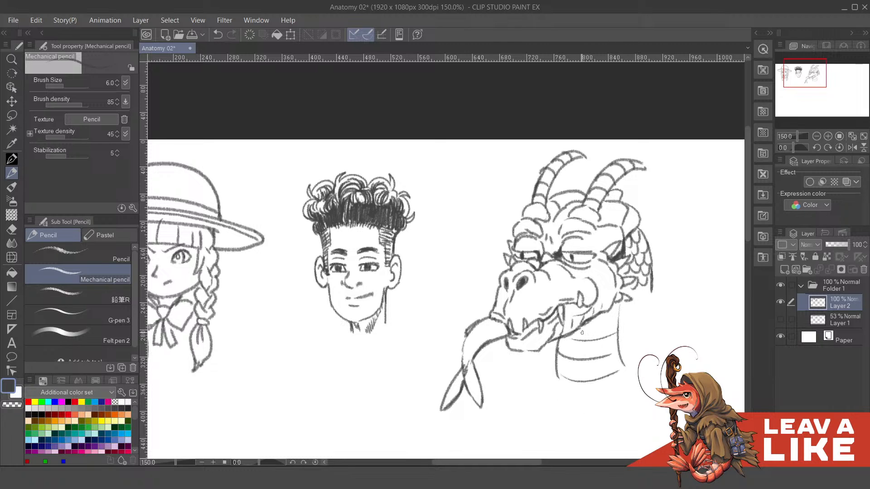
drag(570, 342, 585, 337)
drag(600, 320, 619, 315)
- Extend the back line of the third head's neck downward with a long curve, undoing faulty attempts
scroll(653, 218, down, 4)
mouse_move(653, 254)
mouse_down()
mouse_move(654, 272)
mouse_move(636, 303)
mouse_move(639, 277)
mouse_move(647, 317)
mouse_up()
scroll(657, 258, up, 2)
key(ctrl+z)
key(ctrl+z)
drag(639, 257, 649, 317)
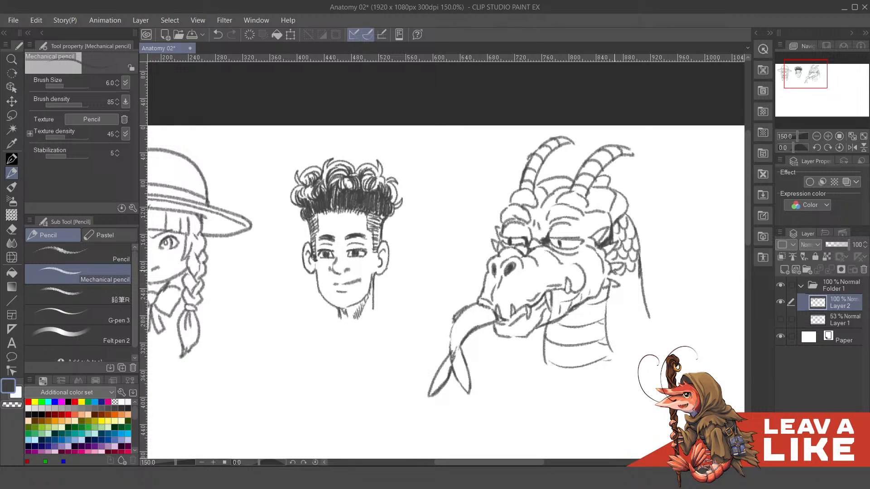
key(ctrl+z)
- Fill the upper side of the third head's neck with rows of overlapping scales
mouse_move(608, 276)
mouse_down()
mouse_move(626, 258)
mouse_move(630, 278)
mouse_move(638, 266)
mouse_move(629, 283)
mouse_move(611, 278)
mouse_move(637, 277)
mouse_up()
drag(633, 299, 637, 284)
drag(609, 310, 614, 305)
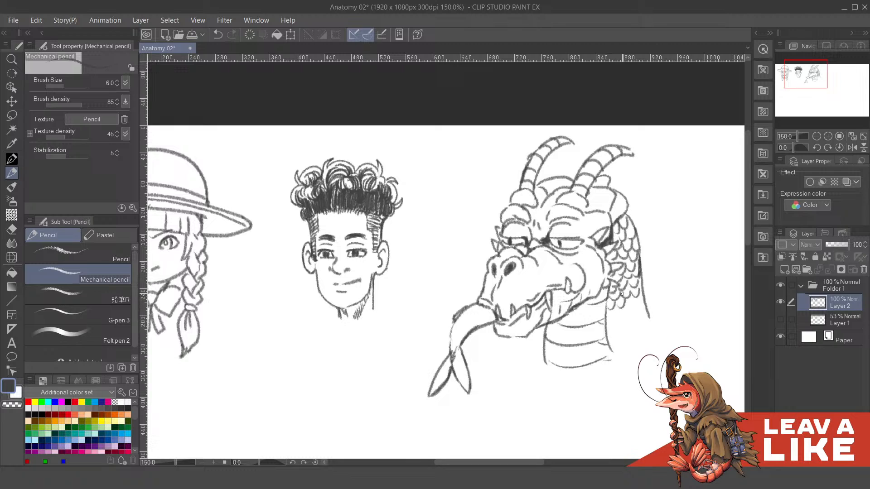
scroll(630, 303, down, 1)
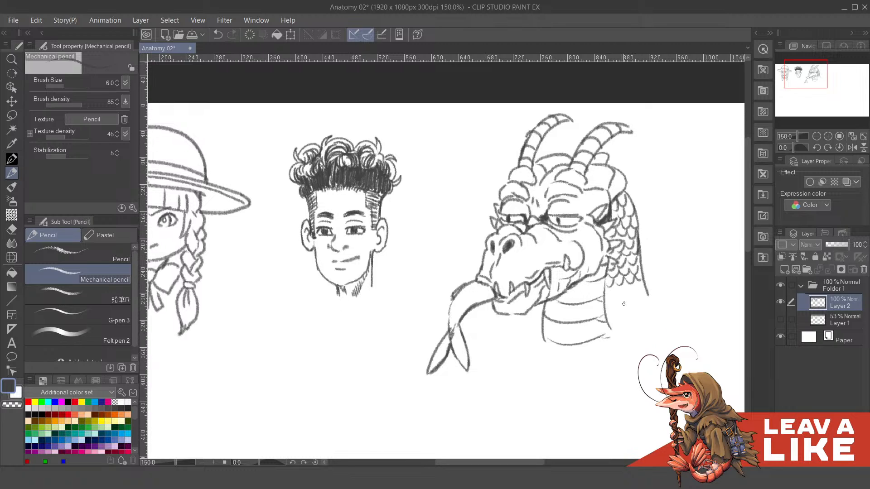
- Continue the scale rows down to the lower end of the third head's neck, undoing faulty strokes
key(ctrl+z)
key(ctrl+z)
mouse_move(606, 320)
mouse_down()
mouse_move(621, 313)
mouse_move(613, 293)
mouse_move(642, 283)
mouse_move(628, 294)
mouse_move(608, 288)
mouse_up()
key(ctrl+z)
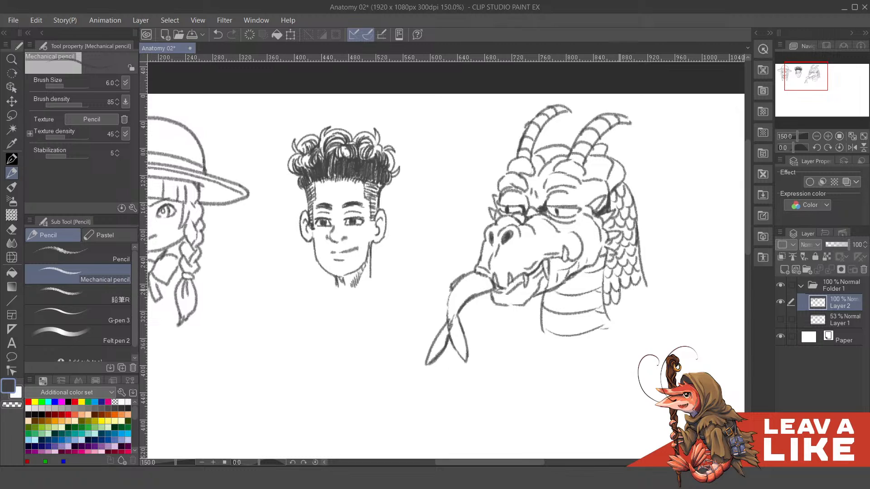
key(ctrl+z)
key(ctrl+z)
mouse_move(608, 294)
mouse_down()
mouse_move(603, 306)
mouse_move(610, 297)
mouse_up()
key(ctrl+z)
drag(632, 298, 648, 284)
mouse_move(614, 319)
mouse_down()
mouse_move(609, 304)
mouse_move(635, 304)
mouse_up()
key(ctrl+z)
- Compare the three heads together at a small scale and return to a close view of the third head
alt+click(661, 260)
alt+click(663, 262)
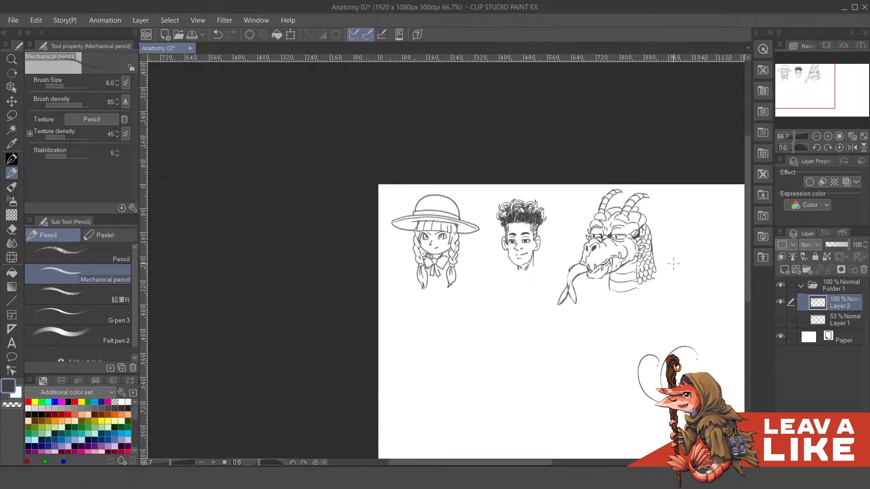
drag(670, 256, 634, 283)
ctrl+click(608, 234)
ctrl+click(608, 234)
drag(585, 249, 676, 234)
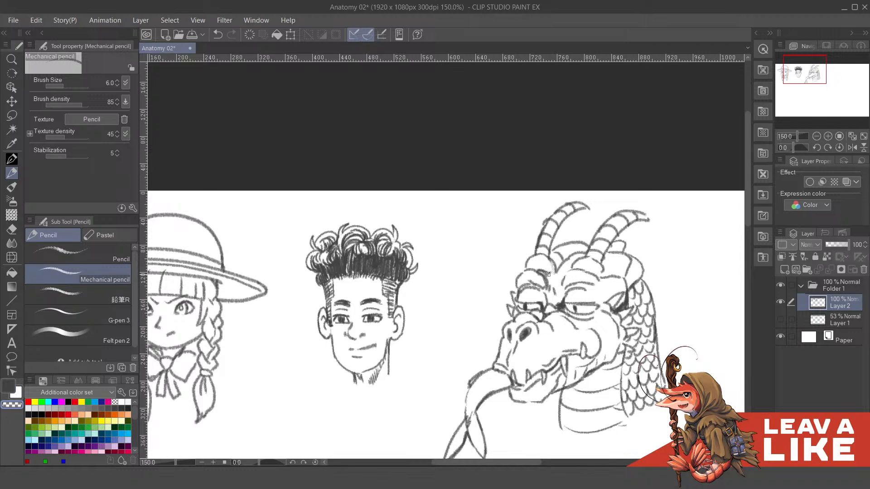
drag(568, 269, 545, 274)
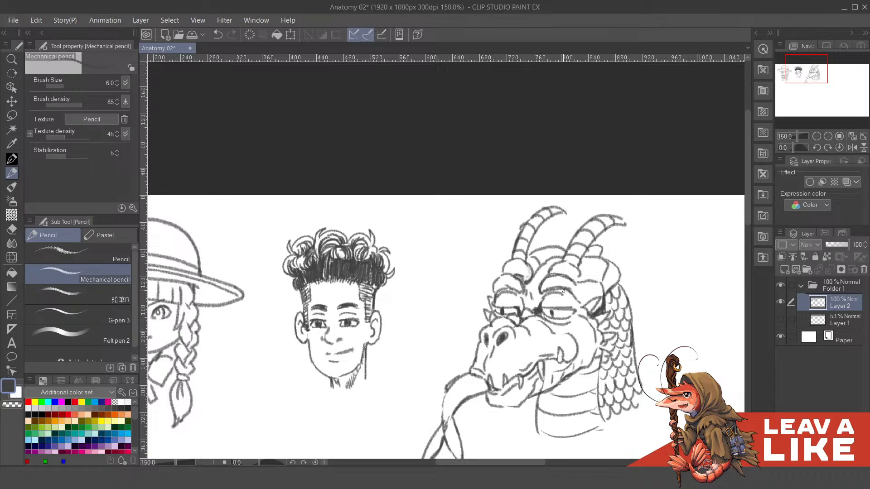
- Touch up the brow and crown lines of the third head, alternating between the drawing colour and transparent colour
mouse_move(561, 290)
mouse_down()
mouse_move(583, 298)
mouse_move(575, 282)
mouse_move(584, 297)
mouse_move(576, 293)
mouse_up()
key(c)
key(c)
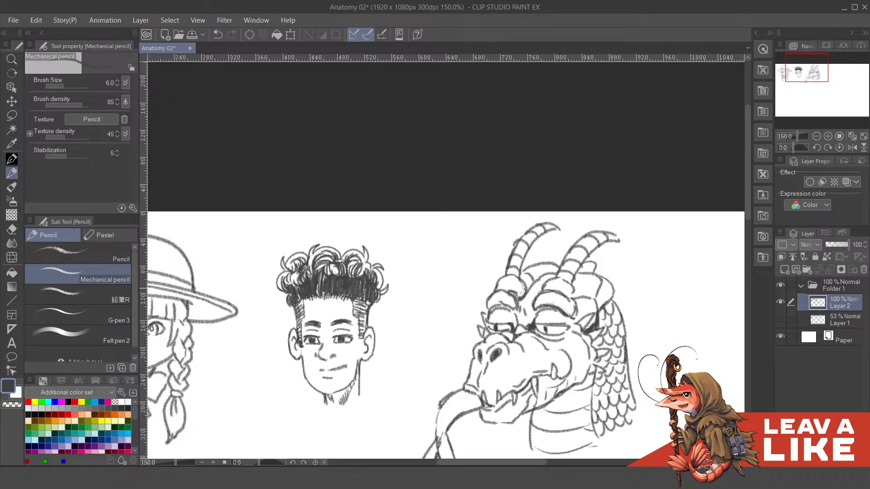
mouse_move(571, 281)
mouse_down()
mouse_move(558, 280)
mouse_move(576, 280)
mouse_move(551, 308)
mouse_up()
key(c)
key(c)
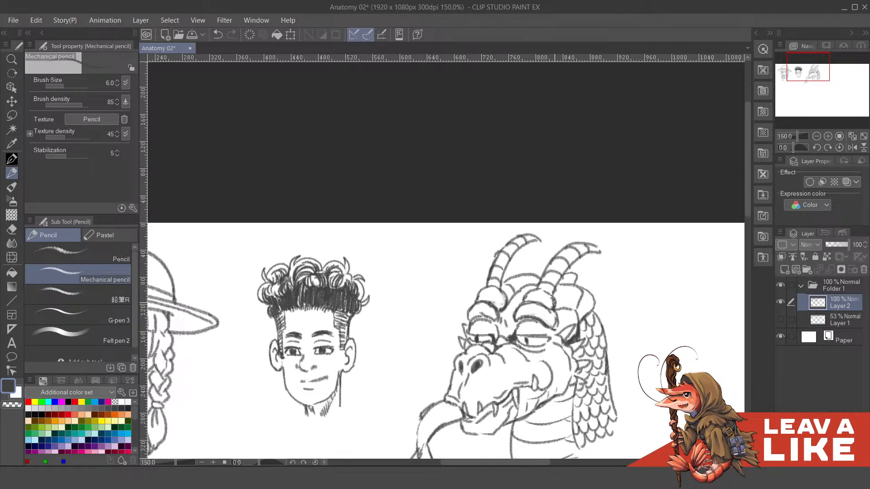
- Check the three heads together in a horizontally mirrored view and restore the normal orientation
scroll(554, 302, down, 3)
scroll(662, 255, down, 2)
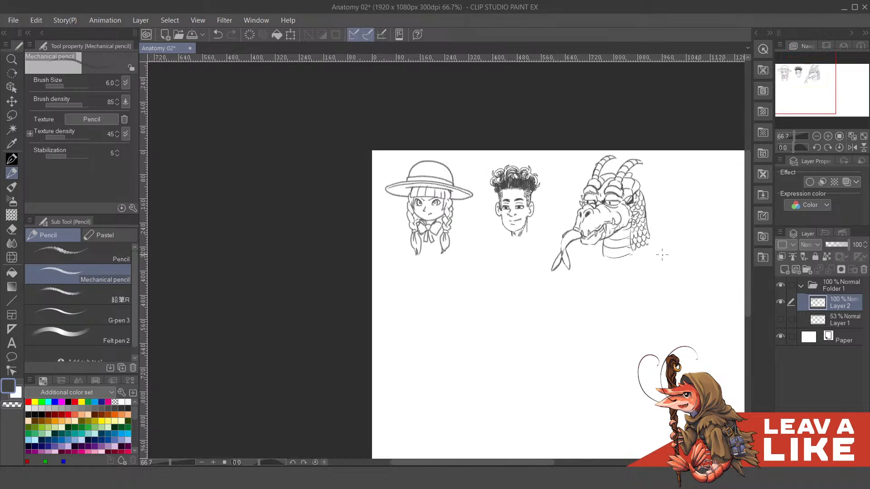
drag(666, 279, 497, 249)
key(h)
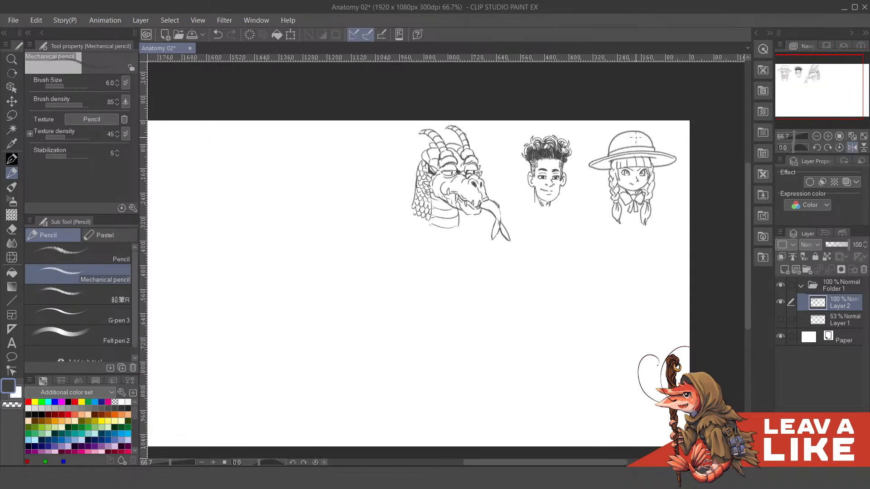
key(h)
- Darken the front edges and folds of the third head's neck plates below the jaw, undoing faulty strokes
scroll(447, 161, up, 2)
mouse_move(486, 206)
mouse_down()
mouse_move(512, 258)
mouse_move(482, 237)
mouse_move(489, 233)
mouse_move(490, 245)
mouse_move(480, 243)
mouse_move(491, 249)
mouse_up()
mouse_move(509, 279)
mouse_down()
mouse_move(505, 265)
mouse_move(489, 283)
mouse_up()
key(ctrl+z)
key(ctrl+z)
drag(499, 275, 490, 281)
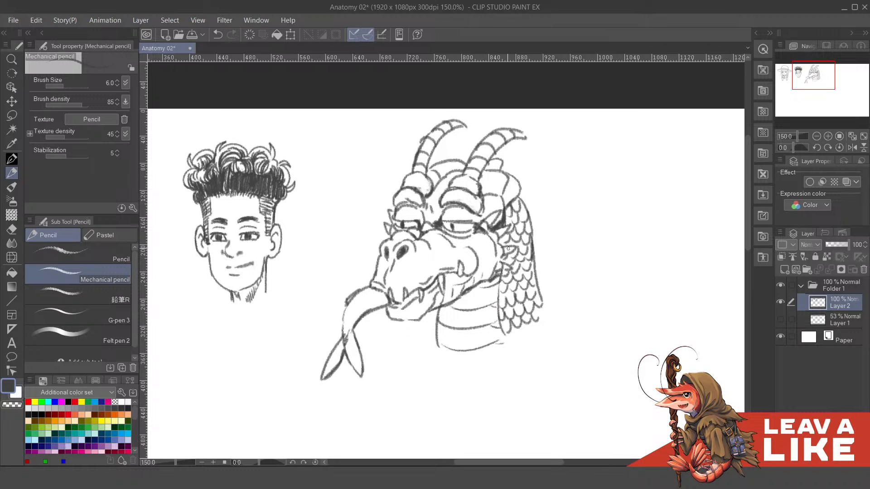
mouse_move(500, 238)
mouse_down()
mouse_move(505, 248)
mouse_move(518, 234)
mouse_up()
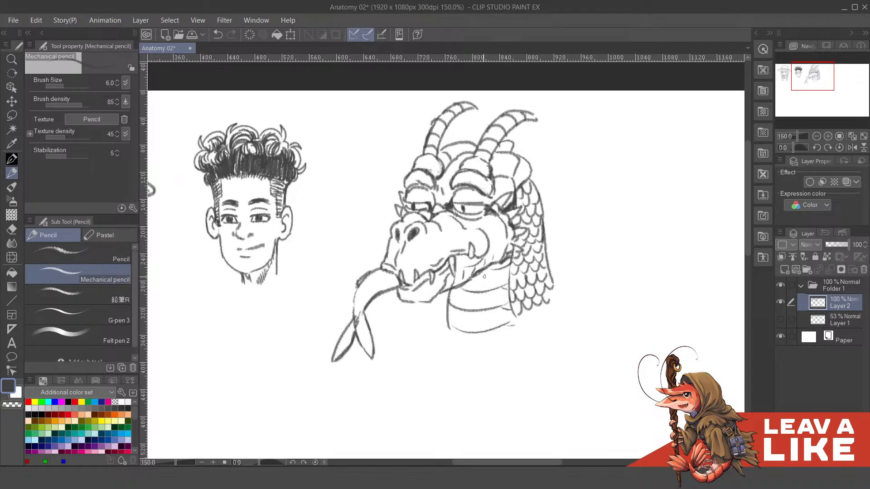
mouse_move(473, 276)
mouse_down()
mouse_move(493, 267)
mouse_move(450, 298)
mouse_move(470, 311)
mouse_move(455, 330)
mouse_move(466, 332)
mouse_up()
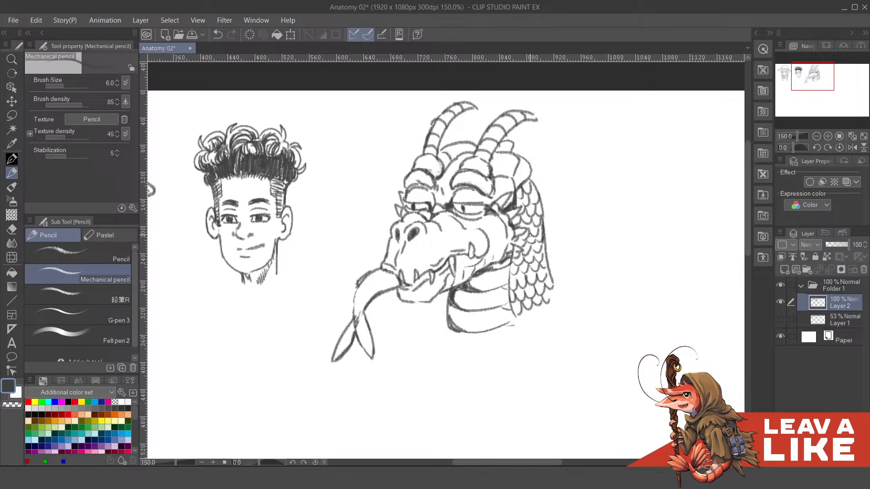
- Hatch the upper part of the third head's tongue with short lines across its width, undoing faulty strokes
mouse_move(413, 276)
mouse_down()
mouse_move(466, 243)
mouse_move(467, 261)
mouse_up()
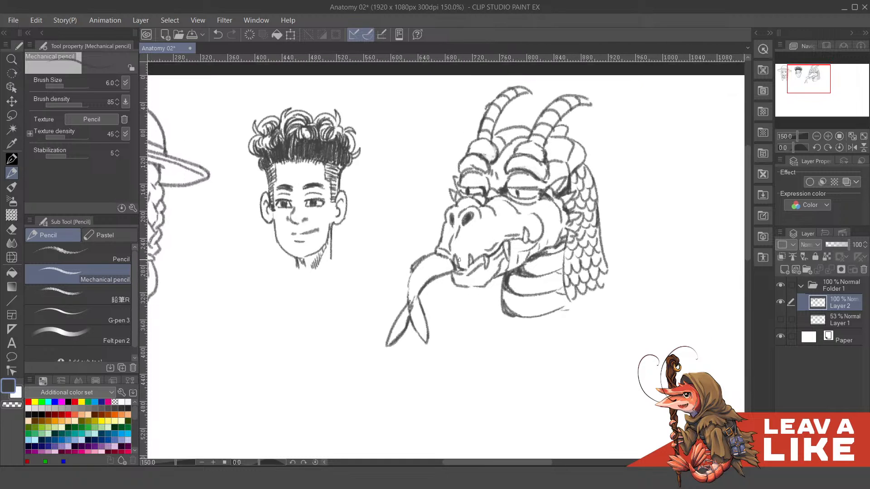
drag(413, 290, 415, 290)
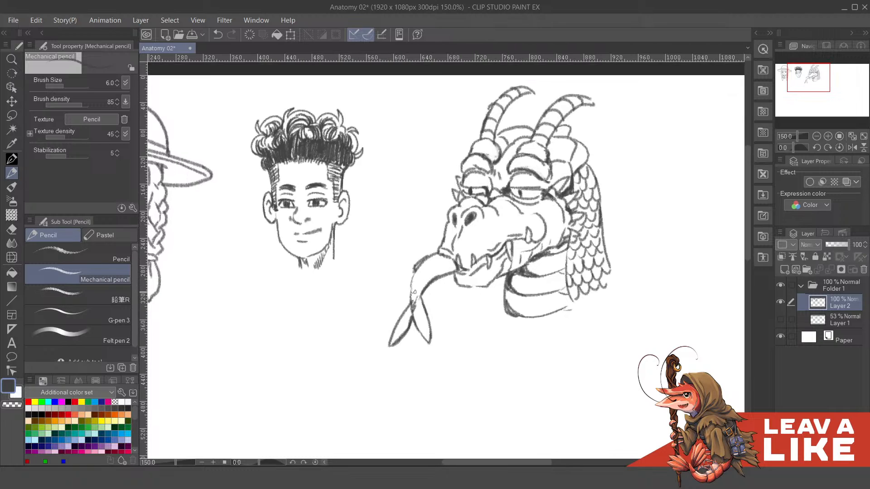
key(ctrl+z)
drag(412, 289, 415, 301)
drag(412, 283, 419, 299)
mouse_move(414, 277)
mouse_down()
mouse_move(420, 296)
mouse_move(423, 288)
mouse_up()
mouse_move(420, 270)
mouse_down()
mouse_move(427, 286)
mouse_move(433, 275)
mouse_up()
drag(430, 259, 430, 281)
key(ctrl+z)
key(ctrl+z)
key(ctrl+z)
key(ctrl+z)
key(ctrl+z)
mouse_move(428, 260)
mouse_down()
mouse_move(436, 279)
mouse_move(452, 271)
mouse_up()
drag(450, 275, 460, 261)
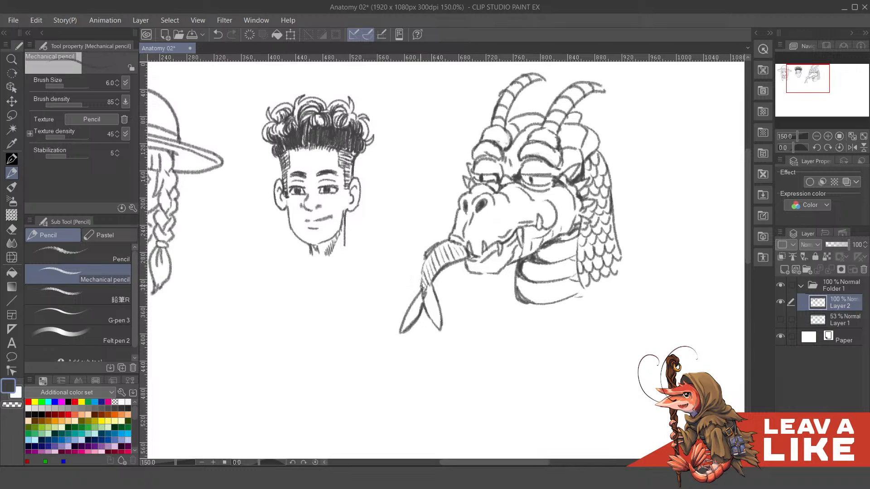
- Undo the last tongue strokes and add hatching in the crossing direction up to the mouth
key(ctrl+z)
key(ctrl+z)
key(ctrl+z)
mouse_move(424, 275)
mouse_down()
mouse_move(451, 257)
mouse_move(442, 251)
mouse_up()
drag(436, 259, 452, 249)
drag(451, 254, 465, 246)
- Refine the cross-hatching on the third head's tongue and continue it down into the forked tip
scroll(549, 181, down, 2)
drag(616, 238, 552, 275)
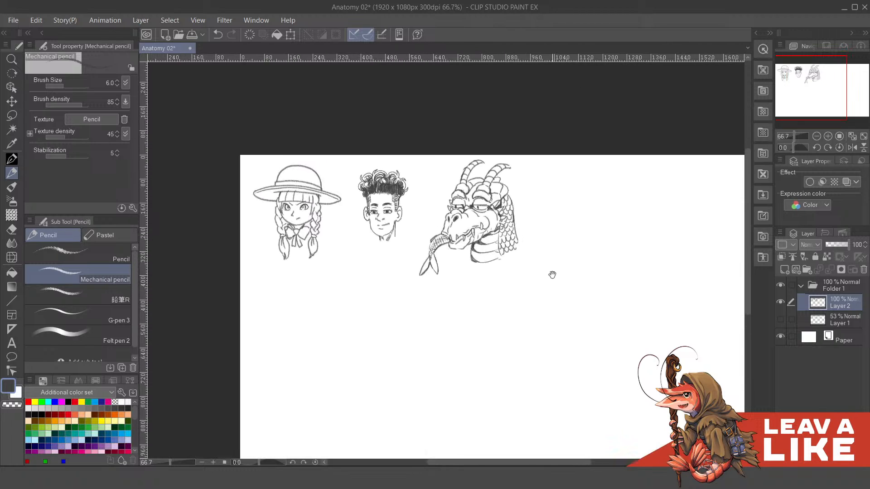
scroll(442, 232, up, 1)
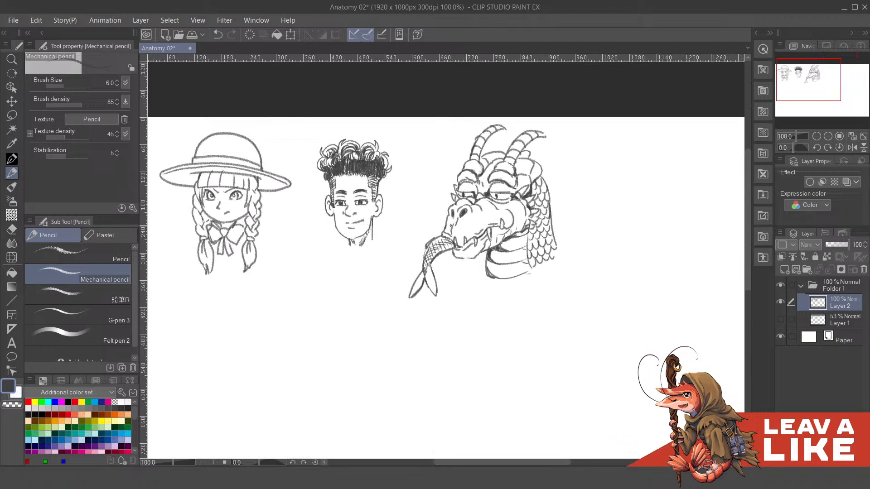
key(ctrl+z)
drag(427, 245, 423, 268)
drag(543, 218, 525, 209)
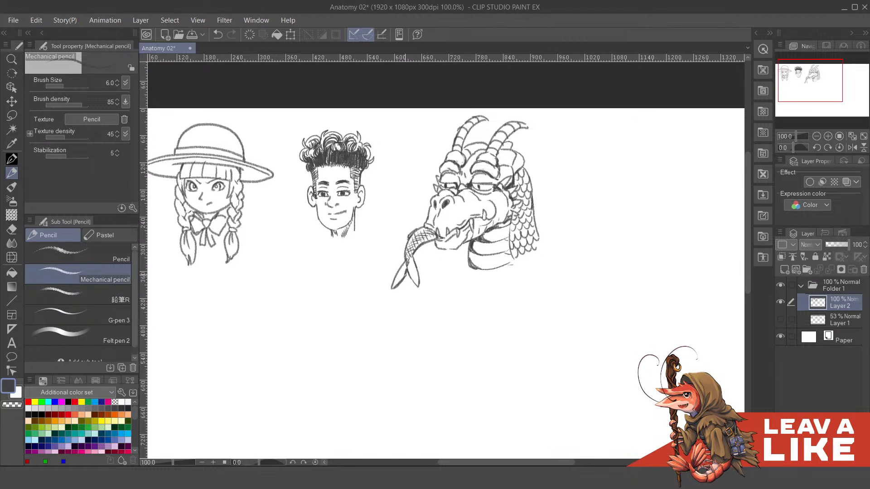
drag(411, 256, 418, 281)
- Try extra pencil strokes on the third head's horns and brow, and undo them
scroll(562, 145, down, 1)
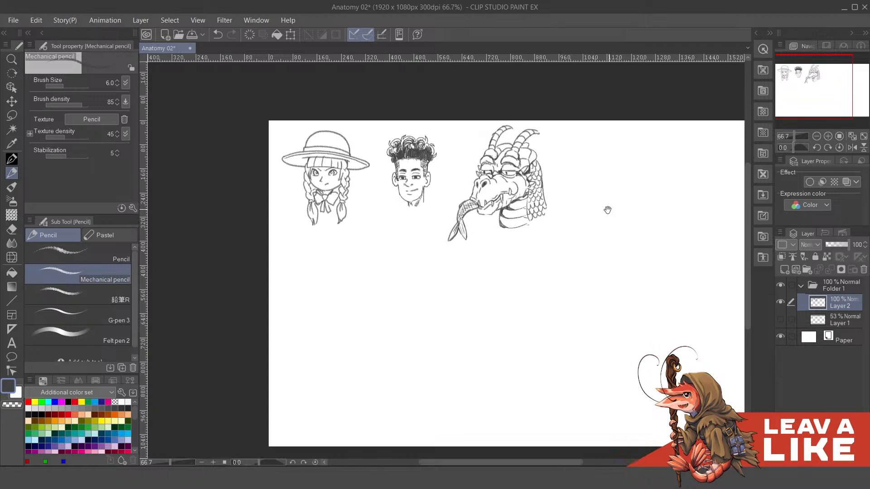
drag(607, 210, 558, 250)
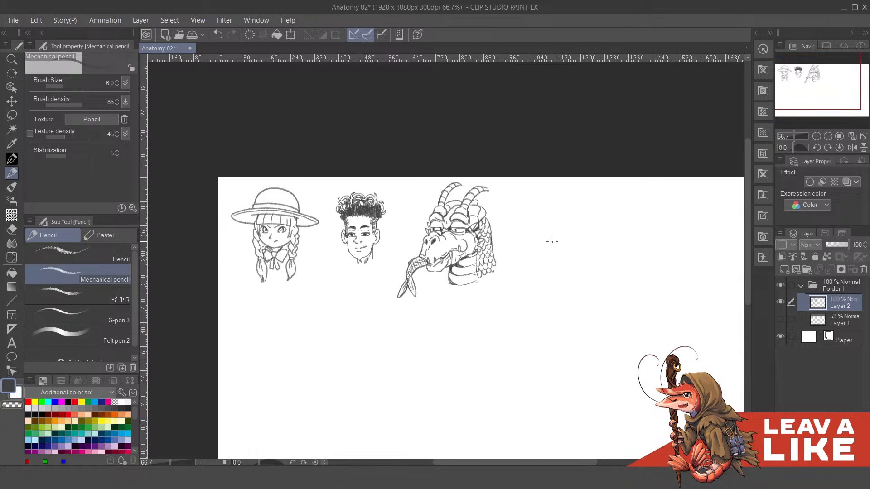
scroll(553, 241, up, 1)
drag(528, 186, 559, 270)
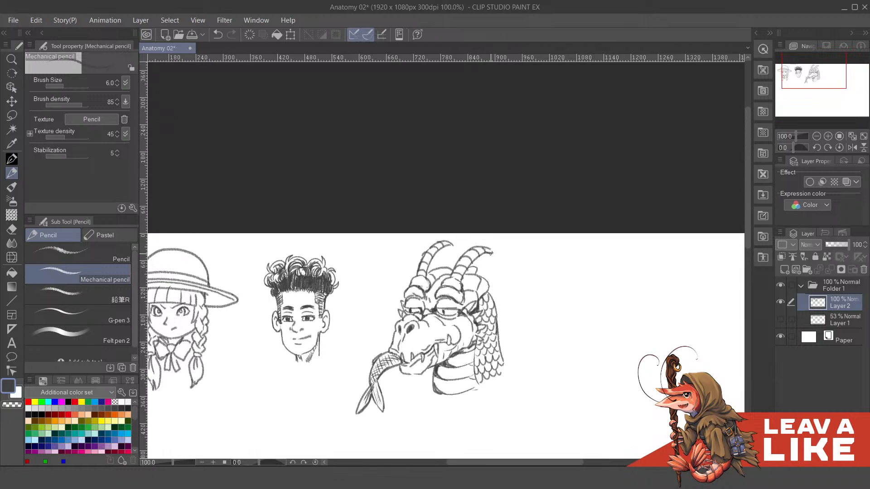
drag(428, 275, 437, 251)
mouse_move(459, 282)
mouse_down()
mouse_move(465, 268)
mouse_move(458, 281)
mouse_move(454, 269)
mouse_up()
key(ctrl+z)
key(ctrl+z)
key(ctrl+z)
scroll(491, 267, down, 1)
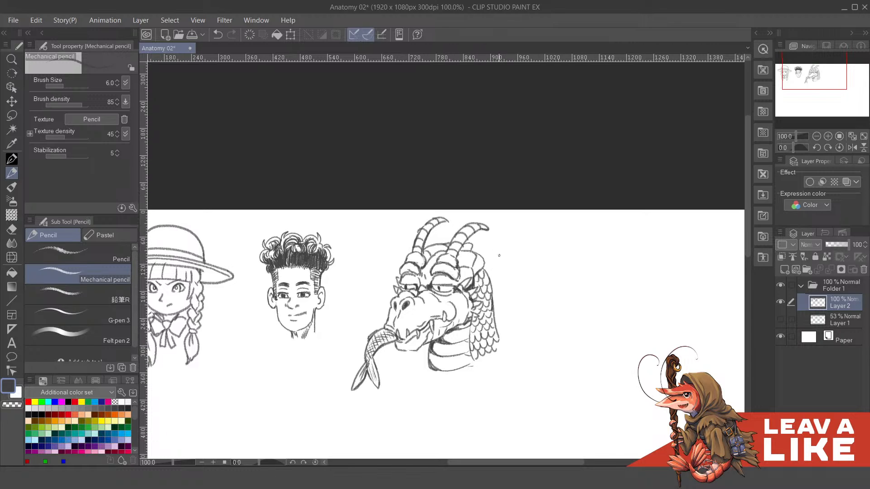
scroll(498, 281, down, 2)
drag(452, 294, 436, 301)
key(ctrl+z)
key(c)
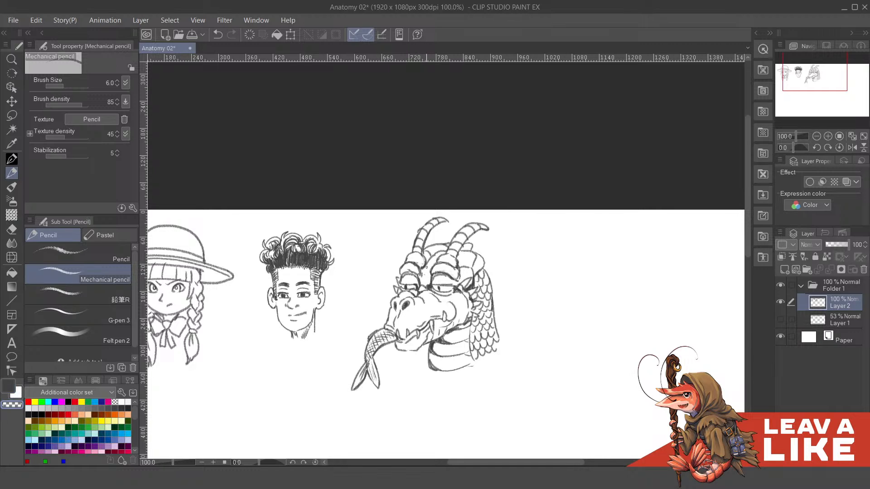
key(c)
- Make Layer 1 visible and frame the construction shapes of the fourth head closely
scroll(514, 229, down, 2)
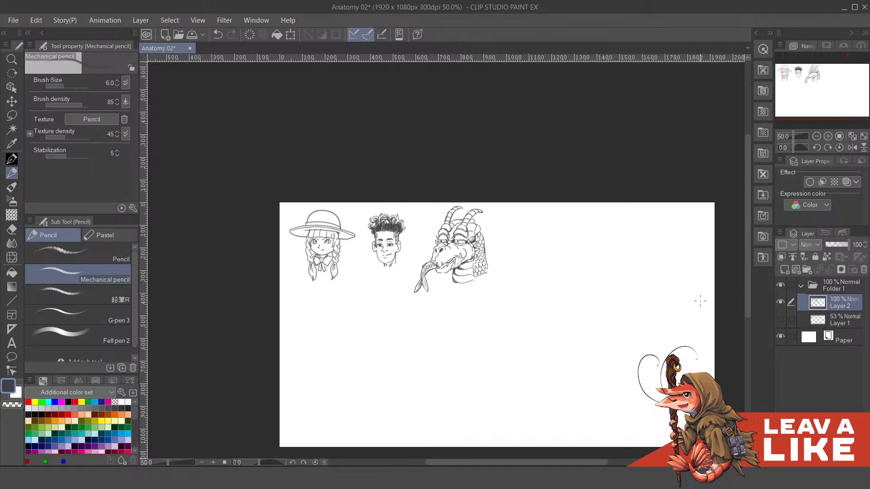
click(783, 320)
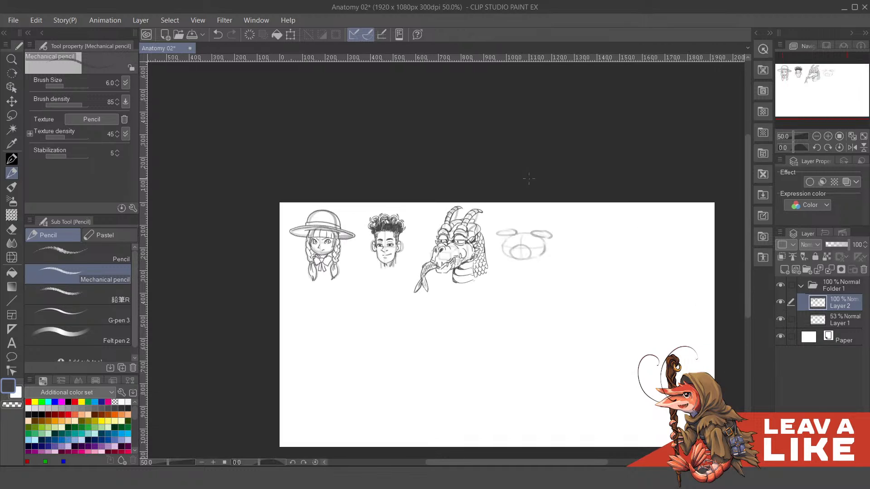
scroll(550, 235, up, 2)
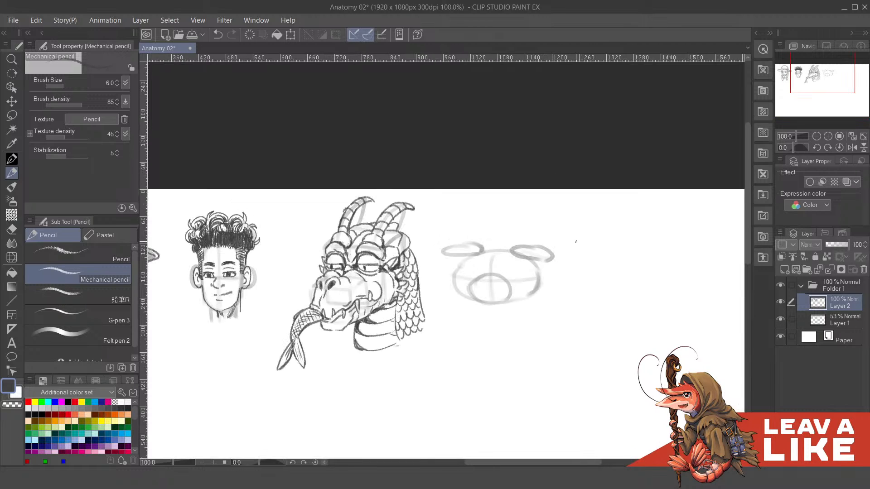
mouse_move(535, 288)
mouse_down()
mouse_move(569, 281)
mouse_move(654, 328)
mouse_move(632, 313)
mouse_move(642, 271)
mouse_move(660, 272)
mouse_move(539, 251)
mouse_move(559, 261)
mouse_up()
click(781, 319)
click(779, 320)
scroll(542, 225, up, 1)
drag(561, 302, 562, 320)
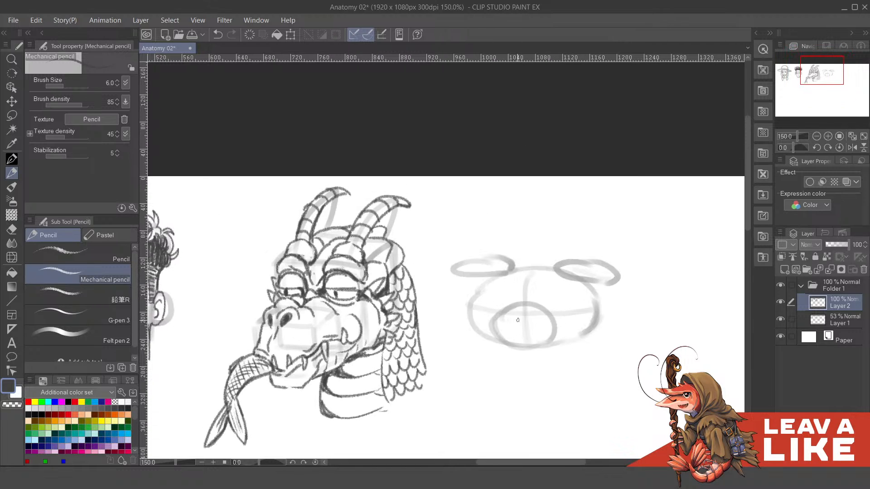
- Draw the fourth head's snout curve, nostrils, mouth and chin line over the lower circle, undoing faulty strokes
mouse_move(506, 314)
mouse_down()
mouse_move(535, 319)
mouse_move(508, 323)
mouse_move(515, 333)
mouse_move(569, 339)
mouse_up()
key(ctrl+z)
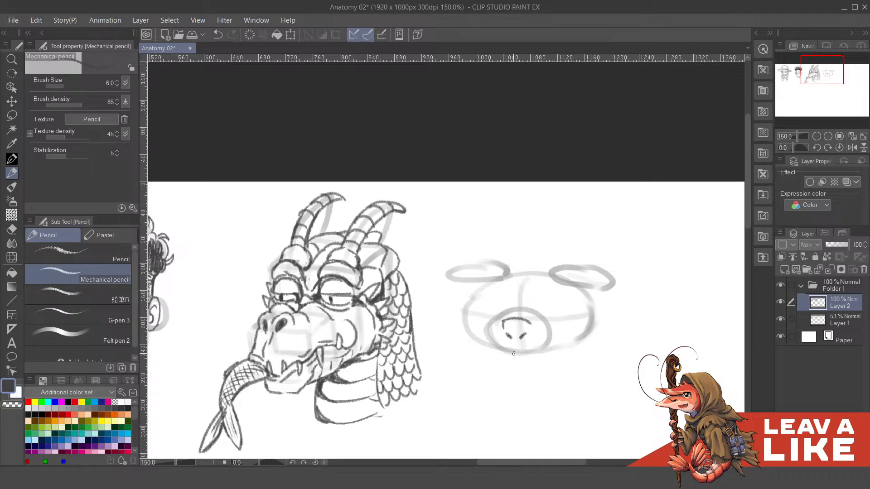
mouse_move(510, 351)
mouse_down()
mouse_move(535, 352)
mouse_move(503, 360)
mouse_move(536, 362)
mouse_move(558, 348)
mouse_up()
mouse_move(562, 318)
mouse_down()
mouse_move(561, 307)
mouse_move(564, 315)
mouse_move(710, 292)
mouse_move(571, 279)
mouse_move(609, 280)
mouse_up()
key(ctrl+z)
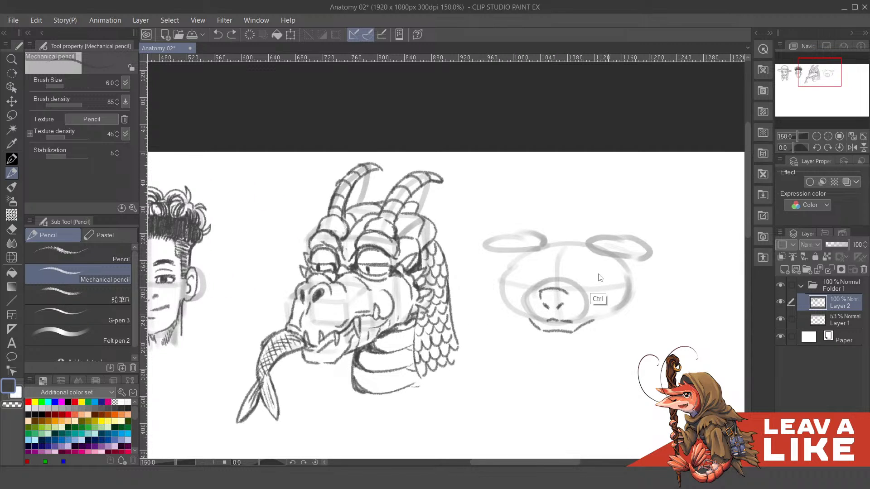
- Draw the angular outlines of both eyes above the fourth head's snout
mouse_move(576, 286)
mouse_down()
mouse_move(581, 270)
mouse_move(594, 278)
mouse_move(588, 288)
mouse_up()
mouse_move(531, 285)
mouse_down()
mouse_move(518, 272)
mouse_move(528, 261)
mouse_move(530, 289)
mouse_up()
key(ctrl+z)
mouse_move(592, 274)
mouse_down()
mouse_move(577, 277)
mouse_move(599, 295)
mouse_up()
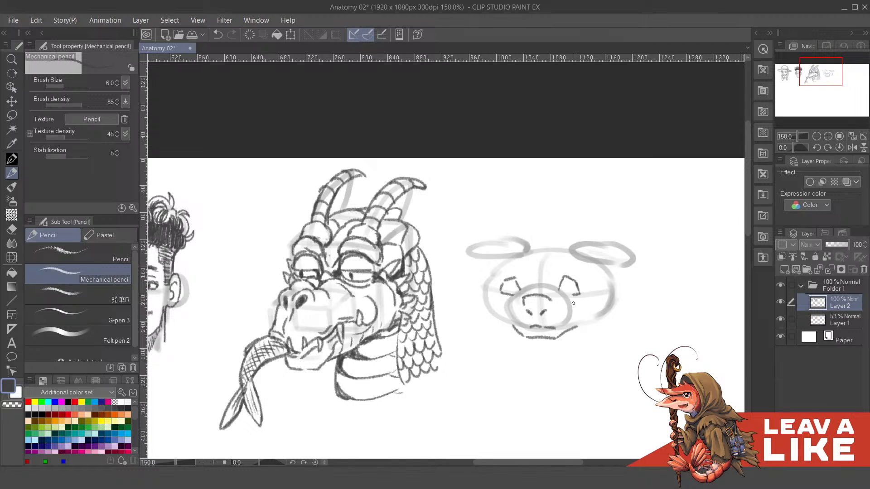
- Outline the fourth head's two full, drooping cheeks on either side of the chin, redrawing faulty curves
drag(510, 296, 516, 331)
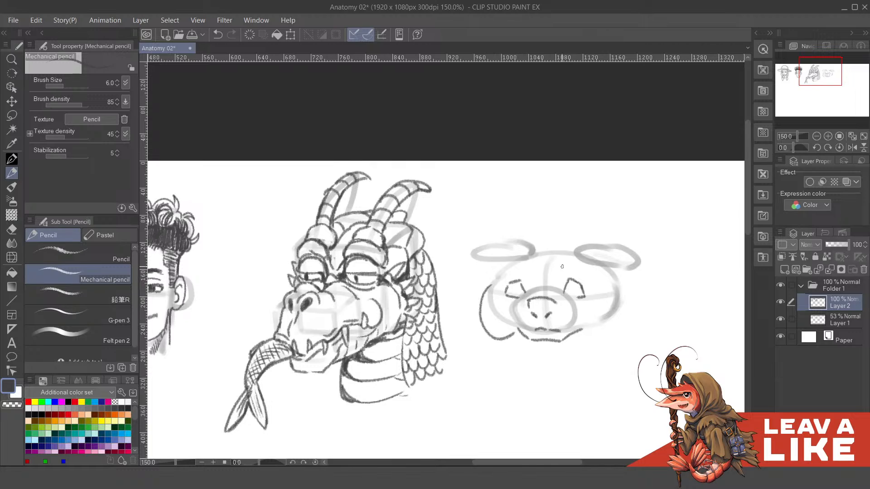
key(ctrl+z)
mouse_move(497, 282)
mouse_down()
mouse_move(483, 303)
mouse_move(517, 336)
mouse_up()
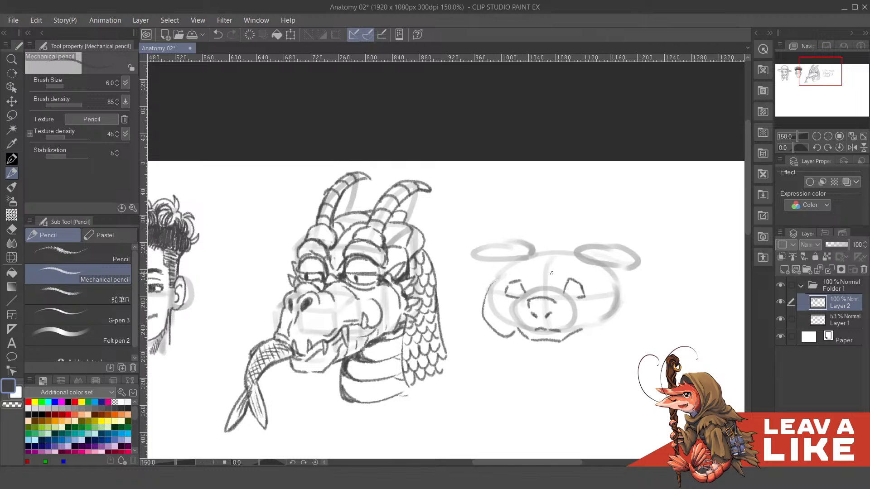
key(ctrl+z)
mouse_move(492, 281)
mouse_down()
mouse_move(485, 322)
mouse_move(515, 326)
mouse_up()
mouse_move(591, 311)
mouse_down()
mouse_move(568, 316)
mouse_move(597, 309)
mouse_up()
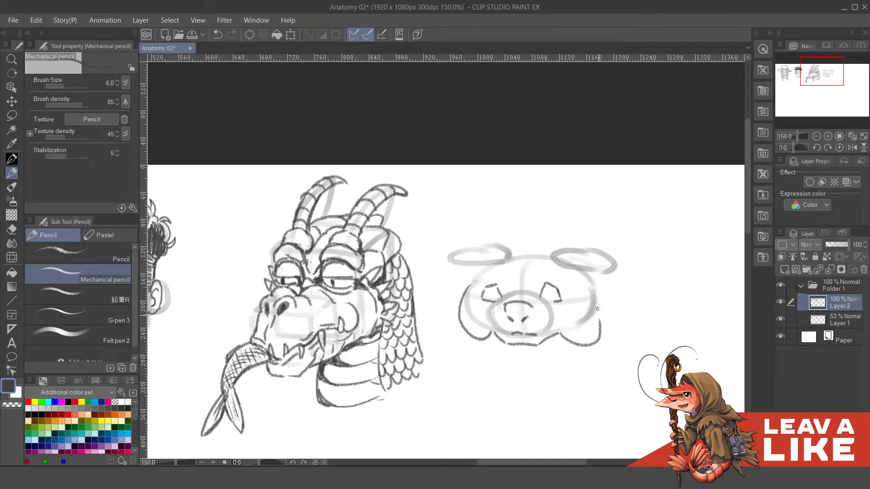
key(ctrl+z)
mouse_move(561, 341)
mouse_down()
mouse_move(599, 312)
mouse_move(592, 285)
mouse_move(595, 302)
mouse_move(579, 283)
mouse_move(549, 312)
mouse_move(548, 302)
mouse_up()
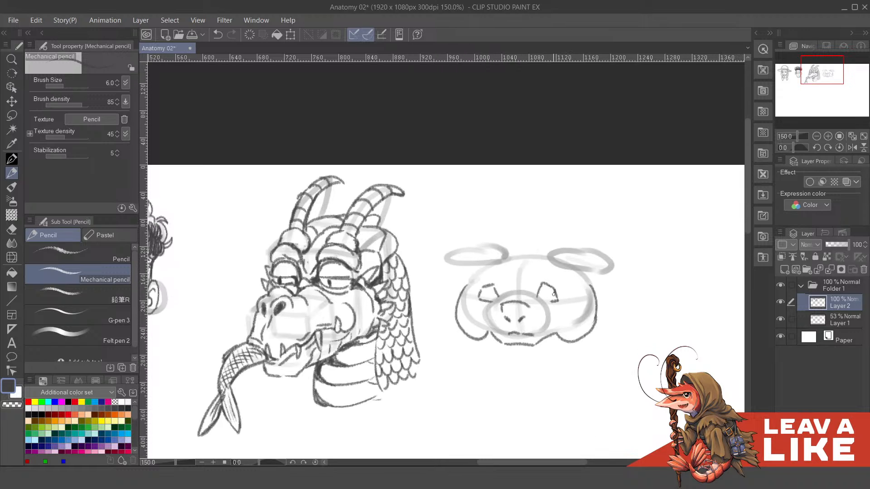
- Check the pencil lines without Layer 1, show it again, and draw the fourth head's upper outline and folded ears
click(780, 319)
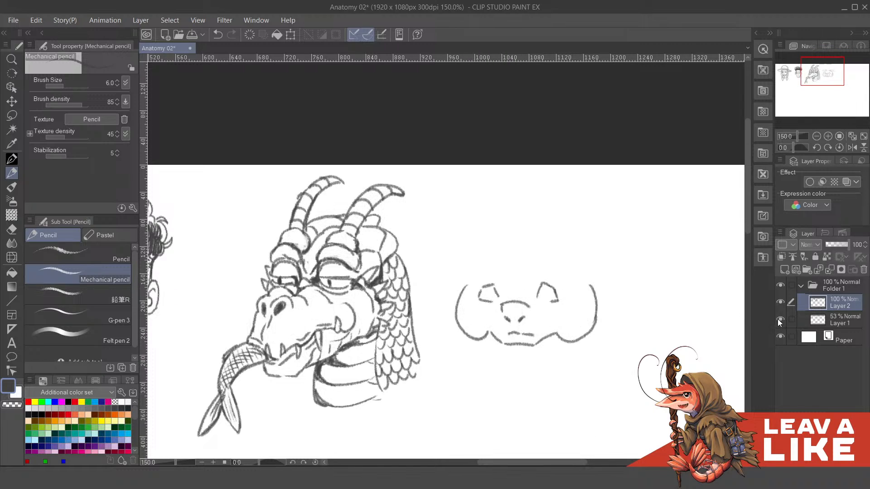
click(779, 319)
drag(532, 271, 563, 299)
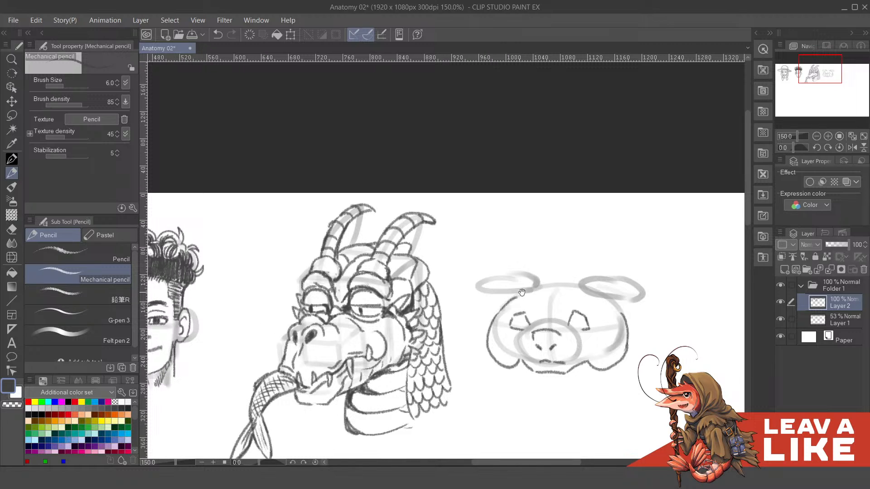
mouse_move(520, 297)
mouse_down()
mouse_move(499, 289)
mouse_move(525, 285)
mouse_move(513, 278)
mouse_move(554, 280)
mouse_up()
key(ctrl+z)
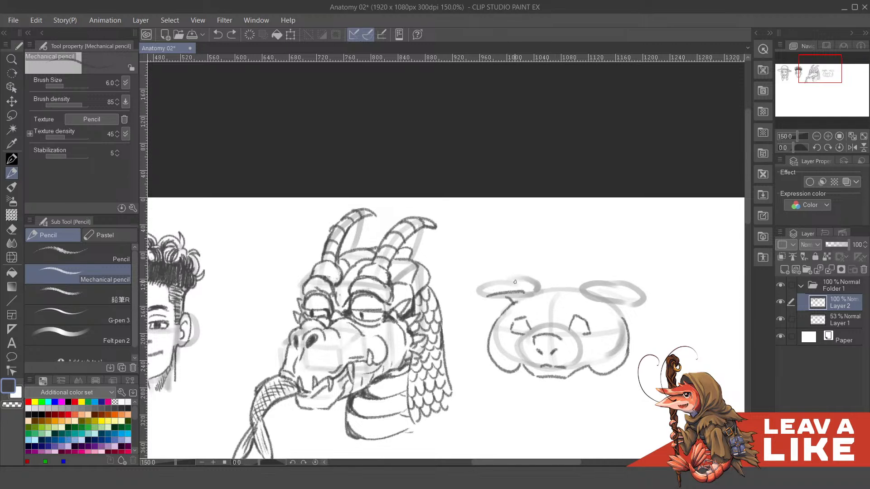
mouse_move(488, 296)
mouse_down()
mouse_move(520, 264)
mouse_move(519, 275)
mouse_move(497, 287)
mouse_move(522, 279)
mouse_move(537, 287)
mouse_move(496, 295)
mouse_move(596, 304)
mouse_move(596, 287)
mouse_move(543, 289)
mouse_move(582, 285)
mouse_move(566, 283)
mouse_move(579, 285)
mouse_move(590, 324)
mouse_up()
scroll(520, 297, right, 2)
key(ctrl+z)
drag(583, 319, 578, 305)
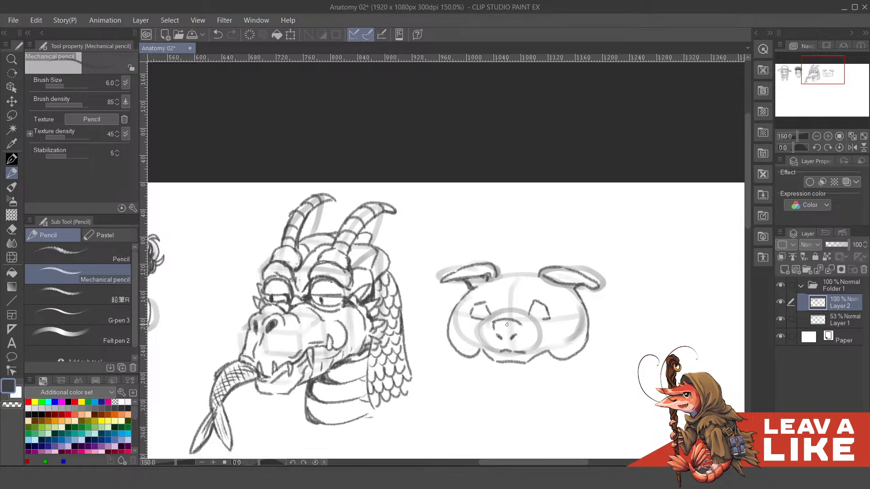
- Darken the pig head's nostrils and draw the pupils and upper lids of both eyes
mouse_move(501, 330)
mouse_down()
mouse_move(496, 338)
mouse_move(515, 331)
mouse_up()
key(ctrl+z)
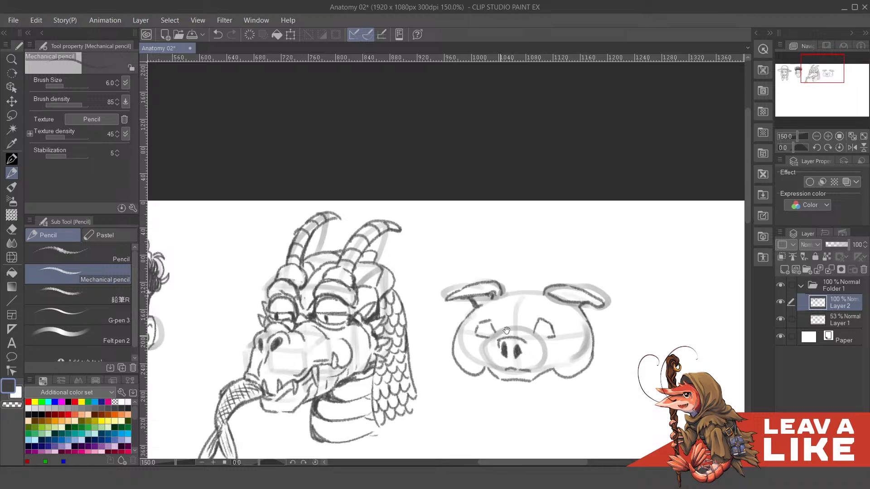
mouse_move(487, 305)
mouse_down()
mouse_move(563, 311)
mouse_move(575, 324)
mouse_move(561, 314)
mouse_up()
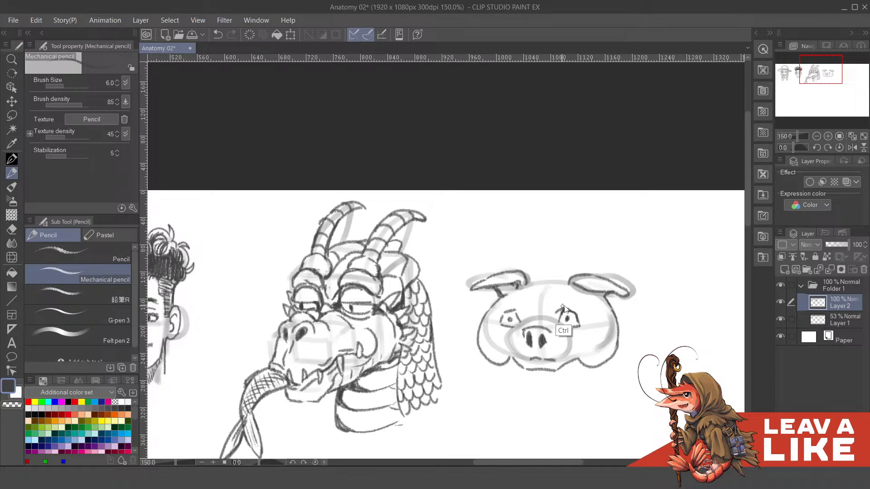
scroll(566, 302, down, 2)
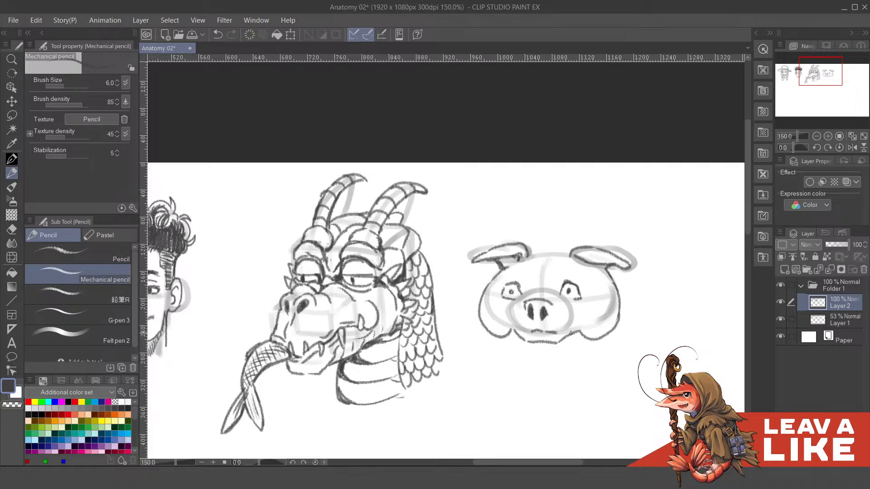
mouse_move(557, 339)
mouse_down()
mouse_move(571, 334)
mouse_move(571, 322)
mouse_up()
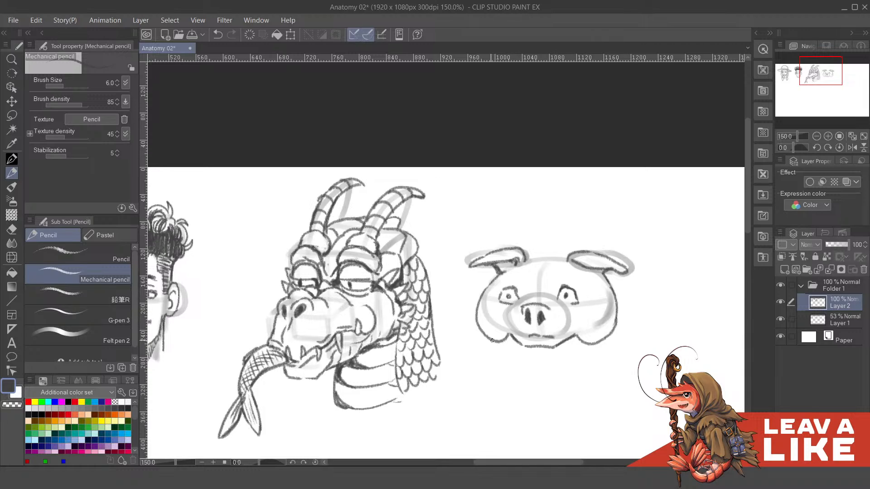
- Draw a thick neck roll beneath the pig head's cheeks with short neck lines flaring down on both sides, undoing faulty curves
mouse_move(492, 341)
mouse_down()
mouse_move(487, 353)
mouse_move(548, 371)
mouse_up()
key(ctrl+z)
mouse_move(494, 357)
mouse_down()
mouse_move(529, 372)
mouse_move(560, 370)
mouse_move(605, 354)
mouse_move(615, 338)
mouse_up()
key(ctrl+z)
mouse_move(506, 343)
mouse_down()
mouse_move(526, 350)
mouse_move(506, 347)
mouse_move(579, 345)
mouse_up()
key(ctrl+z)
drag(616, 314, 611, 315)
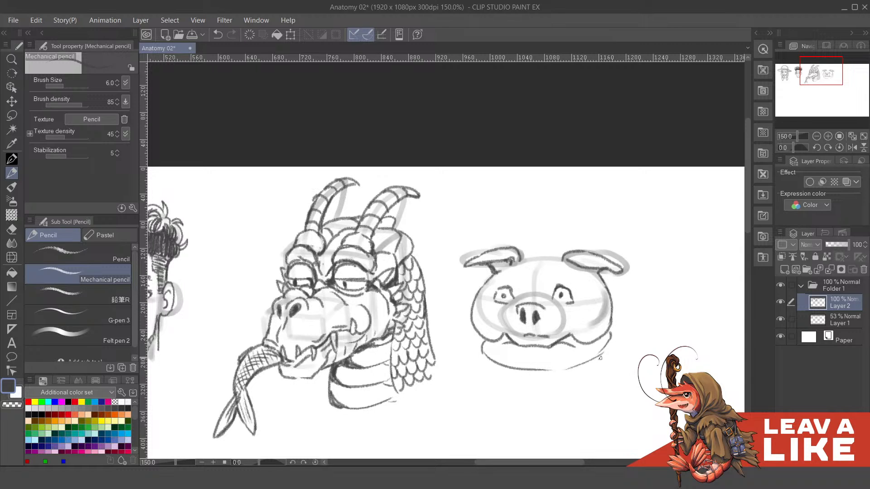
drag(600, 358, 606, 337)
drag(480, 354, 475, 378)
mouse_move(611, 343)
mouse_down()
mouse_move(620, 366)
mouse_move(606, 314)
mouse_up()
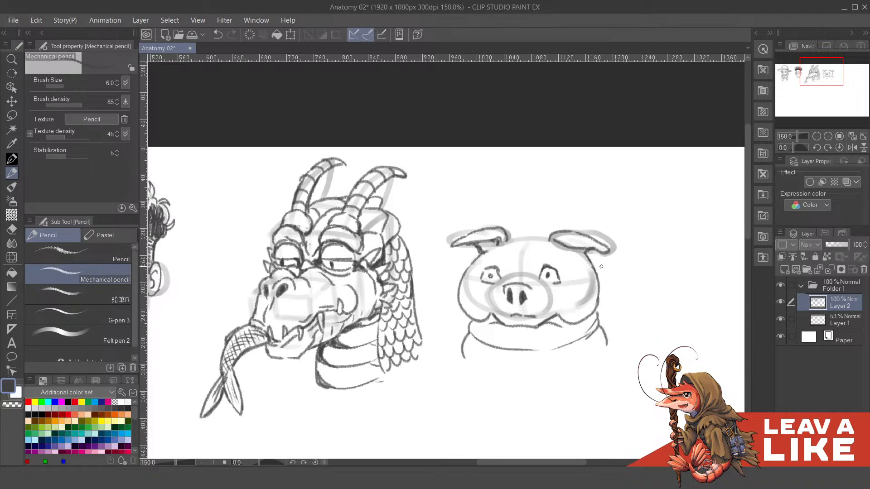
drag(658, 273, 655, 291)
- Check the pencil lines without Layer 1, show it again, and add creases beneath the pig's eyes
click(779, 319)
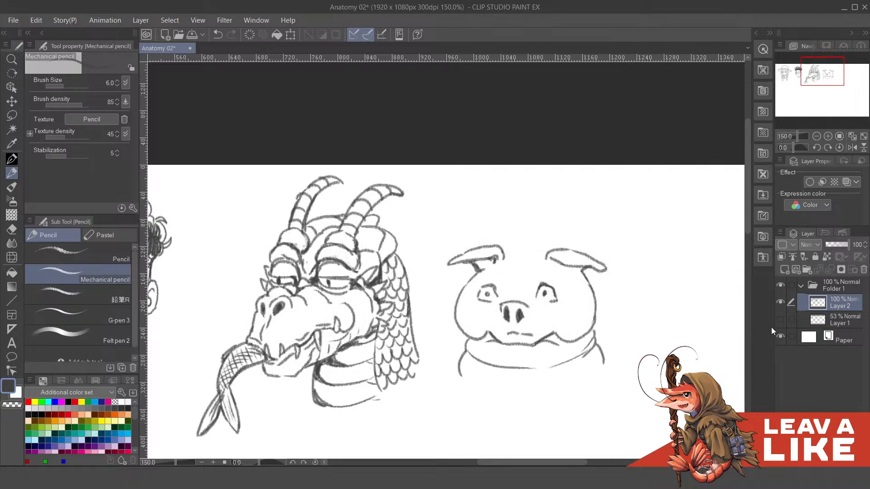
click(780, 319)
mouse_move(577, 307)
mouse_down()
mouse_move(590, 321)
mouse_move(580, 319)
mouse_up()
key(ctrl+z)
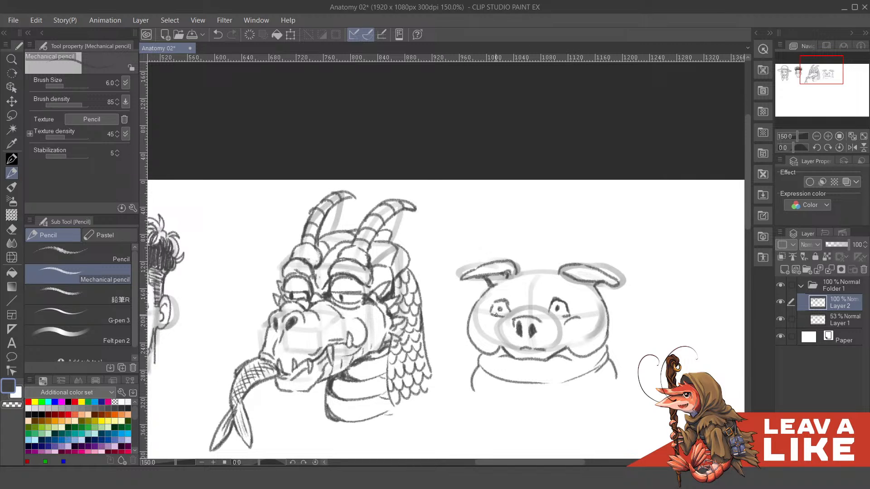
- Outline the sides and lower edge of the pig's snout around the nostrils, undoing faulty strokes
mouse_move(488, 313)
mouse_down()
mouse_move(522, 325)
mouse_move(512, 349)
mouse_up()
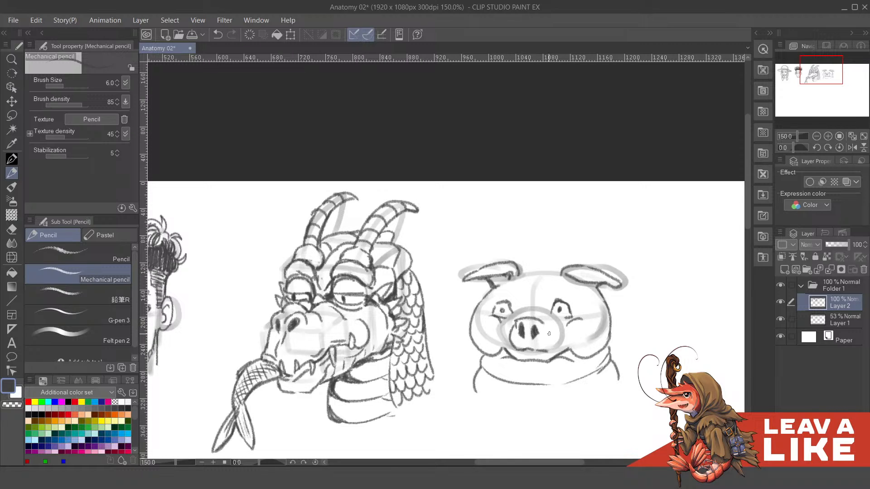
mouse_move(544, 324)
mouse_down()
mouse_move(551, 349)
mouse_move(524, 336)
mouse_move(543, 334)
mouse_up()
key(ctrl+z)
key(ctrl+z)
key(ctrl+z)
scroll(515, 335, up, 2)
key(ctrl+z)
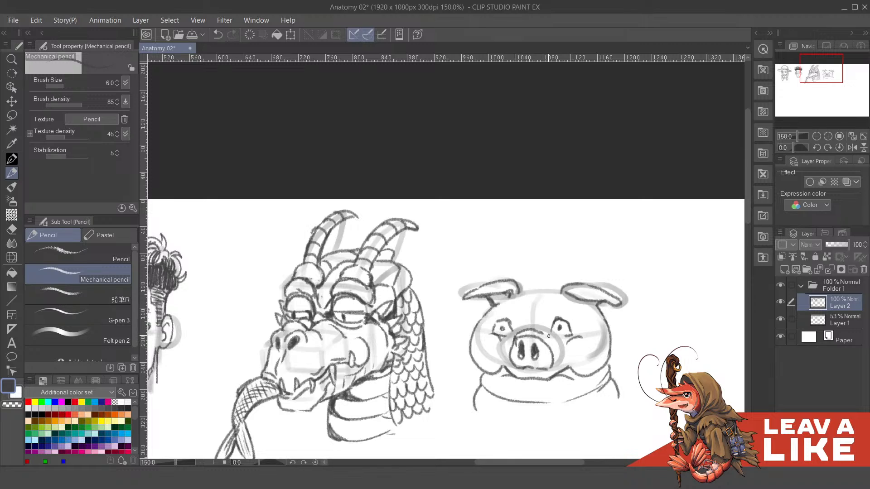
- Draw wrinkles above the pig's snout, brow lines over the eyes and the top of the head between the ears
mouse_move(523, 329)
mouse_down()
mouse_move(541, 330)
mouse_move(527, 318)
mouse_move(559, 313)
mouse_up()
key(ctrl+z)
key(ctrl+z)
key(ctrl+z)
mouse_move(506, 313)
mouse_down()
mouse_move(517, 317)
mouse_move(527, 296)
mouse_move(558, 296)
mouse_up()
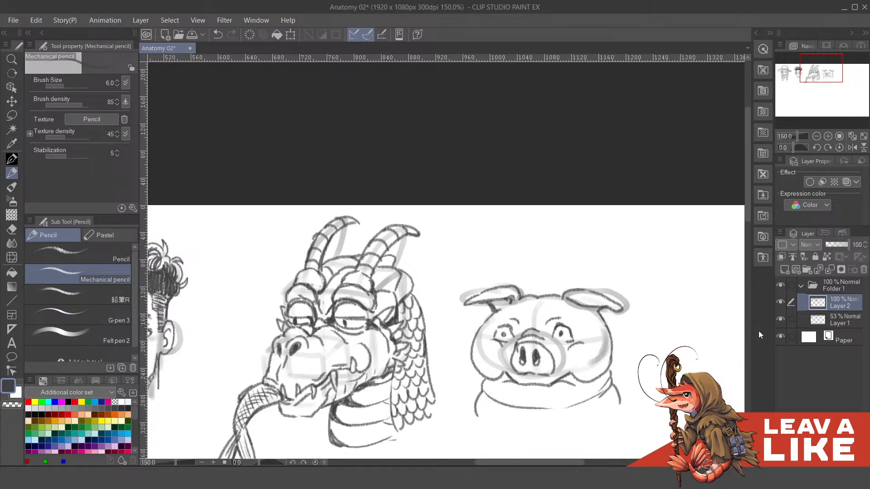
- Hide Layer 1 and review the clean pencil lines of all four heads from afar and close up
click(781, 319)
scroll(630, 305, down, 3)
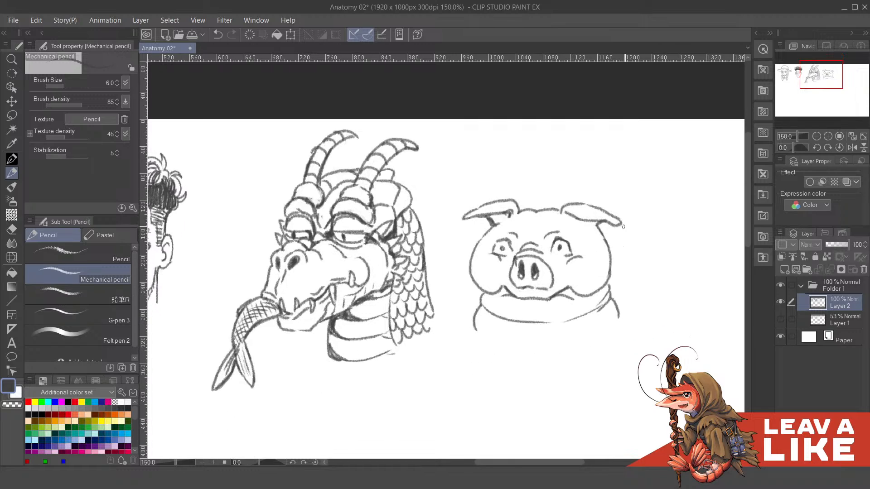
scroll(633, 224, down, 1)
scroll(633, 224, down, 1)
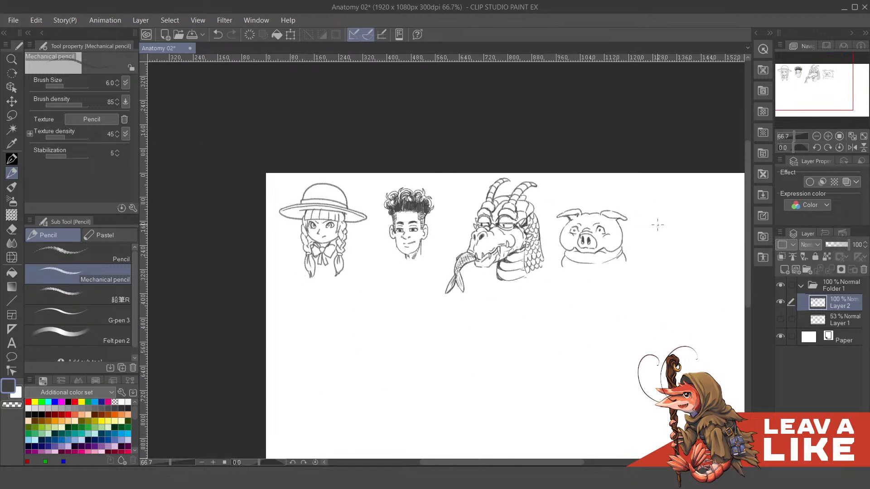
scroll(638, 235, up, 1)
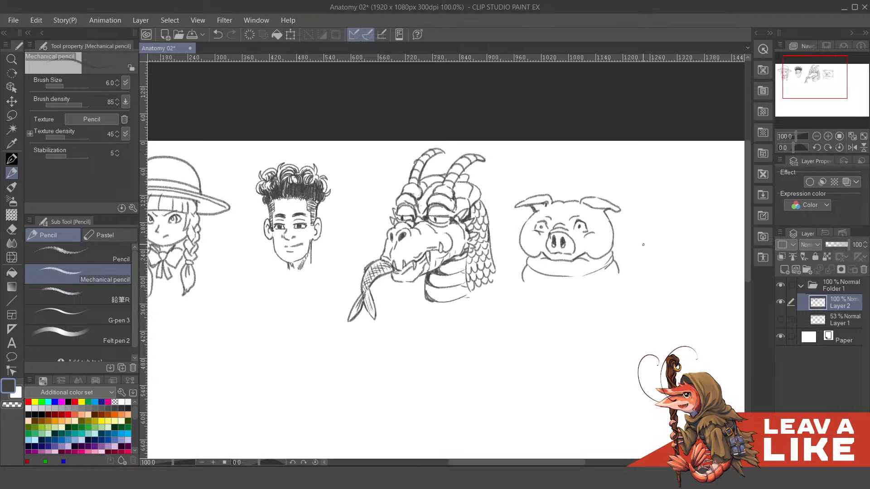
scroll(645, 245, down, 1)
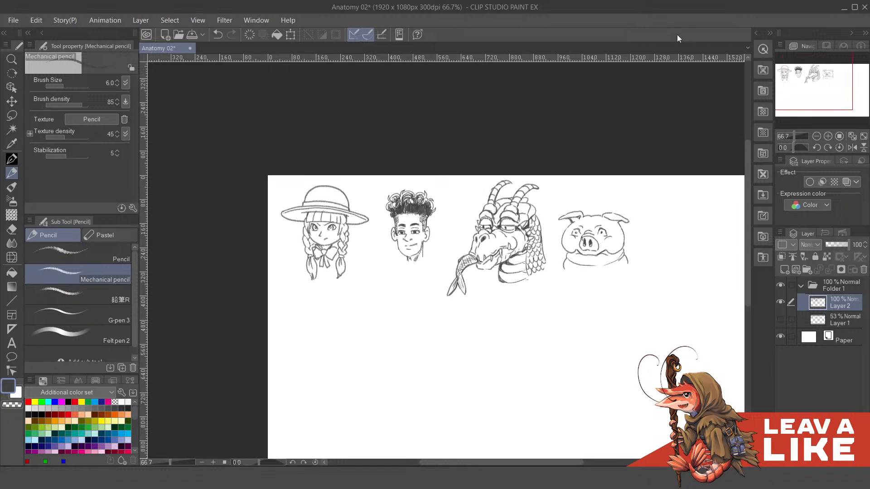
drag(643, 285, 569, 254)
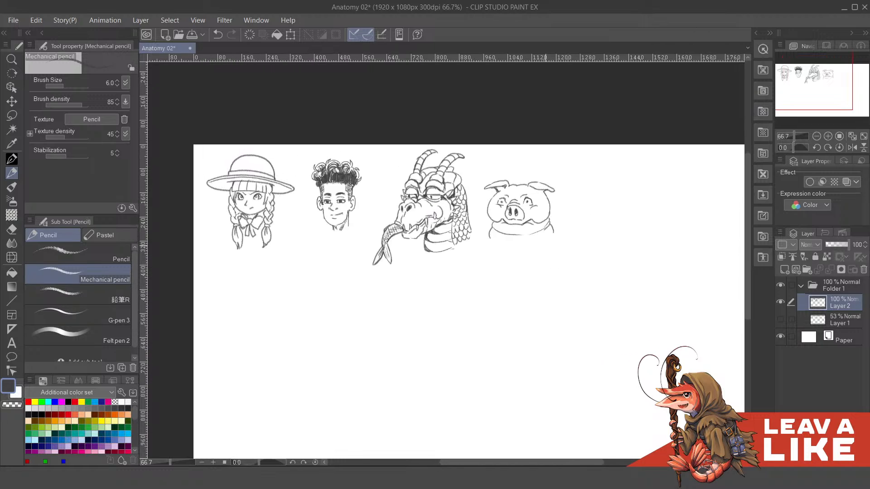
scroll(541, 212, up, 2)
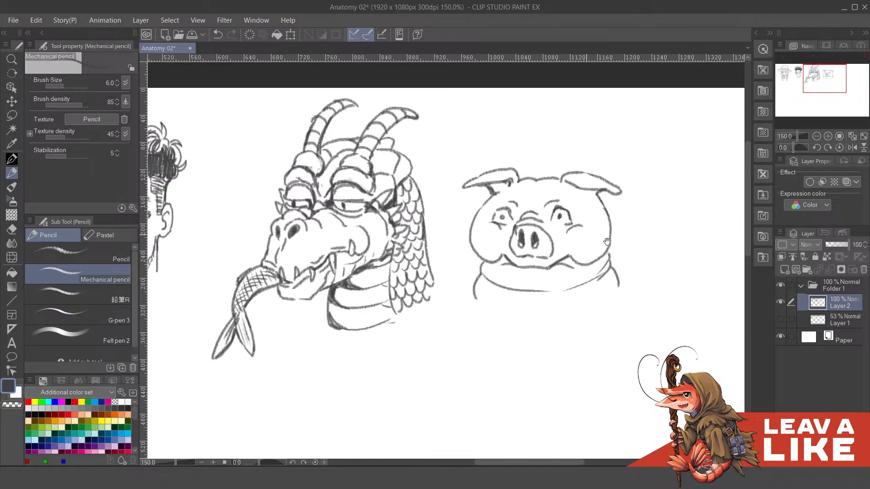
- Darken the corners of the pig's mouth and shade beneath its folded ears
drag(539, 277, 608, 282)
mouse_move(615, 212)
mouse_down()
mouse_move(622, 240)
mouse_move(641, 235)
mouse_move(633, 237)
mouse_up()
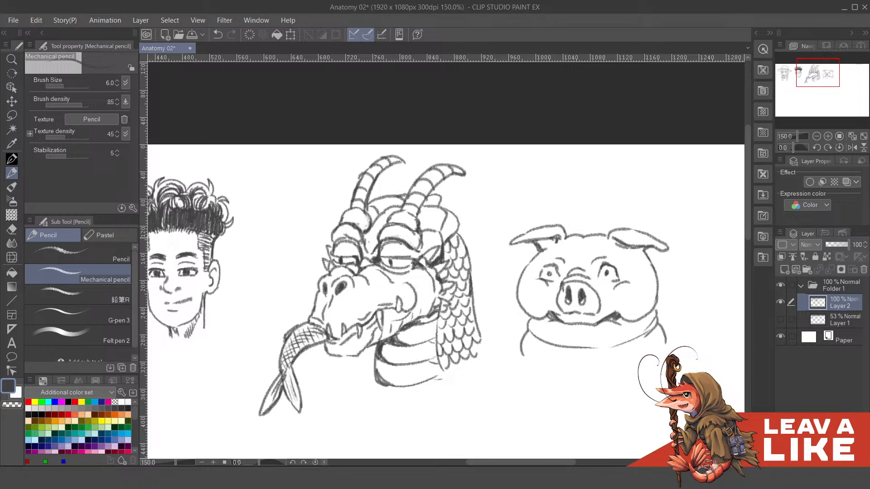
mouse_move(556, 239)
mouse_down()
mouse_move(547, 240)
mouse_move(553, 245)
mouse_up()
drag(641, 255, 631, 240)
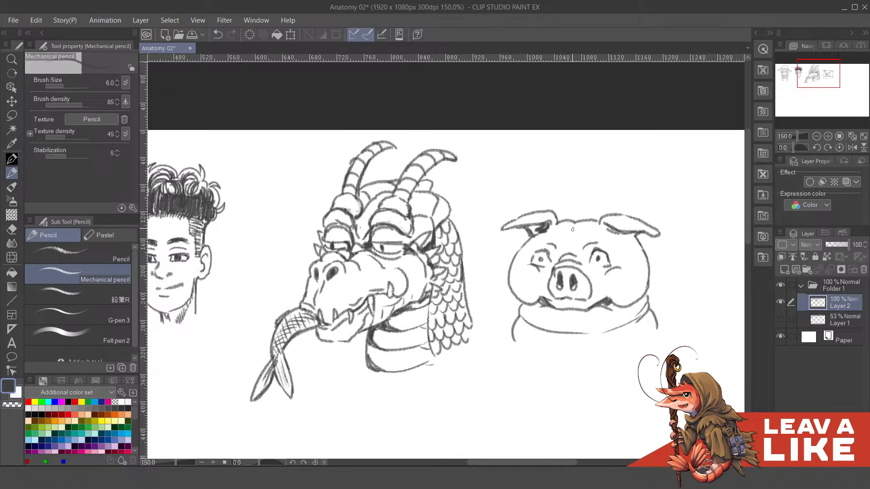
- Add small accent strokes to the pig's forehead and the cheeks beside the mouth, undoing faulty ones
key(ctrl+z)
drag(578, 222, 569, 232)
drag(634, 291, 622, 300)
key(ctrl+z)
key(ctrl+z)
drag(530, 288, 532, 270)
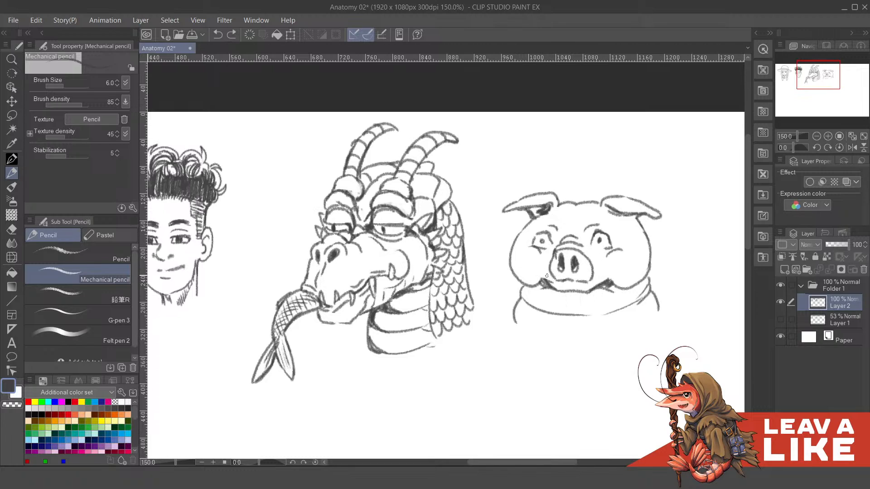
drag(547, 272, 553, 277)
drag(635, 269, 626, 269)
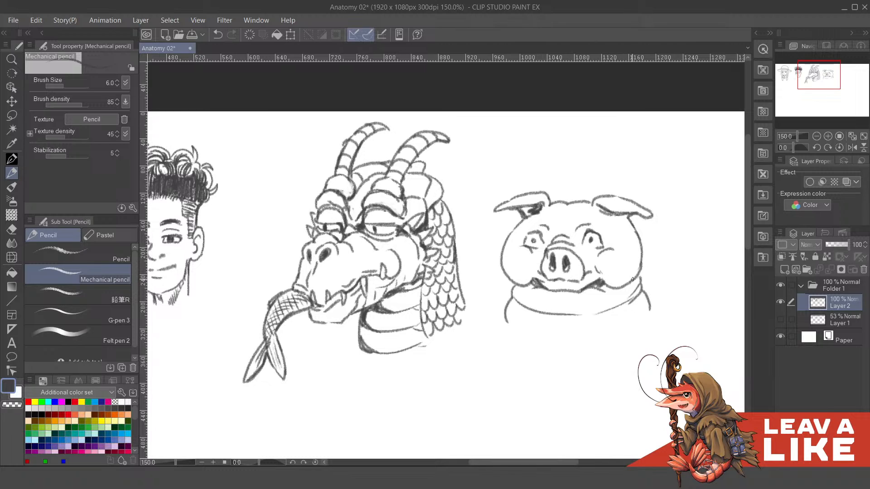
- Thicken the outer contour of the pig's head and cheeks on both sides, redrawing faulty strokes
key(ctrl+z)
drag(637, 255, 640, 271)
key(ctrl+z)
mouse_move(629, 216)
mouse_down()
mouse_move(619, 215)
mouse_move(640, 251)
mouse_up()
mouse_move(636, 250)
mouse_down()
mouse_move(634, 242)
mouse_move(640, 252)
mouse_up()
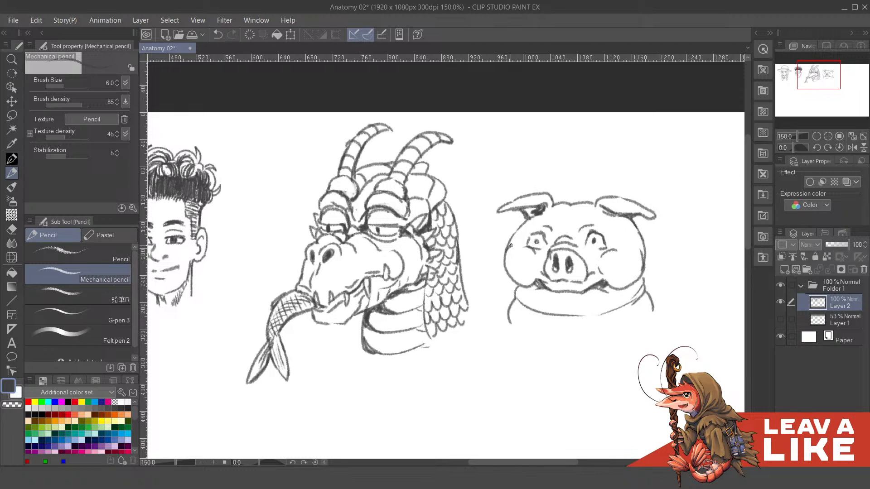
drag(511, 246, 521, 222)
drag(639, 233, 642, 246)
drag(506, 253, 531, 283)
scroll(511, 278, down, 1)
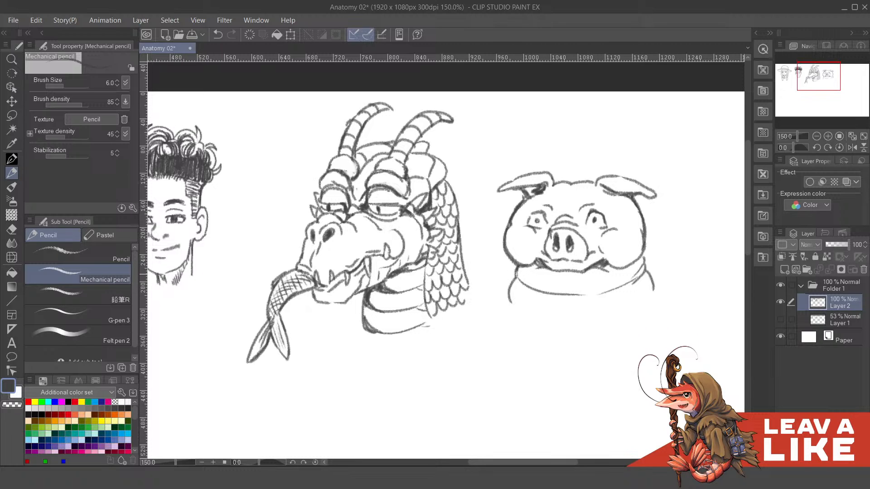
- Reinforce the pig's neck lines on both sides and touch up the cheek beside the mouth
drag(516, 274, 509, 294)
drag(638, 254, 649, 270)
scroll(665, 259, down, 3)
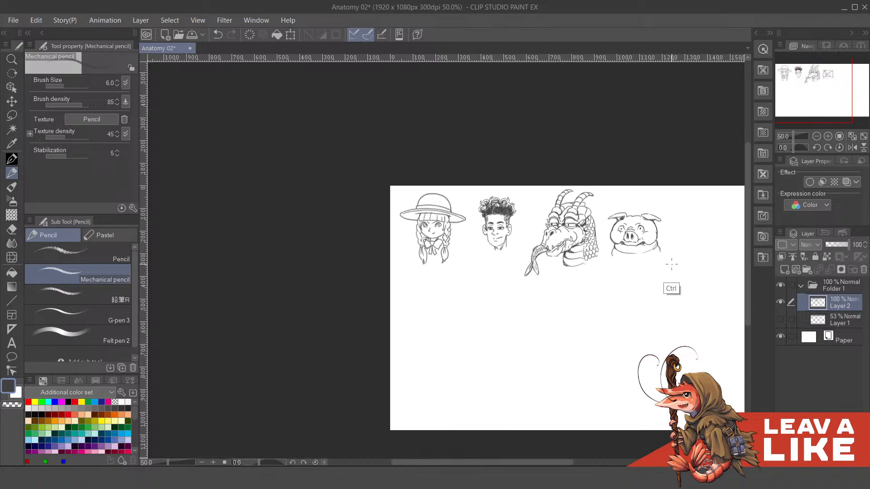
scroll(671, 264, up, 3)
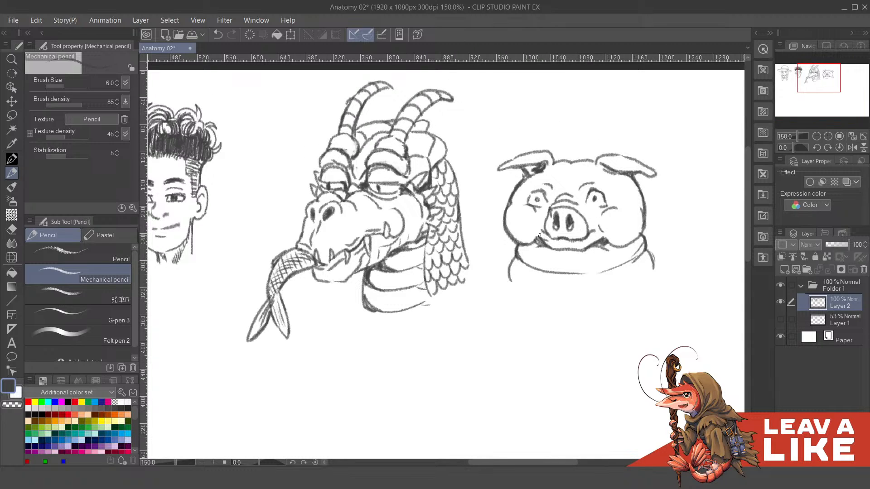
drag(538, 235, 542, 228)
scroll(641, 191, down, 3)
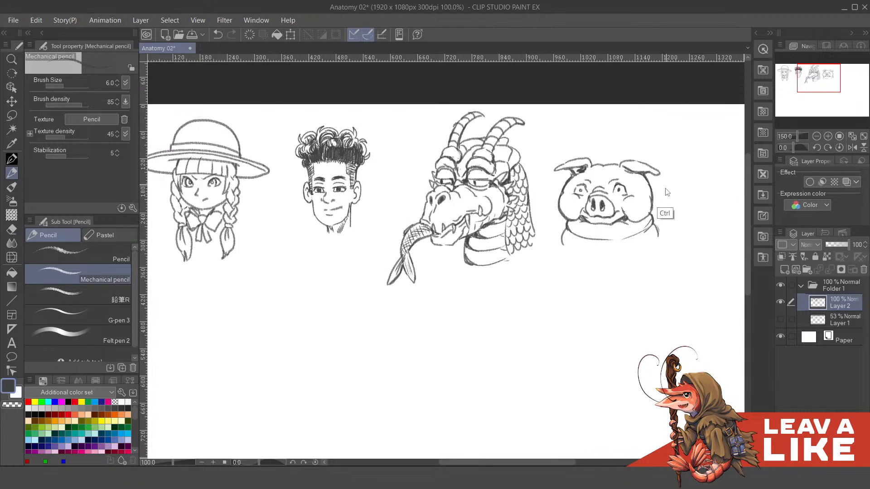
- Hatch the underside of the first girl's hat brim with short diagonal pencil strokes from one end to the other
mouse_move(666, 289)
mouse_down()
mouse_move(623, 269)
mouse_move(681, 281)
mouse_move(677, 295)
mouse_move(709, 317)
mouse_up()
drag(290, 124, 428, 155)
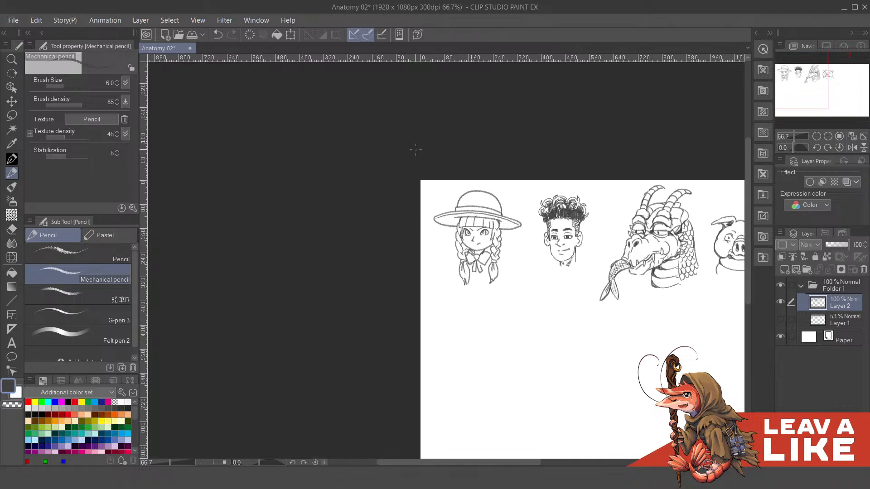
scroll(452, 224, up, 2)
mouse_move(439, 244)
mouse_down()
mouse_move(469, 263)
mouse_move(486, 259)
mouse_move(481, 246)
mouse_up()
mouse_move(513, 210)
mouse_down()
mouse_move(462, 173)
mouse_move(544, 232)
mouse_up()
drag(532, 211, 549, 230)
mouse_move(534, 207)
mouse_down()
mouse_move(556, 230)
mouse_move(567, 225)
mouse_up()
mouse_move(457, 199)
mouse_down()
mouse_move(480, 224)
mouse_move(463, 230)
mouse_up()
drag(461, 224, 510, 231)
drag(509, 222, 531, 233)
drag(529, 224, 544, 235)
drag(544, 226, 550, 236)
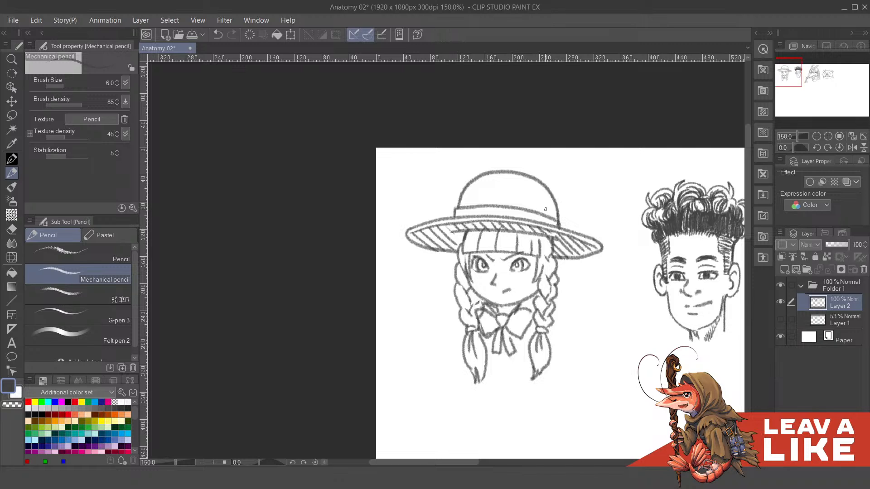
- Darken the underside of the girl's hat brim where it meets the hair on both sides of the fringe
scroll(545, 209, down, 3)
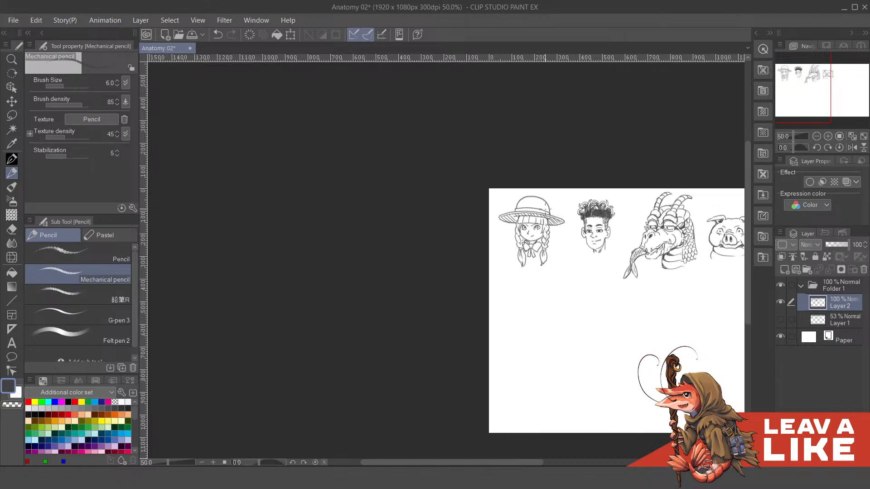
drag(701, 345, 581, 339)
drag(630, 300, 683, 310)
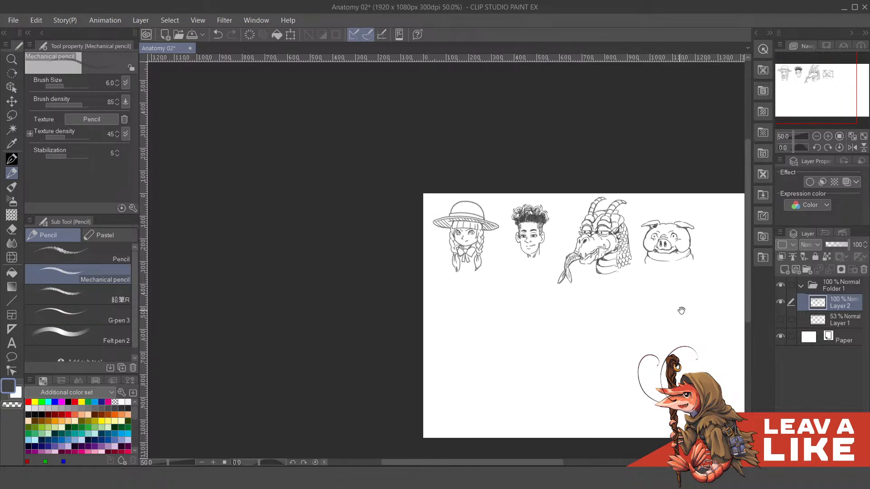
scroll(455, 240, up, 4)
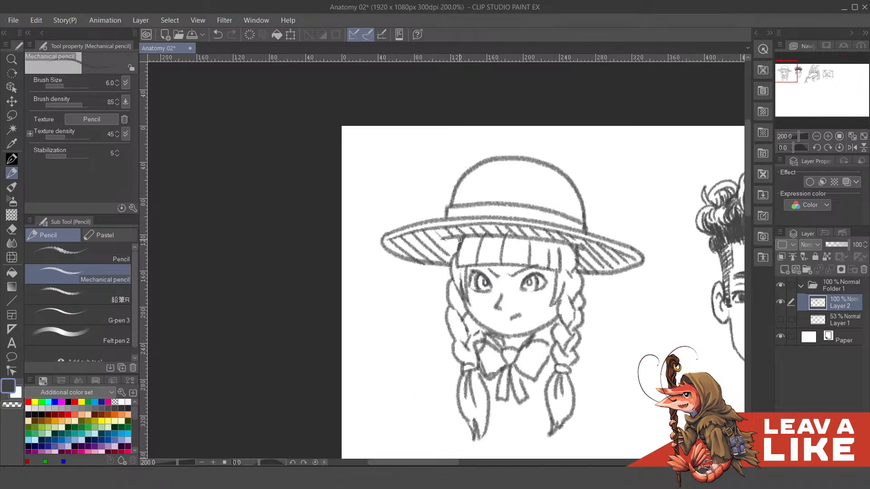
mouse_move(458, 240)
mouse_down()
mouse_move(456, 249)
mouse_move(448, 246)
mouse_move(457, 250)
mouse_move(451, 244)
mouse_up()
drag(577, 249, 590, 256)
scroll(631, 213, down, 4)
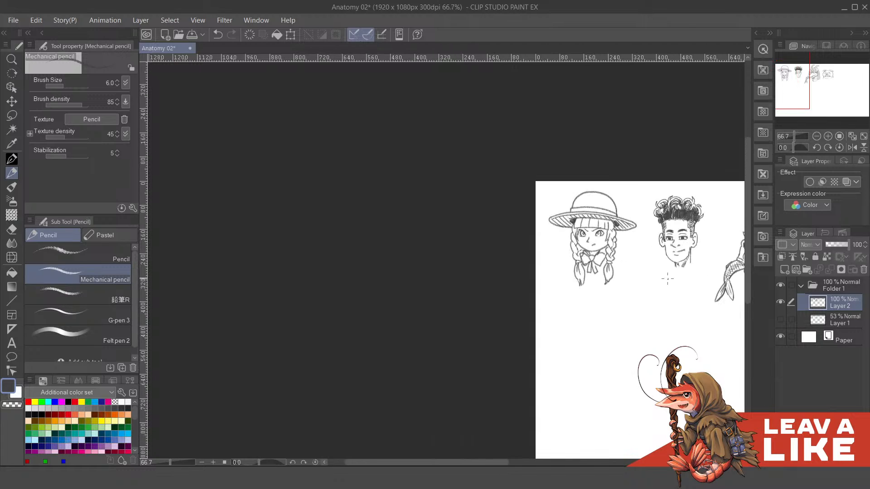
- Show Layer 1 again and compare the four pencil heads with their construction sketches
mouse_move(677, 304)
mouse_down()
mouse_move(614, 288)
mouse_move(496, 283)
mouse_up()
scroll(724, 170, down, 1)
drag(633, 254, 620, 261)
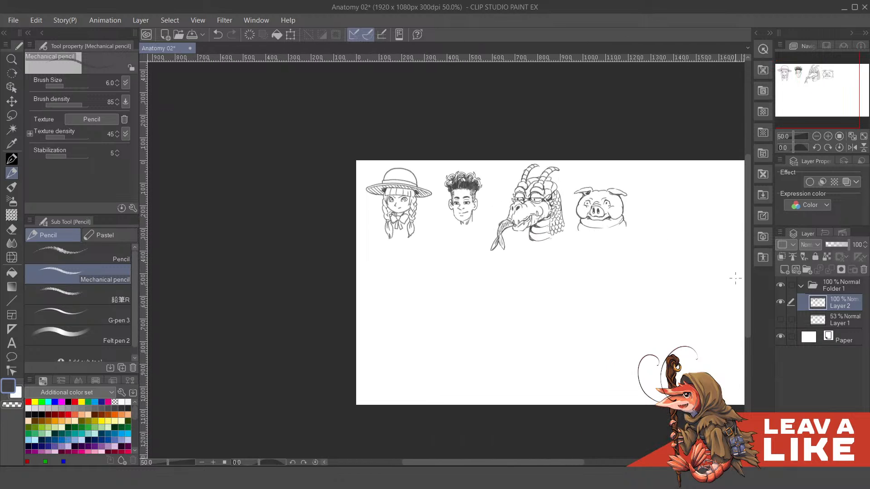
click(779, 318)
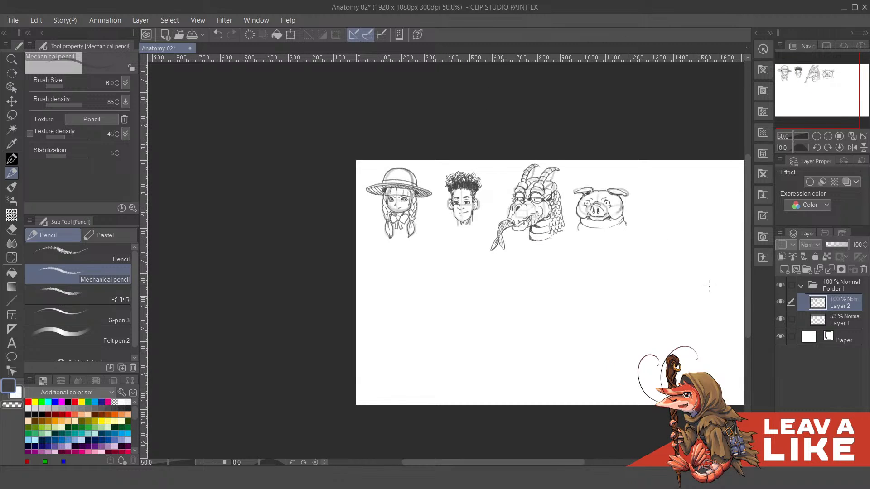
drag(497, 207, 540, 176)
scroll(579, 214, up, 3)
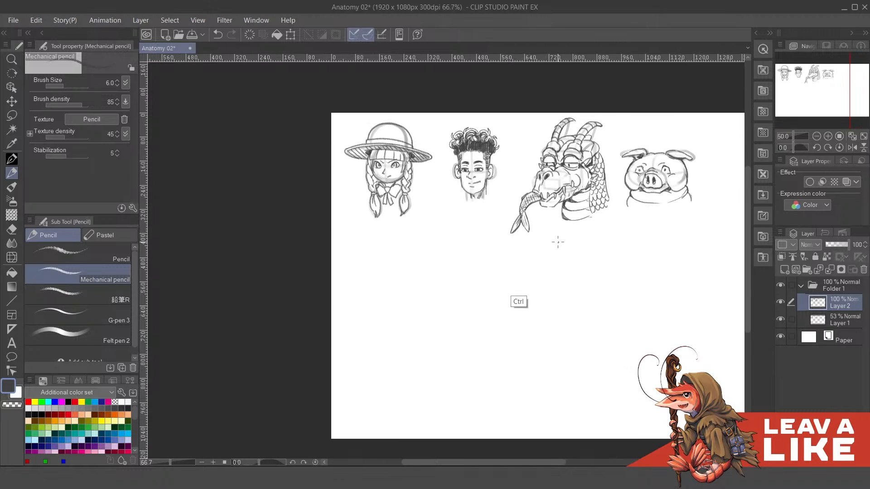
- Enlarge the curly-haired head to 117% across all layers of Folder 1 and make Layer 1 active
click(102, 339)
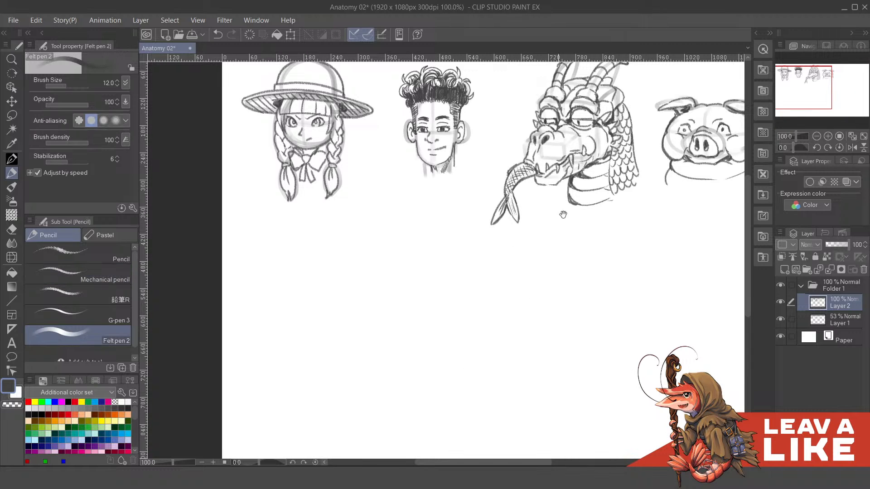
scroll(635, 202, down, 2)
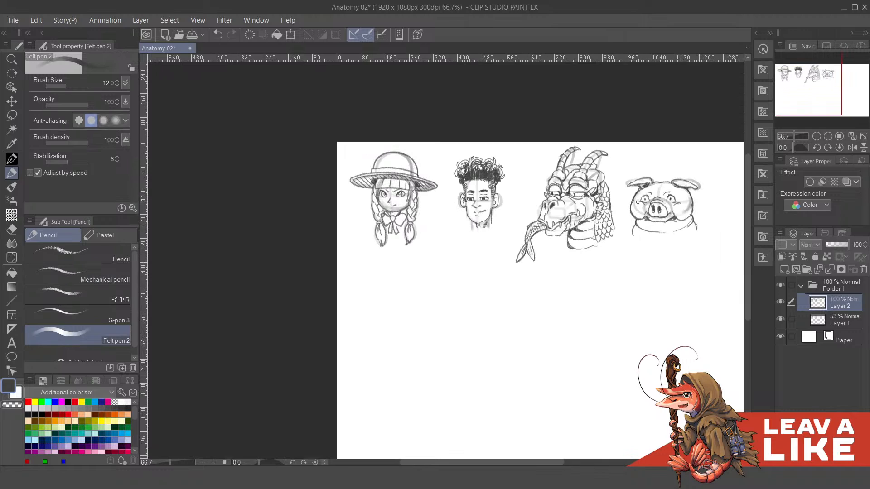
click(838, 286)
key(m)
mouse_move(464, 246)
mouse_down()
mouse_move(446, 182)
mouse_move(496, 131)
mouse_move(517, 215)
mouse_move(464, 246)
mouse_up()
key(ctrl+t)
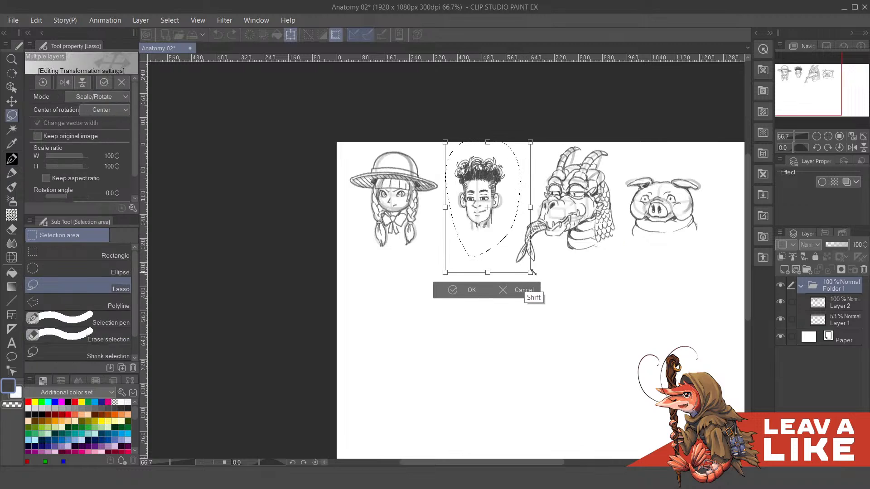
drag(531, 272, 533, 276)
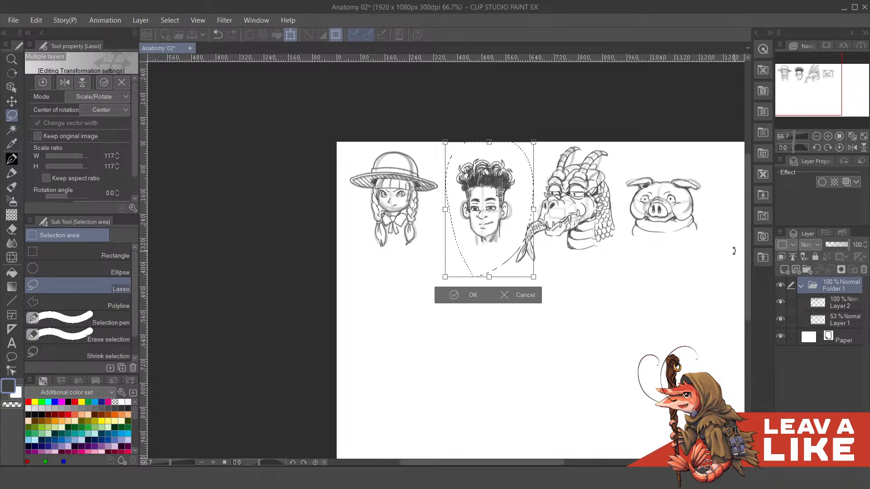
key(Return)
key(ctrl+d)
click(820, 322)
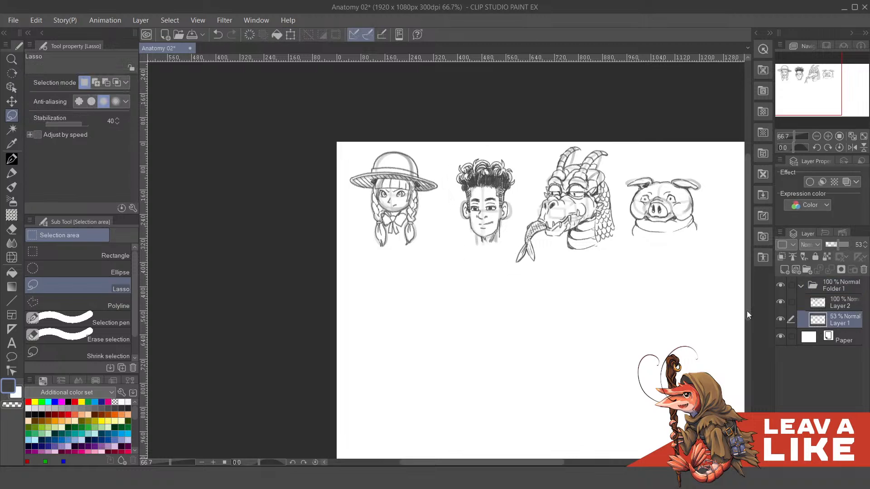
mouse_move(452, 277)
mouse_down()
mouse_move(507, 225)
mouse_move(486, 264)
mouse_up()
key(p)
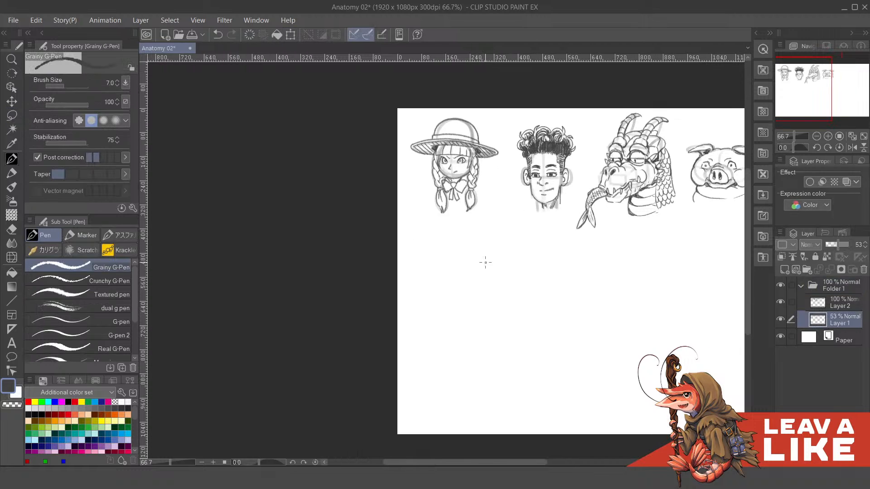
mouse_move(428, 292)
mouse_down()
mouse_move(447, 253)
mouse_move(493, 295)
mouse_up()
key(ctrl+z)
key(p)
mouse_move(428, 282)
mouse_down()
mouse_move(436, 266)
mouse_move(506, 277)
mouse_up()
key(ctrl+z)
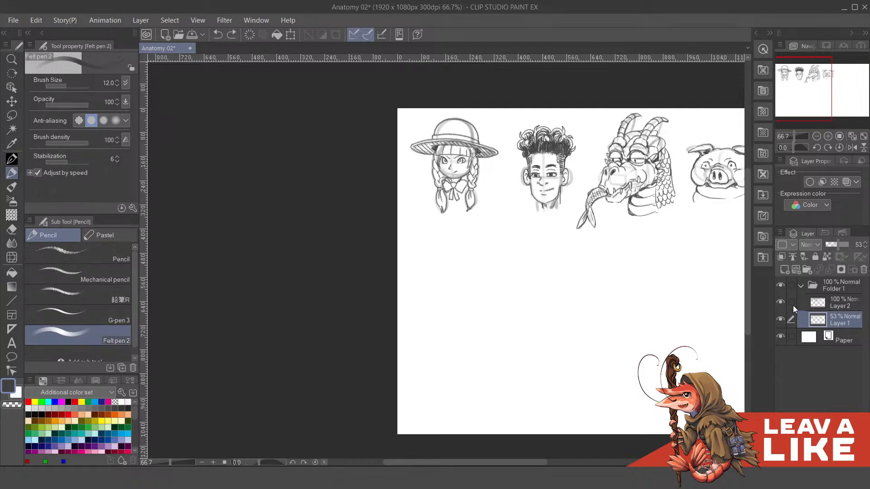
- Hide Layer 2 and set Layer 1's opacity to 100%
click(781, 301)
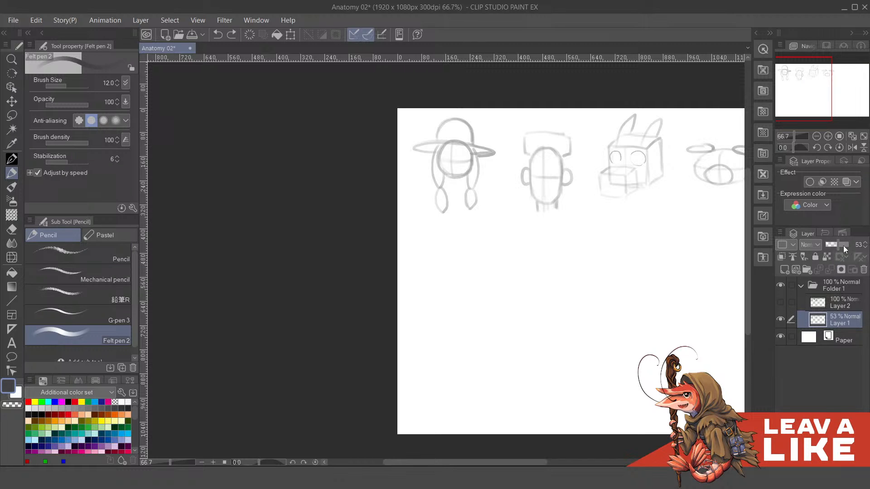
drag(843, 247, 852, 247)
mouse_move(462, 268)
mouse_down()
mouse_move(482, 260)
mouse_move(504, 285)
mouse_up()
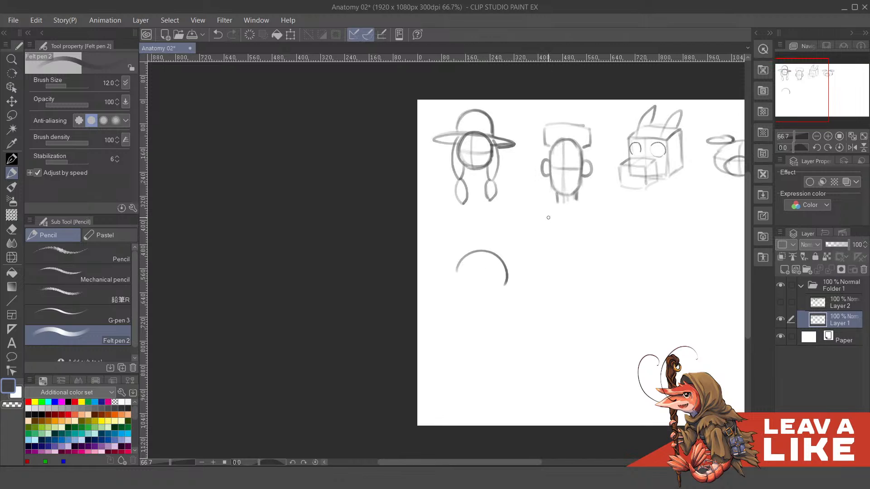
drag(533, 252, 537, 284)
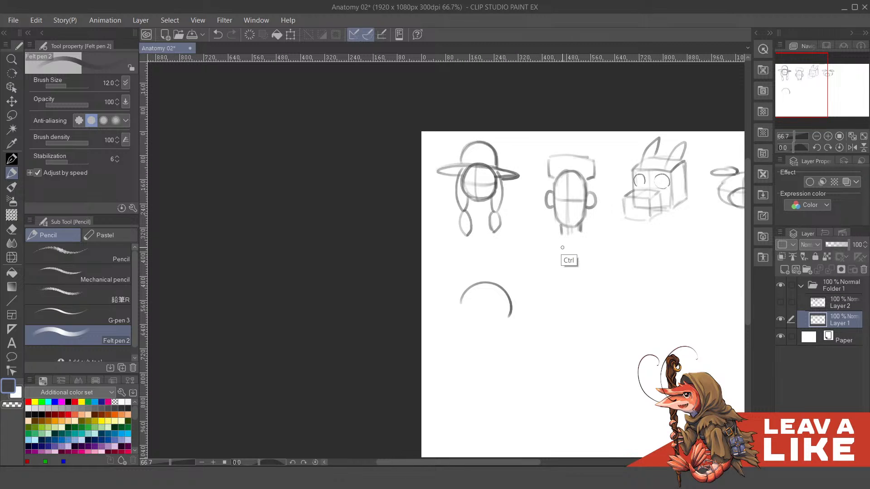
key(ctrl+z)
drag(651, 220, 493, 247)
drag(462, 296, 532, 247)
- Compare the four finished pencil heads with their construction forms by switching each layer's visibility, leaving only Layer 1 shown
click(780, 302)
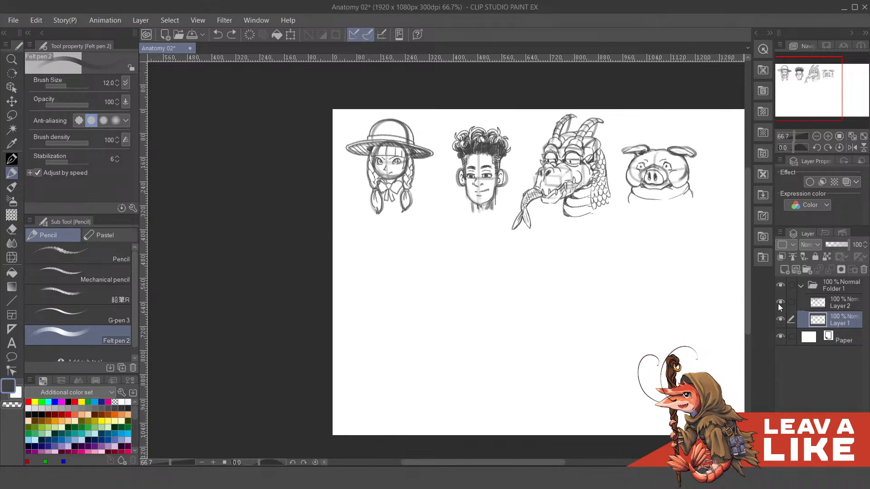
click(779, 303)
drag(666, 257, 579, 267)
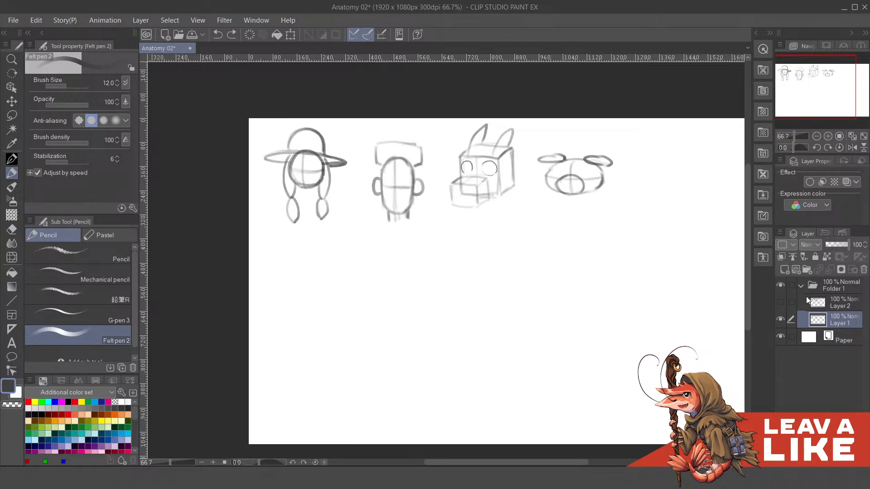
click(781, 302)
click(781, 321)
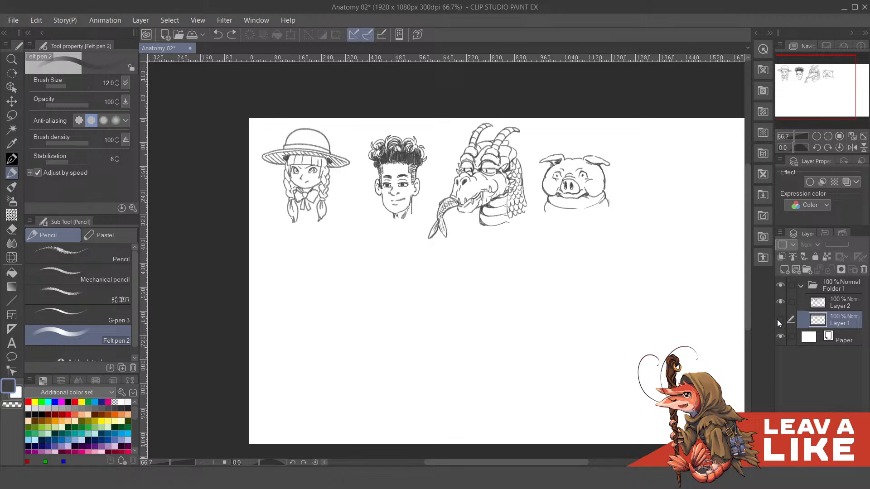
click(779, 320)
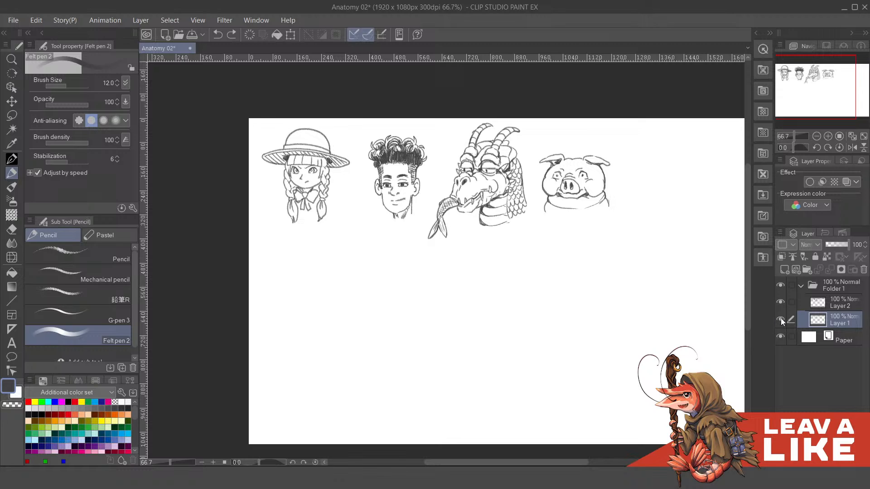
click(784, 302)
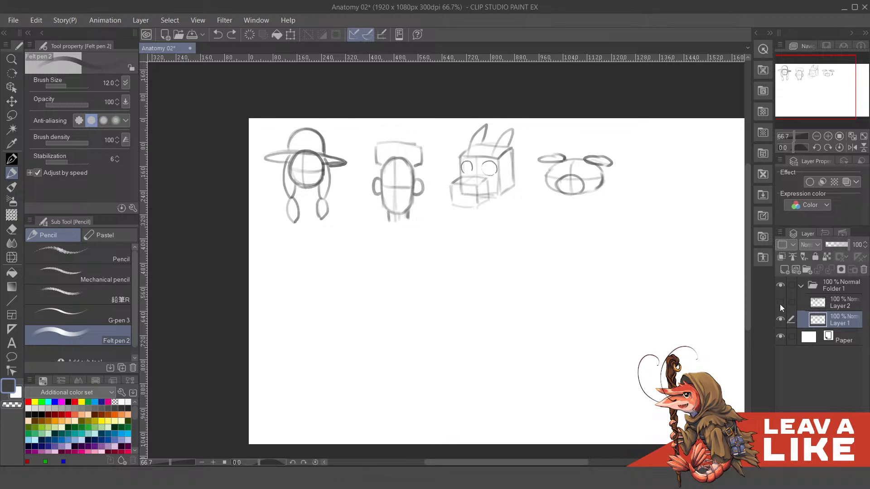
drag(427, 312, 534, 283)
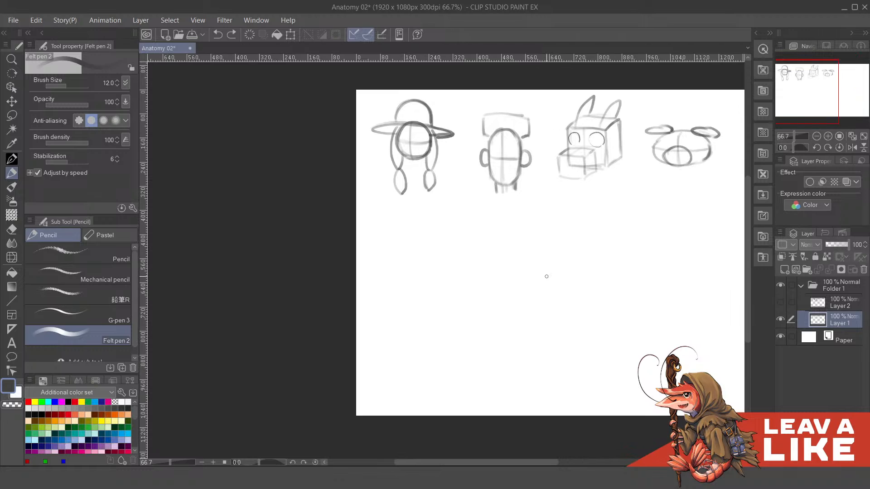
drag(508, 237, 514, 258)
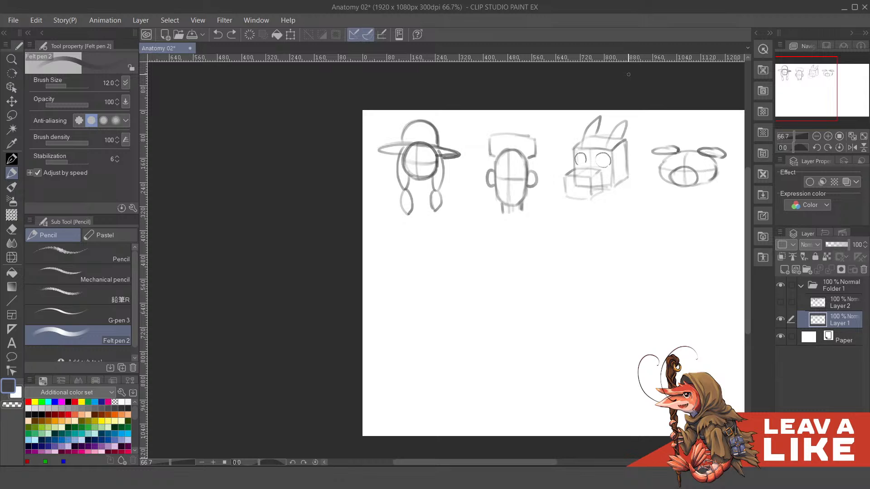
drag(655, 232, 647, 263)
drag(595, 285, 577, 246)
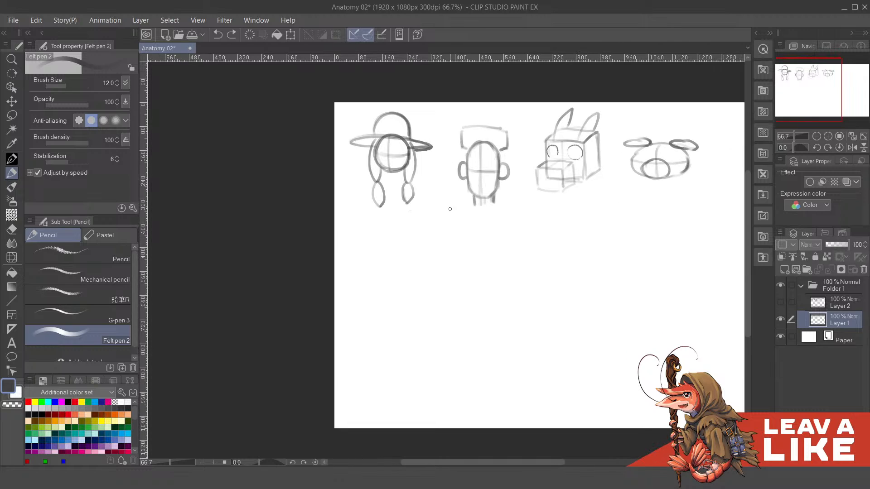
- Draw a tall upright rectangle on Layer 1 with Felt pen 2 below the hat girl as a new head's base form
scroll(603, 187, up, 1)
mouse_move(416, 248)
mouse_down()
mouse_move(546, 197)
mouse_move(556, 217)
mouse_up()
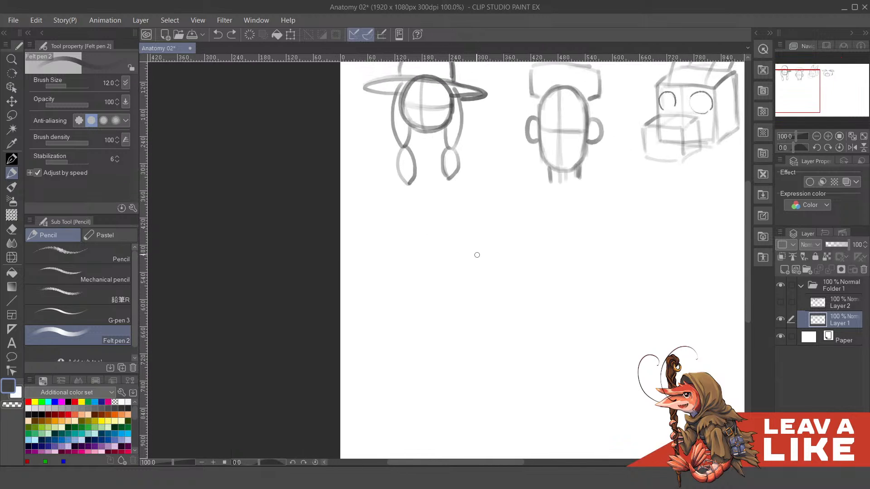
drag(411, 264, 412, 362)
key(ctrl+z)
mouse_move(399, 255)
mouse_down()
mouse_move(399, 357)
mouse_move(496, 250)
mouse_up()
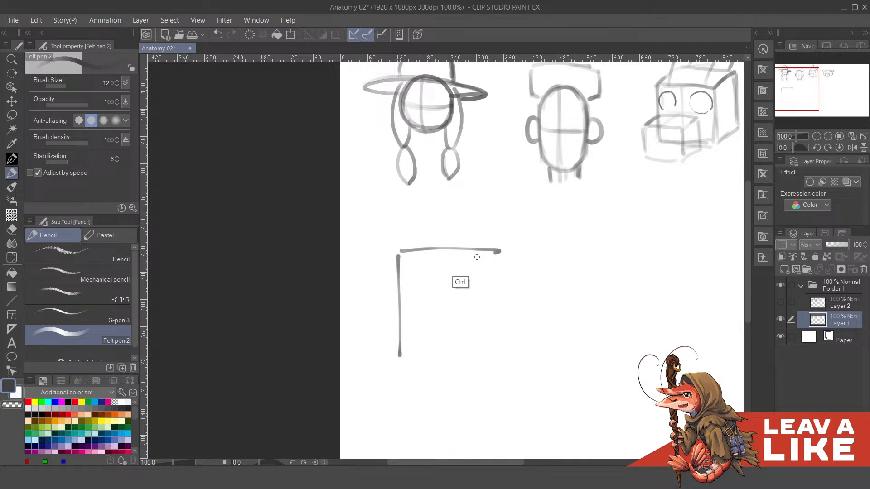
key(ctrl+z)
mouse_move(400, 255)
mouse_down()
mouse_move(462, 252)
mouse_move(463, 359)
mouse_up()
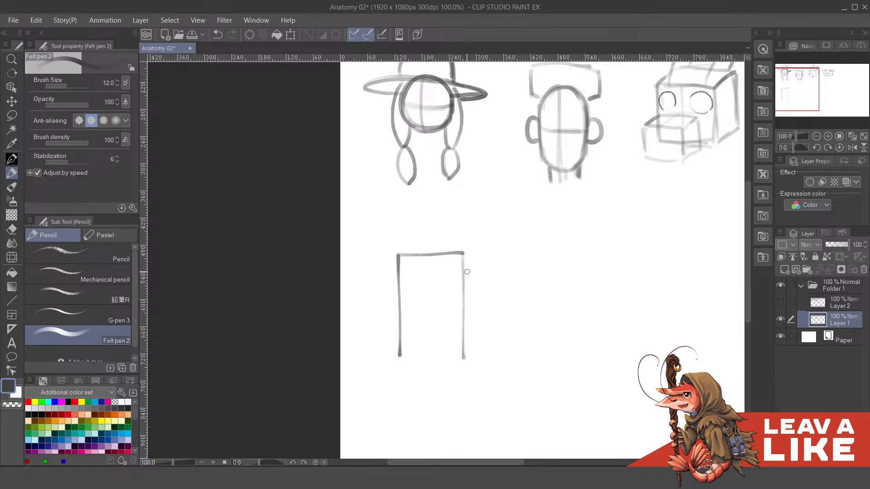
drag(399, 357, 463, 357)
key(ctrl+z)
mouse_move(400, 356)
mouse_down()
mouse_move(463, 357)
mouse_move(471, 346)
mouse_up()
- Add a horizontal eye line and a vertical centre line inside the rectangular head
drag(417, 294, 472, 293)
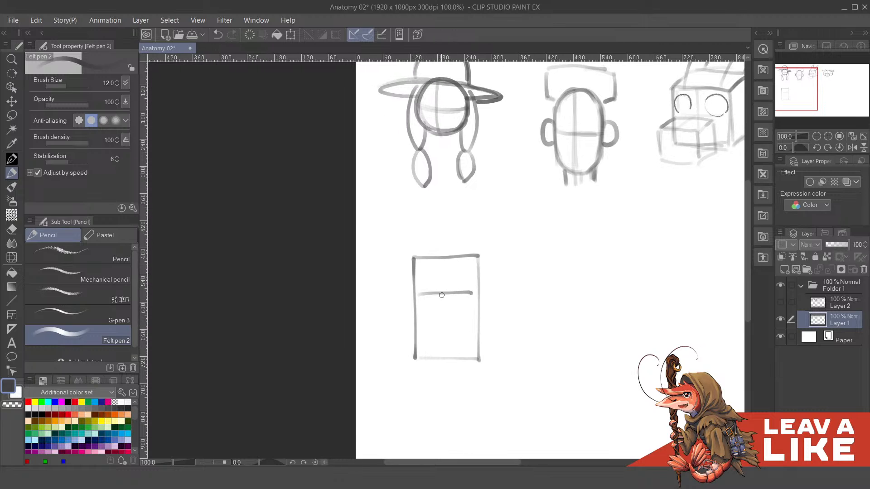
drag(441, 261, 445, 358)
key(ctrl+z)
drag(448, 260, 450, 362)
drag(448, 260, 451, 363)
- Outline an angular hair block on top of the rectangular head, with slanted sides flaring out past its upper corners
mouse_move(504, 275)
mouse_down()
mouse_move(518, 249)
mouse_move(517, 273)
mouse_up()
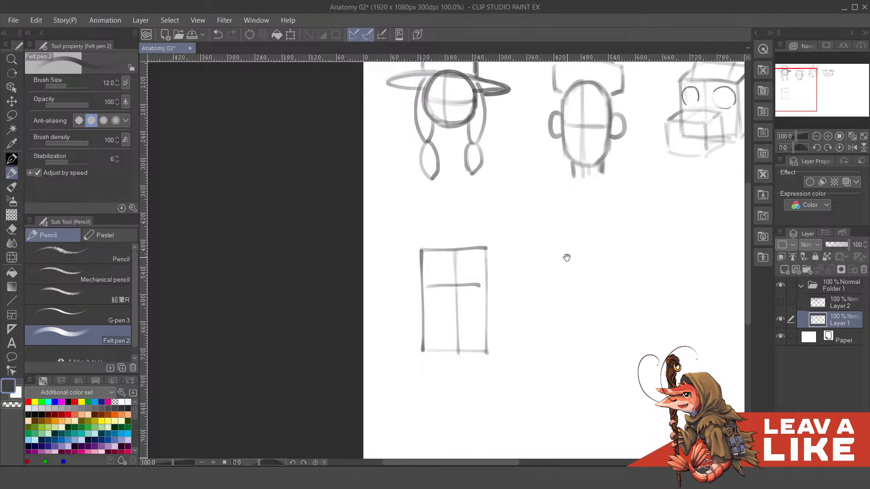
drag(565, 255, 568, 262)
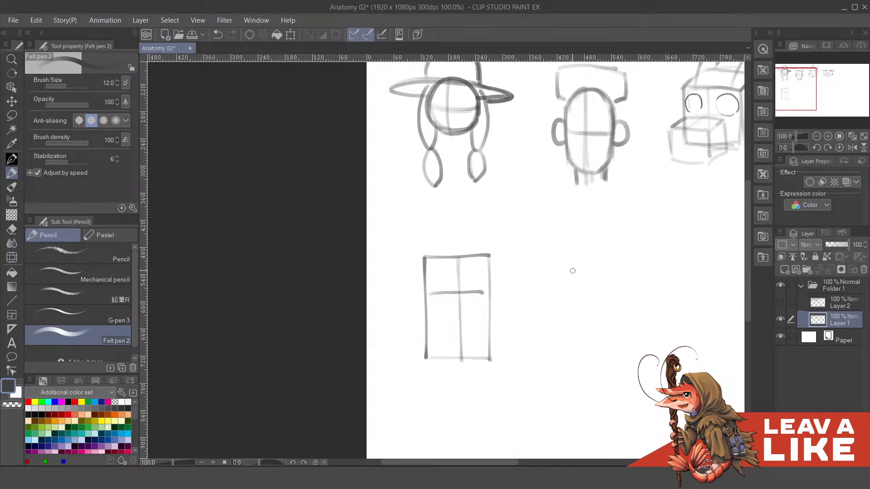
drag(477, 252, 516, 277)
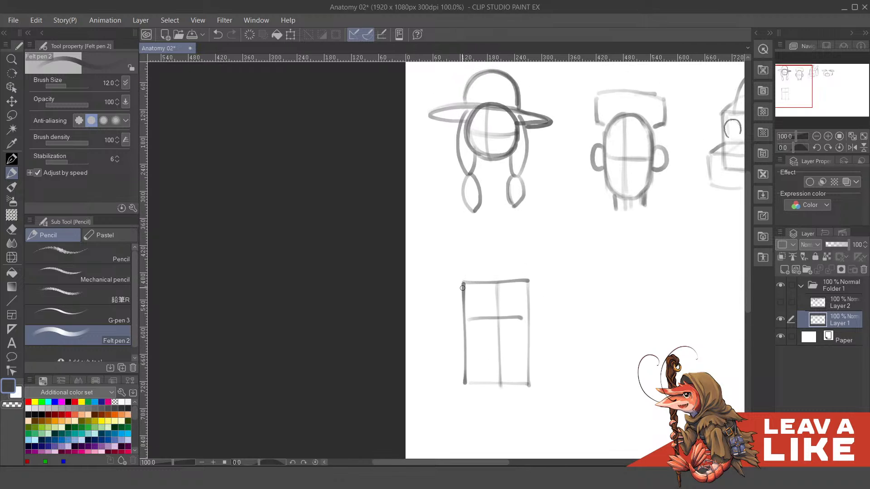
mouse_move(462, 290)
mouse_down()
mouse_move(453, 277)
mouse_move(469, 257)
mouse_move(537, 255)
mouse_move(540, 278)
mouse_move(527, 293)
mouse_up()
key(ctrl+z)
key(ctrl+z)
key(ctrl+z)
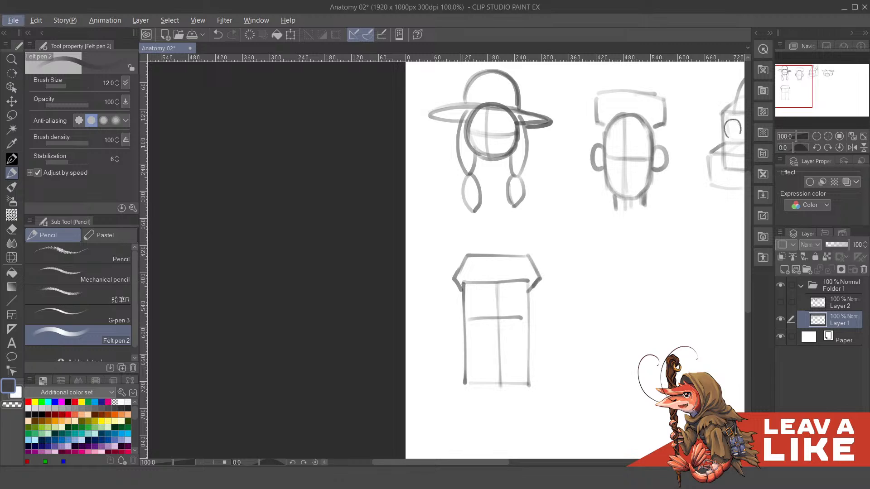
key(alt+Tab)
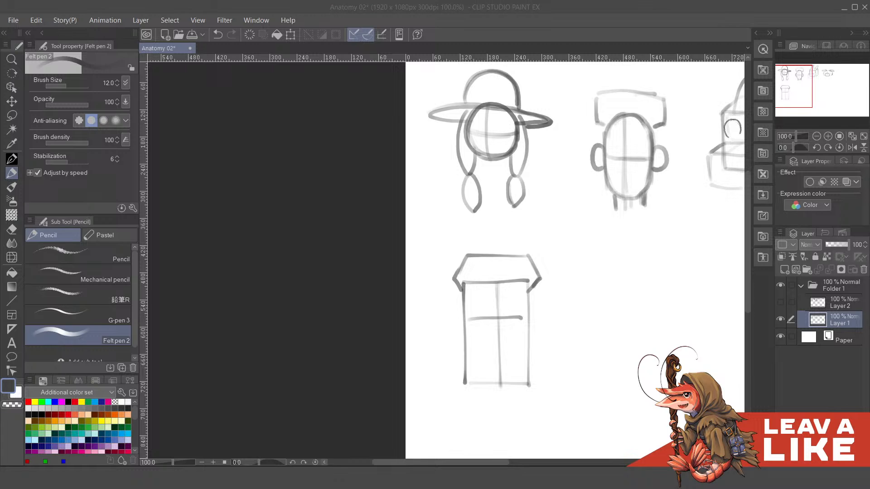
key(alt+Tab)
- Draw an angular fringe with slanted ends across the forehead, just above the eye line
drag(469, 291, 512, 295)
key(ctrl+z)
key(ctrl+z)
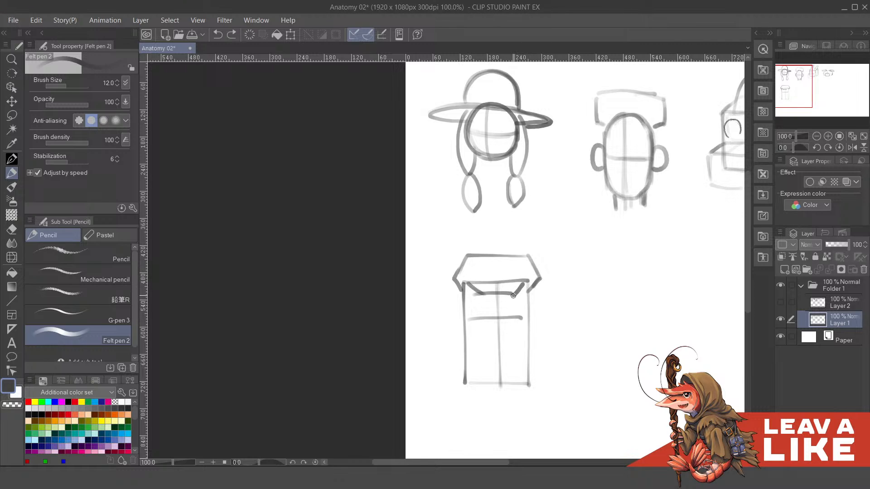
mouse_move(538, 267)
mouse_down()
mouse_move(546, 288)
mouse_move(559, 255)
mouse_up()
drag(525, 288, 534, 301)
- Add angular ears on both sides of the rectangular head and cut its lower corners diagonally for the jaw
mouse_move(464, 284)
mouse_down()
mouse_move(456, 311)
mouse_move(466, 319)
mouse_up()
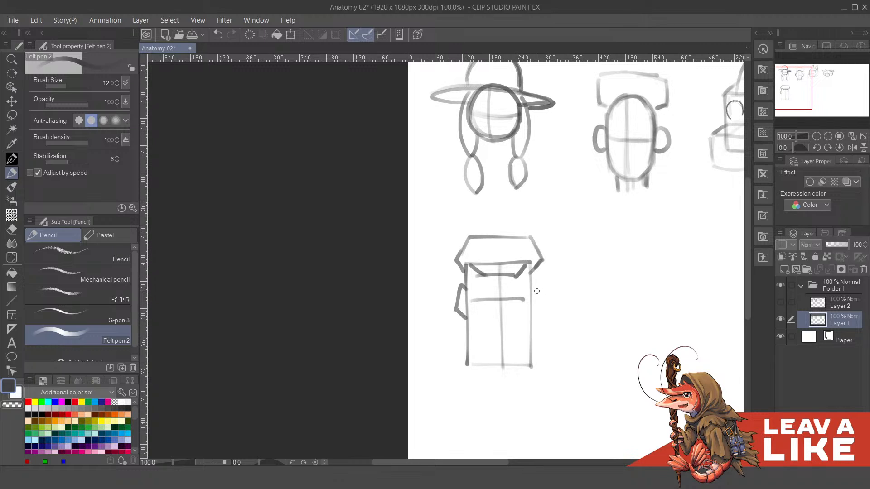
mouse_move(535, 284)
mouse_down()
mouse_move(548, 303)
mouse_move(532, 320)
mouse_move(546, 308)
mouse_move(537, 283)
mouse_move(545, 305)
mouse_move(534, 314)
mouse_move(546, 308)
mouse_move(539, 311)
mouse_up()
key(ctrl+z)
key(ctrl+z)
key(ctrl+z)
key(ctrl+z)
key(ctrl+z)
key(ctrl+z)
key(ctrl+z)
key(ctrl+z)
mouse_move(539, 287)
mouse_down()
mouse_move(545, 303)
mouse_move(524, 326)
mouse_move(524, 295)
mouse_move(488, 335)
mouse_move(532, 312)
mouse_up()
drag(593, 290, 581, 314)
- Show Layer 2, lower Layer 1's opacity to 57%, and make Layer 2 active with the Mechanical pencil for the new head
click(826, 305)
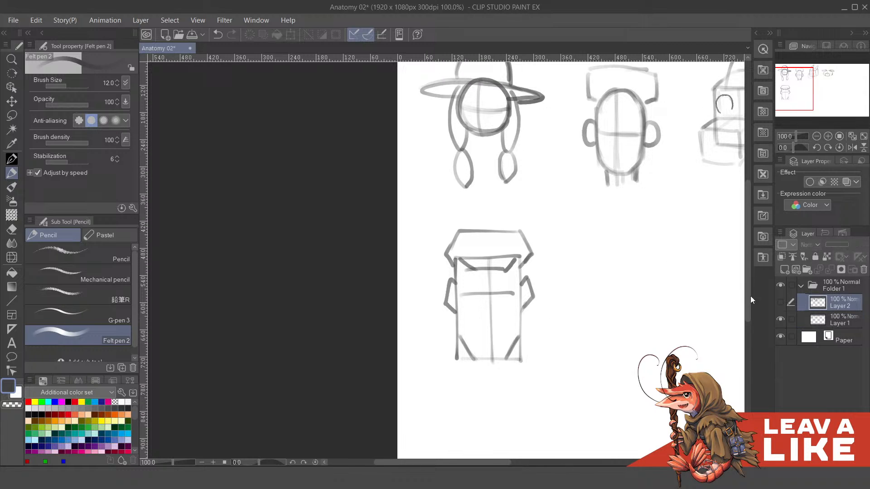
drag(533, 273, 549, 282)
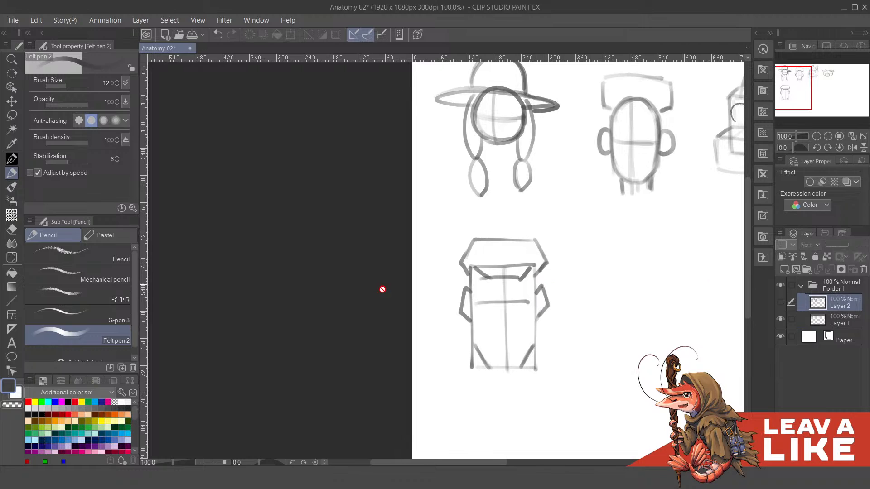
click(120, 271)
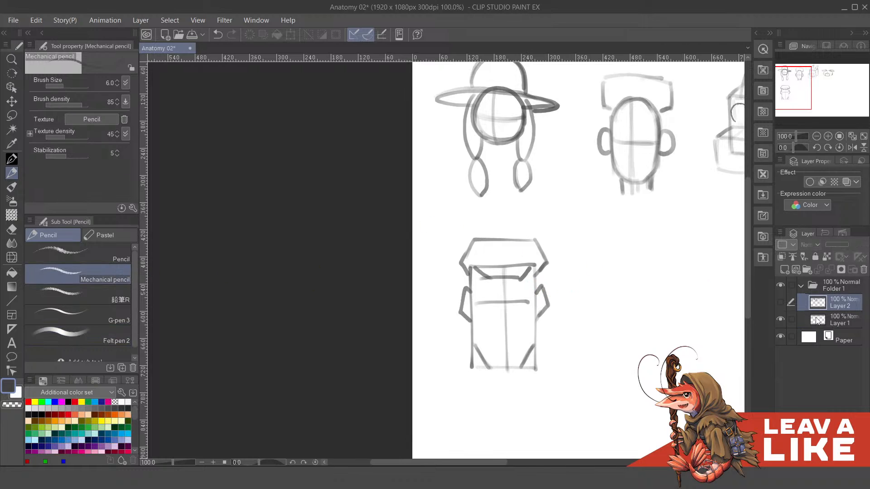
click(780, 302)
click(818, 321)
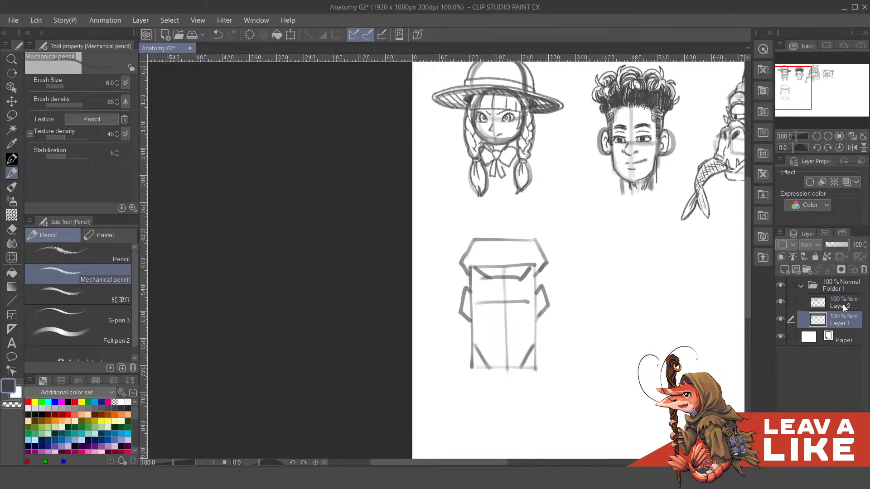
drag(840, 248, 838, 248)
click(829, 303)
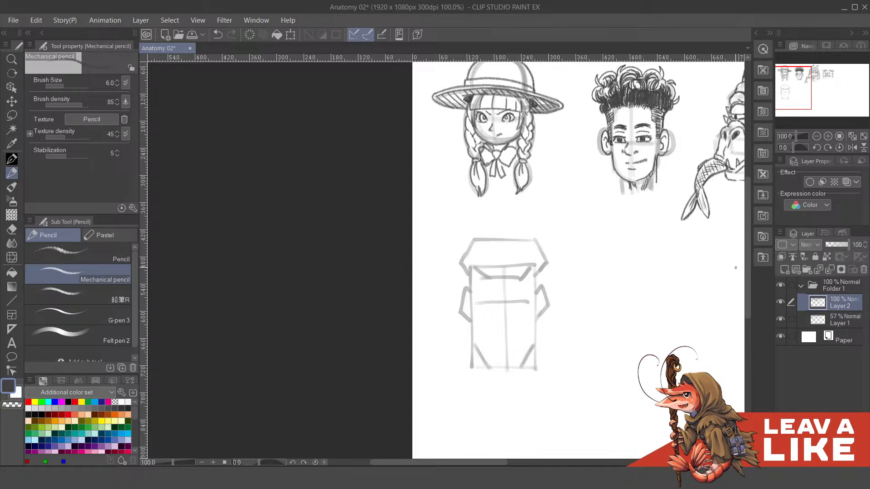
drag(540, 297, 559, 273)
scroll(512, 276, up, 1)
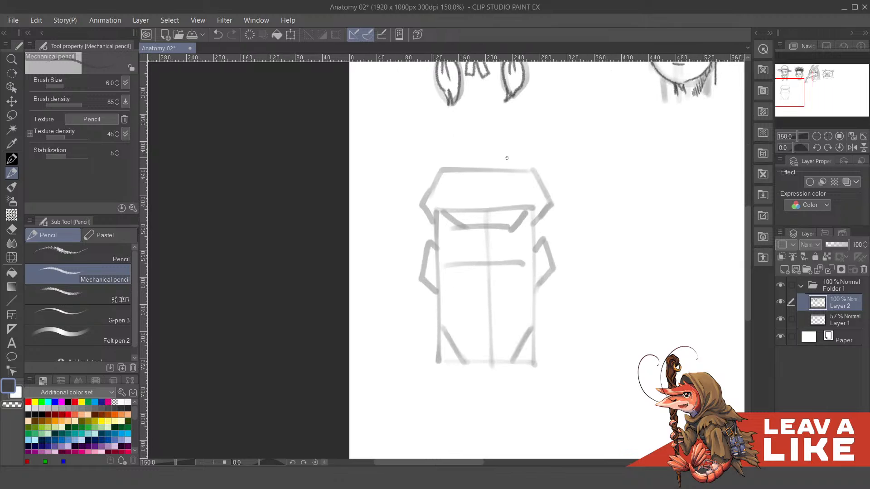
- Draw the nose on the vertical centre line below the eye line, with a narrow bridge and curled nostrils
drag(506, 231, 542, 254)
drag(480, 272, 482, 272)
drag(523, 338, 519, 330)
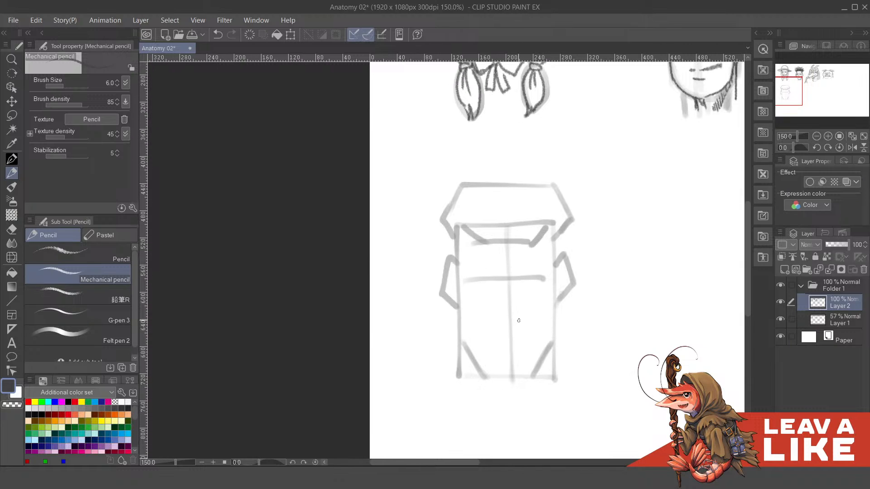
drag(494, 300, 498, 308)
key(ctrl+z)
key(ctrl+z)
drag(510, 309, 512, 311)
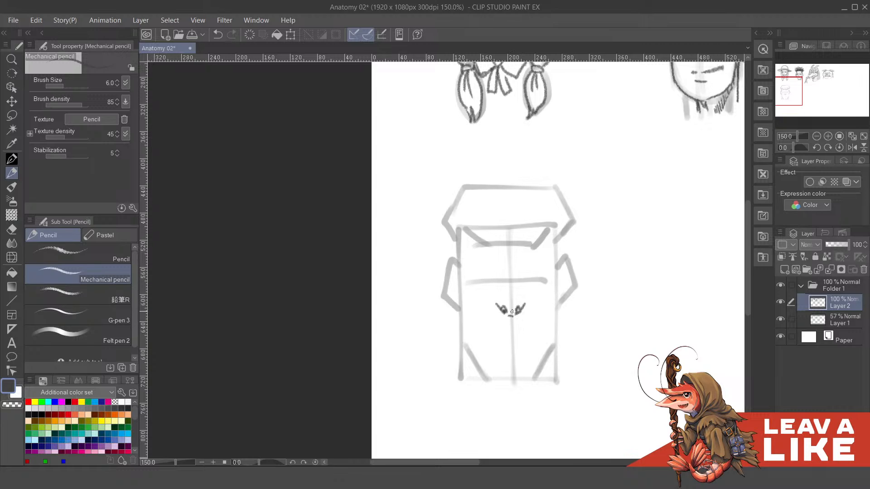
key(ctrl+z)
mouse_move(514, 312)
mouse_down()
mouse_move(504, 292)
mouse_move(505, 307)
mouse_move(530, 313)
mouse_move(513, 324)
mouse_up()
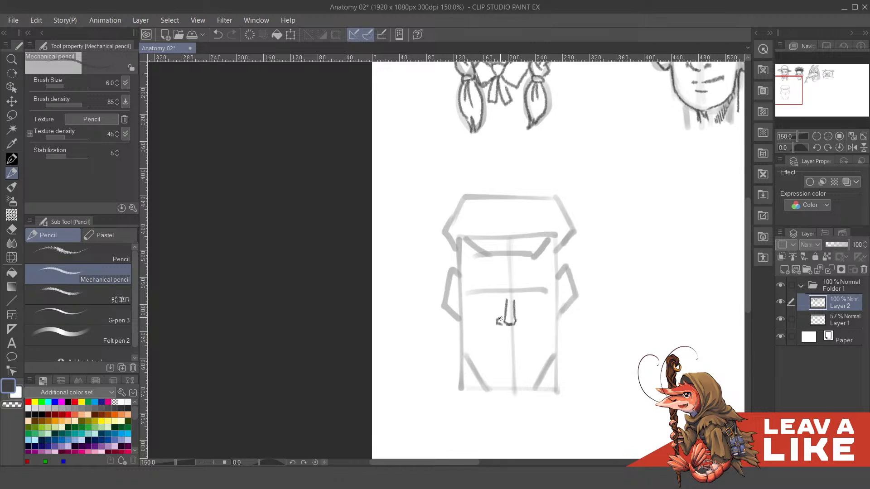
mouse_move(524, 324)
mouse_down()
mouse_move(504, 326)
mouse_move(528, 330)
mouse_up()
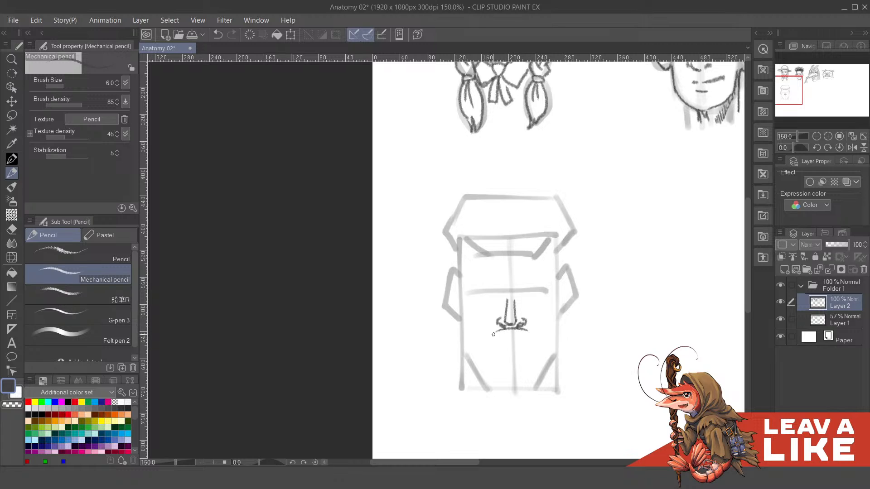
- Outline a moustache under the nose, sloping down to both sides with a ragged lower edge
mouse_move(480, 346)
mouse_down()
mouse_move(490, 336)
mouse_move(487, 346)
mouse_up()
key(ctrl+z)
key(ctrl+z)
key(ctrl+z)
mouse_move(506, 332)
mouse_down()
mouse_move(489, 350)
mouse_move(532, 351)
mouse_move(531, 343)
mouse_up()
key(ctrl+z)
drag(547, 299, 537, 285)
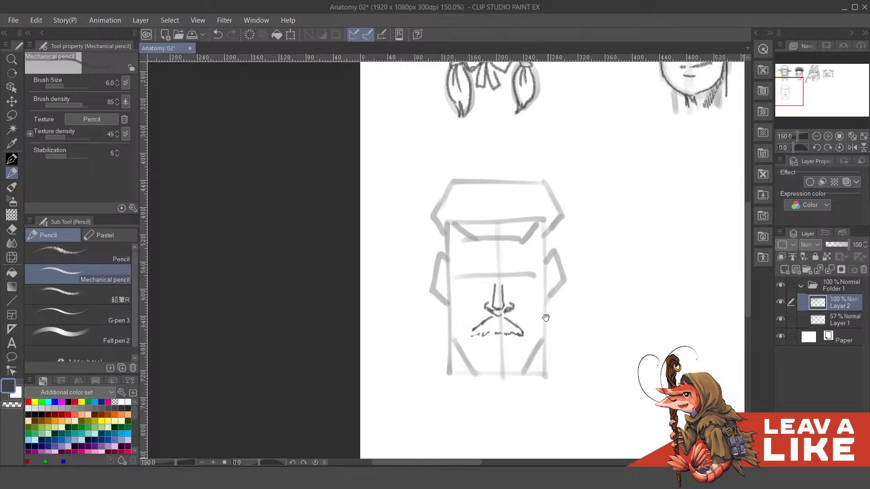
- Draw thick eyebrows above the eye line, flare the nose bridge toward them, and check the drawing without Layer 1
drag(545, 316, 545, 299)
drag(575, 250, 588, 277)
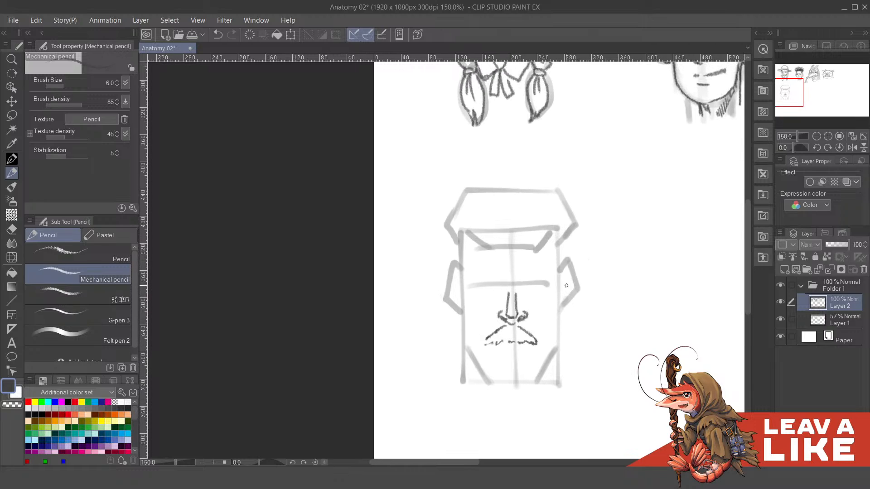
mouse_move(503, 283)
mouse_down()
mouse_move(507, 292)
mouse_move(520, 283)
mouse_move(519, 292)
mouse_move(476, 283)
mouse_move(535, 279)
mouse_move(520, 276)
mouse_up()
key(ctrl+z)
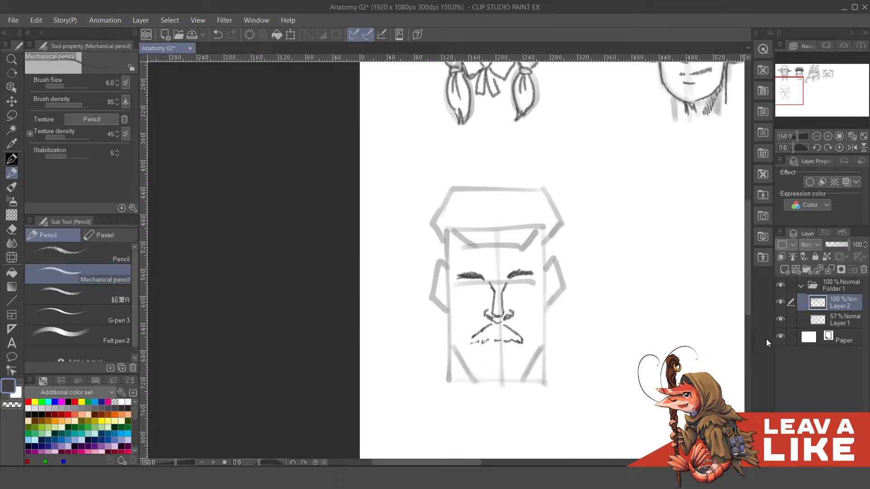
click(780, 319)
click(780, 321)
- Draw narrow, angular eyes directly beneath both eyebrows
drag(574, 227, 567, 359)
mouse_move(611, 277)
mouse_down()
mouse_move(646, 165)
mouse_move(596, 263)
mouse_move(608, 280)
mouse_up()
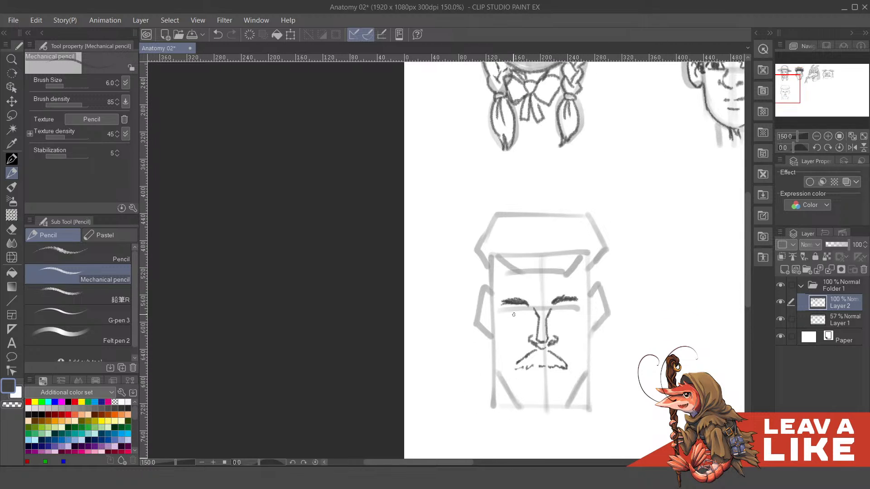
mouse_move(519, 312)
mouse_down()
mouse_move(528, 315)
mouse_move(511, 311)
mouse_move(525, 317)
mouse_move(559, 309)
mouse_move(537, 315)
mouse_move(552, 316)
mouse_move(568, 307)
mouse_up()
key(ctrl+z)
key(ctrl+z)
key(ctrl+z)
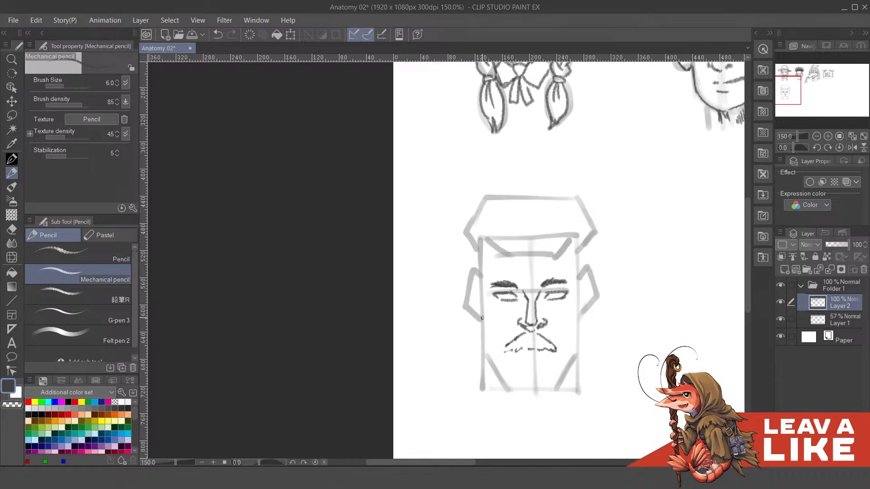
- Outline the temples and sideburns on both sides of the face, from the hairline down to the ears
mouse_move(482, 318)
mouse_down()
mouse_move(494, 324)
mouse_move(490, 274)
mouse_move(496, 288)
mouse_up()
key(ctrl+z)
drag(526, 242, 524, 248)
mouse_move(495, 282)
mouse_down()
mouse_move(483, 317)
mouse_move(490, 276)
mouse_up()
mouse_move(547, 287)
mouse_down()
mouse_move(524, 280)
mouse_move(548, 292)
mouse_move(553, 335)
mouse_up()
key(ctrl+z)
mouse_move(557, 301)
mouse_down()
mouse_move(557, 331)
mouse_move(555, 311)
mouse_up()
drag(558, 277, 557, 304)
key(ctrl+z)
drag(474, 296, 475, 316)
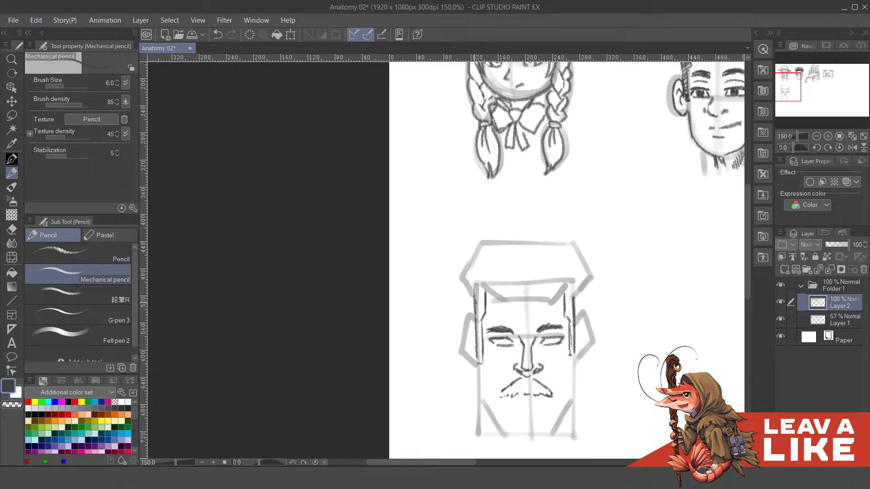
- Draw the jaw edge on one side down to the chin and add the mouth line below the moustache
drag(533, 374, 526, 313)
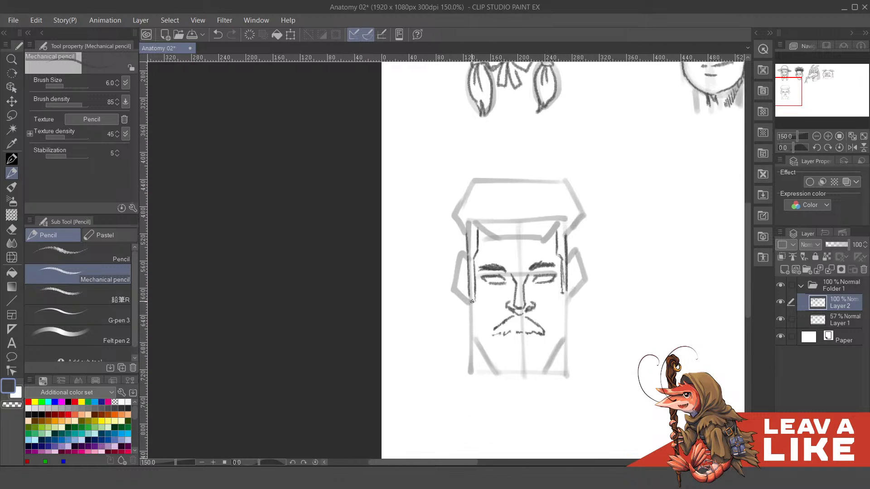
mouse_move(471, 301)
mouse_down()
mouse_move(473, 333)
mouse_move(501, 369)
mouse_up()
key(ctrl+z)
mouse_move(494, 360)
mouse_down()
mouse_move(505, 370)
mouse_move(533, 369)
mouse_move(514, 362)
mouse_up()
key(ctrl+z)
mouse_move(506, 335)
mouse_down()
mouse_move(534, 333)
mouse_move(527, 344)
mouse_up()
drag(530, 343, 541, 361)
drag(585, 297, 578, 286)
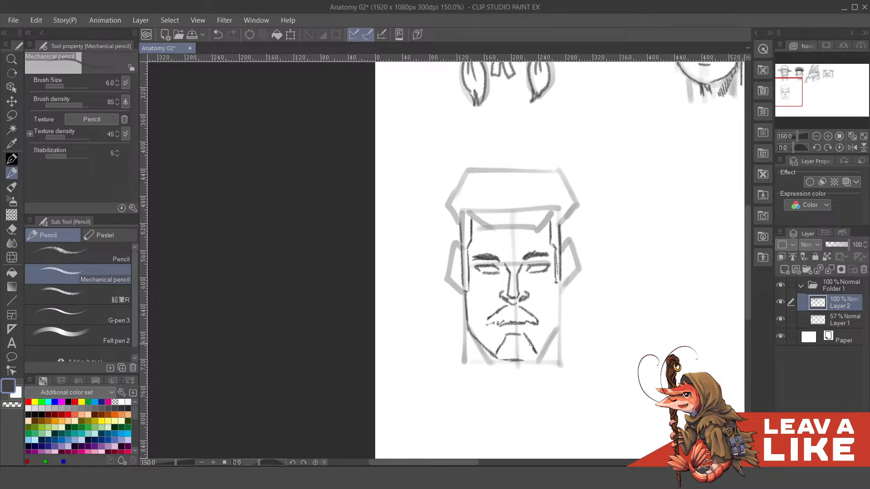
- Replace the chin lines with short creases and close the jaw on the other side along the diagonal guide
key(ctrl+z)
key(ctrl+z)
drag(477, 336, 499, 342)
mouse_move(538, 342)
mouse_down()
mouse_move(537, 327)
mouse_move(553, 313)
mouse_up()
drag(551, 312, 547, 314)
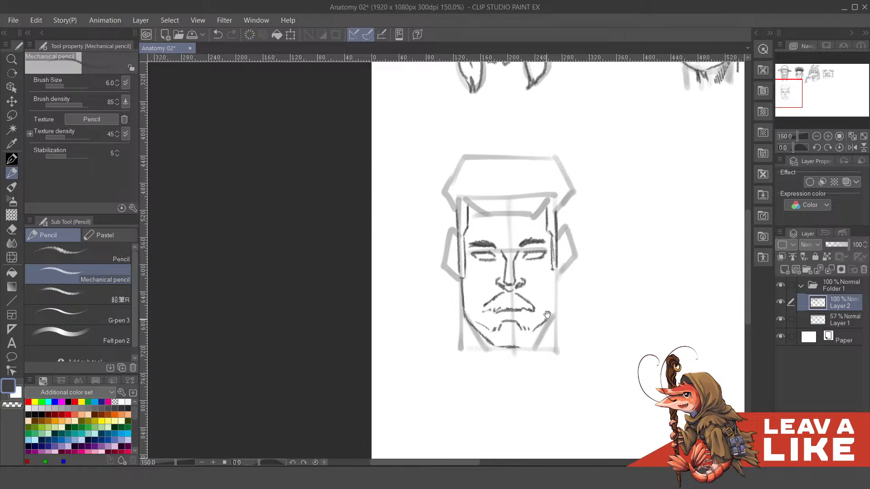
mouse_move(556, 271)
mouse_down()
mouse_move(552, 346)
mouse_move(543, 303)
mouse_move(543, 328)
mouse_move(548, 321)
mouse_move(531, 344)
mouse_move(552, 317)
mouse_move(541, 336)
mouse_up()
key(ctrl+z)
key(ctrl+z)
drag(470, 318, 470, 347)
key(ctrl+z)
key(ctrl+z)
drag(467, 316, 460, 355)
key(ctrl+z)
drag(552, 315, 556, 350)
key(ctrl+z)
drag(552, 315, 562, 362)
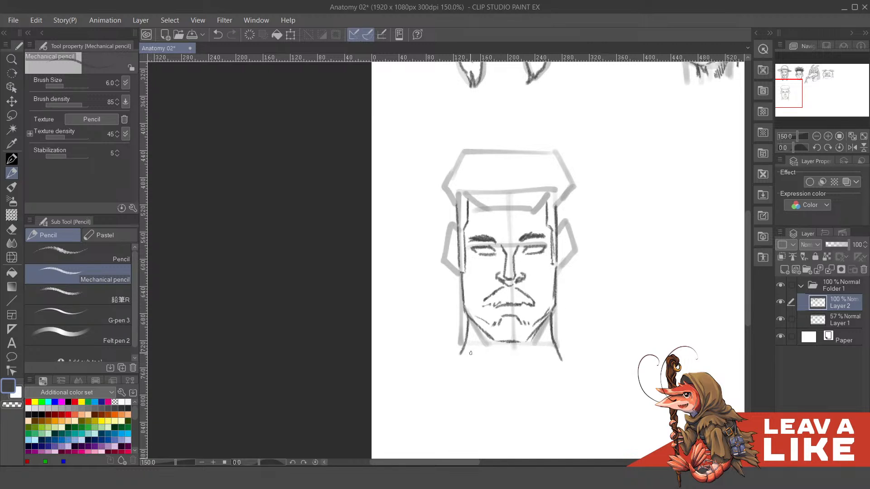
drag(477, 343, 497, 371)
key(ctrl+z)
drag(538, 315, 539, 309)
key(ctrl+z)
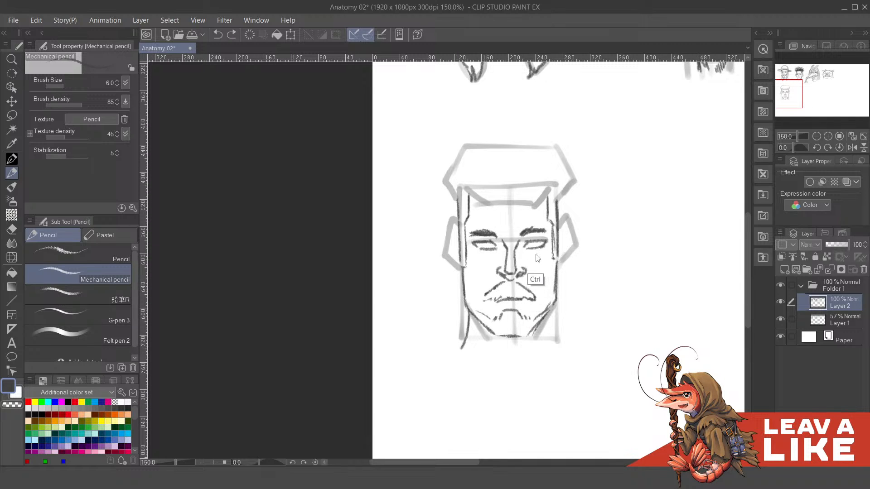
key(ctrl+z)
- Draw a folded collar flaring out on both sides of the jaw, with its edges running down below the chin
mouse_move(461, 311)
mouse_down()
mouse_move(460, 338)
mouse_move(479, 367)
mouse_up()
key(ctrl+z)
mouse_move(458, 311)
mouse_down()
mouse_move(478, 324)
mouse_move(481, 364)
mouse_up()
mouse_move(555, 330)
mouse_down()
mouse_move(544, 378)
mouse_move(559, 315)
mouse_up()
key(ctrl+z)
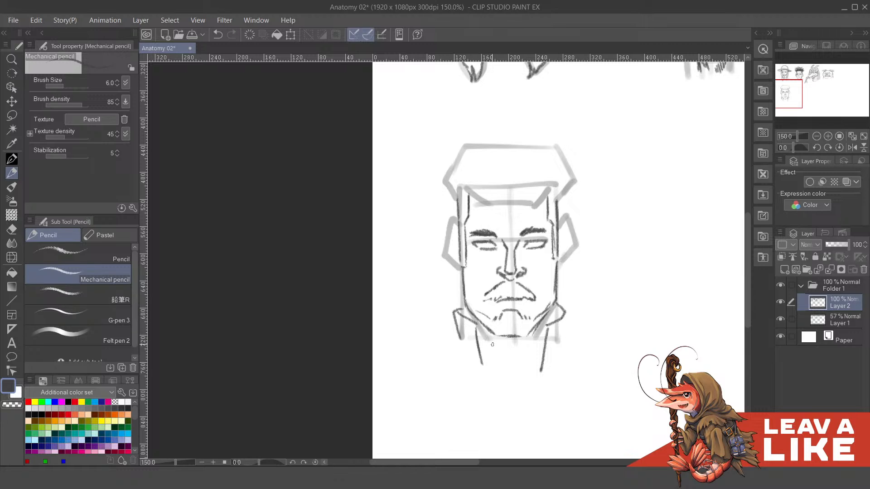
- Draw the collar's front edge under the chin with a vertical placket and two round buttons
drag(486, 342, 520, 341)
key(ctrl+z)
mouse_move(496, 341)
mouse_down()
mouse_move(518, 344)
mouse_move(517, 375)
mouse_up()
drag(495, 343, 495, 375)
mouse_move(491, 342)
mouse_down()
mouse_move(477, 338)
mouse_move(498, 382)
mouse_up()
mouse_move(514, 347)
mouse_down()
mouse_move(515, 383)
mouse_move(507, 370)
mouse_up()
- Close the outer flaps of the collar with curved lower edges on both sides
drag(459, 350, 484, 365)
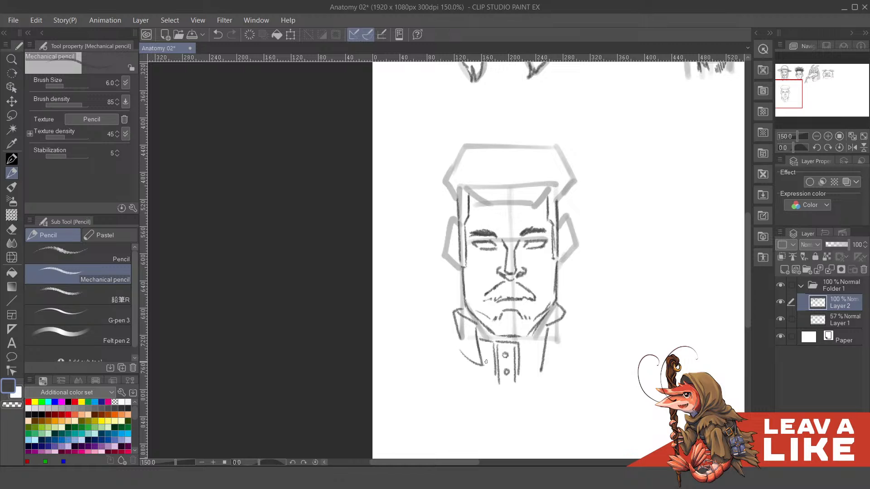
drag(540, 368, 562, 348)
drag(567, 313, 563, 347)
mouse_move(555, 298)
mouse_down()
mouse_move(566, 307)
mouse_move(517, 300)
mouse_up()
drag(548, 271, 565, 372)
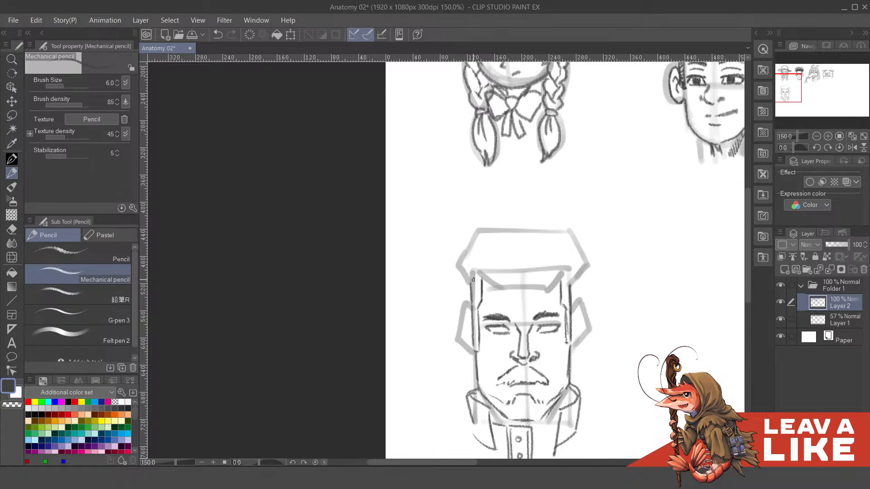
- Outline a cap visor over the forehead, with an arched upper edge and angular lower edge along the fringe guide
mouse_move(475, 272)
mouse_down()
mouse_move(493, 289)
mouse_move(548, 291)
mouse_up()
key(ctrl+z)
drag(475, 273, 541, 263)
key(ctrl+z)
mouse_move(475, 273)
mouse_down()
mouse_move(550, 261)
mouse_move(563, 268)
mouse_move(548, 292)
mouse_move(569, 273)
mouse_up()
key(ctrl+z)
key(ctrl+z)
mouse_move(511, 256)
mouse_down()
mouse_move(521, 276)
mouse_move(488, 291)
mouse_move(572, 284)
mouse_up()
- Reinforce the visor's arched upper edge and its corners at the temples
key(ctrl+z)
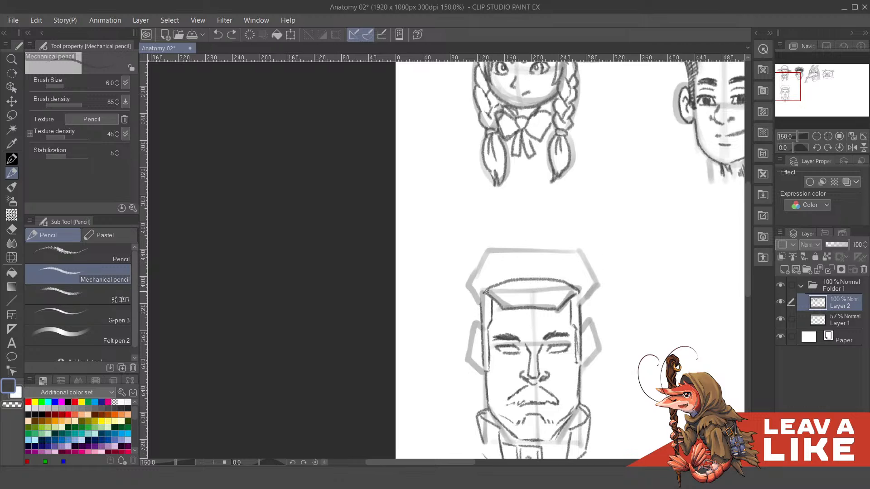
drag(487, 292, 572, 284)
key(ctrl+z)
drag(488, 291, 575, 287)
- Draw the cap's front panel above the visor, with slanted sides and a slightly curved top
key(ctrl+z)
drag(487, 291, 561, 284)
drag(500, 286, 486, 294)
drag(557, 273, 550, 287)
mouse_move(479, 305)
mouse_down()
mouse_move(484, 272)
mouse_move(539, 257)
mouse_up()
key(ctrl+z)
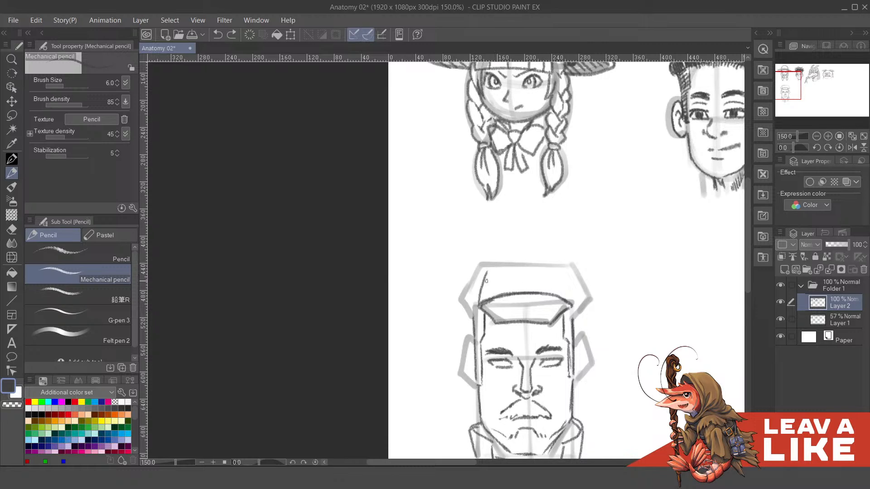
mouse_move(479, 304)
mouse_down()
mouse_move(488, 271)
mouse_move(536, 254)
mouse_up()
key(ctrl+z)
drag(492, 270, 554, 269)
key(ctrl+z)
drag(489, 271, 556, 268)
key(ctrl+z)
mouse_move(492, 264)
mouse_down()
mouse_move(514, 259)
mouse_move(554, 261)
mouse_up()
key(ctrl+z)
mouse_move(498, 263)
mouse_down()
mouse_move(558, 270)
mouse_move(552, 265)
mouse_move(572, 300)
mouse_up()
key(ctrl+z)
key(ctrl+z)
mouse_move(495, 267)
mouse_down()
mouse_move(553, 269)
mouse_move(569, 297)
mouse_up()
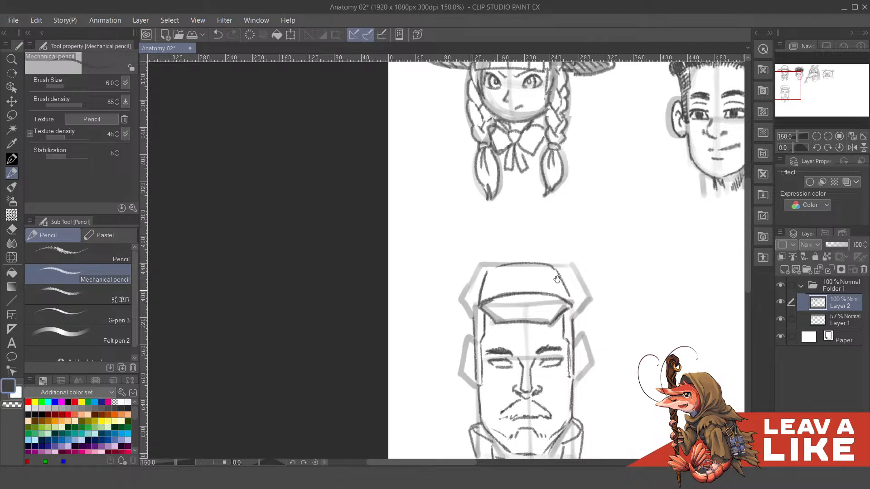
- Draw the cap's bulging side outside the front panel, following the hair guide, and a small button on top
drag(577, 261, 573, 244)
mouse_move(583, 275)
mouse_down()
mouse_move(573, 230)
mouse_move(581, 269)
mouse_up()
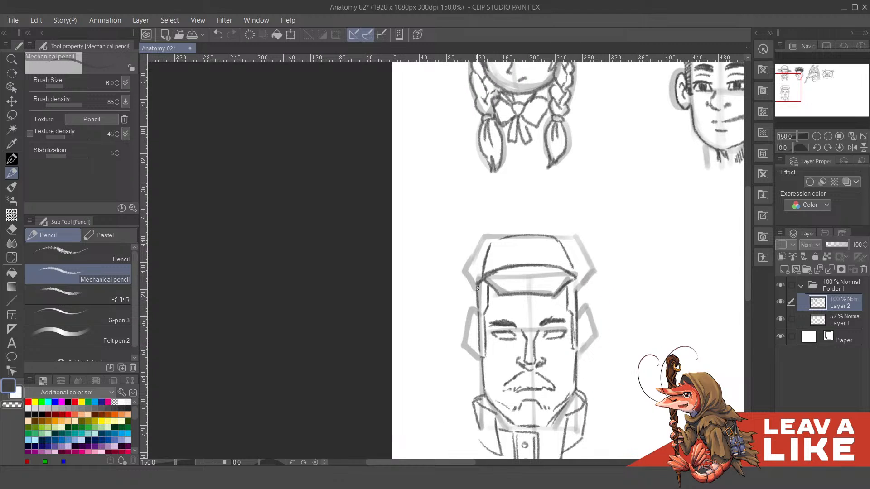
mouse_move(477, 288)
mouse_down()
mouse_move(460, 279)
mouse_move(475, 268)
mouse_move(475, 245)
mouse_up()
key(ctrl+z)
mouse_move(459, 278)
mouse_down()
mouse_move(476, 235)
mouse_move(499, 225)
mouse_move(563, 230)
mouse_move(575, 241)
mouse_move(569, 215)
mouse_up()
key(ctrl+z)
key(ctrl+z)
key(ctrl+z)
key(ctrl+z)
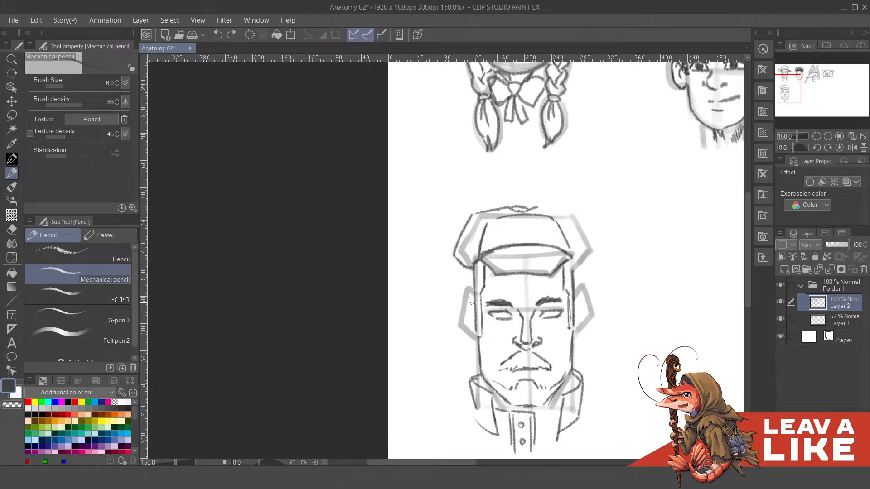
- Draw both ears with inner folds inside the angular guides, and check the head with Layer 1 hidden
mouse_move(472, 299)
mouse_down()
mouse_move(467, 334)
mouse_move(465, 325)
mouse_up()
key(ctrl+z)
key(ctrl+z)
key(ctrl+z)
key(ctrl+z)
key(ctrl+z)
mouse_move(580, 306)
mouse_down()
mouse_move(536, 285)
mouse_move(541, 308)
mouse_move(528, 320)
mouse_up()
key(ctrl+z)
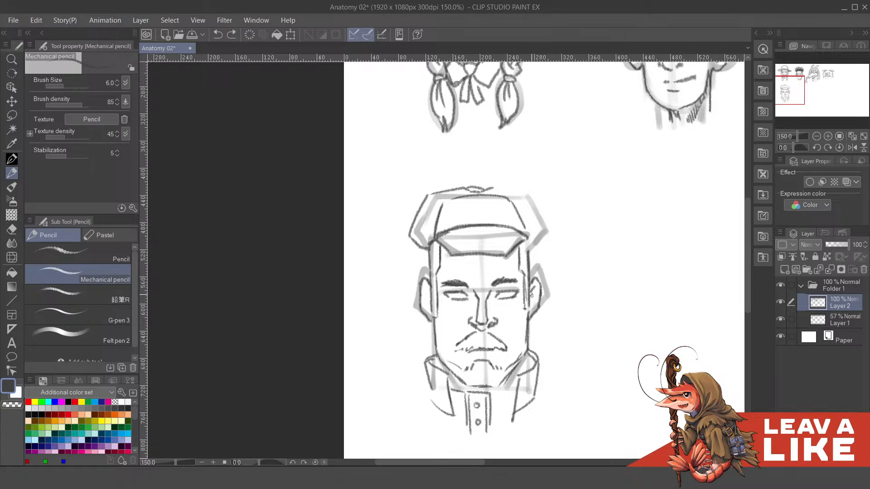
drag(423, 286, 460, 308)
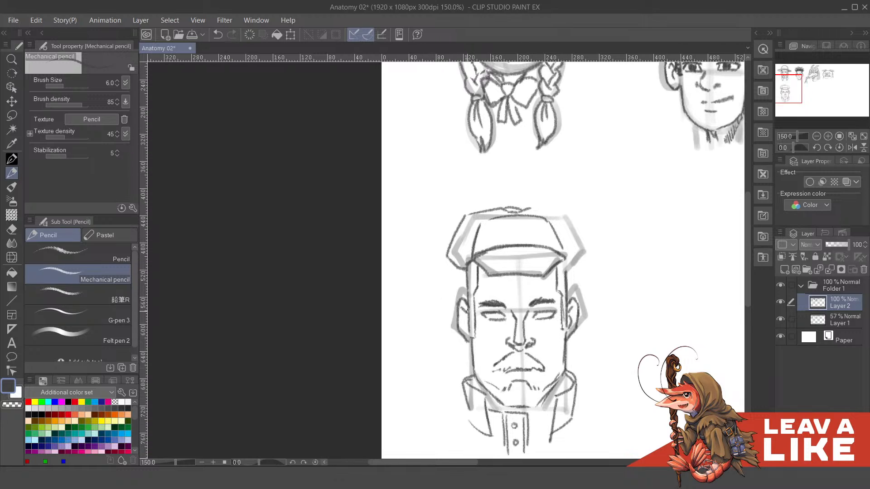
drag(465, 328, 456, 302)
click(779, 319)
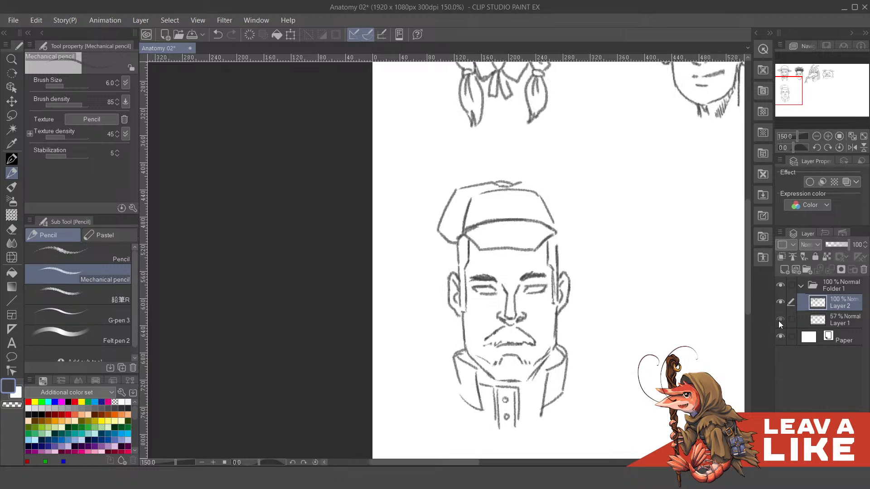
click(779, 319)
- Thicken the visor's lower edge and the temple line beneath it
drag(481, 292, 500, 332)
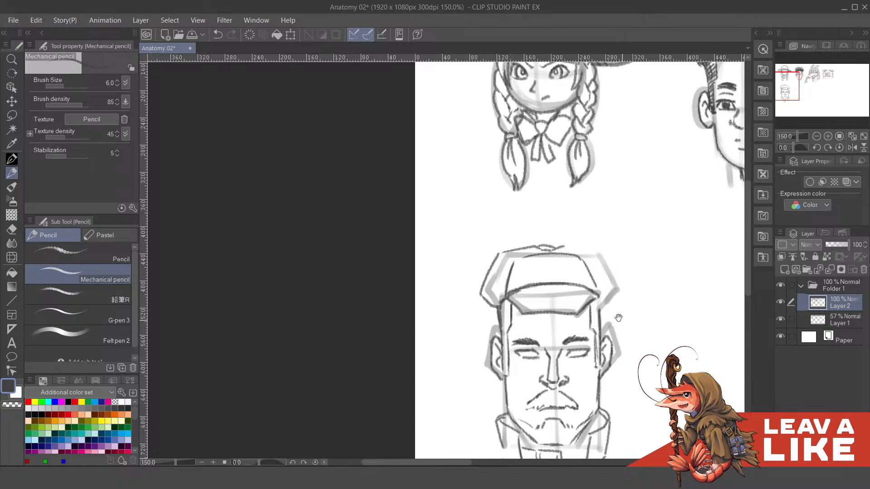
drag(618, 318, 590, 292)
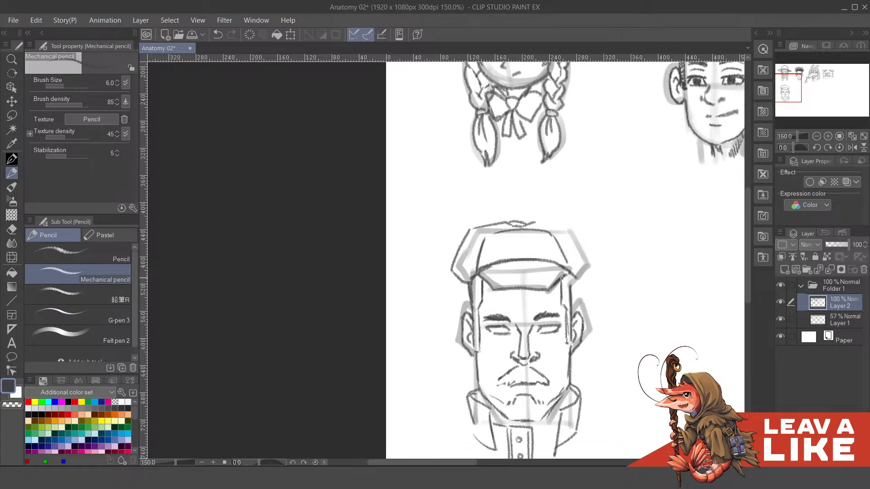
mouse_move(492, 289)
mouse_down()
mouse_move(549, 286)
mouse_move(566, 272)
mouse_up()
drag(478, 277, 495, 289)
key(ctrl+z)
mouse_move(593, 256)
mouse_down()
mouse_move(555, 240)
mouse_move(566, 288)
mouse_up()
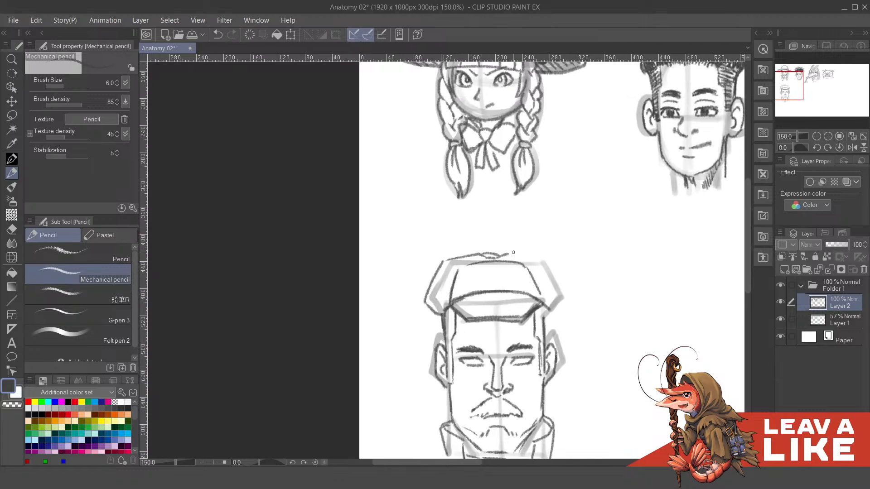
- Complete the cap's outline from the top button down around the side that is still open
mouse_move(513, 251)
mouse_down()
mouse_move(547, 262)
mouse_move(558, 295)
mouse_up()
mouse_move(543, 262)
mouse_down()
mouse_move(561, 303)
mouse_move(545, 316)
mouse_move(546, 347)
mouse_up()
key(ctrl+z)
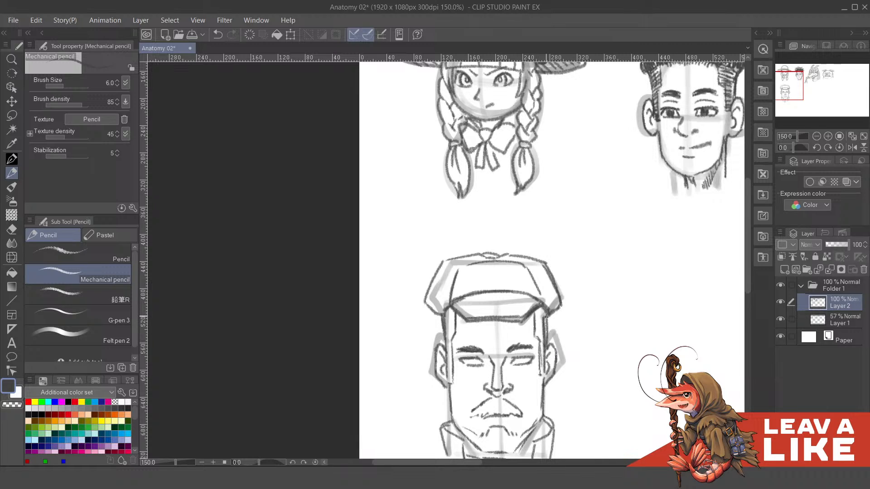
- Hatch the sideburns on both sides of the face with short slanted strokes
mouse_move(547, 317)
mouse_down()
mouse_move(547, 350)
mouse_move(546, 310)
mouse_up()
drag(539, 317, 548, 303)
drag(493, 336, 504, 324)
drag(493, 330, 502, 314)
drag(493, 318, 503, 304)
mouse_move(509, 330)
mouse_down()
mouse_move(512, 308)
mouse_move(499, 350)
mouse_up()
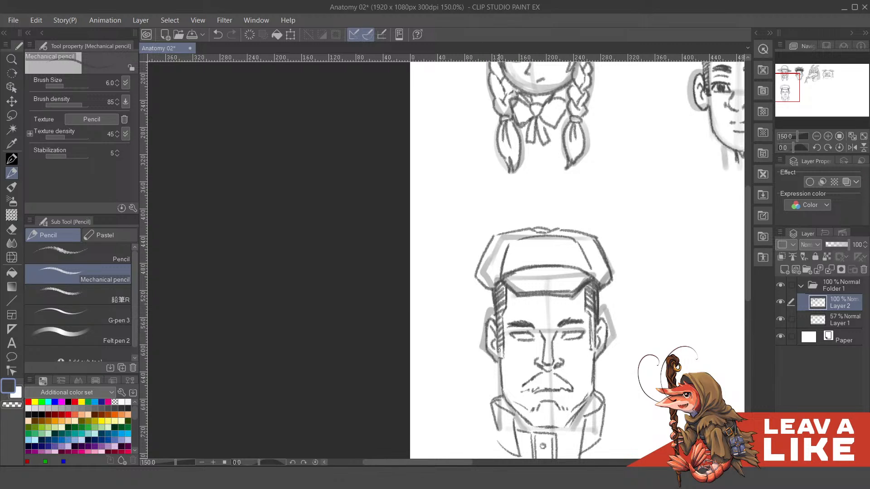
drag(594, 347, 589, 313)
- Fill the moustache with fanned hatching strokes from one end to the other
drag(593, 391, 572, 324)
mouse_move(513, 323)
mouse_down()
mouse_move(513, 314)
mouse_move(529, 314)
mouse_up()
mouse_move(533, 298)
mouse_down()
mouse_move(532, 315)
mouse_move(540, 317)
mouse_up()
drag(544, 303, 551, 319)
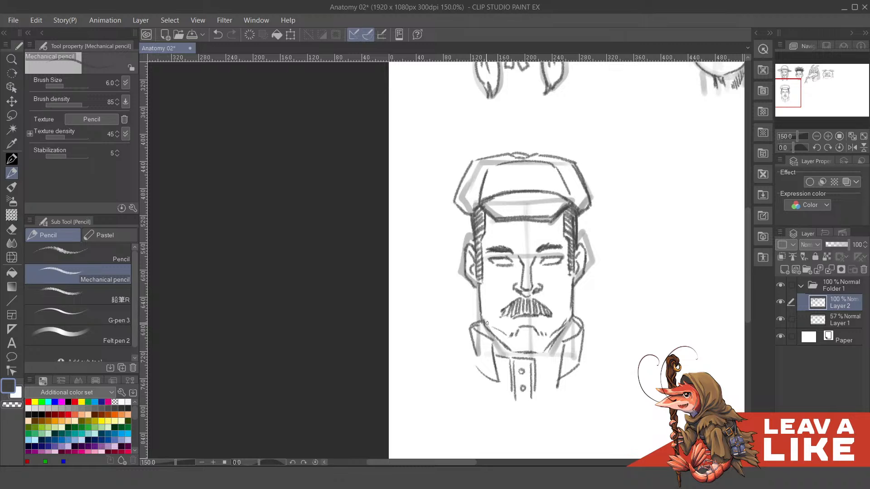
- Hatch the beard from one side of the jaw across the chin with short vertical strokes, undoing the last few strokes
drag(498, 332, 496, 343)
drag(502, 332, 503, 345)
drag(509, 333, 510, 348)
drag(515, 333, 517, 349)
drag(521, 331, 520, 351)
drag(524, 329, 526, 351)
drag(531, 327, 532, 352)
mouse_move(535, 330)
mouse_down()
mouse_move(534, 349)
mouse_move(521, 353)
mouse_up()
mouse_move(525, 337)
mouse_down()
mouse_move(523, 356)
mouse_move(527, 350)
mouse_up()
drag(532, 330, 535, 352)
drag(537, 350, 537, 351)
drag(542, 333, 538, 353)
key(ctrl+z)
key(ctrl+z)
key(ctrl+z)
key(ctrl+z)
key(ctrl+z)
- Continue the beard hatching from the chin up along the other side of the jaw
drag(542, 334, 545, 348)
drag(550, 331, 551, 341)
mouse_move(556, 330)
mouse_down()
mouse_move(555, 338)
mouse_move(564, 333)
mouse_up()
drag(589, 295, 576, 291)
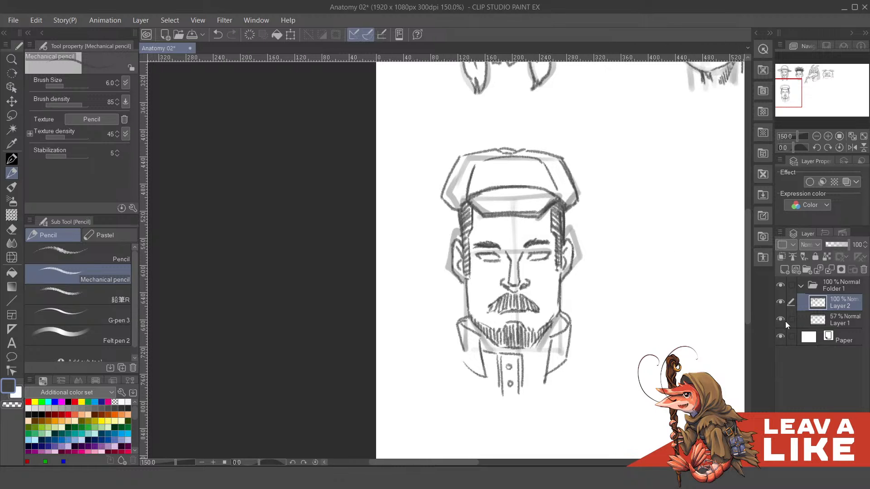
- Draw slanted cheek creases down from beside the nose, and fill in dark irises in both eyes
mouse_move(499, 272)
mouse_down()
mouse_move(519, 315)
mouse_move(500, 318)
mouse_up()
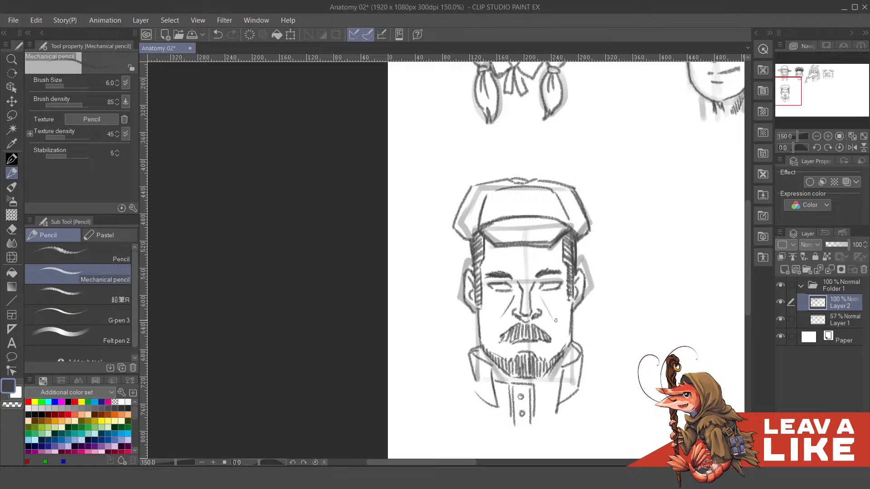
scroll(521, 321, up, 2)
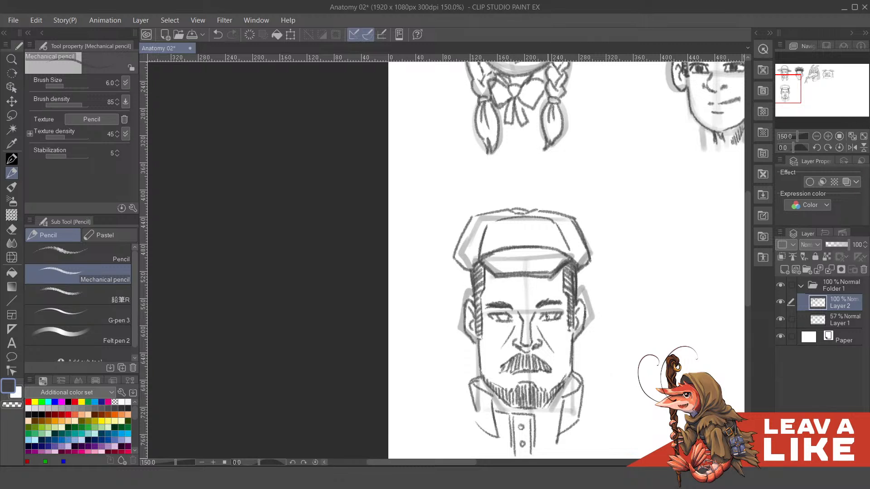
drag(547, 318, 544, 304)
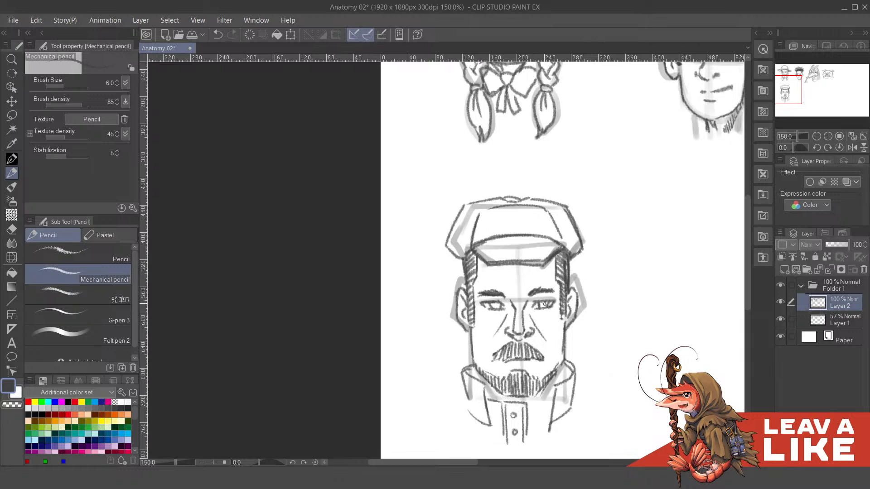
key(ctrl+z)
drag(542, 305, 545, 303)
mouse_move(494, 299)
mouse_down()
mouse_move(505, 319)
mouse_move(508, 312)
mouse_up()
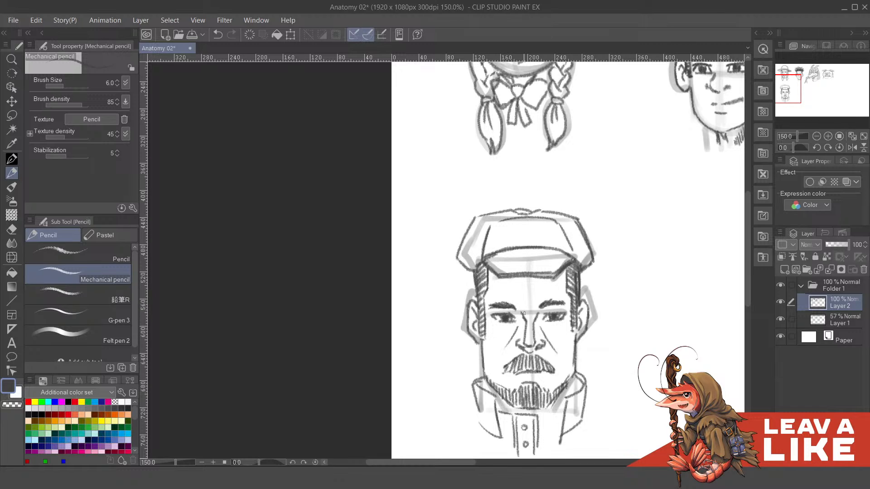
drag(610, 330, 588, 276)
drag(569, 307, 579, 320)
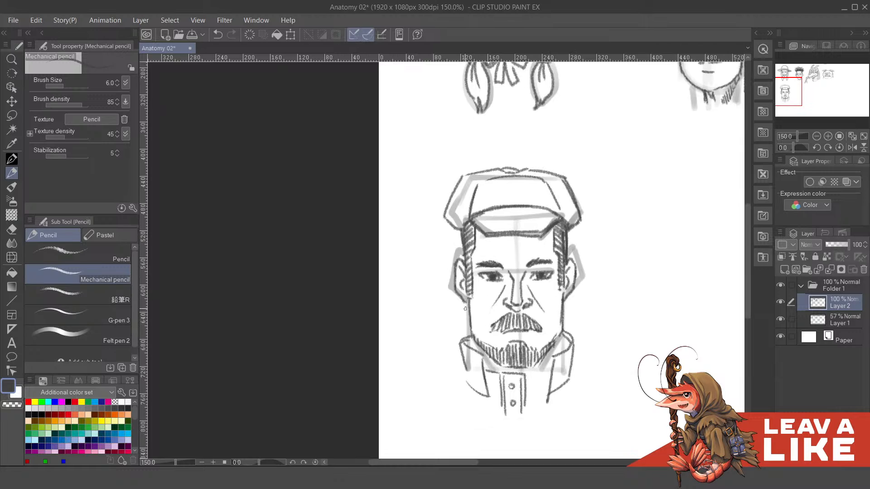
- Strengthen the face outline down both cheeks and along the lower edge of the bearded jaw
drag(469, 301, 476, 337)
drag(563, 298, 552, 353)
mouse_move(478, 343)
mouse_down()
mouse_move(490, 370)
mouse_move(549, 365)
mouse_move(527, 378)
mouse_move(551, 372)
mouse_move(529, 376)
mouse_move(549, 372)
mouse_move(542, 375)
mouse_move(550, 354)
mouse_move(548, 371)
mouse_move(549, 352)
mouse_move(538, 369)
mouse_move(490, 356)
mouse_move(498, 373)
mouse_move(491, 357)
mouse_move(502, 361)
mouse_move(478, 350)
mouse_move(553, 362)
mouse_move(544, 364)
mouse_move(545, 356)
mouse_move(534, 378)
mouse_move(535, 365)
mouse_move(527, 376)
mouse_move(546, 353)
mouse_move(502, 370)
mouse_up()
drag(518, 364, 503, 370)
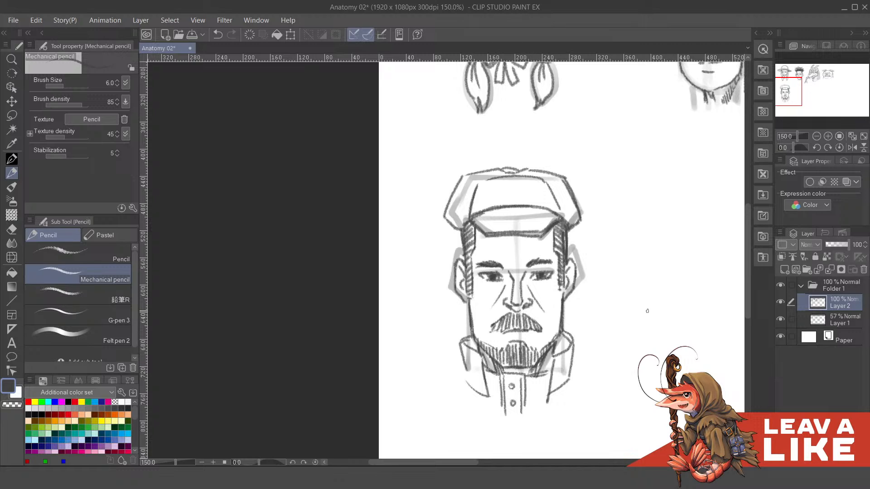
- Hide the rough sketch on Layer 1 and review the capped man's line art beside the other heads
click(780, 319)
scroll(661, 286, down, 4)
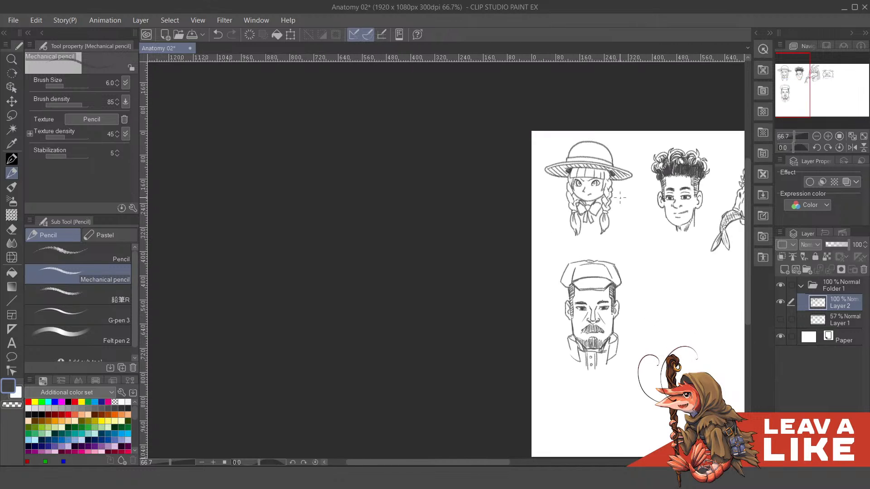
scroll(572, 263, up, 4)
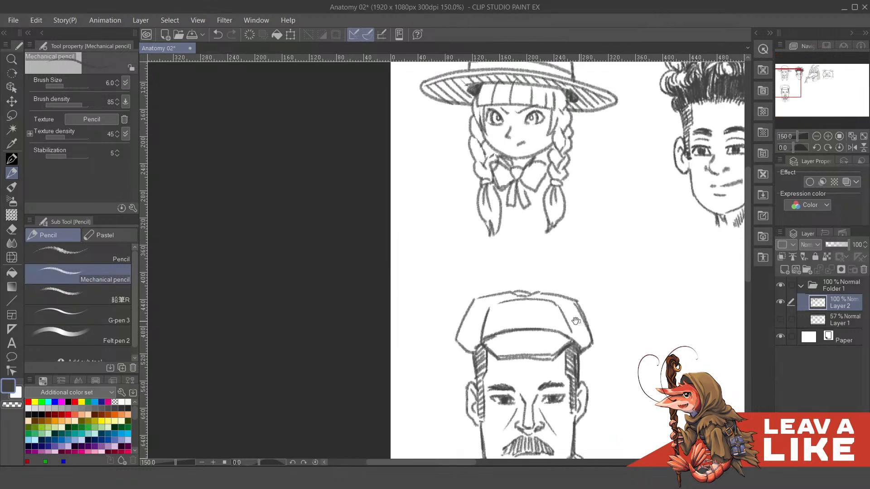
drag(572, 260, 576, 264)
drag(612, 237, 599, 237)
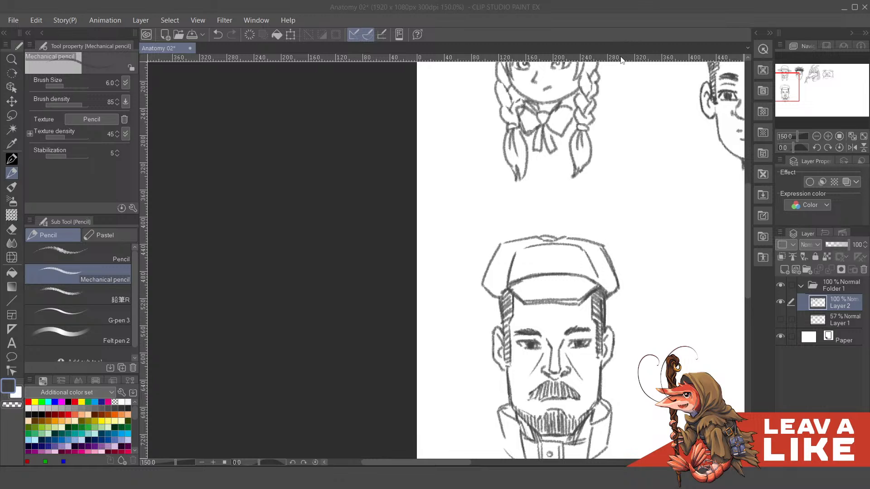
- Erase the cap's crown above the visor with the hard eraser and show the rough sketch on Layer 1 again
drag(590, 216, 528, 216)
key(e)
mouse_move(435, 261)
mouse_down()
mouse_move(420, 281)
mouse_move(437, 238)
mouse_move(467, 224)
mouse_move(545, 226)
mouse_move(469, 240)
mouse_up()
drag(563, 261, 556, 265)
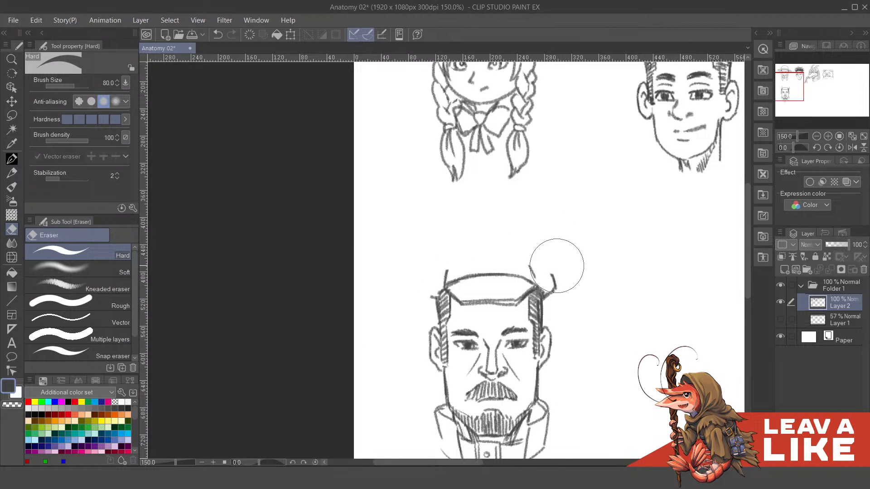
click(779, 324)
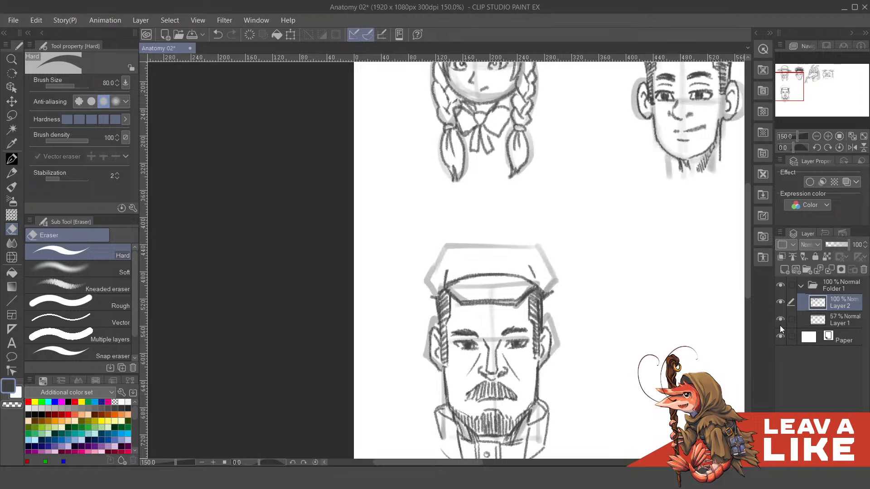
drag(493, 261, 499, 281)
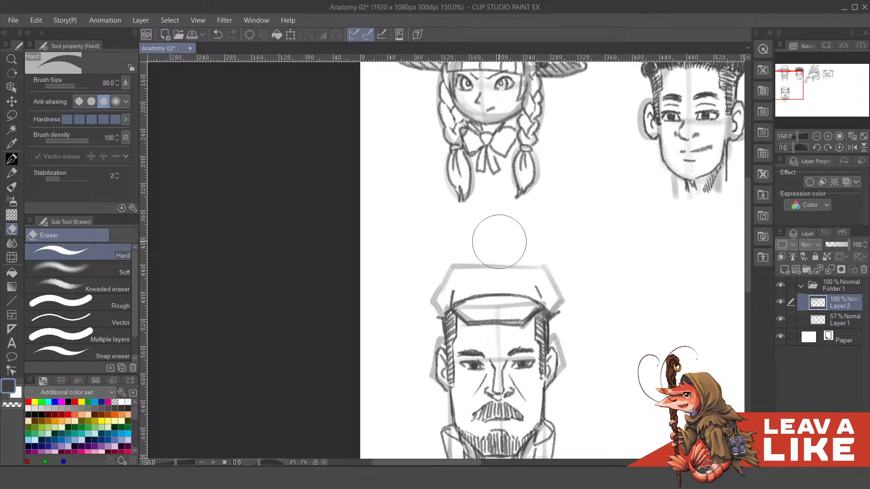
key(p)
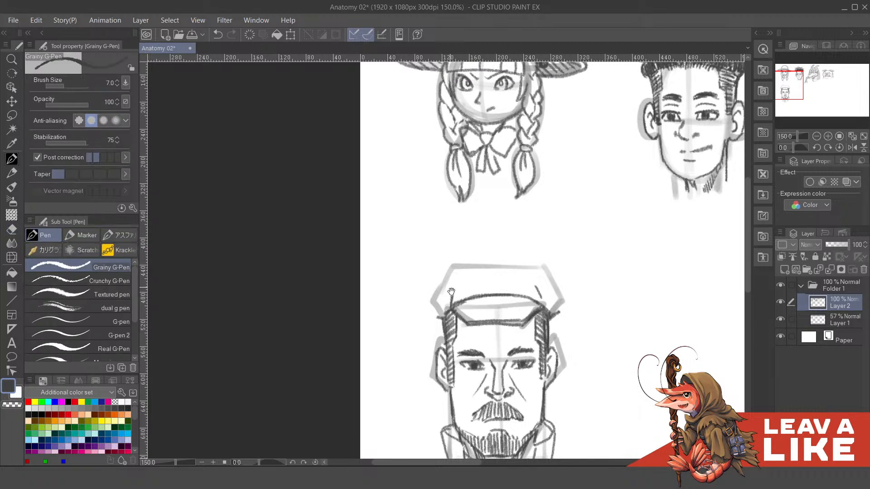
drag(428, 288, 448, 325)
key(ctrl+z)
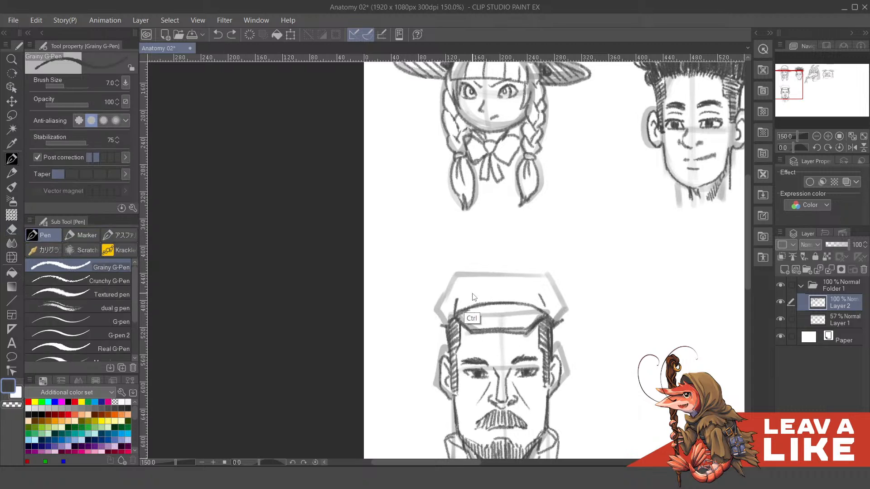
- Draw the cap's new outward-flaring sides with the mechanical pencil, rising from both ends of the visor
key(p)
drag(429, 286, 446, 323)
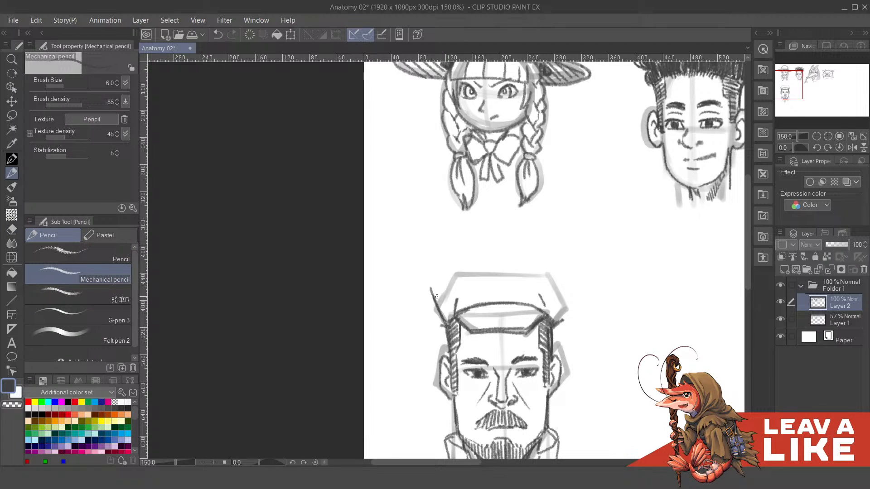
mouse_move(559, 320)
mouse_down()
mouse_move(566, 291)
mouse_move(553, 318)
mouse_up()
mouse_move(566, 284)
mouse_down()
mouse_move(555, 317)
mouse_move(551, 264)
mouse_move(551, 298)
mouse_up()
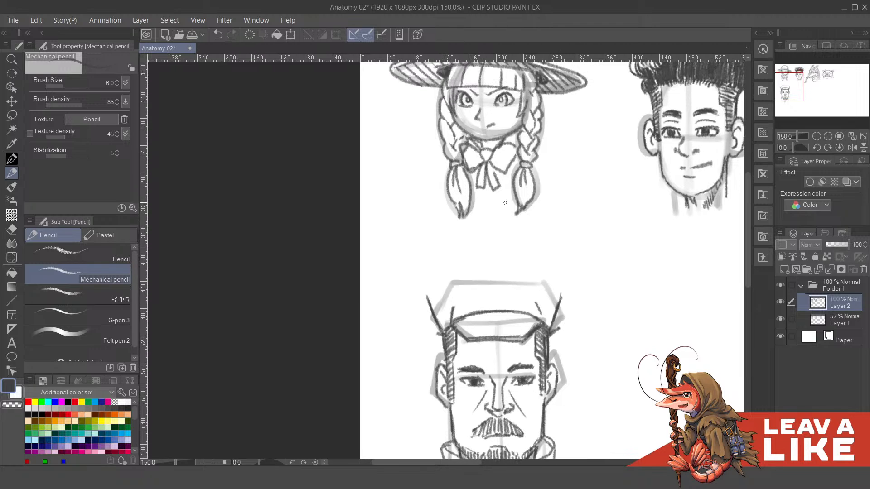
- Sketch the cap's angular top edge between the two flared sides, undoing and redrawing the stroke until it fits
drag(515, 248, 526, 233)
mouse_move(440, 280)
mouse_down()
mouse_move(482, 261)
mouse_move(560, 256)
mouse_up()
key(ctrl+z)
drag(476, 263, 560, 259)
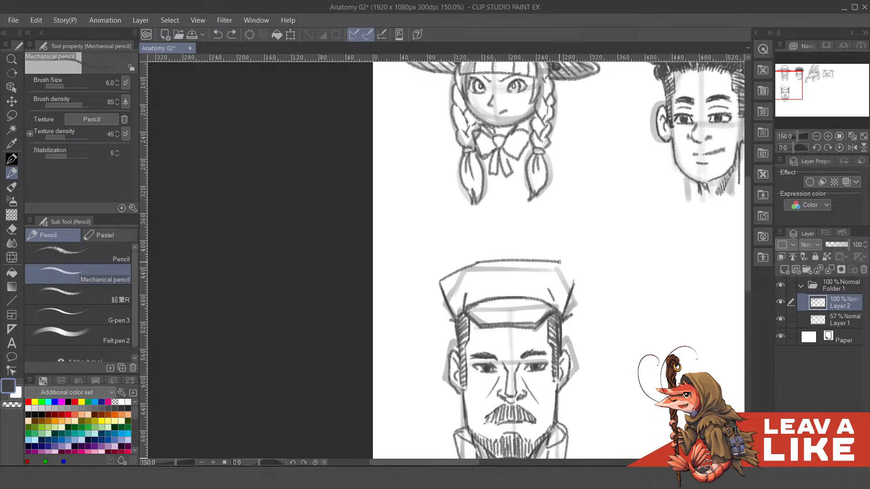
key(ctrl+z)
mouse_move(478, 262)
mouse_down()
mouse_move(543, 263)
mouse_move(577, 276)
mouse_move(570, 293)
mouse_move(555, 273)
mouse_move(543, 291)
mouse_move(528, 286)
mouse_move(537, 267)
mouse_move(518, 279)
mouse_move(519, 263)
mouse_move(486, 276)
mouse_move(490, 268)
mouse_move(487, 282)
mouse_move(578, 279)
mouse_up()
key(ctrl+z)
- Draw the curved cap band above the visor with a half-round badge at its centre
key(c)
key(c)
mouse_move(472, 287)
mouse_down()
mouse_move(524, 269)
mouse_move(580, 280)
mouse_up()
key(ctrl+z)
mouse_move(473, 285)
mouse_down()
mouse_move(497, 271)
mouse_move(543, 266)
mouse_move(590, 283)
mouse_move(553, 273)
mouse_move(558, 283)
mouse_move(540, 272)
mouse_move(560, 289)
mouse_move(555, 276)
mouse_move(541, 281)
mouse_move(555, 285)
mouse_move(548, 281)
mouse_move(552, 294)
mouse_up()
key(c)
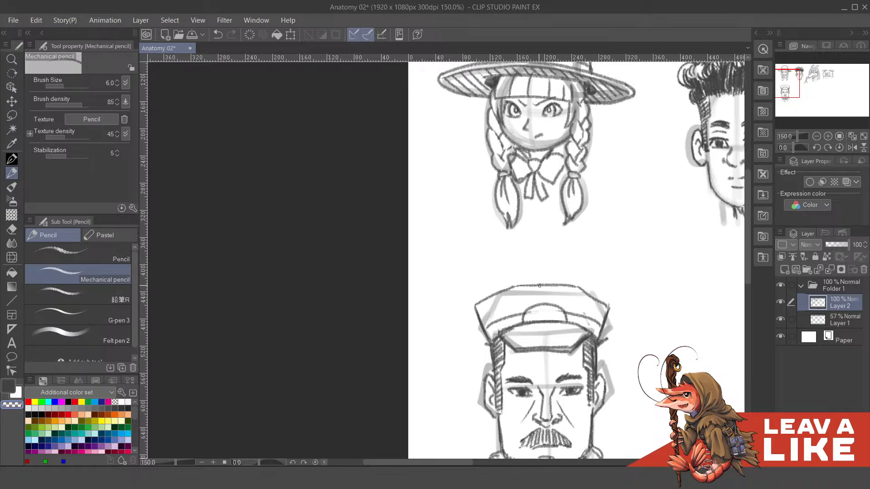
- Add a second curve parallel to the cap band on both sides of the badge, and hide the Layer 1 sketch
key(c)
mouse_move(486, 324)
mouse_down()
mouse_move(518, 303)
mouse_move(553, 300)
mouse_up()
key(ctrl+z)
drag(483, 322, 527, 308)
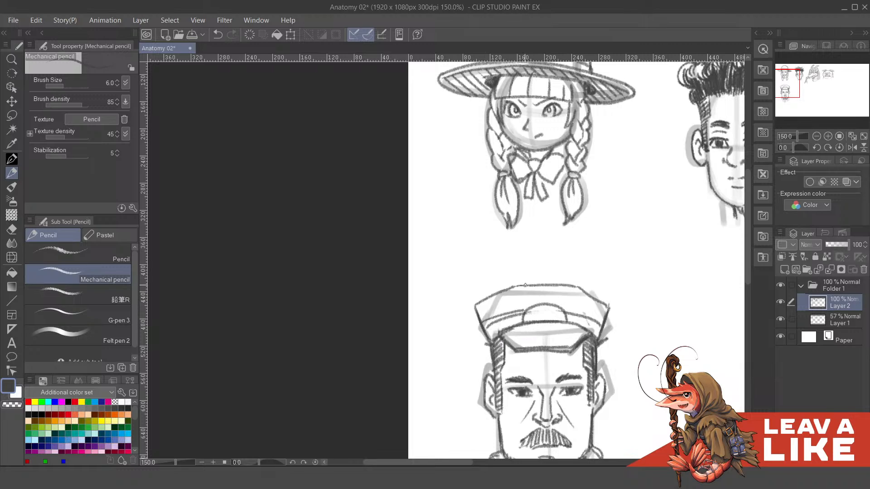
key(ctrl+z)
mouse_move(482, 324)
mouse_down()
mouse_move(560, 308)
mouse_move(600, 323)
mouse_move(608, 307)
mouse_move(582, 243)
mouse_move(591, 275)
mouse_move(546, 276)
mouse_up()
mouse_move(489, 278)
mouse_down()
mouse_move(522, 294)
mouse_move(505, 300)
mouse_up()
drag(574, 269, 572, 264)
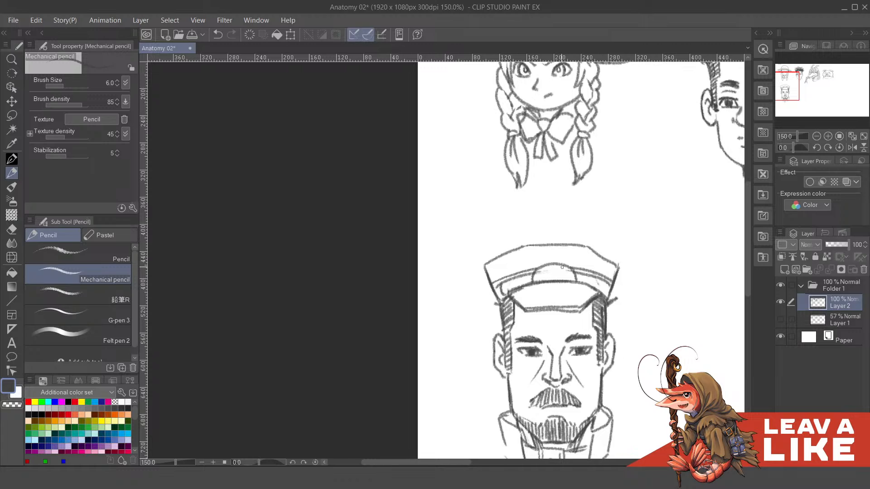
- Lighten the badge's upper edge with the transparent colour and redraw it with a pointed peak in the middle
drag(562, 267, 563, 279)
key(c)
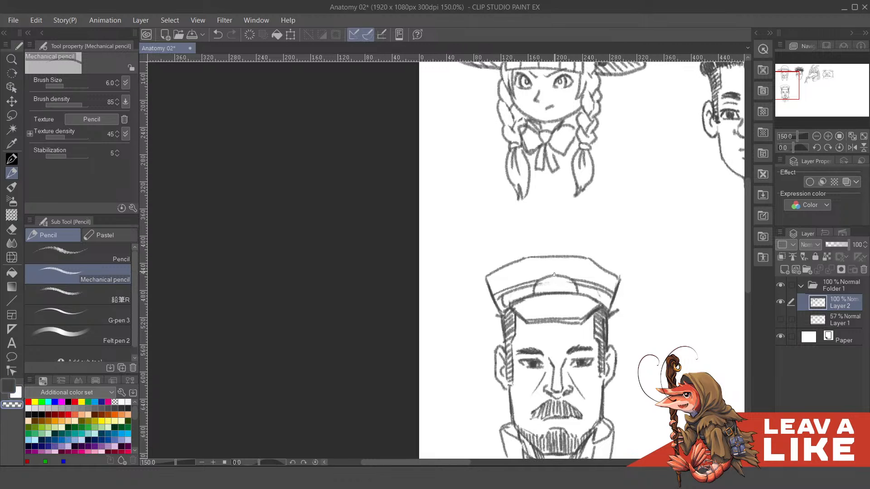
key(c)
mouse_move(554, 268)
mouse_down()
mouse_move(560, 277)
mouse_move(590, 271)
mouse_move(587, 263)
mouse_up()
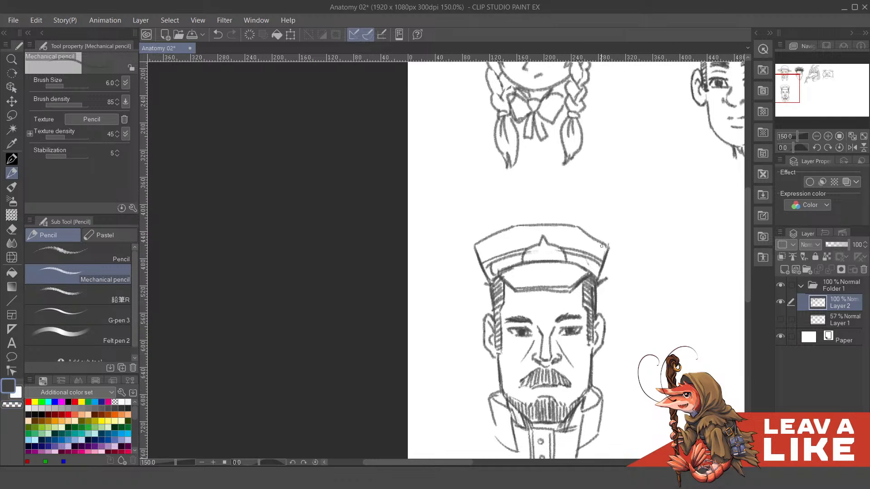
- Thicken the cap's outline along the top edge and side corners, and clean up stray marks with the transparent colour
mouse_move(581, 228)
mouse_down()
mouse_move(610, 245)
mouse_move(605, 262)
mouse_up()
mouse_move(475, 246)
mouse_down()
mouse_move(482, 260)
mouse_move(487, 237)
mouse_move(514, 225)
mouse_move(576, 228)
mouse_up()
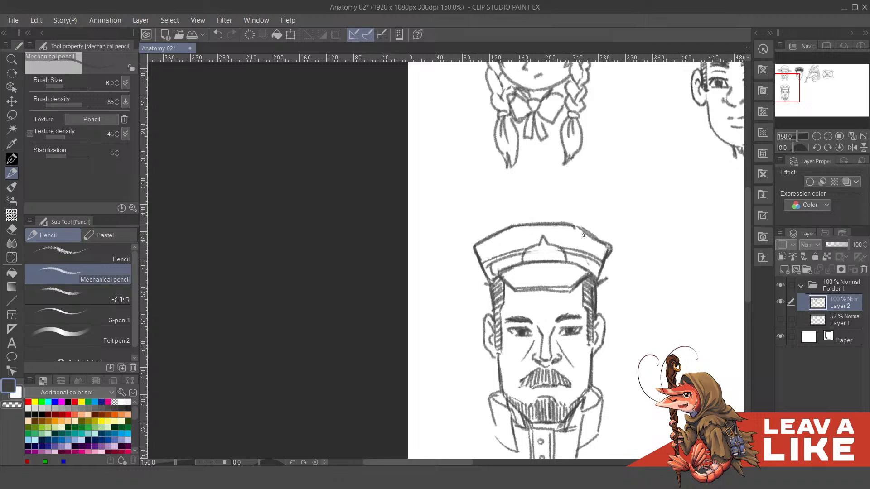
drag(602, 281, 594, 256)
key(c)
mouse_move(564, 205)
mouse_down()
mouse_move(599, 228)
mouse_move(598, 218)
mouse_move(556, 303)
mouse_move(555, 270)
mouse_move(547, 316)
mouse_move(537, 303)
mouse_up()
key(c)
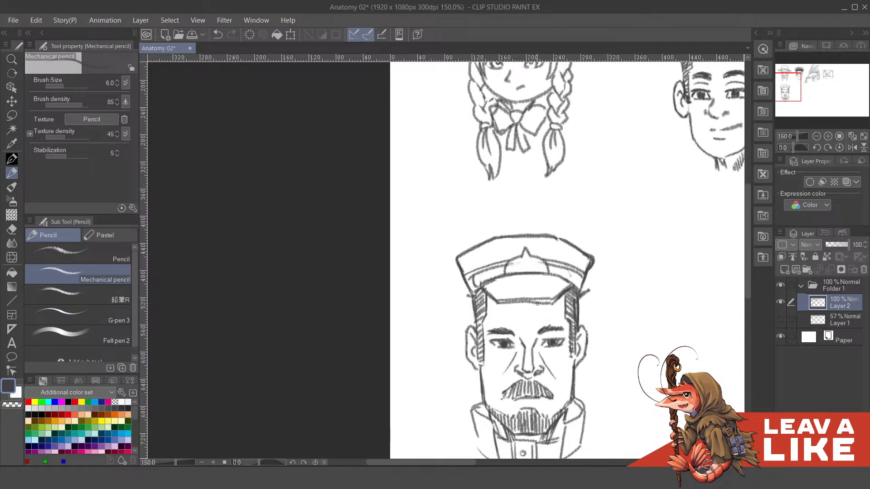
- Shade the visor with dark fanned stripes and fill the cap's crown with dense vertical hatching
mouse_move(489, 290)
mouse_down()
mouse_move(550, 298)
mouse_move(568, 288)
mouse_move(557, 279)
mouse_move(550, 297)
mouse_move(547, 281)
mouse_move(554, 282)
mouse_move(524, 292)
mouse_move(516, 277)
mouse_move(539, 275)
mouse_move(498, 293)
mouse_move(505, 278)
mouse_move(514, 299)
mouse_move(497, 299)
mouse_move(555, 302)
mouse_up()
key(ctrl+z)
drag(561, 272, 575, 305)
mouse_move(478, 302)
mouse_down()
mouse_move(497, 298)
mouse_move(510, 281)
mouse_move(539, 284)
mouse_move(565, 273)
mouse_move(612, 316)
mouse_up()
scroll(583, 246, down, 2)
scroll(572, 281, up, 2)
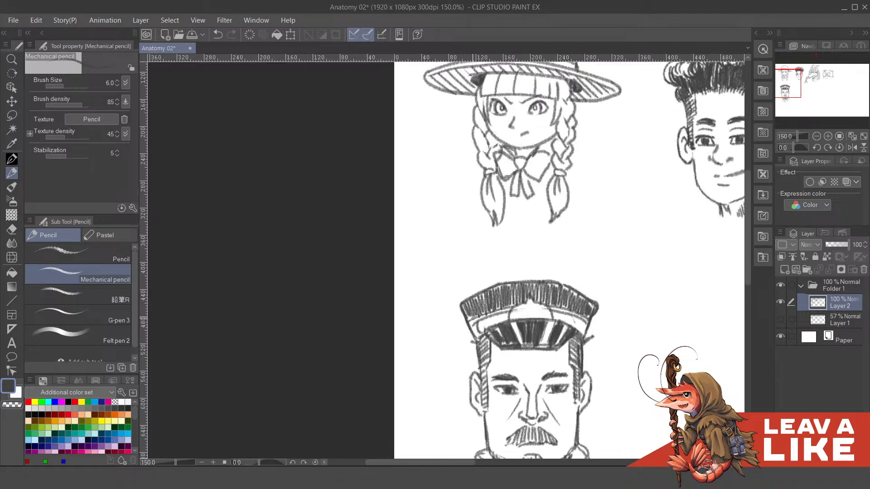
mouse_move(467, 321)
mouse_down()
mouse_move(503, 304)
mouse_move(588, 319)
mouse_up()
scroll(592, 297, down, 3)
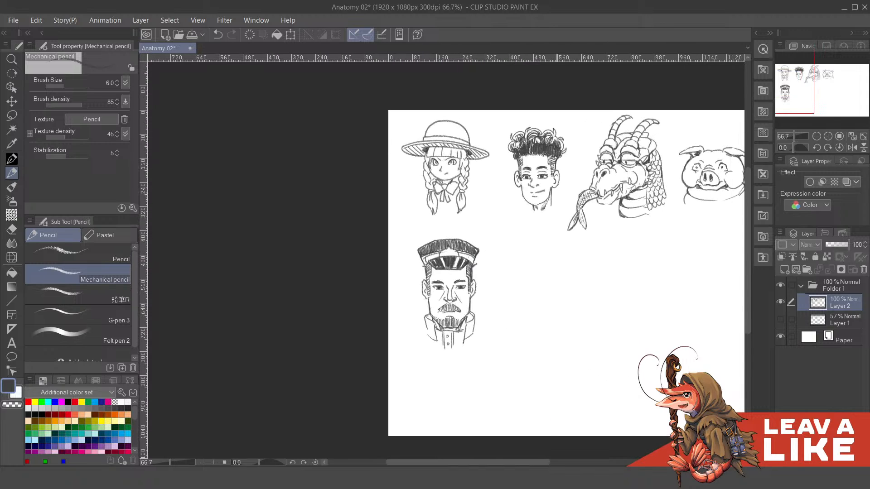
scroll(442, 313, up, 3)
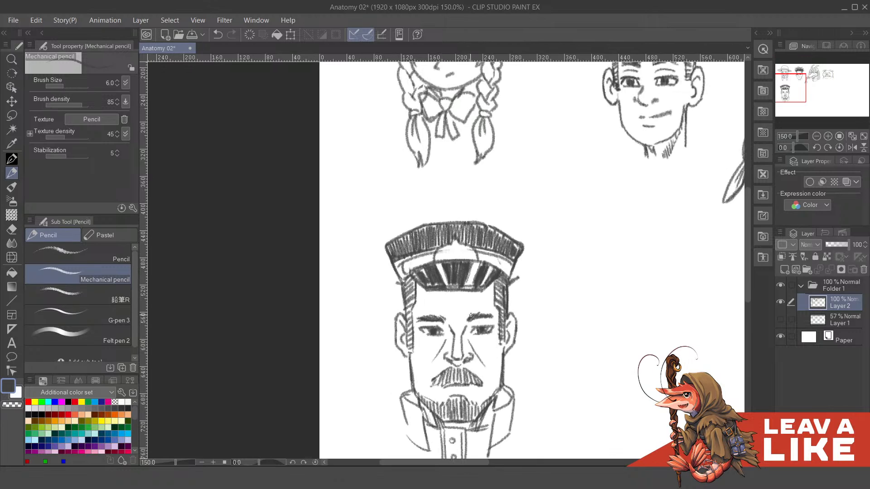
- Add vertical frown lines on the forehead between the brows and short crease lines under the eyes
mouse_move(470, 315)
mouse_down()
mouse_move(488, 296)
mouse_move(496, 302)
mouse_move(476, 296)
mouse_move(468, 316)
mouse_up()
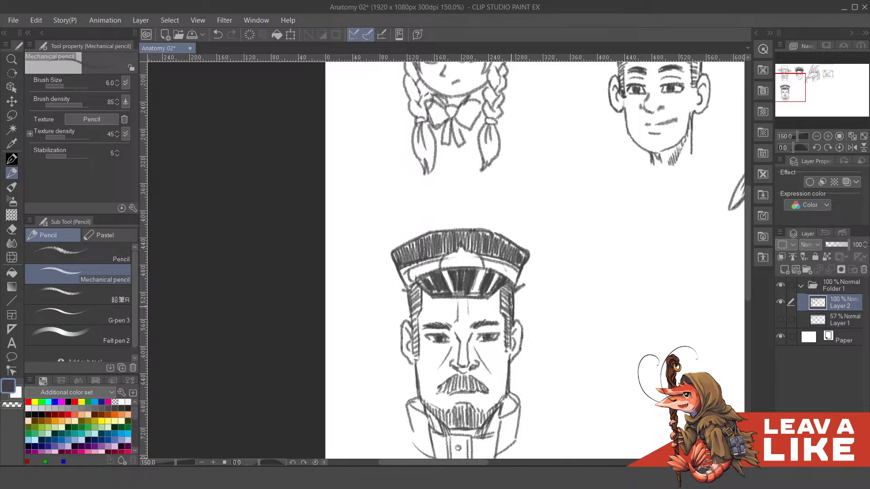
scroll(507, 318, down, 2)
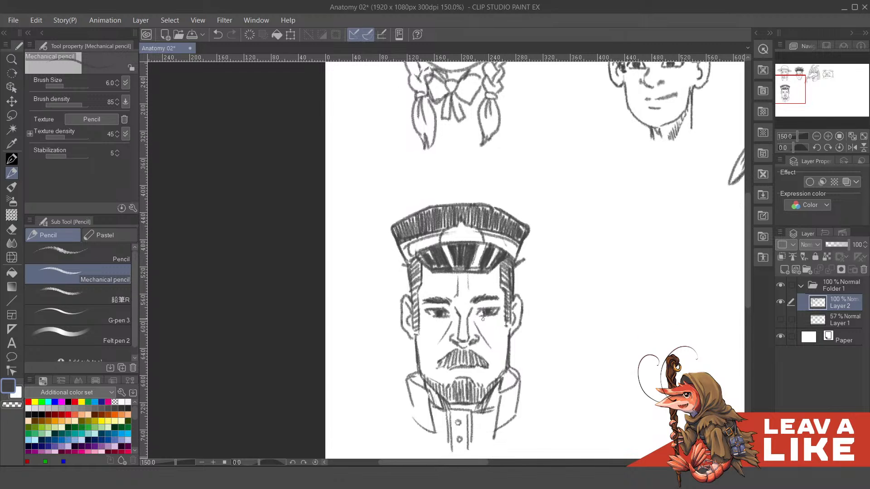
key(ctrl+z)
drag(434, 321, 449, 320)
scroll(522, 309, down, 2)
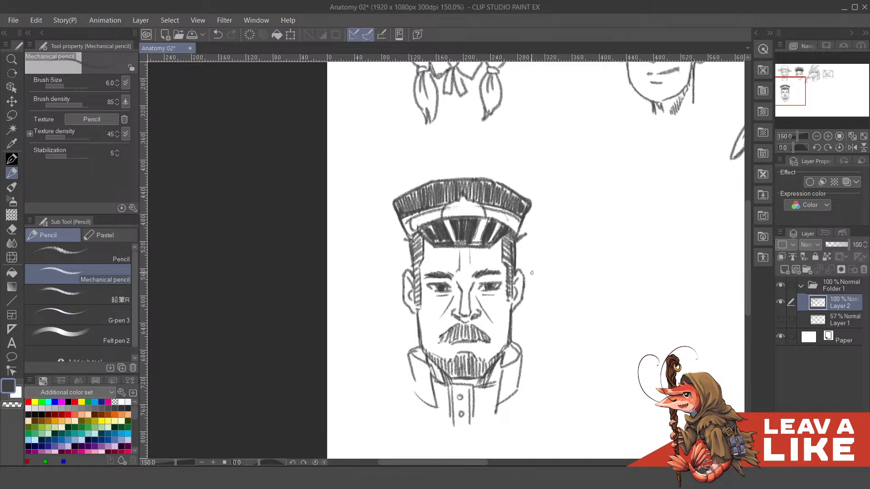
scroll(567, 264, down, 2)
scroll(582, 277, up, 4)
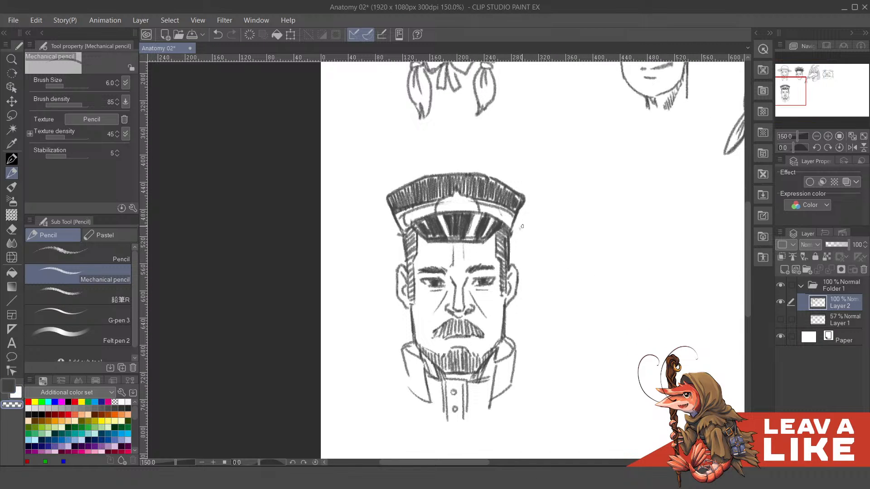
- Erase the stray line ends beside the visor and darken the cap's side edges down to the temples
drag(520, 230, 520, 261)
key(c)
drag(466, 240, 500, 274)
drag(433, 273, 442, 298)
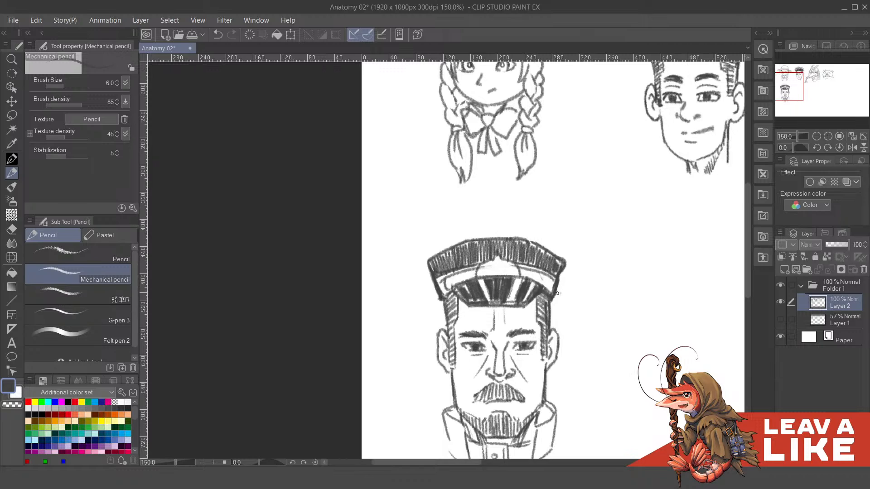
scroll(556, 243, down, 2)
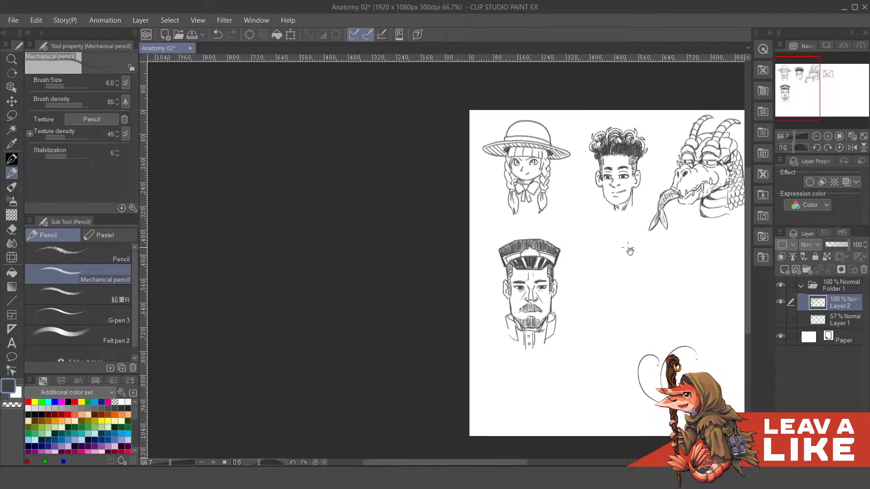
drag(629, 250, 583, 188)
drag(698, 184, 699, 240)
scroll(521, 312, up, 3)
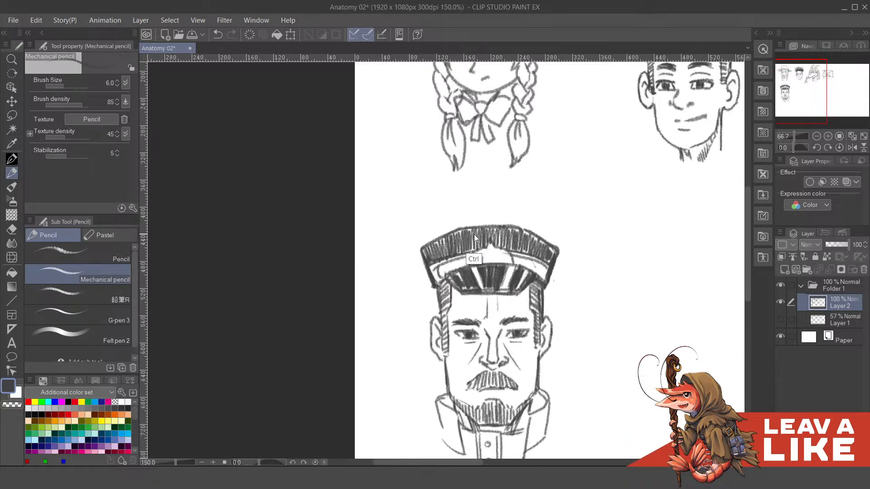
- Draw a small curled emblem on the cap's band above the visor
mouse_move(523, 289)
mouse_down()
mouse_move(544, 332)
mouse_move(517, 316)
mouse_move(500, 318)
mouse_move(538, 315)
mouse_up()
key(ctrl+z)
key(ctrl+z)
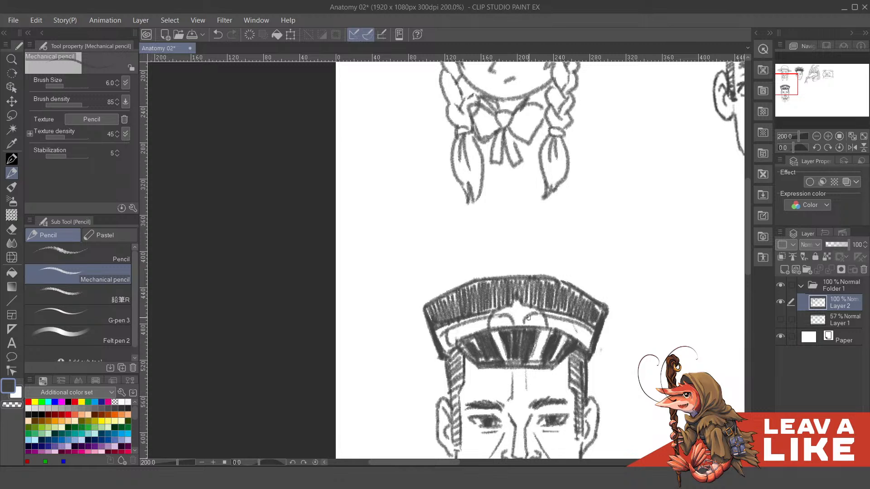
scroll(560, 286, down, 3)
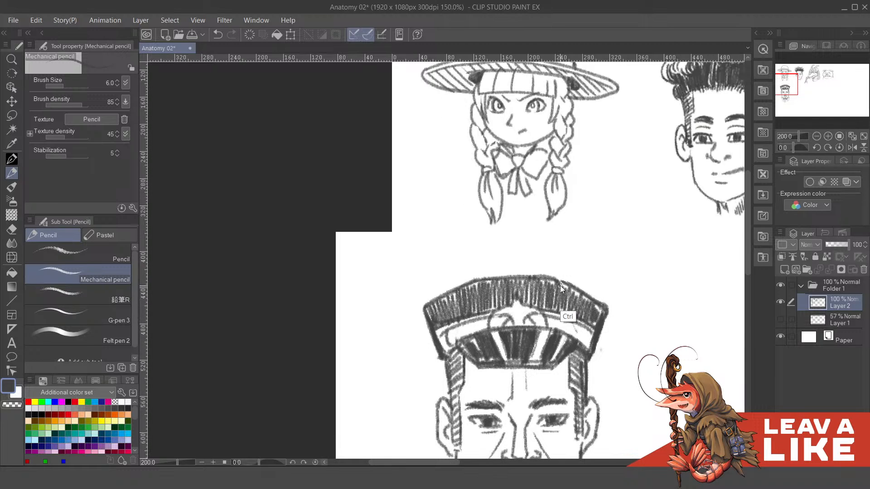
drag(661, 376, 598, 305)
drag(680, 344, 669, 325)
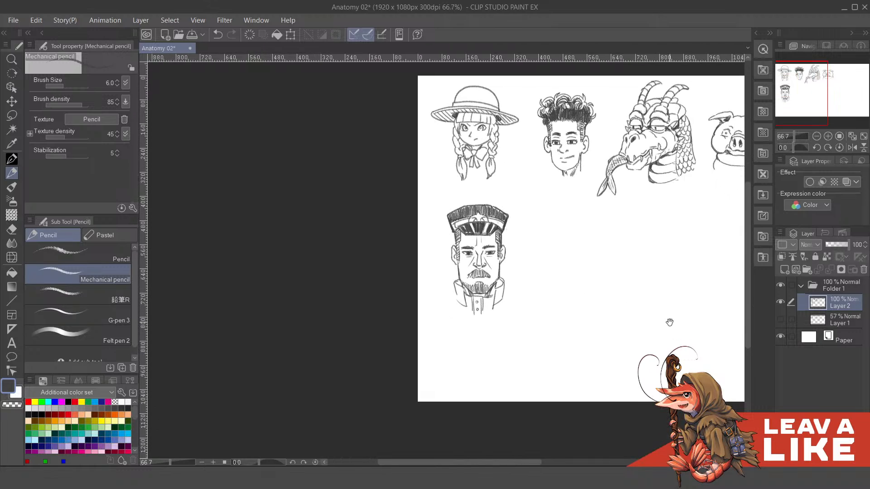
- Fill the inner corners of the raised collar beside the jaw with dark shading
scroll(452, 283, up, 3)
drag(452, 283, 467, 291)
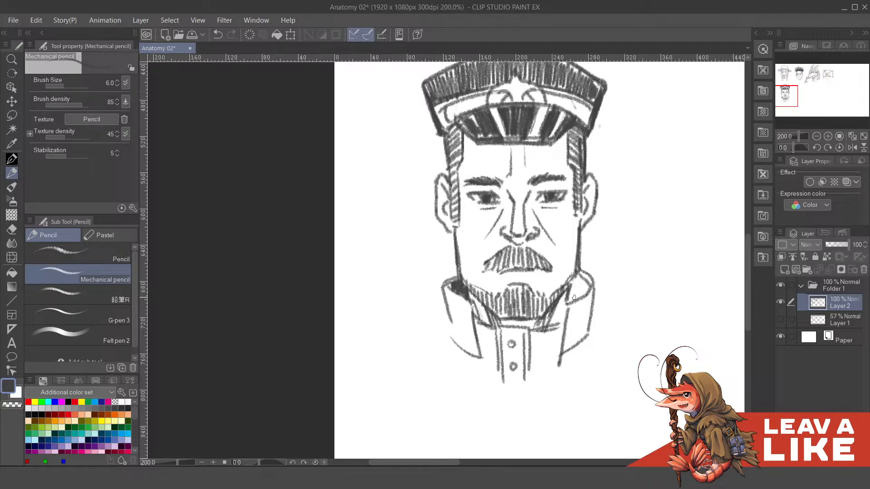
mouse_move(569, 291)
mouse_down()
mouse_move(574, 275)
mouse_move(577, 292)
mouse_move(587, 288)
mouse_up()
key(ctrl+z)
drag(587, 289, 592, 283)
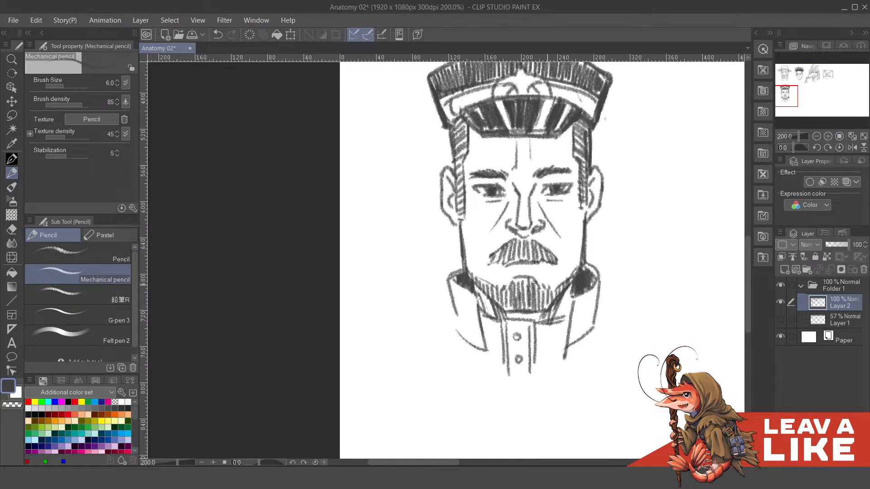
- Shade both outer flaps of the officer's collar with vertical hatching
drag(452, 302, 461, 343)
key(ctrl+z)
mouse_move(453, 307)
mouse_down()
mouse_move(452, 285)
mouse_move(463, 330)
mouse_move(457, 285)
mouse_move(471, 335)
mouse_move(469, 302)
mouse_move(478, 340)
mouse_move(475, 300)
mouse_move(482, 344)
mouse_up()
drag(525, 318, 512, 281)
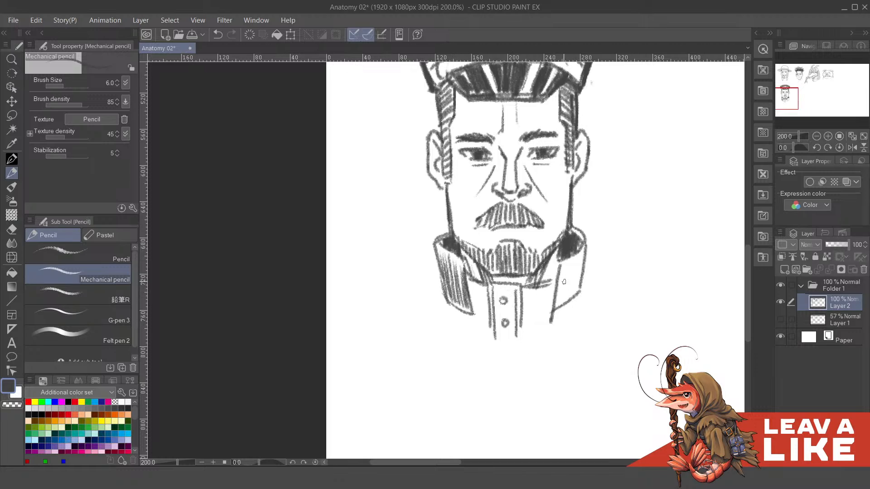
drag(561, 265, 561, 304)
key(ctrl+z)
drag(560, 267, 557, 307)
mouse_move(563, 266)
mouse_down()
mouse_move(561, 303)
mouse_move(573, 297)
mouse_up()
drag(581, 251, 576, 290)
scroll(559, 290, down, 4)
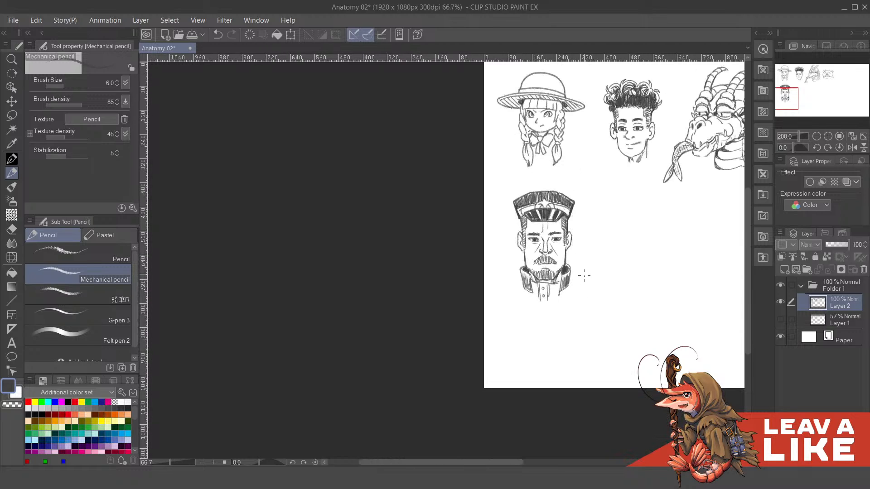
- Make the construction sketch on Layer 1 visible again and save the document
drag(636, 333, 520, 432)
drag(659, 351, 652, 329)
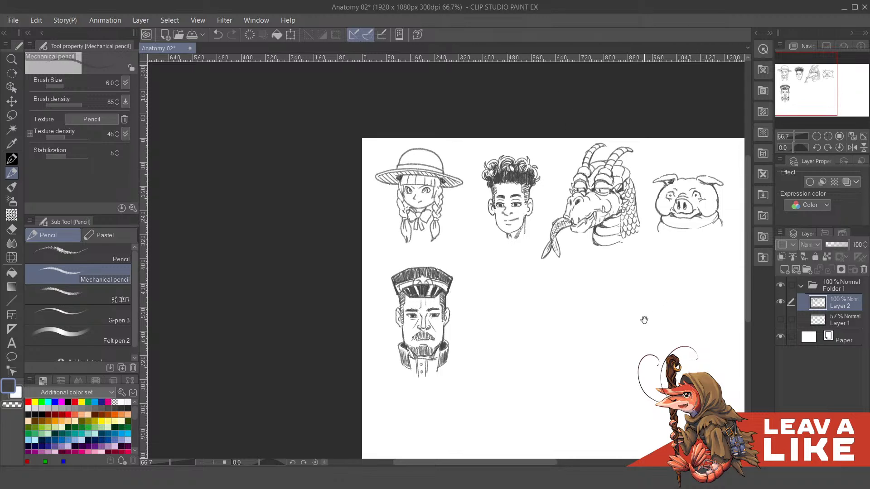
drag(644, 320, 632, 289)
click(780, 319)
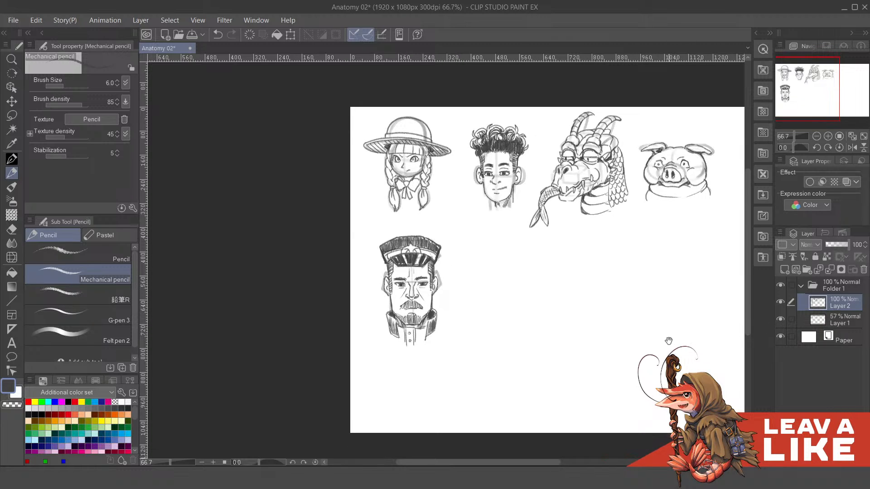
drag(669, 341, 639, 321)
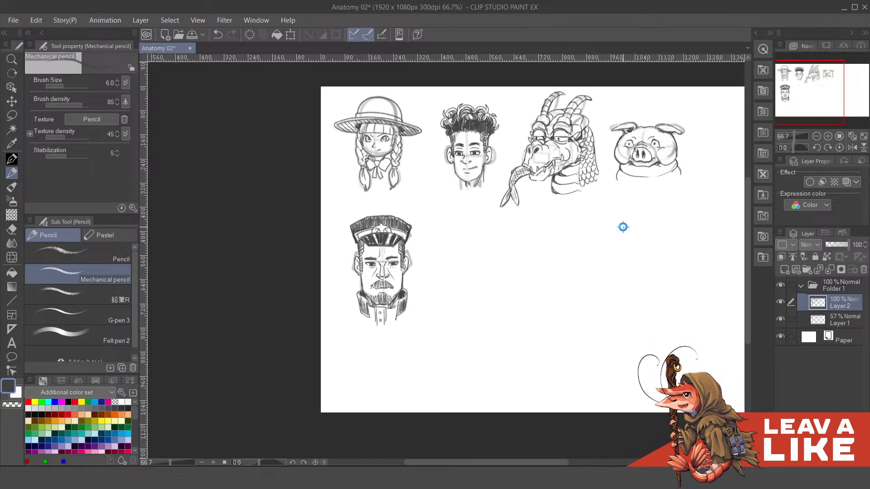
key(ctrl+s)
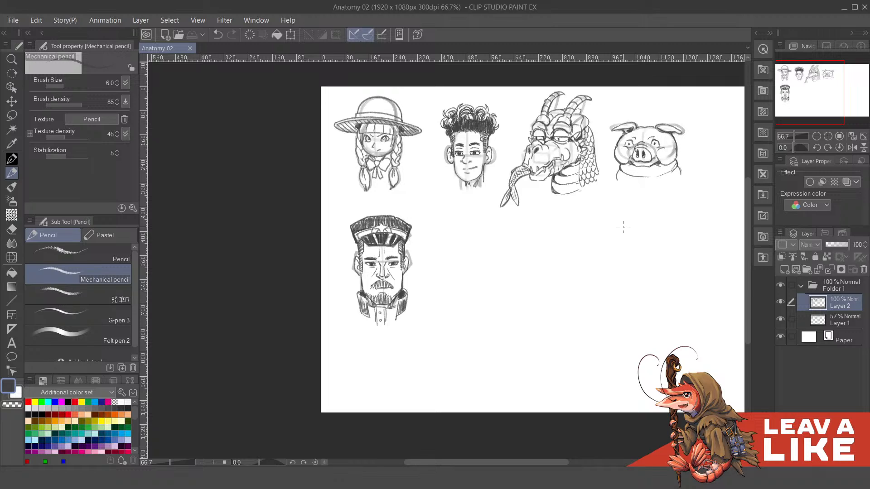
- Make Layer 1 the active layer and switch to the Felt pen 2 brush for a new sketch
scroll(561, 213, down, 2)
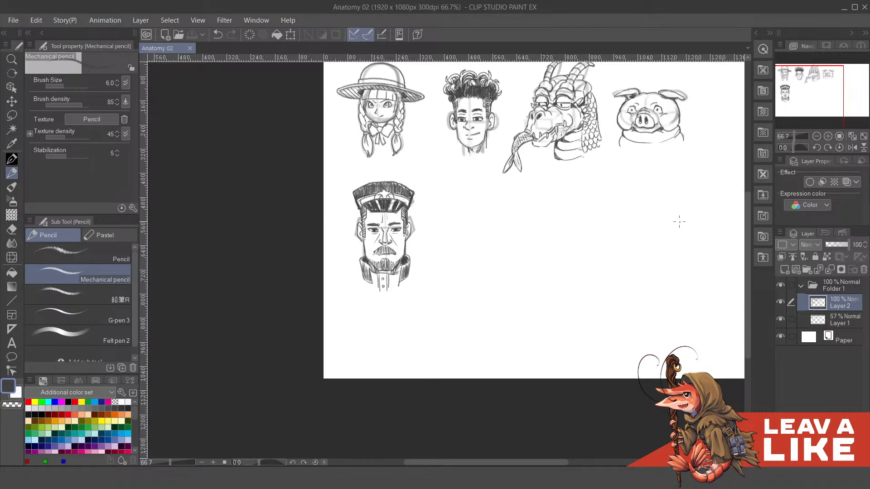
click(821, 321)
drag(544, 254, 535, 282)
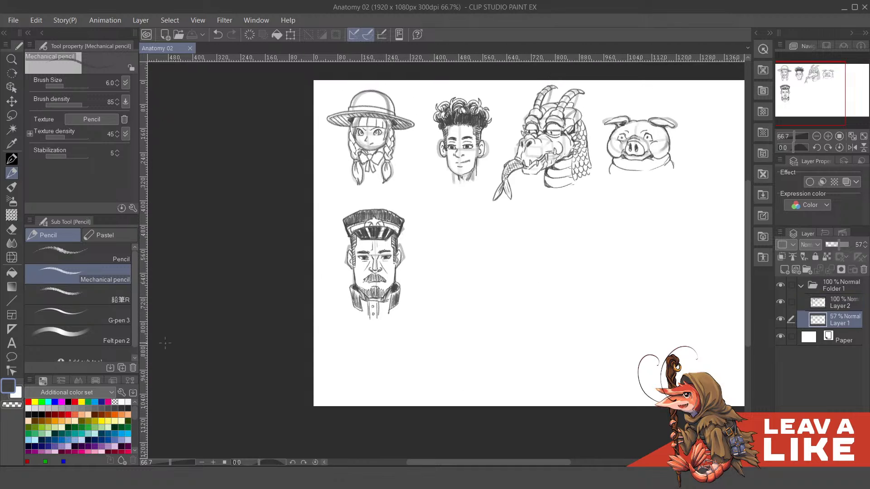
click(96, 336)
mouse_move(474, 235)
mouse_down()
mouse_move(478, 251)
mouse_move(466, 251)
mouse_move(513, 262)
mouse_up()
key(ctrl+z)
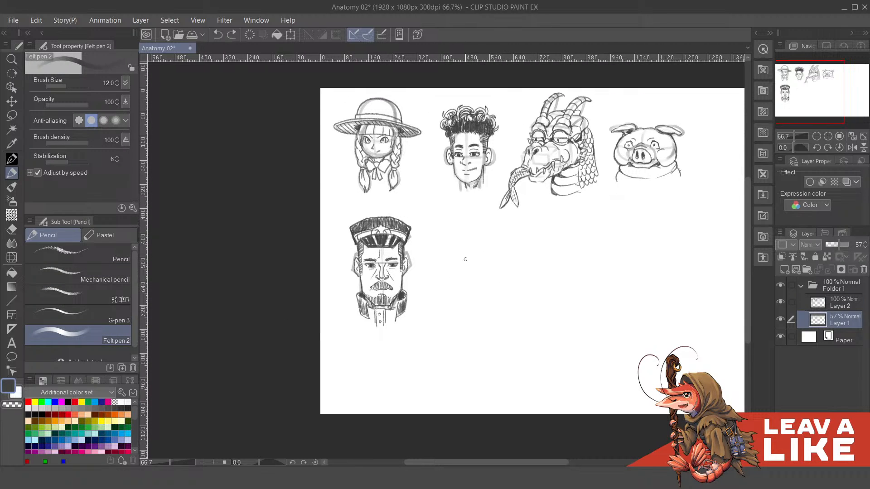
- Sketch a large circle beside the officer's portrait as the base of a new head
drag(448, 277, 512, 272)
key(ctrl+z)
key(ctrl+z)
mouse_move(448, 273)
mouse_down()
mouse_move(498, 265)
mouse_move(502, 277)
mouse_up()
mouse_move(451, 291)
mouse_down()
mouse_move(490, 295)
mouse_move(459, 291)
mouse_move(488, 305)
mouse_move(500, 266)
mouse_move(501, 286)
mouse_up()
mouse_move(497, 280)
mouse_down()
mouse_move(462, 305)
mouse_move(464, 292)
mouse_move(472, 316)
mouse_up()
key(ctrl+z)
key(ctrl+z)
key(ctrl+z)
- Add two smaller overlapping cheek circles at the lower sides of the head circle
drag(447, 277, 469, 295)
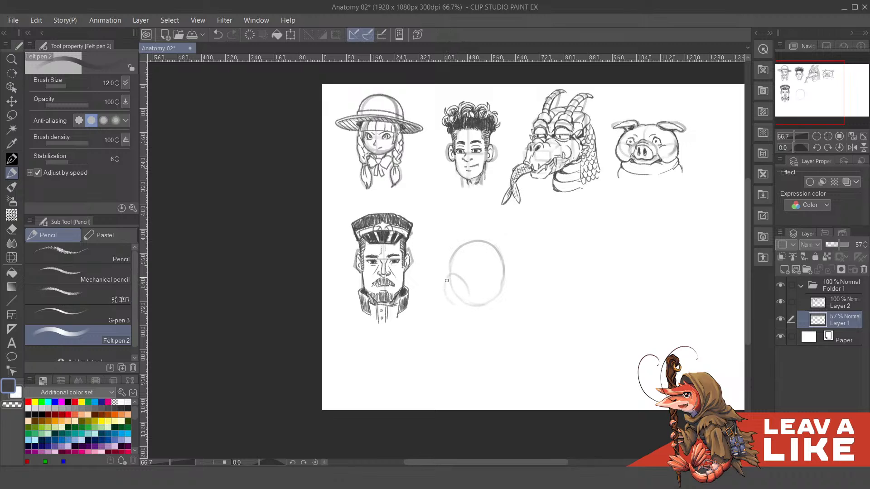
drag(480, 295, 497, 283)
key(ctrl+z)
mouse_move(480, 302)
mouse_down()
mouse_move(507, 293)
mouse_move(496, 287)
mouse_up()
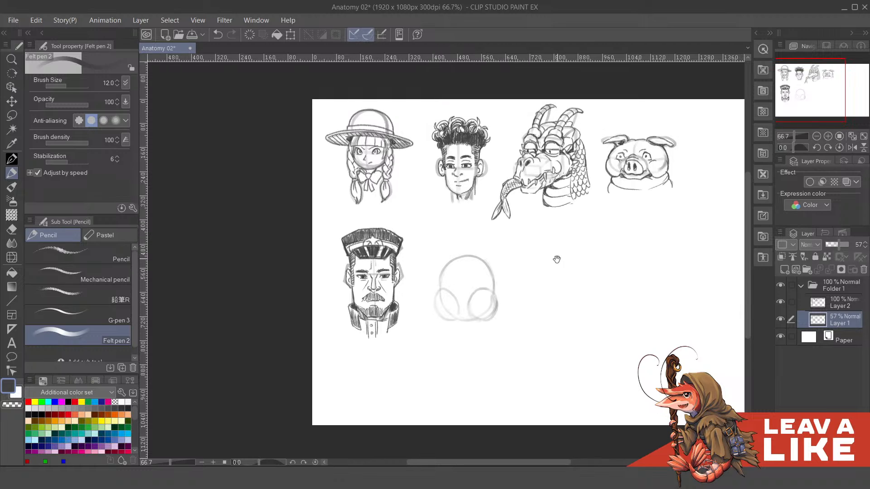
mouse_move(551, 284)
mouse_down()
mouse_move(546, 269)
mouse_move(526, 287)
mouse_move(510, 278)
mouse_up()
- Sketch a horizontal eye line across the head and rough in the eyes above the cheek circles
drag(449, 320, 474, 322)
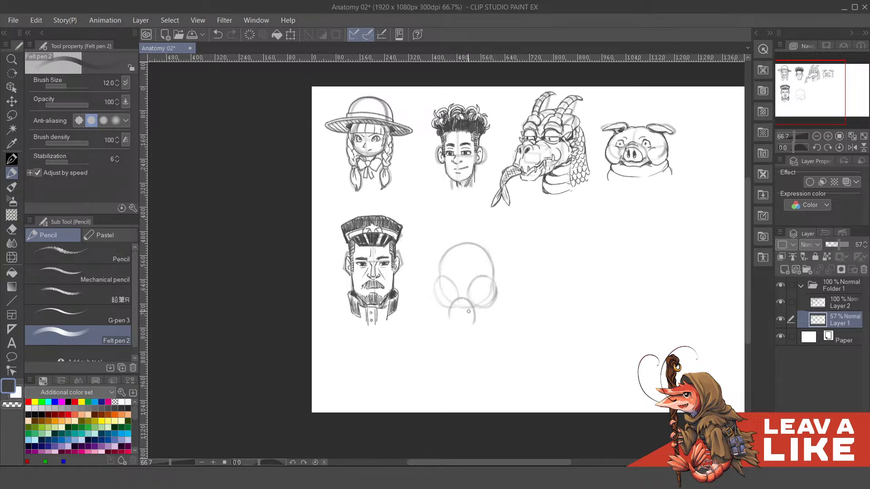
key(ctrl+z)
mouse_move(455, 334)
mouse_down()
mouse_move(460, 311)
mouse_move(489, 313)
mouse_move(478, 295)
mouse_move(561, 219)
mouse_move(488, 316)
mouse_move(527, 273)
mouse_move(502, 303)
mouse_up()
drag(507, 263, 509, 272)
mouse_move(448, 265)
mouse_down()
mouse_move(513, 271)
mouse_move(512, 279)
mouse_move(493, 266)
mouse_move(502, 279)
mouse_move(494, 272)
mouse_move(490, 289)
mouse_move(469, 281)
mouse_move(483, 294)
mouse_up()
key(ctrl+z)
key(ctrl+z)
key(ctrl+z)
- Add a vertical centre line to the head and sketch the two oval eyes on the eye line
key(ctrl+z)
key(ctrl+z)
key(ctrl+z)
key(ctrl+z)
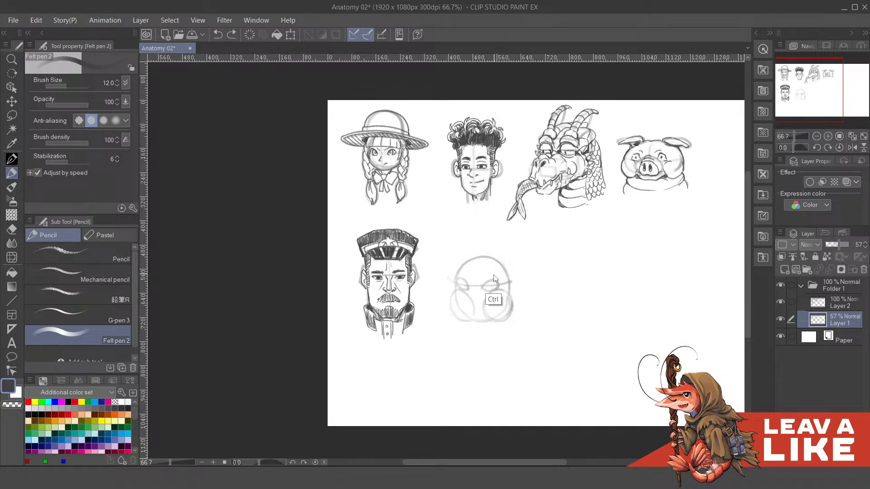
key(ctrl+z)
drag(479, 259, 481, 324)
key(ctrl+z)
mouse_move(483, 284)
mouse_down()
mouse_move(499, 281)
mouse_move(458, 287)
mouse_up()
key(ctrl+z)
scroll(498, 295, down, 3)
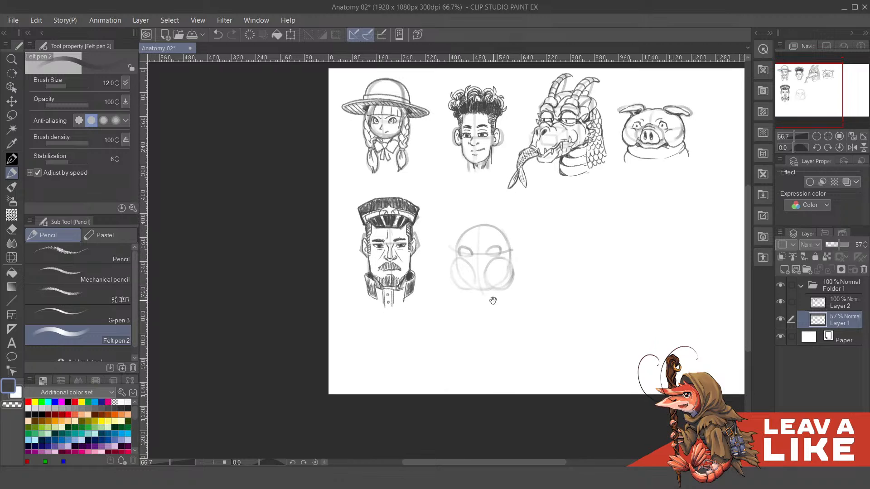
- Sketch a long arch enclosing a chin circle below the cheeks and a V-shaped nose between the eyes
mouse_move(489, 331)
mouse_down()
mouse_move(491, 341)
mouse_move(463, 347)
mouse_move(492, 336)
mouse_move(459, 326)
mouse_up()
key(ctrl+z)
key(ctrl+z)
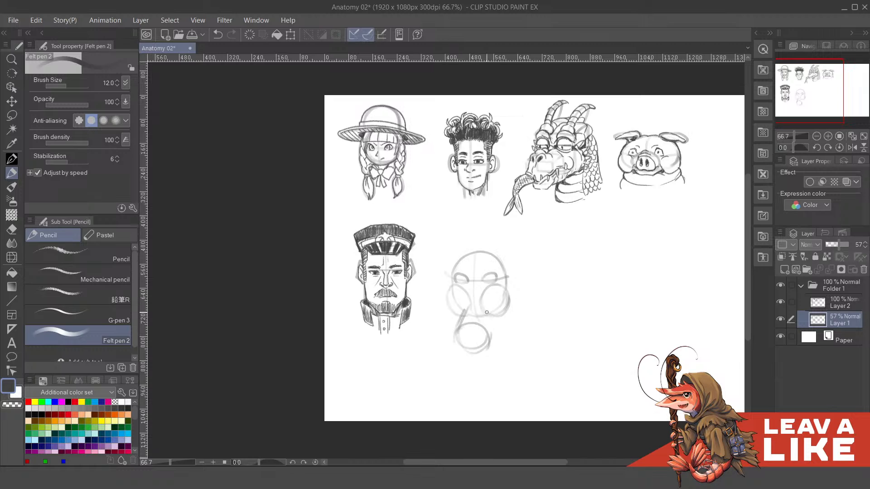
mouse_move(488, 326)
mouse_down()
mouse_move(466, 312)
mouse_move(486, 312)
mouse_move(465, 312)
mouse_move(476, 302)
mouse_move(477, 320)
mouse_move(472, 311)
mouse_move(489, 333)
mouse_move(512, 341)
mouse_move(481, 333)
mouse_up()
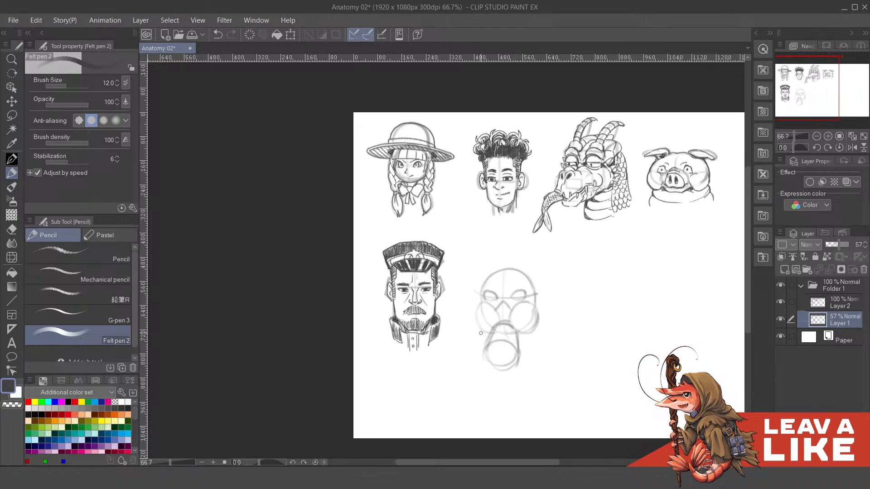
drag(556, 316, 535, 332)
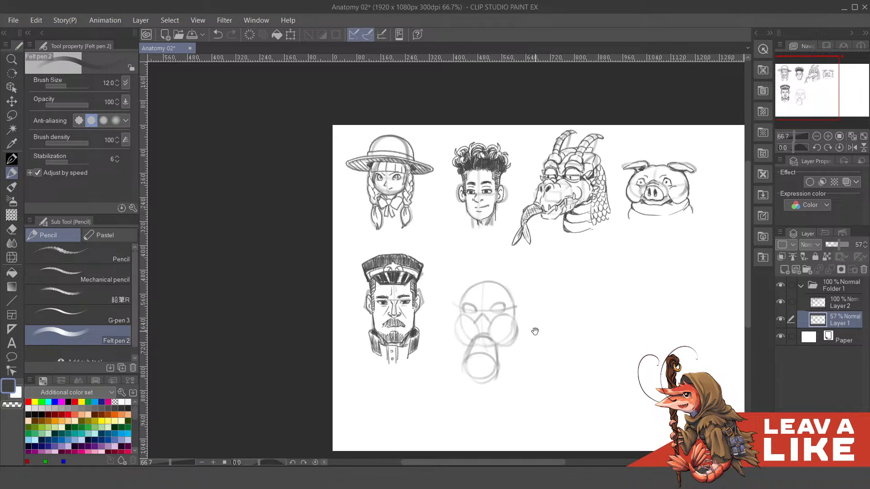
drag(606, 352, 596, 340)
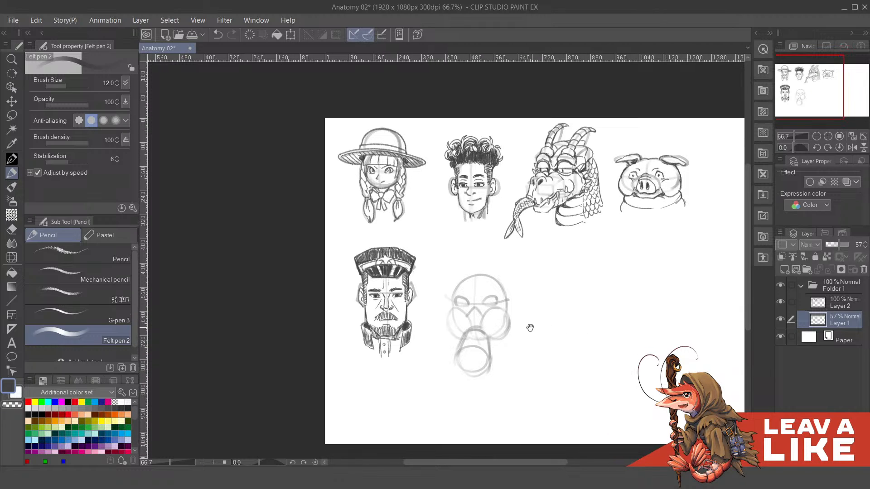
drag(530, 328, 537, 341)
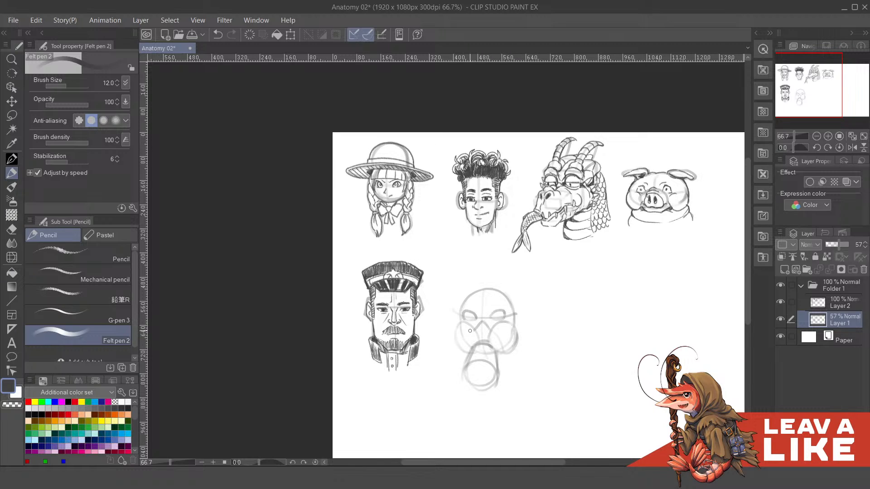
- Try a crease line running down over the left cheek circle
mouse_move(472, 331)
mouse_down()
mouse_move(464, 348)
mouse_move(500, 351)
mouse_move(469, 336)
mouse_move(464, 347)
mouse_up()
key(ctrl+z)
key(ctrl+z)
drag(573, 360, 585, 364)
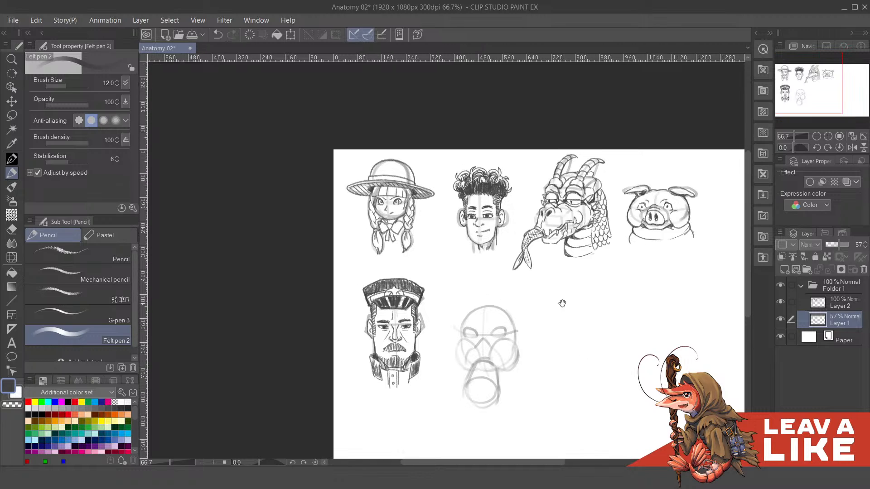
drag(562, 303, 563, 315)
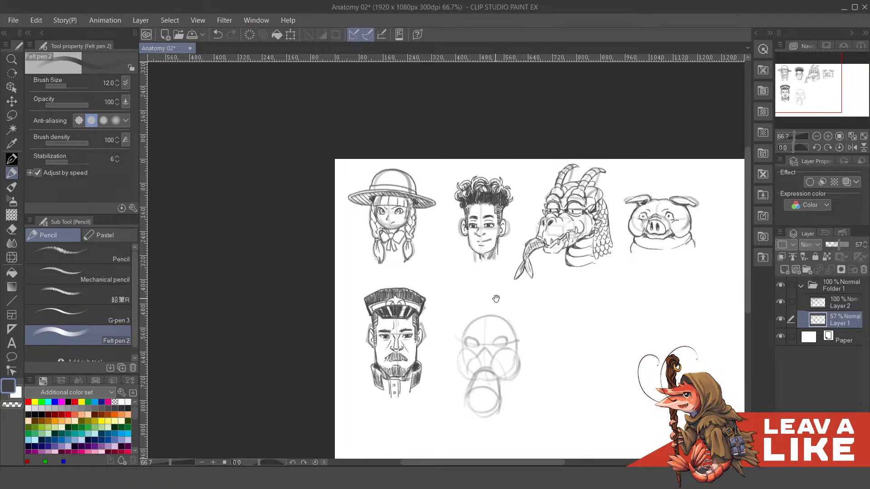
mouse_move(493, 297)
mouse_down()
mouse_move(515, 275)
mouse_move(518, 246)
mouse_up()
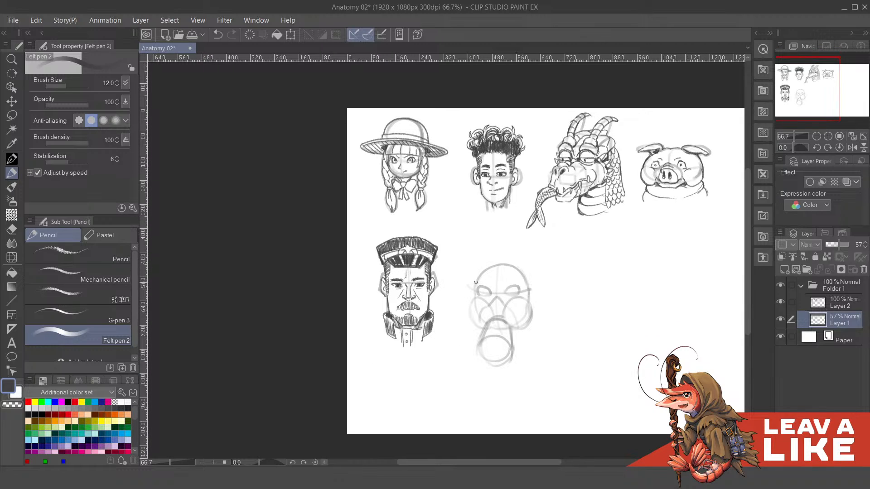
- Try a wide curved outline rising around the top of the new head
mouse_move(476, 288)
mouse_down()
mouse_move(470, 263)
mouse_move(520, 246)
mouse_up()
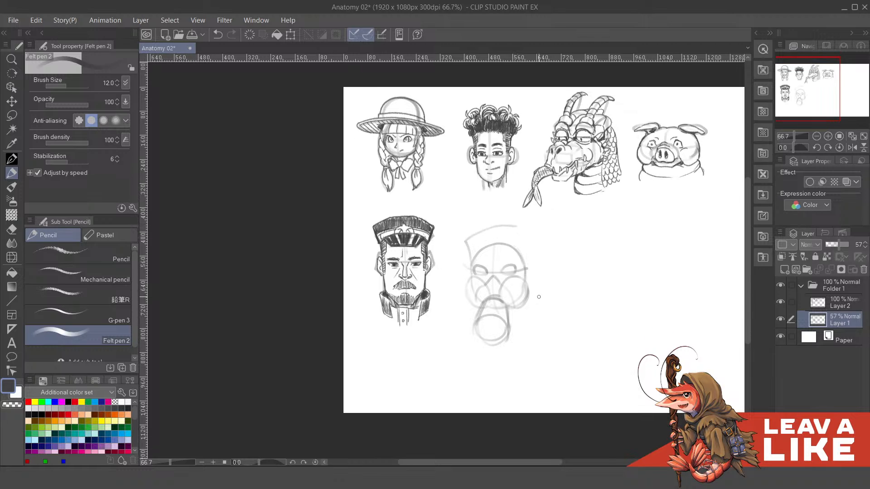
key(ctrl+z)
drag(526, 260, 531, 279)
drag(473, 305, 485, 268)
key(ctrl+z)
- Sketch a taller rounded cranium above the head circle
key(ctrl+z)
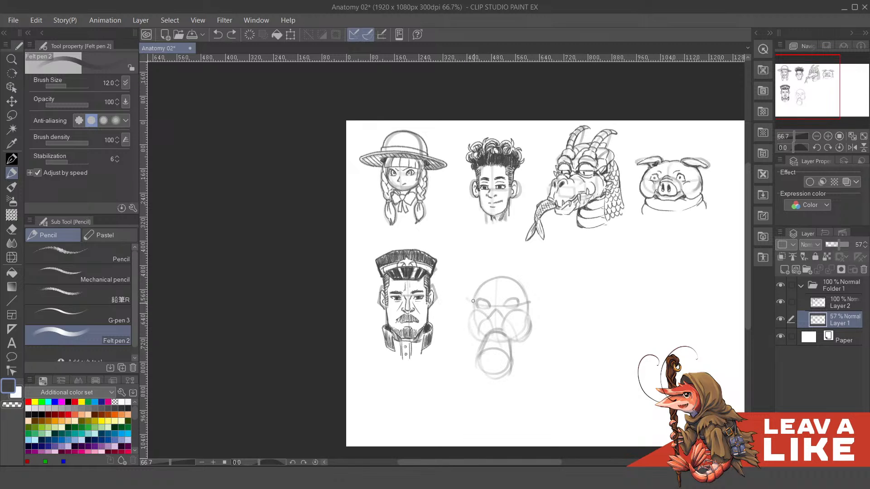
mouse_move(472, 300)
mouse_down()
mouse_move(500, 262)
mouse_move(529, 297)
mouse_move(525, 272)
mouse_move(529, 310)
mouse_up()
key(ctrl+z)
key(ctrl+z)
mouse_move(476, 281)
mouse_down()
mouse_move(511, 267)
mouse_move(524, 280)
mouse_up()
- Add a narrow ear on each side of the head at eye level
key(ctrl+z)
key(ctrl+z)
key(ctrl+z)
key(ctrl+z)
mouse_move(472, 306)
mouse_down()
mouse_move(473, 280)
mouse_move(502, 263)
mouse_move(473, 284)
mouse_move(486, 269)
mouse_move(474, 302)
mouse_move(489, 267)
mouse_move(474, 279)
mouse_move(503, 264)
mouse_move(492, 261)
mouse_move(523, 273)
mouse_move(505, 261)
mouse_move(530, 275)
mouse_move(522, 270)
mouse_move(529, 317)
mouse_up()
key(ctrl+z)
key(ctrl+z)
key(ctrl+z)
key(ctrl+z)
drag(503, 304, 474, 318)
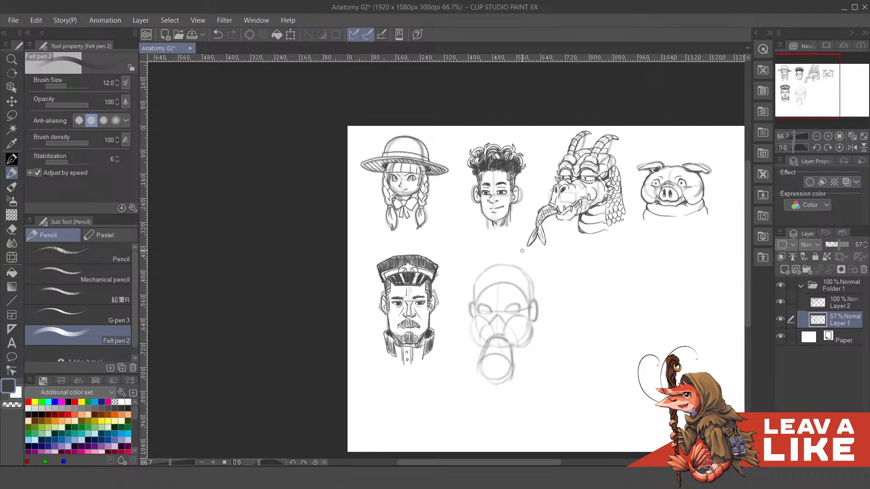
- Try a wide curved hat brim across the forehead with a tall crown above it
drag(536, 292, 557, 297)
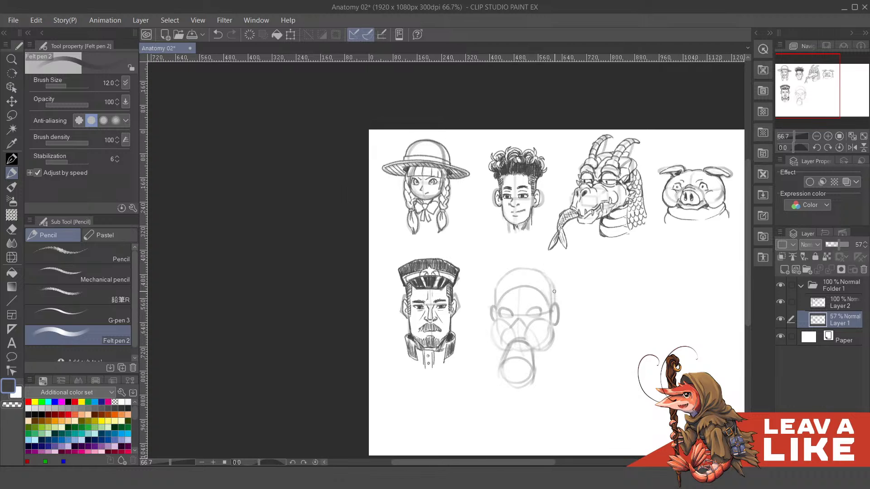
mouse_move(480, 295)
mouse_down()
mouse_move(488, 302)
mouse_move(587, 291)
mouse_up()
key(ctrl+z)
mouse_move(476, 299)
mouse_down()
mouse_move(526, 307)
mouse_move(561, 299)
mouse_up()
drag(480, 302, 510, 254)
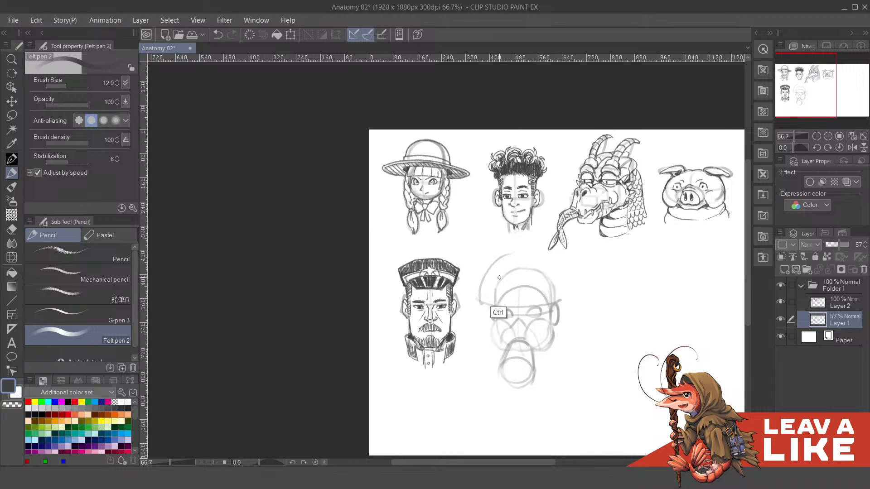
key(ctrl+z)
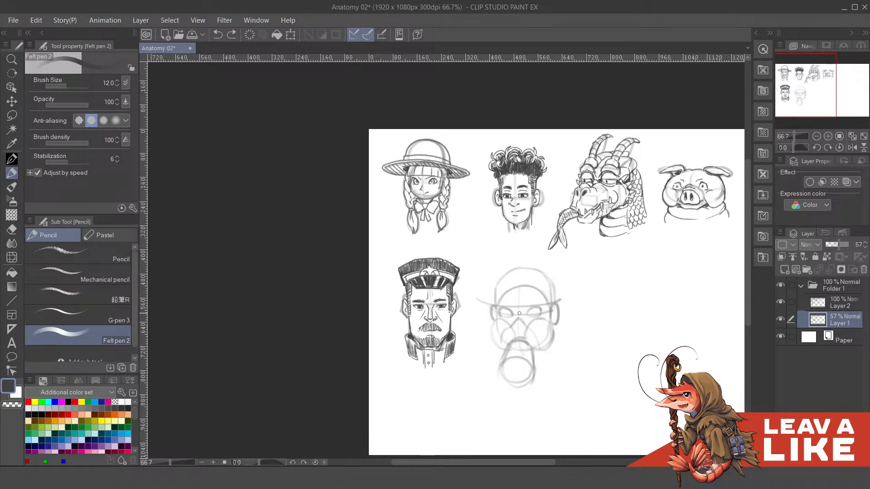
key(ctrl+z)
- Sketch a flared, pointed outline beyond the ear on both sides of the head
mouse_move(492, 332)
mouse_down()
mouse_move(548, 273)
mouse_move(562, 310)
mouse_up()
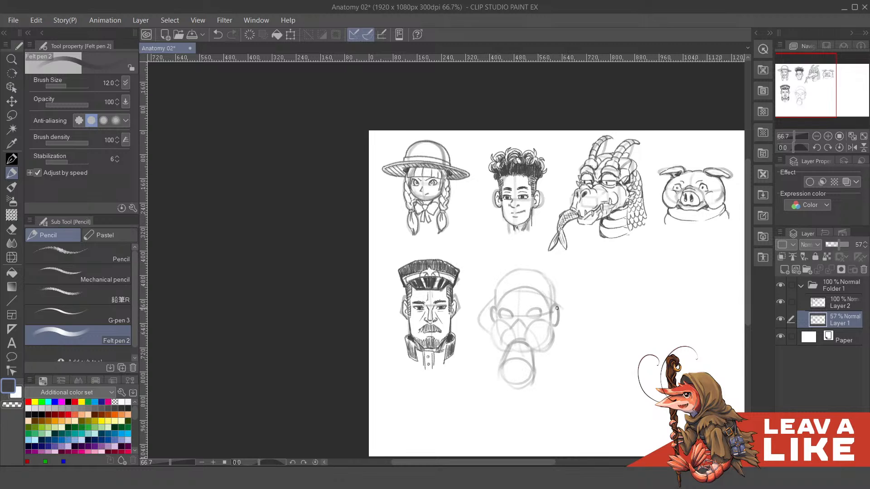
key(ctrl+z)
drag(493, 298, 570, 314)
key(ctrl+z)
mouse_move(496, 297)
mouse_down()
mouse_move(550, 302)
mouse_move(566, 330)
mouse_up()
key(ctrl+z)
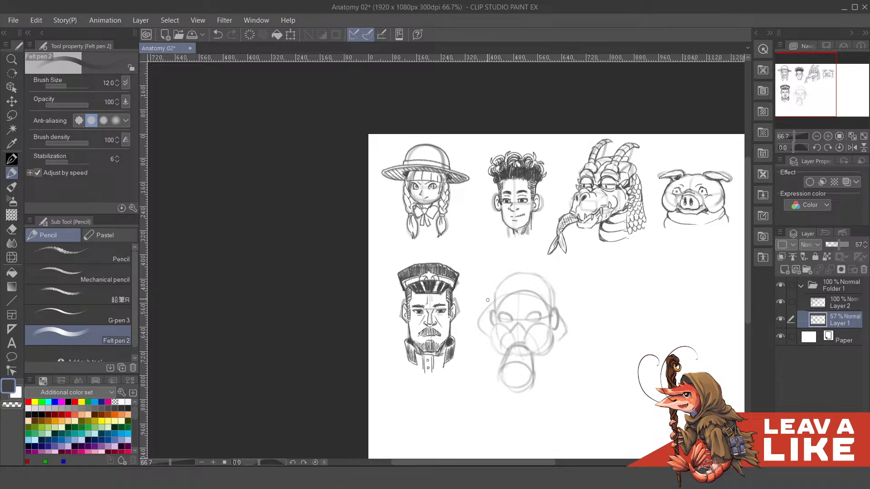
- Sketch a large rounded hood-like arc over the cranium, connecting the flared outlines beyond both ears
mouse_move(476, 306)
mouse_down()
mouse_move(539, 260)
mouse_move(477, 301)
mouse_move(537, 262)
mouse_move(568, 310)
mouse_up()
key(ctrl+z)
key(ctrl+z)
mouse_move(540, 263)
mouse_down()
mouse_move(569, 328)
mouse_move(593, 296)
mouse_up()
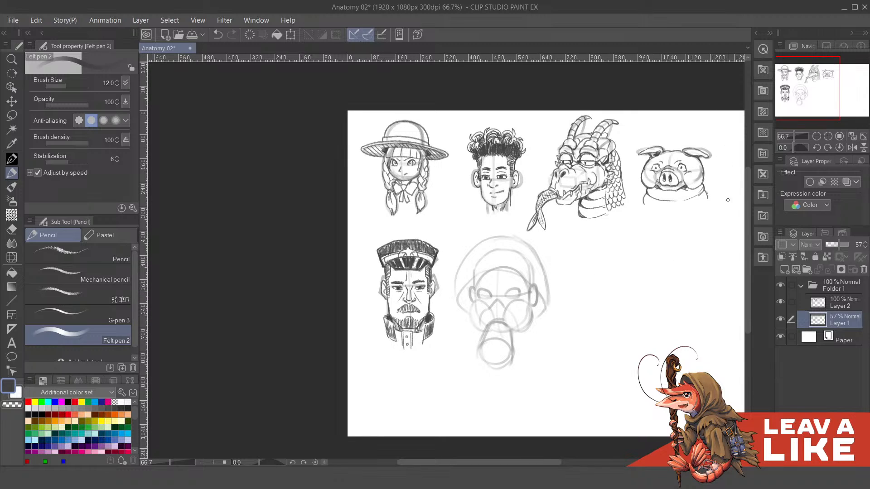
- Make Layer 2 the active drawing layer, above the sketch of the sixth head
drag(617, 351, 608, 323)
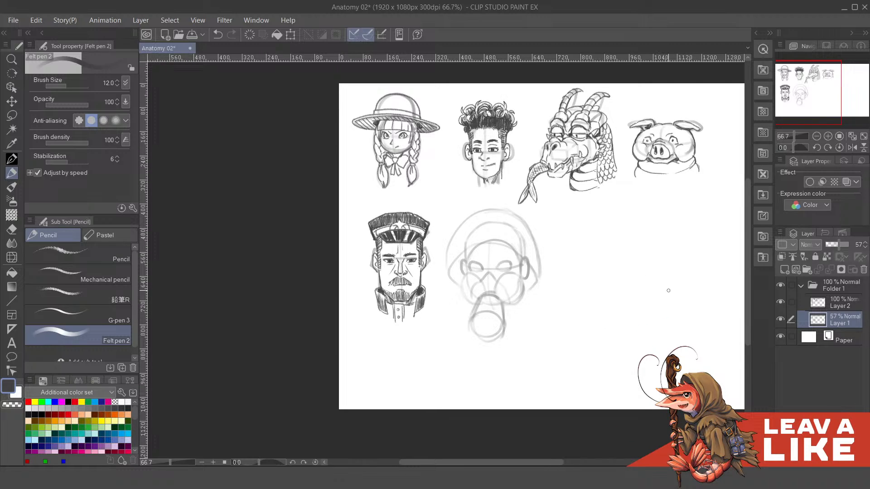
click(824, 304)
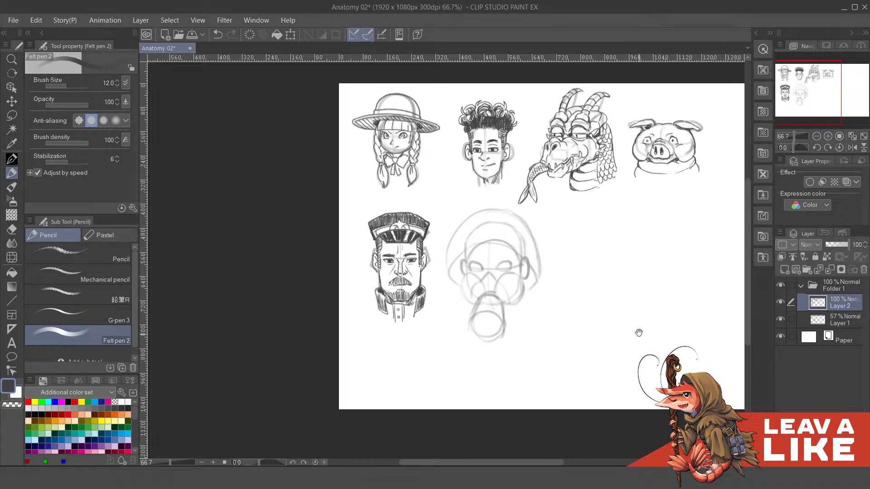
drag(655, 303, 641, 341)
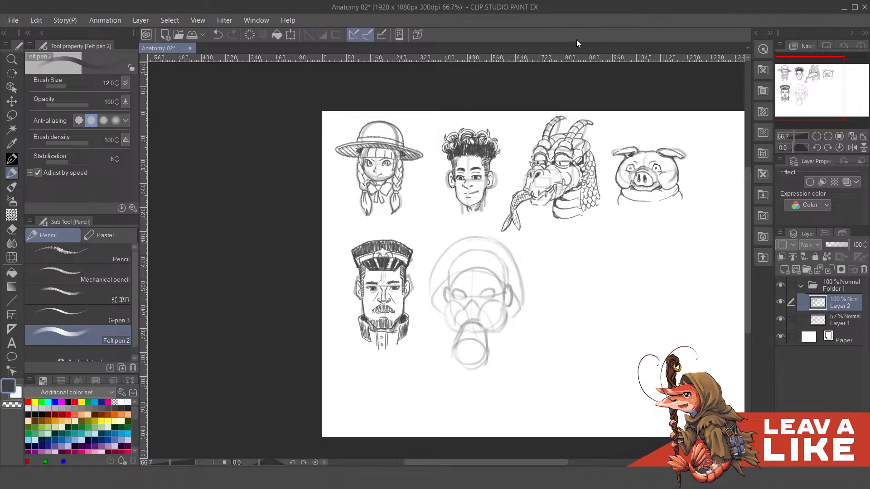
drag(664, 218, 547, 223)
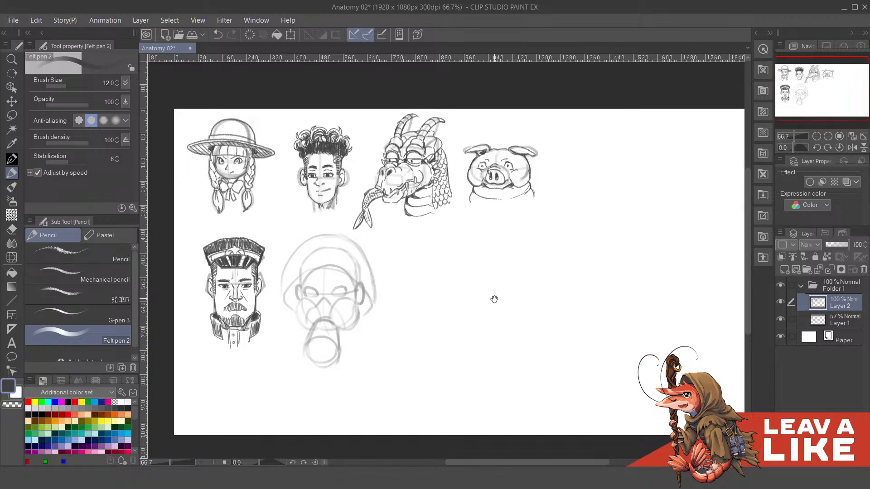
drag(495, 299, 522, 276)
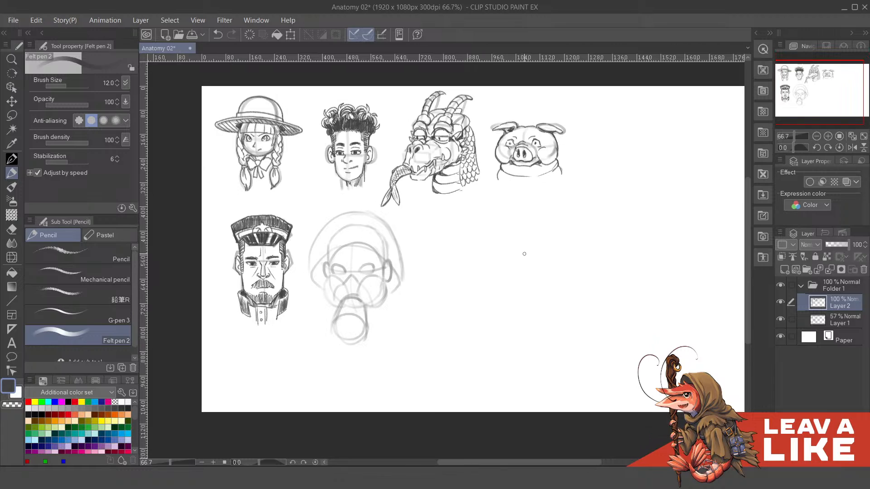
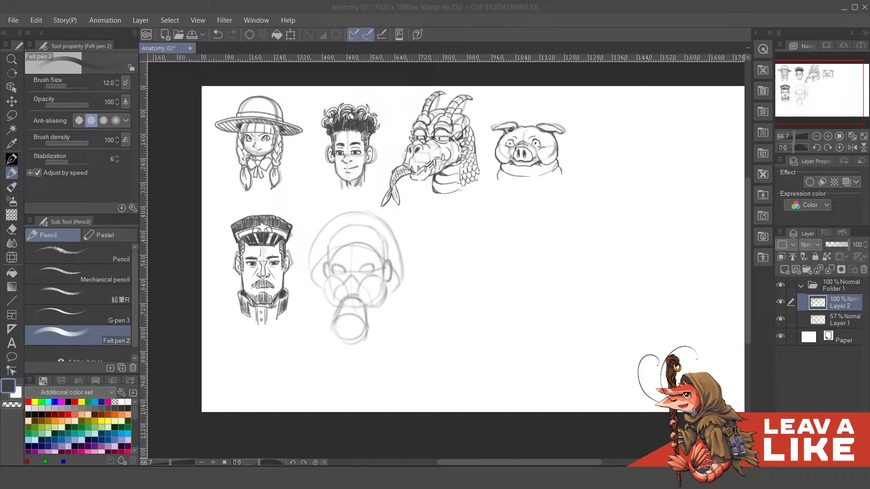
click(595, 36)
drag(494, 237, 580, 194)
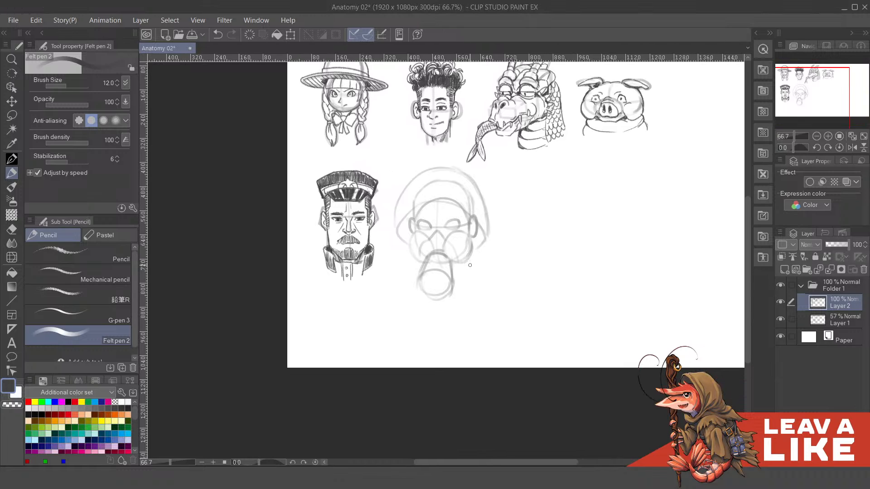
scroll(469, 265, up, 1)
drag(501, 256, 547, 324)
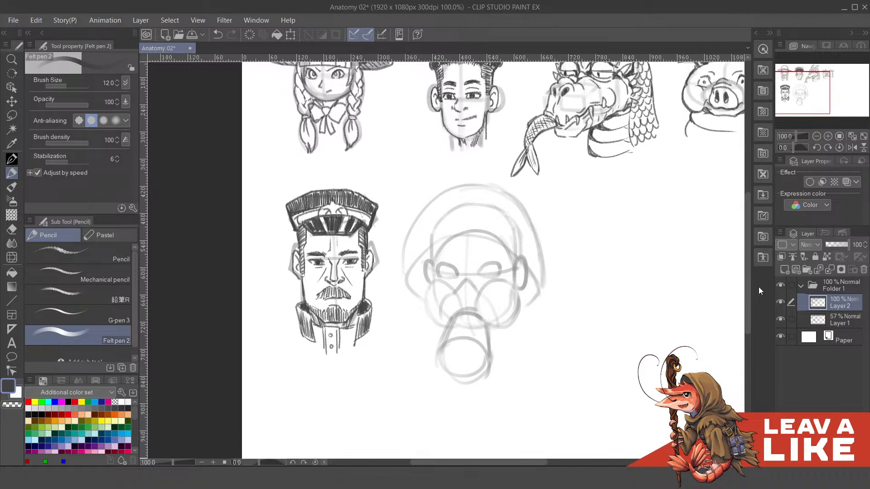
drag(597, 275, 592, 295)
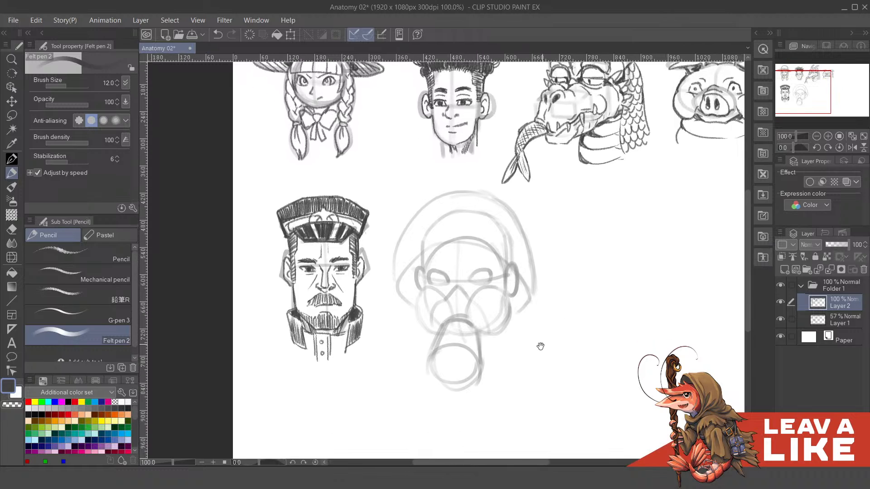
drag(540, 347, 540, 342)
mouse_move(494, 327)
mouse_down()
mouse_move(494, 354)
mouse_move(483, 346)
mouse_up()
key(ctrl+z)
click(807, 323)
key(ctrl+z)
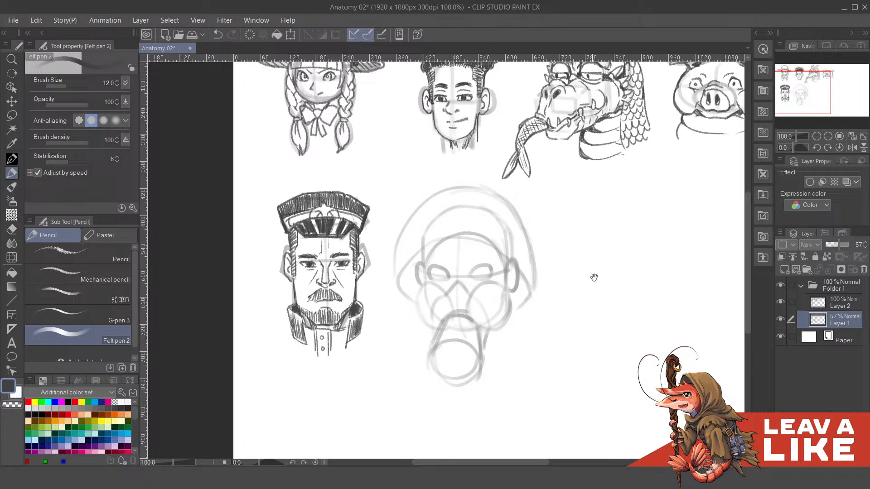
drag(594, 277, 595, 281)
click(825, 305)
drag(545, 379, 546, 400)
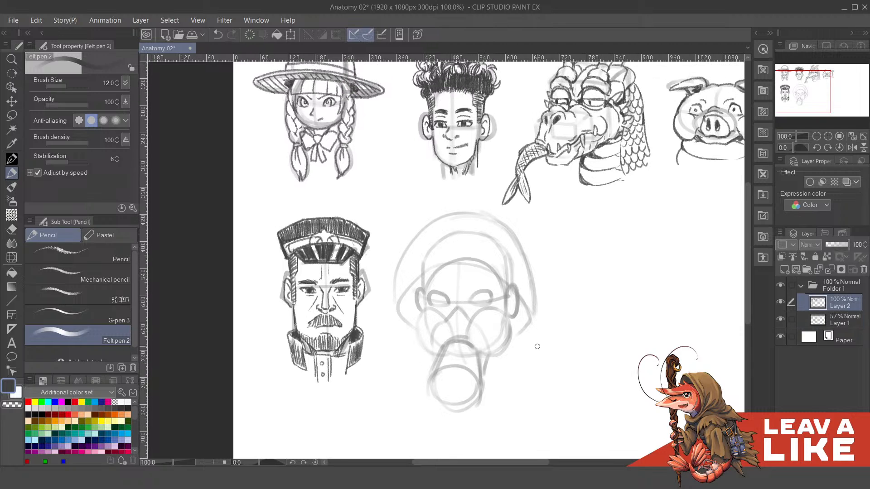
drag(580, 359, 574, 337)
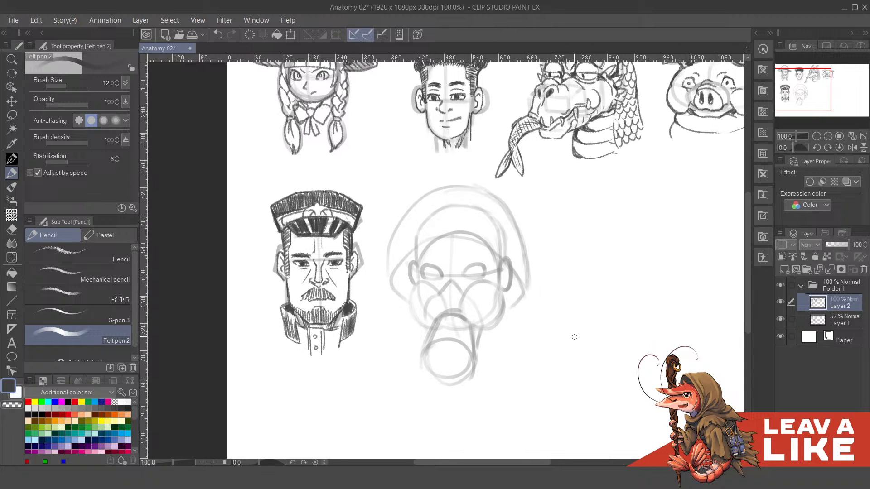
scroll(557, 297, up, 3)
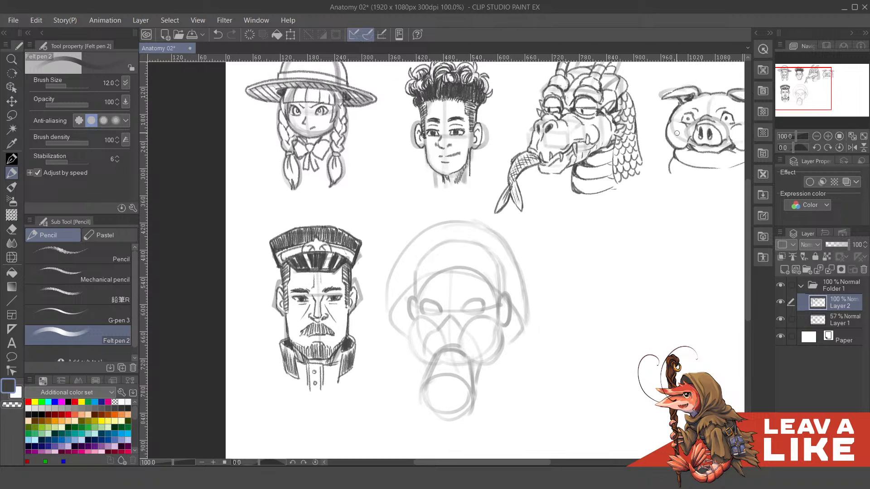
mouse_move(641, 200)
mouse_down()
mouse_move(479, 418)
mouse_move(617, 247)
mouse_up()
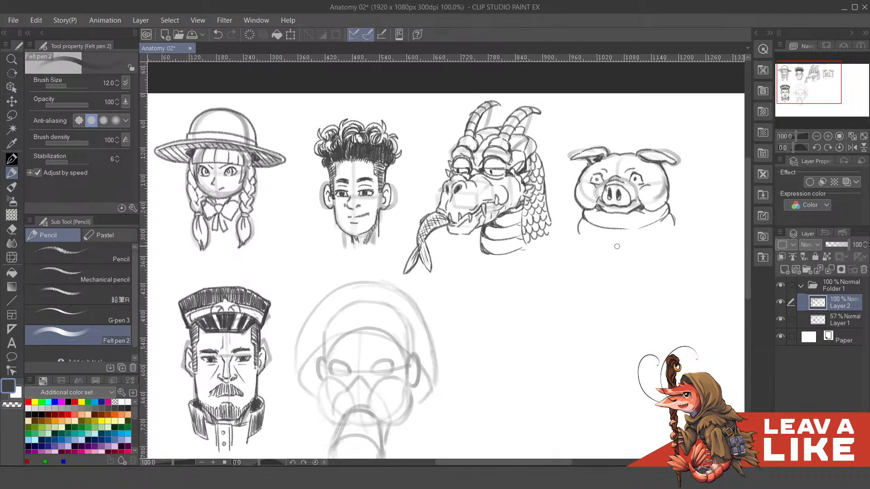
drag(549, 325, 574, 273)
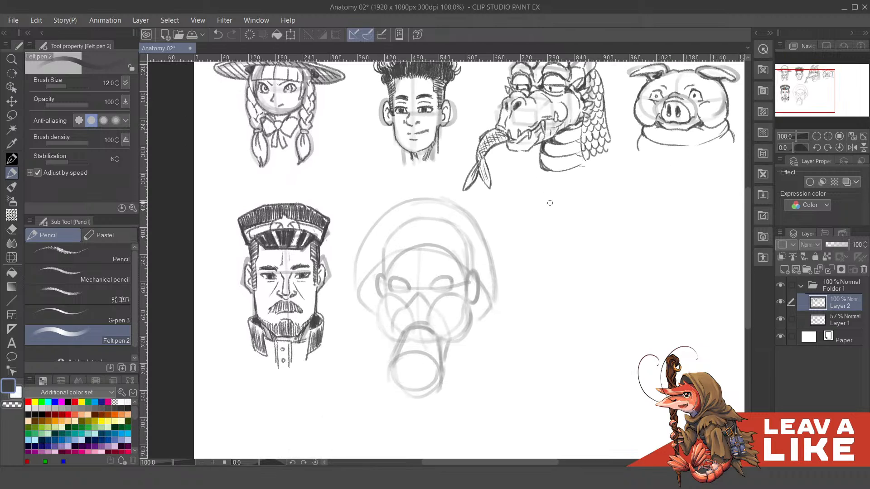
- Switch to the Mechanical pencil for the line work of the sixth head on Layer 2
drag(446, 241, 499, 250)
click(90, 274)
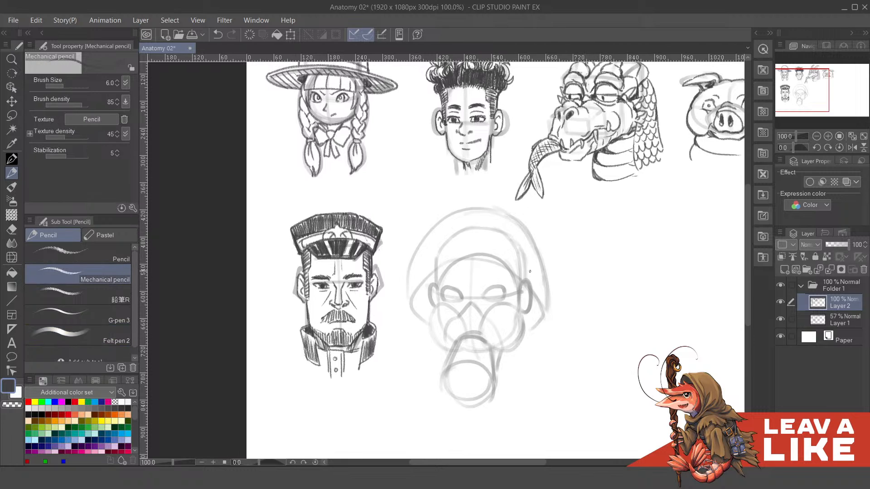
drag(507, 158, 518, 147)
scroll(571, 262, up, 3)
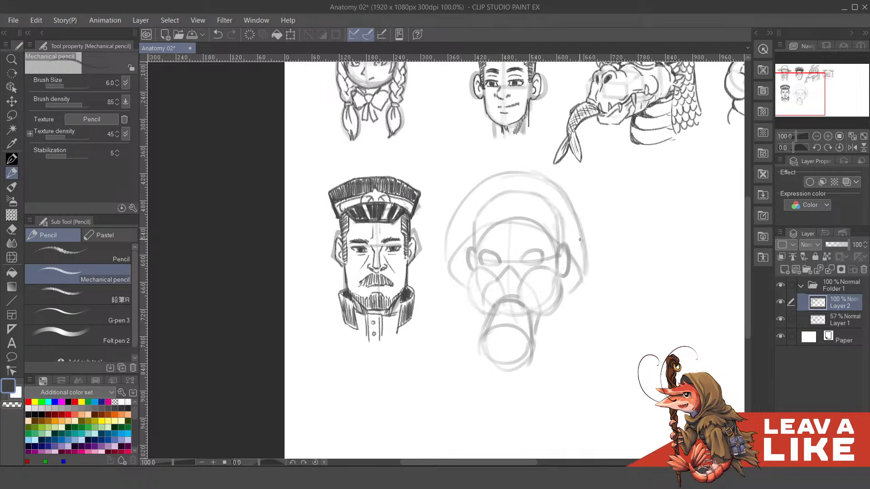
drag(538, 242, 538, 269)
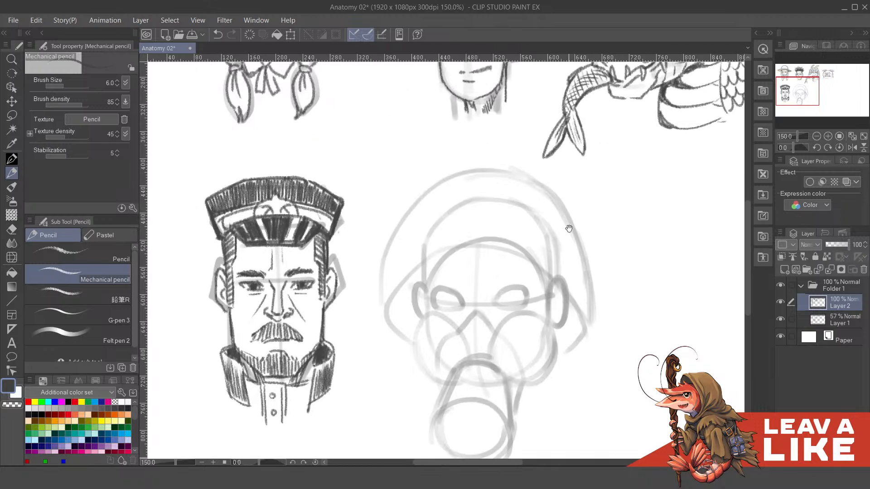
- Try outlining two narrow, slanted eyes over the eye shapes of the sixth head's sketch
drag(587, 305, 585, 303)
mouse_move(528, 286)
mouse_down()
mouse_move(490, 279)
mouse_move(516, 283)
mouse_move(547, 238)
mouse_up()
key(ctrl+z)
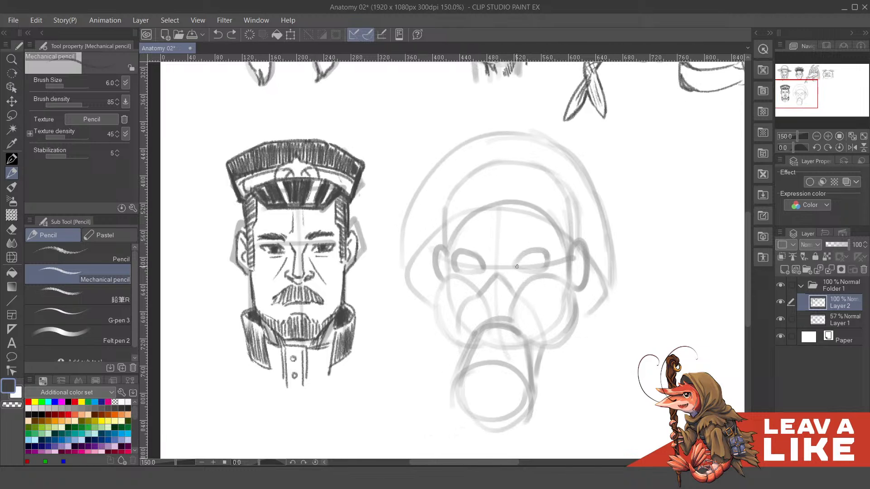
mouse_move(514, 266)
mouse_down()
mouse_move(528, 252)
mouse_move(551, 254)
mouse_move(528, 272)
mouse_move(550, 260)
mouse_up()
drag(518, 297, 535, 301)
key(ctrl+z)
key(ctrl+z)
mouse_move(531, 271)
mouse_down()
mouse_move(547, 255)
mouse_move(539, 279)
mouse_move(554, 292)
mouse_up()
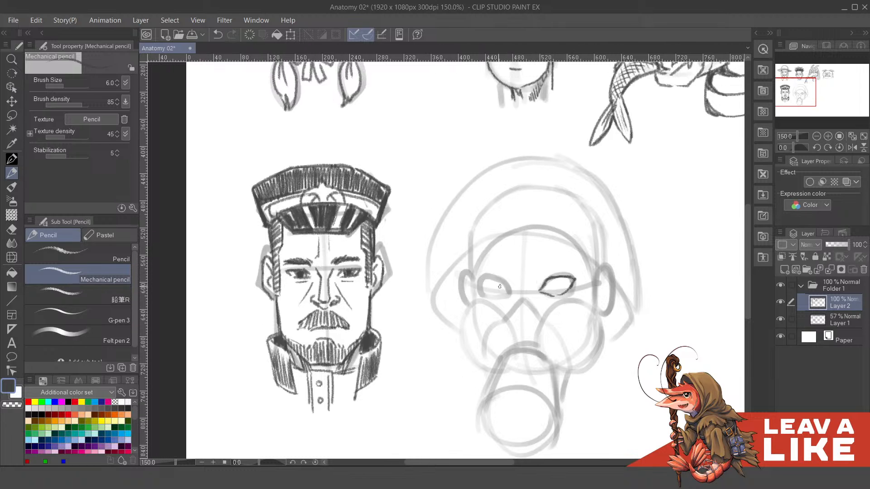
drag(499, 283, 508, 293)
drag(562, 284, 552, 261)
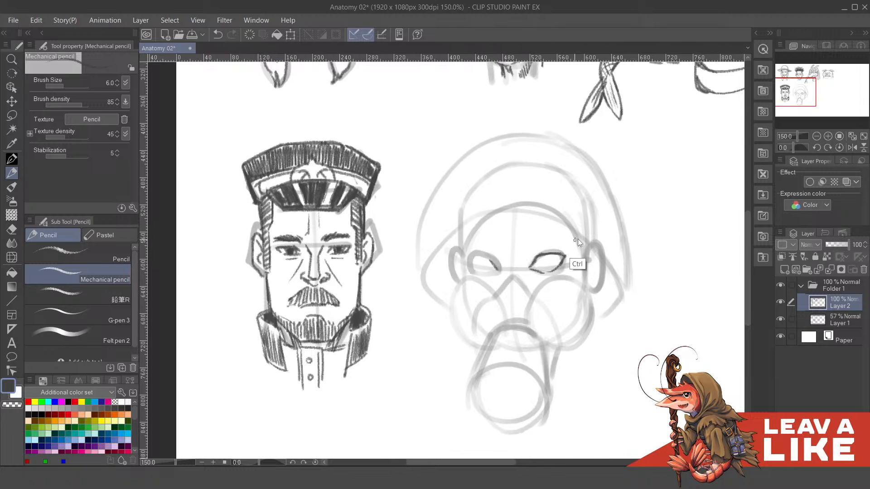
key(ctrl+z)
key(ctrl+z)
key(ctrl+z)
- Try a rounded goggle rim around the left eye of the sixth head
key(ctrl+z)
key(ctrl+z)
key(ctrl+z)
key(ctrl+z)
key(ctrl+z)
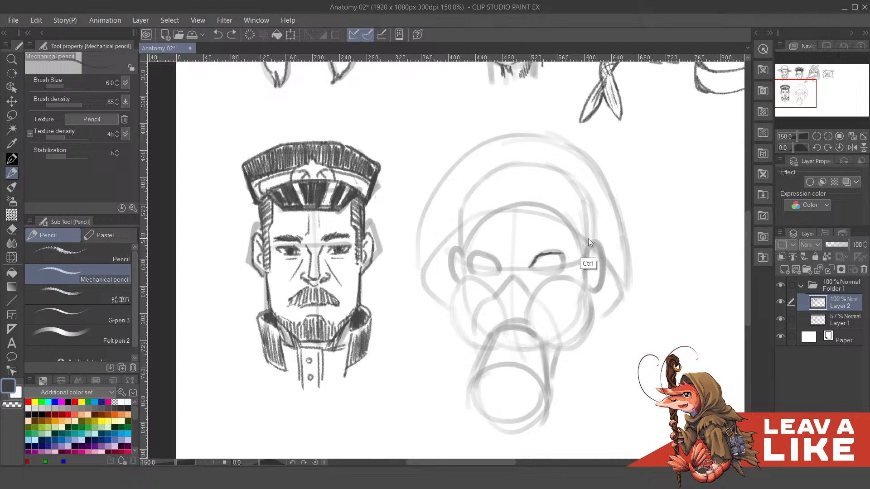
mouse_move(473, 249)
mouse_down()
mouse_move(511, 263)
mouse_move(483, 249)
mouse_move(509, 262)
mouse_move(495, 288)
mouse_move(500, 285)
mouse_up()
key(ctrl+z)
key(ctrl+z)
key(ctrl+z)
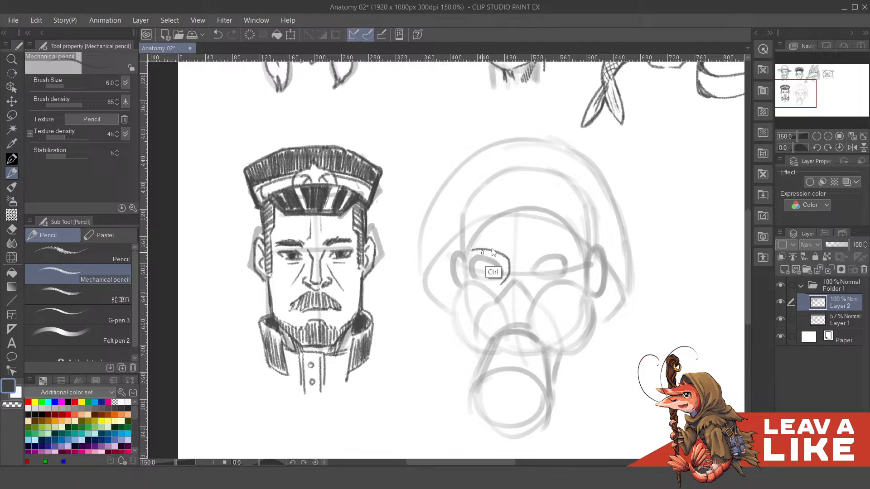
drag(467, 252, 481, 282)
key(ctrl+z)
key(ctrl+z)
key(ctrl+z)
- Draw angular, upswept glasses lenses around both eyes of the sixth head, joined by a short bridge
mouse_move(465, 249)
mouse_down()
mouse_move(508, 263)
mouse_move(495, 284)
mouse_up()
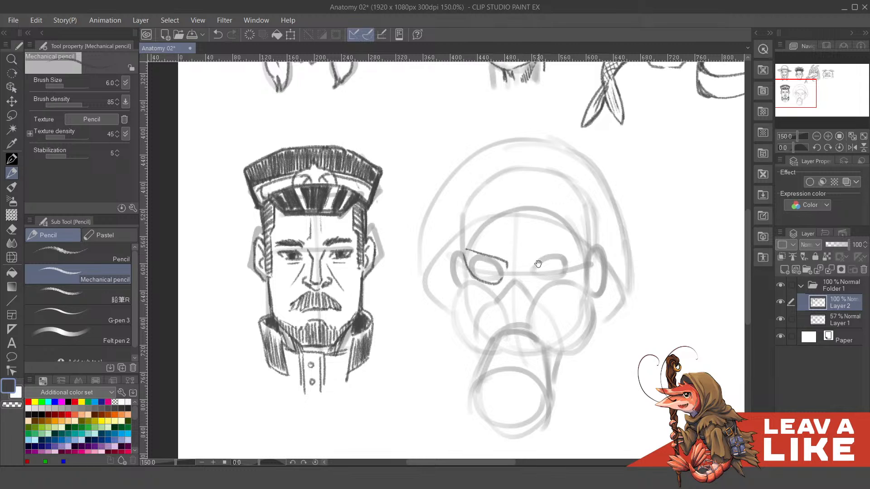
drag(538, 263, 533, 266)
key(ctrl+z)
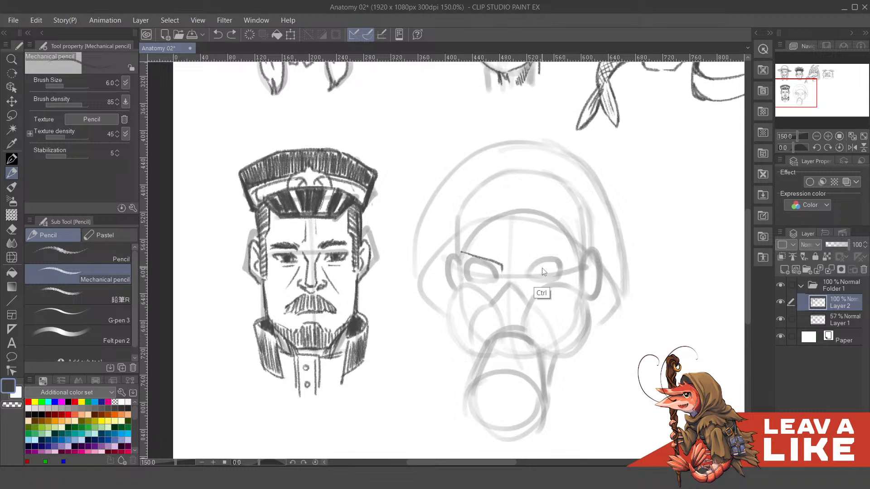
key(ctrl+z)
mouse_move(462, 250)
mouse_down()
mouse_move(503, 270)
mouse_move(468, 281)
mouse_move(479, 285)
mouse_move(557, 260)
mouse_move(505, 279)
mouse_move(530, 291)
mouse_move(558, 269)
mouse_move(519, 289)
mouse_move(532, 292)
mouse_move(553, 285)
mouse_move(564, 262)
mouse_move(553, 284)
mouse_move(557, 257)
mouse_move(513, 272)
mouse_move(554, 254)
mouse_up()
key(ctrl+z)
key(ctrl+z)
key(ctrl+z)
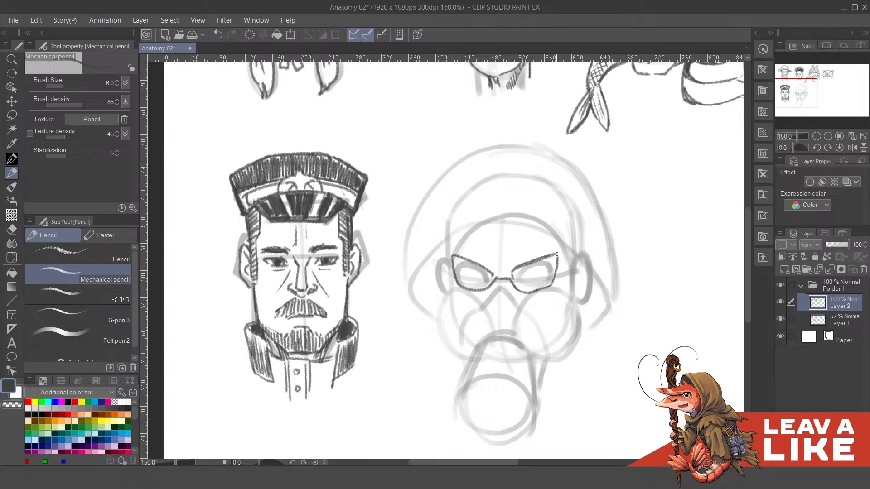
- Thicken the glasses' bridge with a second line and add the hinge and temple arm towards the right ear
key(ctrl+z)
drag(557, 256, 572, 262)
key(ctrl+z)
drag(496, 275, 571, 291)
key(ctrl+z)
key(ctrl+z)
key(ctrl+z)
mouse_move(557, 260)
mouse_down()
mouse_move(571, 266)
mouse_move(571, 258)
mouse_up()
key(ctrl+z)
drag(553, 287, 568, 295)
key(ctrl+z)
key(ctrl+z)
key(ctrl+z)
mouse_move(562, 254)
mouse_down()
mouse_move(573, 260)
mouse_move(555, 262)
mouse_up()
key(ctrl+z)
key(ctrl+z)
key(ctrl+z)
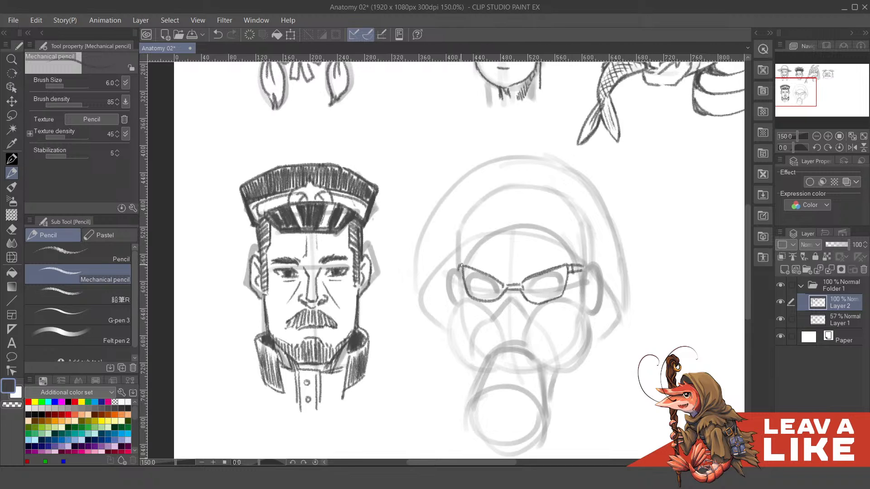
- Draw angry, slanted eyebrows above both lenses with short frown creases between them
drag(562, 246, 543, 259)
drag(497, 294, 539, 301)
mouse_move(527, 269)
mouse_down()
mouse_move(529, 283)
mouse_move(550, 277)
mouse_up()
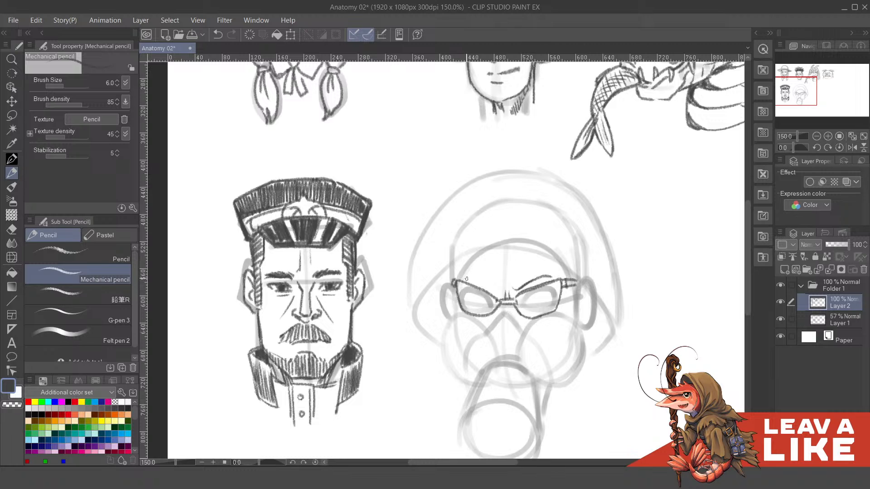
mouse_move(466, 279)
mouse_down()
mouse_move(500, 290)
mouse_move(461, 278)
mouse_up()
key(ctrl+z)
drag(479, 277, 488, 286)
mouse_move(580, 274)
mouse_down()
mouse_move(571, 246)
mouse_move(571, 264)
mouse_up()
- Draw the mask's pointed nose piece below the glasses and outline the rounded filter over the left cheek
mouse_move(475, 298)
mouse_down()
mouse_move(495, 272)
mouse_move(515, 294)
mouse_move(529, 254)
mouse_up()
key(ctrl+z)
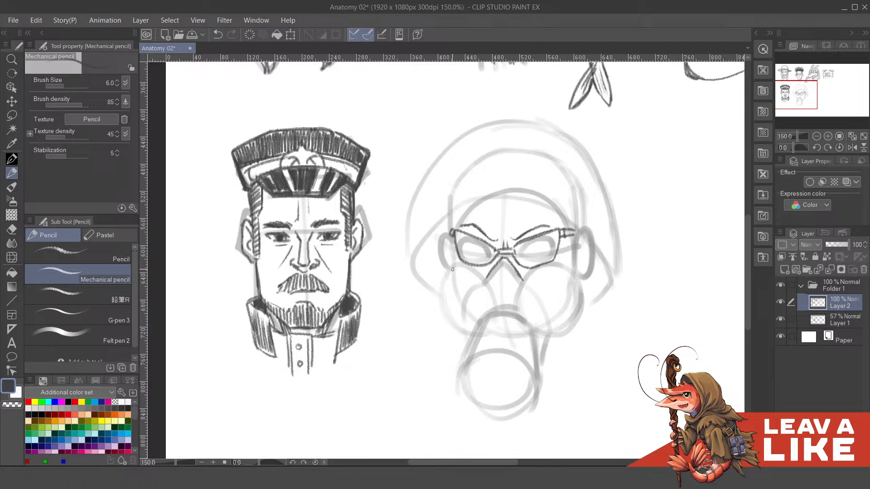
mouse_move(452, 269)
mouse_down()
mouse_move(476, 272)
mouse_move(495, 307)
mouse_up()
mouse_move(477, 279)
mouse_down()
mouse_move(447, 317)
mouse_move(464, 337)
mouse_move(462, 311)
mouse_up()
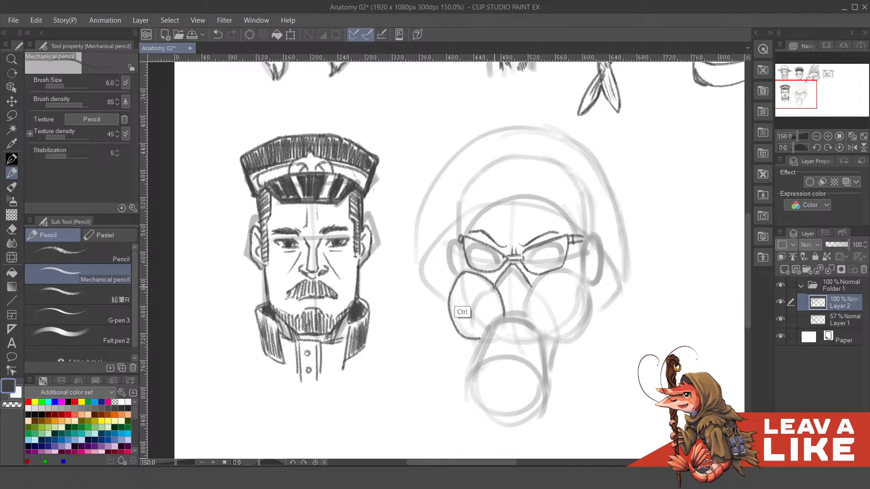
key(ctrl+z)
mouse_move(463, 272)
mouse_down()
mouse_move(447, 302)
mouse_move(483, 340)
mouse_up()
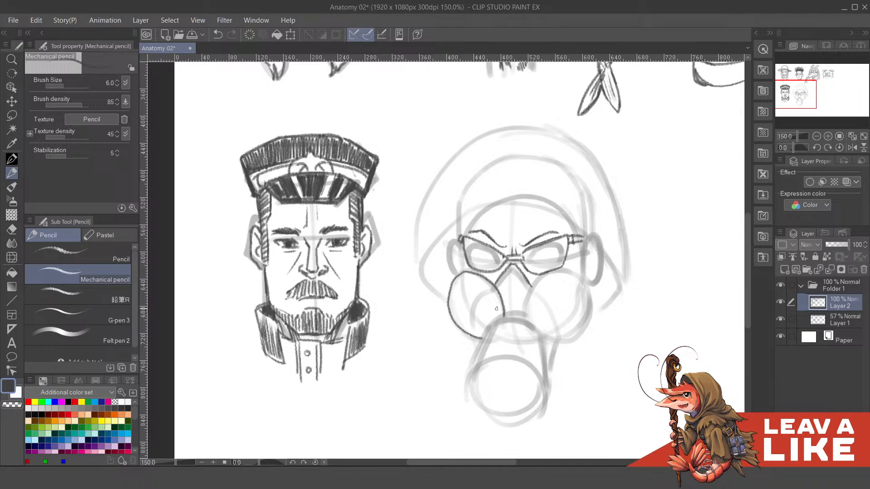
- Try a curved vent slot inside the left cheek filter of the mask
drag(484, 291, 471, 337)
key(ctrl+z)
mouse_move(486, 295)
mouse_down()
mouse_move(474, 336)
mouse_move(482, 296)
mouse_up()
key(ctrl+z)
key(ctrl+z)
drag(472, 337, 483, 292)
mouse_move(462, 330)
mouse_down()
mouse_move(470, 299)
mouse_move(510, 262)
mouse_up()
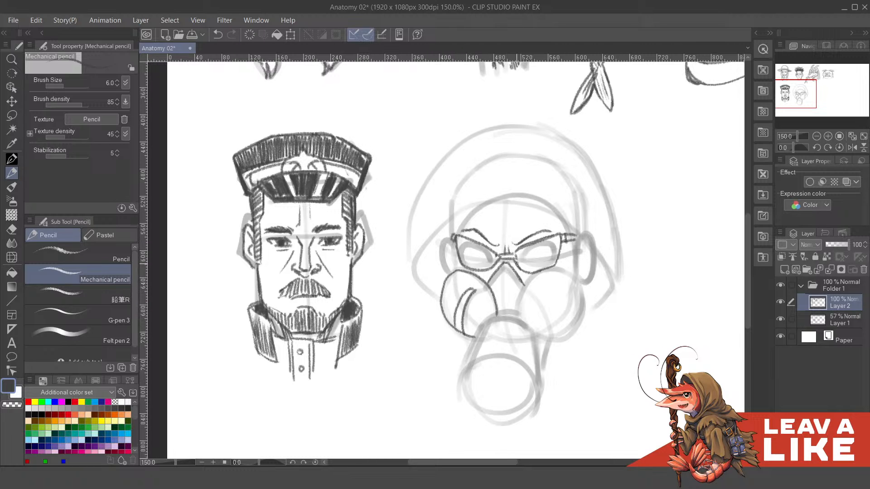
key(ctrl+z)
- Outline the matching rounded filter over the right cheek of the mask
key(ctrl+z)
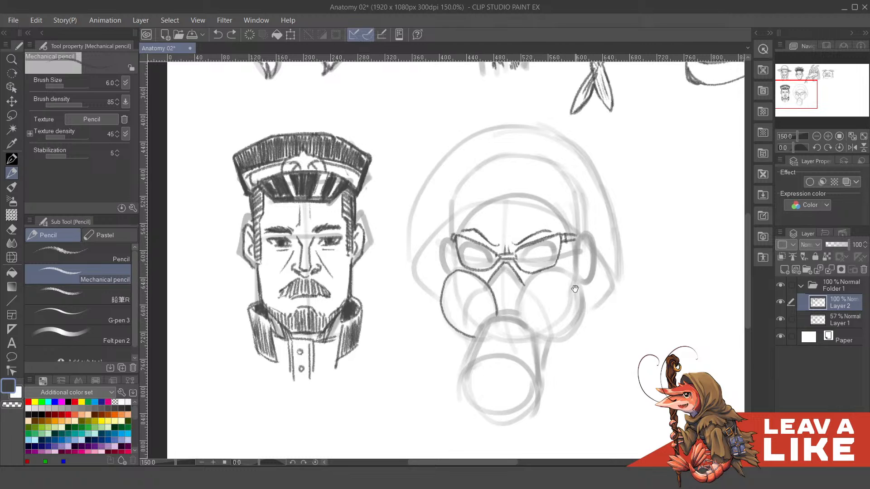
drag(575, 286, 559, 283)
mouse_move(502, 316)
mouse_down()
mouse_move(520, 273)
mouse_move(541, 265)
mouse_move(550, 271)
mouse_move(499, 304)
mouse_move(519, 274)
mouse_move(555, 271)
mouse_move(559, 303)
mouse_up()
key(ctrl+z)
mouse_move(521, 332)
mouse_down()
mouse_move(540, 333)
mouse_move(560, 309)
mouse_up()
scroll(555, 284, up, 2)
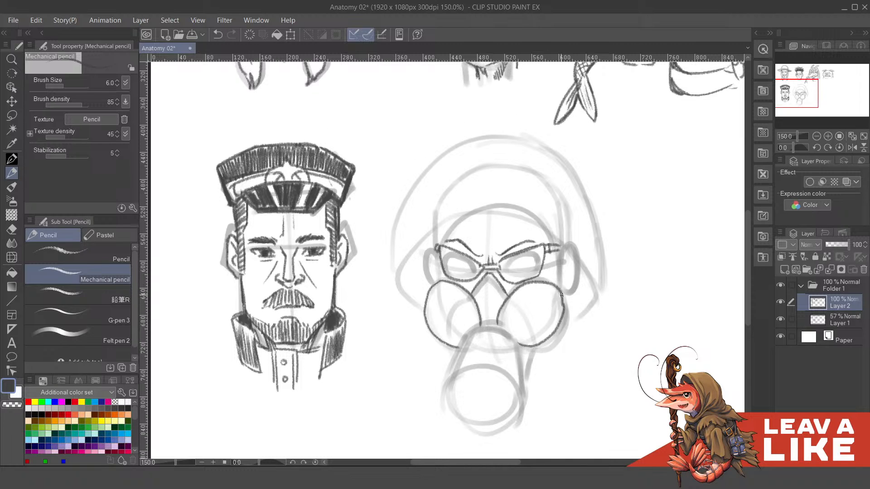
- Draw curved parallel vent slots inside the mask's right cheek filter
drag(512, 302, 531, 348)
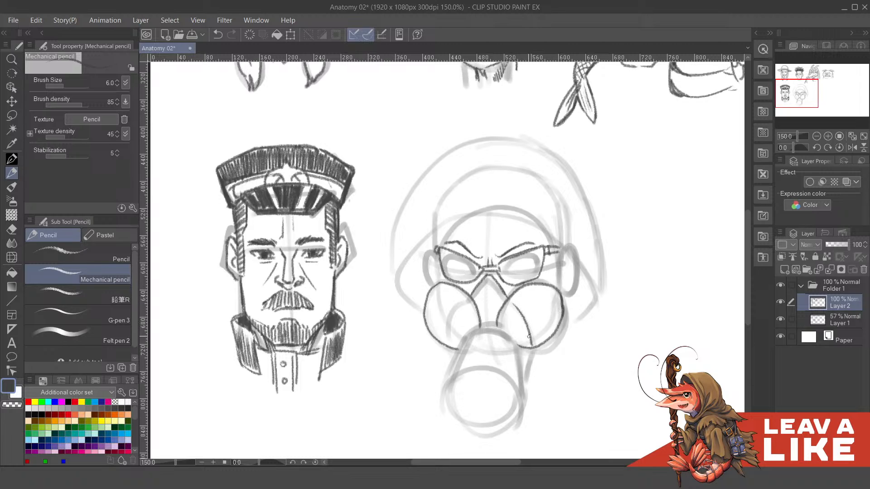
drag(516, 300, 537, 347)
drag(531, 295, 547, 340)
drag(536, 292, 552, 335)
drag(532, 293, 539, 299)
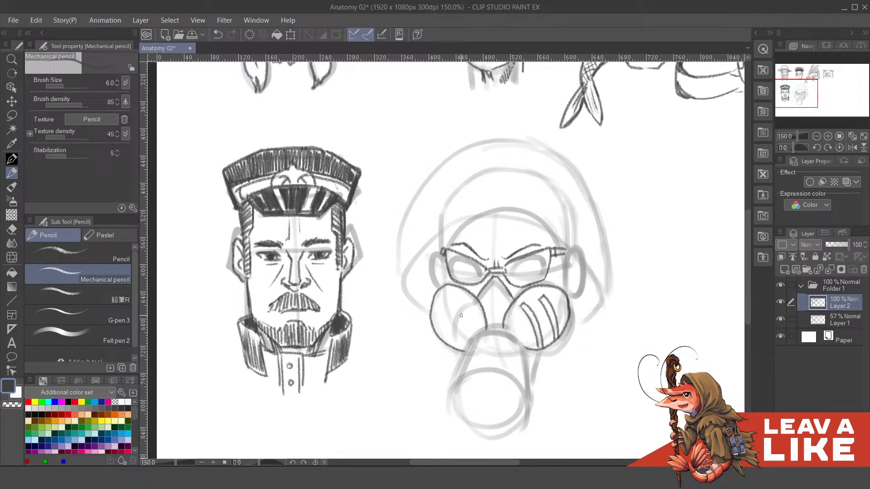
- Draw mirrored curved vent slots inside the mask's left cheek filter
drag(463, 309, 454, 347)
drag(461, 307, 449, 347)
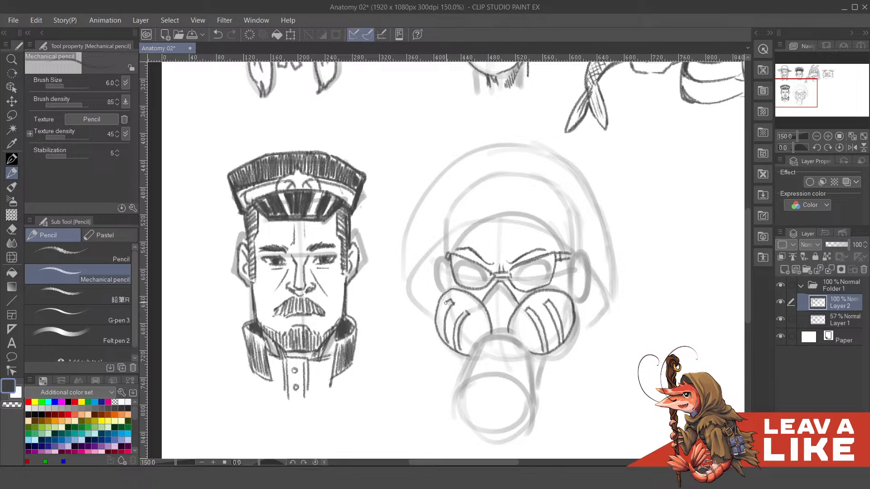
drag(446, 302, 440, 344)
- Draw a small rounded knob at the centre of the mask between the two filters and clean up its lines
mouse_move(526, 320)
mouse_down()
mouse_move(515, 325)
mouse_move(507, 258)
mouse_move(489, 269)
mouse_up()
key(c)
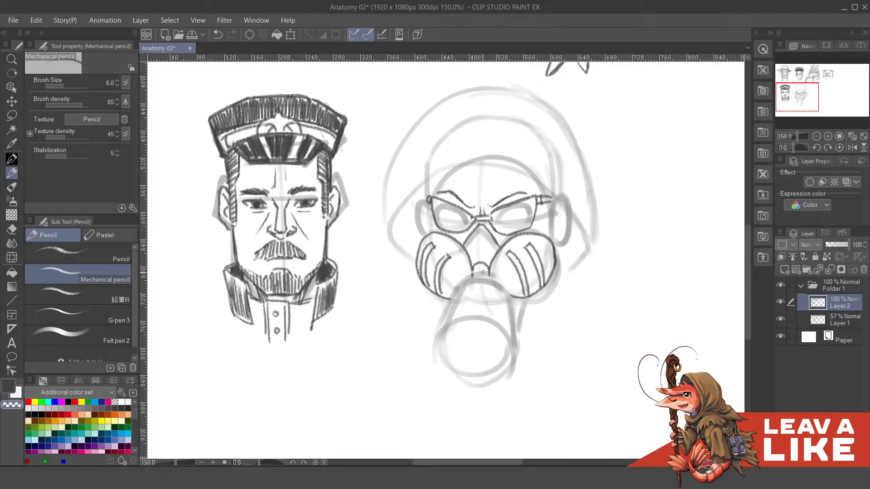
key(c)
- Outline the long canister below the mask's knob with a domed top, sides widening downward and a rounded lower end
mouse_move(489, 271)
mouse_down()
mouse_move(501, 293)
mouse_move(471, 282)
mouse_move(506, 301)
mouse_move(438, 342)
mouse_up()
key(ctrl+z)
drag(454, 297, 437, 342)
drag(507, 297, 512, 348)
mouse_move(438, 341)
mouse_down()
mouse_move(475, 325)
mouse_move(490, 332)
mouse_move(440, 340)
mouse_move(465, 327)
mouse_move(490, 331)
mouse_up()
key(ctrl+z)
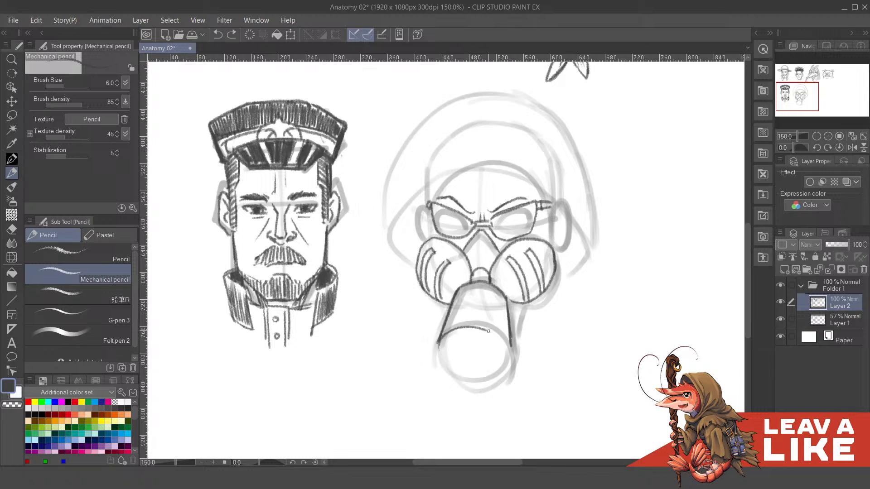
key(ctrl+z)
mouse_move(439, 353)
mouse_down()
mouse_move(450, 374)
mouse_move(483, 377)
mouse_up()
key(ctrl+z)
mouse_move(439, 340)
mouse_down()
mouse_move(458, 385)
mouse_move(498, 371)
mouse_move(457, 383)
mouse_move(490, 385)
mouse_move(512, 360)
mouse_move(503, 374)
mouse_up()
key(ctrl+z)
key(ctrl+z)
- Draw the curved upper rim of the canister's round front face and clean up its lines
key(ctrl+z)
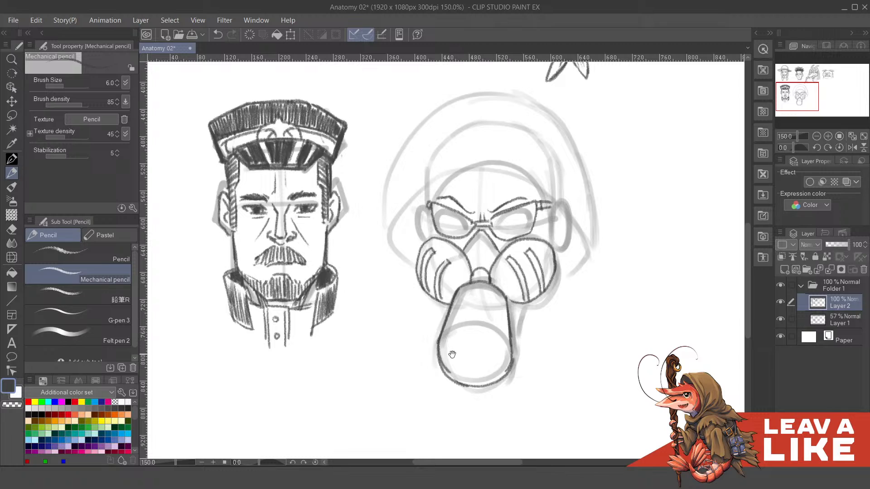
key(c)
mouse_move(443, 352)
mouse_down()
mouse_move(452, 380)
mouse_move(456, 333)
mouse_move(493, 335)
mouse_move(511, 363)
mouse_up()
key(ctrl+z)
key(c)
drag(493, 244, 502, 290)
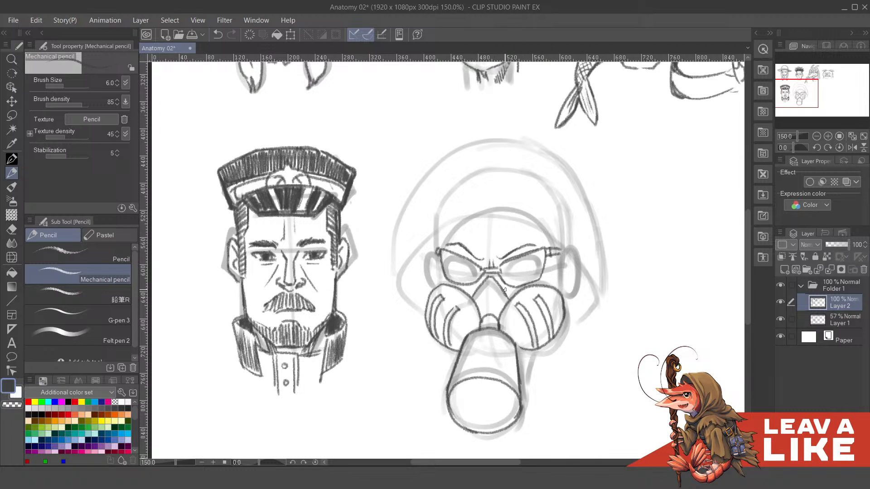
- Draw the central and right locks of the straight fringe across the gas-mask character's forehead, reworking misplaced strokes
drag(601, 233, 604, 206)
drag(570, 107, 567, 134)
mouse_move(492, 182)
mouse_down()
mouse_move(489, 219)
mouse_move(464, 257)
mouse_up()
key(ctrl+z)
mouse_move(480, 208)
mouse_down()
mouse_move(472, 254)
mouse_move(480, 240)
mouse_move(478, 251)
mouse_move(508, 250)
mouse_move(480, 251)
mouse_move(510, 257)
mouse_up()
key(ctrl+z)
mouse_move(508, 217)
mouse_down()
mouse_move(511, 254)
mouse_move(543, 275)
mouse_up()
drag(537, 223, 543, 276)
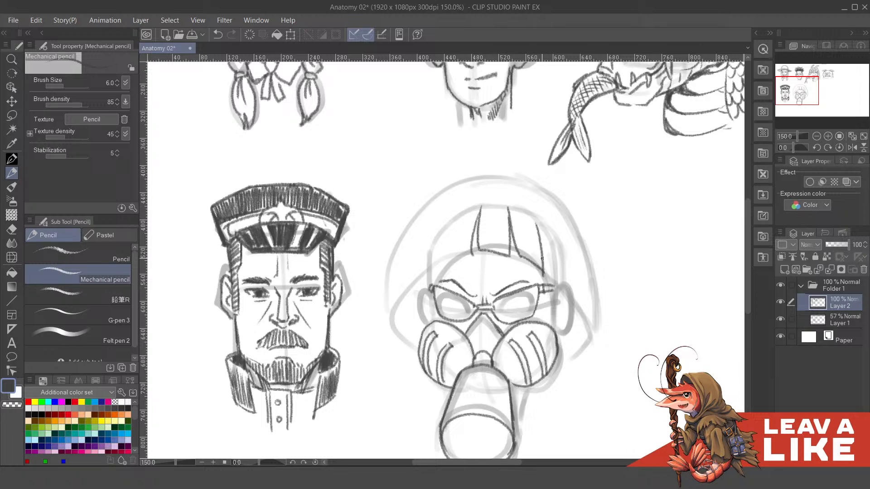
mouse_move(464, 211)
mouse_down()
mouse_move(476, 221)
mouse_move(471, 268)
mouse_up()
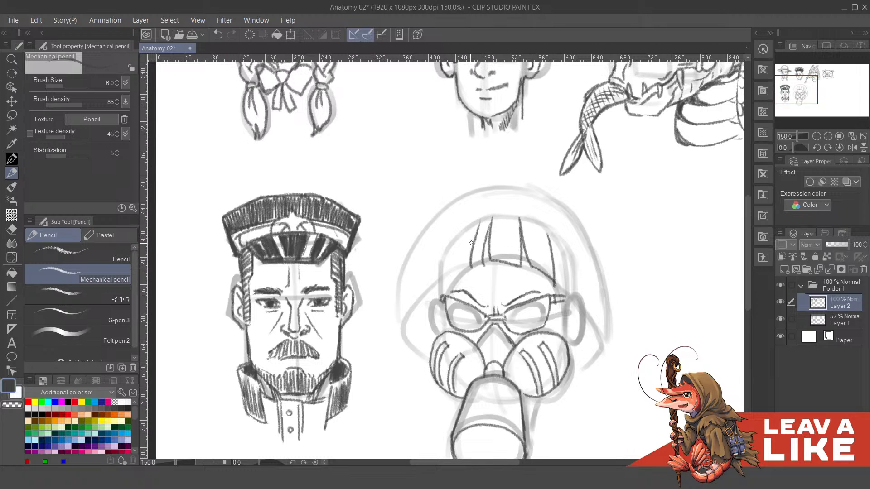
- Draw a curved lock that closes the left end of the fringe beside the temple
key(ctrl+z)
mouse_move(469, 217)
mouse_down()
mouse_move(455, 271)
mouse_move(487, 265)
mouse_move(461, 260)
mouse_move(483, 269)
mouse_move(463, 225)
mouse_move(471, 217)
mouse_move(450, 286)
mouse_up()
key(ctrl+z)
- Draw long curved strands and the outer contour of the hair on the head's left side
key(ctrl+z)
drag(476, 215, 455, 278)
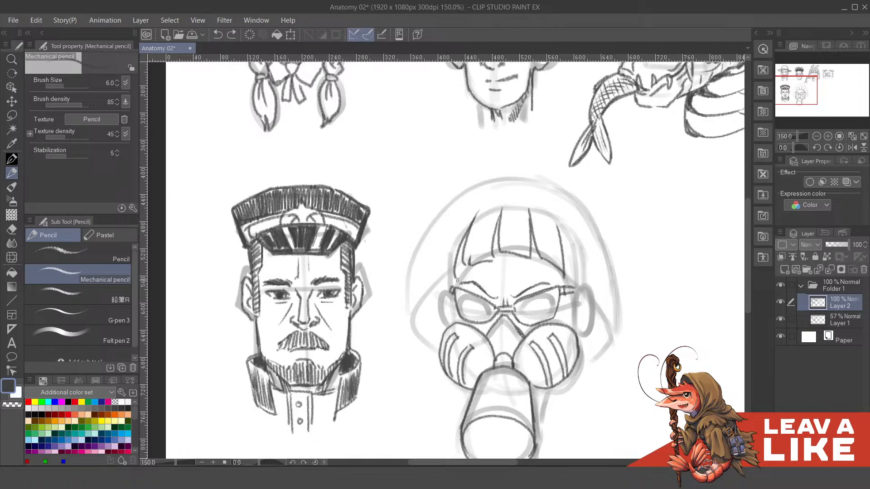
mouse_move(457, 230)
mouse_down()
mouse_move(457, 260)
mouse_move(454, 231)
mouse_move(428, 313)
mouse_up()
key(ctrl+z)
mouse_move(457, 227)
mouse_down()
mouse_move(444, 261)
mouse_move(436, 245)
mouse_move(446, 222)
mouse_move(440, 278)
mouse_up()
mouse_move(459, 240)
mouse_down()
mouse_move(485, 220)
mouse_move(435, 287)
mouse_move(440, 297)
mouse_move(458, 265)
mouse_up()
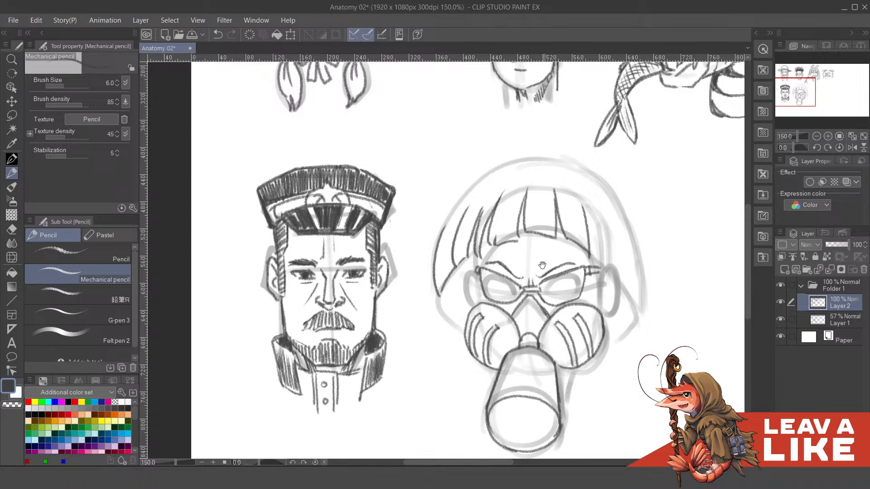
drag(542, 265, 546, 275)
key(ctrl+z)
mouse_move(460, 277)
mouse_down()
mouse_move(450, 314)
mouse_move(462, 339)
mouse_up()
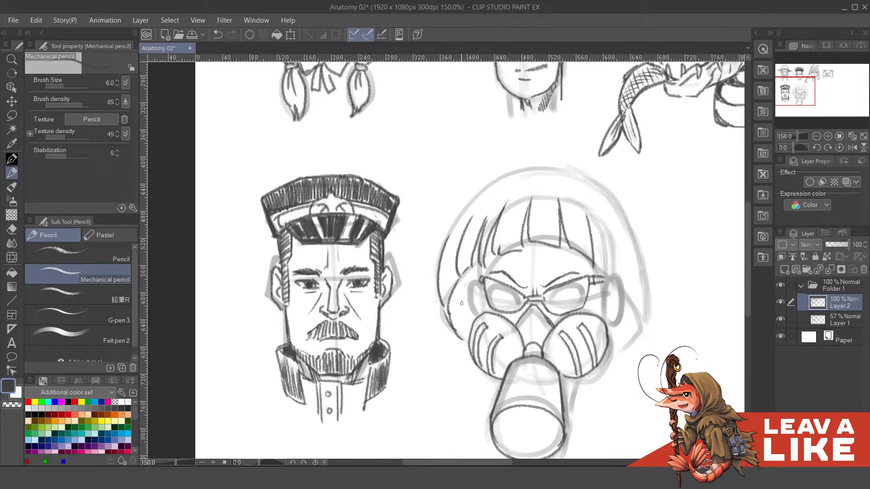
- Rework the lower left hair locks so they taper to pointed tips beside the cheek filter
key(ctrl+z)
key(ctrl+z)
key(ctrl+z)
drag(460, 277, 455, 316)
drag(539, 256, 529, 256)
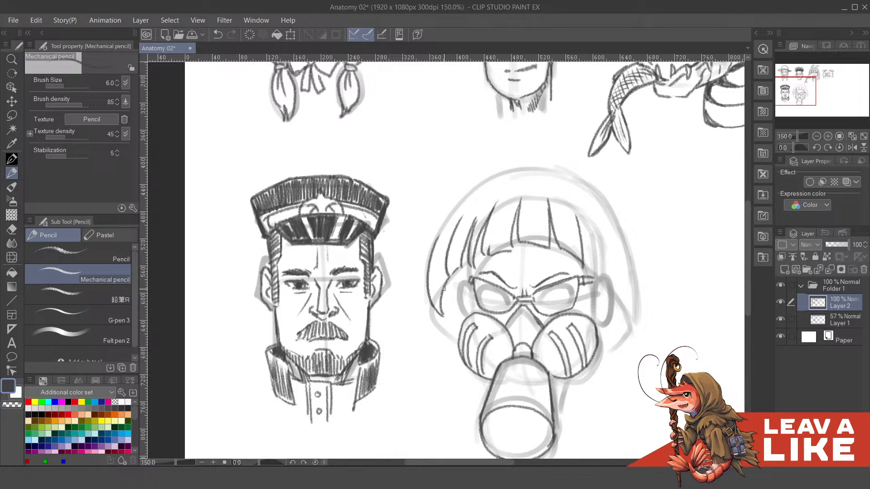
drag(444, 289, 455, 333)
key(ctrl+z)
mouse_move(457, 283)
mouse_down()
mouse_move(449, 314)
mouse_move(458, 273)
mouse_up()
drag(512, 249, 511, 254)
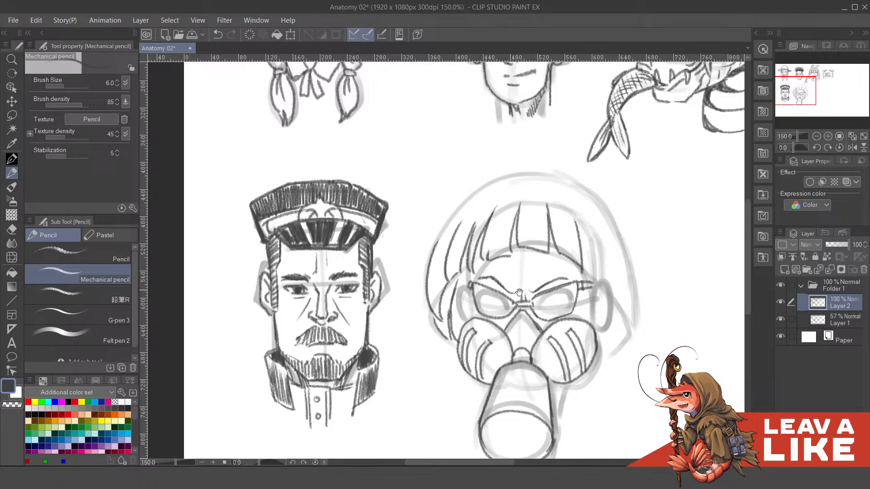
- Draw the ear at the left of the face between the glasses and the hair, checking the lines without the Layer 1 sketch
drag(519, 293, 523, 281)
drag(471, 277, 471, 306)
key(ctrl+z)
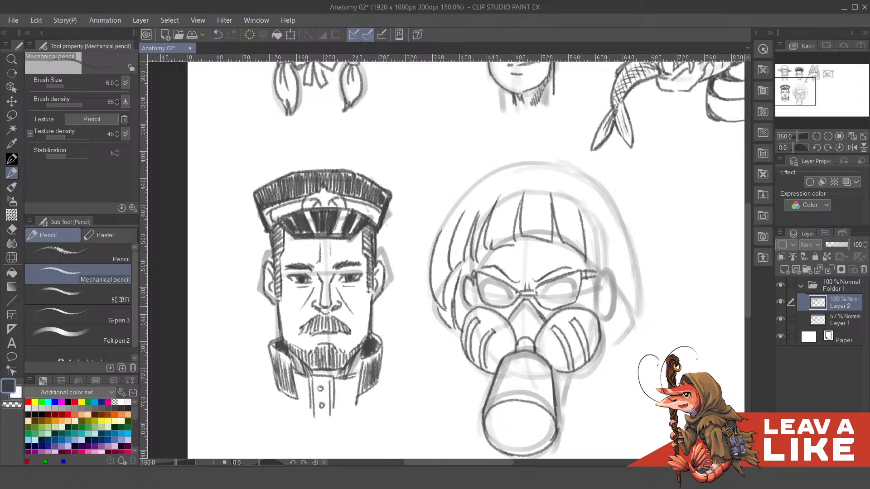
click(780, 319)
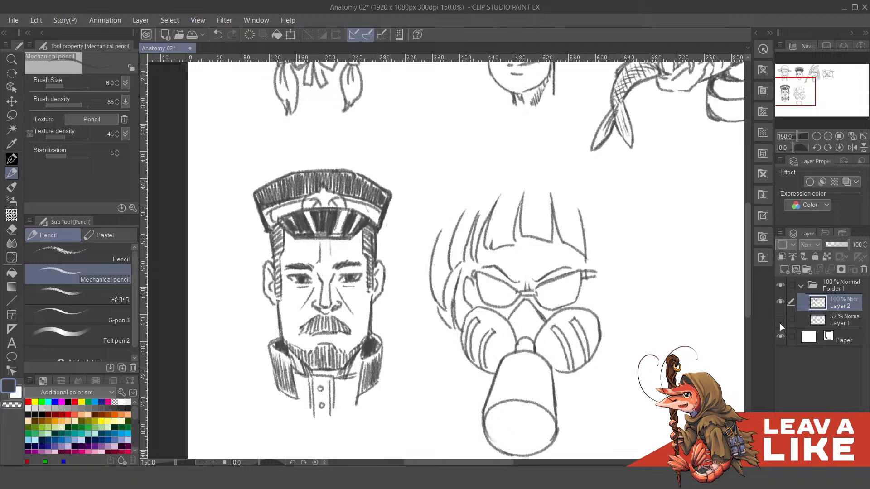
click(780, 320)
drag(473, 319, 485, 343)
key(ctrl+z)
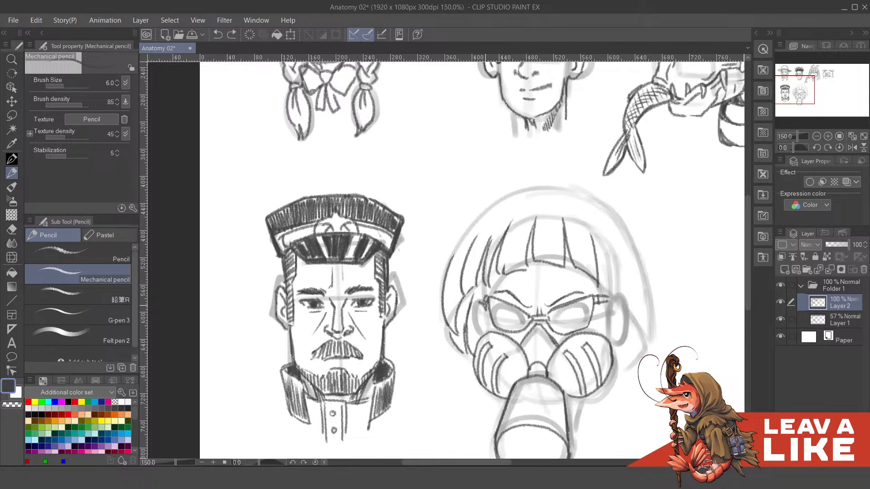
mouse_move(485, 305)
mouse_down()
mouse_move(477, 324)
mouse_move(493, 326)
mouse_up()
key(ctrl+z)
mouse_move(496, 288)
mouse_down()
mouse_move(499, 306)
mouse_move(488, 318)
mouse_move(487, 297)
mouse_move(486, 319)
mouse_up()
key(ctrl+z)
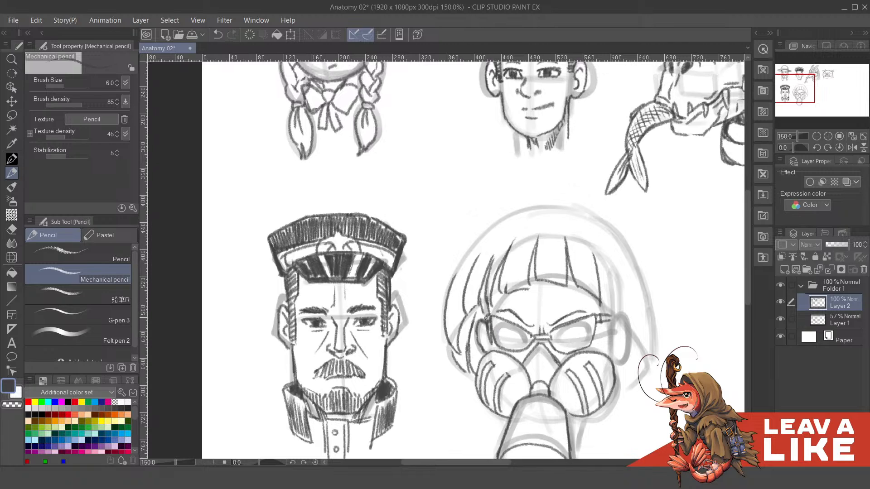
- Draw the right temple line beside the glasses and the long pointed hair locks on the head's right side
drag(612, 289, 522, 262)
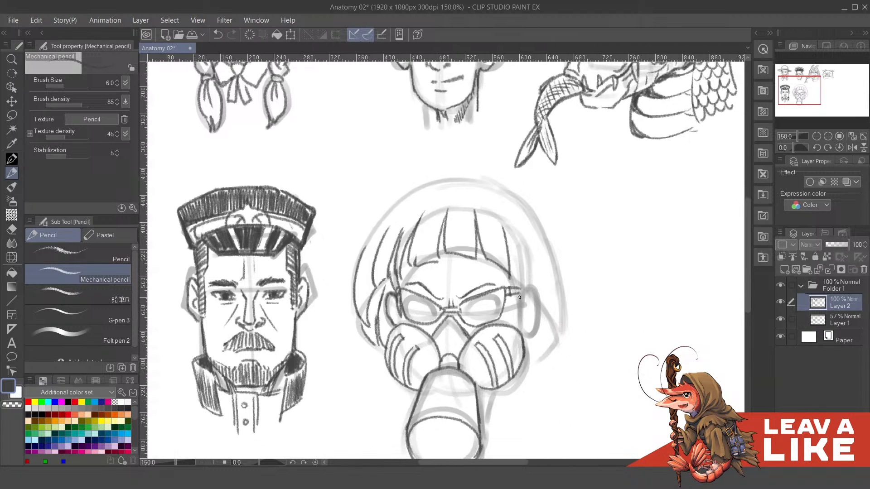
mouse_move(517, 295)
mouse_down()
mouse_move(517, 315)
mouse_move(515, 301)
mouse_move(524, 301)
mouse_up()
key(ctrl+z)
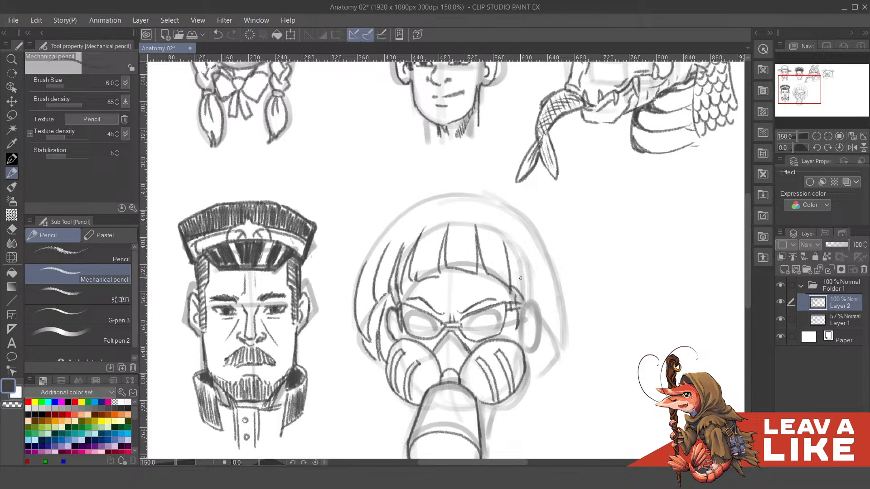
key(ctrl+z)
mouse_move(503, 242)
mouse_down()
mouse_move(515, 291)
mouse_move(530, 301)
mouse_move(519, 243)
mouse_move(538, 318)
mouse_up()
key(ctrl+z)
drag(528, 272, 539, 315)
drag(539, 284, 534, 316)
drag(533, 268, 539, 323)
key(ctrl+z)
mouse_move(534, 261)
mouse_down()
mouse_move(537, 307)
mouse_move(537, 277)
mouse_move(557, 341)
mouse_move(552, 269)
mouse_move(562, 323)
mouse_up()
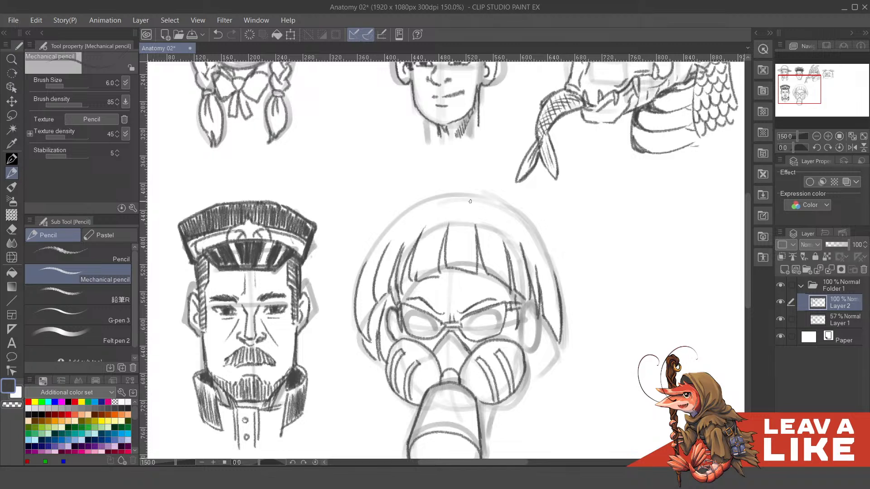
- Outline the rounded crown of the hair in one arc from the left side to the right side
mouse_move(361, 279)
mouse_down()
mouse_move(379, 241)
mouse_move(405, 215)
mouse_move(462, 194)
mouse_up()
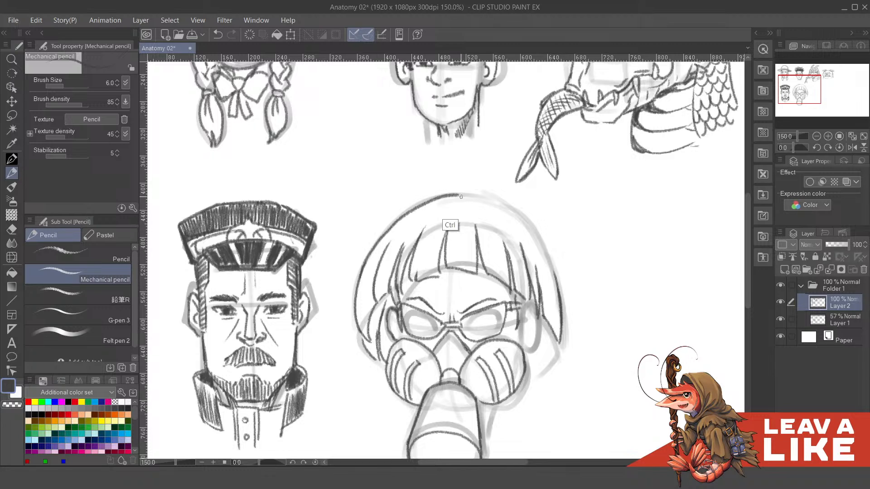
key(ctrl+z)
mouse_move(357, 283)
mouse_down()
mouse_move(398, 213)
mouse_move(460, 188)
mouse_move(501, 201)
mouse_move(536, 231)
mouse_move(553, 272)
mouse_up()
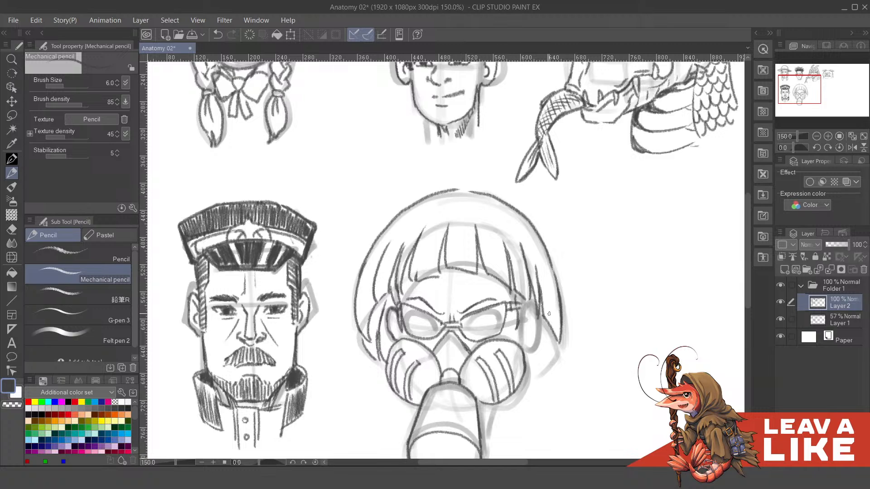
- Draw the right ear with its inner folds inside the hair, checking the lines without the Layer 1 sketch
mouse_move(553, 316)
mouse_down()
mouse_move(544, 277)
mouse_move(587, 331)
mouse_move(578, 272)
mouse_up()
click(781, 320)
click(781, 319)
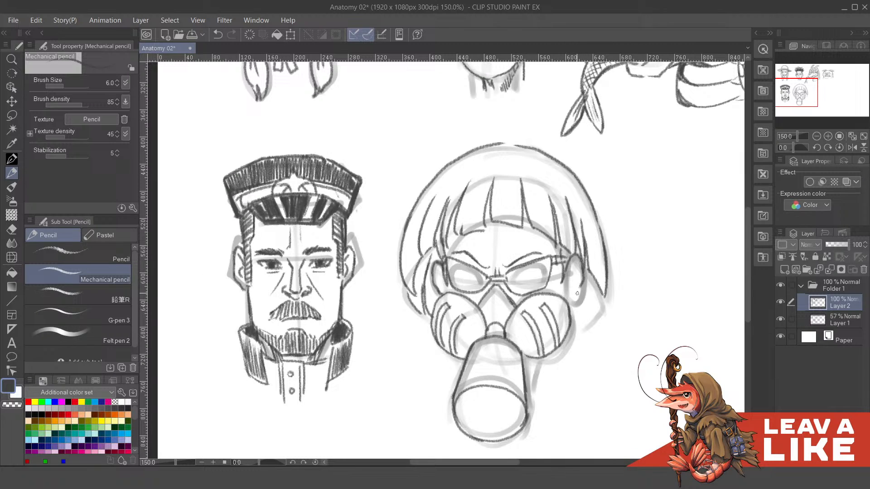
mouse_move(568, 287)
mouse_down()
mouse_move(569, 296)
mouse_move(577, 271)
mouse_up()
drag(443, 275, 473, 306)
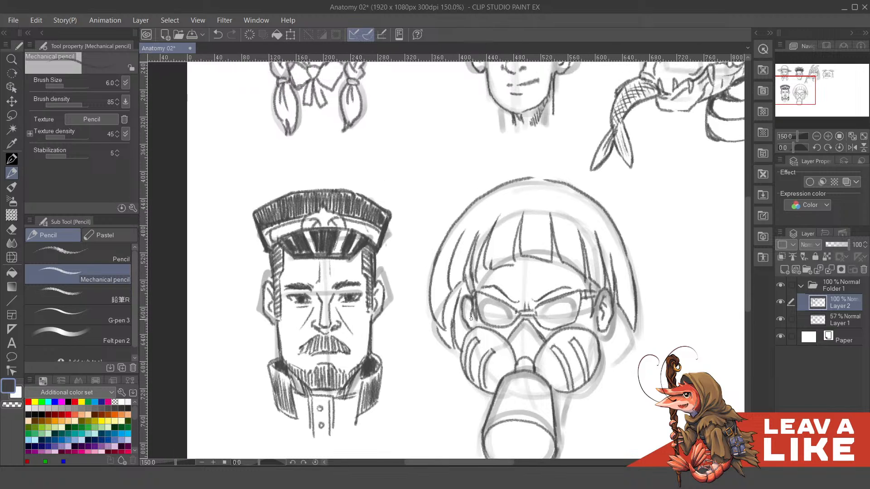
- Draw a curved band around the mask's central knob between the two filters
drag(529, 278, 523, 241)
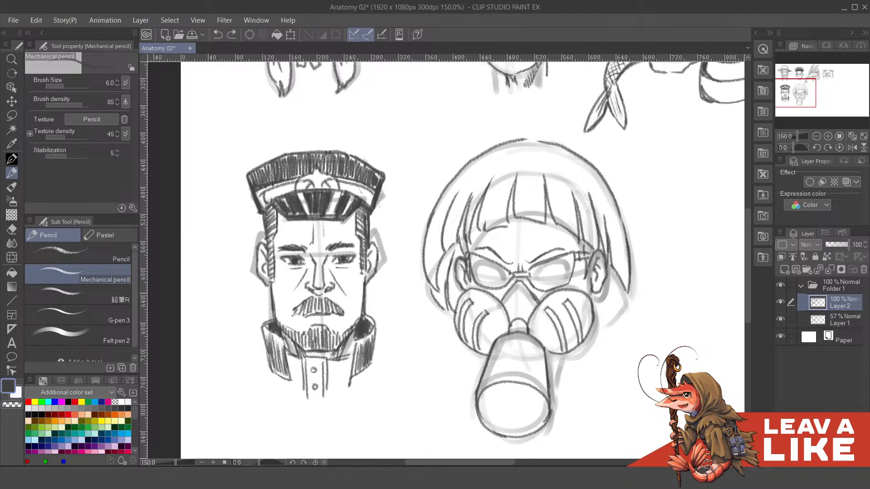
mouse_move(512, 291)
mouse_down()
mouse_move(519, 312)
mouse_move(540, 320)
mouse_up()
key(ctrl+z)
key(ctrl+z)
drag(616, 292, 610, 281)
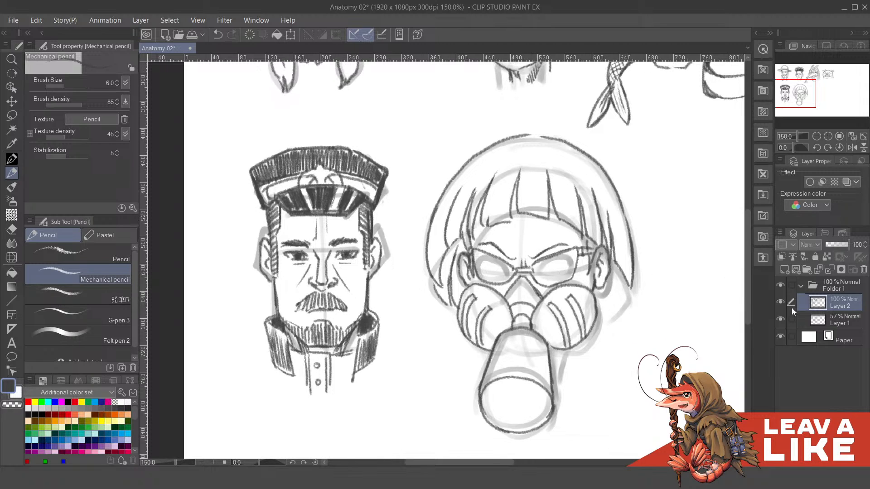
- Hide the Layer 1 sketch and draw inner rims inside both lenses of the glasses
click(781, 320)
click(781, 320)
click(780, 319)
drag(473, 250, 500, 284)
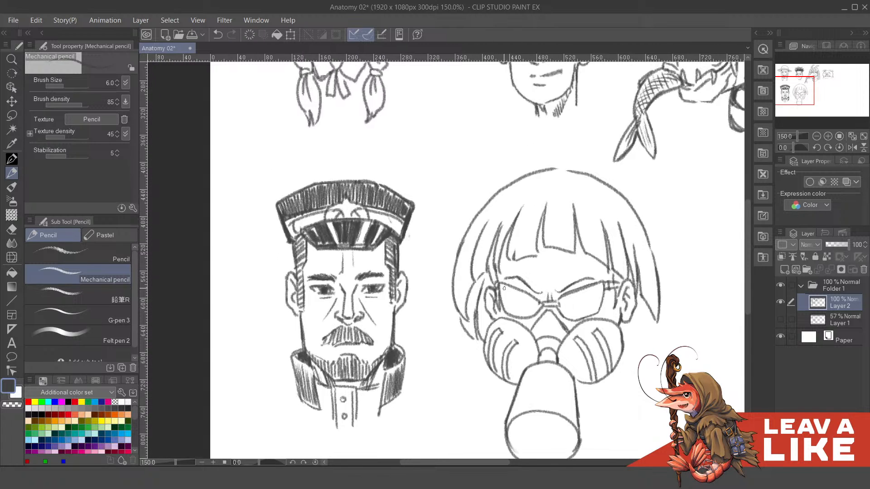
key(c)
key(ctrl+z)
mouse_move(501, 289)
mouse_down()
mouse_move(538, 307)
mouse_move(506, 303)
mouse_move(508, 312)
mouse_move(533, 314)
mouse_up()
mouse_move(589, 304)
mouse_down()
mouse_move(555, 316)
mouse_move(573, 291)
mouse_move(590, 285)
mouse_move(579, 314)
mouse_move(591, 302)
mouse_move(565, 312)
mouse_move(566, 320)
mouse_up()
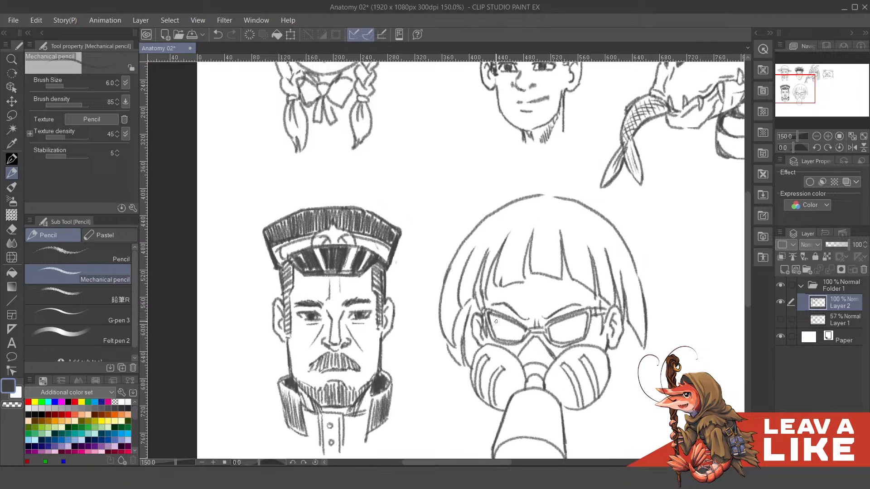
- Draw slanted reflections in both lenses and shade the rest of the glass dark
mouse_move(498, 319)
mouse_down()
mouse_move(506, 340)
mouse_move(582, 335)
mouse_move(572, 342)
mouse_move(584, 335)
mouse_move(585, 316)
mouse_up()
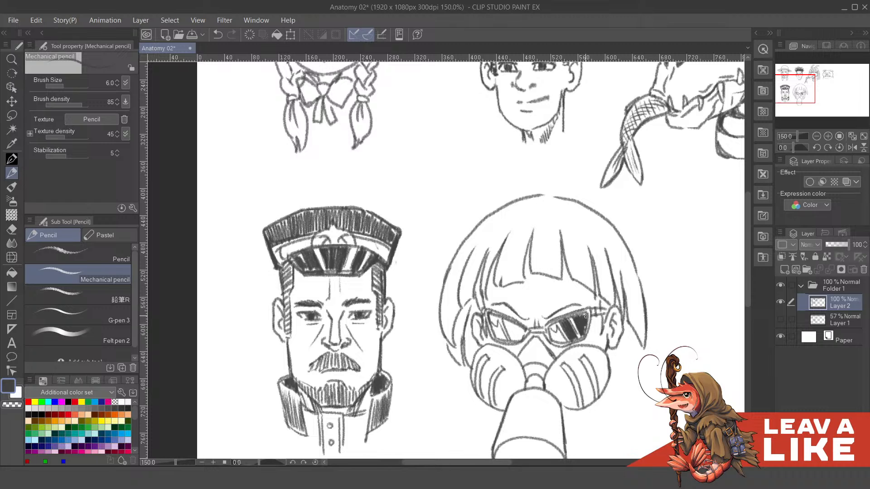
drag(553, 340, 565, 343)
drag(556, 285, 576, 297)
mouse_move(512, 338)
mouse_down()
mouse_move(524, 348)
mouse_move(533, 337)
mouse_move(537, 349)
mouse_move(543, 342)
mouse_move(538, 351)
mouse_up()
- Add small frown creases between the eyebrows above the glasses
scroll(652, 208, down, 3)
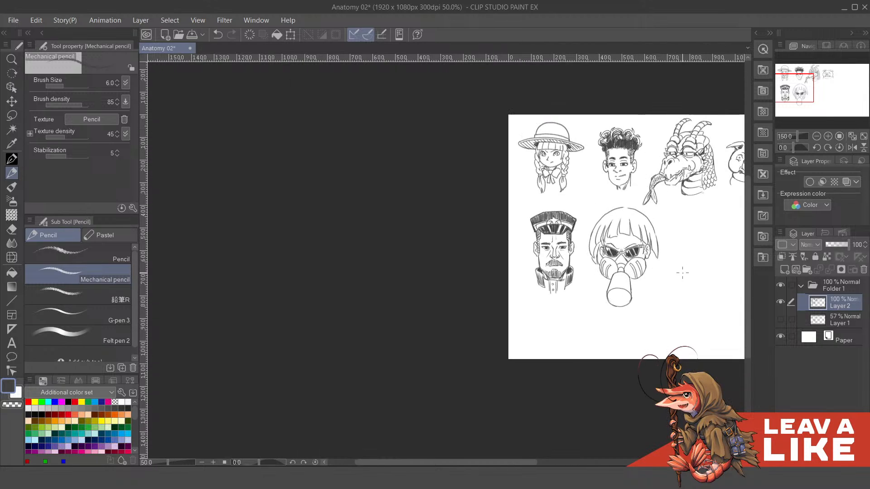
scroll(682, 295, up, 1)
scroll(678, 275, up, 1)
drag(613, 182, 626, 242)
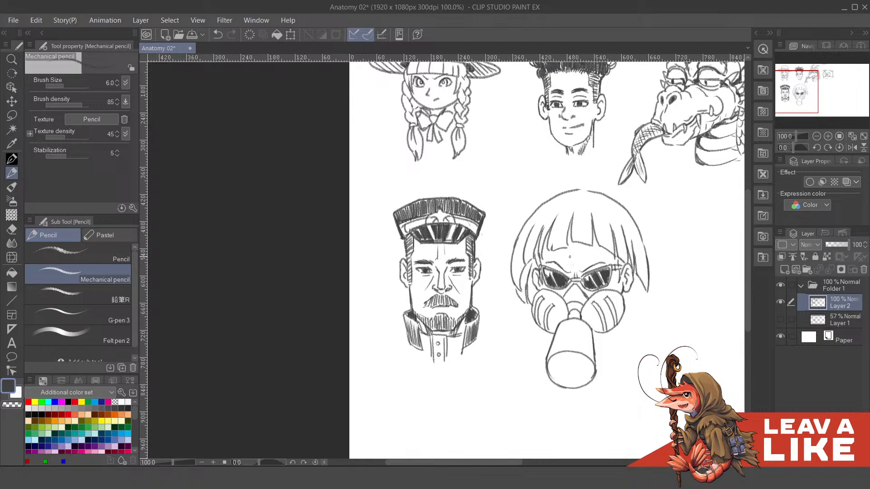
key(ctrl+z)
drag(678, 251, 673, 241)
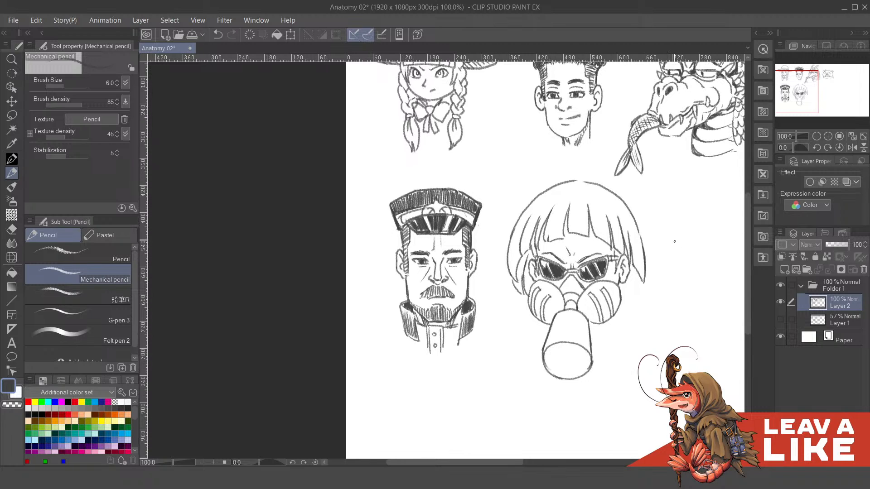
drag(704, 299, 699, 298)
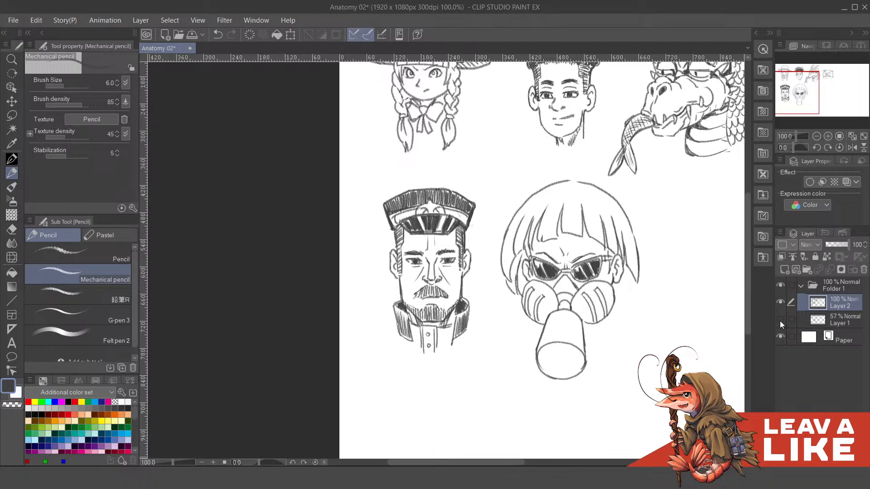
- Show the Layer 1 sketch again and draw a flared left collar with a notched lower edge below the hair
click(779, 319)
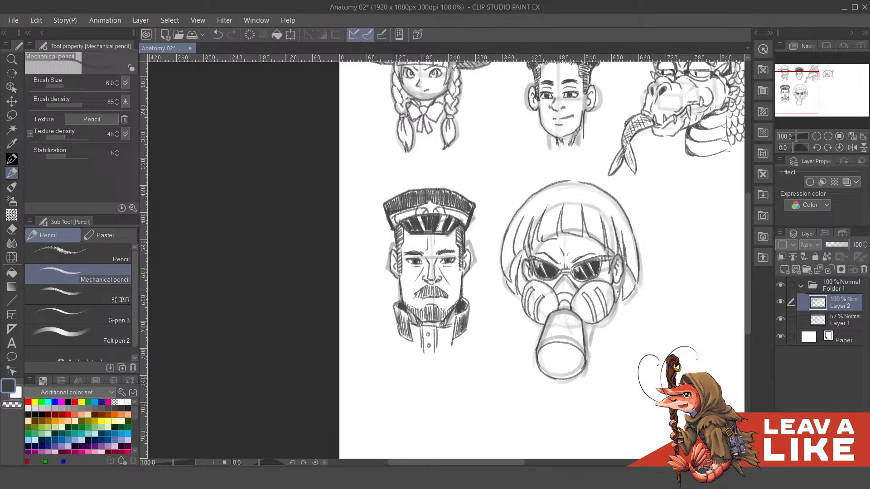
drag(633, 302, 631, 338)
mouse_move(577, 325)
mouse_down()
mouse_move(580, 292)
mouse_move(601, 305)
mouse_up()
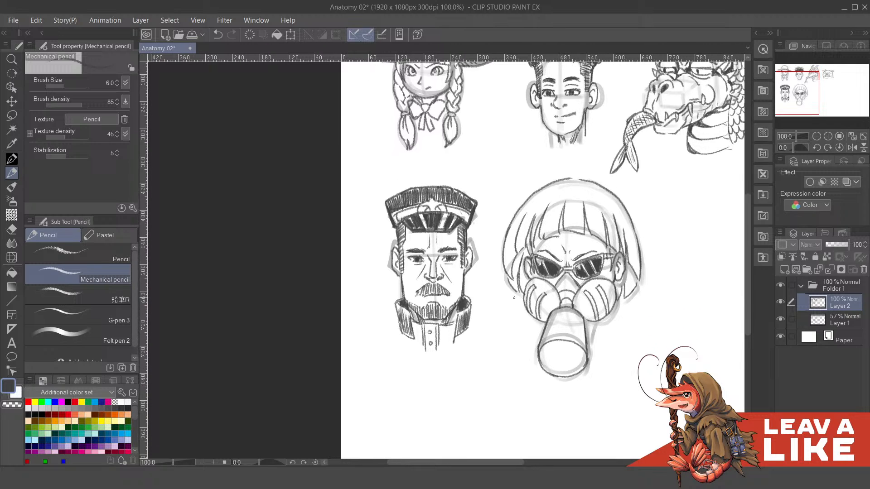
drag(521, 294, 495, 323)
drag(495, 323, 532, 323)
drag(497, 323, 526, 331)
key(ctrl+z)
drag(533, 324, 542, 332)
drag(627, 303, 594, 302)
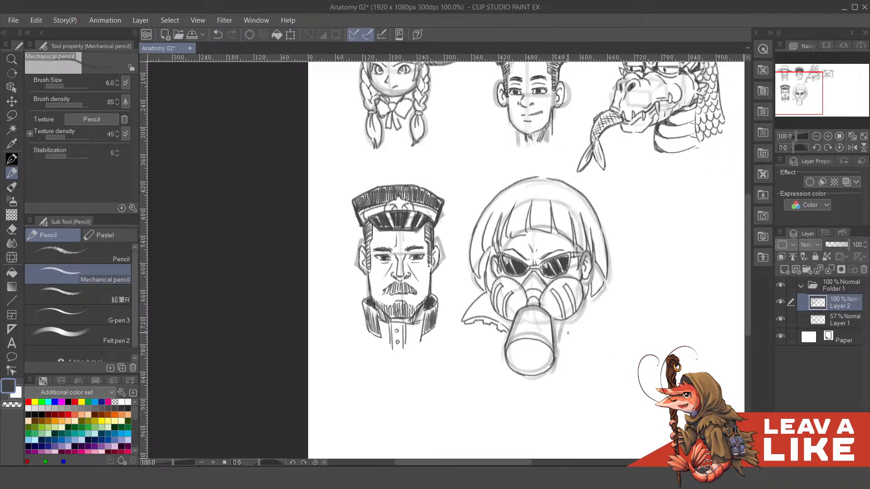
- Draw the matching flared right collar with a notched lower edge beside the canister, redoing misplaced strokes
drag(558, 339, 596, 318)
key(ctrl+z)
mouse_move(557, 324)
mouse_down()
mouse_move(565, 316)
mouse_move(565, 326)
mouse_up()
key(ctrl+z)
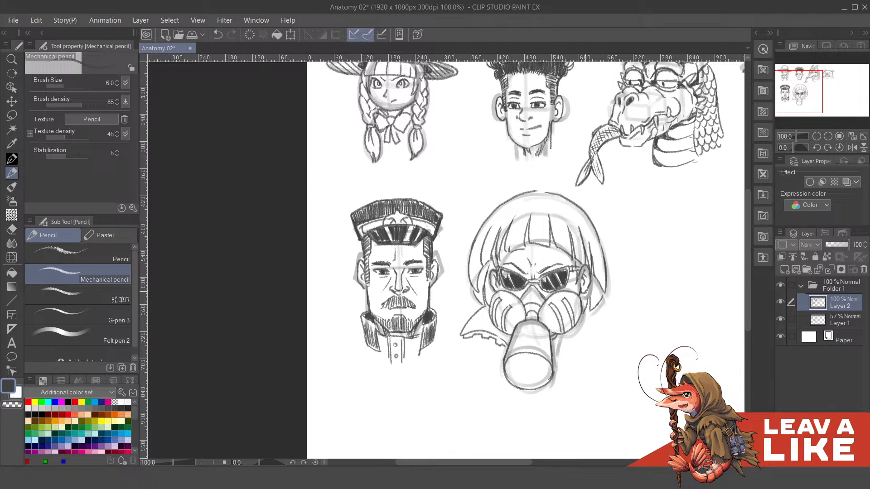
drag(582, 291, 582, 303)
mouse_move(553, 353)
mouse_down()
mouse_move(598, 336)
mouse_move(595, 311)
mouse_move(610, 342)
mouse_move(597, 320)
mouse_up()
key(ctrl+z)
key(ctrl+z)
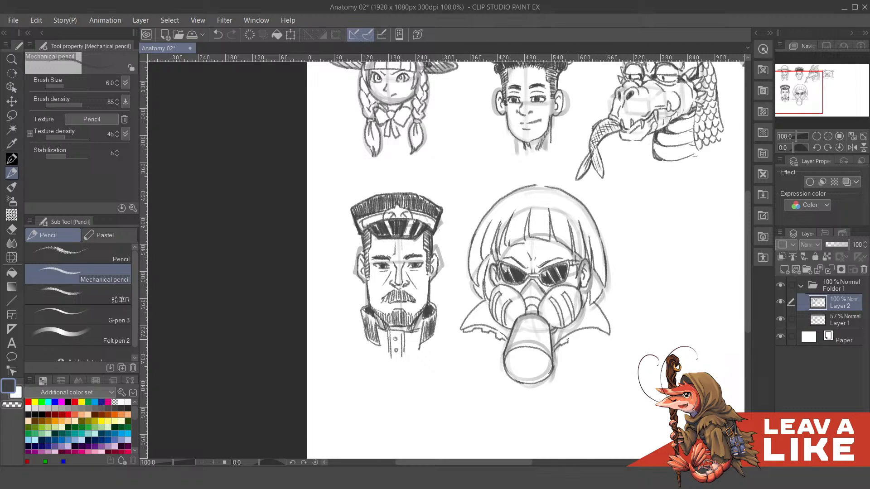
key(ctrl+z)
mouse_move(607, 339)
mouse_down()
mouse_move(629, 301)
mouse_move(598, 331)
mouse_up()
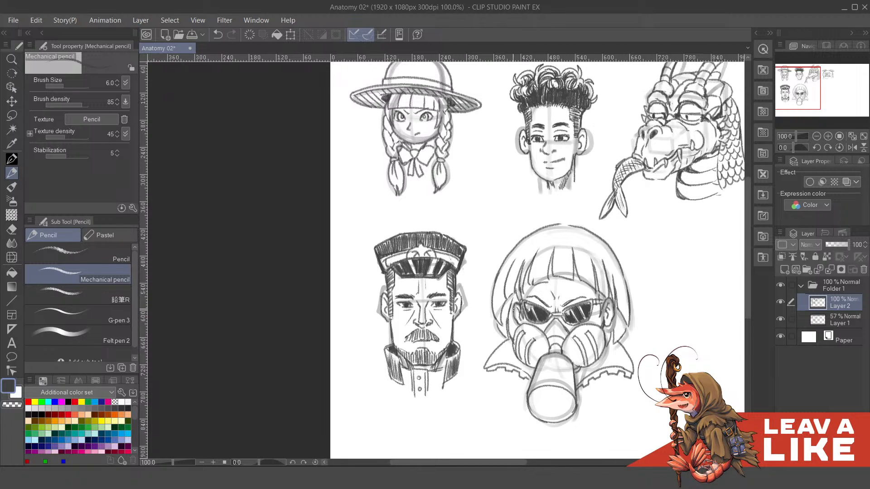
drag(511, 307, 516, 330)
drag(586, 292, 575, 287)
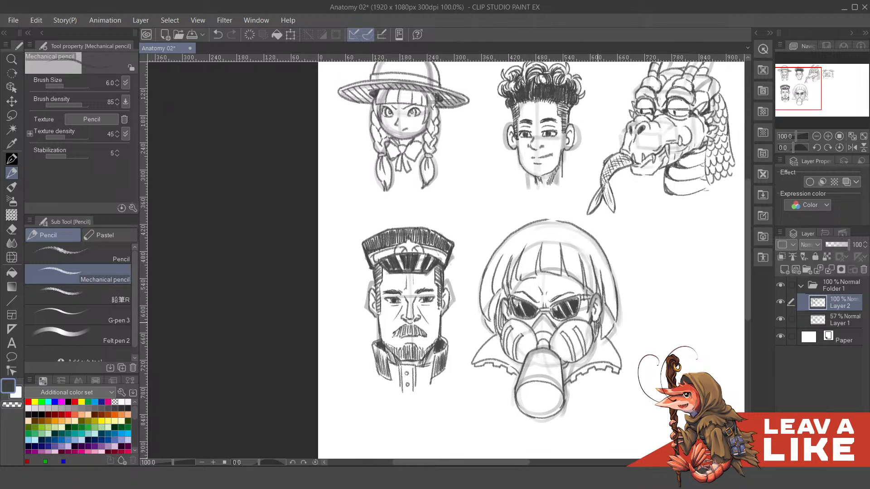
scroll(634, 317, down, 1)
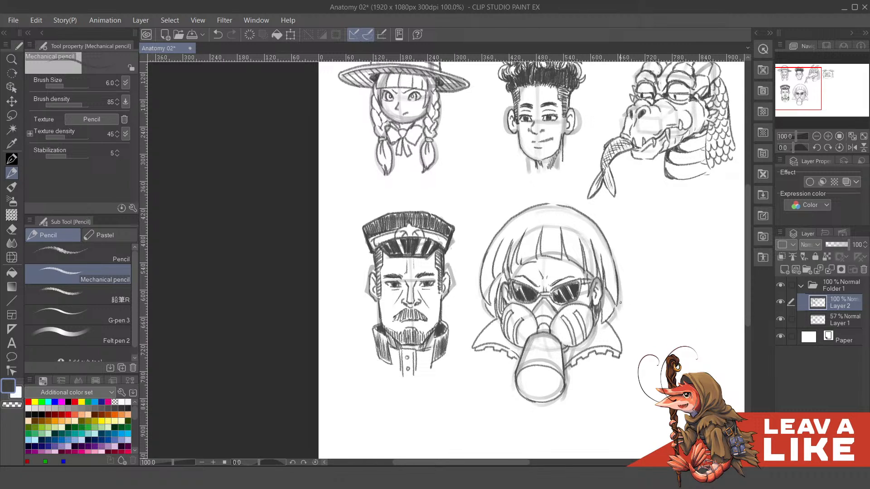
- Hide the Layer 1 sketch and shade the gas-mask character's hair beside the right ear, erasing stray marks
click(780, 319)
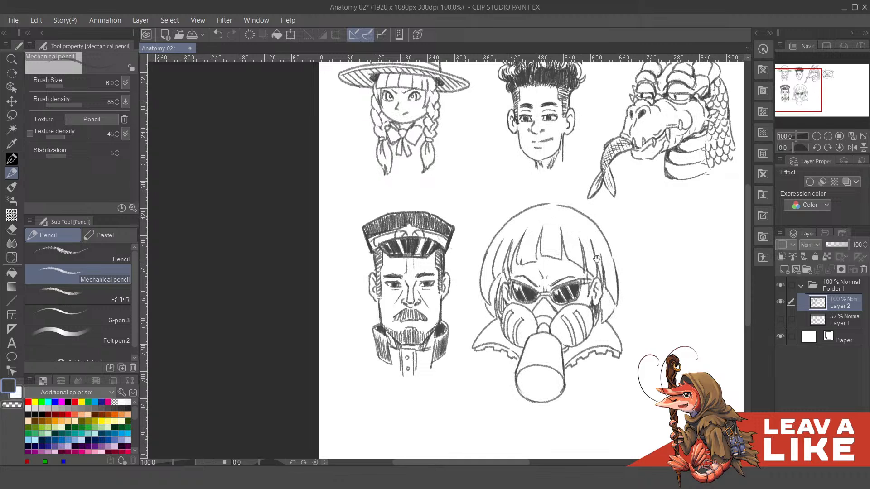
drag(584, 271, 593, 327)
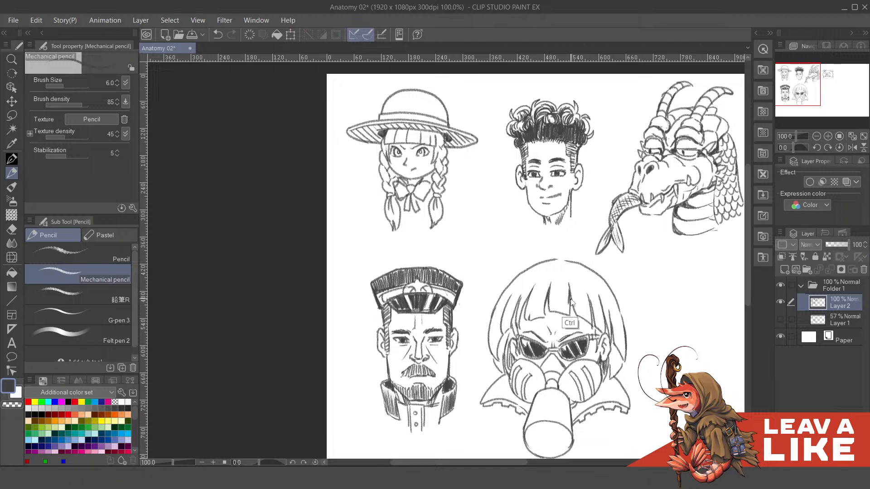
mouse_move(574, 303)
mouse_down()
mouse_move(595, 303)
mouse_move(542, 327)
mouse_move(545, 314)
mouse_up()
drag(639, 275, 636, 253)
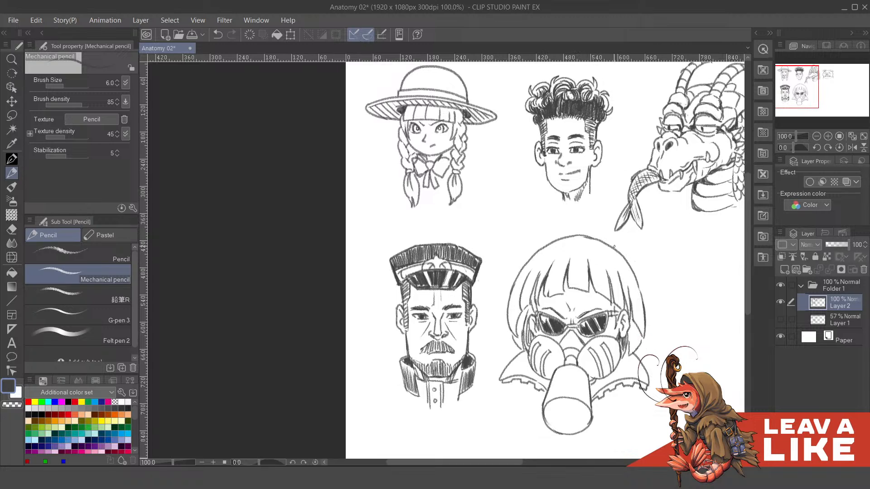
mouse_move(631, 282)
mouse_down()
mouse_move(621, 241)
mouse_move(627, 285)
mouse_up()
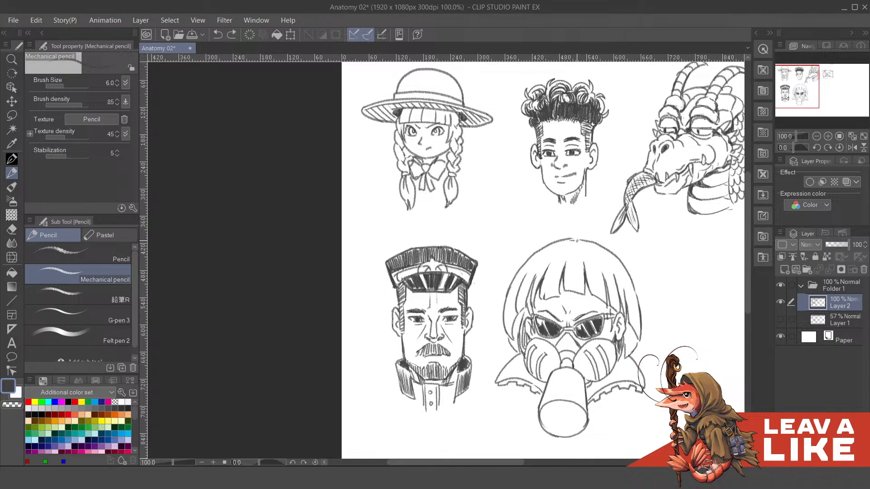
drag(625, 355, 618, 304)
mouse_move(617, 273)
mouse_down()
mouse_move(617, 308)
mouse_move(620, 284)
mouse_move(622, 299)
mouse_up()
drag(625, 281, 626, 293)
mouse_move(550, 289)
mouse_down()
mouse_move(576, 315)
mouse_move(532, 323)
mouse_move(535, 303)
mouse_up()
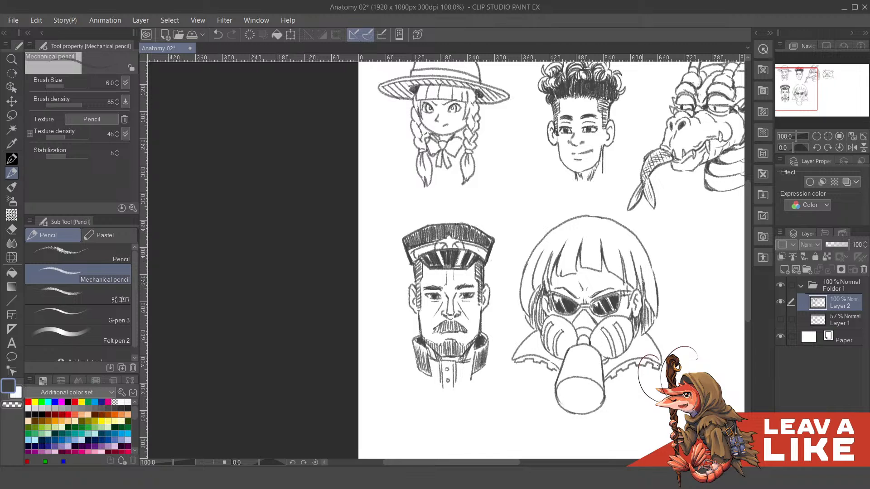
key(c)
mouse_move(644, 275)
mouse_down()
mouse_move(646, 242)
mouse_move(651, 291)
mouse_up()
key(c)
- Hatch the hair strands on the left side of the bob, redoing the misplaced strokes
mouse_move(575, 292)
mouse_down()
mouse_move(575, 309)
mouse_move(533, 335)
mouse_move(531, 326)
mouse_up()
key(ctrl+z)
drag(534, 313, 534, 327)
drag(536, 310, 535, 325)
drag(537, 309, 535, 320)
key(ctrl+z)
key(ctrl+z)
key(ctrl+z)
mouse_move(538, 307)
mouse_down()
mouse_move(537, 322)
mouse_move(541, 312)
mouse_up()
drag(544, 301, 545, 317)
drag(548, 298, 546, 316)
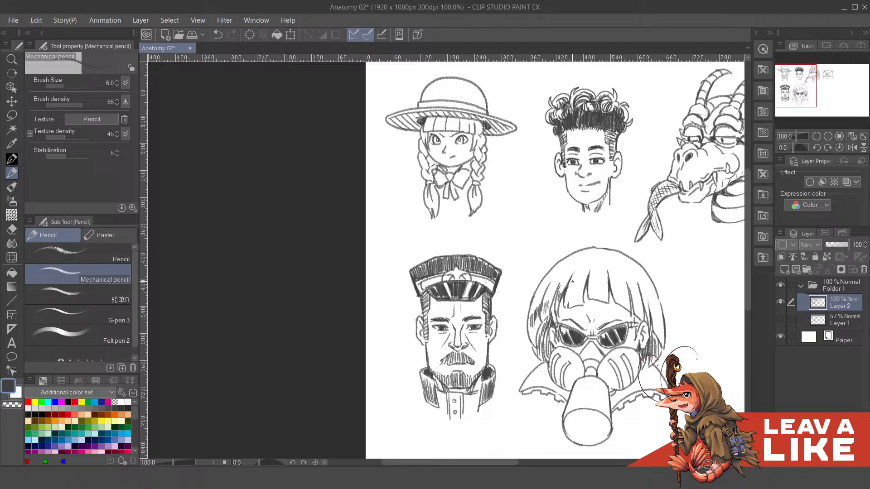
- Hatch strands across the lower fringe and down the right side of the bob
mouse_move(570, 287)
mouse_down()
mouse_move(569, 300)
mouse_move(580, 294)
mouse_up()
mouse_move(585, 279)
mouse_down()
mouse_move(583, 295)
mouse_move(594, 293)
mouse_up()
drag(597, 279, 597, 295)
drag(601, 280, 601, 293)
mouse_move(606, 284)
mouse_down()
mouse_move(603, 295)
mouse_move(616, 295)
mouse_up()
key(ctrl+z)
drag(616, 284, 620, 297)
drag(619, 286, 625, 301)
drag(624, 290, 628, 305)
mouse_move(632, 299)
mouse_down()
mouse_move(634, 315)
mouse_move(639, 308)
mouse_move(646, 318)
mouse_up()
drag(653, 302, 651, 325)
drag(656, 310, 655, 331)
drag(549, 283, 549, 294)
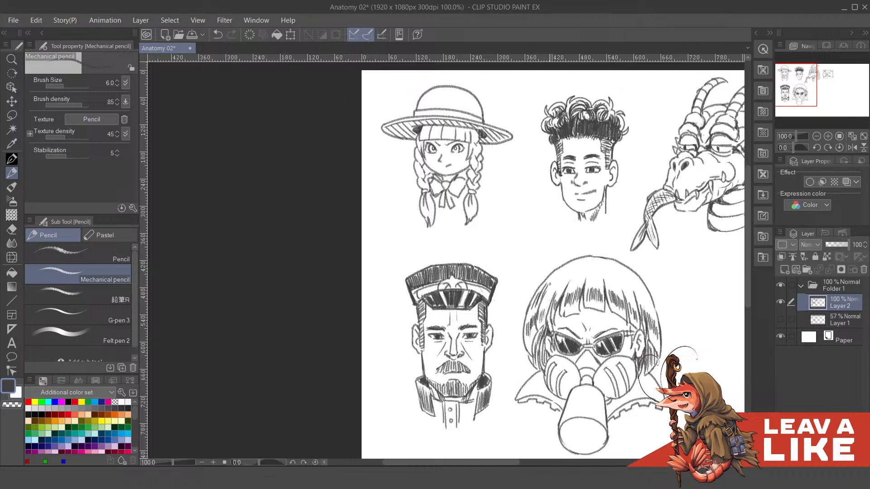
- Hatch the upper hair around the crown, leaving a light highlight band between the two rows of strands
mouse_move(556, 279)
mouse_down()
mouse_move(546, 299)
mouse_move(565, 286)
mouse_up()
mouse_move(576, 271)
mouse_down()
mouse_move(570, 285)
mouse_move(596, 278)
mouse_up()
drag(596, 269, 599, 282)
drag(598, 272, 599, 299)
drag(601, 288, 606, 300)
drag(607, 292, 635, 318)
drag(632, 301, 641, 324)
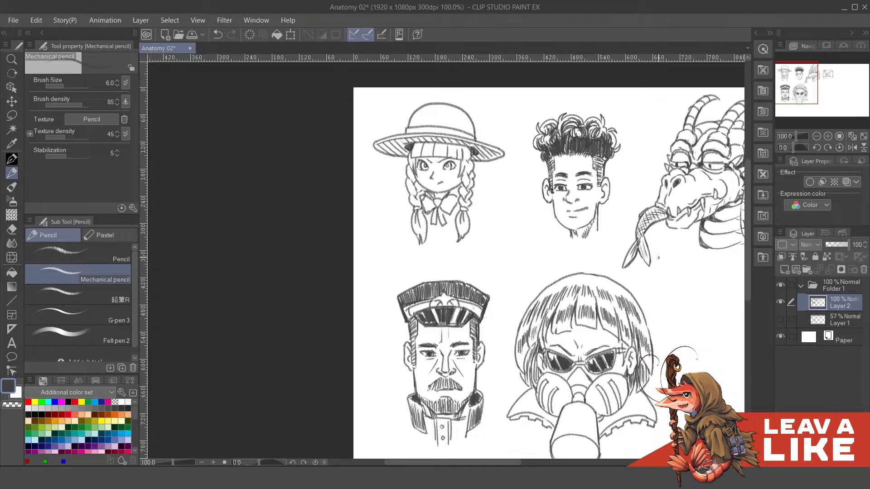
- Darken the inner hair on the left side next to the ear and mask with dense strokes
scroll(658, 257, down, 2)
drag(679, 285, 589, 209)
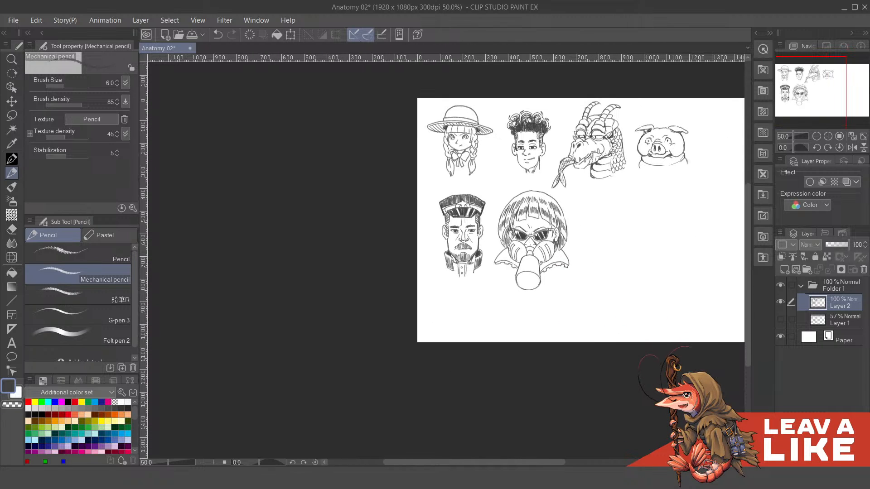
scroll(495, 209, up, 3)
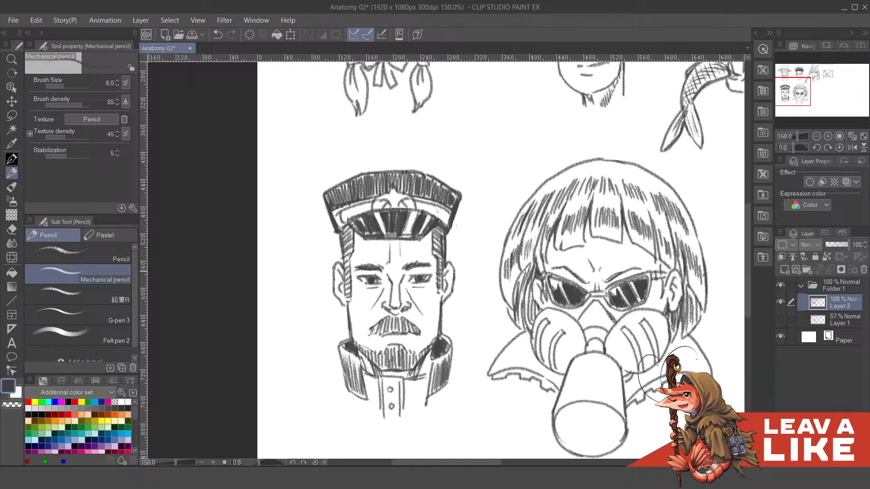
drag(524, 271, 518, 308)
drag(526, 264, 530, 312)
drag(525, 269, 528, 327)
drag(530, 288, 534, 321)
drag(531, 300, 537, 317)
drag(536, 307, 538, 314)
drag(530, 279, 533, 298)
drag(534, 307, 540, 313)
- Darken the inner hair on the right side behind the ear down to the lower tips
drag(668, 298, 617, 298)
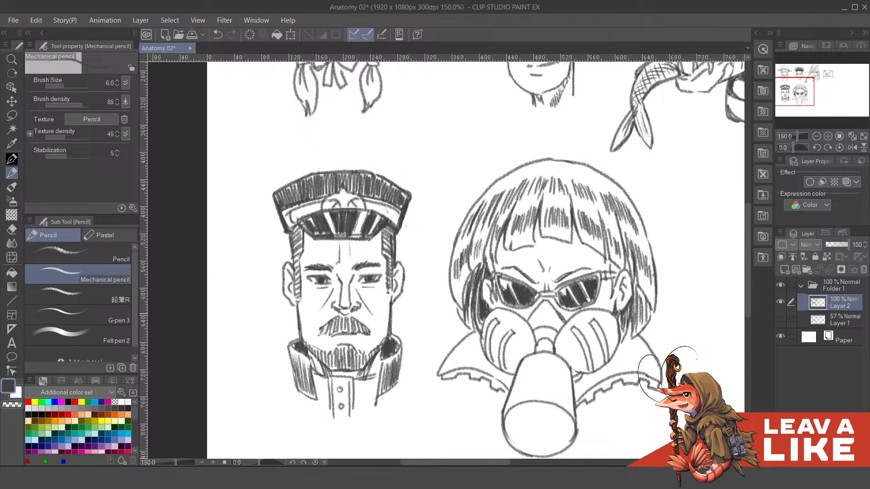
drag(629, 300, 625, 317)
drag(630, 297, 628, 312)
mouse_move(624, 254)
mouse_down()
mouse_move(634, 298)
mouse_move(635, 291)
mouse_move(650, 312)
mouse_move(634, 318)
mouse_move(651, 324)
mouse_up()
drag(643, 314, 641, 327)
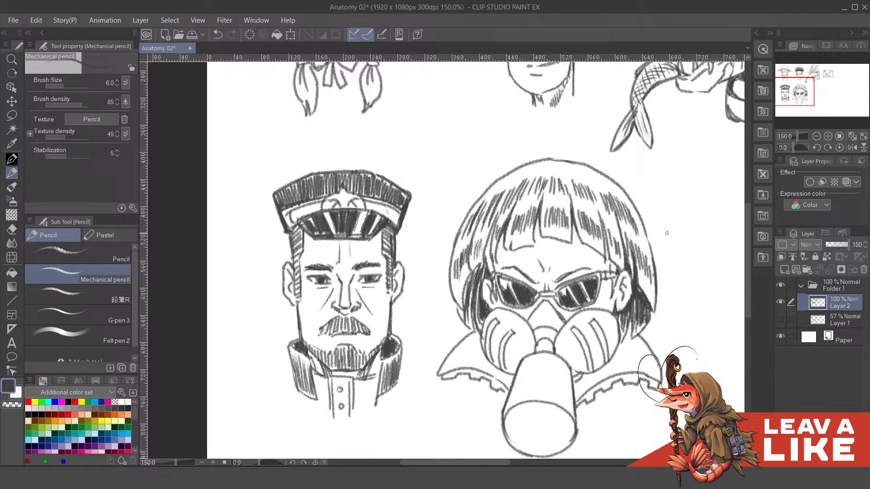
- Touch up the strands on the left part of the bob, redoing the misplaced stroke
scroll(666, 233, down, 5)
scroll(669, 237, up, 4)
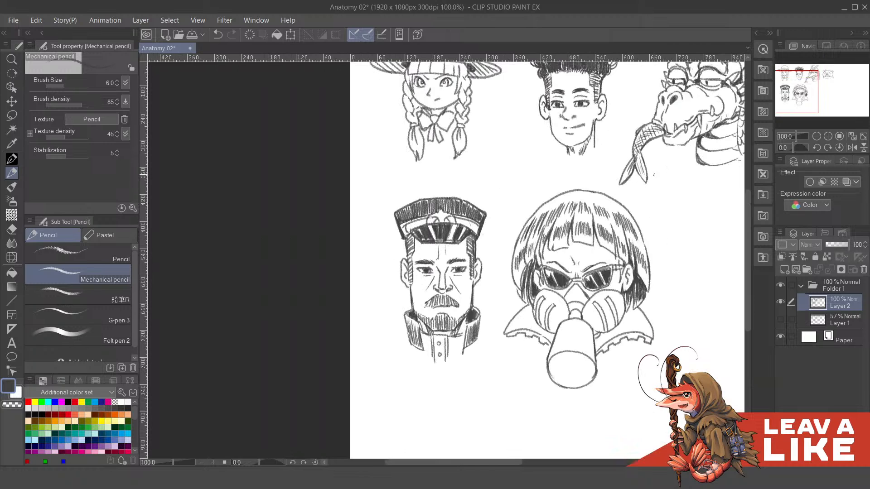
scroll(621, 230, down, 3)
scroll(603, 247, up, 5)
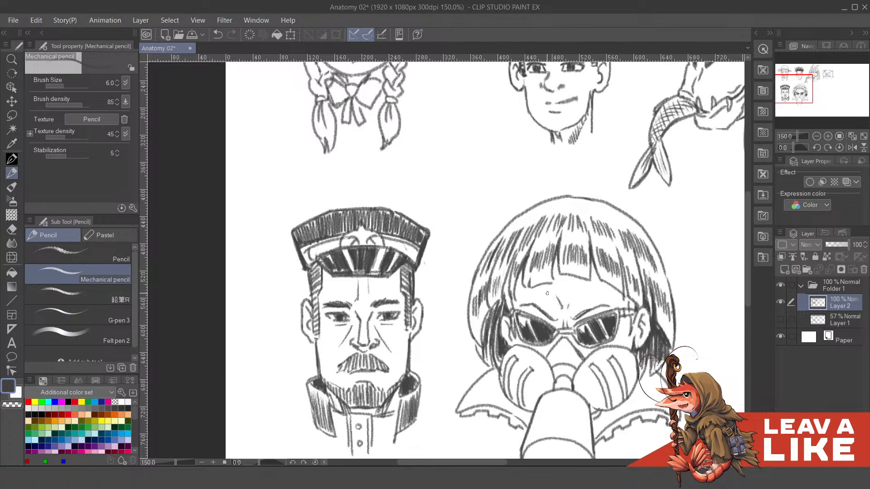
drag(576, 291, 582, 304)
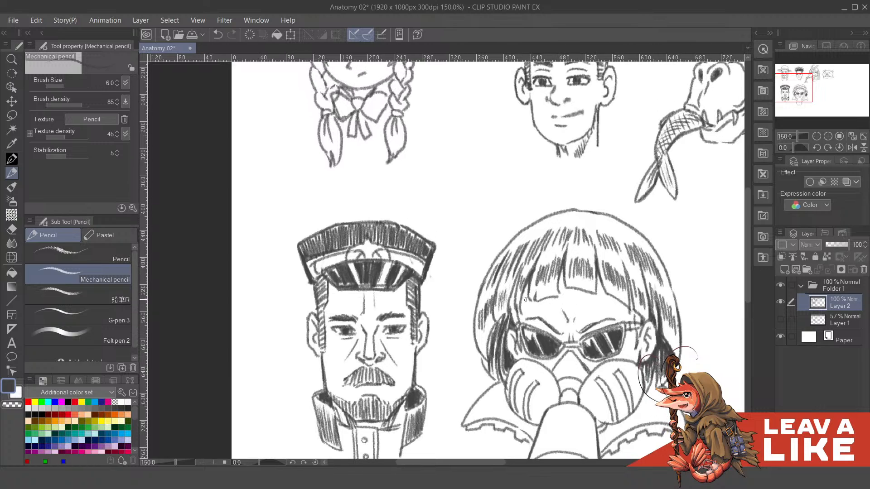
drag(608, 247, 580, 212)
mouse_move(490, 263)
mouse_down()
mouse_move(498, 268)
mouse_move(491, 273)
mouse_up()
key(ctrl+z)
drag(499, 262, 493, 269)
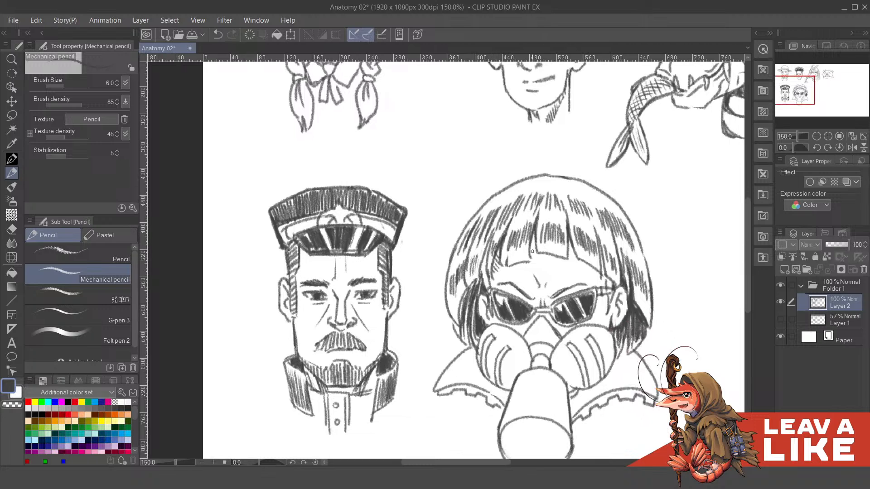
drag(570, 255, 547, 220)
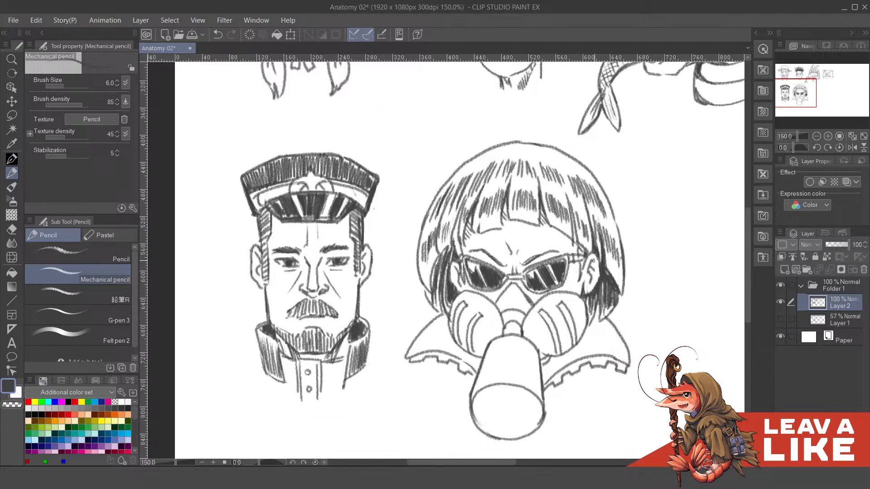
- Check the drawing mirrored and deepen the dark shading of the lower hair on both sides of the mask
scroll(656, 282, down, 3)
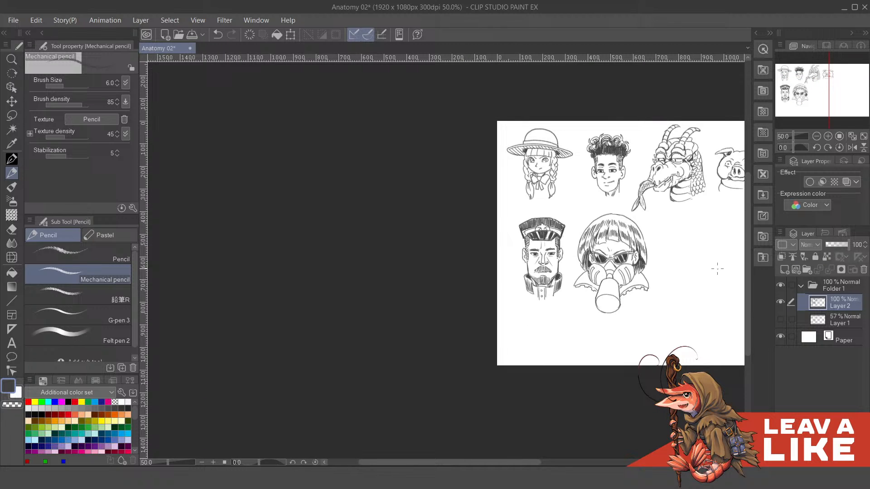
key(h)
key(h)
scroll(617, 246, up, 2)
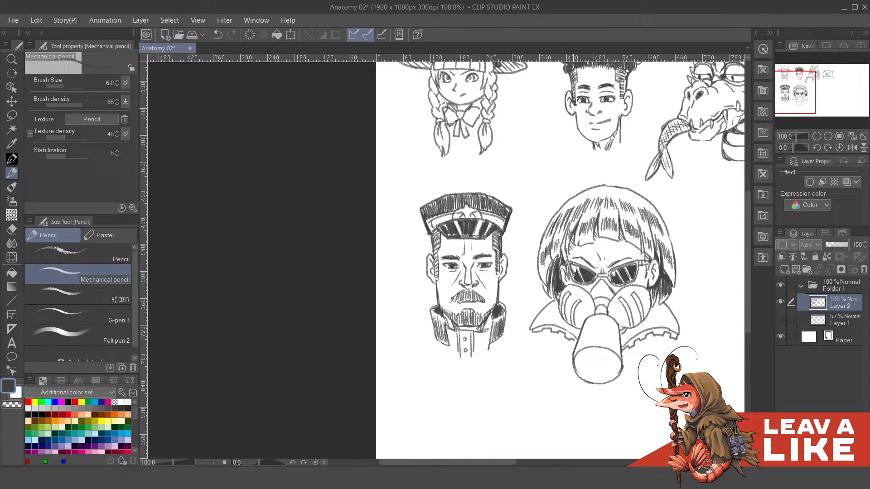
drag(617, 256, 619, 271)
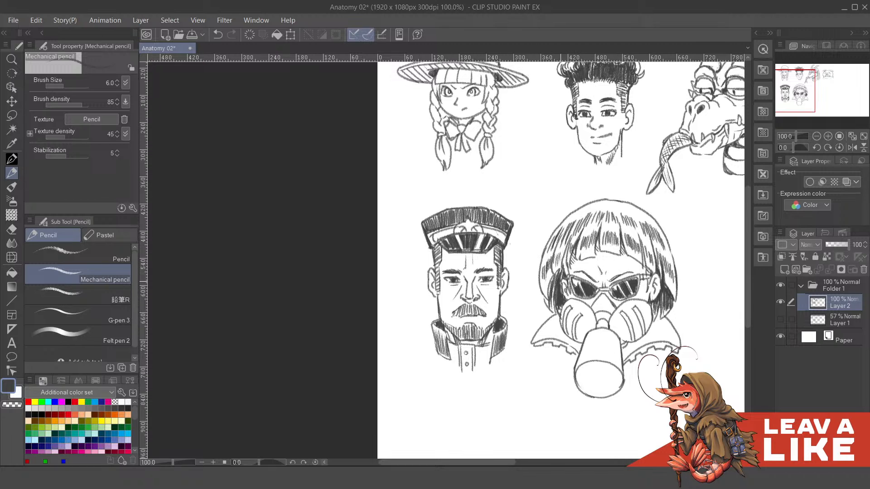
drag(557, 275, 551, 301)
drag(553, 284, 550, 313)
mouse_move(664, 292)
mouse_down()
mouse_move(652, 318)
mouse_move(668, 315)
mouse_up()
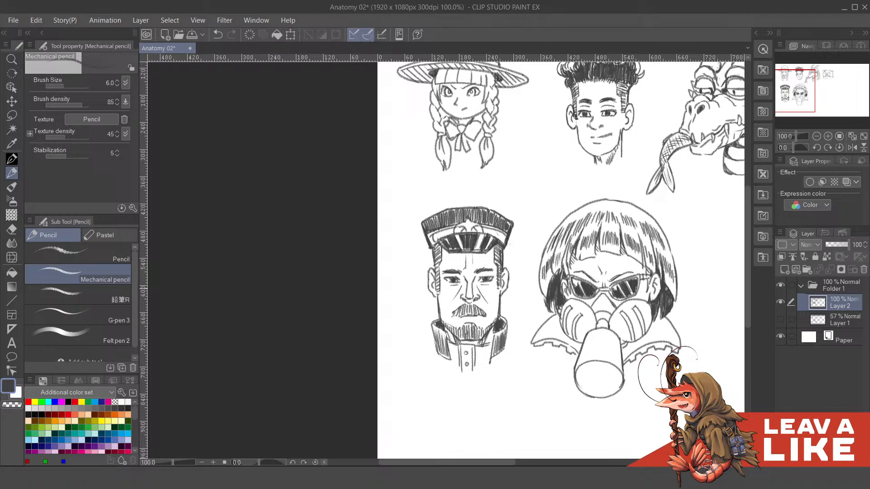
- Fill in the shadow of the lower left hair and try a small erasure at its edge
scroll(670, 284, down, 1)
scroll(653, 259, up, 1)
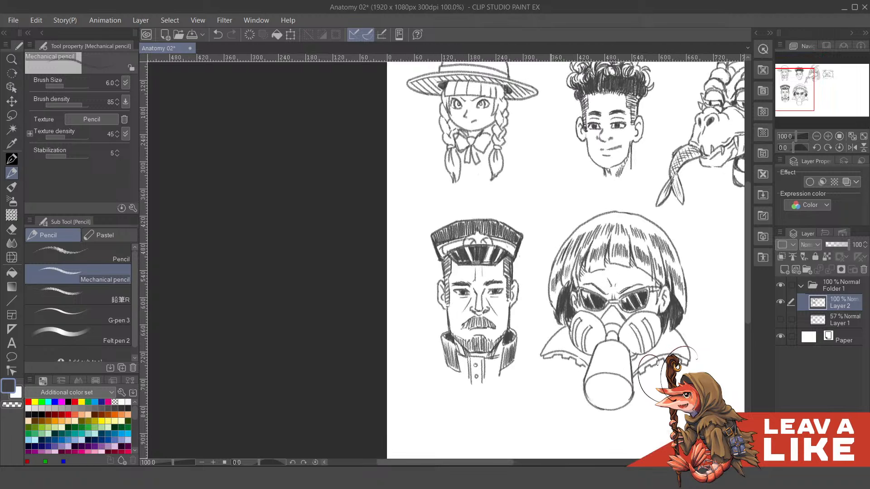
drag(551, 303, 561, 324)
drag(572, 267, 575, 278)
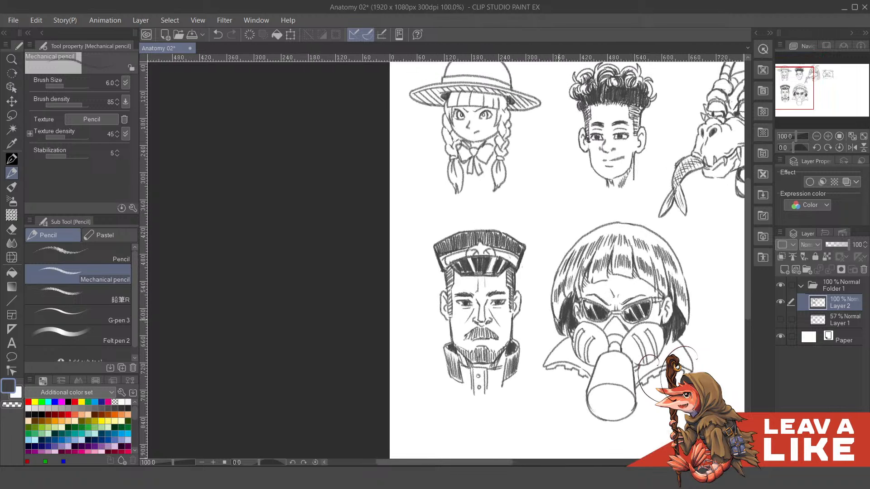
key(c)
mouse_move(557, 319)
mouse_down()
mouse_move(561, 336)
mouse_move(557, 322)
mouse_up()
key(c)
key(ctrl+z)
- Draw a stepped panel line across the upper body of the mask's canister
scroll(674, 237, down, 2)
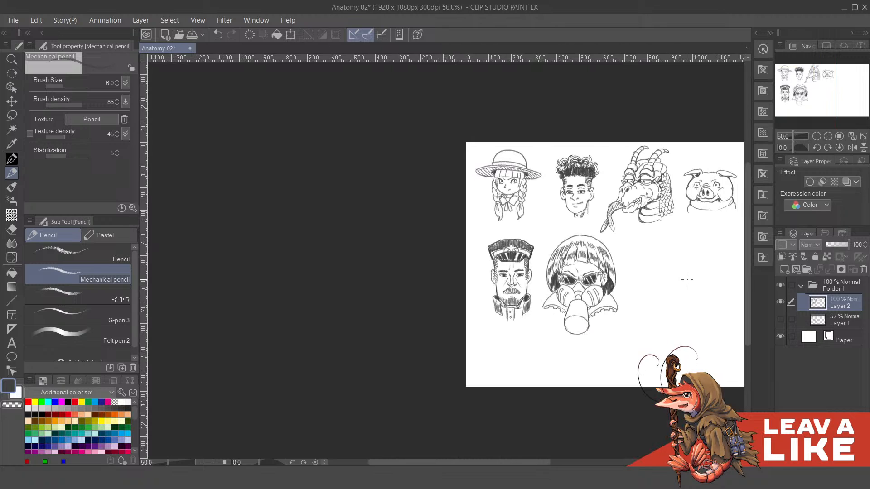
scroll(624, 293, up, 2)
drag(537, 336, 555, 340)
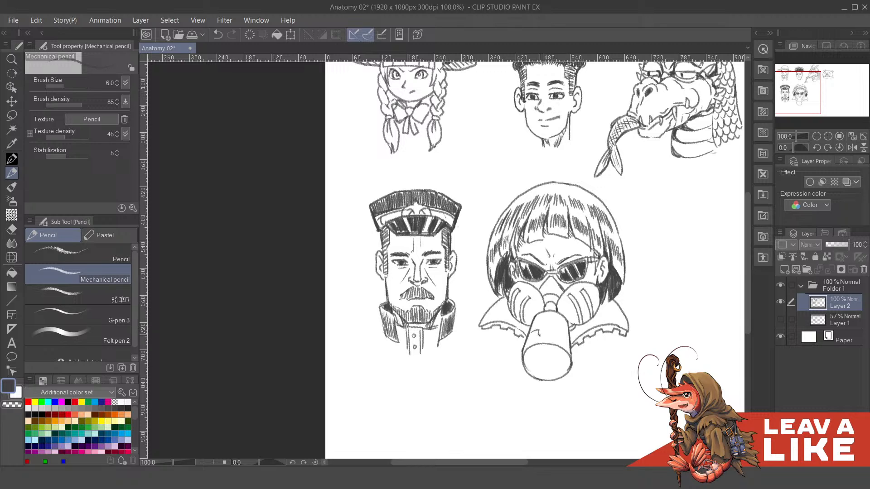
drag(539, 335, 558, 335)
scroll(549, 350, down, 1)
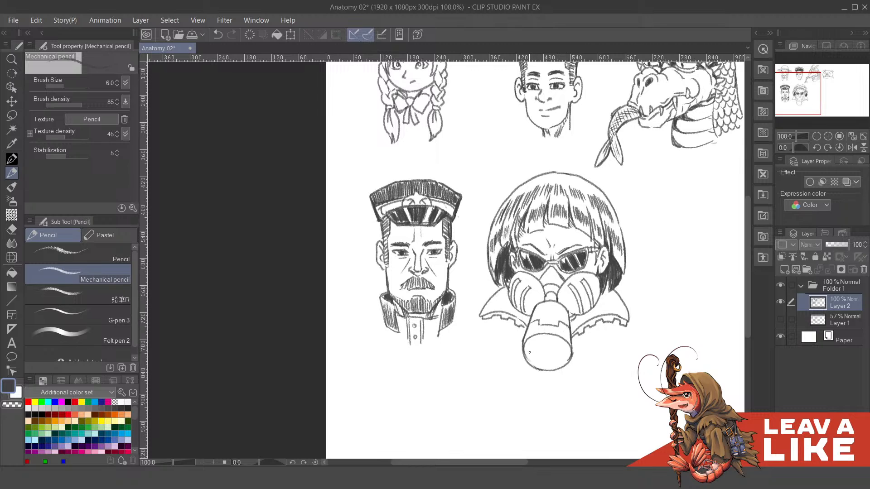
- Draw a curved rim band and angular segment lines on the canister's round front face, redoing misplaced strokes
drag(529, 355, 535, 362)
key(ctrl+z)
mouse_move(561, 355)
mouse_down()
mouse_move(569, 358)
mouse_move(544, 344)
mouse_move(541, 356)
mouse_up()
key(ctrl+z)
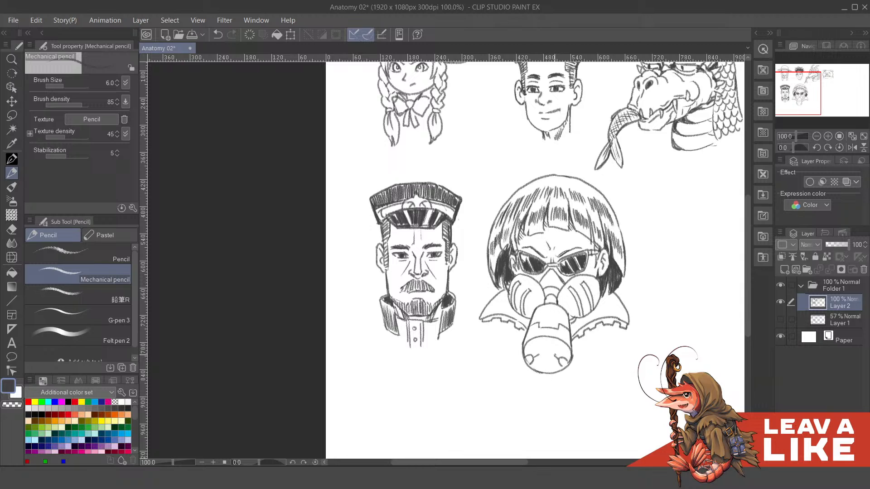
key(ctrl+z)
mouse_move(542, 361)
mouse_down()
mouse_move(553, 356)
mouse_move(545, 364)
mouse_up()
key(ctrl+z)
mouse_move(618, 317)
mouse_down()
mouse_move(619, 330)
mouse_move(625, 317)
mouse_up()
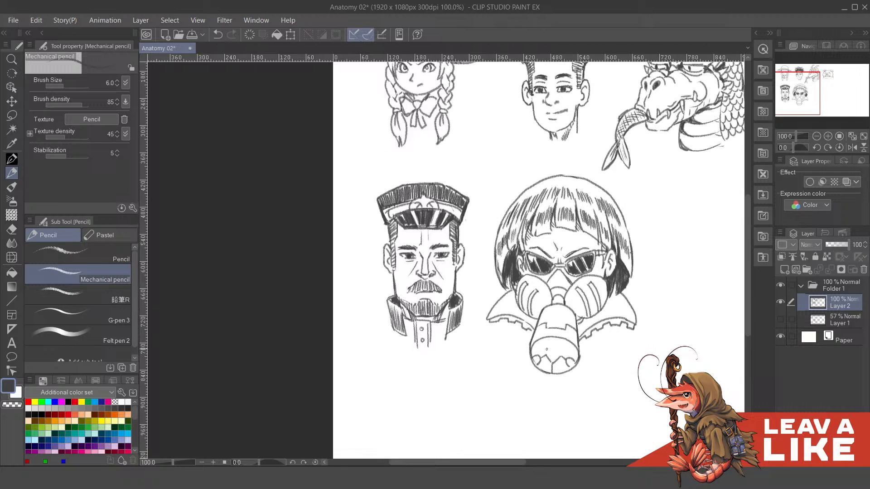
mouse_move(531, 355)
mouse_down()
mouse_move(553, 341)
mouse_move(543, 342)
mouse_move(566, 345)
mouse_move(577, 361)
mouse_move(561, 356)
mouse_move(552, 367)
mouse_move(574, 348)
mouse_move(560, 352)
mouse_up()
key(ctrl+z)
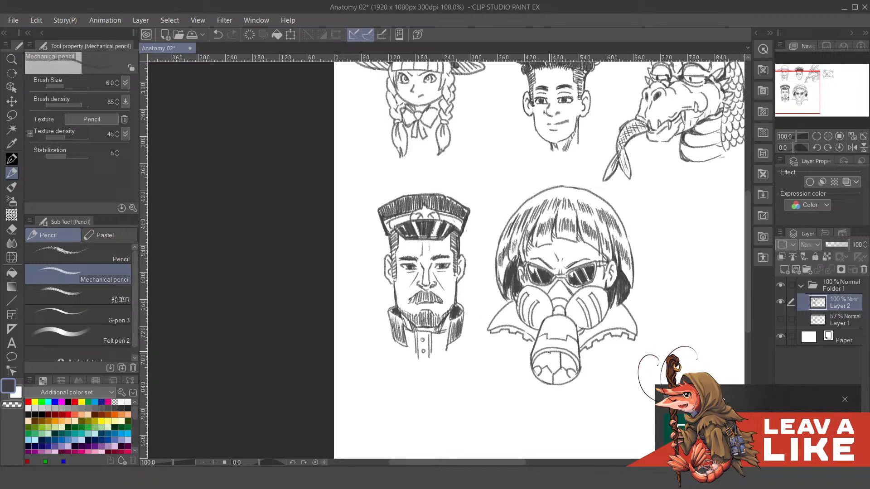
- Shade the curved slots on both side filters of the gas mask dark
scroll(658, 256, down, 3)
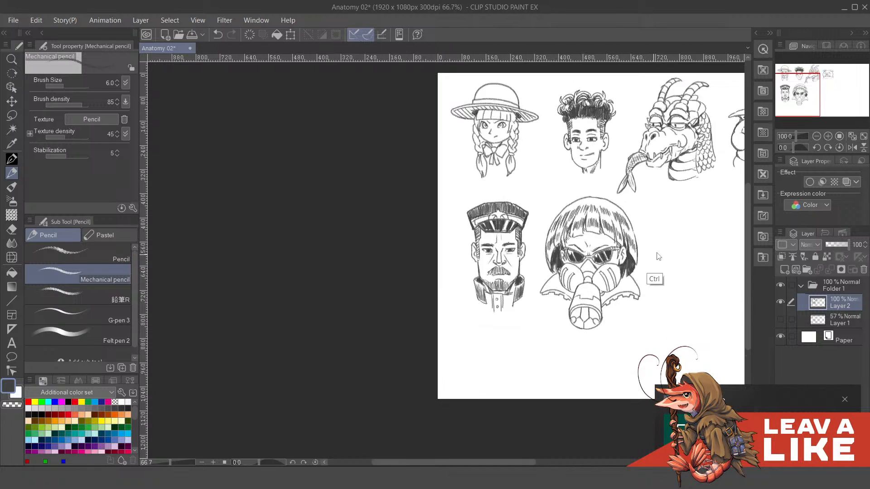
scroll(658, 256, down, 1)
scroll(654, 272, up, 3)
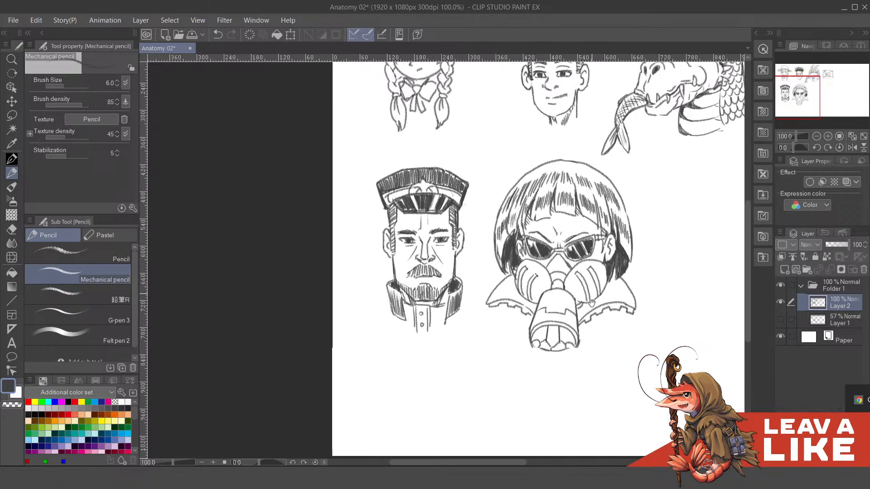
scroll(591, 302, up, 1)
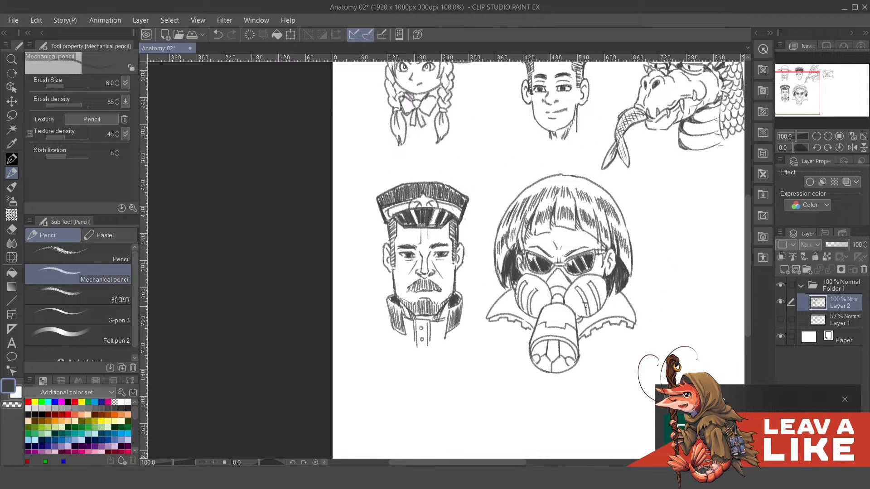
drag(586, 306, 584, 311)
drag(597, 298, 598, 311)
mouse_move(524, 293)
mouse_down()
mouse_move(522, 317)
mouse_move(531, 321)
mouse_up()
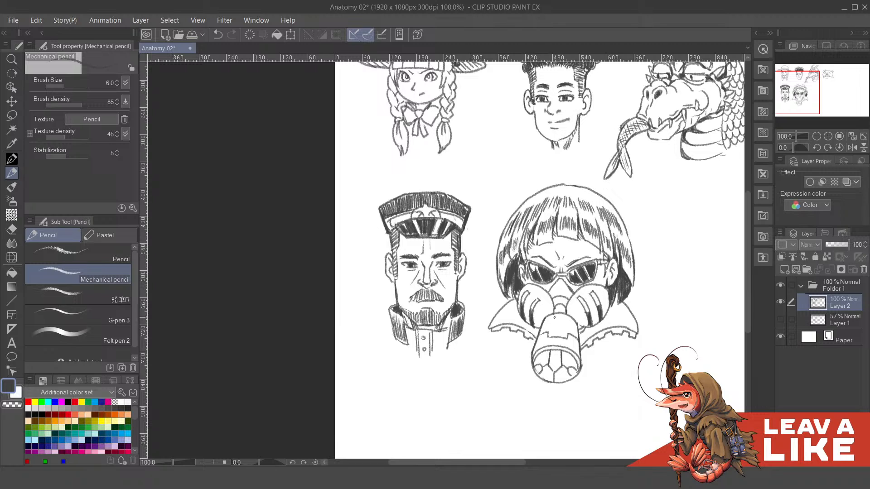
drag(641, 281, 637, 294)
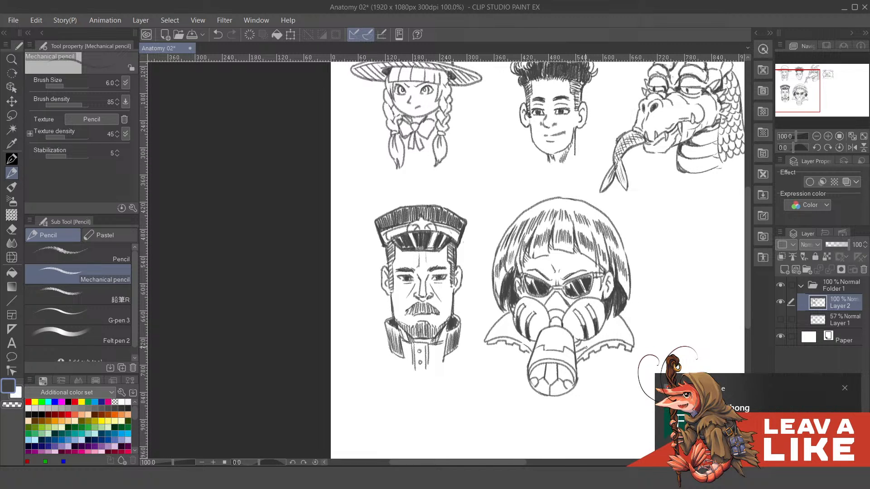
drag(600, 326, 602, 334)
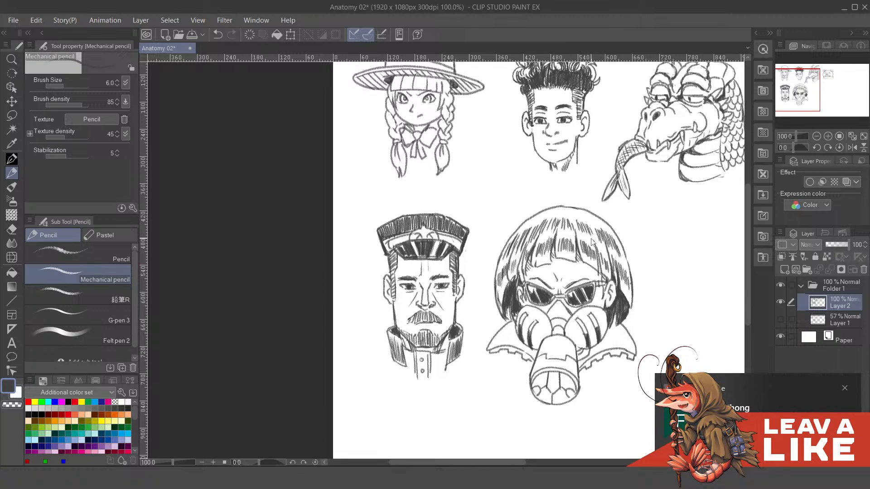
- Save the Anatomy 02 drawing
key(ctrl+s)
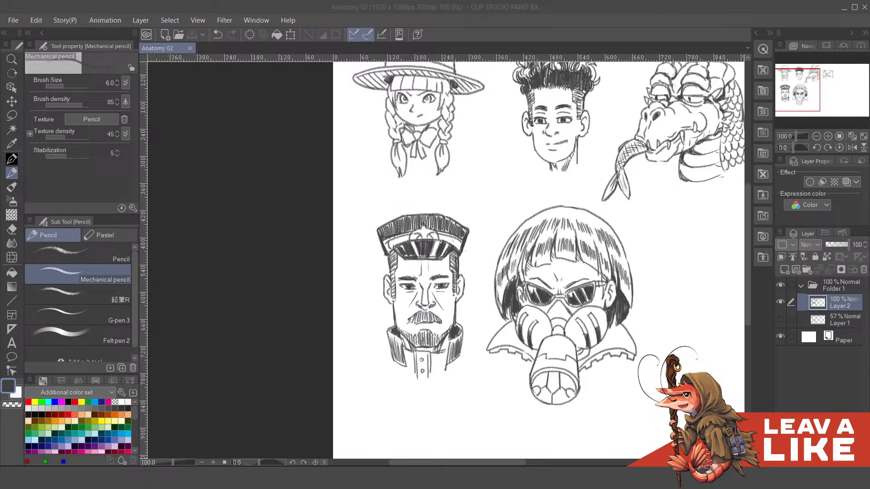
click(577, 209)
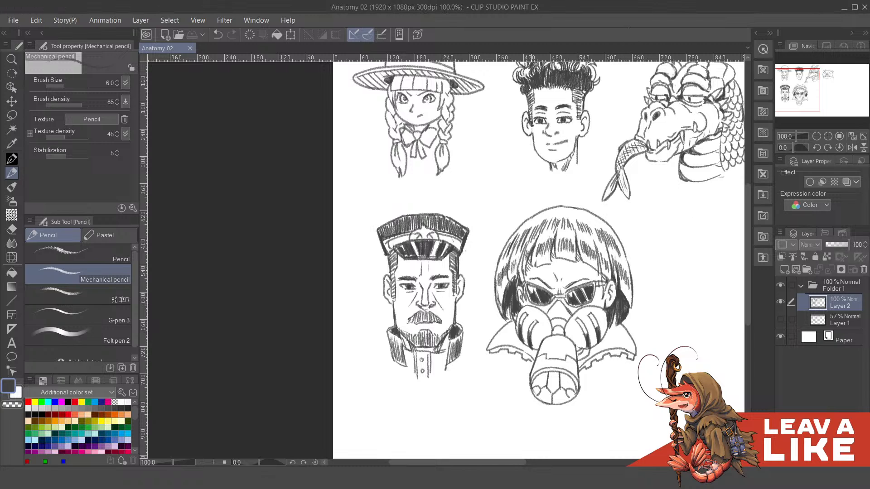
- Compare the construction forms on Layer 1 with the finished heads by toggling both layers' visibility, leaving only the finished Layer 2 shown
scroll(521, 233, down, 3)
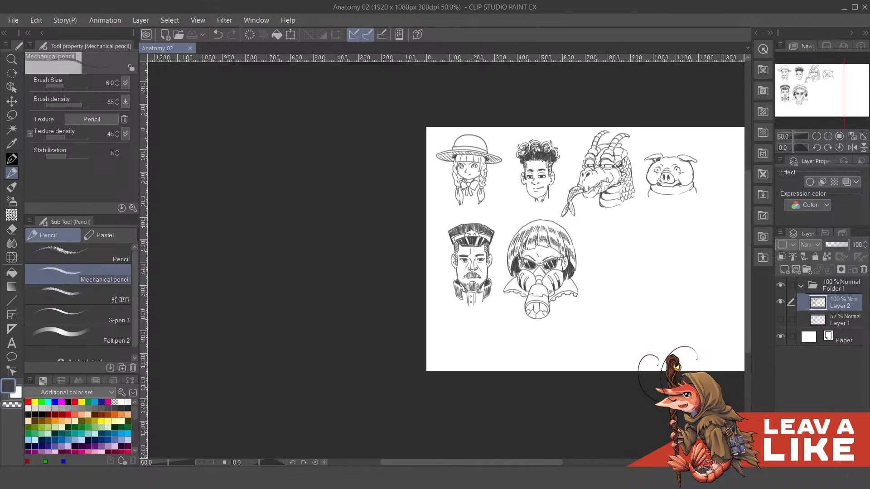
click(781, 319)
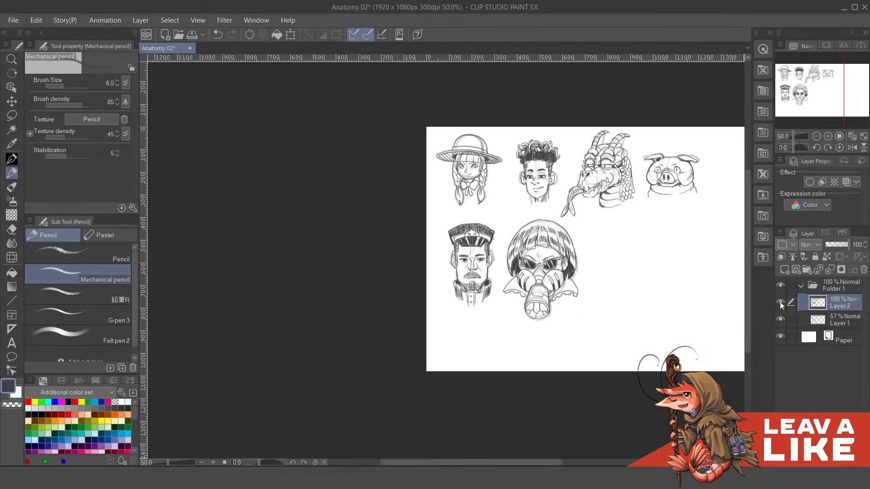
click(779, 302)
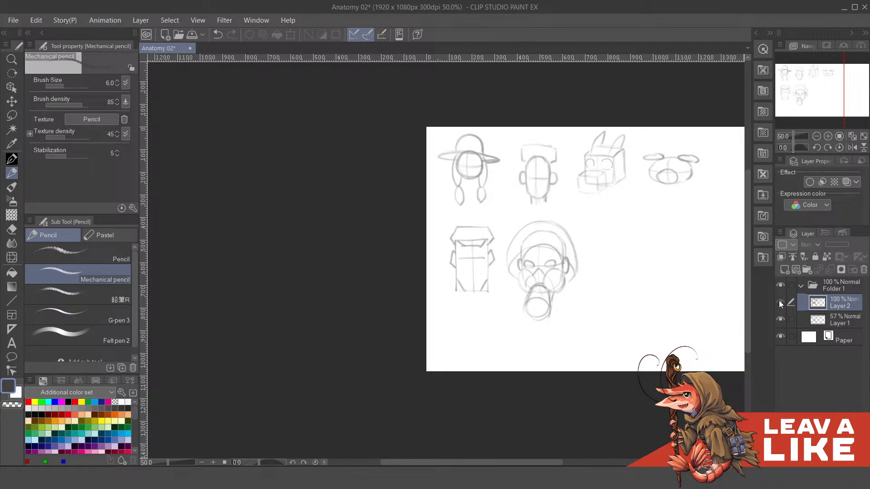
click(778, 300)
click(781, 320)
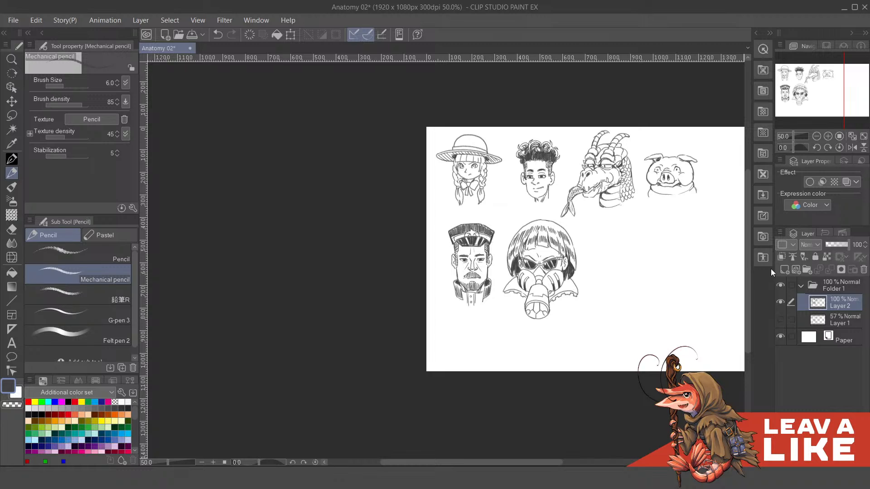
- Shade the neck area beneath the mask's right filter and hatch a shadow on the right collar under the hair
drag(672, 303, 599, 333)
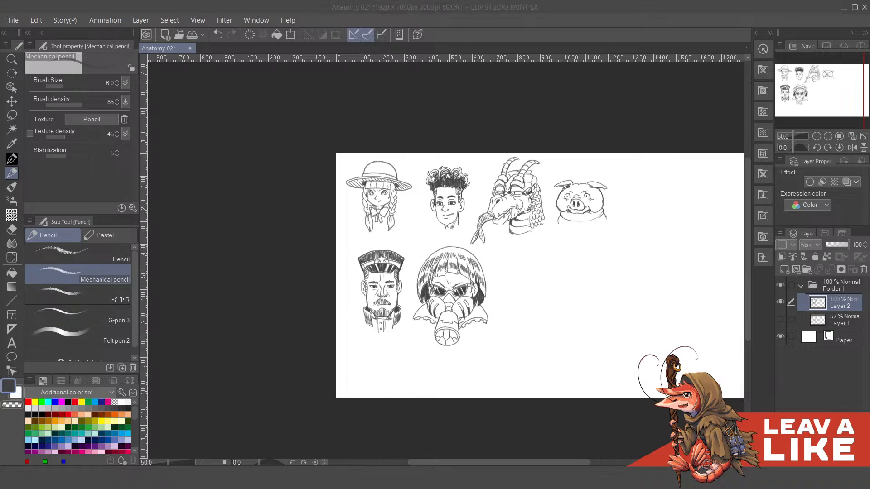
click(676, 34)
drag(658, 323, 658, 307)
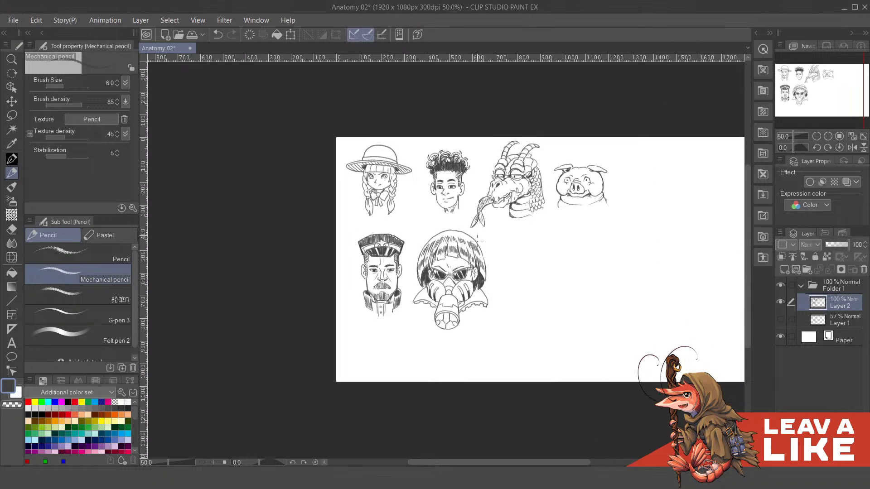
scroll(446, 310, up, 4)
drag(576, 311, 606, 341)
mouse_move(519, 322)
mouse_down()
mouse_move(530, 313)
mouse_move(520, 322)
mouse_up()
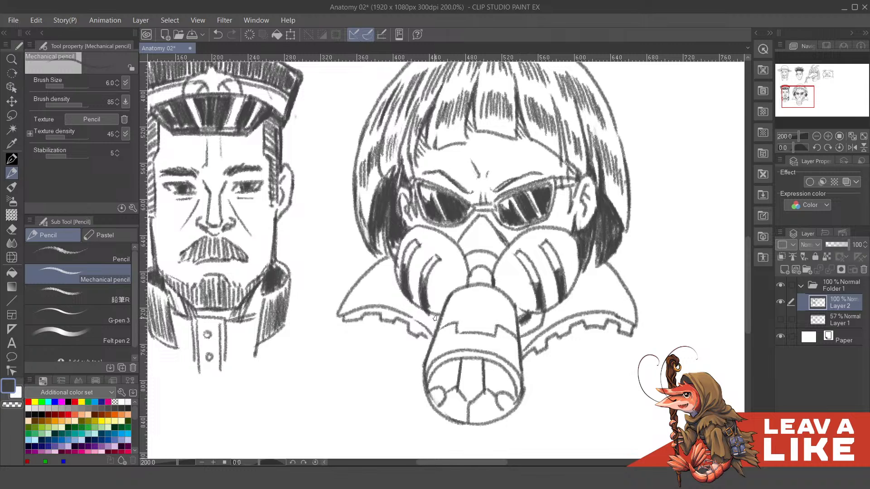
drag(600, 282, 596, 293)
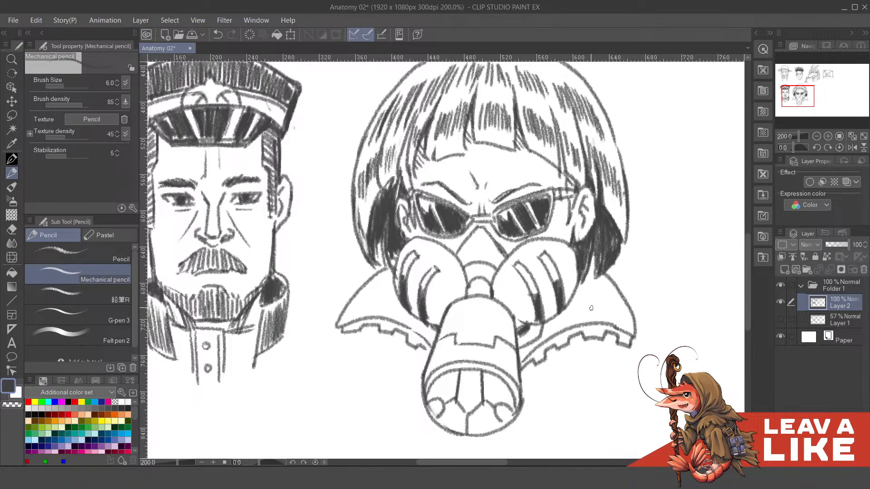
mouse_move(552, 325)
mouse_down()
mouse_move(591, 304)
mouse_move(584, 286)
mouse_up()
drag(554, 325, 571, 313)
drag(520, 285, 588, 316)
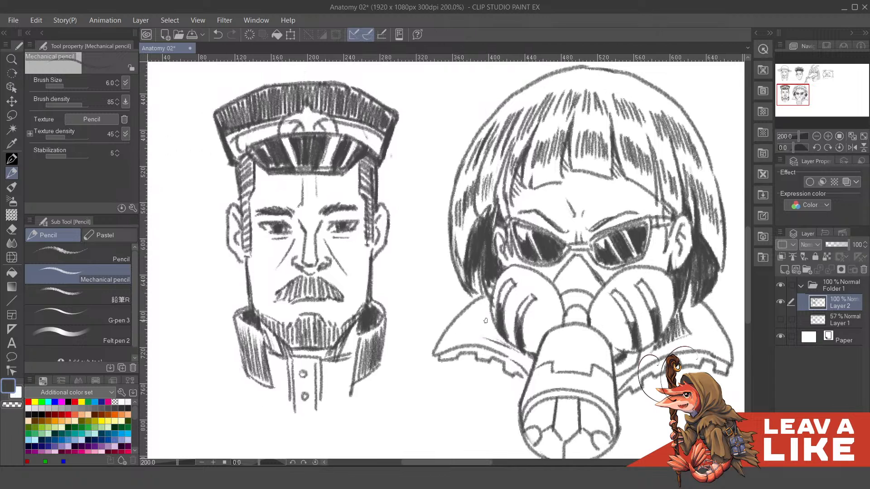
- Hatch a shadow on the left collar beside the mask, undoing misplaced strokes
drag(485, 317, 494, 342)
mouse_move(492, 322)
mouse_down()
mouse_move(463, 255)
mouse_move(487, 327)
mouse_move(474, 326)
mouse_move(475, 338)
mouse_move(484, 312)
mouse_move(493, 342)
mouse_move(510, 346)
mouse_move(534, 376)
mouse_up()
key(ctrl+z)
key(ctrl+z)
key(ctrl+z)
- Hatch a shadow across the gas-mask character's forehead beneath the fringe
scroll(558, 303, down, 3)
drag(616, 307, 686, 270)
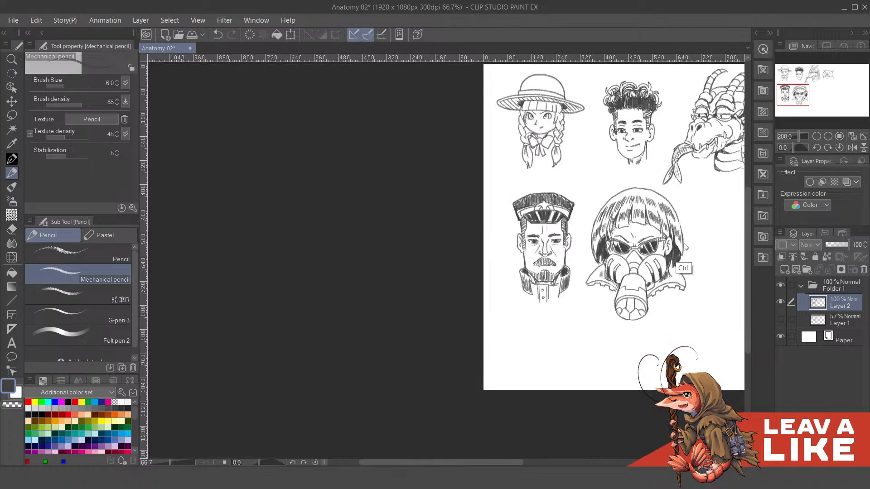
scroll(685, 267, down, 1)
drag(679, 341, 579, 356)
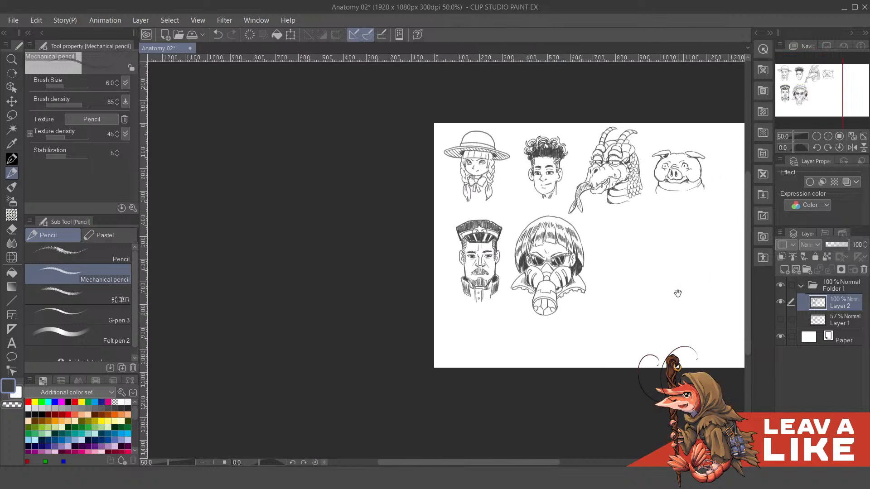
scroll(671, 308, up, 1)
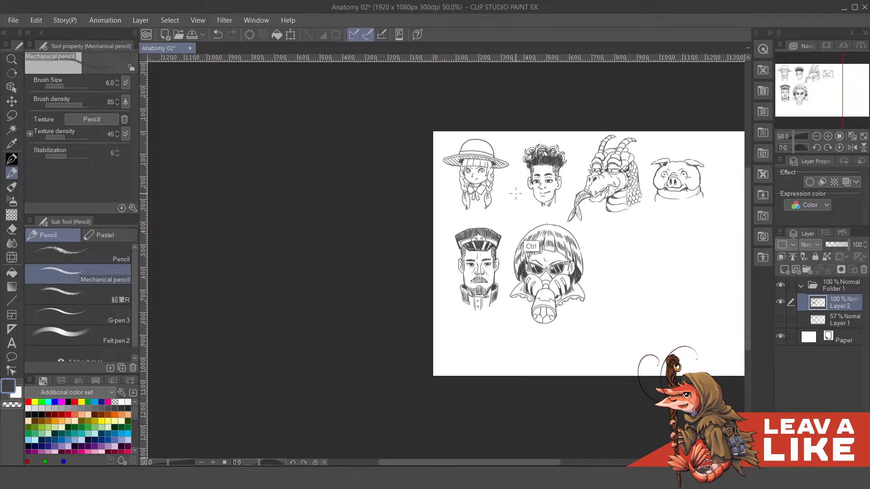
scroll(532, 223, up, 3)
drag(542, 327, 506, 317)
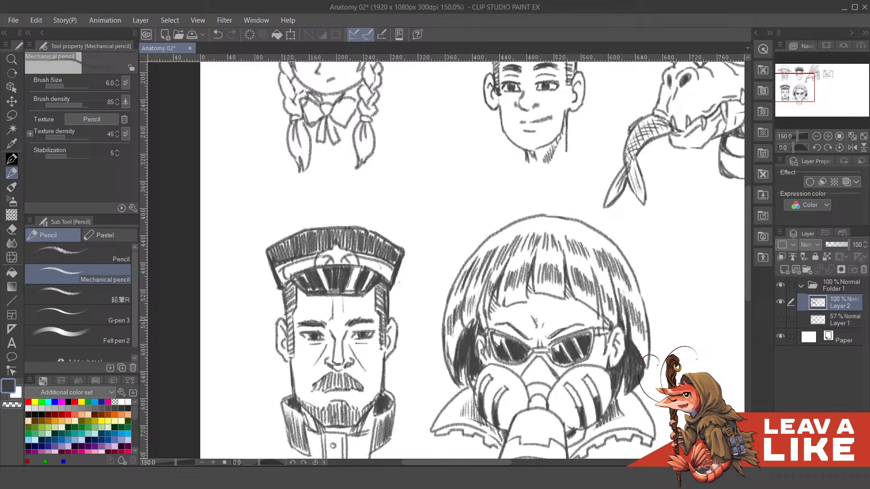
mouse_move(531, 314)
mouse_down()
mouse_move(542, 325)
mouse_move(563, 299)
mouse_up()
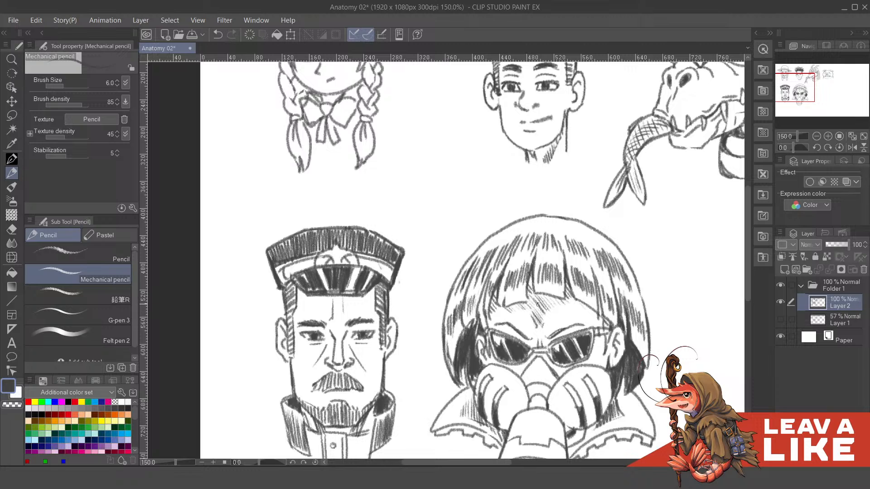
drag(534, 294, 531, 275)
mouse_move(588, 301)
mouse_down()
mouse_move(568, 296)
mouse_move(578, 304)
mouse_up()
drag(575, 298, 585, 303)
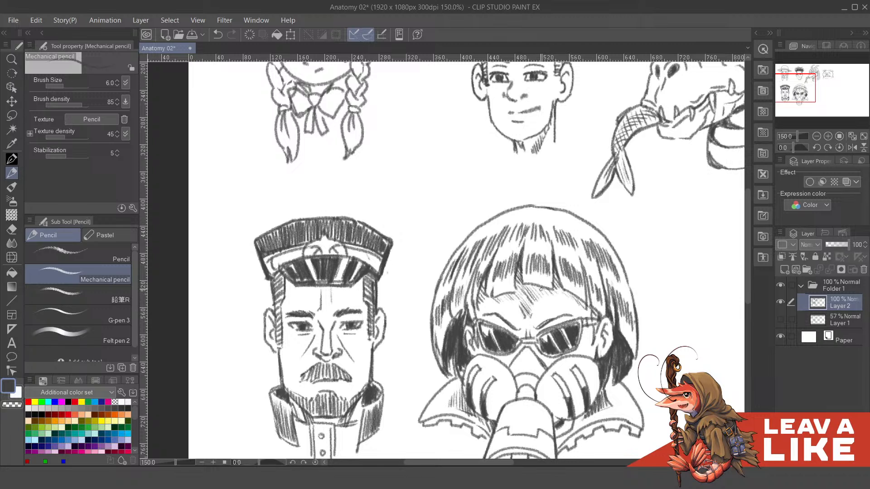
- Add small shading strokes around the glasses, at the right temple and on the bridge of the nose
key(ctrl+minus)
key(ctrl+minus)
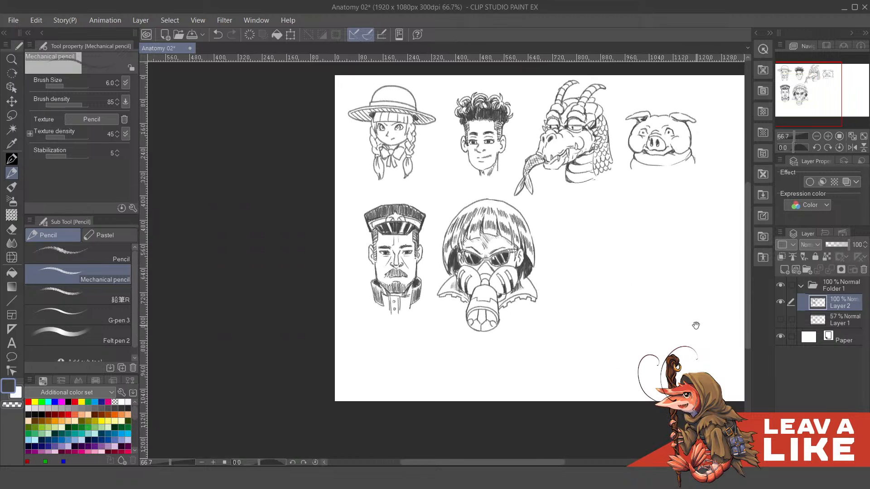
key(ctrl+plus)
key(ctrl+plus)
key(ctrl+plus)
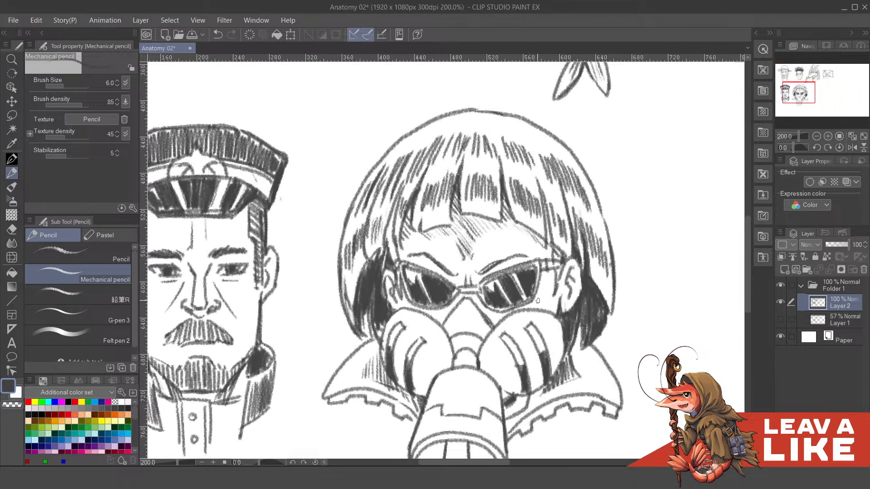
drag(543, 271, 561, 269)
drag(511, 284, 529, 289)
mouse_move(474, 303)
mouse_down()
mouse_move(501, 297)
mouse_move(467, 308)
mouse_up()
drag(487, 277, 497, 285)
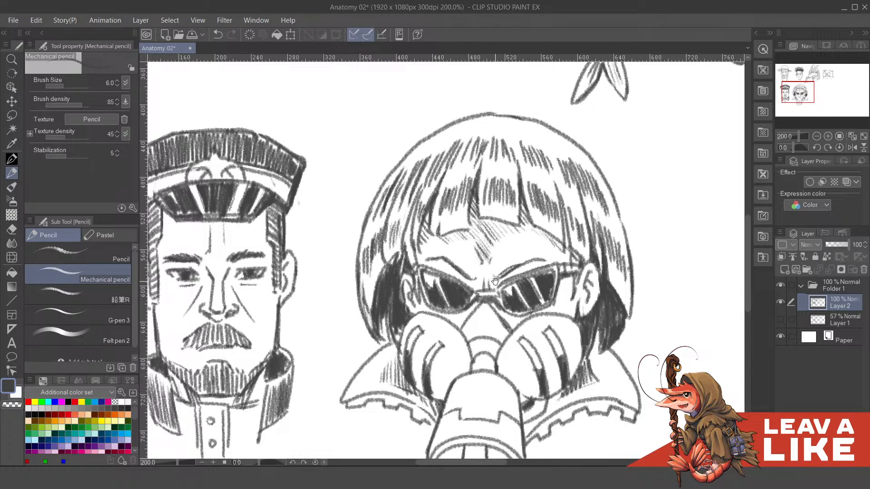
drag(421, 290, 474, 297)
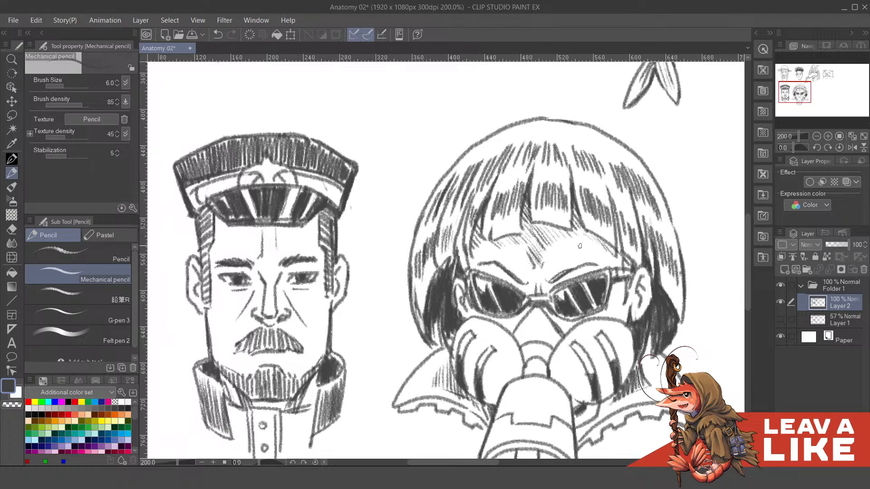
drag(610, 238, 597, 218)
- Show the construction sketch on Layer 1 and make it the active layer
scroll(597, 218, down, 4)
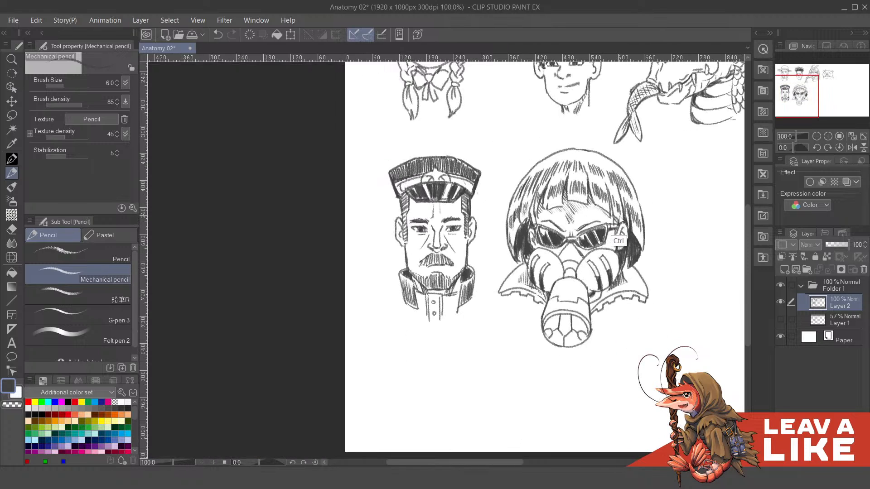
drag(677, 300, 470, 305)
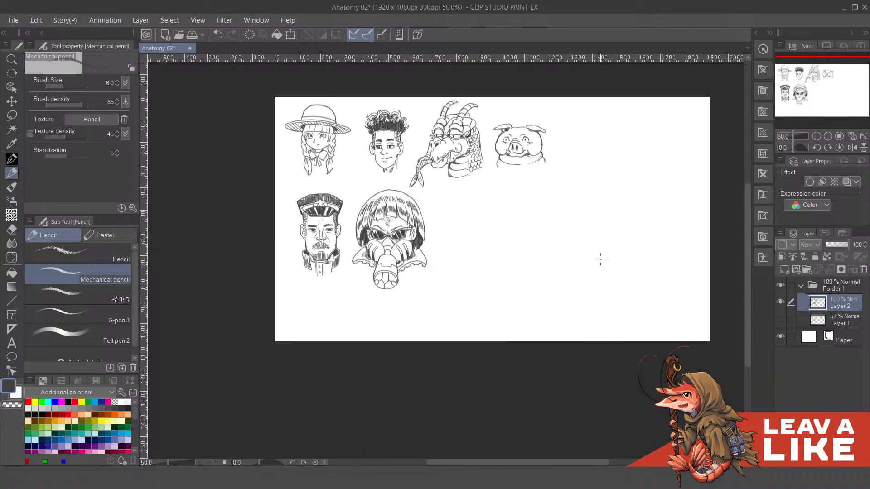
drag(602, 209, 600, 243)
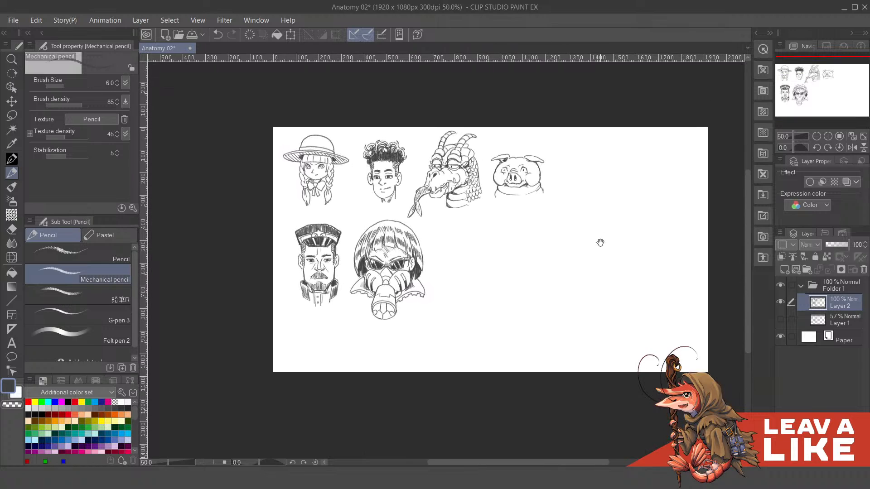
click(779, 320)
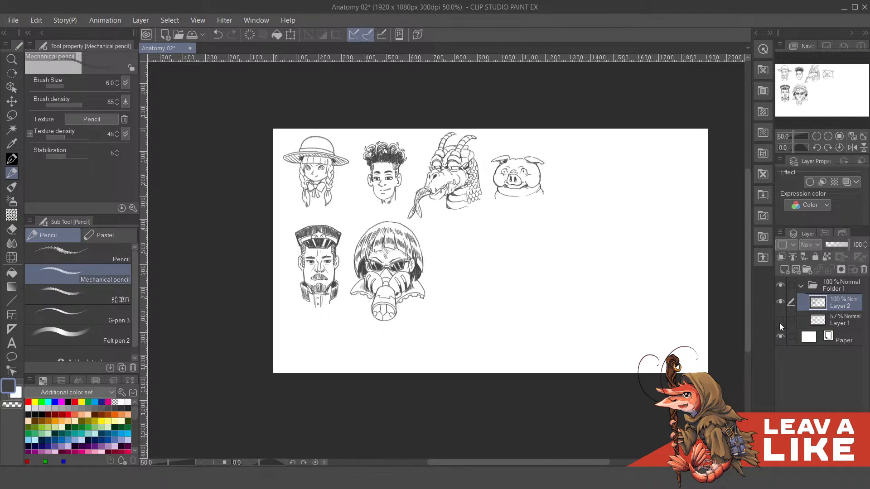
drag(606, 254, 608, 242)
click(833, 321)
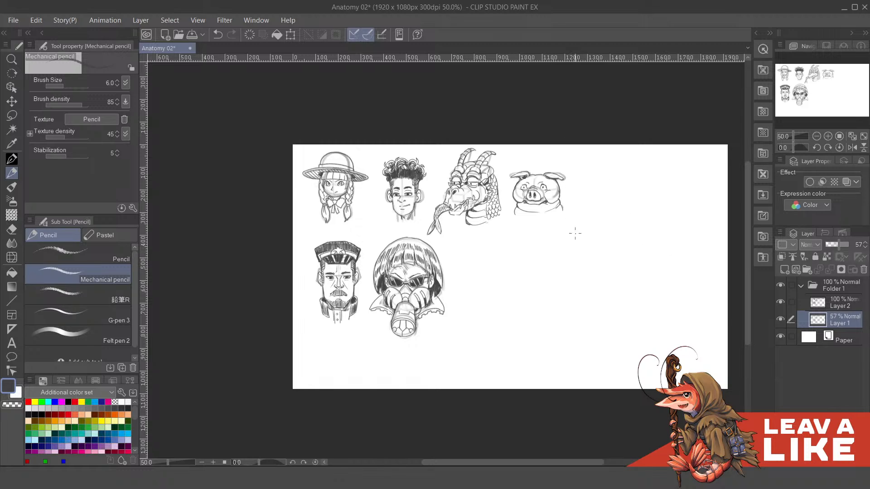
- Try the layer color effect on the Layer 1 construction sketch and switch it back off
scroll(503, 305, up, 4)
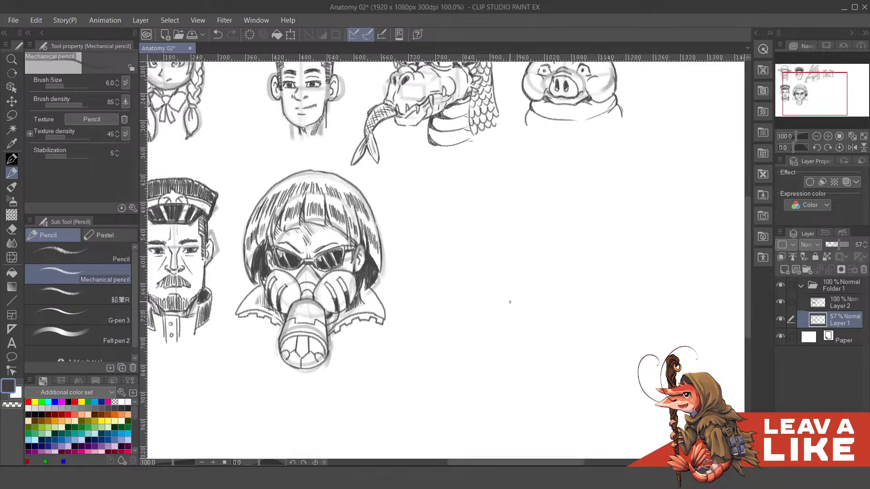
drag(612, 351, 598, 340)
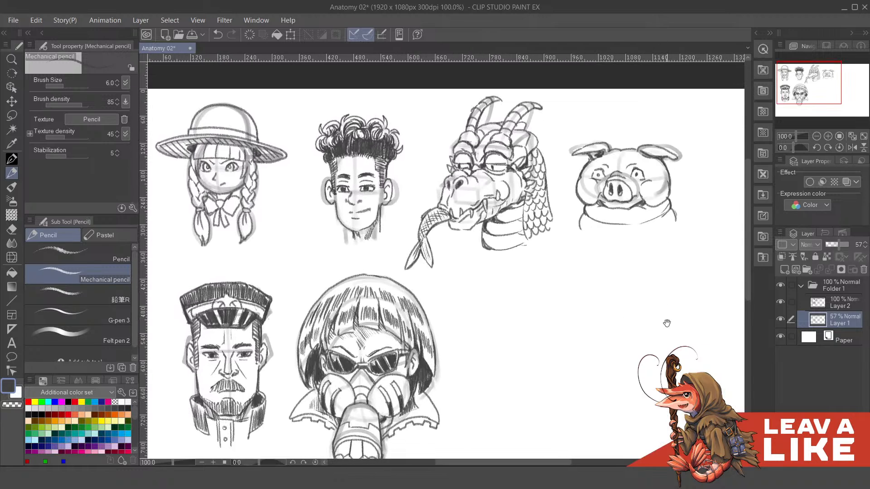
drag(666, 322, 675, 285)
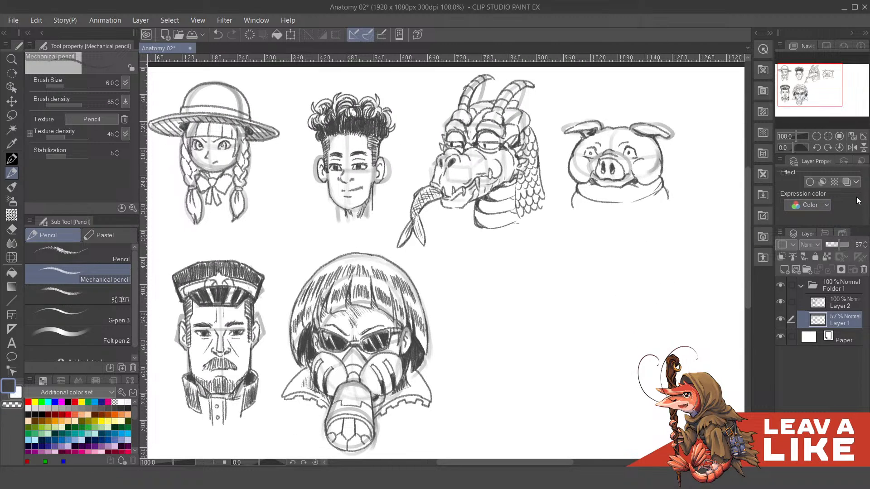
click(846, 181)
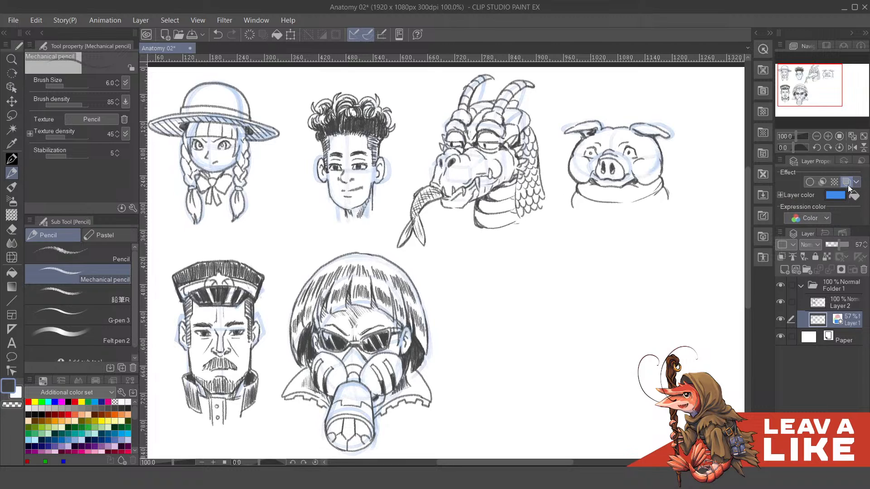
click(846, 182)
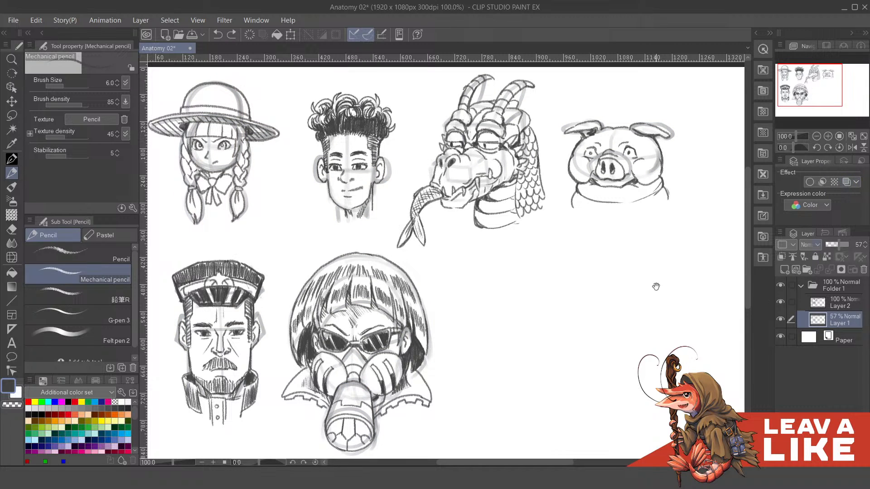
- Switch to the Felt pen 2 brush for sketching in the empty space beside the gas-mask head
drag(656, 286, 637, 253)
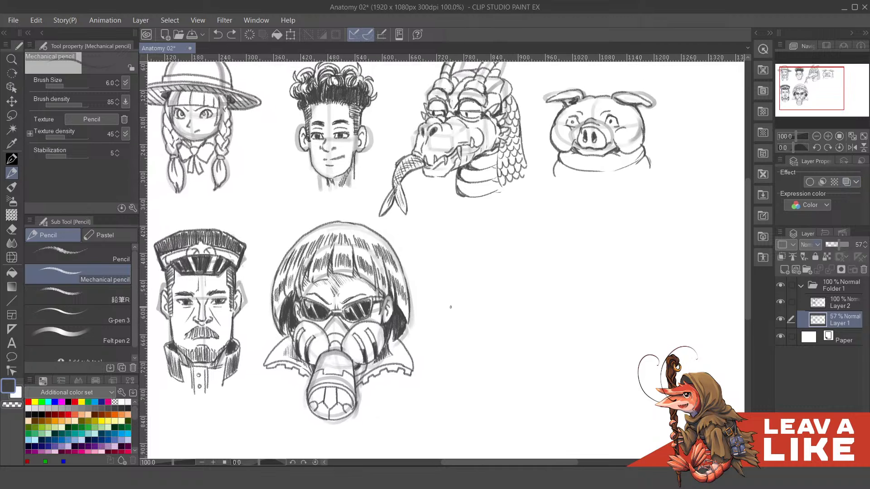
click(94, 334)
drag(610, 249, 614, 262)
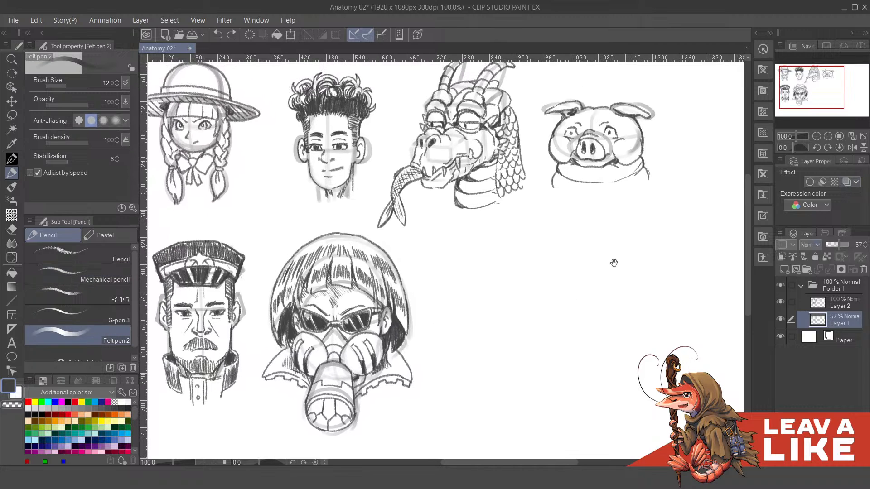
drag(578, 305, 577, 274)
- Try a rounded head arc in the empty space to the right of the gas-mask character and undo it
scroll(503, 278, up, 2)
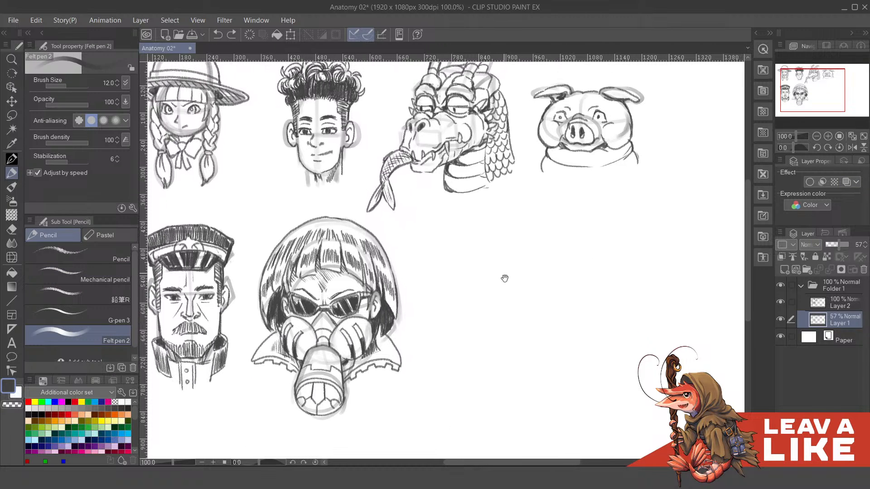
mouse_move(466, 314)
mouse_down()
mouse_move(550, 268)
mouse_move(560, 287)
mouse_up()
scroll(560, 286, down, 2)
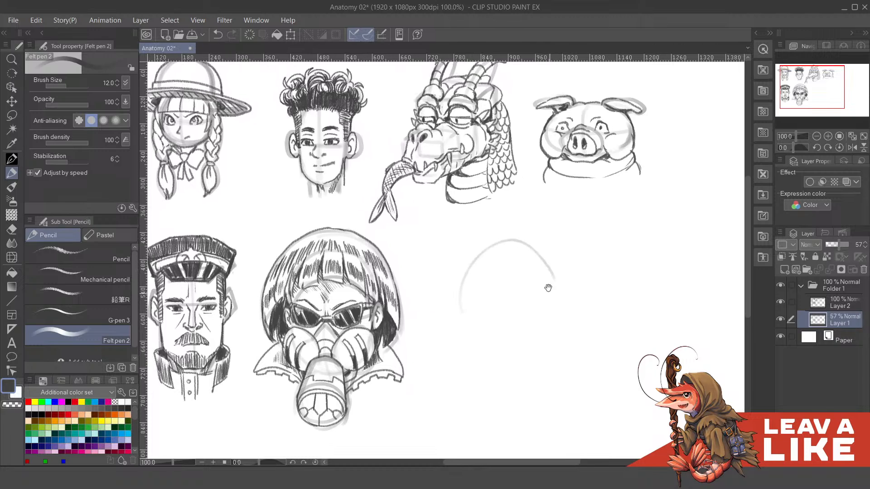
key(ctrl+z)
scroll(507, 249, up, 1)
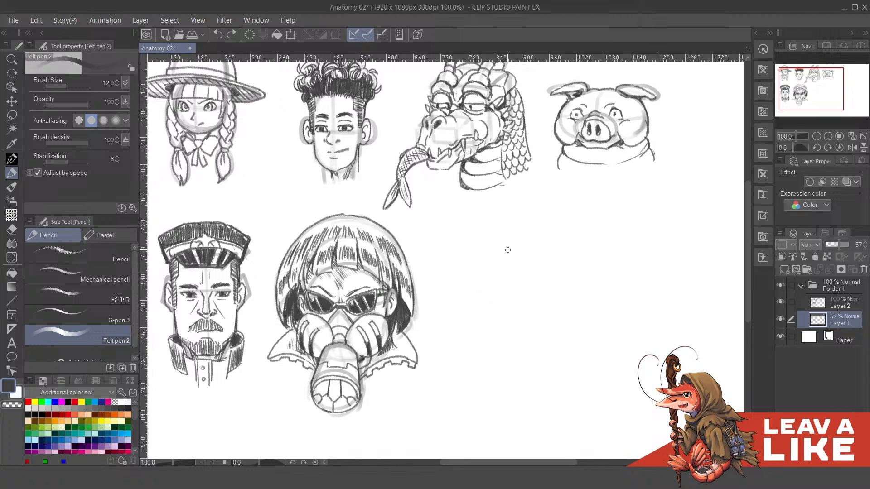
drag(481, 286, 560, 264)
key(ctrl+z)
drag(481, 285, 562, 262)
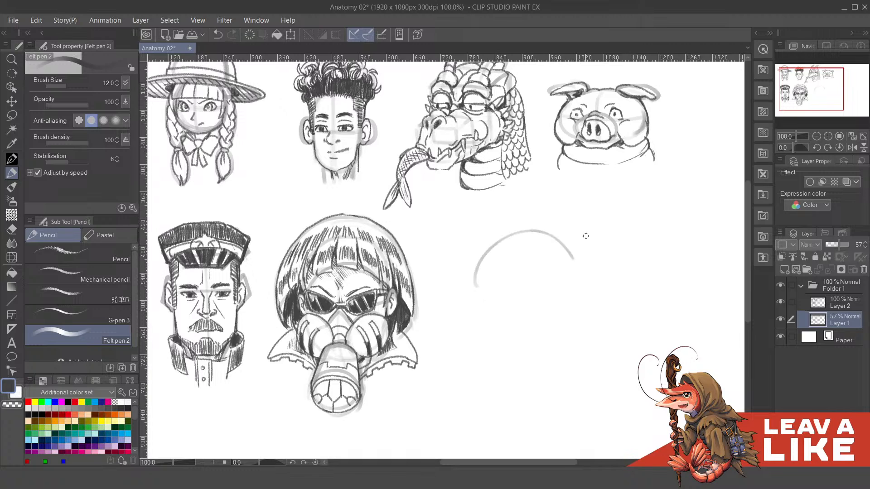
key(ctrl+z)
- Set Layer 1's opacity to 100 and sketch a small upper head arc in the empty space beside the gas-mask character
click(847, 240)
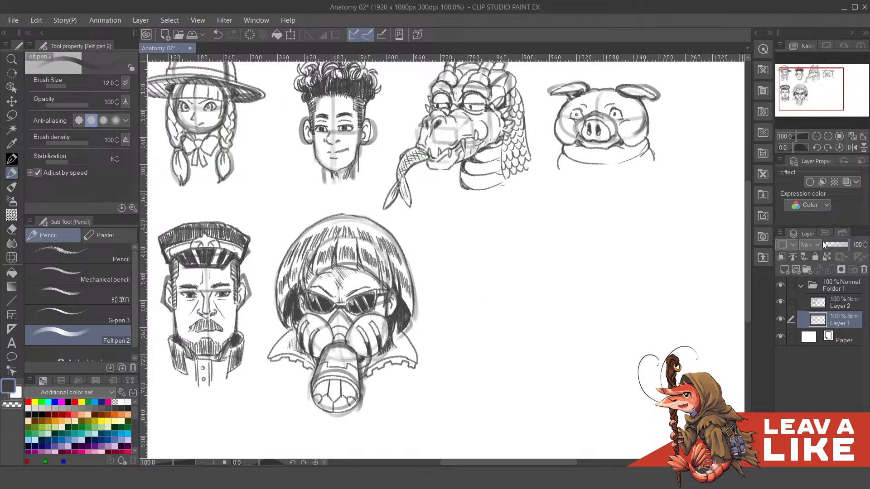
drag(481, 286, 582, 280)
key(ctrl+z)
mouse_move(490, 287)
mouse_down()
mouse_move(517, 244)
mouse_move(569, 268)
mouse_move(570, 286)
mouse_up()
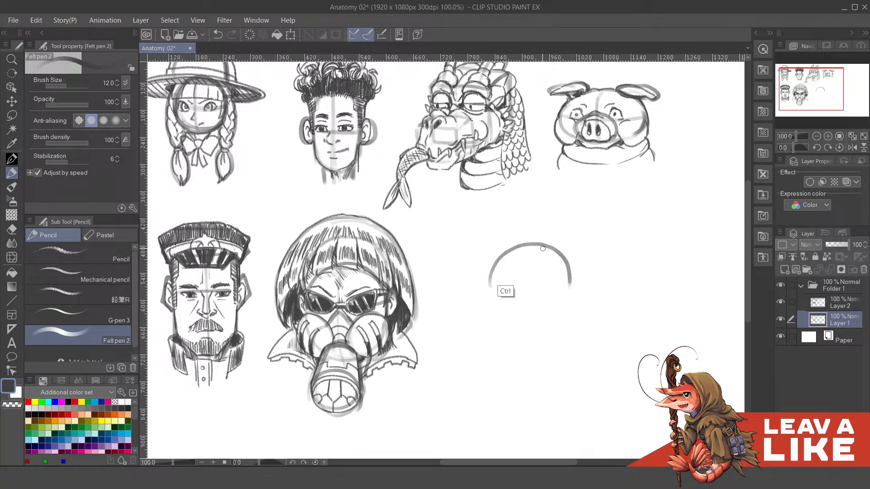
key(ctrl+z)
mouse_move(496, 288)
mouse_down()
mouse_move(503, 267)
mouse_move(520, 255)
mouse_move(540, 256)
mouse_move(561, 286)
mouse_up()
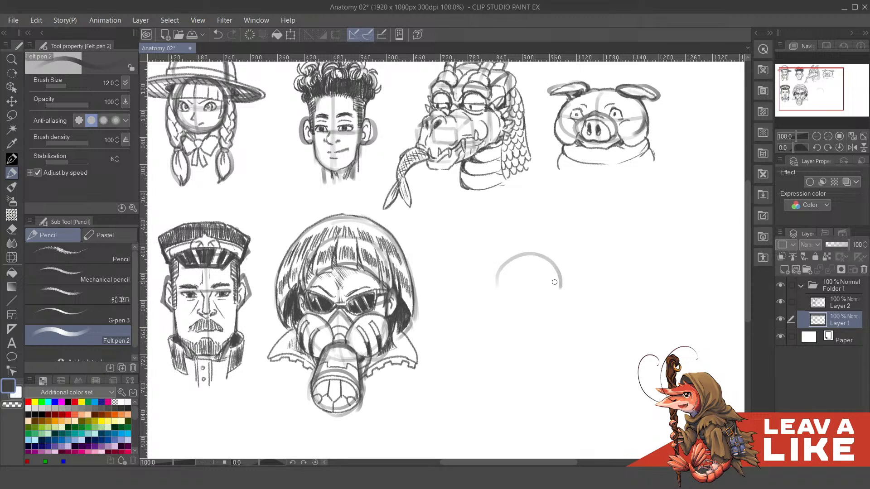
- Close the arc into a rounded head circle about 140 px wide, undoing and redrawing the uneven side and lower strokes
mouse_move(500, 272)
mouse_down()
mouse_move(504, 314)
mouse_move(522, 326)
mouse_move(547, 325)
mouse_move(560, 302)
mouse_up()
key(ctrl+z)
mouse_move(497, 297)
mouse_down()
mouse_move(523, 321)
mouse_move(546, 317)
mouse_move(497, 305)
mouse_move(518, 323)
mouse_move(539, 323)
mouse_move(556, 314)
mouse_move(557, 274)
mouse_up()
key(ctrl+z)
mouse_move(496, 295)
mouse_down()
mouse_move(491, 312)
mouse_move(515, 330)
mouse_up()
key(ctrl+z)
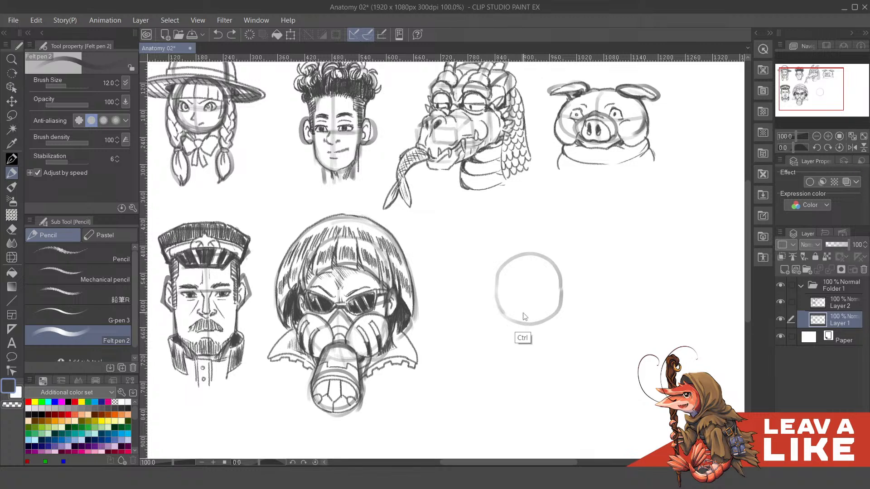
- Sketch two rounded cheek forms overlapping the lower left and lower right of the head circle
mouse_move(536, 303)
mouse_down()
mouse_move(532, 296)
mouse_move(578, 281)
mouse_move(594, 218)
mouse_move(583, 283)
mouse_move(589, 324)
mouse_up()
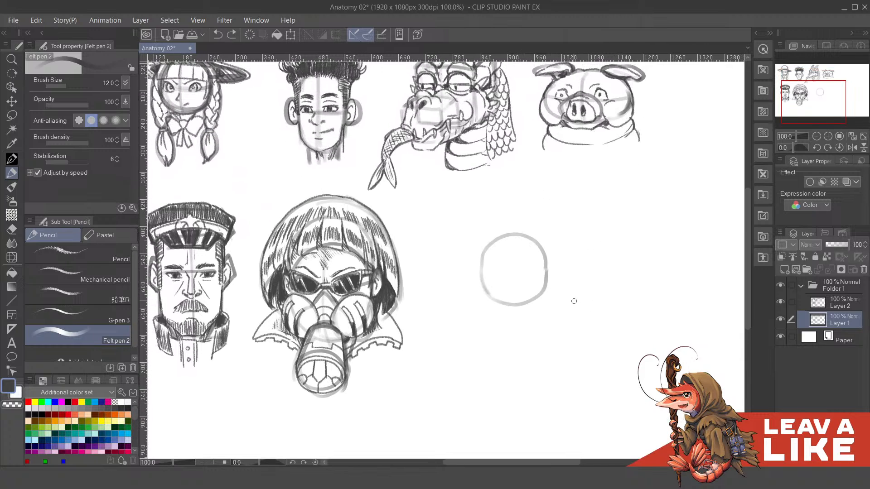
mouse_move(530, 283)
mouse_down()
mouse_move(497, 315)
mouse_move(548, 314)
mouse_move(559, 299)
mouse_move(551, 280)
mouse_up()
key(ctrl+z)
mouse_move(528, 312)
mouse_down()
mouse_move(541, 317)
mouse_move(552, 283)
mouse_up()
mouse_move(487, 284)
mouse_down()
mouse_move(509, 291)
mouse_move(515, 308)
mouse_up()
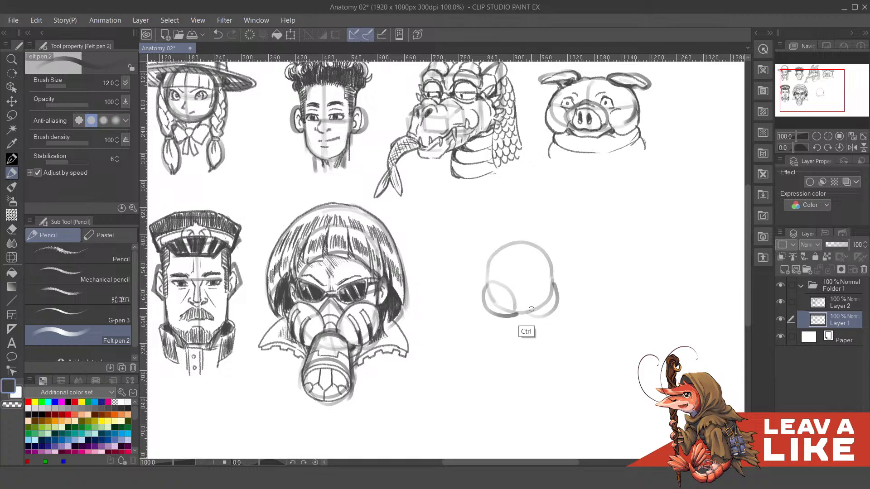
key(ctrl+z)
mouse_move(486, 289)
mouse_down()
mouse_move(514, 313)
mouse_move(543, 285)
mouse_up()
scroll(552, 287, up, 2)
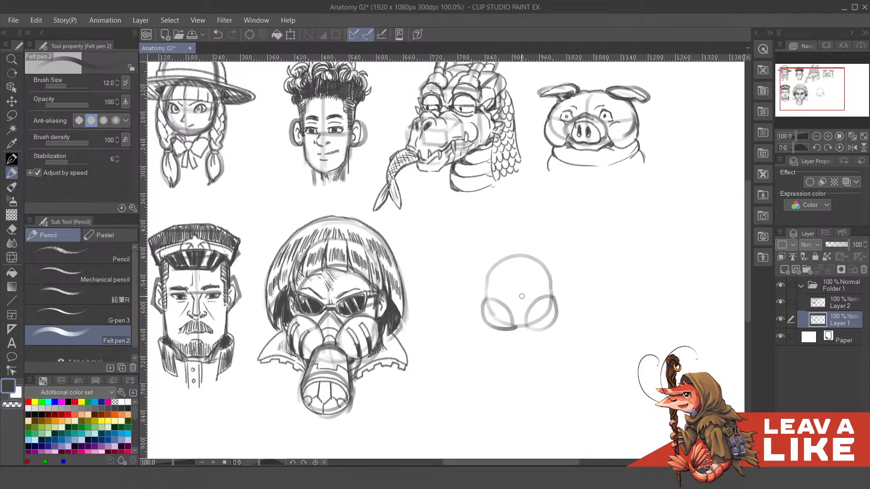
- Sketch two small oval eyes and a small round nose in the middle of the face
key(ctrl+z)
drag(513, 302, 525, 296)
mouse_move(503, 290)
mouse_down()
mouse_move(494, 295)
mouse_move(529, 297)
mouse_move(530, 325)
mouse_up()
key(ctrl+z)
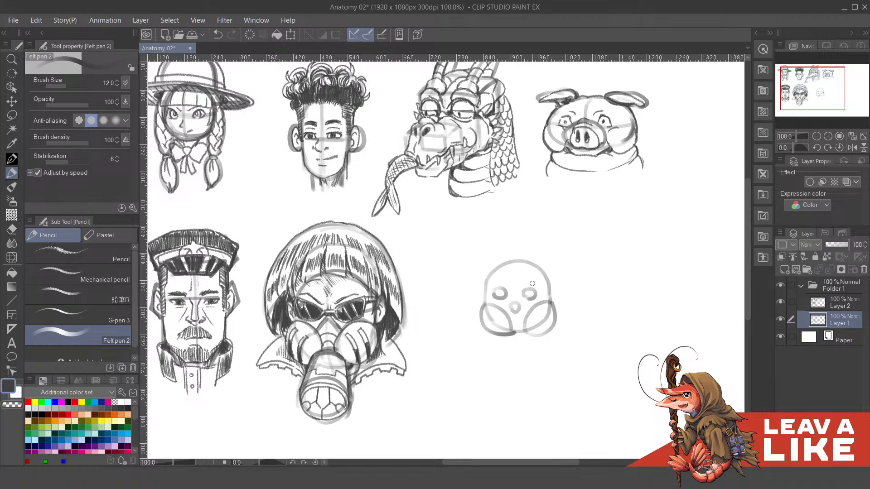
- Add small rounded ears on both sides of the head, level with the eyes, undoing and redrawing the stray strokes
mouse_move(535, 278)
mouse_down()
mouse_move(533, 292)
mouse_move(520, 272)
mouse_up()
mouse_move(515, 325)
mouse_down()
mouse_move(506, 291)
mouse_move(522, 314)
mouse_up()
mouse_move(467, 290)
mouse_down()
mouse_move(461, 315)
mouse_move(468, 312)
mouse_up()
key(ctrl+z)
key(ctrl+z)
key(ctrl+z)
mouse_move(536, 295)
mouse_down()
mouse_move(546, 299)
mouse_move(533, 311)
mouse_move(536, 292)
mouse_move(534, 311)
mouse_up()
key(ctrl+z)
scroll(471, 313, up, 1)
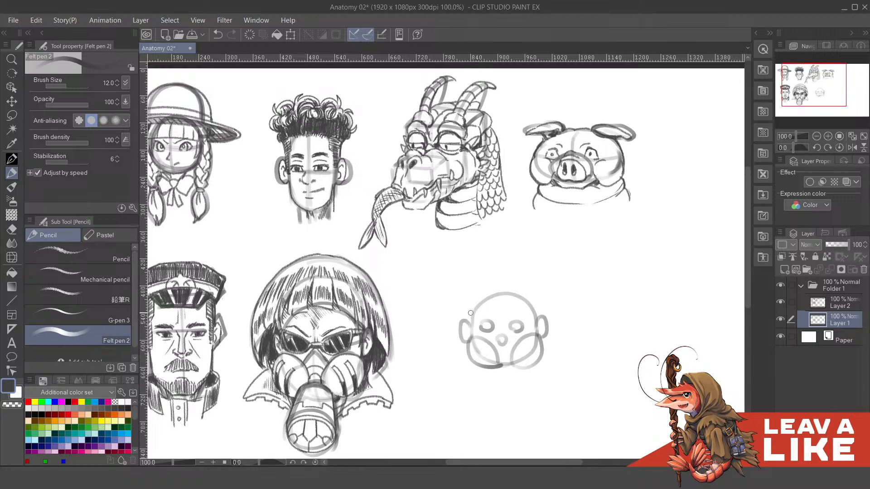
- Draw an outer skull contour arching over the head circle from one ear to the other, retrying the curve
mouse_move(467, 322)
mouse_down()
mouse_move(486, 288)
mouse_move(512, 284)
mouse_move(536, 308)
mouse_up()
key(ctrl+z)
mouse_move(469, 323)
mouse_down()
mouse_move(497, 288)
mouse_move(470, 310)
mouse_move(479, 292)
mouse_move(510, 283)
mouse_move(465, 323)
mouse_move(469, 306)
mouse_move(500, 283)
mouse_up()
key(ctrl+z)
key(ctrl+z)
key(ctrl+z)
mouse_move(468, 324)
mouse_down()
mouse_move(479, 293)
mouse_move(523, 283)
mouse_move(536, 297)
mouse_move(469, 314)
mouse_move(492, 288)
mouse_move(517, 284)
mouse_move(533, 299)
mouse_move(539, 326)
mouse_move(529, 278)
mouse_up()
key(ctrl+z)
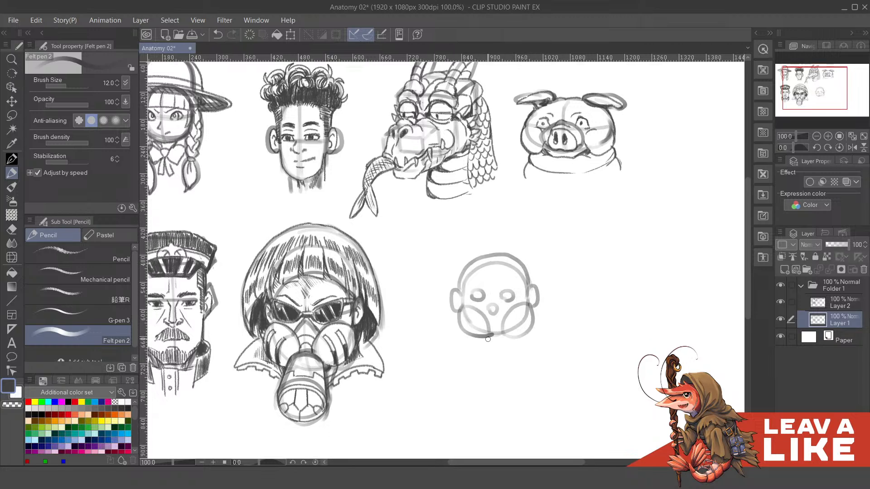
- Sketch a small chin between the cheeks and a short slanted shoulder line below the left cheek
key(ctrl+z)
drag(487, 335, 488, 340)
key(ctrl)
key(ctrl)
drag(502, 337, 517, 332)
scroll(503, 337, down, 1)
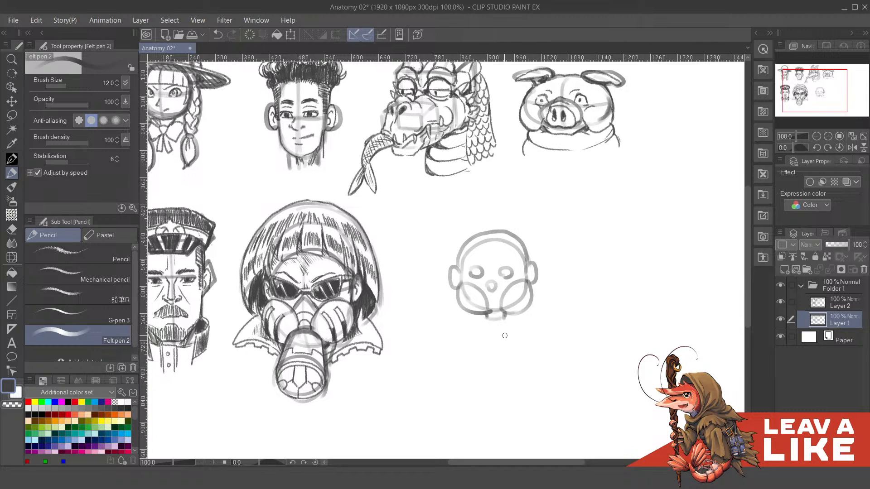
drag(484, 317, 464, 323)
drag(517, 337, 510, 330)
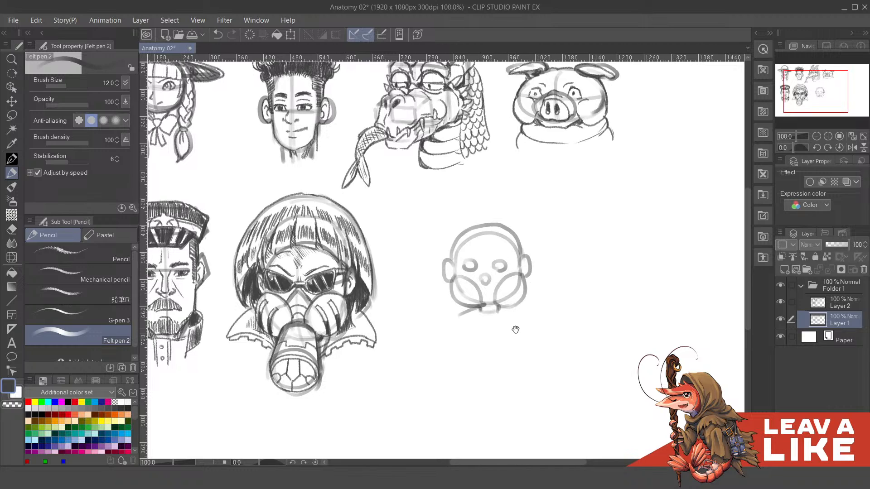
drag(535, 248, 547, 264)
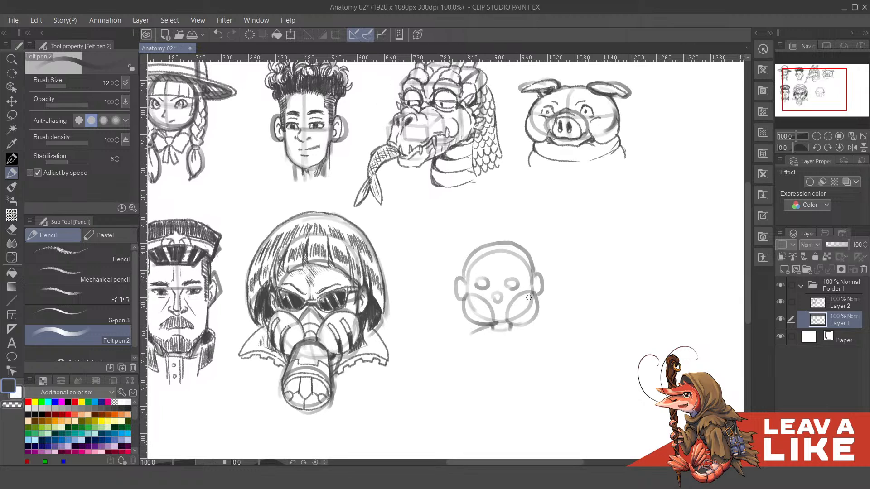
drag(533, 330, 532, 300)
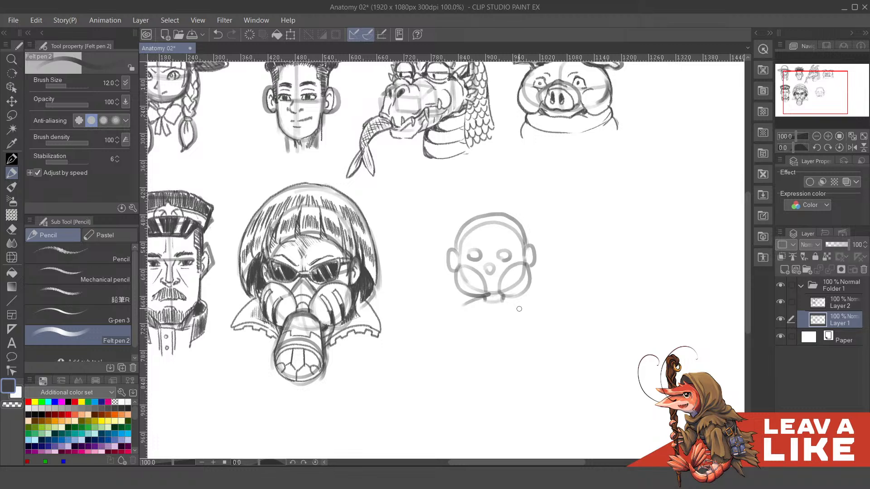
drag(523, 306, 525, 314)
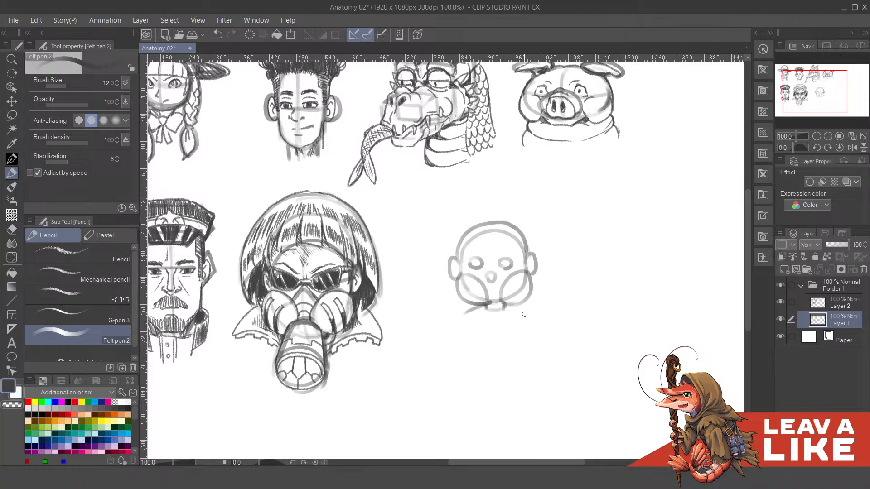
drag(523, 272, 525, 290)
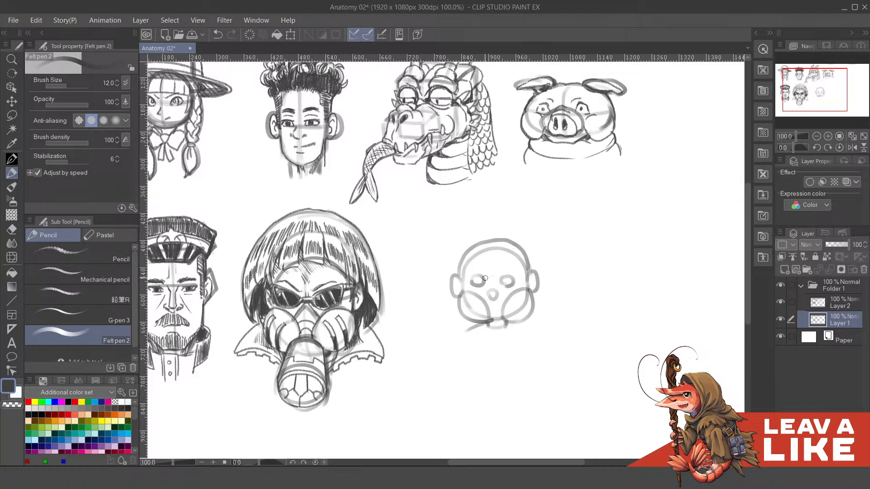
- Erase the two small eyes with the Hard eraser and return to the Felt pen 2 brush with the drawing color
key(c)
key(e)
drag(469, 288, 508, 280)
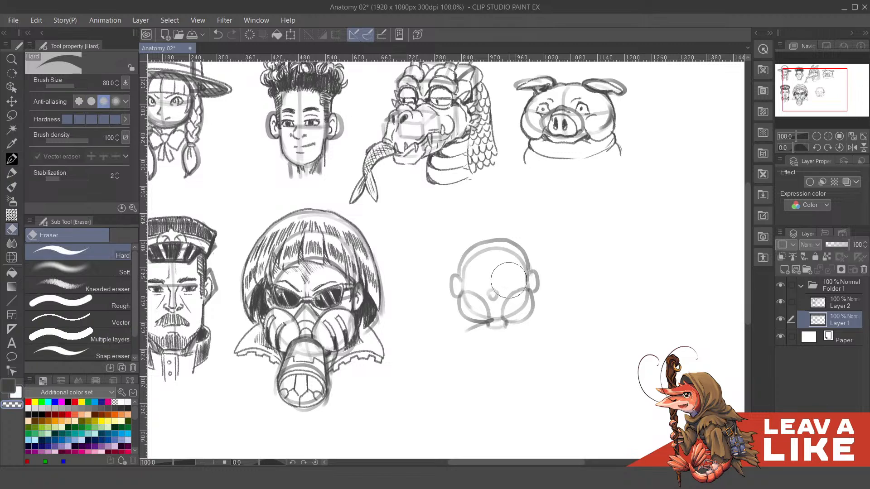
key(p)
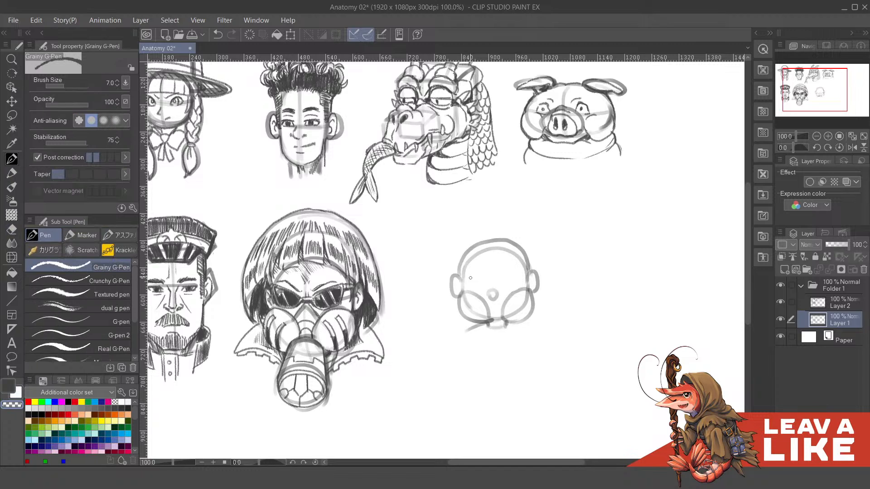
key(p)
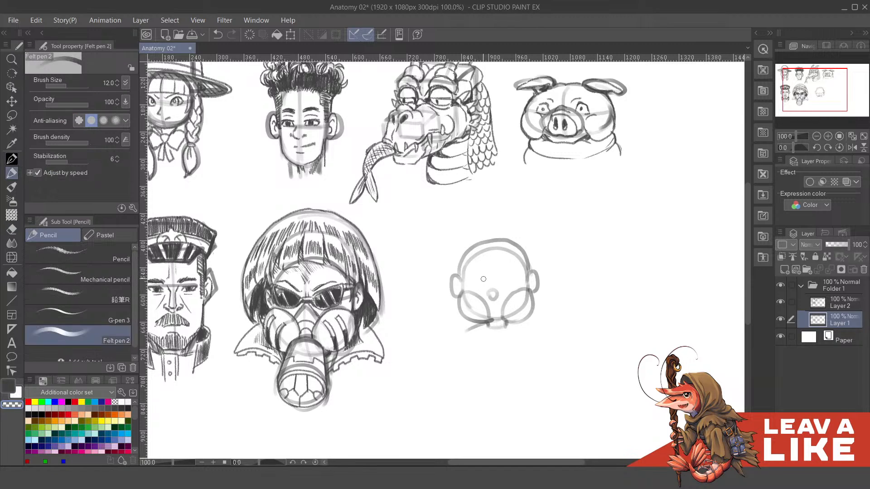
key(c)
- Draw two larger round eyes on either side of the nose, undoing and redrawing strokes until they match
mouse_move(469, 283)
mouse_down()
mouse_move(473, 275)
mouse_move(487, 292)
mouse_move(468, 304)
mouse_move(488, 281)
mouse_move(468, 280)
mouse_move(468, 311)
mouse_move(486, 286)
mouse_move(474, 308)
mouse_up()
key(ctrl+z)
key(ctrl+z)
key(ctrl+z)
key(ctrl+z)
key(ctrl+z)
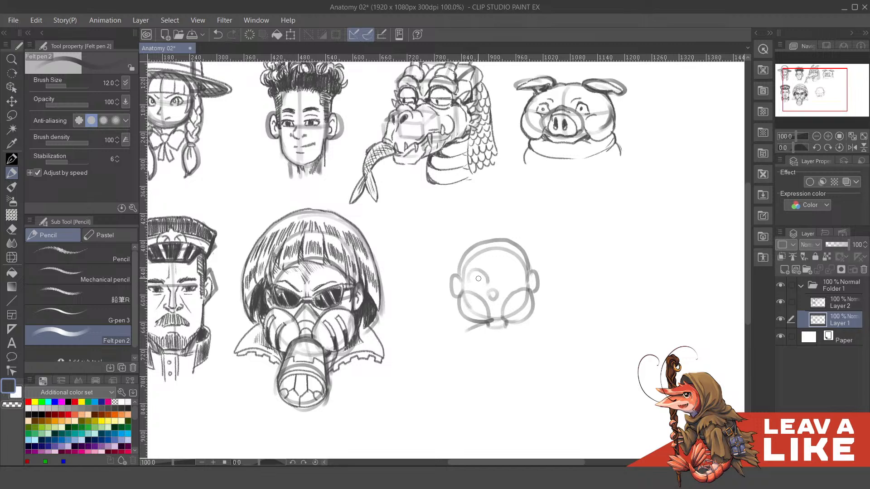
mouse_move(473, 271)
mouse_down()
mouse_move(476, 288)
mouse_move(487, 283)
mouse_up()
mouse_move(483, 297)
mouse_down()
mouse_move(468, 307)
mouse_move(482, 272)
mouse_move(521, 277)
mouse_move(517, 288)
mouse_move(515, 274)
mouse_move(511, 286)
mouse_move(527, 276)
mouse_move(520, 297)
mouse_up()
key(ctrl+z)
key(ctrl+z)
key(ctrl+z)
key(ctrl+z)
key(ctrl+z)
key(ctrl+z)
drag(458, 274, 461, 292)
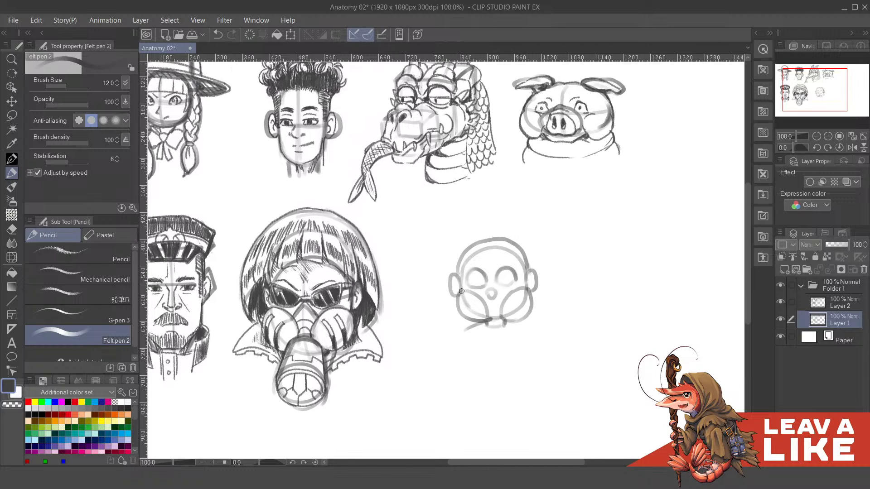
mouse_move(532, 275)
mouse_down()
mouse_move(527, 288)
mouse_move(539, 273)
mouse_up()
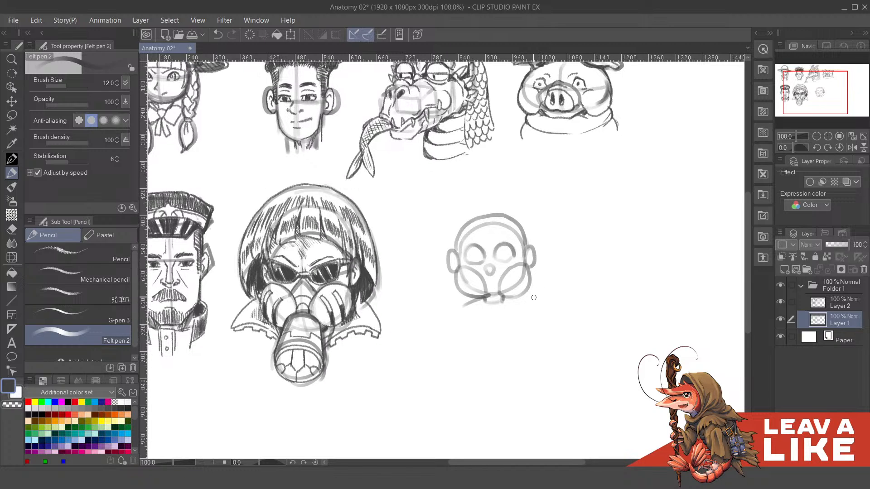
- Sketch a small rounded chest form directly under the chin, replacing the first wide shoulder curve
mouse_move(525, 305)
mouse_down()
mouse_move(519, 292)
mouse_move(456, 319)
mouse_up()
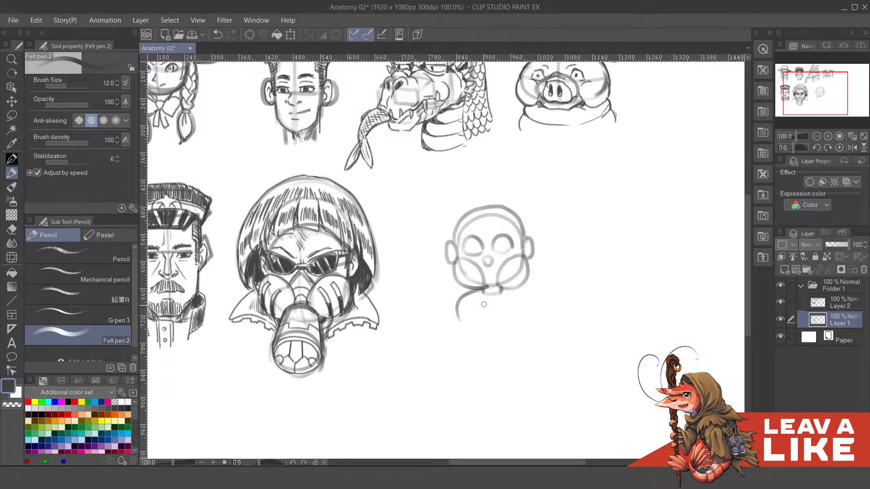
key(ctrl+z)
drag(482, 291, 468, 313)
mouse_move(473, 292)
mouse_down()
mouse_move(474, 317)
mouse_move(502, 319)
mouse_move(516, 299)
mouse_move(502, 318)
mouse_move(515, 301)
mouse_move(520, 308)
mouse_move(512, 289)
mouse_move(510, 312)
mouse_move(493, 316)
mouse_move(506, 302)
mouse_move(457, 347)
mouse_up()
key(ctrl+z)
key(ctrl+z)
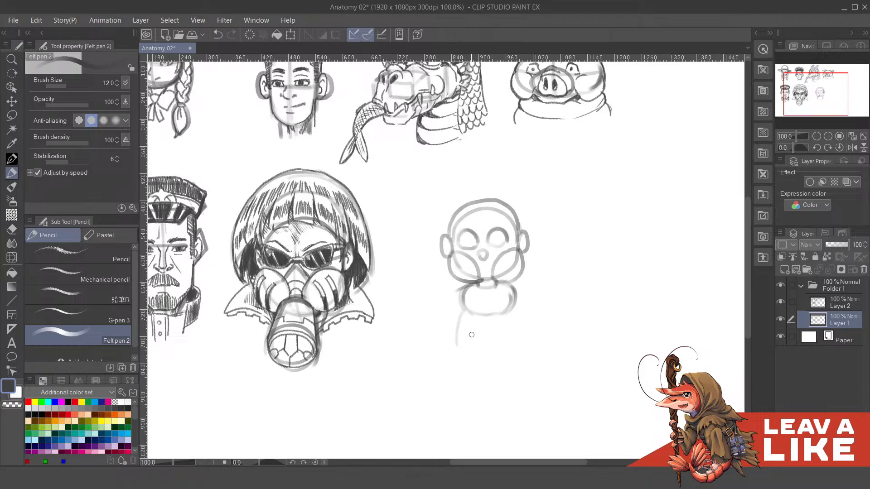
- Sketch a large rounded belly form below the chest, wider than the chest
mouse_move(463, 310)
mouse_down()
mouse_move(462, 351)
mouse_move(473, 352)
mouse_up()
drag(459, 316, 498, 351)
mouse_move(518, 314)
mouse_down()
mouse_move(509, 342)
mouse_move(524, 342)
mouse_move(498, 356)
mouse_move(520, 332)
mouse_move(515, 302)
mouse_up()
drag(517, 333, 512, 320)
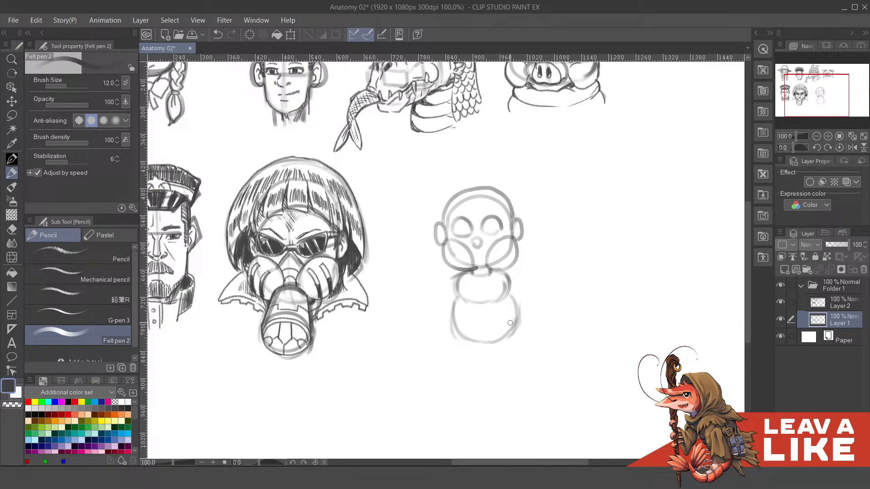
drag(510, 323, 504, 312)
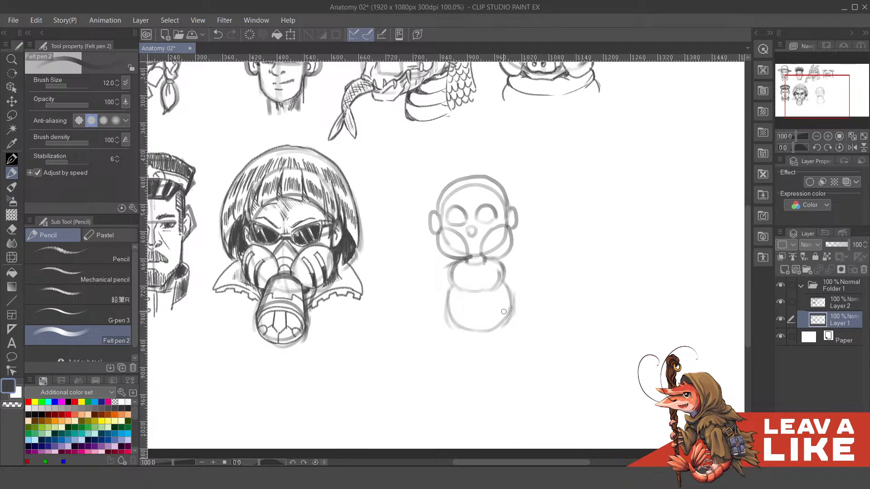
- Sketch a tapered leg reaching outward from the right side of the belly, with a rough foot at its end
drag(559, 281, 551, 298)
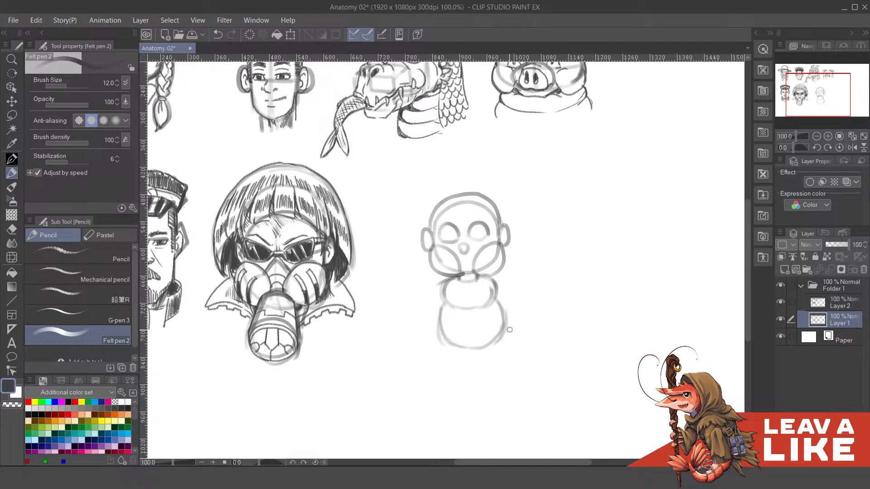
drag(481, 350, 532, 350)
key(ctrl+z)
mouse_move(503, 311)
mouse_down()
mouse_move(534, 339)
mouse_move(527, 331)
mouse_up()
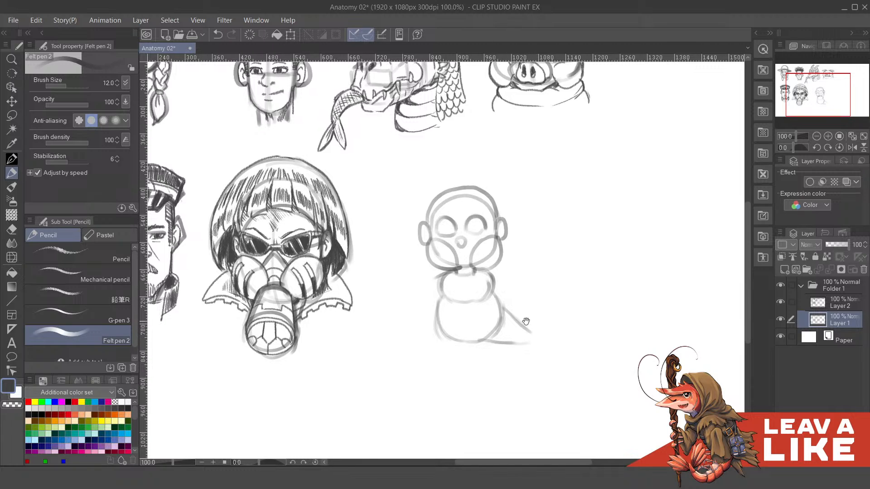
mouse_move(519, 326)
mouse_down()
mouse_move(540, 329)
mouse_move(529, 331)
mouse_move(541, 332)
mouse_move(535, 343)
mouse_move(540, 323)
mouse_move(549, 333)
mouse_move(550, 324)
mouse_move(536, 337)
mouse_up()
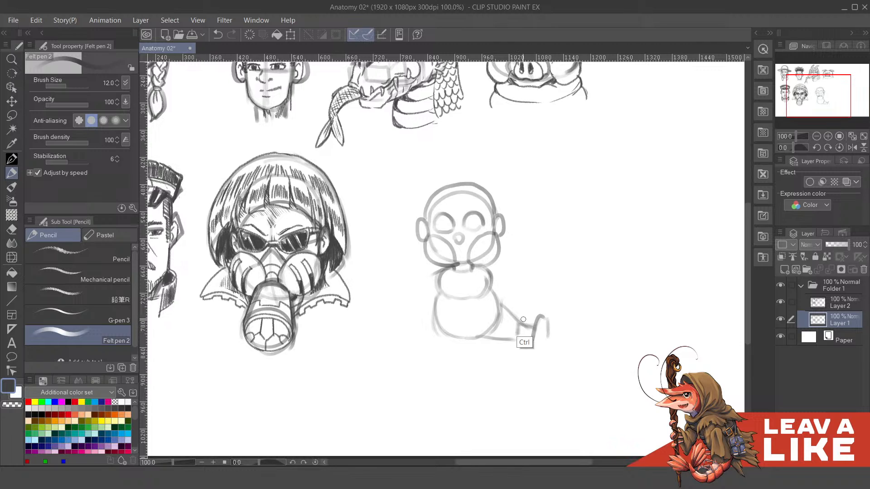
- Undo the rough foot and draw a small upright oval foot at the end of the right-hand leg
key(ctrl+z)
key(ctrl+z)
key(ctrl+z)
key(ctrl+z)
key(ctrl+z)
mouse_move(511, 340)
mouse_down()
mouse_move(530, 332)
mouse_move(513, 344)
mouse_move(534, 341)
mouse_move(538, 321)
mouse_move(539, 346)
mouse_move(533, 336)
mouse_move(527, 346)
mouse_move(537, 324)
mouse_up()
drag(441, 290, 440, 292)
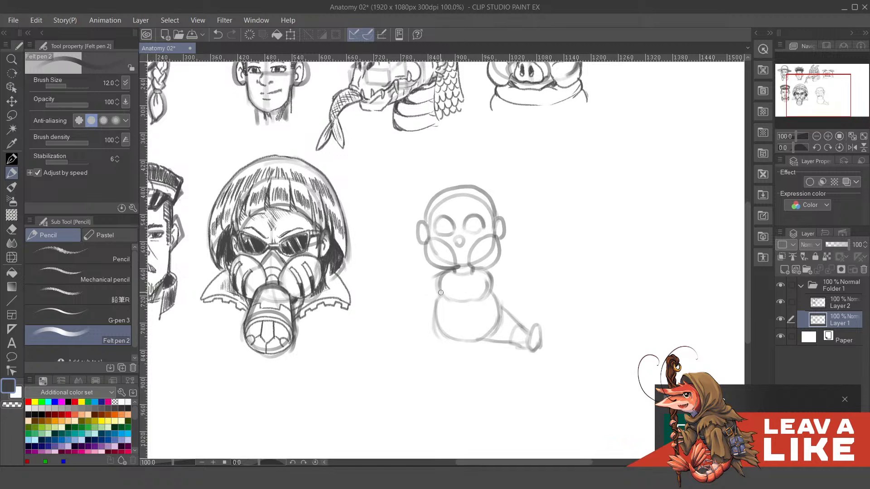
- Sketch the foreshortened left-hand leg as a large oval foot with a rounded thigh curve joining it to the belly
mouse_move(424, 341)
mouse_down()
mouse_move(427, 328)
mouse_move(434, 333)
mouse_move(426, 315)
mouse_move(436, 339)
mouse_move(428, 346)
mouse_move(437, 333)
mouse_move(442, 347)
mouse_move(450, 341)
mouse_up()
key(ctrl+z)
key(ctrl+z)
key(ctrl+z)
mouse_move(434, 308)
mouse_down()
mouse_move(451, 322)
mouse_move(448, 309)
mouse_move(450, 322)
mouse_move(442, 336)
mouse_move(434, 321)
mouse_move(437, 348)
mouse_move(428, 325)
mouse_move(422, 349)
mouse_up()
key(ctrl+z)
key(ctrl+z)
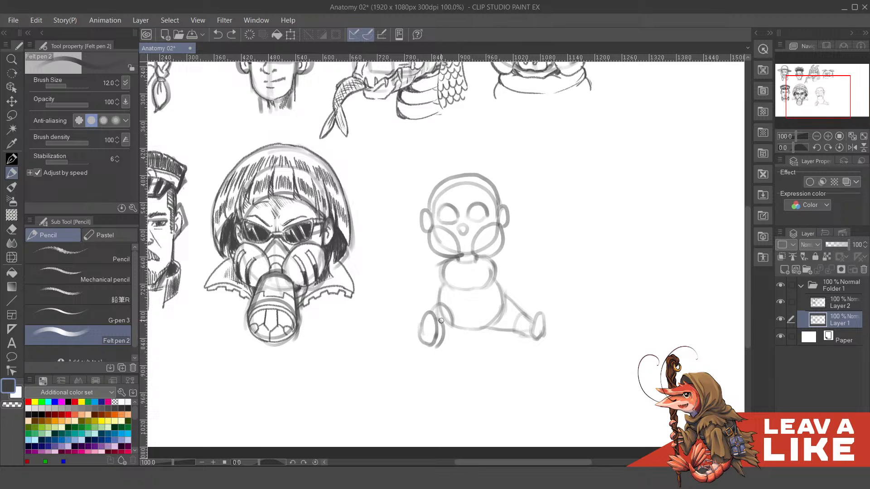
key(ctrl+z)
mouse_move(438, 320)
mouse_down()
mouse_move(440, 341)
mouse_move(441, 328)
mouse_move(432, 336)
mouse_move(453, 328)
mouse_move(446, 335)
mouse_move(454, 311)
mouse_move(444, 305)
mouse_move(451, 327)
mouse_up()
scroll(507, 274, up, 1)
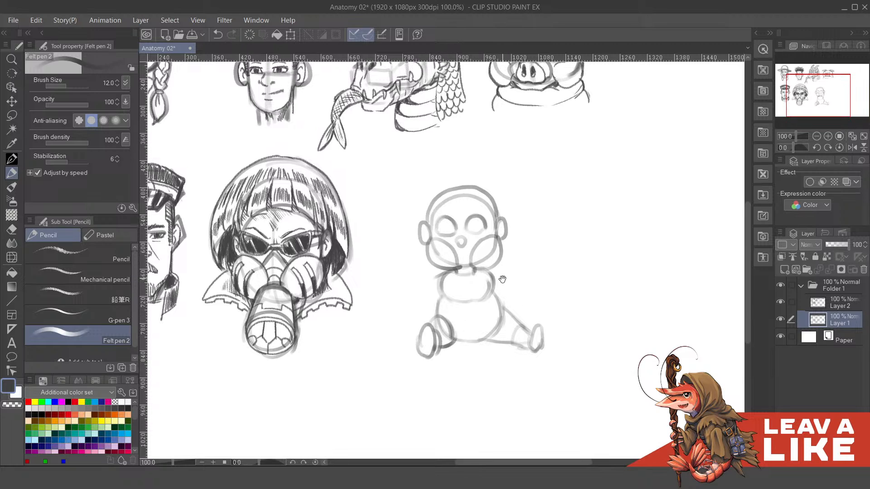
- Sketch a block-headed rattle with a thin handle and a round gripping hand to the left of the baby's body
scroll(509, 280, up, 1)
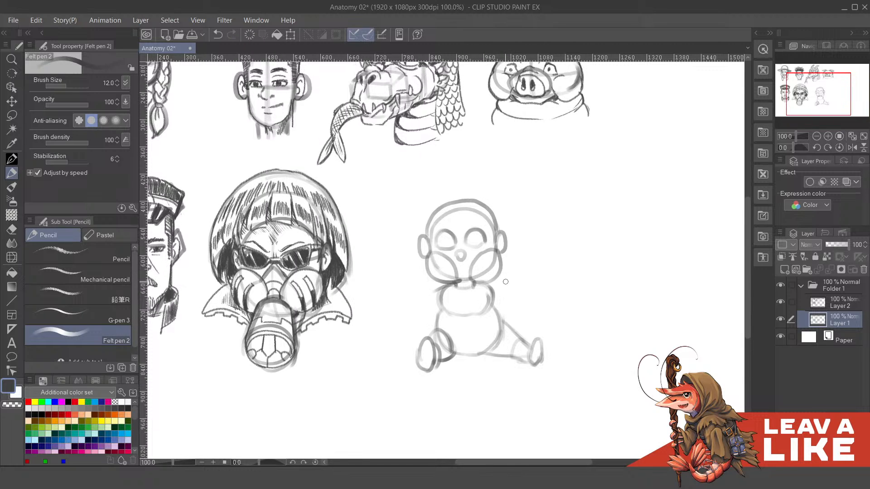
mouse_move(509, 309)
mouse_down()
mouse_move(512, 322)
mouse_move(499, 303)
mouse_move(534, 318)
mouse_move(525, 311)
mouse_up()
mouse_move(417, 296)
mouse_down()
mouse_move(433, 289)
mouse_move(434, 311)
mouse_move(420, 304)
mouse_move(435, 297)
mouse_move(416, 301)
mouse_move(415, 276)
mouse_move(436, 273)
mouse_move(436, 346)
mouse_up()
key(ctrl+z)
key(ctrl+z)
mouse_move(432, 309)
mouse_down()
mouse_move(438, 346)
mouse_move(470, 339)
mouse_up()
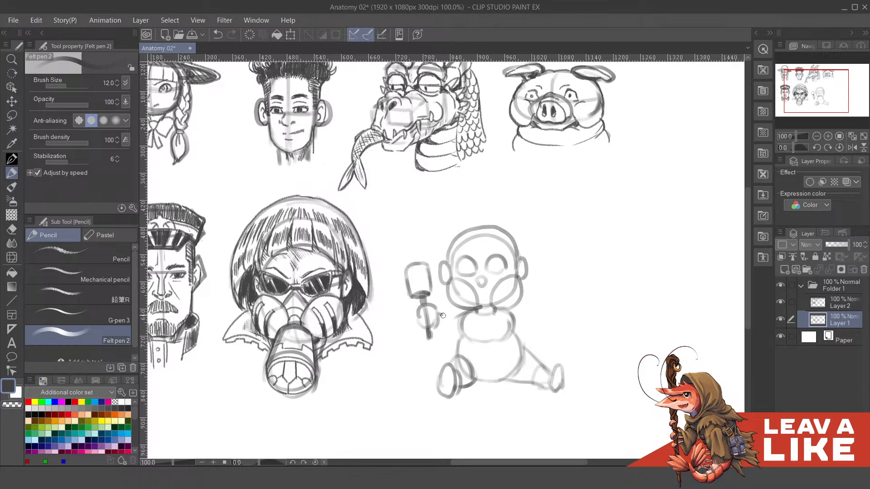
- Sketch the bent left-hand arm joining the rattle-holding hand to the baby's shoulder
key(ctrl+z)
drag(432, 326, 439, 324)
key(ctrl+z)
key(ctrl+z)
mouse_move(436, 314)
mouse_down()
mouse_move(442, 331)
mouse_move(465, 313)
mouse_move(458, 329)
mouse_up()
key(ctrl+z)
drag(448, 328, 459, 330)
mouse_move(538, 313)
mouse_down()
mouse_move(520, 317)
mouse_move(532, 299)
mouse_move(527, 288)
mouse_move(512, 304)
mouse_up()
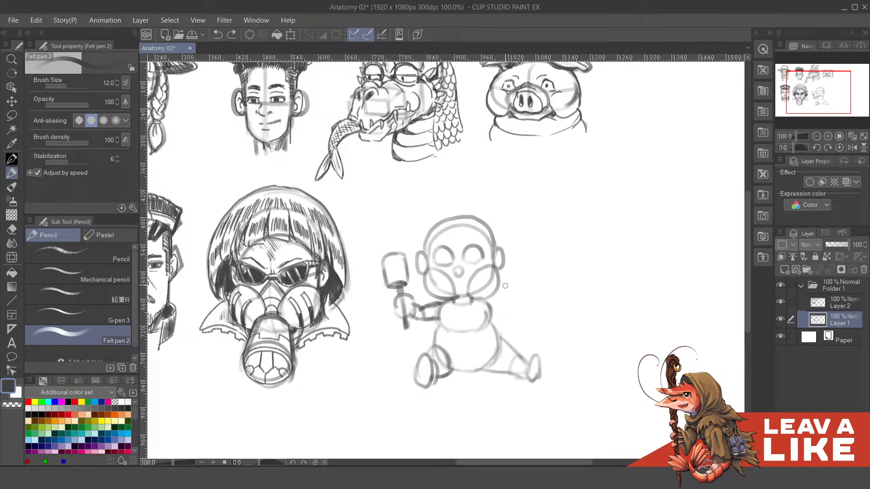
- Sketch the raised right-hand arm reaching up and outward from the shoulder, with a small oval hand at its end
drag(493, 301, 523, 266)
key(ctrl+z)
mouse_move(492, 298)
mouse_down()
mouse_move(517, 266)
mouse_move(511, 285)
mouse_up()
key(ctrl+z)
key(ctrl+z)
key(ctrl+z)
key(ctrl+z)
mouse_move(496, 288)
mouse_down()
mouse_move(512, 279)
mouse_move(504, 298)
mouse_move(532, 255)
mouse_move(518, 286)
mouse_move(530, 249)
mouse_move(543, 255)
mouse_move(529, 249)
mouse_move(543, 259)
mouse_move(533, 261)
mouse_up()
key(ctrl+z)
key(ctrl+z)
mouse_move(540, 311)
mouse_down()
mouse_move(535, 295)
mouse_move(545, 295)
mouse_up()
scroll(574, 164, down, 2)
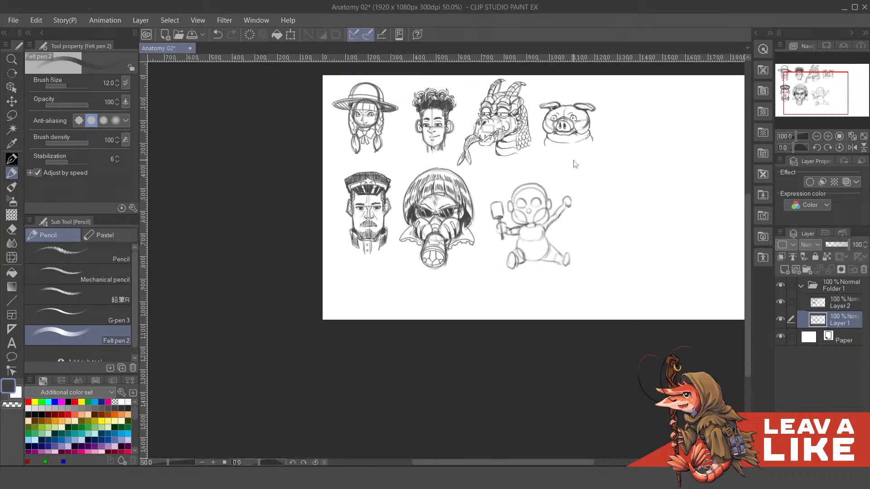
scroll(575, 165, up, 2)
drag(610, 263, 643, 294)
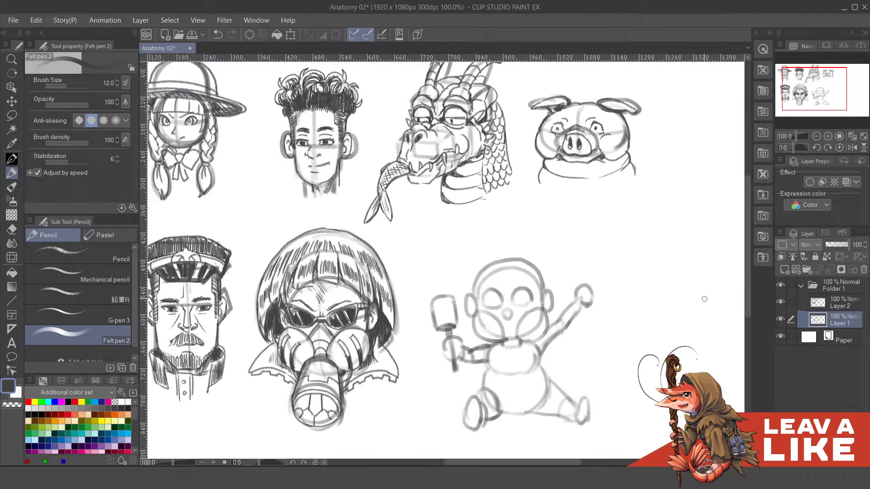
- Tint the Layer 1 sketch blue with the layer color effect at 63% opacity, and make Layer 2 active
drag(843, 243, 838, 248)
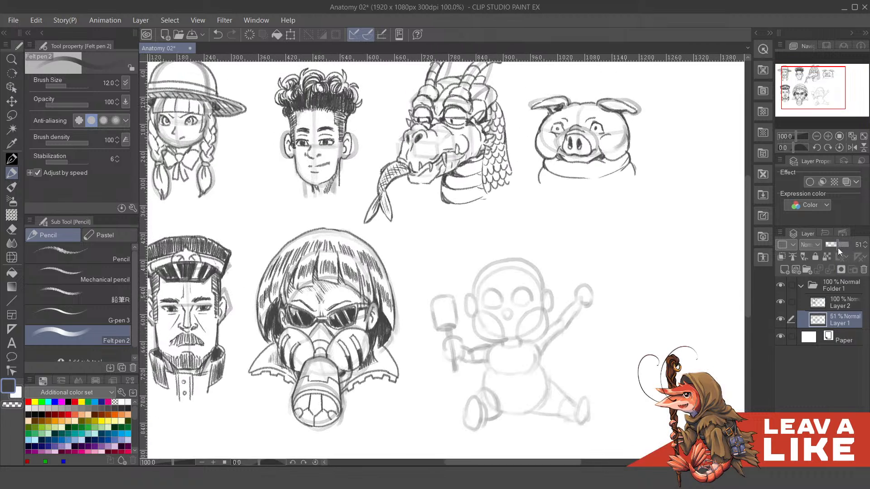
click(846, 181)
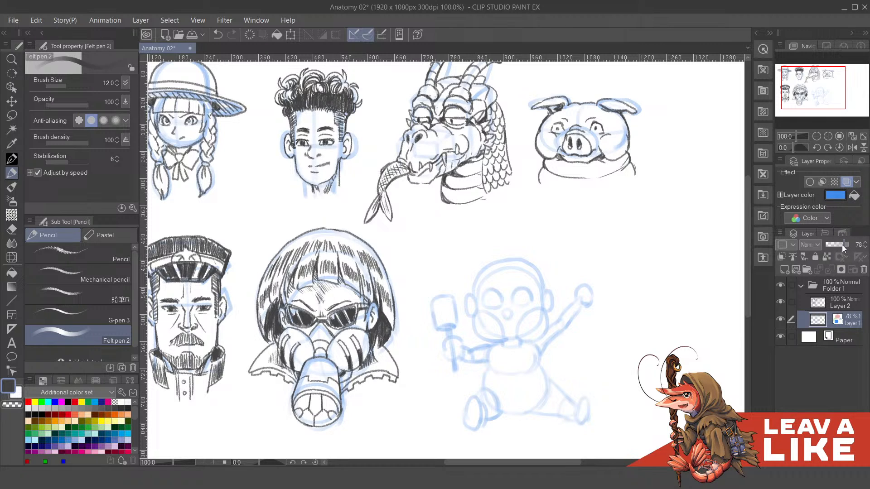
click(823, 299)
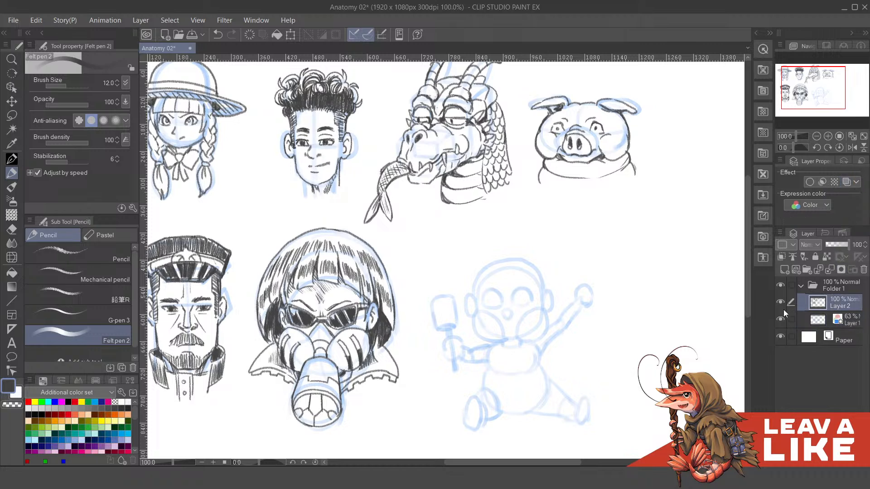
- Draw the baby's small nose with two nostrils over the blue guide, using the Mechanical pencil
scroll(621, 288, down, 3)
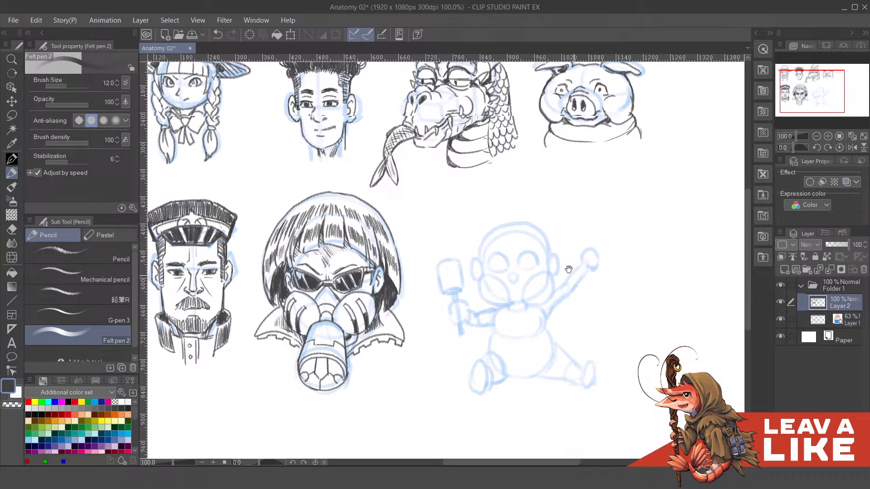
click(77, 274)
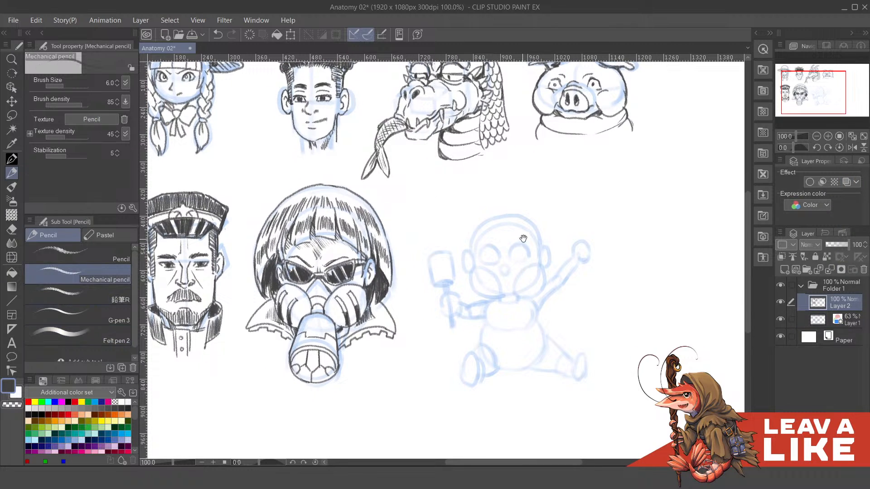
drag(523, 239, 527, 279)
drag(532, 309, 538, 296)
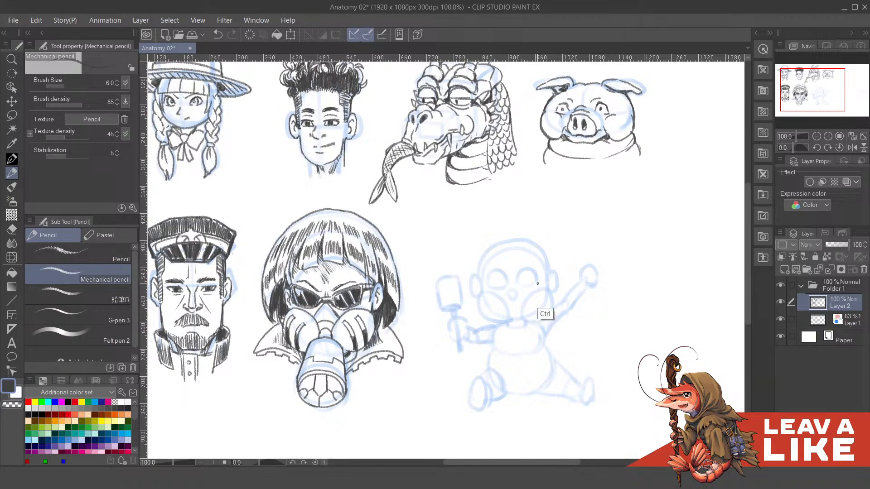
scroll(546, 307, up, 2)
drag(520, 310, 526, 322)
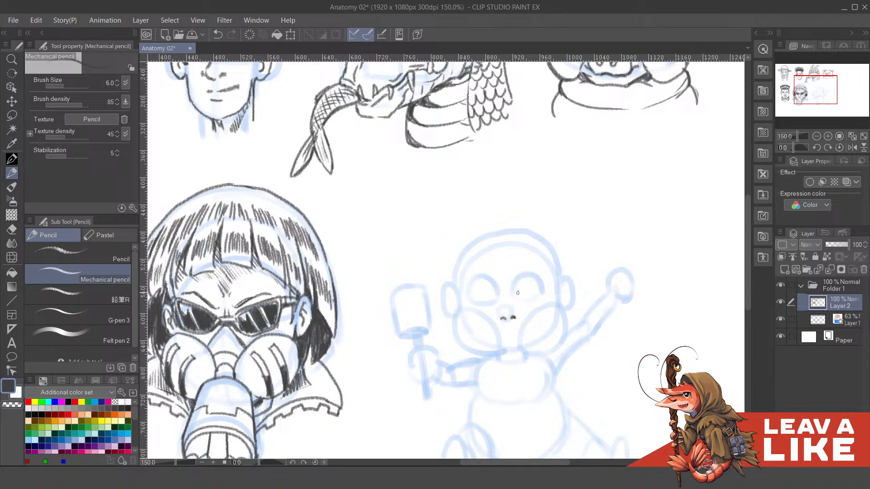
drag(540, 317, 527, 291)
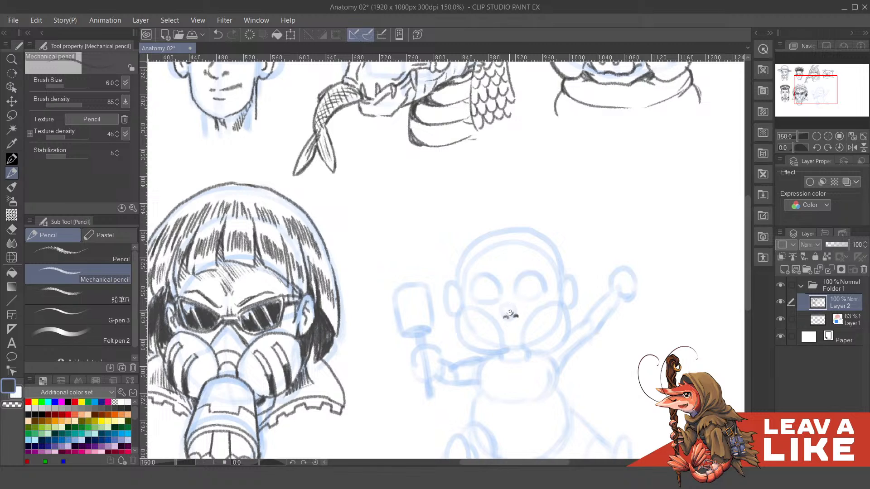
drag(516, 308, 515, 308)
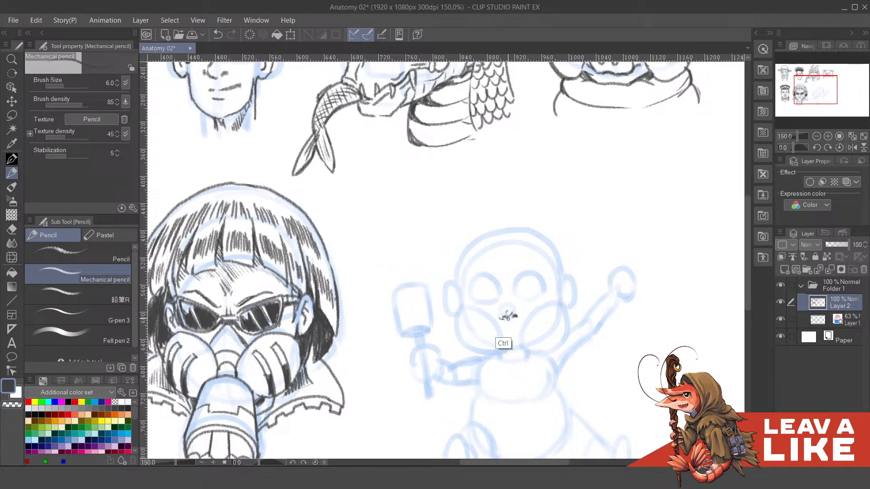
key(ctrl+z)
key(ctrl+z)
drag(520, 316, 519, 311)
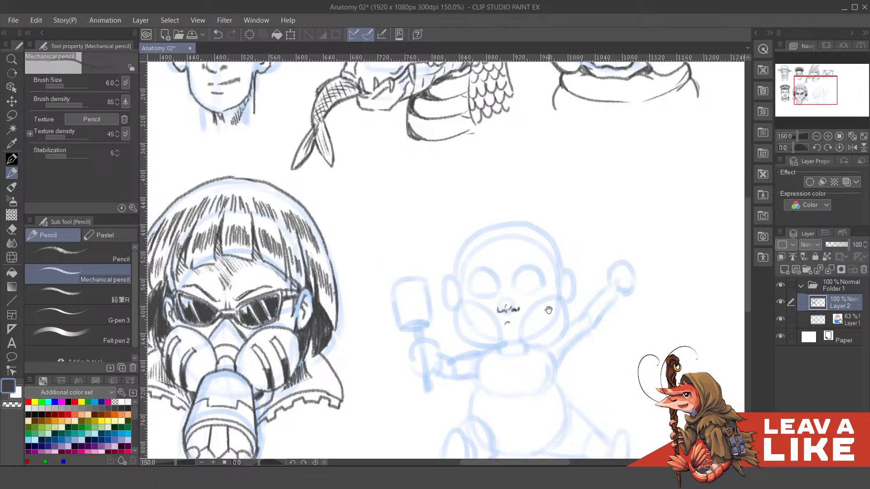
- Draw a thin, slightly smiling mouth line below the baby's nose
drag(537, 309, 535, 304)
key(ctrl+z)
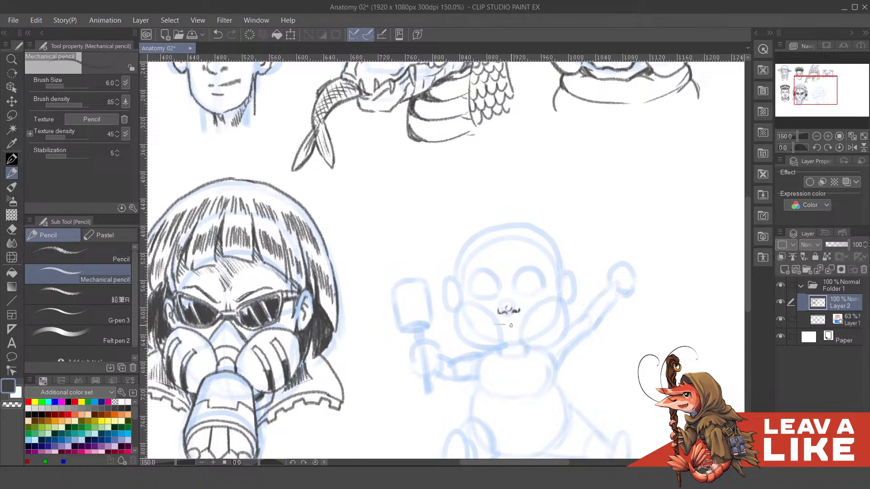
key(ctrl+z)
mouse_move(524, 322)
mouse_down()
mouse_move(542, 298)
mouse_move(558, 319)
mouse_up()
- Outline the chubby left-hand cheek, curving down from the ear into the chin
mouse_move(458, 312)
mouse_down()
mouse_move(460, 334)
mouse_move(473, 326)
mouse_move(500, 355)
mouse_up()
key(ctrl+z)
mouse_move(459, 327)
mouse_down()
mouse_move(495, 356)
mouse_move(506, 353)
mouse_move(480, 352)
mouse_move(526, 353)
mouse_up()
key(ctrl+z)
key(ctrl+z)
key(ctrl+z)
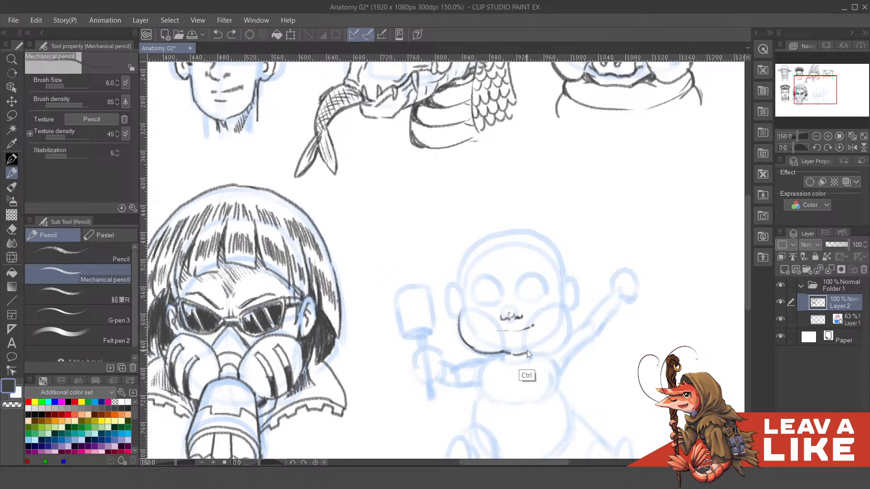
key(ctrl+z)
- Complete the jaw by outlining the chin and the rounded right-hand cheek up toward the ear
mouse_move(507, 352)
mouse_down()
mouse_move(555, 342)
mouse_move(526, 351)
mouse_move(549, 347)
mouse_move(571, 319)
mouse_up()
key(ctrl+z)
key(ctrl+z)
key(ctrl+z)
mouse_move(533, 350)
mouse_down()
mouse_move(561, 337)
mouse_move(564, 310)
mouse_move(556, 346)
mouse_up()
key(ctrl+z)
key(ctrl+z)
key(ctrl+z)
key(ctrl+z)
drag(702, 291, 700, 294)
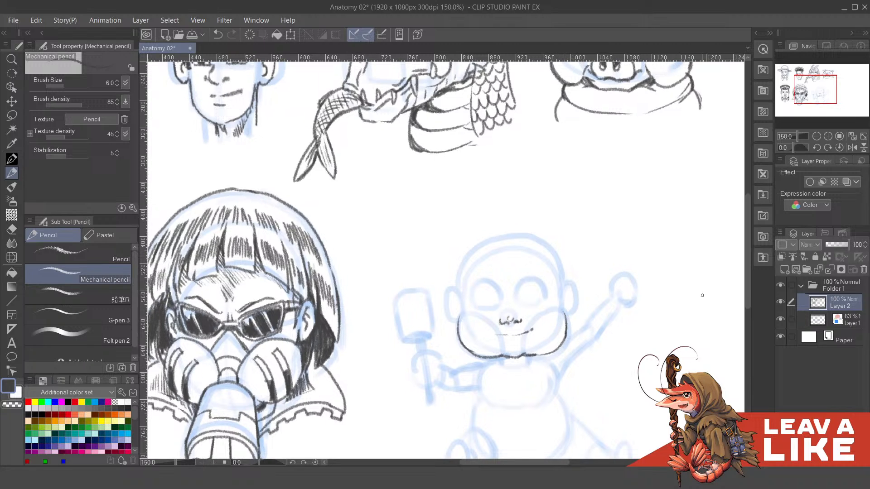
- Refine the baby's smile with short creases at both corners of the mouth
drag(562, 323, 569, 330)
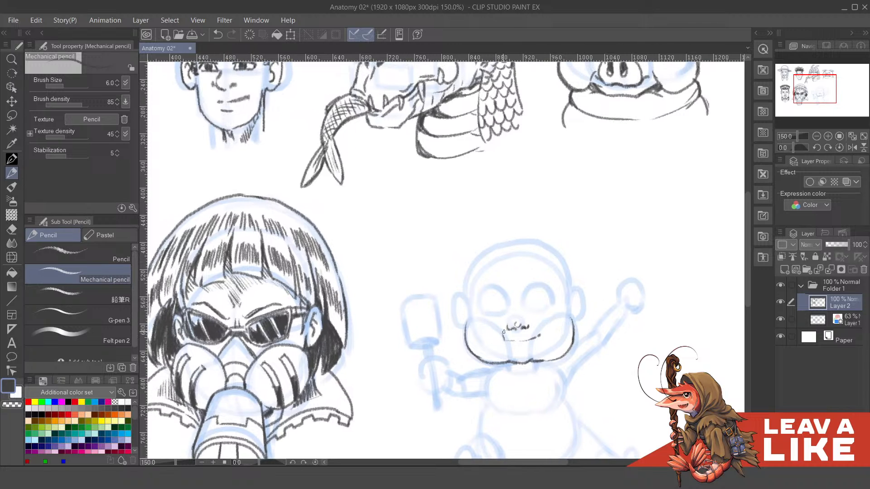
drag(503, 338, 539, 339)
drag(625, 318, 639, 301)
drag(534, 281, 555, 281)
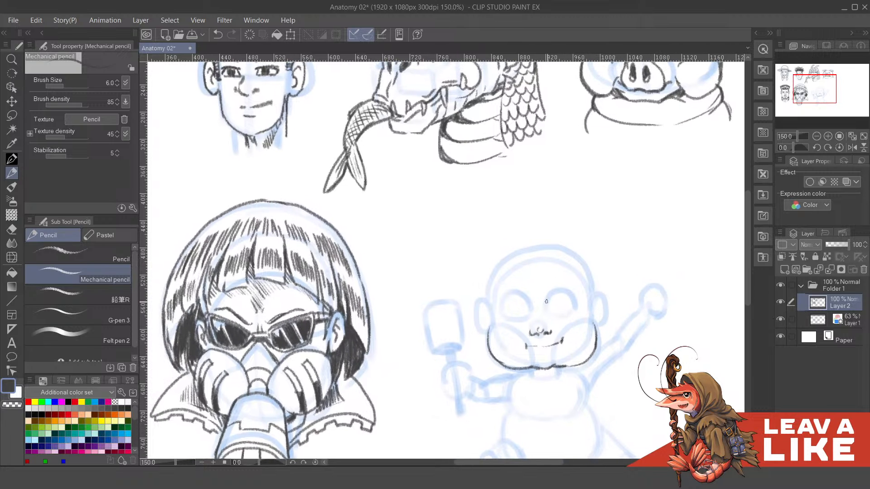
- Draw both of the baby's ears with inner fold lines along the blue guide shapes
drag(498, 316, 516, 327)
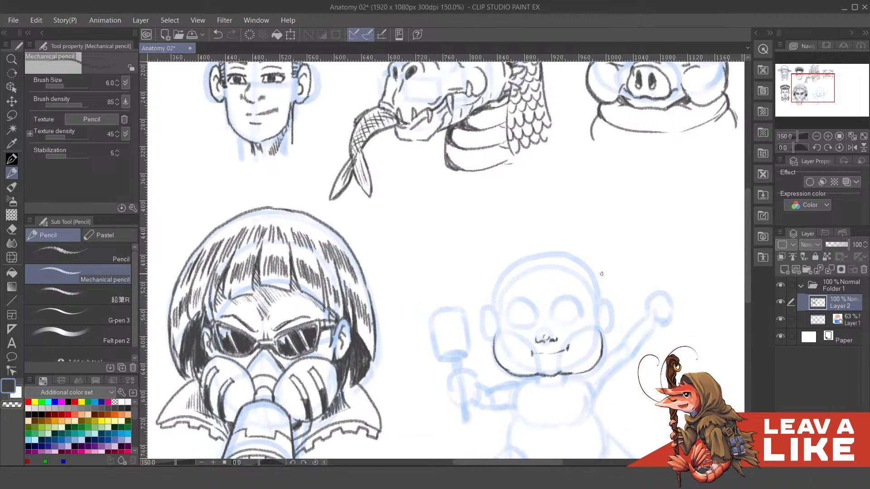
drag(575, 263, 597, 251)
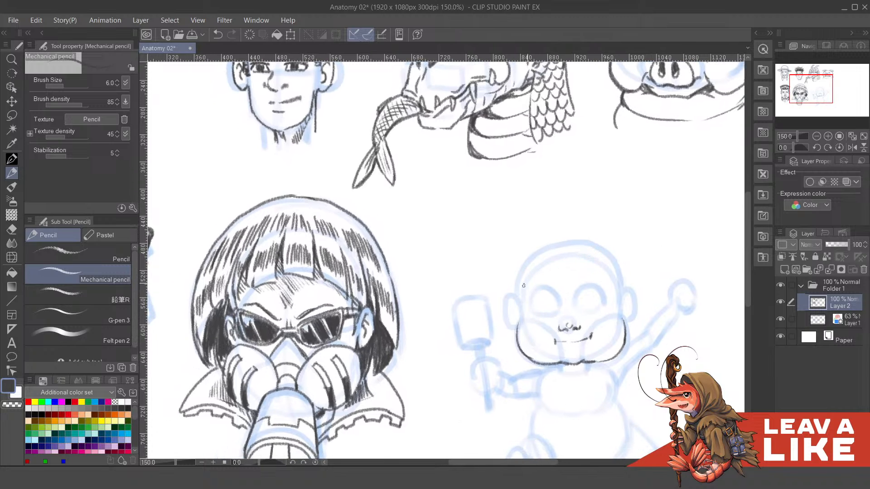
key(ctrl+z)
mouse_move(516, 301)
mouse_down()
mouse_move(505, 309)
mouse_move(518, 310)
mouse_up()
drag(509, 322, 522, 332)
key(ctrl+z)
key(ctrl+z)
key(ctrl+z)
mouse_move(514, 298)
mouse_down()
mouse_move(519, 313)
mouse_move(507, 307)
mouse_up()
key(ctrl+z)
key(ctrl+z)
key(ctrl+z)
mouse_move(610, 300)
mouse_down()
mouse_move(575, 281)
mouse_move(602, 293)
mouse_move(597, 307)
mouse_up()
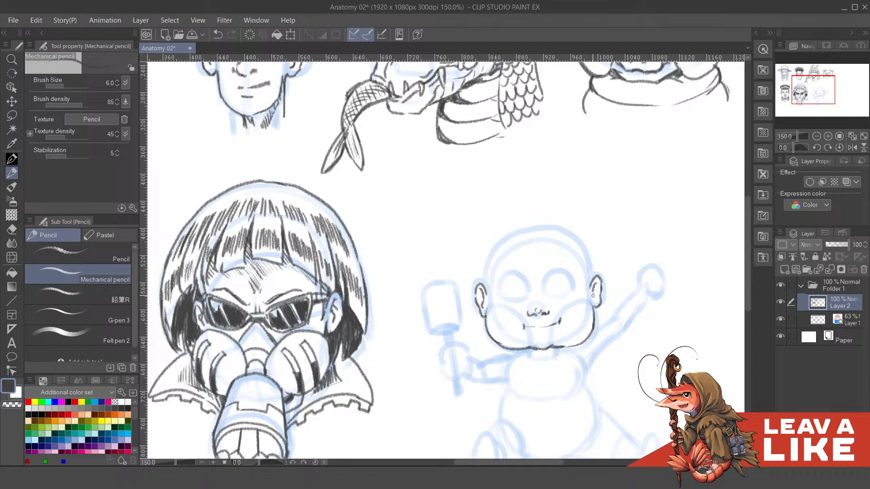
- Draw the outlines of the baby's two large round eyes, with darker upper lids and light lower lids
mouse_move(594, 281)
mouse_down()
mouse_move(601, 285)
mouse_move(559, 290)
mouse_move(562, 303)
mouse_move(529, 313)
mouse_move(516, 298)
mouse_move(505, 308)
mouse_move(518, 297)
mouse_move(525, 308)
mouse_move(518, 298)
mouse_move(528, 305)
mouse_move(505, 304)
mouse_move(517, 296)
mouse_move(529, 307)
mouse_up()
key(ctrl+z)
key(ctrl+z)
key(ctrl+z)
mouse_move(546, 294)
mouse_down()
mouse_move(539, 288)
mouse_move(559, 286)
mouse_move(573, 299)
mouse_move(521, 302)
mouse_move(522, 343)
mouse_up()
key(ctrl+z)
key(ctrl+z)
key(ctrl+z)
key(ctrl+z)
mouse_move(504, 312)
mouse_down()
mouse_move(570, 309)
mouse_move(562, 297)
mouse_move(572, 304)
mouse_move(611, 260)
mouse_up()
key(ctrl+z)
key(ctrl+z)
mouse_move(654, 201)
mouse_down()
mouse_move(652, 158)
mouse_move(637, 270)
mouse_up()
drag(530, 218, 529, 230)
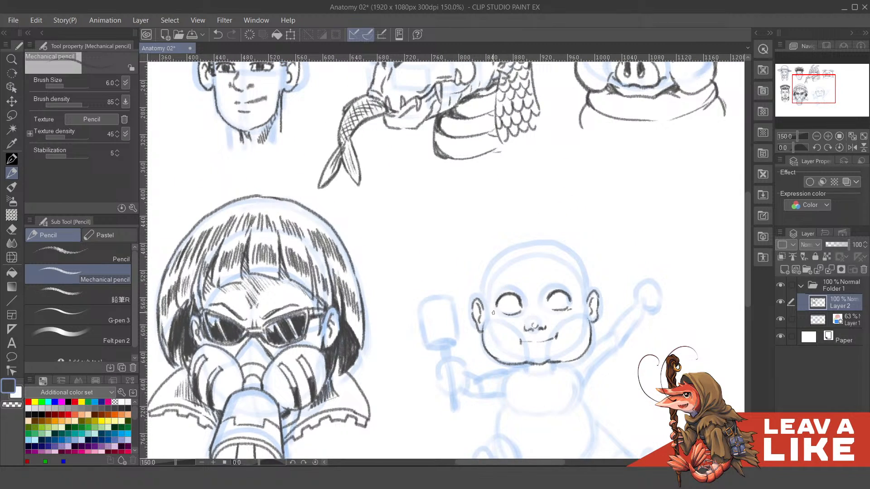
- Outline the left-hand side of the baby's skull, curving from the ear up toward the crown
drag(534, 279, 532, 276)
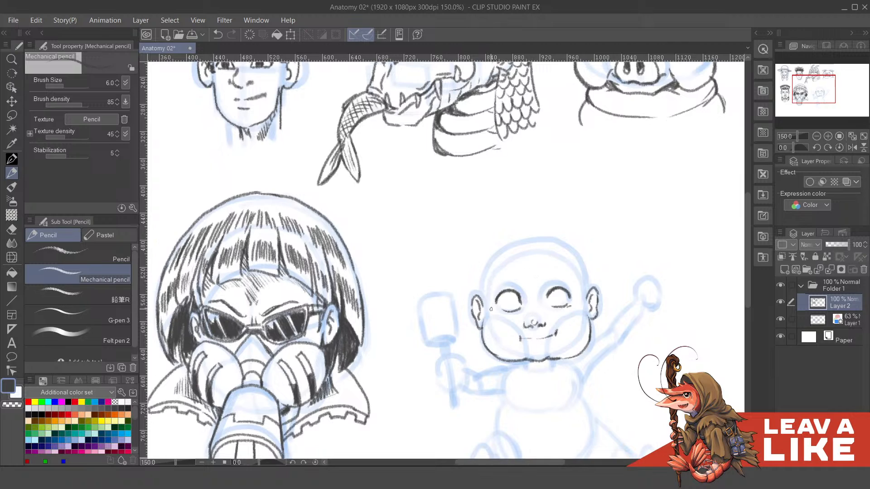
key(ctrl+z)
key(ctrl+z)
drag(486, 320, 484, 266)
key(ctrl+z)
key(ctrl+z)
mouse_move(484, 275)
mouse_down()
mouse_move(479, 293)
mouse_move(489, 261)
mouse_move(510, 246)
mouse_up()
- Continue the skull outline over the crown and down to the right-hand ear
key(ctrl+z)
key(ctrl+z)
key(ctrl+z)
drag(477, 286, 507, 240)
key(ctrl+z)
mouse_move(480, 300)
mouse_down()
mouse_move(483, 265)
mouse_move(498, 247)
mouse_move(558, 236)
mouse_move(580, 248)
mouse_up()
key(ctrl+z)
mouse_move(536, 233)
mouse_down()
mouse_move(579, 248)
mouse_move(588, 272)
mouse_up()
key(ctrl+z)
mouse_move(539, 233)
mouse_down()
mouse_move(575, 248)
mouse_move(590, 293)
mouse_up()
scroll(523, 270, up, 2)
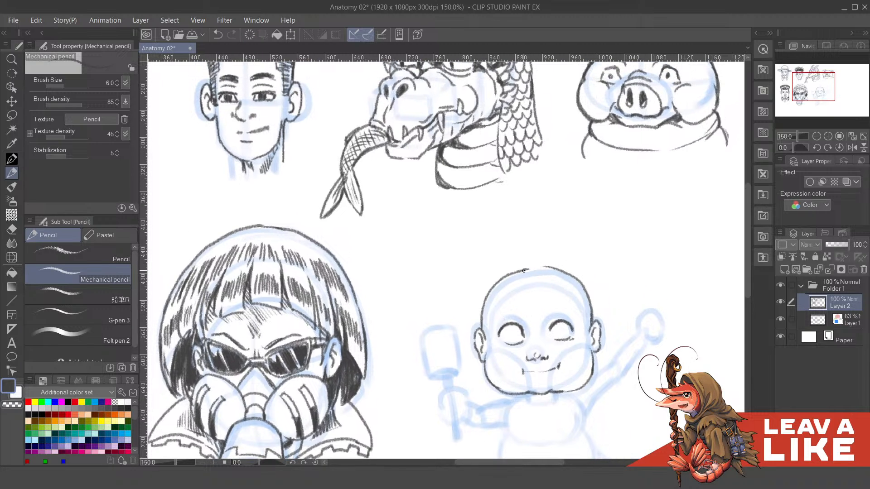
- Draw the short pointed base of a hair tuft at the crown of the baby's head
mouse_move(526, 272)
mouse_down()
mouse_move(515, 277)
mouse_move(532, 272)
mouse_up()
mouse_move(548, 274)
mouse_down()
mouse_move(555, 270)
mouse_move(540, 296)
mouse_up()
key(ctrl+z)
drag(534, 263, 534, 266)
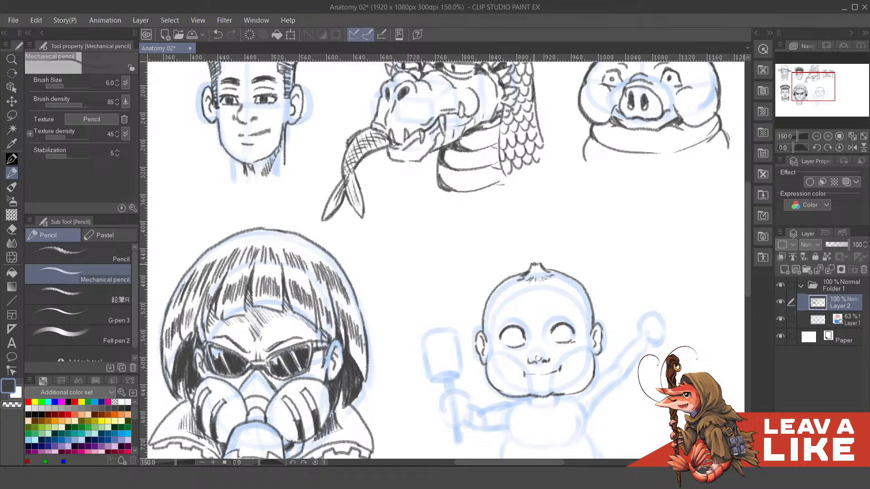
- Extend the tuft into a single curled lock of hair above the head, with strand lines inside the curl
key(ctrl+z)
key(ctrl+z)
key(ctrl+z)
drag(526, 238, 530, 244)
key(ctrl+z)
key(ctrl+z)
mouse_move(532, 259)
mouse_down()
mouse_move(528, 233)
mouse_move(540, 225)
mouse_move(552, 240)
mouse_up()
key(ctrl+z)
key(ctrl+z)
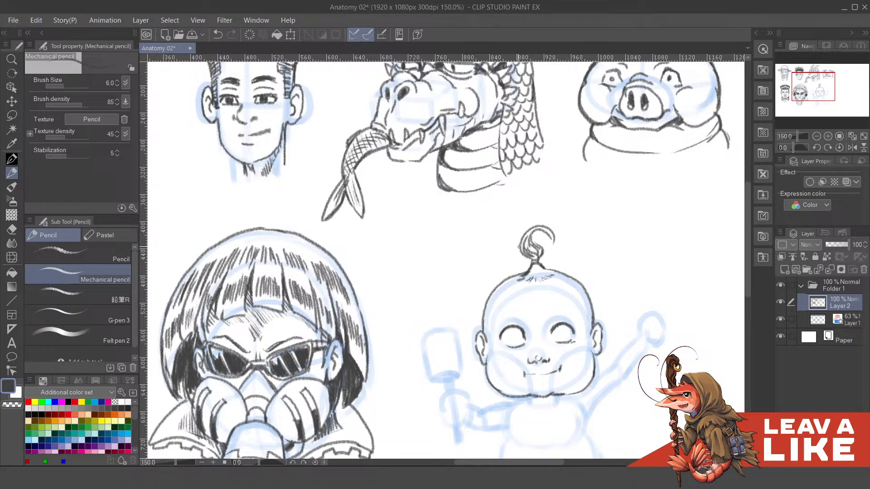
mouse_move(518, 246)
mouse_down()
mouse_move(529, 226)
mouse_move(557, 236)
mouse_move(548, 202)
mouse_up()
key(ctrl+z)
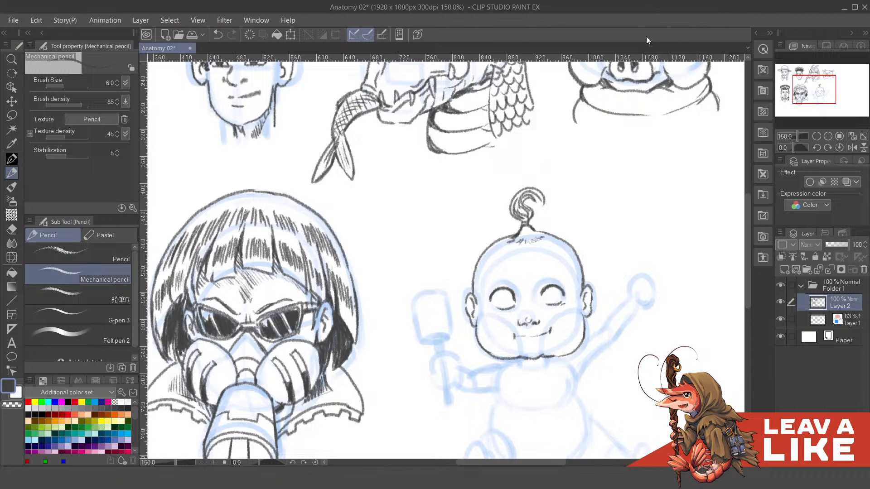
- Draw round irises with dark pupils and highlights in both of the baby's eyes
drag(576, 251, 588, 236)
mouse_move(511, 272)
mouse_down()
mouse_move(512, 293)
mouse_move(571, 285)
mouse_up()
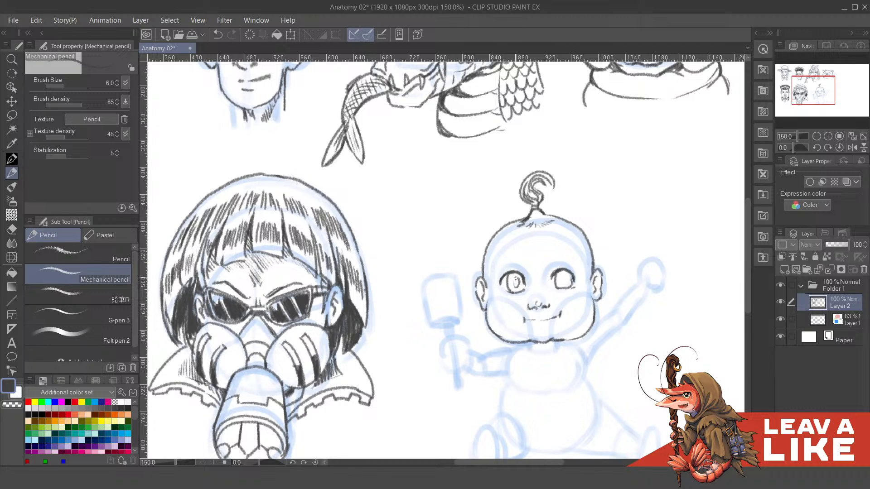
key(ctrl+z)
mouse_move(513, 279)
mouse_down()
mouse_move(515, 286)
mouse_move(512, 279)
mouse_up()
key(ctrl+z)
mouse_move(562, 278)
mouse_down()
mouse_move(561, 271)
mouse_move(566, 287)
mouse_up()
key(ctrl+z)
drag(508, 272, 509, 278)
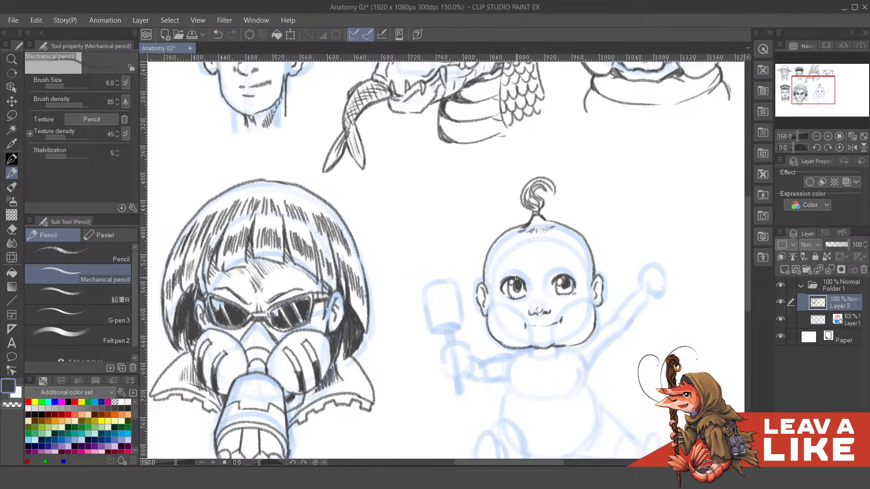
- Darken the pupils and upper lids of both eyes
key(ctrl+z)
mouse_move(502, 282)
mouse_down()
mouse_move(500, 282)
mouse_move(571, 274)
mouse_move(552, 270)
mouse_move(572, 271)
mouse_up()
key(ctrl+z)
key(ctrl+z)
- Add short, light eyebrows above the baby's eyes
key(ctrl+z)
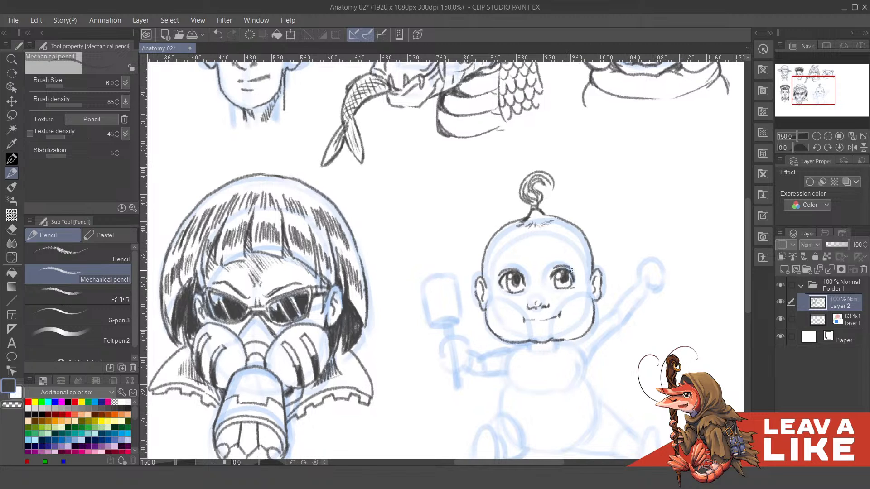
mouse_move(523, 258)
mouse_down()
mouse_move(526, 274)
mouse_move(568, 255)
mouse_move(552, 265)
mouse_move(561, 261)
mouse_up()
key(ctrl+z)
key(ctrl+z)
key(ctrl+z)
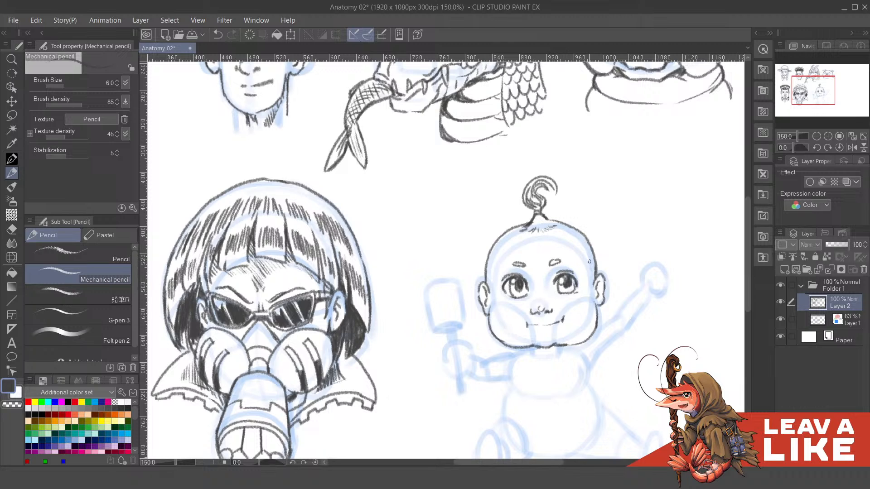
- Thicken the baby's cheek and jaw outline with the Layer 1 sketch hidden, and show the sketch again
scroll(589, 262, down, 1)
click(780, 320)
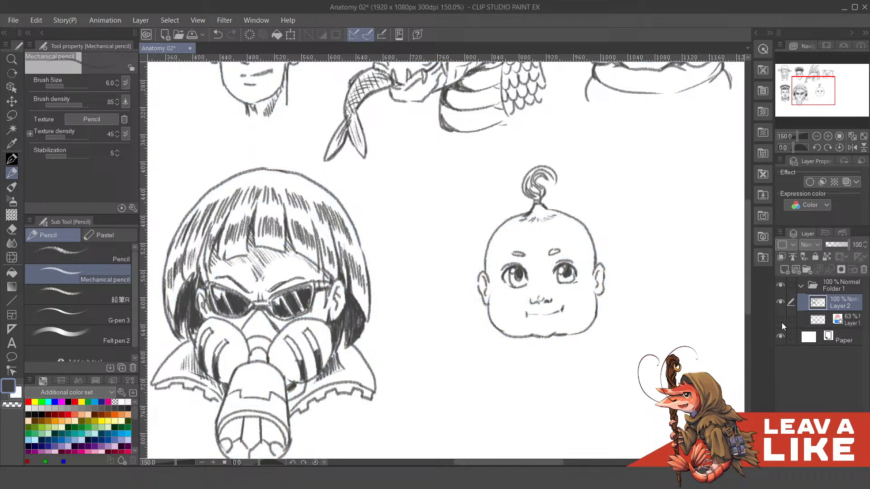
drag(627, 291, 635, 295)
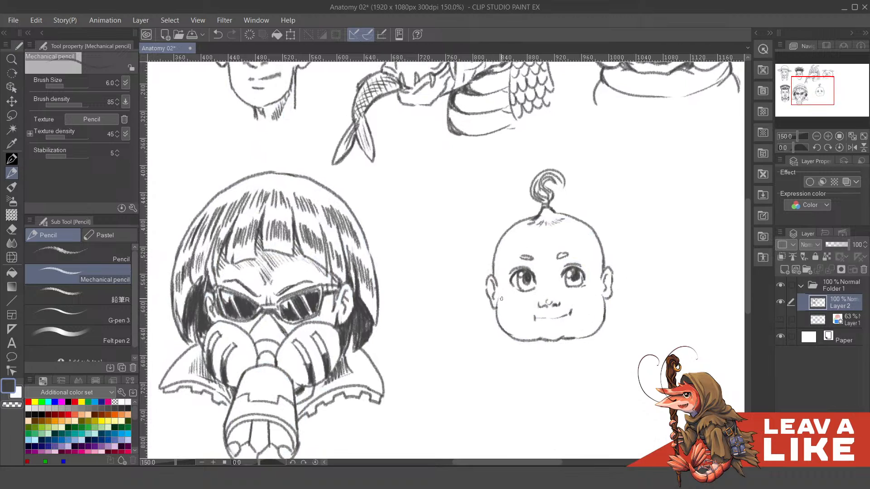
drag(499, 299, 507, 332)
key(ctrl+z)
drag(498, 298, 518, 336)
key(ctrl+z)
mouse_move(499, 300)
mouse_down()
mouse_move(535, 341)
mouse_move(588, 330)
mouse_move(579, 338)
mouse_move(588, 337)
mouse_move(616, 304)
mouse_up()
key(ctrl+z)
key(ctrl+z)
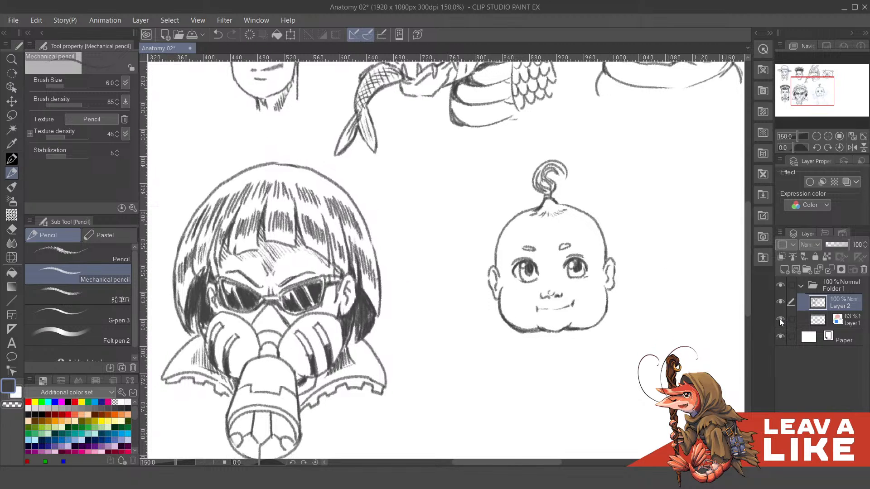
click(779, 319)
drag(676, 340, 663, 312)
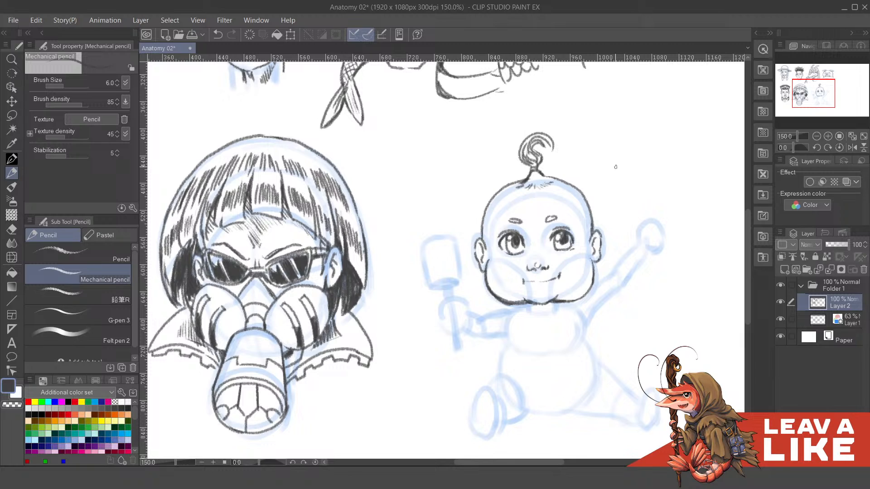
- Draw the shirt's curved neckline and a round bib on the baby's chest, following the blue construction sketch
scroll(661, 117, down, 3)
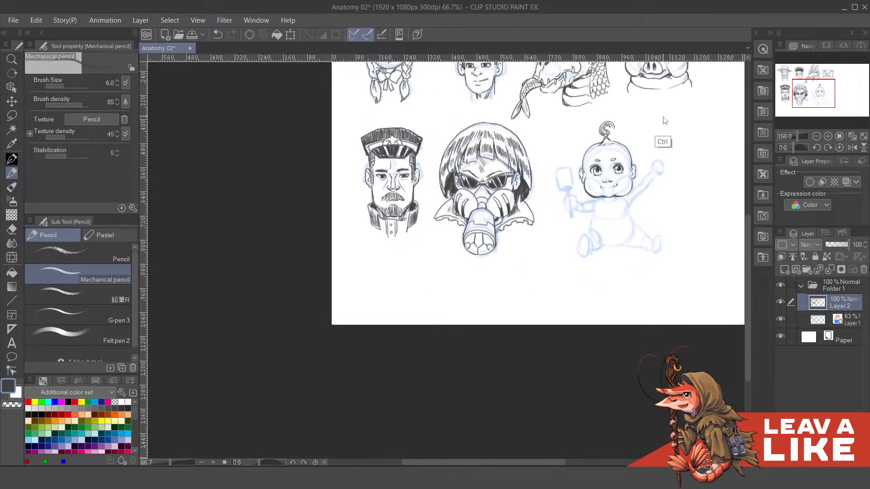
scroll(662, 117, up, 1)
drag(643, 199, 592, 268)
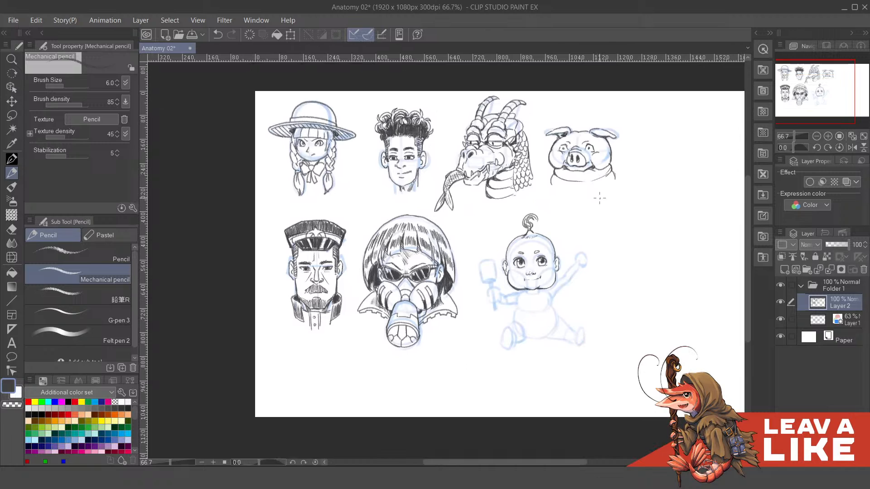
scroll(587, 268, up, 2)
mouse_move(491, 320)
mouse_down()
mouse_move(553, 301)
mouse_move(555, 279)
mouse_move(546, 279)
mouse_up()
drag(579, 242, 579, 254)
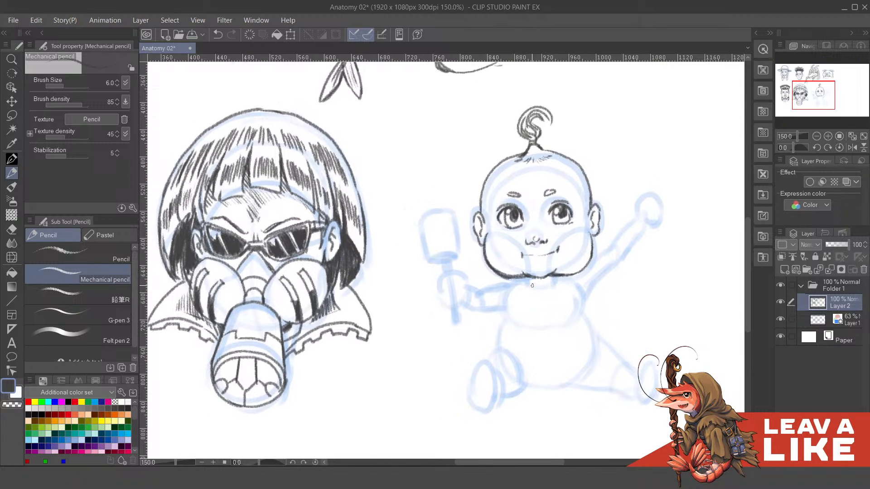
mouse_move(521, 276)
mouse_down()
mouse_move(546, 287)
mouse_move(555, 277)
mouse_move(525, 284)
mouse_move(556, 330)
mouse_move(563, 327)
mouse_move(517, 298)
mouse_move(562, 296)
mouse_up()
key(ctrl+z)
mouse_move(560, 288)
mouse_down()
mouse_move(564, 310)
mouse_move(564, 275)
mouse_up()
mouse_move(498, 276)
mouse_down()
mouse_move(540, 265)
mouse_move(518, 272)
mouse_move(542, 270)
mouse_move(519, 298)
mouse_move(558, 299)
mouse_up()
key(ctrl+z)
- Line both of the baby's arms as puffy sleeves with fabric folds and rounded cuffs
key(ctrl+z)
mouse_move(673, 252)
mouse_down()
mouse_move(602, 260)
mouse_move(575, 275)
mouse_move(574, 251)
mouse_move(585, 252)
mouse_move(595, 227)
mouse_move(612, 229)
mouse_move(620, 245)
mouse_move(567, 293)
mouse_up()
key(ctrl+z)
key(ctrl+z)
key(ctrl+z)
key(ctrl+z)
key(ctrl+z)
key(ctrl+z)
key(ctrl+z)
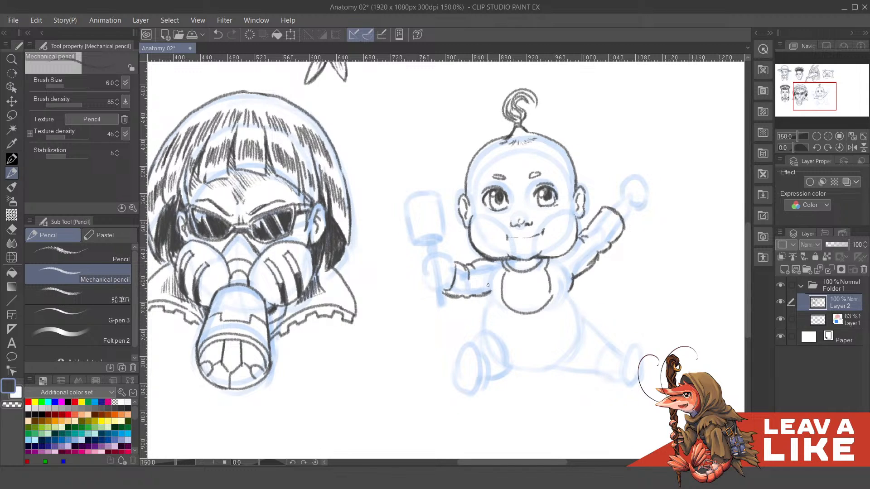
- Draw the sides of the baby's shirt and close it with a curved hem across the belly
drag(488, 286, 490, 305)
drag(574, 290, 567, 304)
mouse_move(489, 299)
mouse_down()
mouse_move(486, 310)
mouse_move(582, 294)
mouse_up()
scroll(562, 290, down, 1)
scroll(539, 296, left, 1)
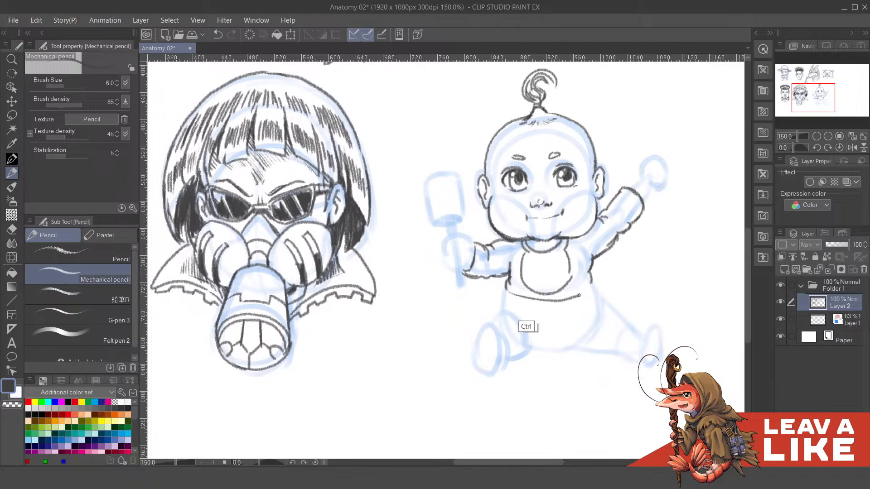
key(ctrl+z)
mouse_move(505, 293)
mouse_down()
mouse_move(544, 307)
mouse_move(589, 296)
mouse_up()
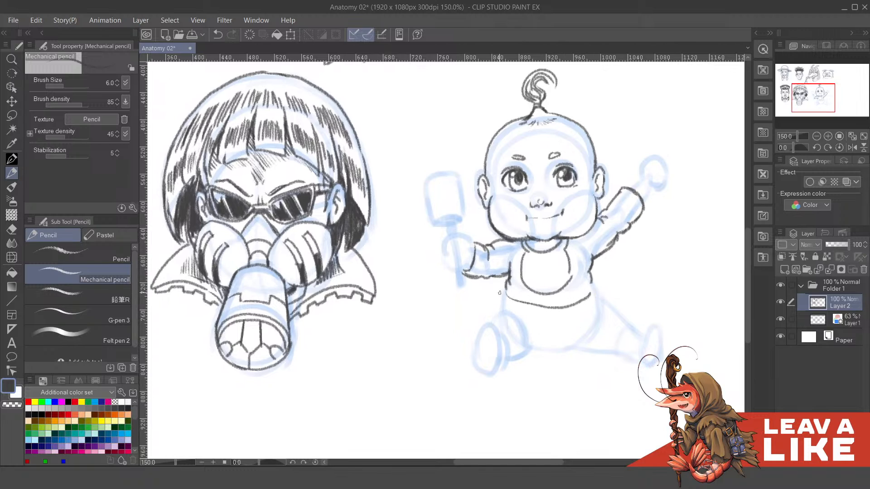
mouse_move(504, 293)
mouse_down()
mouse_move(498, 302)
mouse_move(503, 294)
mouse_move(588, 304)
mouse_move(594, 289)
mouse_move(599, 294)
mouse_up()
key(ctrl+z)
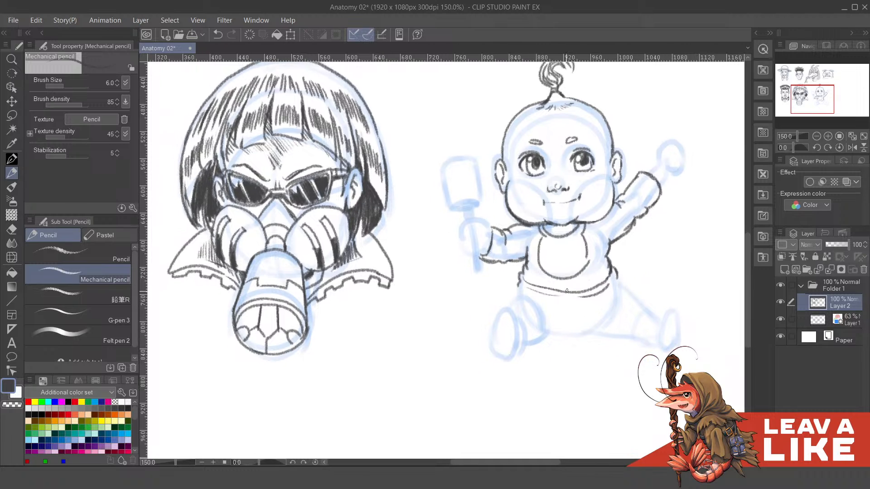
- Outline the rounded diaper below the shirt hem, including the curved leg opening over the bent leg
mouse_move(518, 283)
mouse_down()
mouse_move(515, 298)
mouse_move(538, 311)
mouse_move(547, 333)
mouse_up()
drag(542, 312, 547, 331)
mouse_move(597, 303)
mouse_down()
mouse_move(591, 290)
mouse_move(605, 283)
mouse_up()
key(ctrl+z)
mouse_move(583, 316)
mouse_down()
mouse_move(609, 267)
mouse_move(610, 278)
mouse_up()
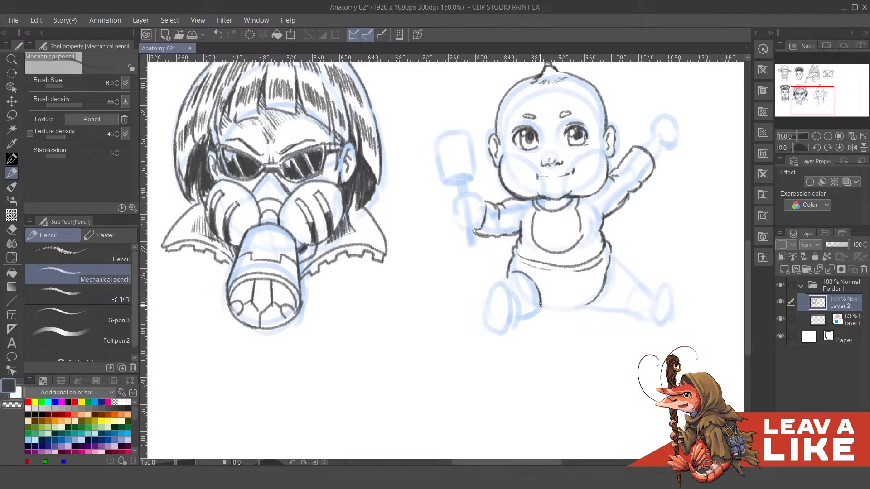
mouse_move(547, 310)
mouse_down()
mouse_move(589, 311)
mouse_move(606, 280)
mouse_move(582, 279)
mouse_move(594, 281)
mouse_up()
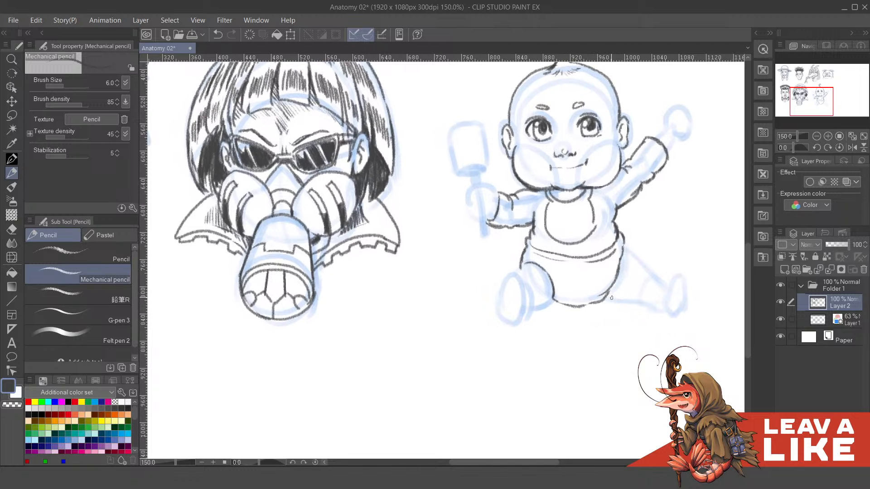
- Draw the bent leg beside the diaper and the outline of its foot with the sole facing forward
mouse_move(507, 304)
mouse_down()
mouse_move(510, 341)
mouse_move(535, 325)
mouse_move(537, 343)
mouse_move(517, 327)
mouse_move(533, 313)
mouse_move(540, 348)
mouse_move(575, 322)
mouse_move(560, 338)
mouse_move(575, 318)
mouse_move(546, 305)
mouse_up()
key(ctrl+z)
key(ctrl+z)
key(ctrl+z)
key(ctrl+z)
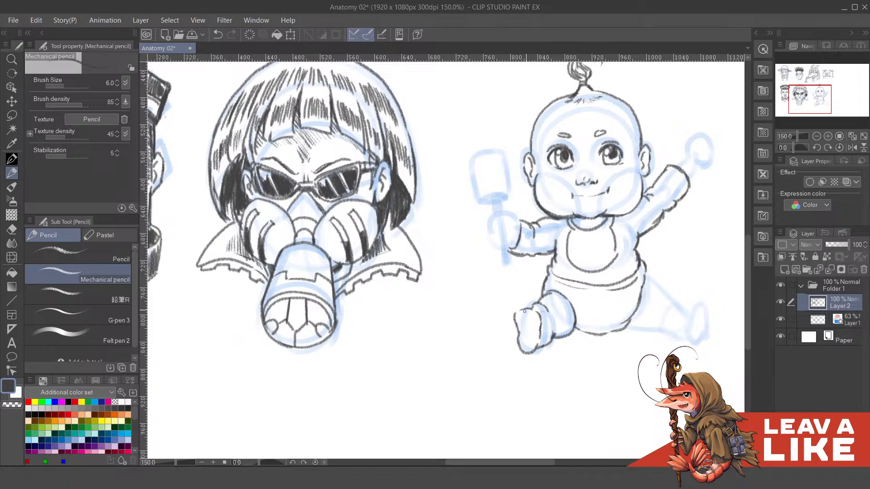
- Mirror the canvas, clean up the bent leg's contour and add small toes to the forward-facing foot
key(h)
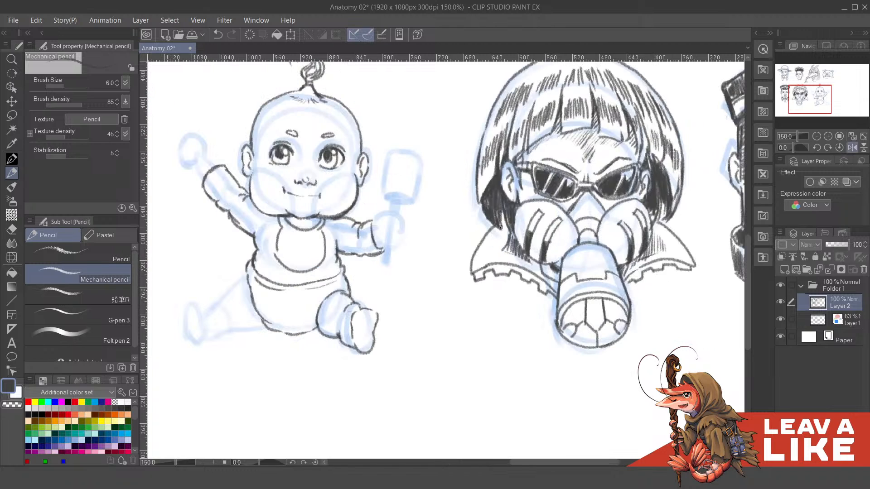
drag(415, 289, 562, 261)
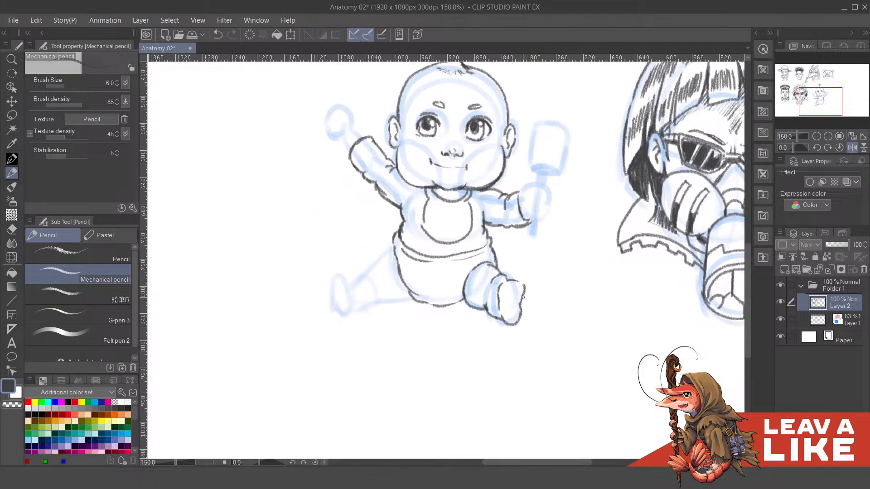
mouse_move(523, 297)
mouse_down()
mouse_move(522, 309)
mouse_move(526, 303)
mouse_up()
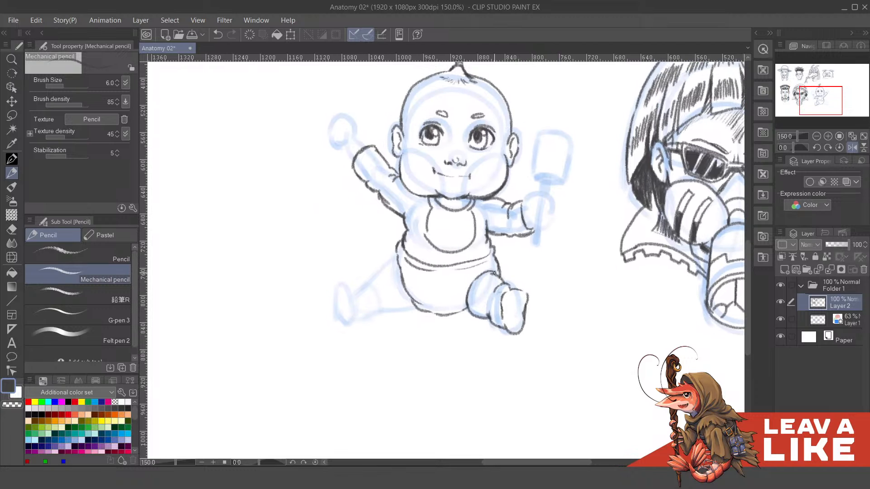
drag(494, 273, 509, 295)
key(c)
key(c)
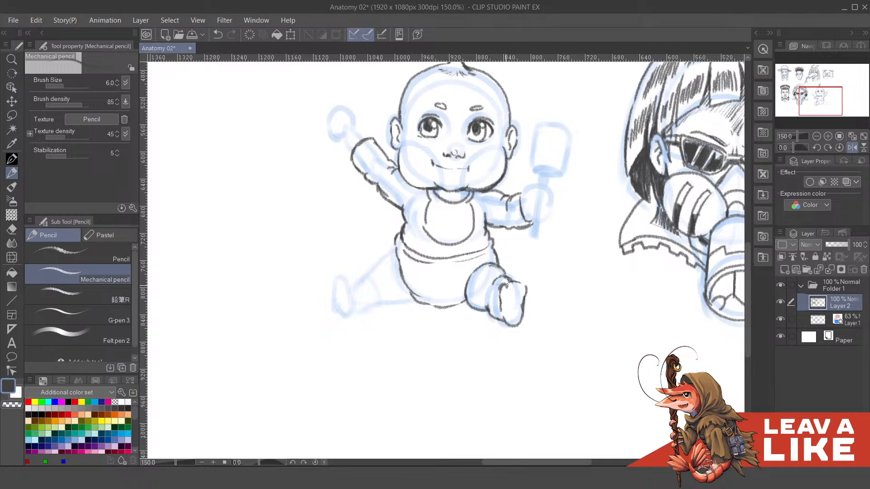
key(ctrl+z)
key(c)
key(c)
mouse_move(521, 289)
mouse_down()
mouse_move(523, 281)
mouse_move(520, 309)
mouse_move(543, 301)
mouse_move(557, 314)
mouse_move(546, 299)
mouse_up()
mouse_move(489, 297)
mouse_down()
mouse_move(505, 299)
mouse_move(514, 322)
mouse_move(528, 318)
mouse_up()
key(ctrl+z)
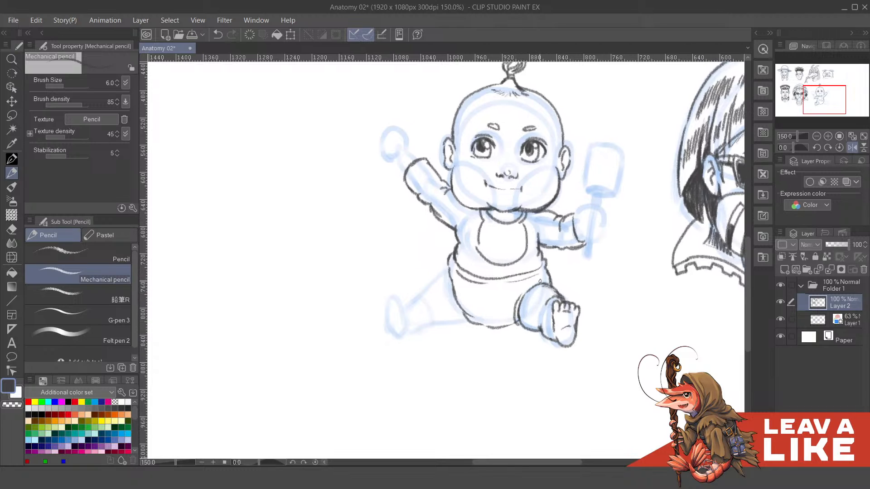
- Draw the upper and lower thigh contours of the outstretched leg, starting from the diaper's edge
mouse_move(541, 282)
mouse_down()
mouse_move(552, 287)
mouse_move(552, 273)
mouse_move(567, 262)
mouse_move(591, 262)
mouse_up()
key(ctrl+z)
key(c)
key(c)
mouse_move(491, 262)
mouse_down()
mouse_move(516, 261)
mouse_move(493, 274)
mouse_move(507, 269)
mouse_move(493, 284)
mouse_move(517, 264)
mouse_up()
key(ctrl+z)
key(ctrl+z)
key(ctrl+z)
drag(501, 309, 538, 312)
key(ctrl+z)
drag(588, 230, 600, 231)
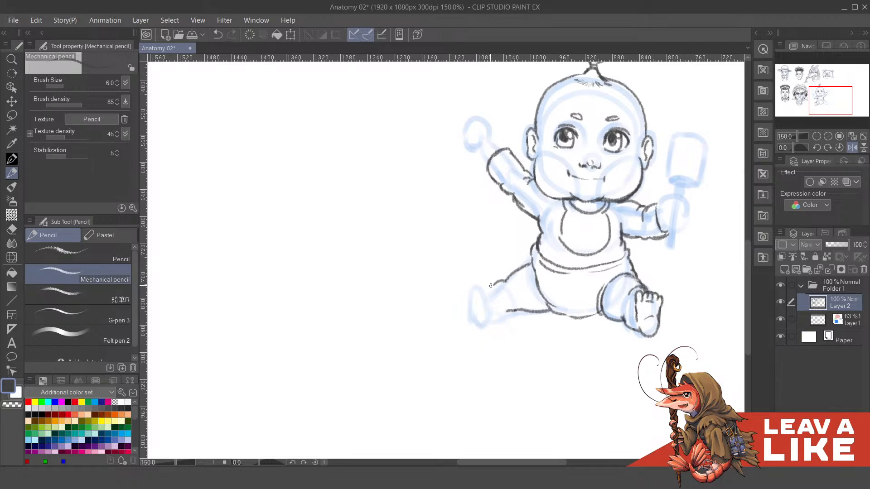
- Unmirror the canvas, extend the outstretched leg with chubby curves to the ankle and draw its upturned foot
key(h)
drag(455, 266, 530, 273)
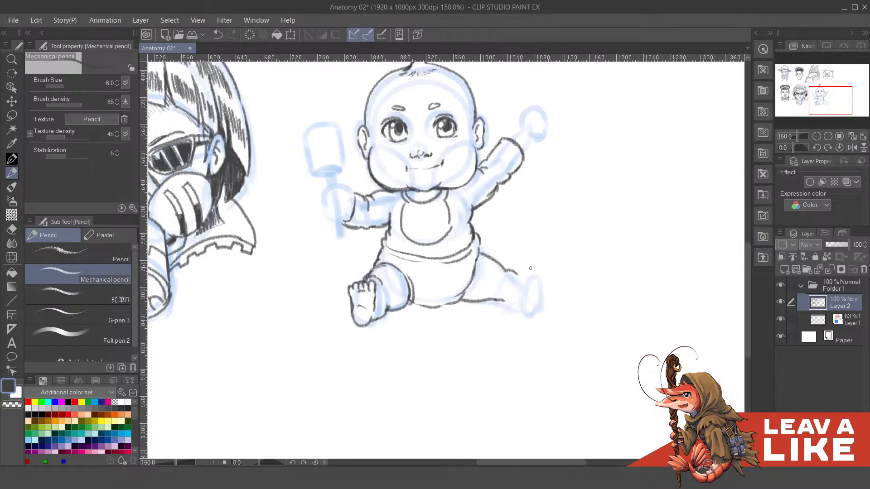
mouse_move(503, 300)
mouse_down()
mouse_move(522, 302)
mouse_move(533, 283)
mouse_move(539, 307)
mouse_up()
key(ctrl+z)
key(ctrl+z)
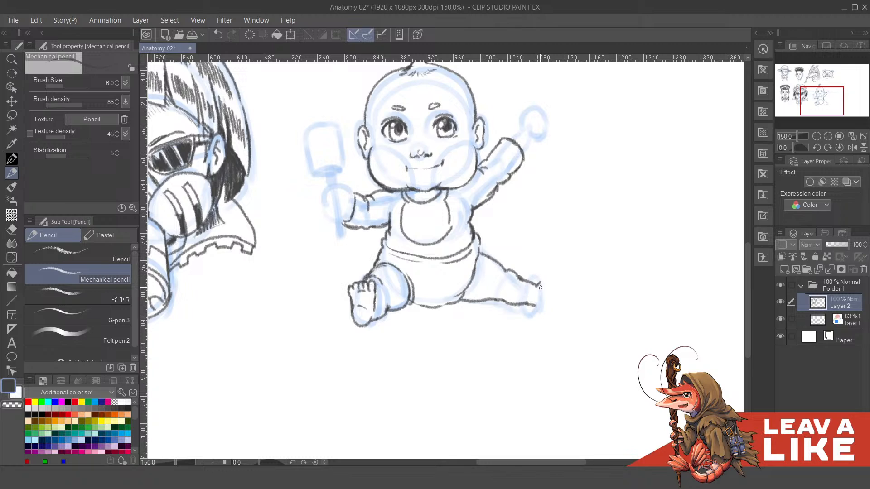
key(ctrl+z)
drag(539, 284, 548, 269)
key(ctrl+z)
mouse_move(550, 267)
mouse_down()
mouse_move(549, 305)
mouse_move(539, 308)
mouse_up()
- Draw the thumb and the beginning of the first finger of the baby's raised hand above the sleeve cuff
drag(567, 247, 571, 272)
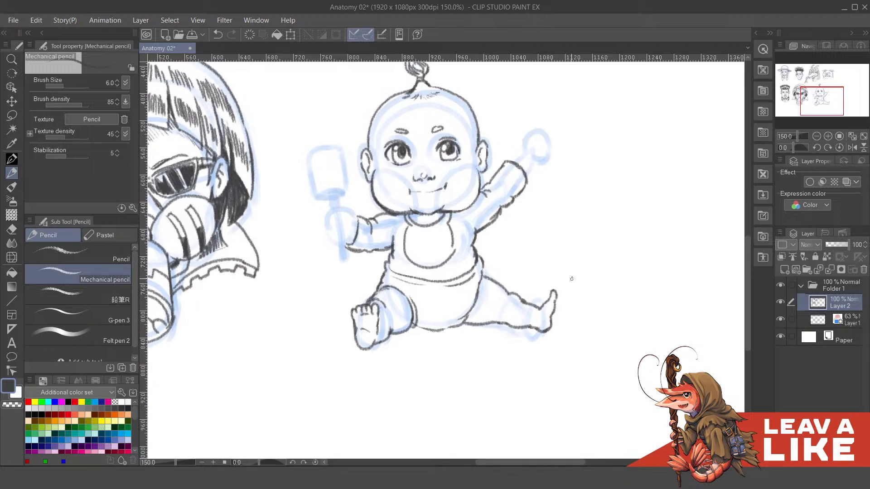
drag(577, 239, 578, 260)
mouse_move(543, 200)
mouse_down()
mouse_move(559, 262)
mouse_move(537, 249)
mouse_move(546, 257)
mouse_move(535, 240)
mouse_move(539, 223)
mouse_move(543, 234)
mouse_up()
key(ctrl+z)
key(ctrl+z)
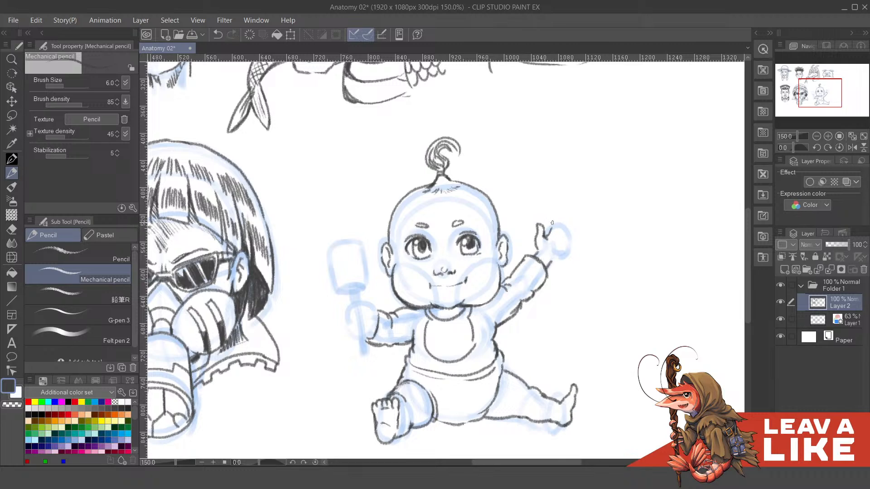
key(ctrl+z)
mouse_move(546, 237)
mouse_down()
mouse_move(549, 220)
mouse_move(553, 235)
mouse_up()
- Mirror the canvas and draw the spread fingers of the baby's raised hand
key(h)
drag(364, 175, 479, 203)
key(ctrl+z)
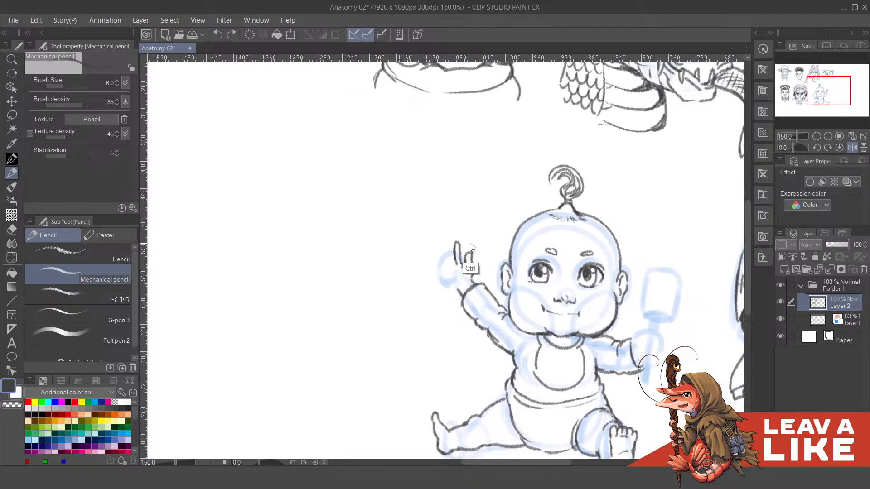
key(ctrl+z)
key(ctrl+z)
key(ctrl+z)
mouse_move(455, 255)
mouse_down()
mouse_move(451, 243)
mouse_move(453, 265)
mouse_move(440, 250)
mouse_move(443, 271)
mouse_move(468, 242)
mouse_up()
key(ctrl+z)
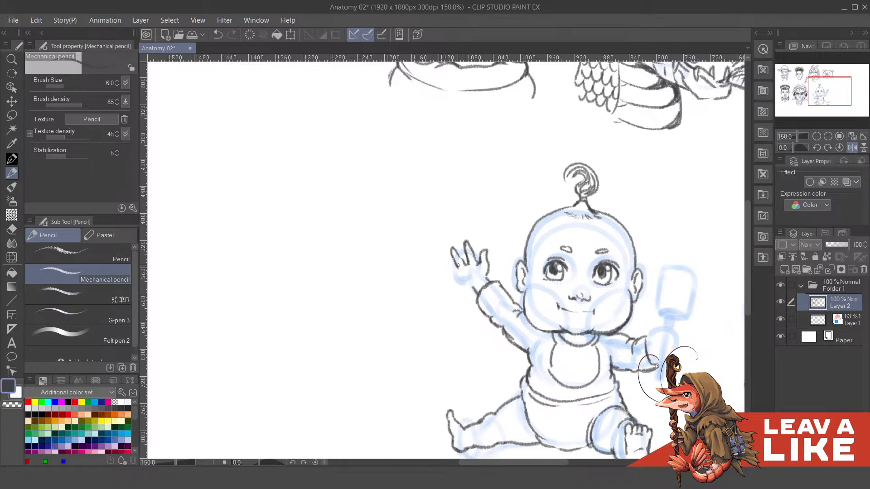
key(ctrl+z)
key(ctrl+z)
drag(443, 261, 449, 268)
- Rotate the canvas and draw the outer finger and palm edge of the raised hand down toward the wrist
key(asciicircum)
key(asciicircum)
key(asciicircum)
key(asciicircum)
key(asciicircum)
key(asciicircum)
key(asciicircum)
key(asciicircum)
key(asciicircum)
key(asciicircum)
key(asciicircum)
key(asciicircum)
key(asciicircum)
scroll(449, 304, up, 1)
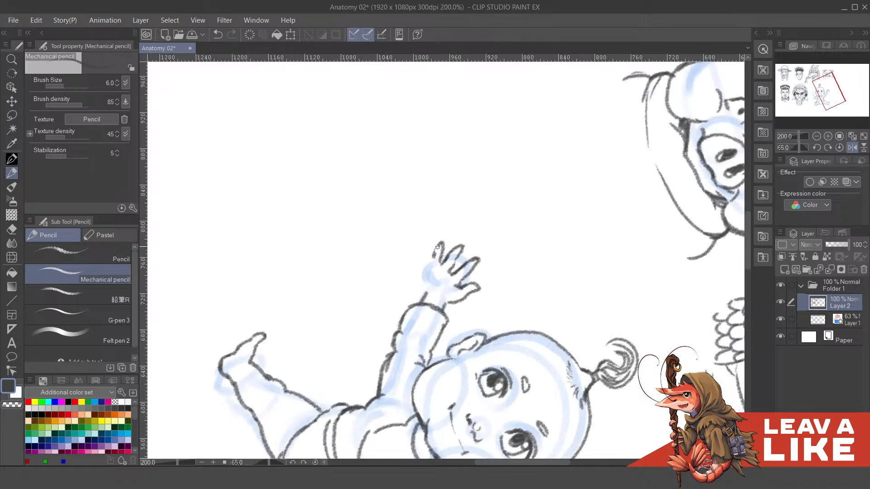
mouse_move(437, 247)
mouse_down()
mouse_move(433, 270)
mouse_move(433, 252)
mouse_move(431, 265)
mouse_move(422, 254)
mouse_move(422, 269)
mouse_move(420, 261)
mouse_move(432, 261)
mouse_move(430, 270)
mouse_move(437, 241)
mouse_move(427, 294)
mouse_up()
- Rotate the canvas back toward upright and add a short crease to the raised hand's palm
scroll(538, 192, down, 1)
key(minus)
key(minus)
key(minus)
key(minus)
key(minus)
key(minus)
key(minus)
key(minus)
key(minus)
key(minus)
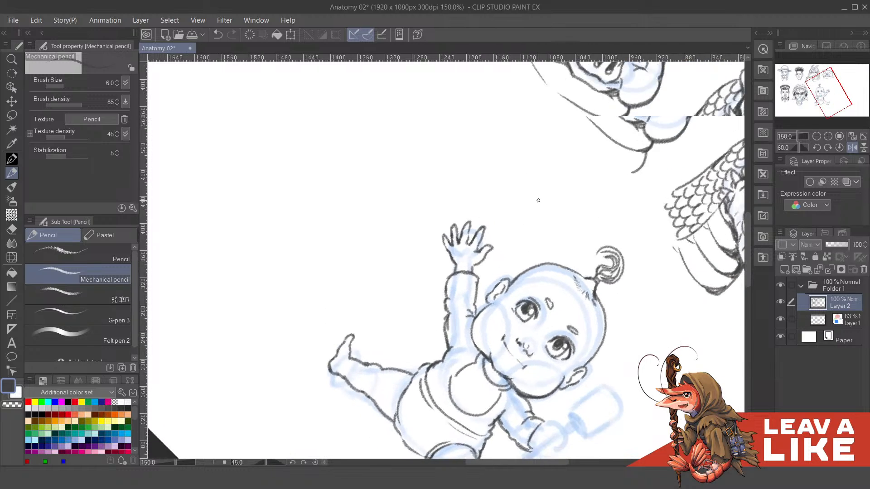
scroll(537, 199, up, 1)
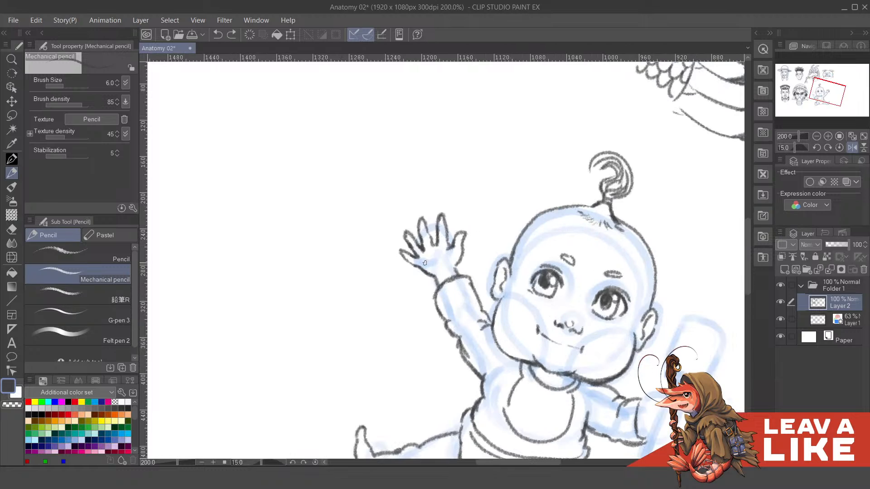
drag(424, 261, 437, 258)
scroll(562, 175, down, 2)
key(minus)
scroll(639, 252, up, 1)
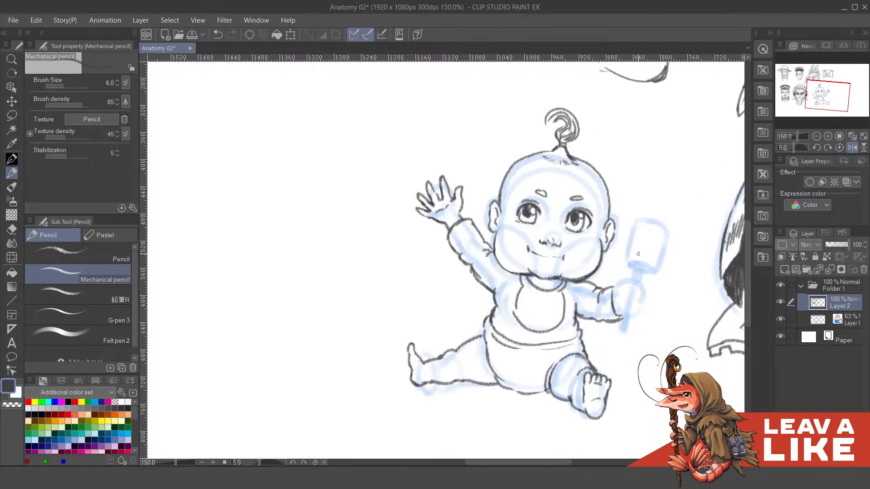
- Unmirror the canvas and draw the baby's other hand as a fist with curled fingers gripping the rattle handle
key(h)
drag(291, 262, 483, 267)
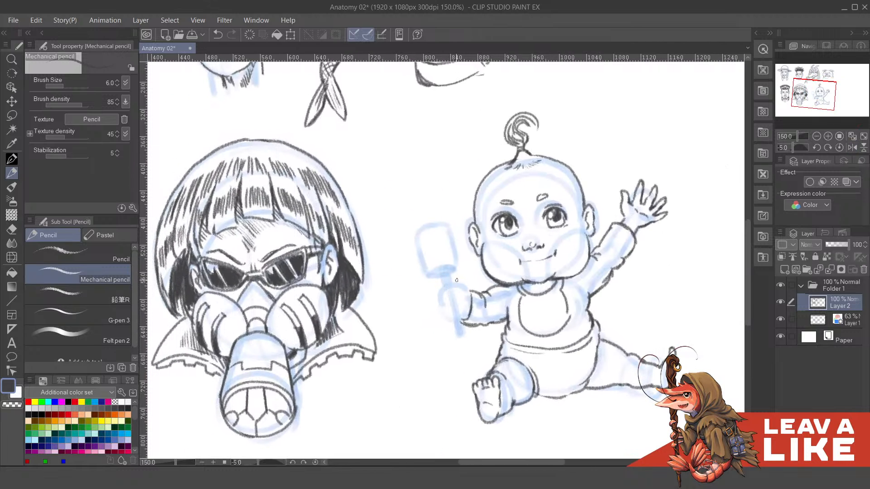
key(asciicircum)
key(asciicircum)
scroll(470, 298, up, 1)
mouse_move(458, 296)
mouse_down()
mouse_move(504, 292)
mouse_move(488, 276)
mouse_move(501, 288)
mouse_up()
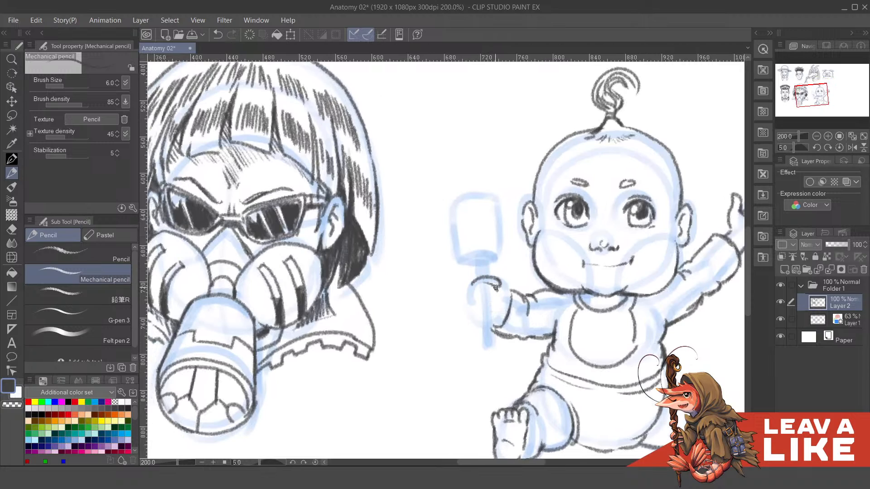
key(ctrl+z)
key(ctrl+z)
key(ctrl+z)
mouse_move(471, 312)
mouse_down()
mouse_move(476, 319)
mouse_move(470, 296)
mouse_up()
drag(520, 237, 521, 230)
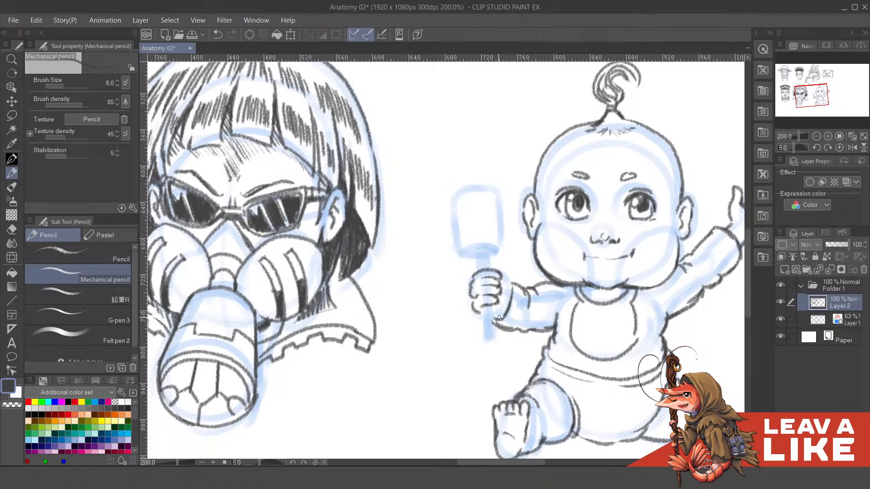
- Draw the rattle's handle below the fist with a ring at its end, and start the shaft above
mouse_move(482, 306)
mouse_down()
mouse_move(480, 327)
mouse_move(490, 308)
mouse_move(481, 340)
mouse_move(495, 328)
mouse_move(488, 333)
mouse_up()
key(ctrl+z)
scroll(498, 313, up, 2)
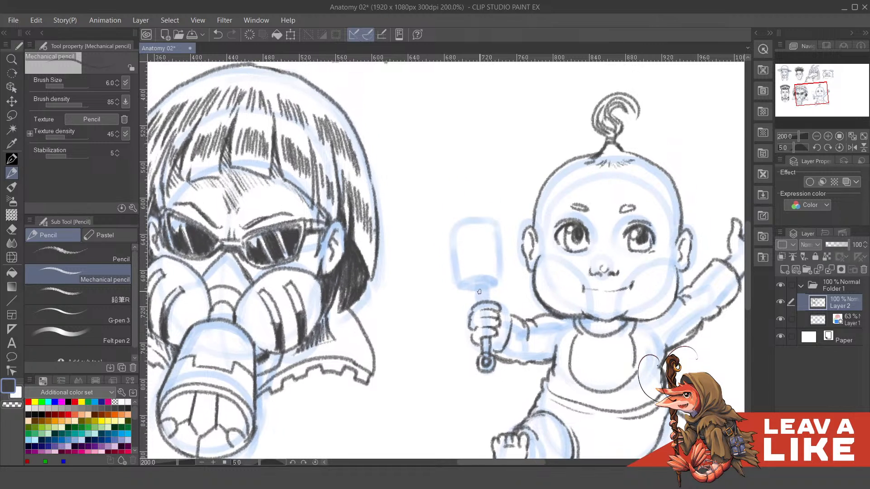
drag(478, 288, 479, 305)
- Draw the rattle's barrel-shaped head with a small knob on top and decorate it with triangle and square shapes
mouse_move(483, 283)
mouse_down()
mouse_move(488, 300)
mouse_move(490, 286)
mouse_move(479, 282)
mouse_move(504, 287)
mouse_move(471, 283)
mouse_move(474, 292)
mouse_move(503, 288)
mouse_move(472, 319)
mouse_move(468, 280)
mouse_move(508, 262)
mouse_move(517, 269)
mouse_move(504, 267)
mouse_move(518, 277)
mouse_move(514, 322)
mouse_move(500, 301)
mouse_move(516, 252)
mouse_up()
key(ctrl+z)
key(ctrl+z)
mouse_move(474, 280)
mouse_down()
mouse_move(493, 294)
mouse_move(476, 284)
mouse_move(489, 278)
mouse_move(475, 284)
mouse_move(480, 293)
mouse_move(485, 283)
mouse_move(508, 290)
mouse_move(499, 298)
mouse_move(508, 282)
mouse_up()
key(ctrl+z)
mouse_move(506, 277)
mouse_down()
mouse_move(512, 290)
mouse_move(506, 282)
mouse_move(479, 307)
mouse_up()
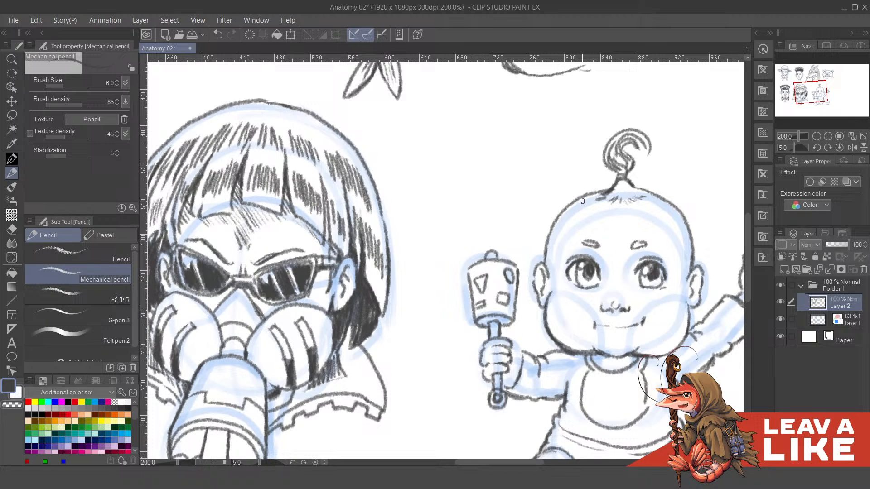
- Clean up and redraw the lines where the baby's cheek meets the raised arm's sleeve
scroll(593, 220, down, 2)
drag(699, 298, 636, 257)
scroll(567, 243, up, 2)
mouse_move(567, 243)
mouse_down()
mouse_move(552, 269)
mouse_move(574, 224)
mouse_up()
key(c)
drag(558, 272, 573, 245)
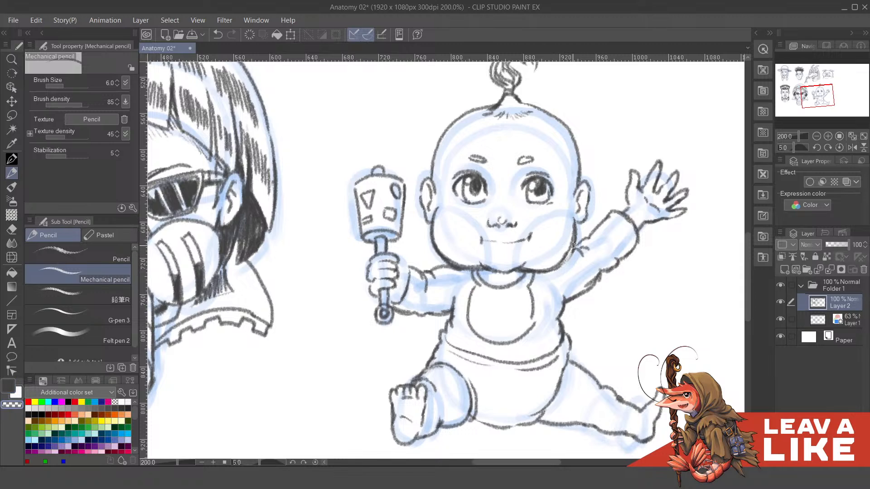
key(c)
key(c)
drag(558, 268, 567, 251)
- Hide the Layer 1 construction sketch, reset the canvas rotation and check the line art on the page
key(ctrl+minus)
key(ctrl+minus)
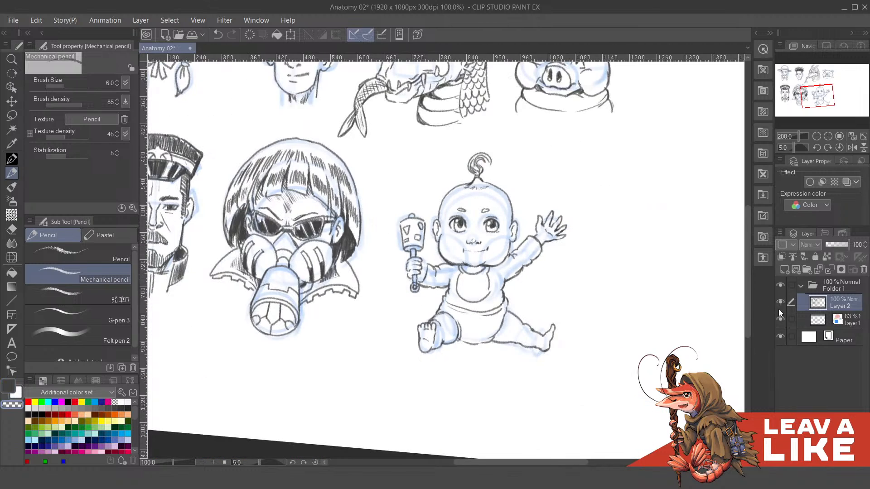
click(780, 319)
key(ctrl+minus)
key(minus)
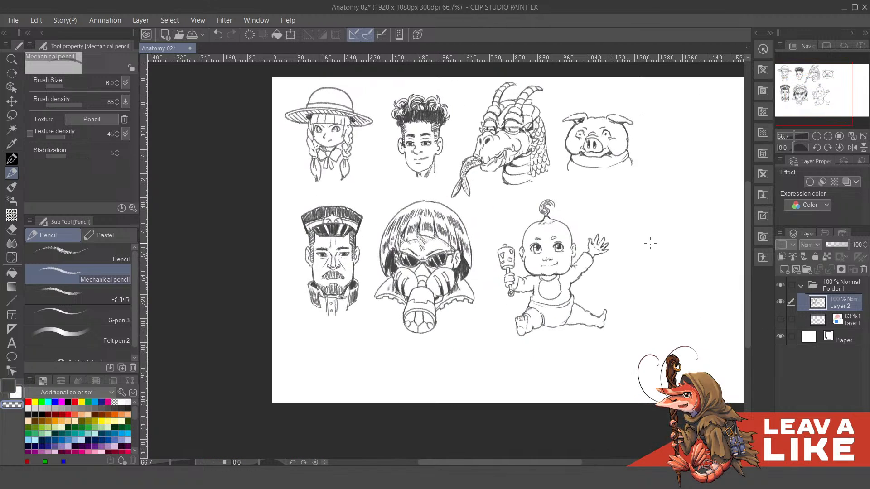
drag(665, 269, 632, 295)
ctrl+click(519, 281)
ctrl+click(519, 281)
ctrl+click(518, 281)
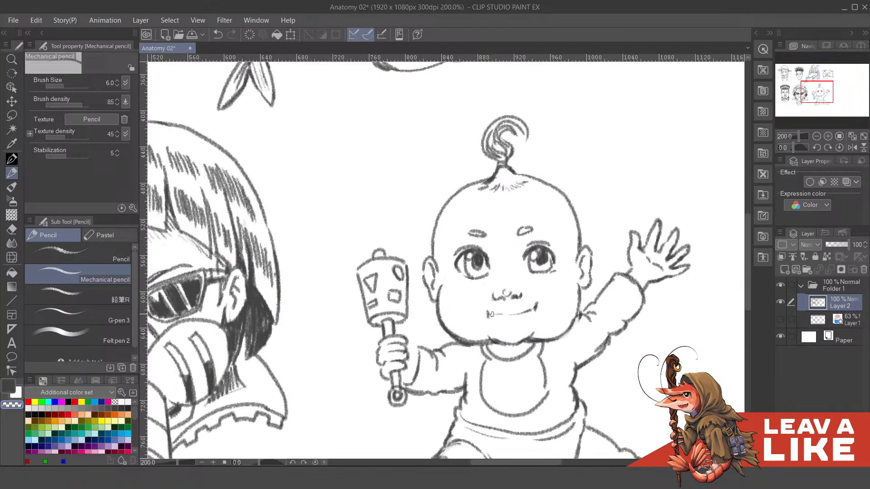
- Redraw the baby's smile as a clean curve with a small crease at each corner of the mouth
mouse_move(490, 314)
mouse_down()
mouse_move(518, 298)
mouse_move(526, 305)
mouse_move(500, 316)
mouse_move(538, 304)
mouse_up()
key(ctrl+z)
key(c)
key(ctrl+z)
drag(485, 315, 489, 303)
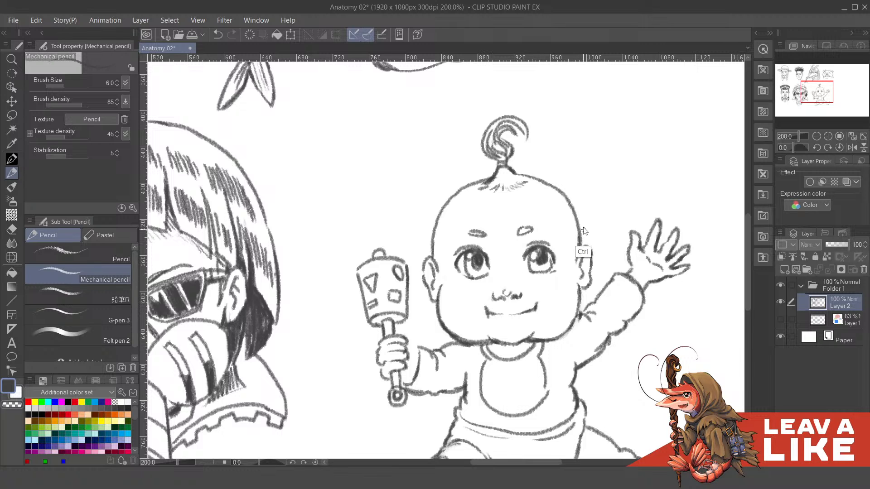
scroll(585, 235, down, 2)
scroll(590, 240, up, 2)
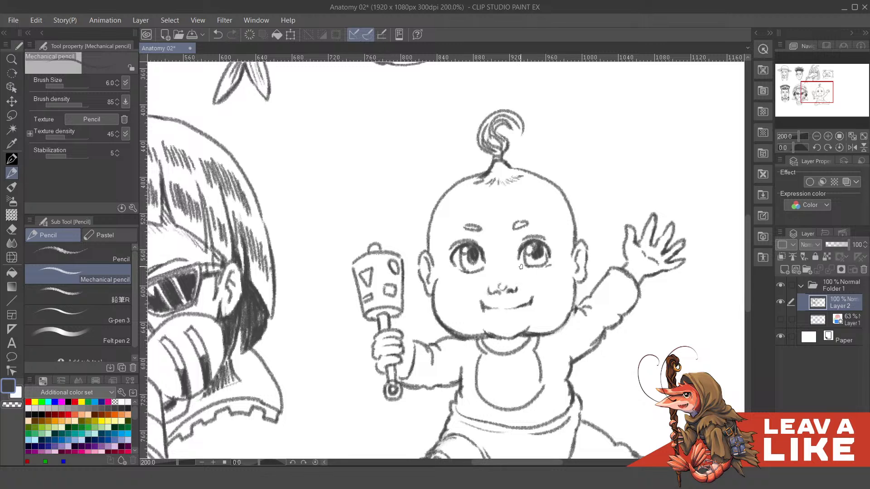
- Retouch the baby's eye lines and thicken both eyebrows into darker, slightly angled strokes
mouse_move(520, 266)
mouse_down()
mouse_move(531, 268)
mouse_move(545, 245)
mouse_move(551, 252)
mouse_up()
drag(466, 238, 499, 261)
key(ctrl+z)
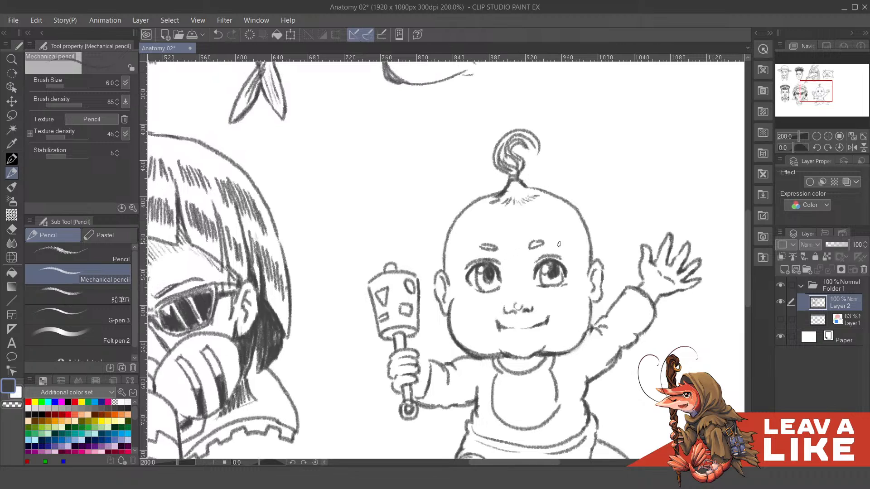
mouse_move(567, 259)
mouse_down()
mouse_move(544, 228)
mouse_move(532, 230)
mouse_move(555, 225)
mouse_up()
drag(499, 245, 571, 239)
scroll(605, 232, down, 3)
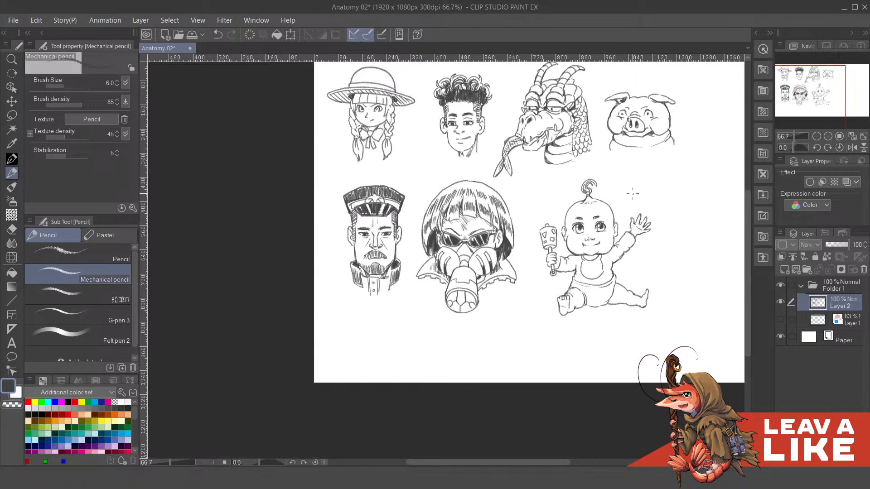
scroll(633, 193, up, 2)
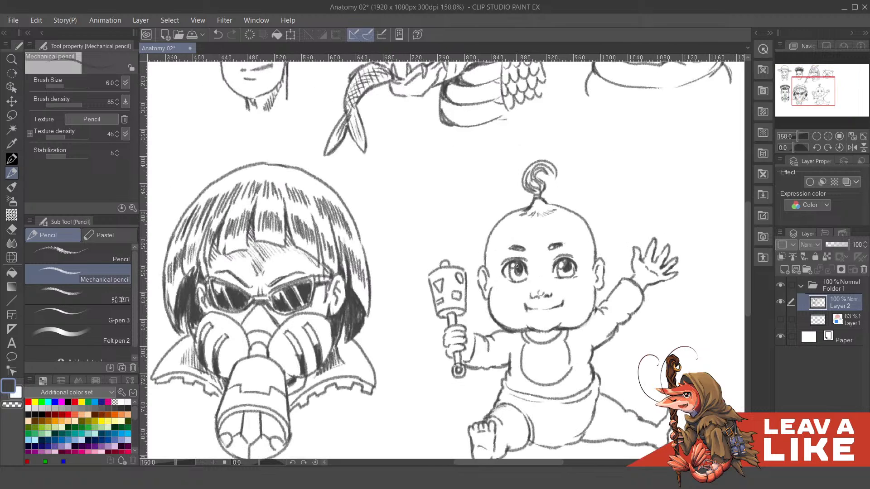
- Darken the upper eyelids and irises of both of the baby's eyes
drag(504, 267, 504, 277)
drag(548, 249, 572, 270)
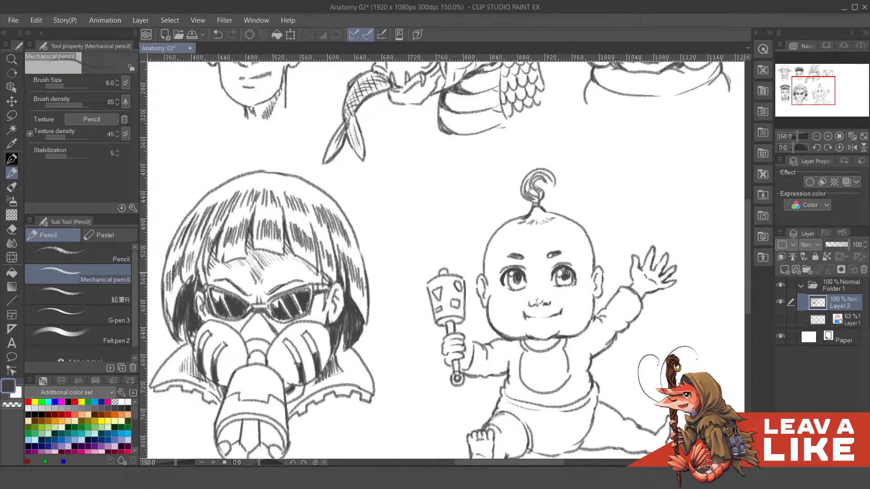
drag(561, 277, 567, 286)
drag(513, 277, 516, 282)
scroll(634, 209, down, 3)
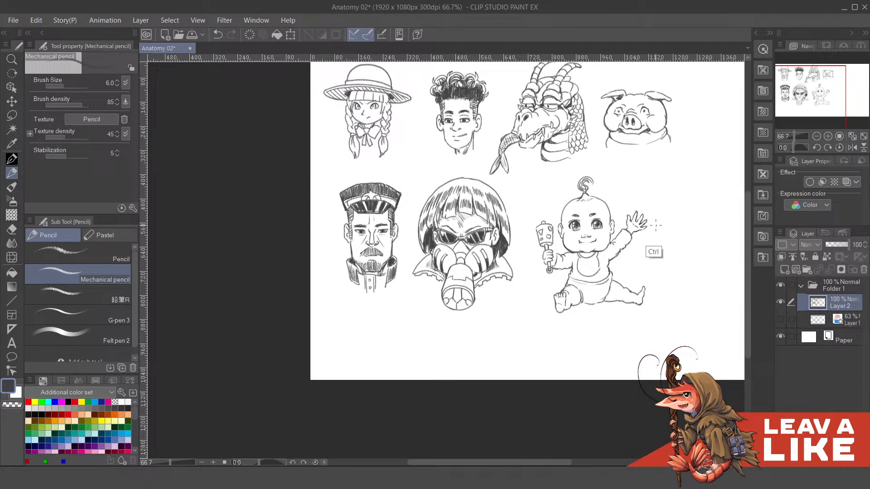
scroll(654, 224, up, 2)
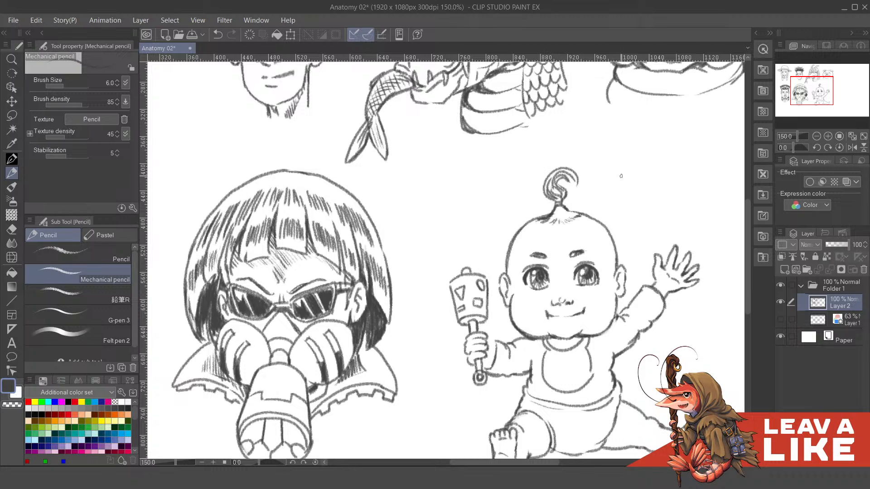
scroll(620, 211, down, 2)
drag(653, 301, 499, 355)
drag(565, 273, 576, 321)
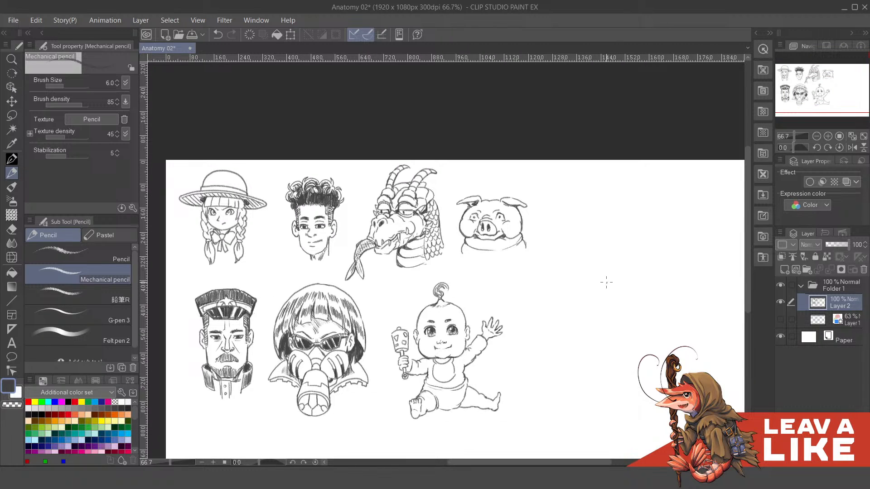
drag(650, 304, 636, 284)
drag(491, 279, 635, 279)
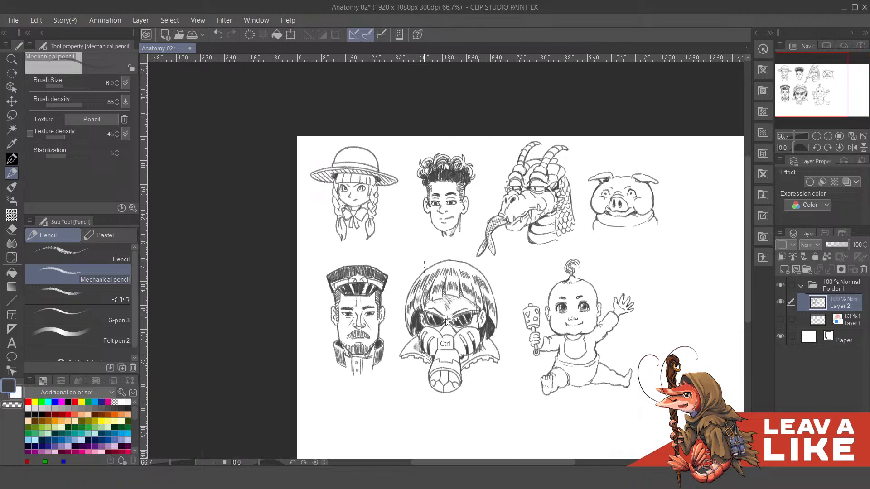
- Try to clean up the fringe edge above the gas-mask character's sunglasses
scroll(432, 295, up, 3)
key(c)
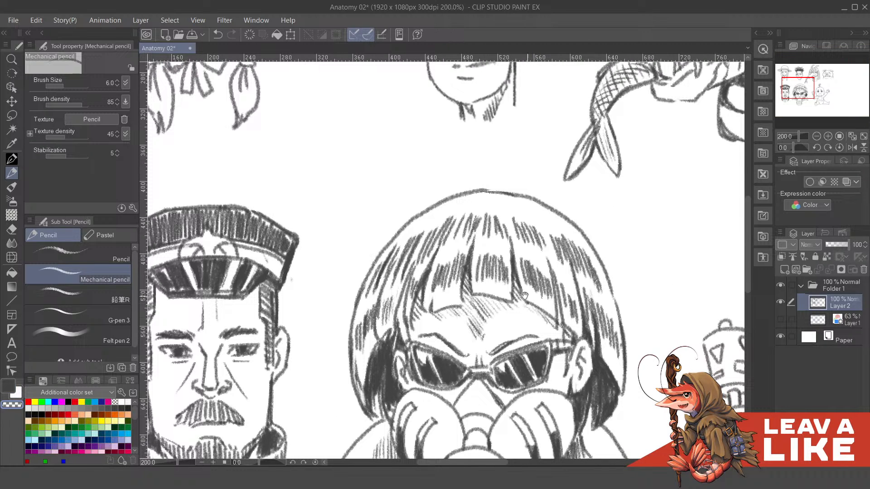
drag(524, 295, 529, 305)
key(c)
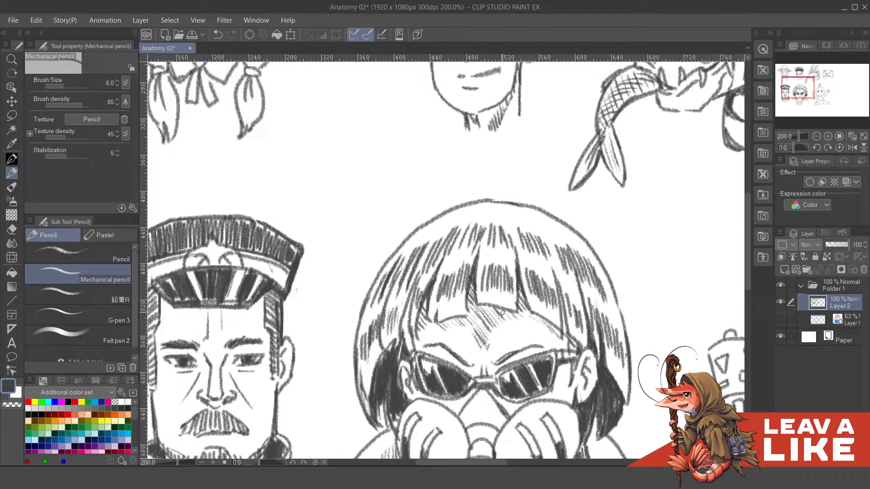
key(ctrl+z)
key(ctrl+z)
- Save the Anatomy 02 drawing with the whole page of characters in view
scroll(614, 261, down, 3)
drag(684, 348, 511, 315)
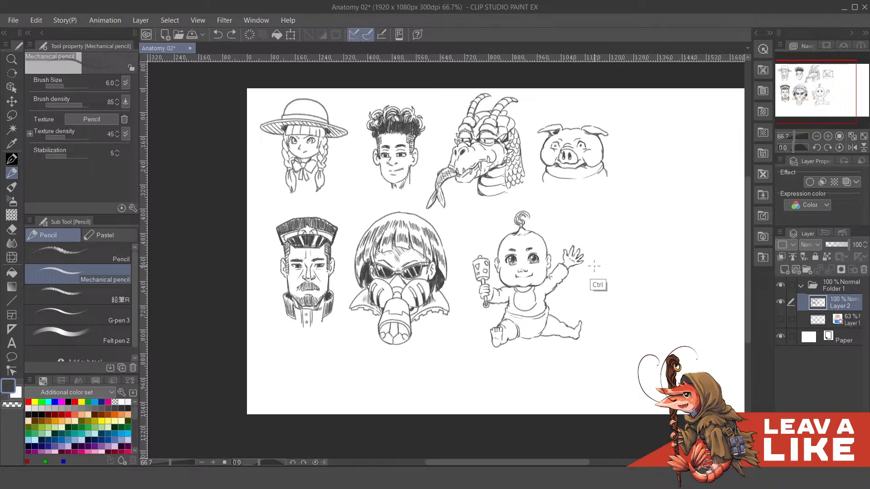
key(ctrl+s)
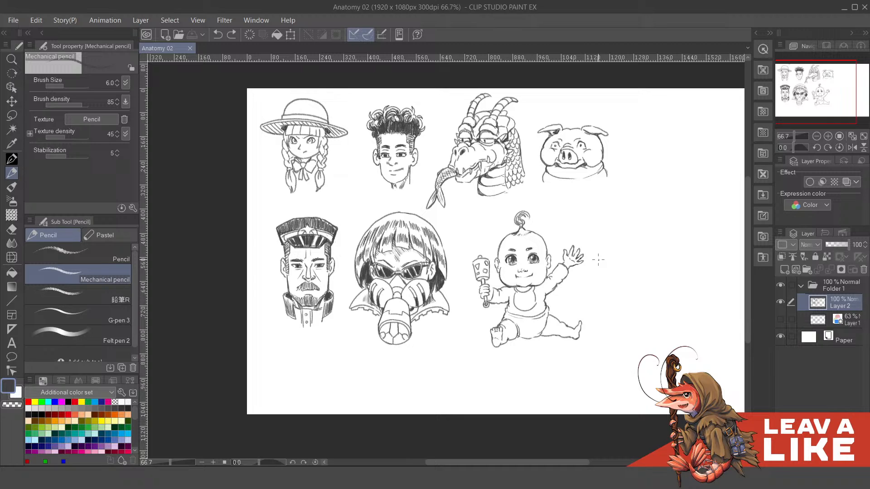
- Erase stray marks along the baby's jawline on the rattle side and touch up the nose and the opposite eye
scroll(598, 260, up, 2)
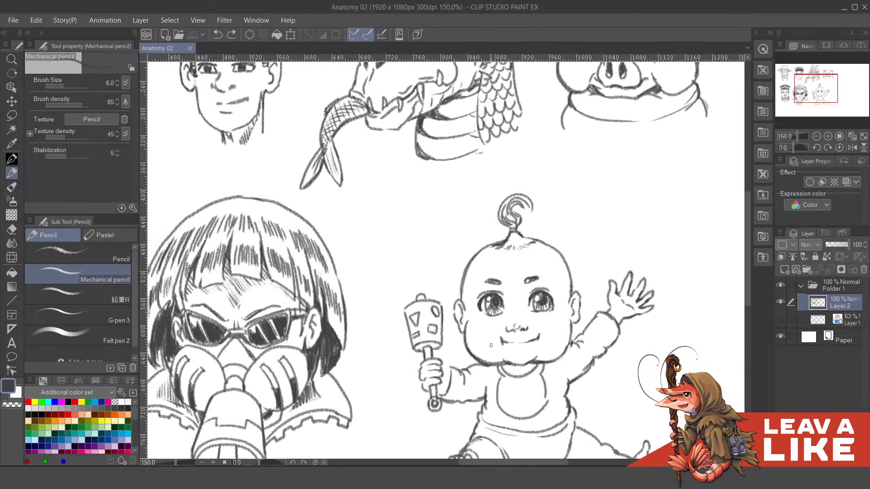
drag(471, 347, 490, 362)
drag(474, 369, 491, 381)
key(ctrl+z)
key(ctrl+z)
key(c)
mouse_move(472, 351)
mouse_down()
mouse_move(492, 363)
mouse_move(481, 359)
mouse_move(488, 356)
mouse_up()
key(c)
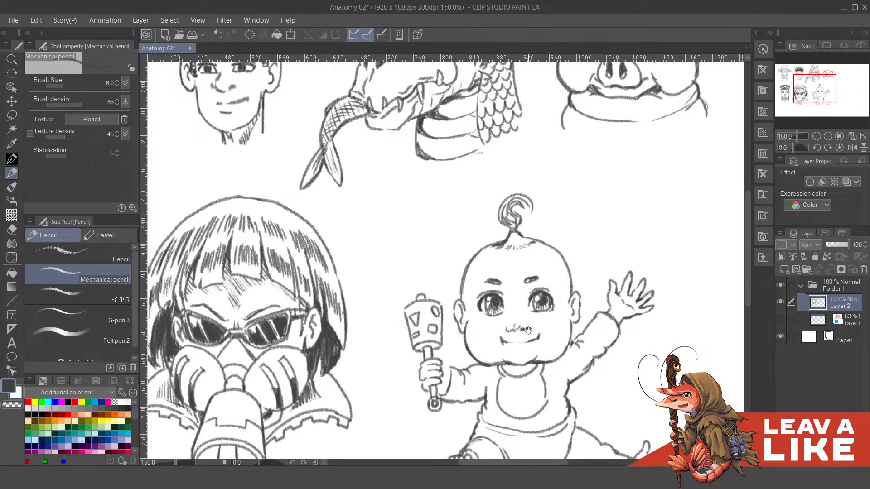
drag(528, 330, 523, 321)
drag(560, 299, 561, 305)
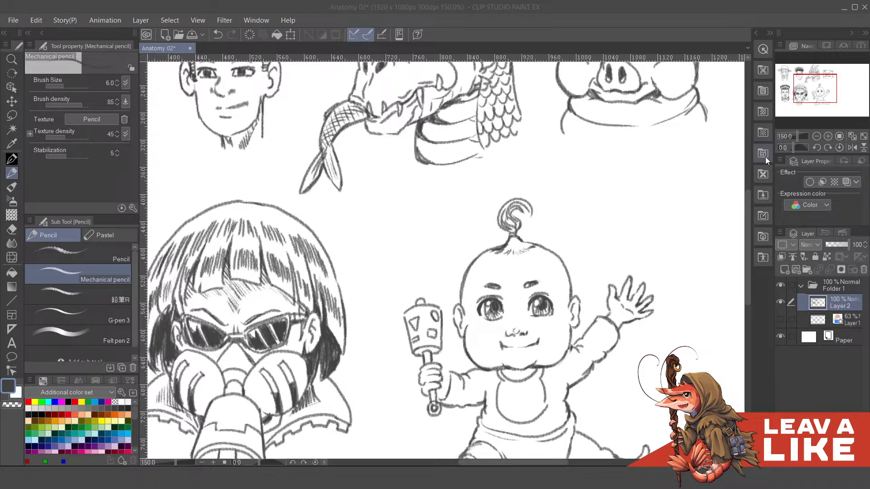
- Try to retouch the baby's cheek line beside the raised arm
click(607, 8)
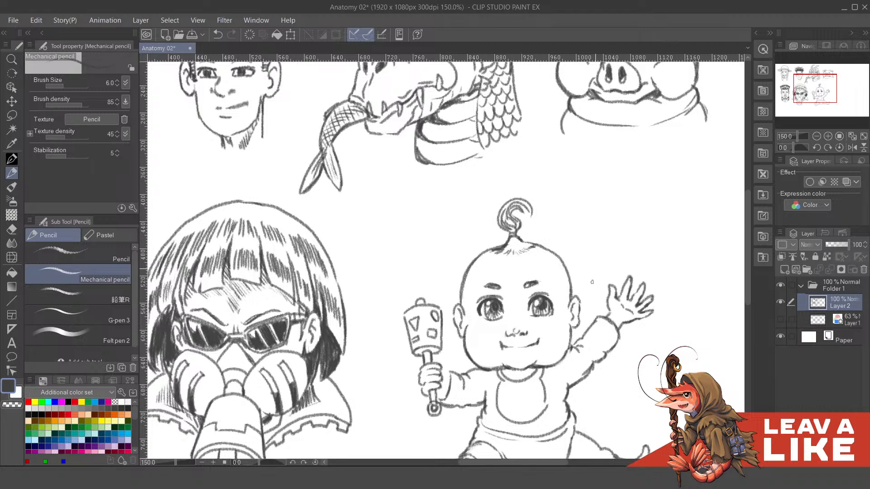
mouse_move(574, 335)
mouse_down()
mouse_move(591, 265)
mouse_move(590, 288)
mouse_move(576, 295)
mouse_move(547, 275)
mouse_move(549, 304)
mouse_move(564, 300)
mouse_move(550, 293)
mouse_move(569, 308)
mouse_up()
key(c)
key(ctrl+z)
key(ctrl+z)
key(ctrl+z)
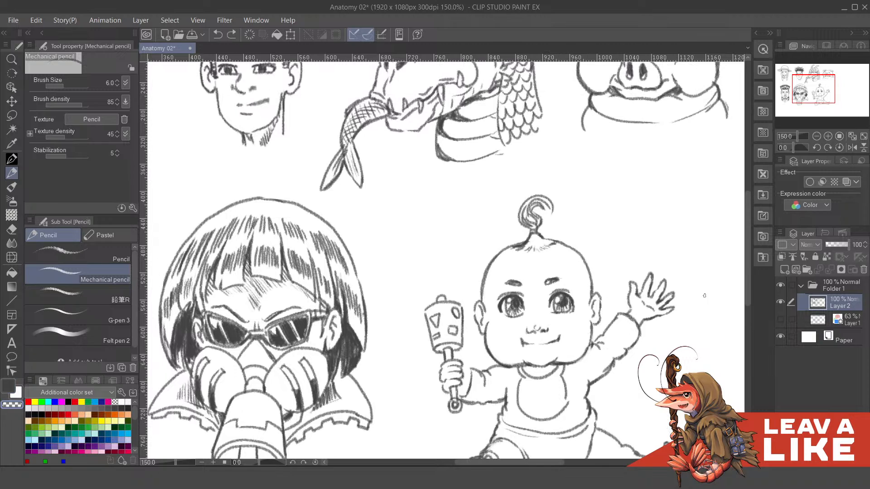
- Show the Layer 1 construction sketch and erase both of the baby's eyes and eyebrows from Layer 2 with the Hard eraser
click(780, 319)
key(e)
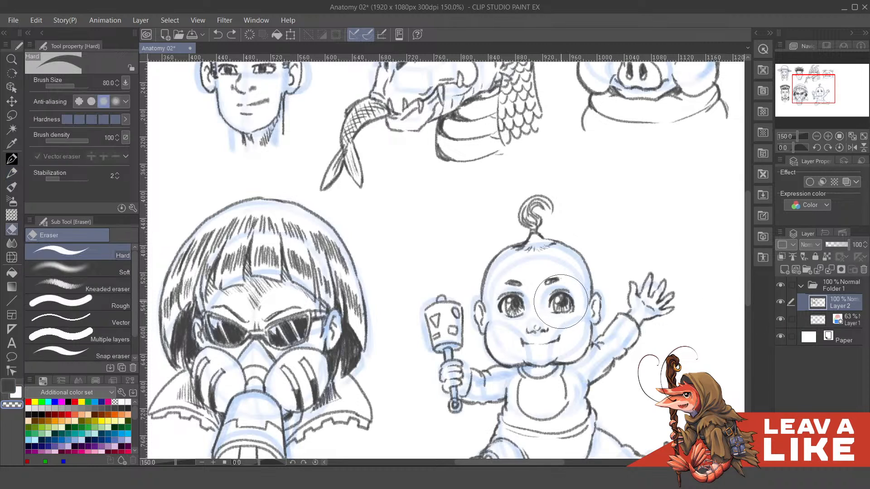
mouse_move(557, 300)
mouse_down()
mouse_move(512, 302)
mouse_move(560, 293)
mouse_up()
key(p)
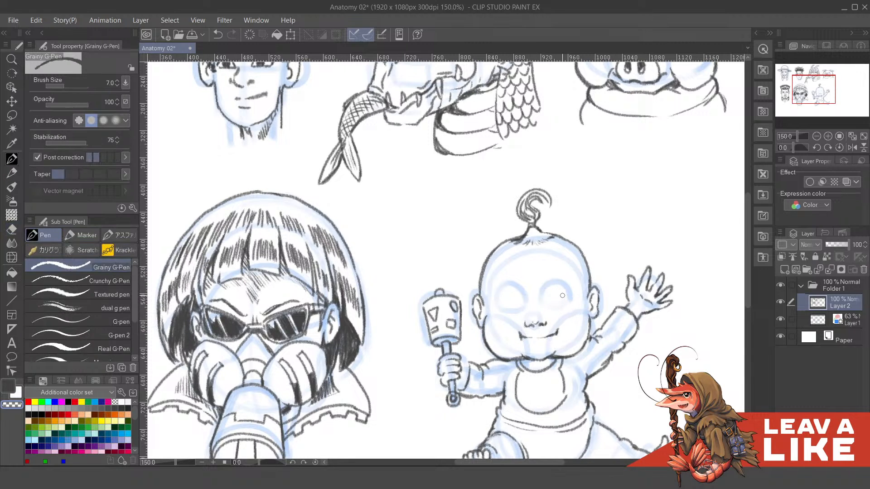
scroll(564, 297, up, 1)
mouse_move(571, 325)
mouse_down()
mouse_move(571, 300)
mouse_move(568, 311)
mouse_up()
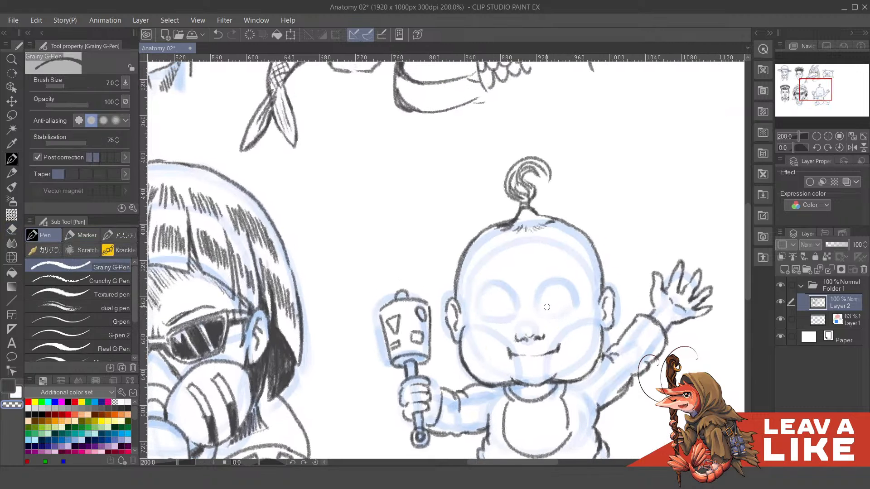
key(c)
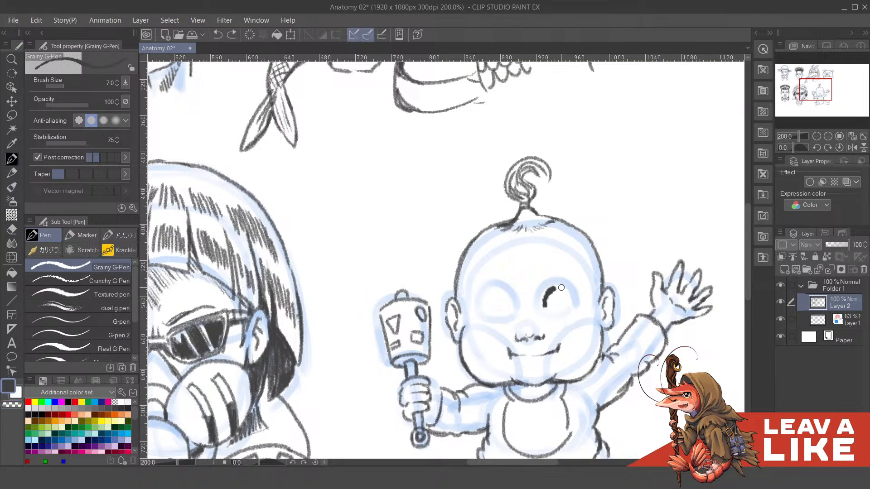
key(ctrl+z)
- Sketch the baby's eyes with the Mechanical pencil as small round irises under curved upper lids
key(p)
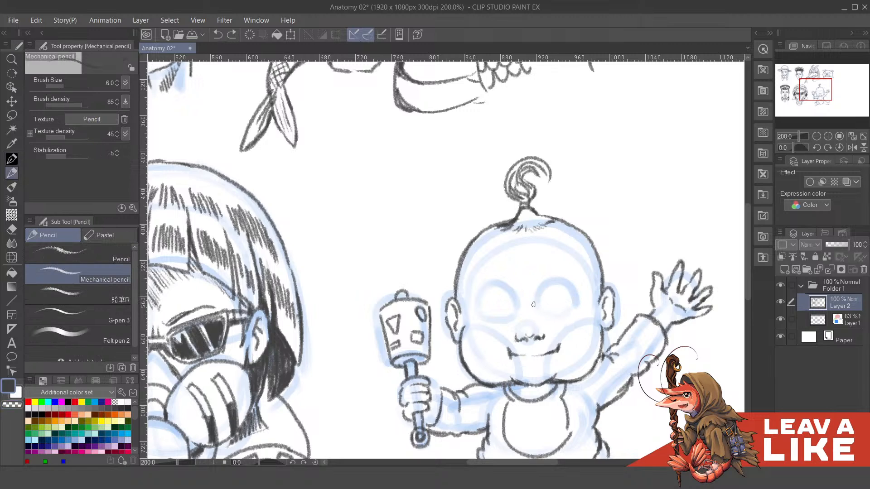
mouse_move(558, 290)
mouse_down()
mouse_move(575, 305)
mouse_move(568, 315)
mouse_up()
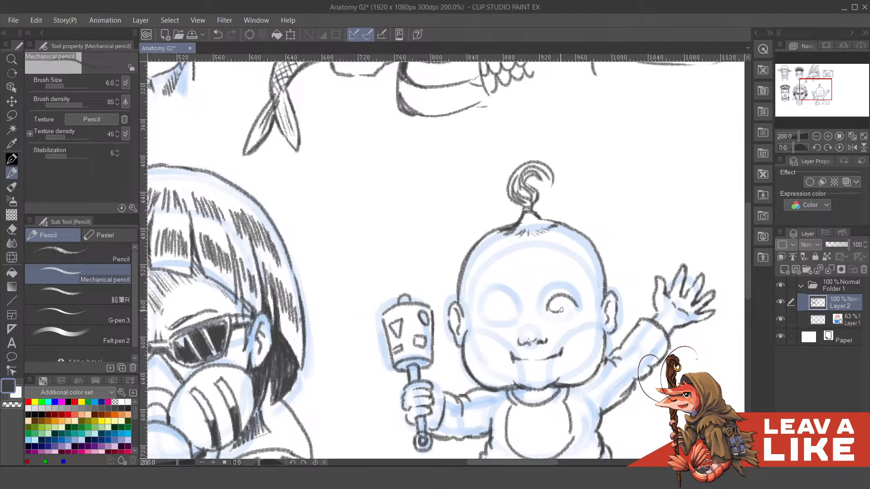
key(ctrl+z)
mouse_move(556, 298)
mouse_down()
mouse_move(558, 315)
mouse_move(561, 297)
mouse_move(570, 313)
mouse_move(557, 313)
mouse_move(561, 299)
mouse_move(554, 311)
mouse_move(567, 304)
mouse_move(552, 300)
mouse_move(581, 306)
mouse_move(552, 299)
mouse_move(576, 305)
mouse_move(566, 298)
mouse_move(547, 311)
mouse_move(548, 297)
mouse_move(526, 297)
mouse_move(487, 315)
mouse_move(520, 321)
mouse_move(518, 298)
mouse_move(493, 312)
mouse_move(518, 314)
mouse_move(507, 308)
mouse_up()
key(ctrl+z)
key(ctrl+z)
key(ctrl+z)
key(ctrl+z)
scroll(494, 313, down, 3)
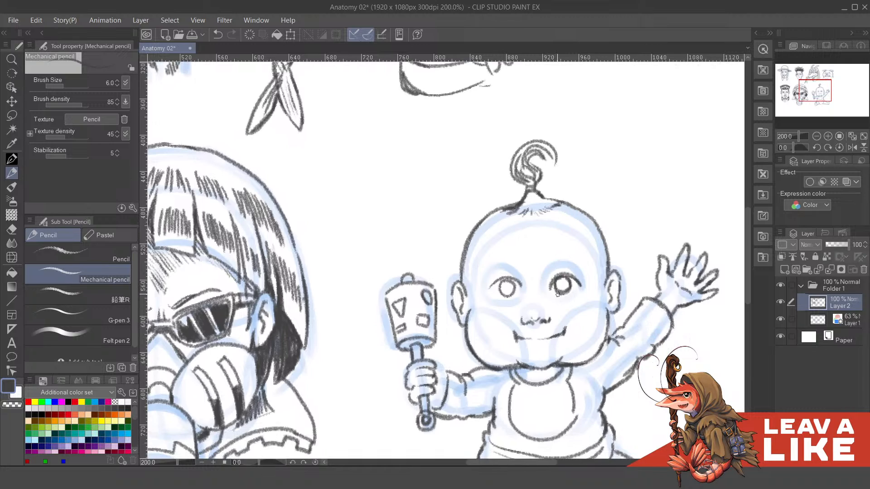
- Redraw both of the baby's eyes as open oval outlines with thick upper lids, following the construction circles
drag(552, 283, 554, 283)
key(ctrl+z)
key(ctrl+z)
drag(565, 317, 564, 298)
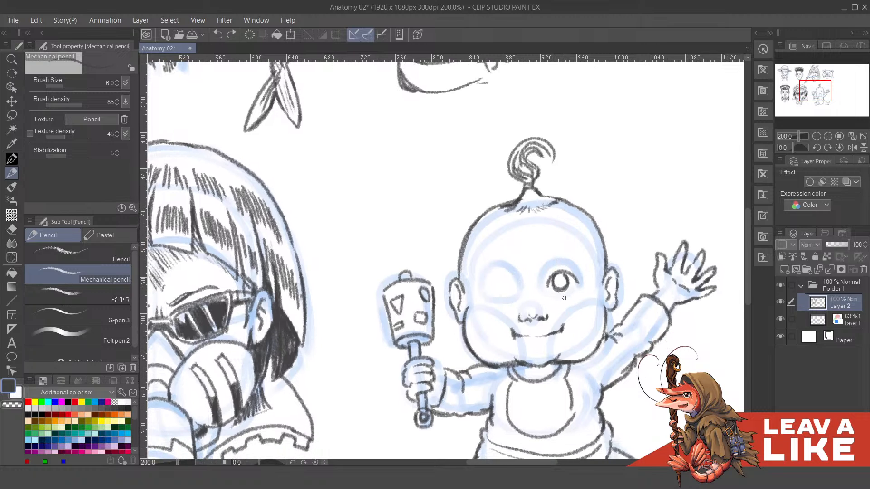
key(ctrl+z)
mouse_move(548, 287)
mouse_down()
mouse_move(553, 267)
mouse_move(551, 277)
mouse_move(557, 266)
mouse_move(571, 271)
mouse_move(575, 283)
mouse_move(571, 272)
mouse_move(575, 283)
mouse_move(552, 289)
mouse_move(570, 288)
mouse_move(575, 278)
mouse_move(558, 270)
mouse_move(551, 275)
mouse_move(572, 279)
mouse_move(551, 269)
mouse_move(570, 273)
mouse_up()
key(ctrl+z)
mouse_move(487, 292)
mouse_down()
mouse_move(504, 272)
mouse_move(513, 274)
mouse_move(515, 294)
mouse_move(500, 273)
mouse_move(513, 295)
mouse_move(523, 289)
mouse_move(508, 281)
mouse_move(517, 298)
mouse_move(571, 275)
mouse_move(582, 294)
mouse_move(509, 291)
mouse_move(505, 308)
mouse_move(516, 284)
mouse_move(533, 296)
mouse_move(586, 288)
mouse_move(590, 303)
mouse_up()
key(ctrl+z)
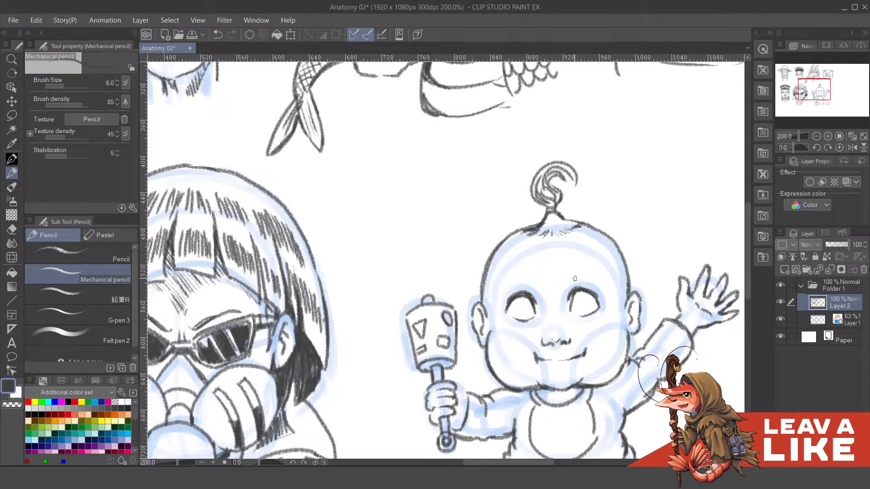
- Draw short curved eyebrows above both of the baby's eyes and reinforce the eyelid lines
drag(571, 271, 590, 271)
drag(514, 276, 538, 274)
drag(598, 300, 598, 291)
drag(538, 300, 545, 313)
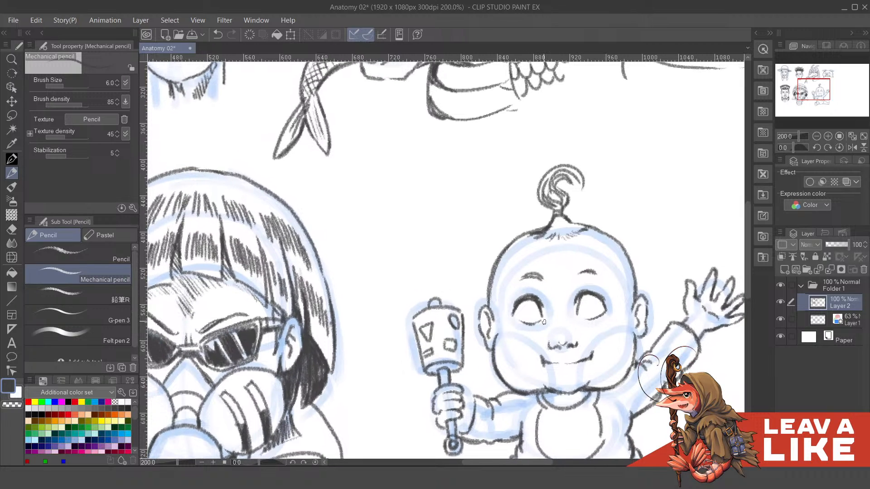
- Try placing small ringed irises inside both of the baby's eye outlines
mouse_move(527, 314)
mouse_down()
mouse_move(530, 320)
mouse_move(534, 304)
mouse_move(581, 312)
mouse_move(585, 299)
mouse_move(591, 317)
mouse_move(597, 309)
mouse_move(584, 304)
mouse_up()
key(ctrl+z)
key(ctrl+z)
drag(529, 310, 552, 309)
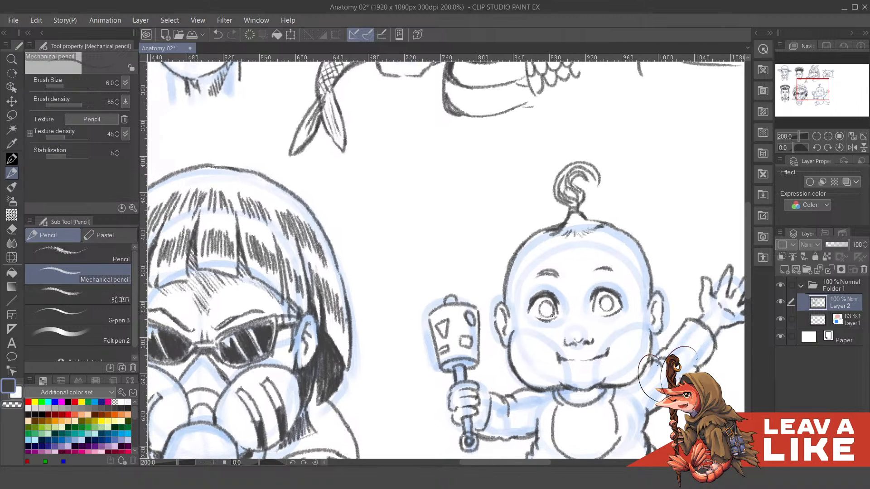
key(ctrl+z)
key(ctrl+z)
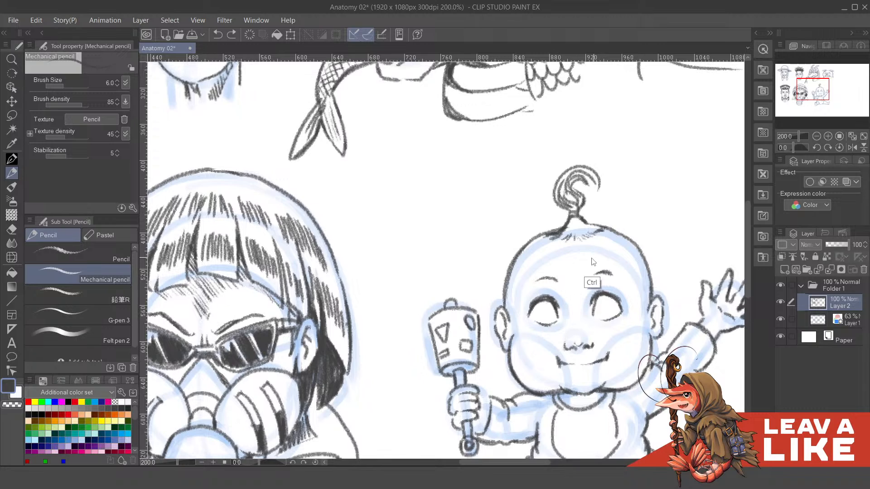
- Draw round irises in both of the baby's eyes and shade them dark around the pupils
mouse_move(542, 310)
mouse_down()
mouse_move(541, 320)
mouse_move(556, 307)
mouse_up()
key(ctrl+z)
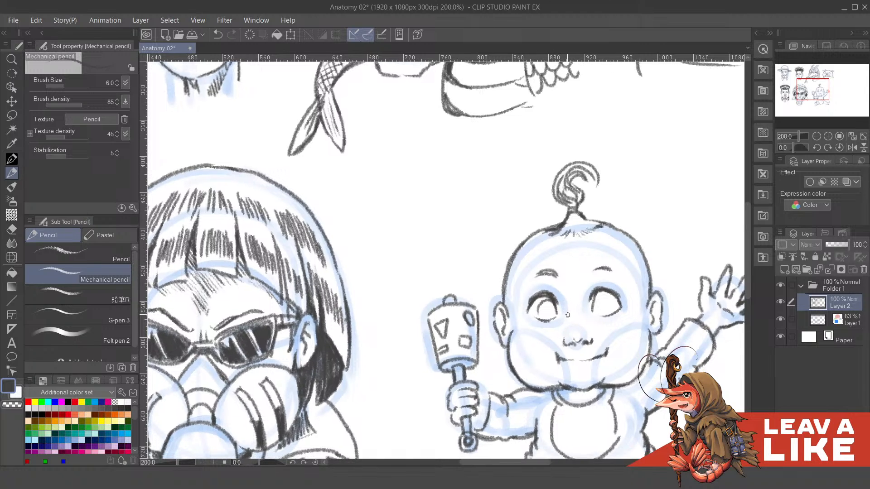
mouse_move(540, 307)
mouse_down()
mouse_move(553, 316)
mouse_move(544, 319)
mouse_move(543, 303)
mouse_move(548, 317)
mouse_move(551, 306)
mouse_move(595, 307)
mouse_move(593, 296)
mouse_move(608, 312)
mouse_move(608, 305)
mouse_move(606, 312)
mouse_move(590, 307)
mouse_up()
key(ctrl+z)
key(ctrl+z)
mouse_move(591, 307)
mouse_down()
mouse_move(599, 317)
mouse_move(597, 308)
mouse_up()
key(ctrl+z)
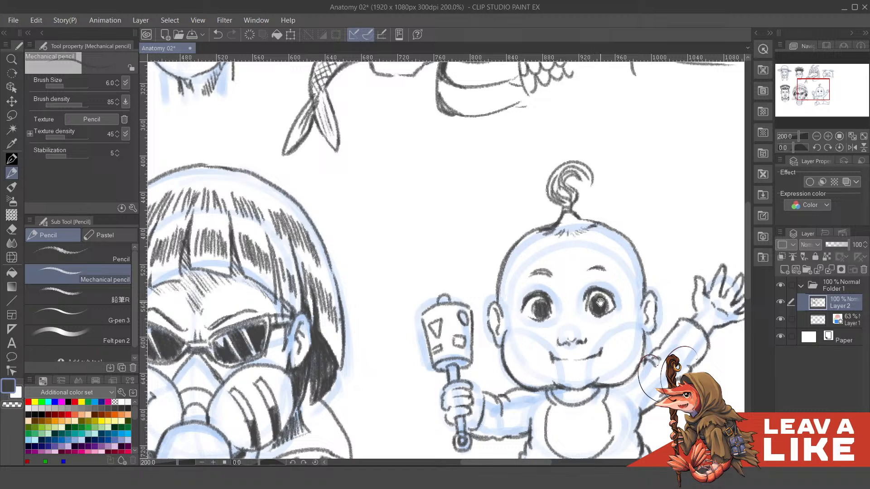
- Darken the pupil of the eye on the raised-arm side and erase a small highlight into it with transparent colour
drag(601, 302, 600, 309)
key(c)
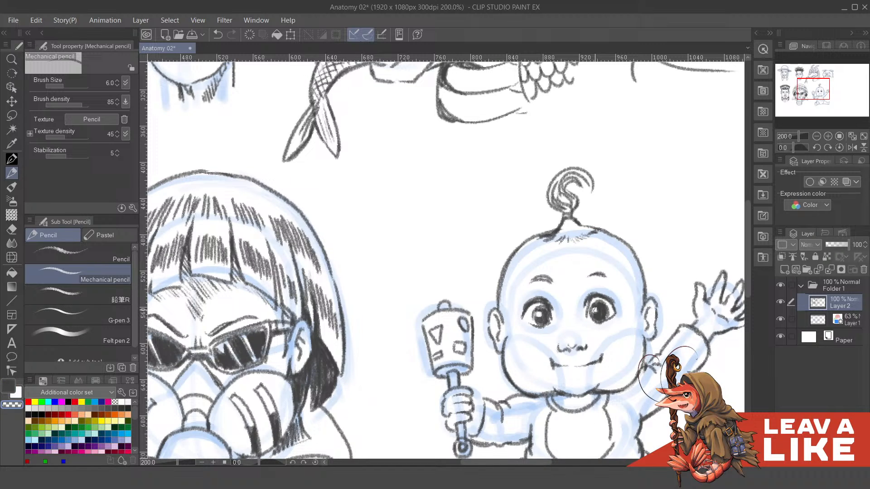
drag(631, 304, 606, 297)
key(c)
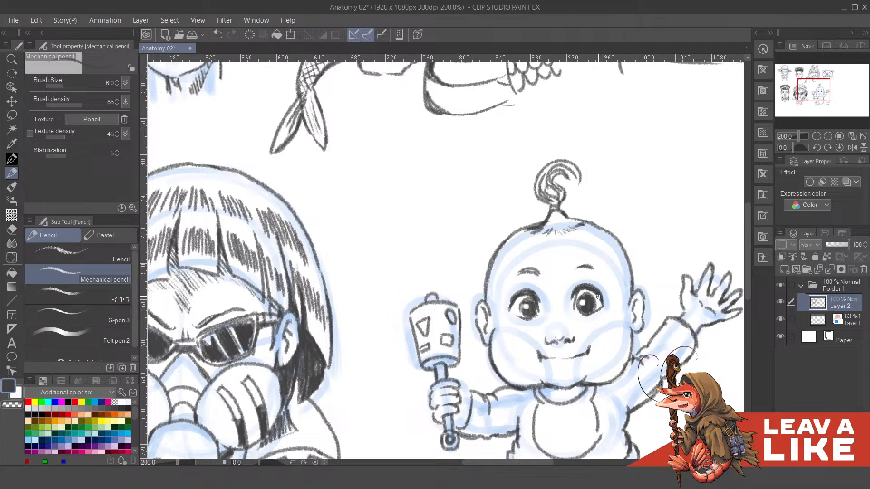
- Reinforce the eyelid line of the baby's eye on the raised-arm side and darken the iris of the other eye
drag(571, 286, 581, 296)
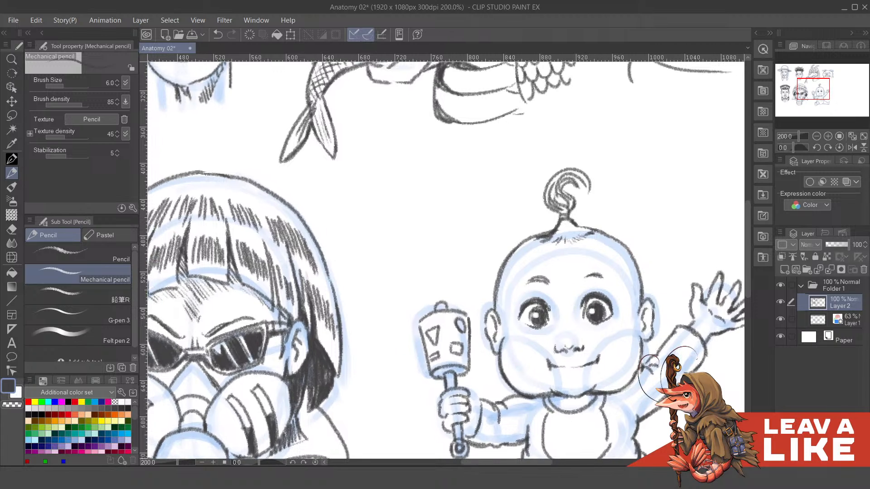
scroll(594, 270, down, 1)
key(c)
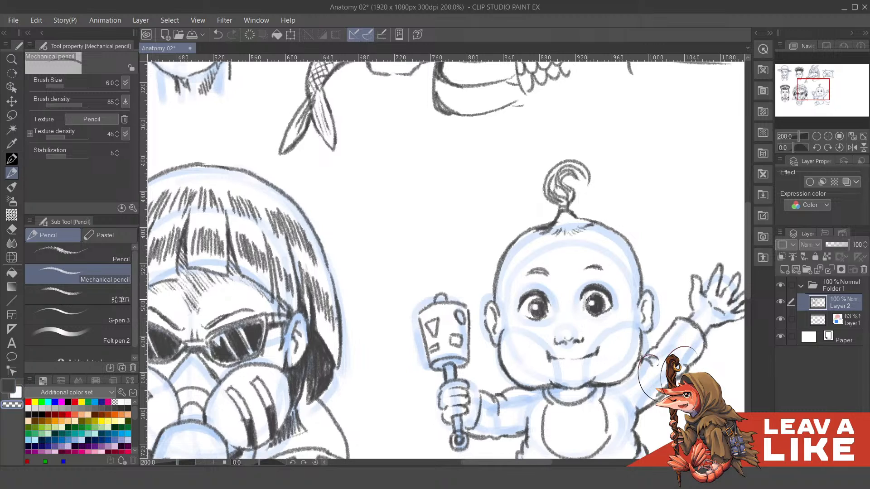
key(c)
drag(584, 282, 597, 292)
mouse_move(544, 316)
mouse_down()
mouse_move(553, 313)
mouse_move(548, 328)
mouse_up()
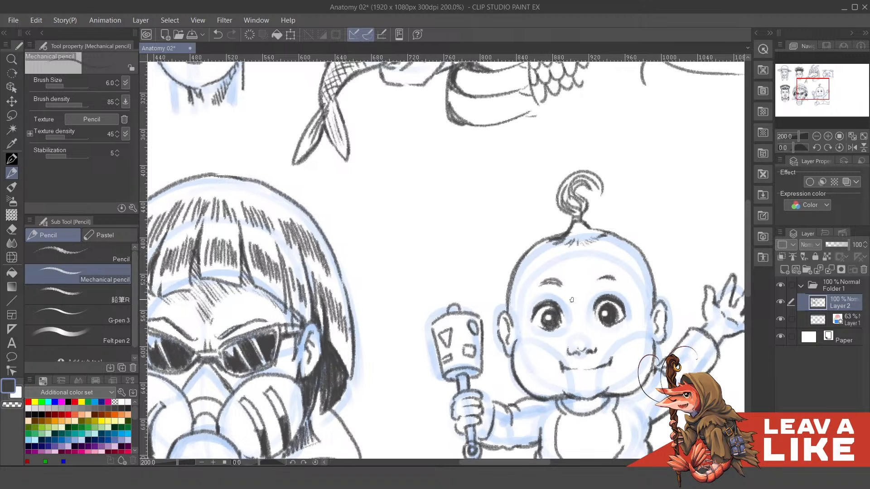
mouse_move(607, 297)
mouse_down()
mouse_move(603, 287)
mouse_move(640, 290)
mouse_move(636, 277)
mouse_move(633, 290)
mouse_move(590, 297)
mouse_up()
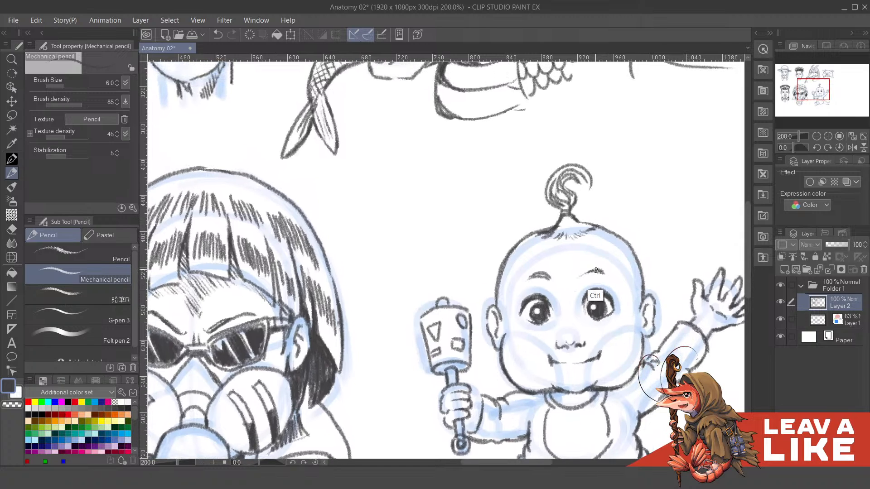
key(ctrl+z)
mouse_move(601, 280)
mouse_down()
mouse_move(596, 294)
mouse_move(597, 285)
mouse_up()
drag(544, 261, 564, 271)
drag(514, 334, 513, 341)
key(ctrl+z)
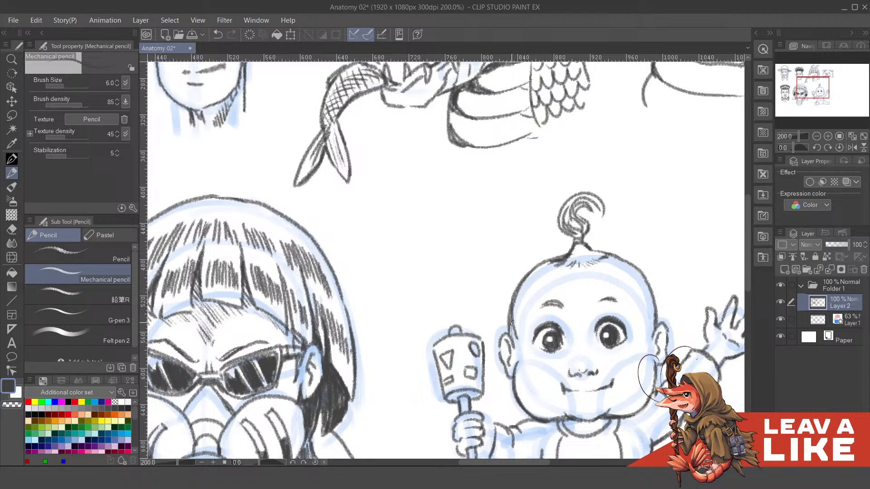
key(ctrl+z)
- Redraw the baby's head outline along the crown and temple on the raised-arm side with curved pencil strokes
drag(644, 282, 651, 321)
key(ctrl+z)
drag(647, 282, 654, 325)
drag(612, 259, 647, 283)
key(ctrl+z)
drag(605, 257, 645, 280)
- Hide the Layer 1 construction sketch and touch up the outer corner of the baby's eye on the rattle side
drag(688, 248, 613, 198)
scroll(640, 244, down, 2)
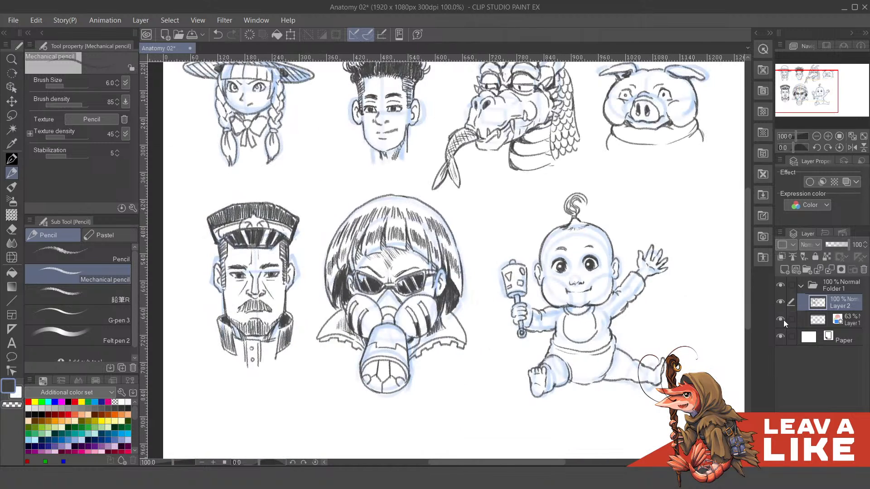
click(780, 319)
scroll(580, 272, up, 2)
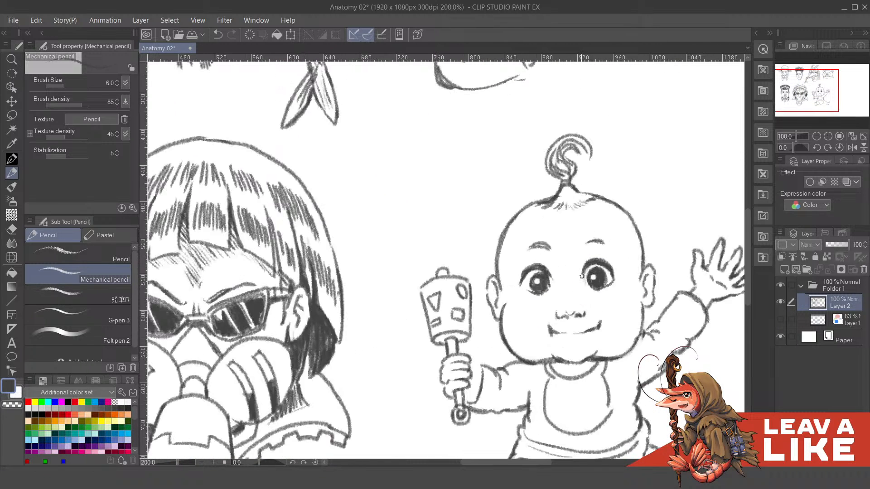
drag(521, 272, 524, 287)
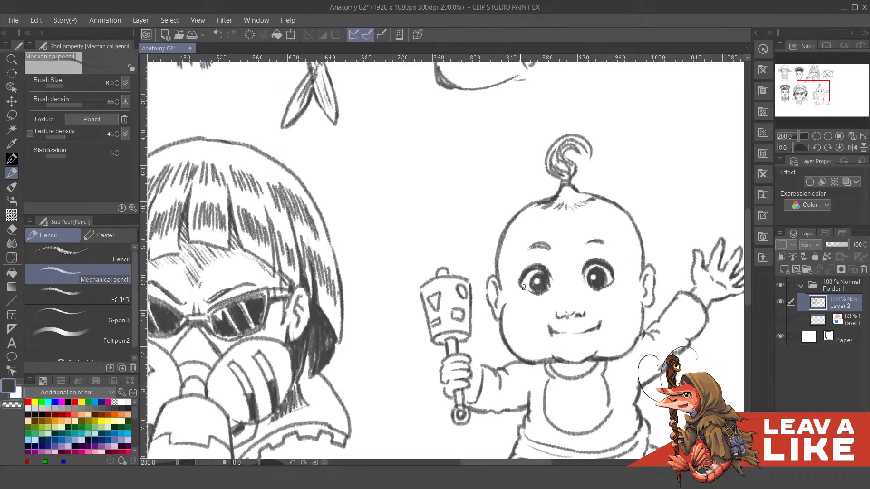
key(c)
drag(524, 281, 535, 271)
key(ctrl+z)
key(c)
drag(630, 275, 501, 300)
key(ctrl+minus)
key(ctrl+minus)
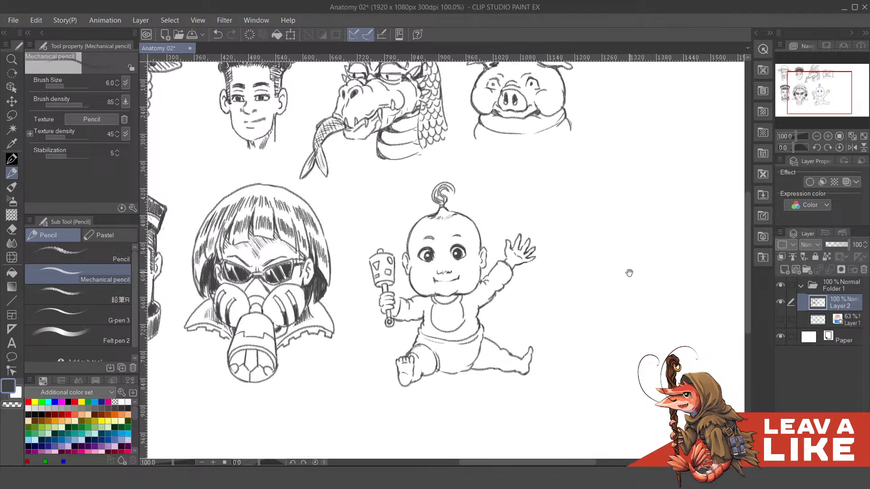
- Look over the baby's clean line art without the sketch layer and save the Anatomy 02 drawing
drag(630, 273, 654, 291)
drag(558, 297, 603, 291)
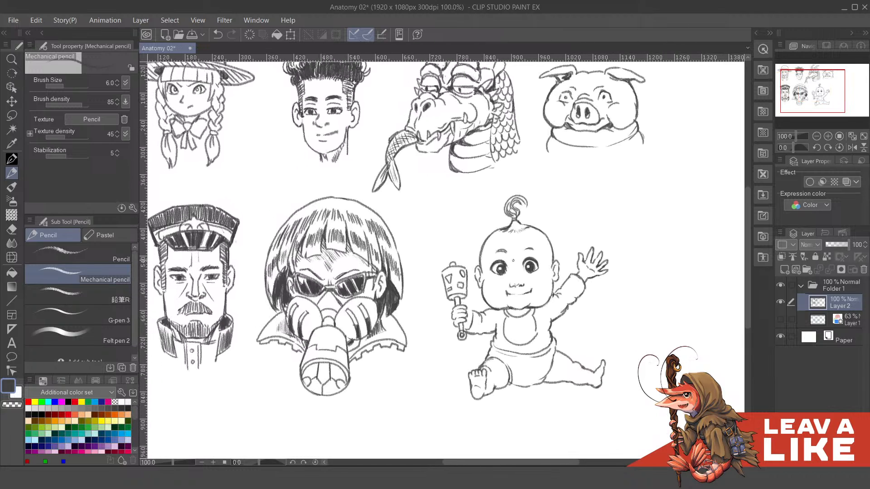
key(ctrl+plus)
drag(552, 303, 571, 306)
drag(612, 334, 609, 304)
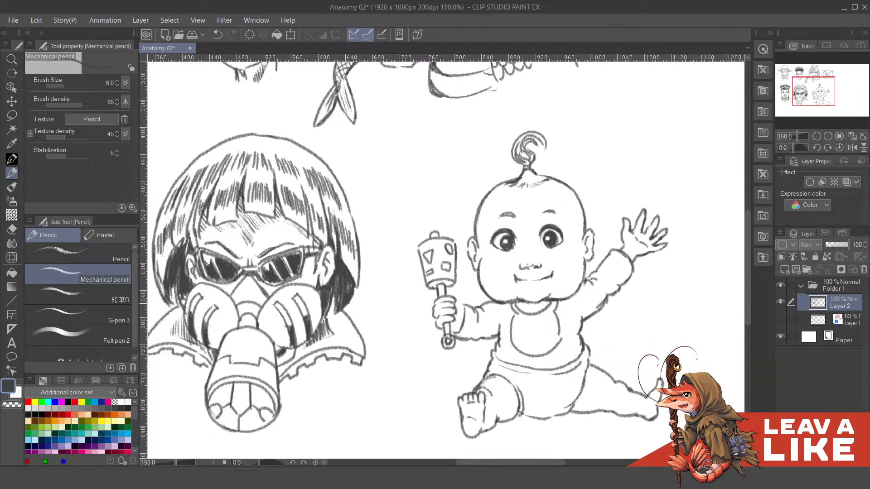
drag(539, 271, 540, 291)
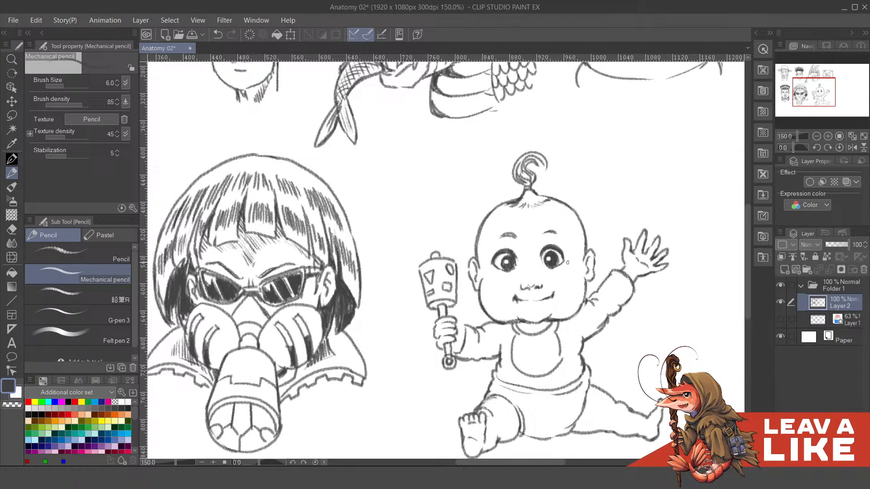
key(c)
key(c)
key(ctrl+s)
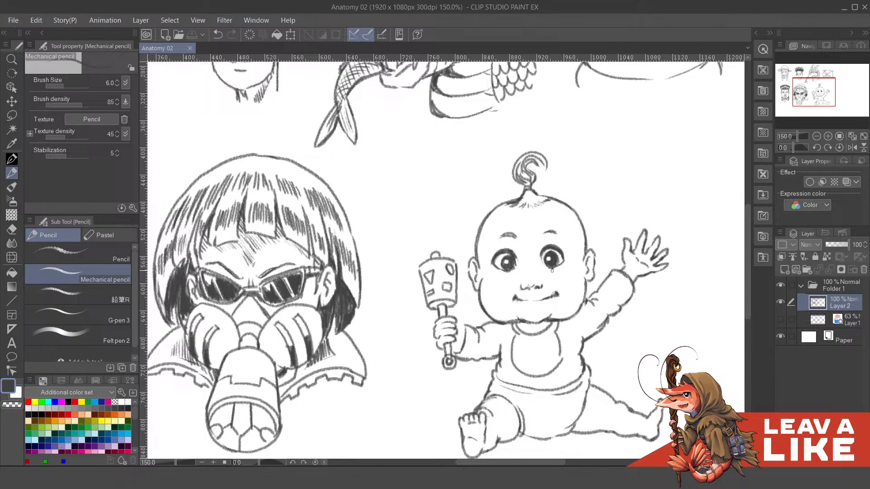
drag(551, 271, 566, 266)
key(ctrl+z)
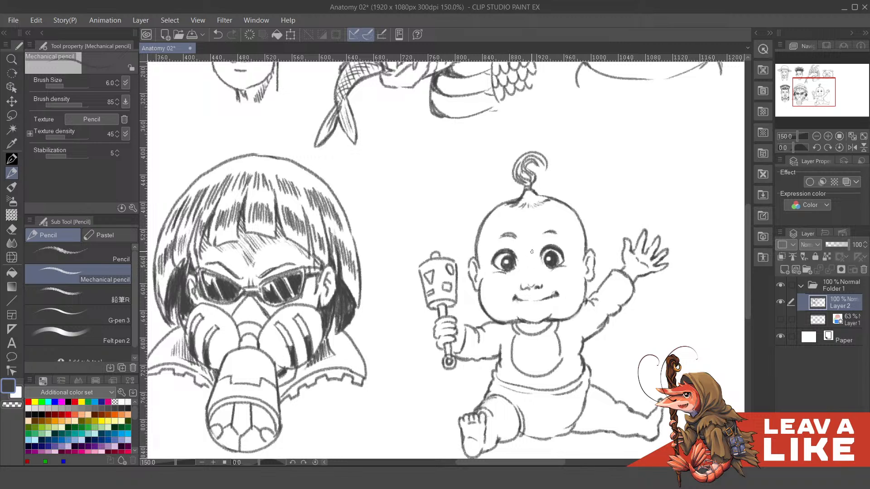
scroll(638, 272, down, 4)
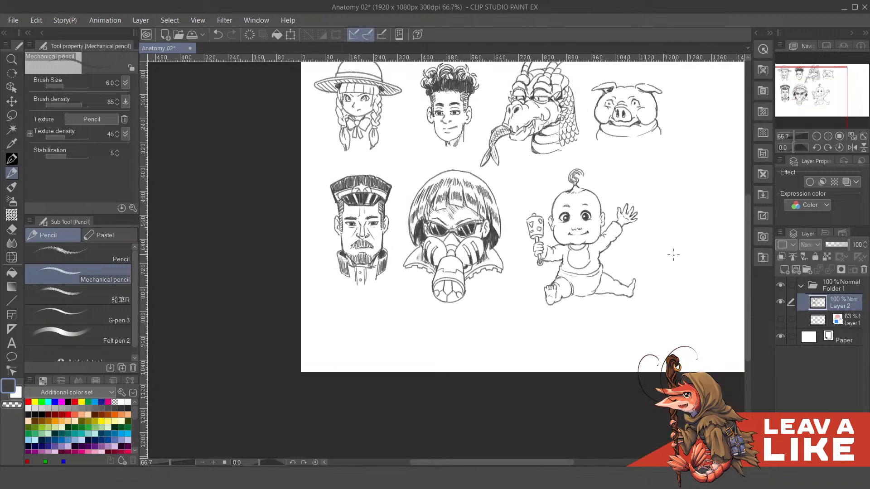
drag(673, 252, 662, 296)
scroll(569, 256, up, 5)
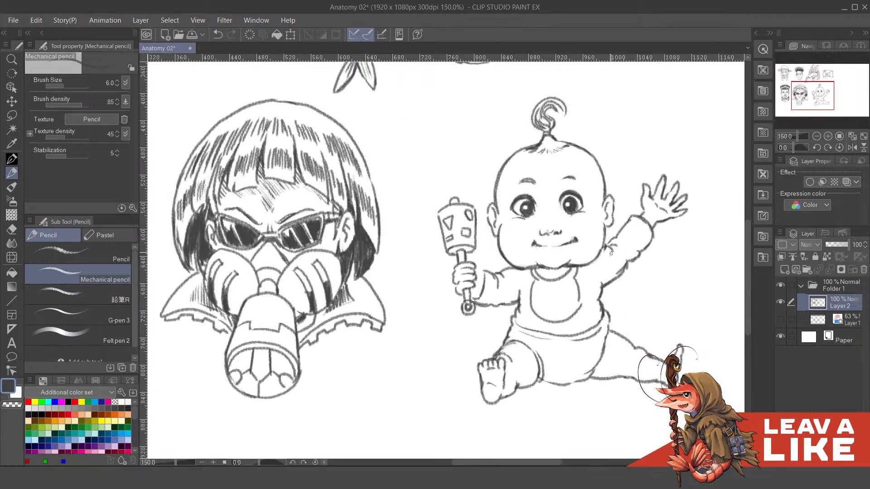
mouse_move(501, 297)
mouse_down()
mouse_move(564, 323)
mouse_move(585, 317)
mouse_up()
key(ctrl+z)
scroll(587, 299, down, 3)
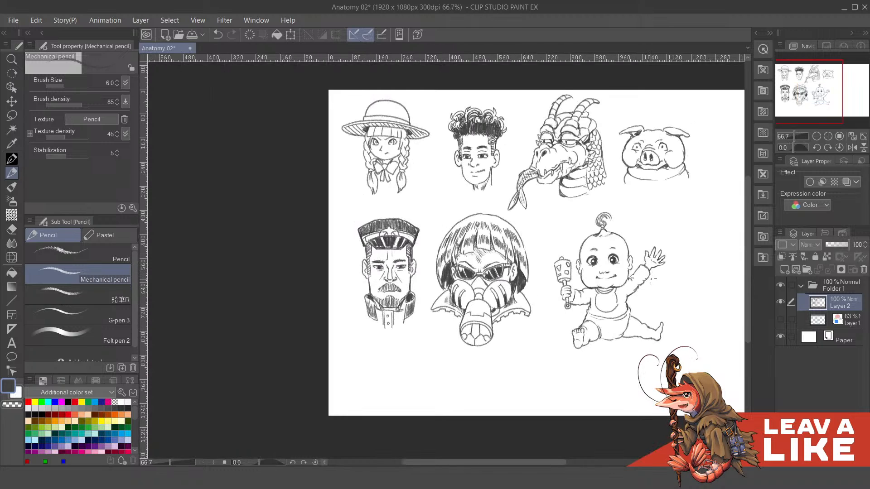
scroll(628, 309, up, 3)
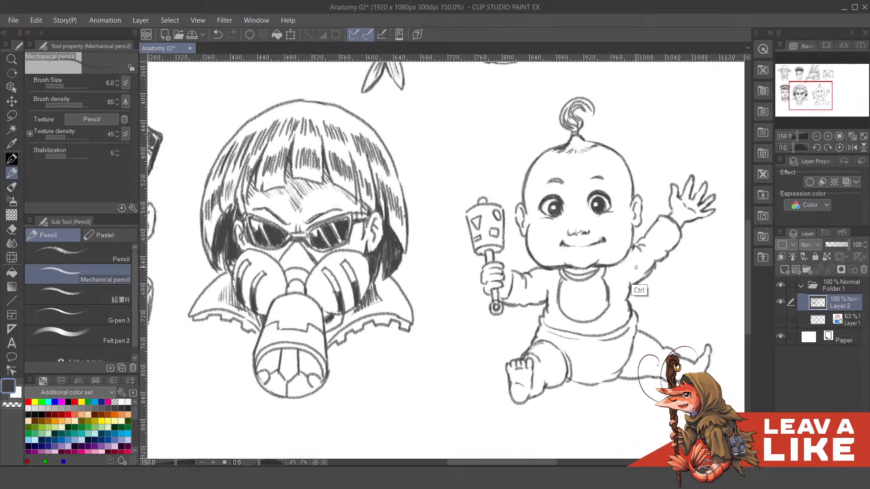
scroll(639, 290, down, 3)
drag(683, 323, 602, 342)
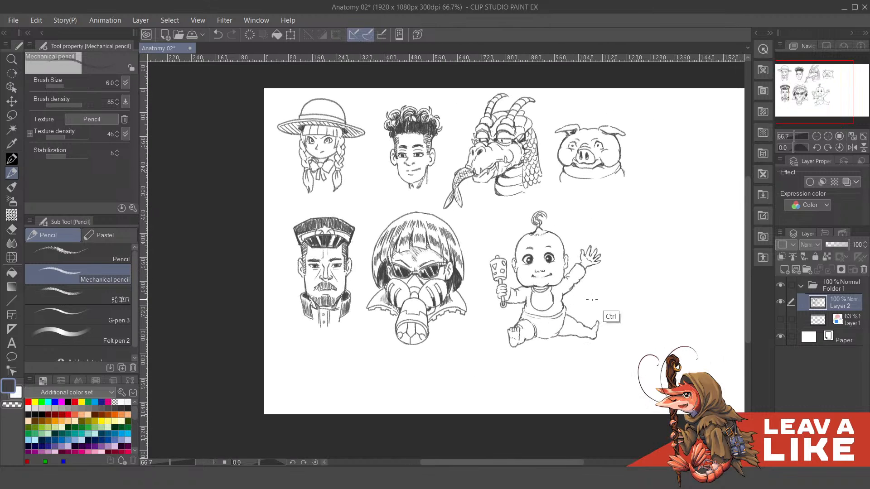
scroll(613, 310, down, 1)
drag(674, 301, 637, 323)
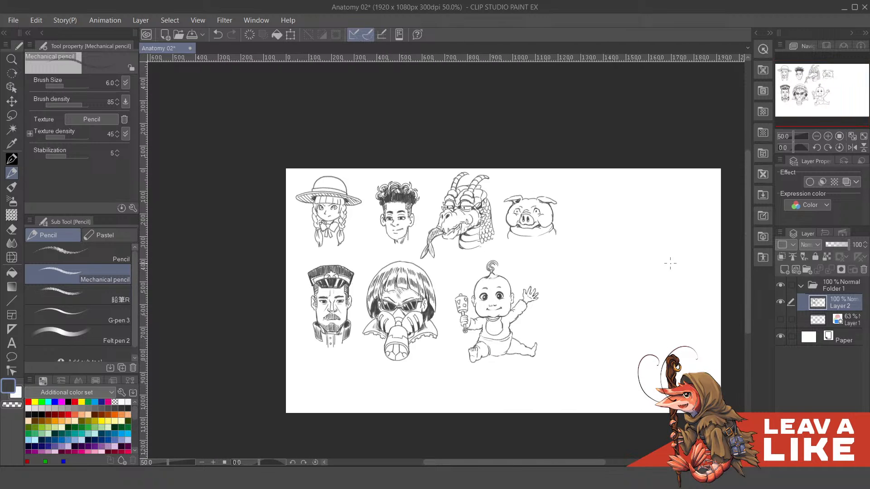
- Show Layer 1 again, make it the active layer and raise its opacity to 100%
click(781, 320)
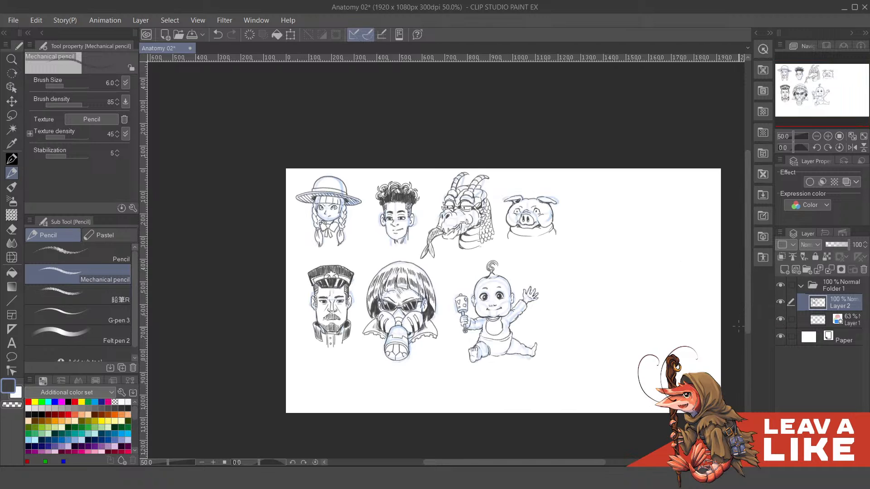
click(846, 319)
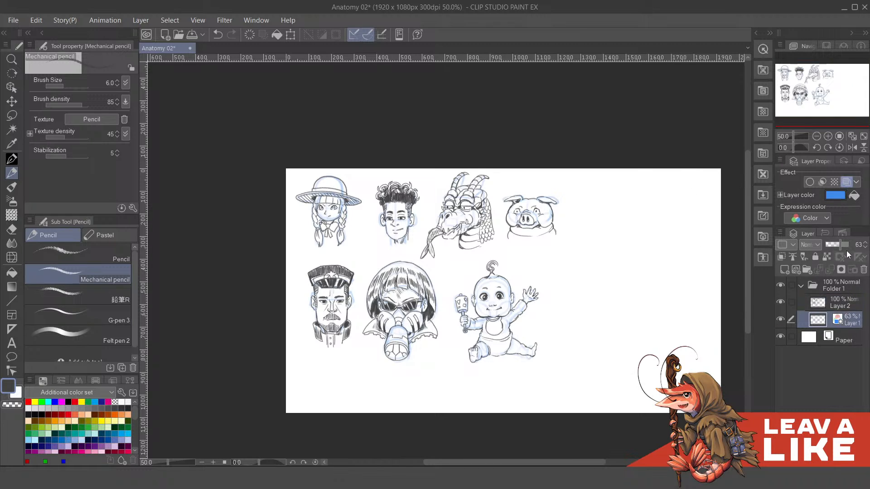
click(846, 244)
scroll(674, 206, up, 1)
mouse_move(695, 276)
mouse_down()
mouse_move(524, 270)
mouse_move(500, 250)
mouse_move(619, 266)
mouse_move(602, 275)
mouse_up()
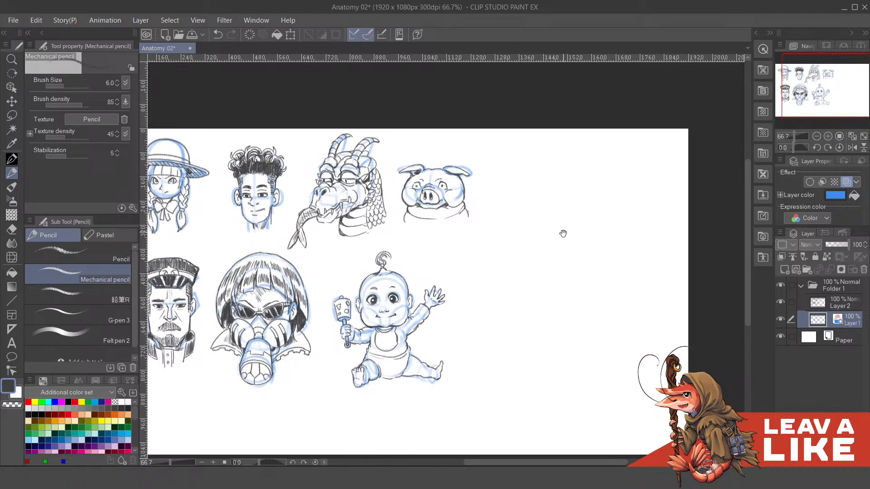
mouse_move(563, 234)
mouse_down()
mouse_move(634, 229)
mouse_move(534, 207)
mouse_move(560, 263)
mouse_move(612, 244)
mouse_up()
- Turn off the layer color effect on Layer 1 and set up the Felt pen 2 brush at size 17
click(77, 335)
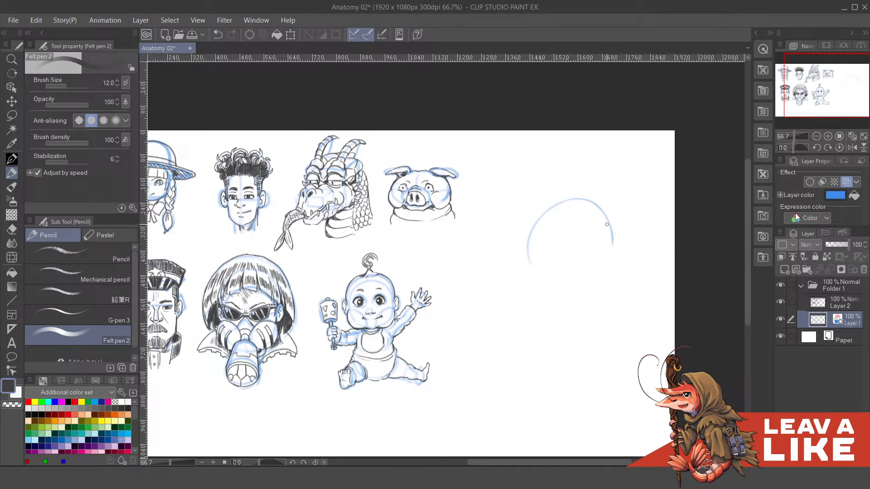
key(ctrl+z)
click(846, 182)
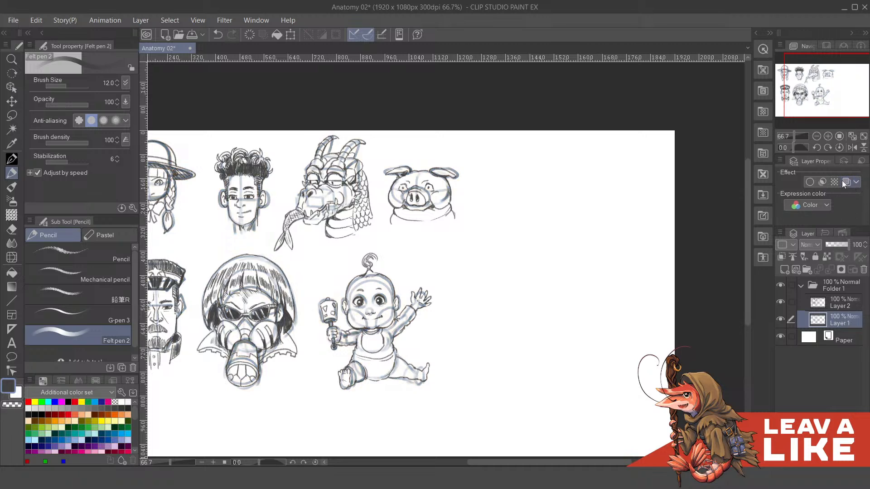
mouse_move(504, 263)
mouse_down()
mouse_move(525, 210)
mouse_move(593, 259)
mouse_up()
key(ctrl+z)
scroll(585, 253, up, 1)
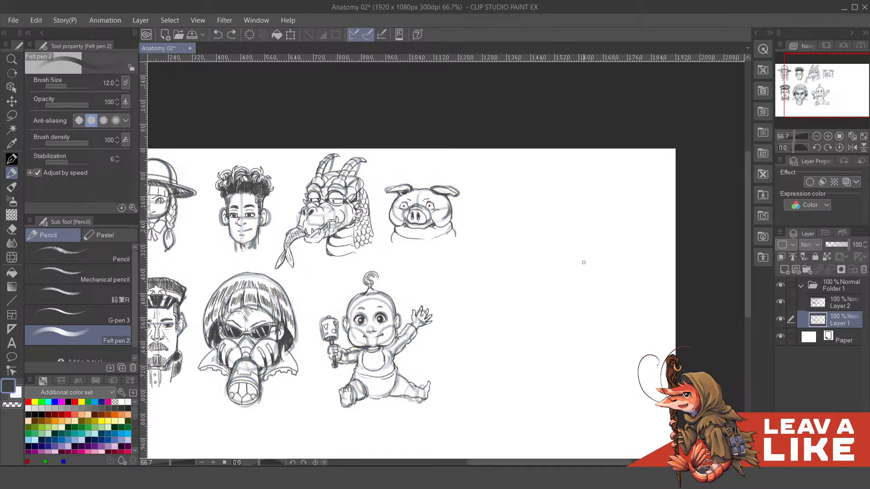
key(bracketright)
key(bracketright)
drag(520, 275, 617, 286)
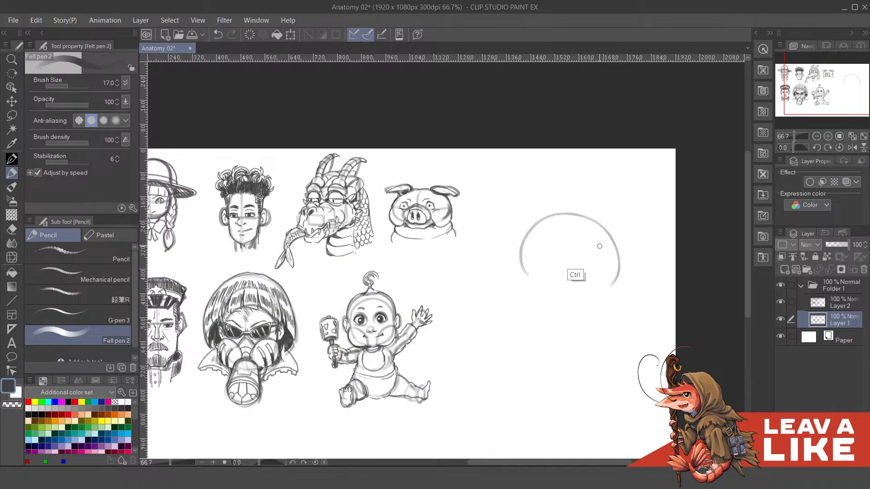
key(ctrl+z)
mouse_move(517, 278)
mouse_down()
mouse_move(562, 214)
mouse_move(599, 233)
mouse_move(604, 248)
mouse_move(602, 225)
mouse_up()
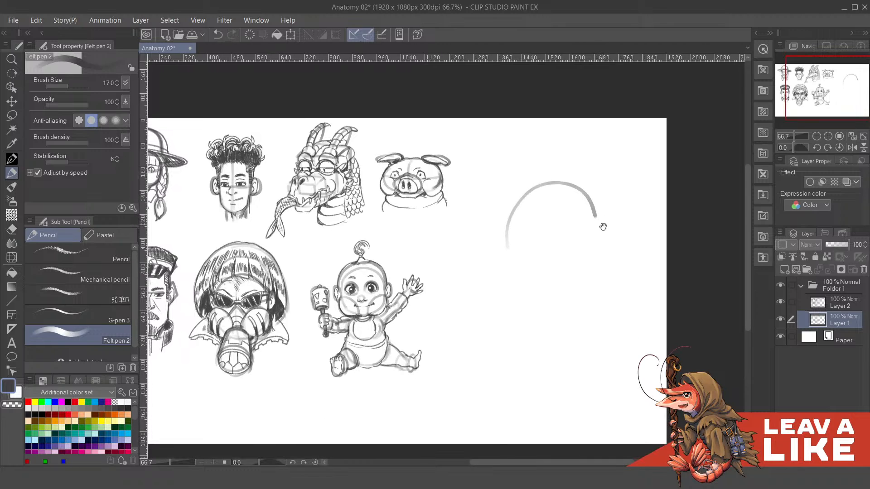
key(ctrl+z)
mouse_move(510, 240)
mouse_down()
mouse_move(567, 182)
mouse_move(615, 235)
mouse_up()
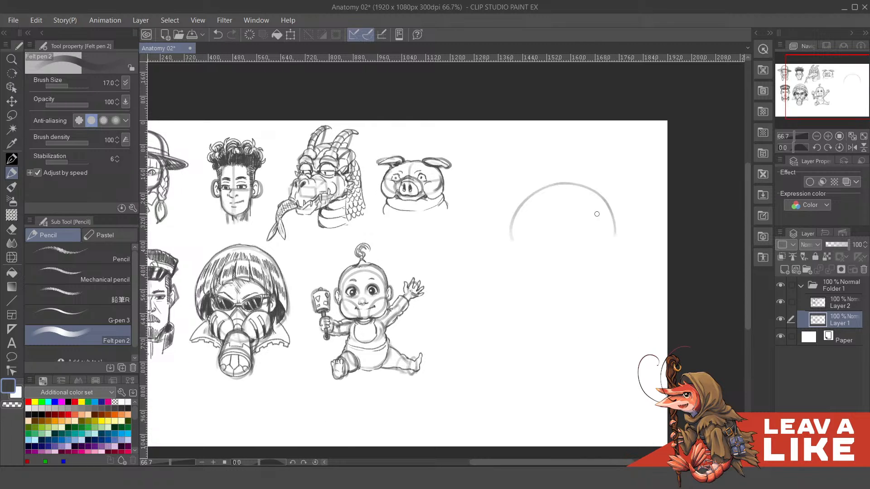
drag(517, 220, 535, 283)
key(ctrl+z)
drag(515, 221, 527, 282)
drag(514, 238, 569, 288)
scroll(589, 247, up, 1)
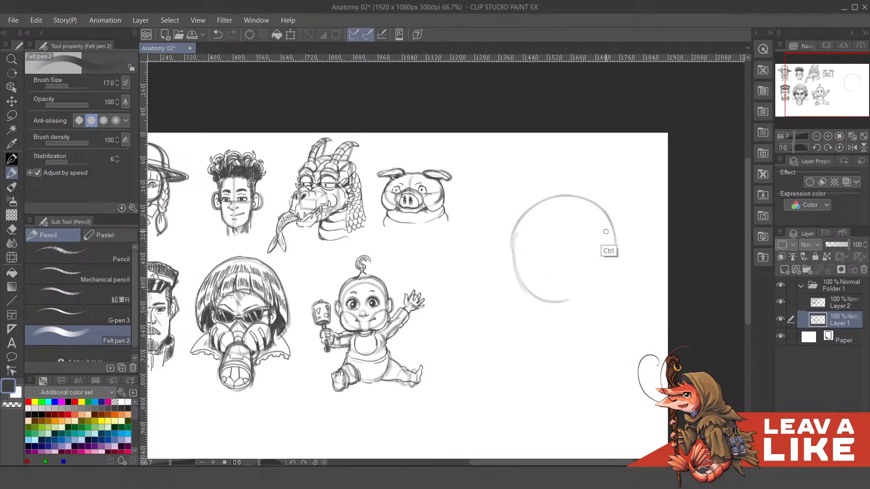
key(ctrl+z)
key(ctrl+z)
key(ctrl+z)
drag(526, 228, 585, 227)
key(ctrl+z)
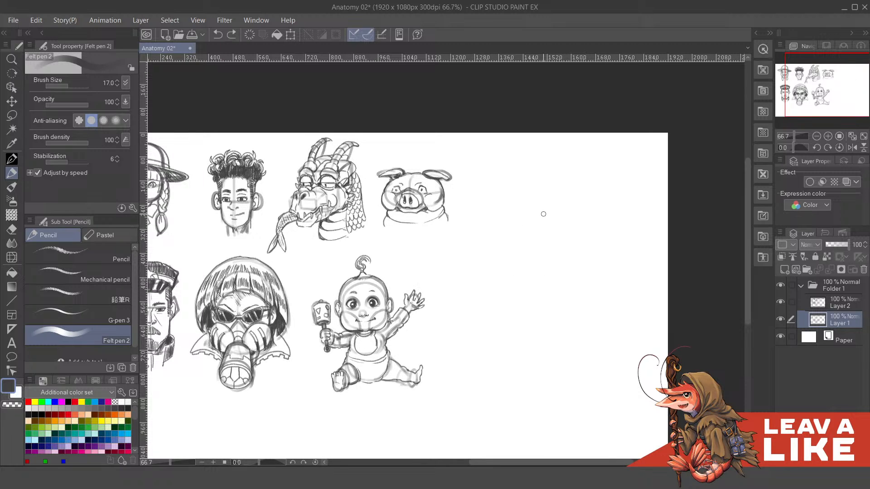
- Sketch a small upright oval head on Layer 1 in the empty area beside the pig and baby drawings
drag(533, 232, 587, 231)
mouse_move(534, 215)
mouse_down()
mouse_move(556, 256)
mouse_move(575, 250)
mouse_up()
mouse_move(537, 226)
mouse_down()
mouse_move(568, 259)
mouse_move(589, 216)
mouse_move(563, 257)
mouse_move(583, 231)
mouse_move(570, 257)
mouse_up()
key(ctrl+z)
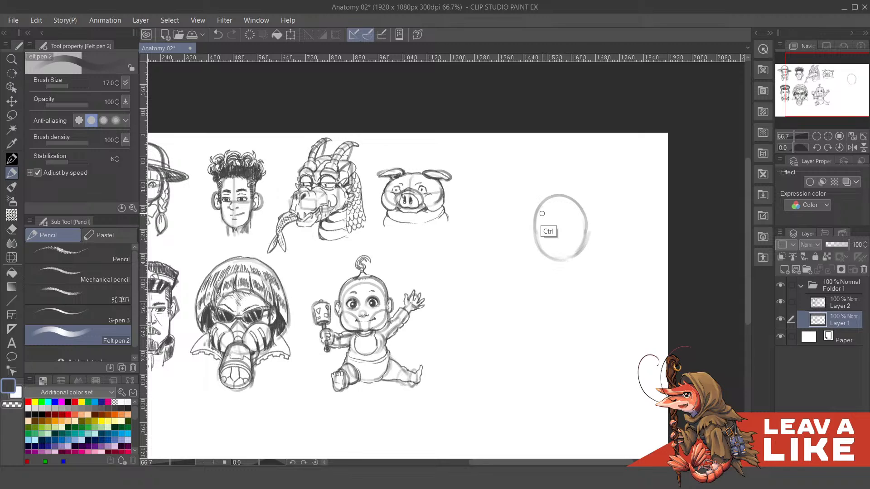
- Draw a curved vertical centre line and a curved horizontal eye line across the new oval head
mouse_move(535, 212)
mouse_down()
mouse_move(585, 210)
mouse_move(576, 203)
mouse_move(581, 233)
mouse_up()
drag(561, 199, 558, 260)
key(ctrl+z)
mouse_move(557, 197)
mouse_down()
mouse_move(559, 258)
mouse_move(562, 247)
mouse_up()
key(ctrl+z)
key(ctrl+z)
mouse_move(556, 197)
mouse_down()
mouse_move(558, 255)
mouse_move(560, 241)
mouse_move(579, 230)
mouse_up()
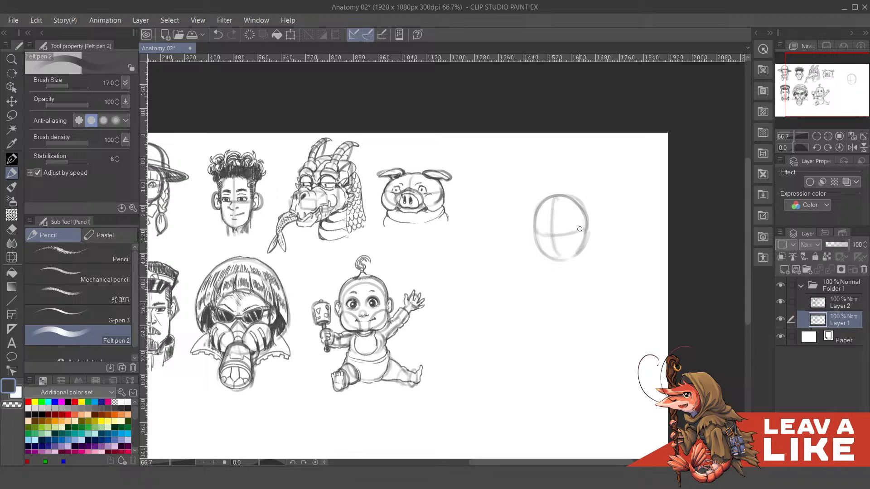
drag(603, 257, 596, 247)
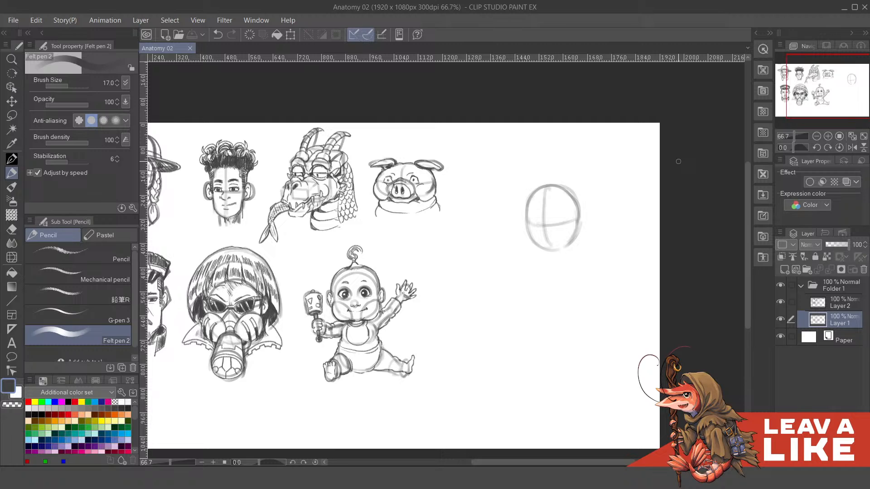
scroll(599, 238, down, 1)
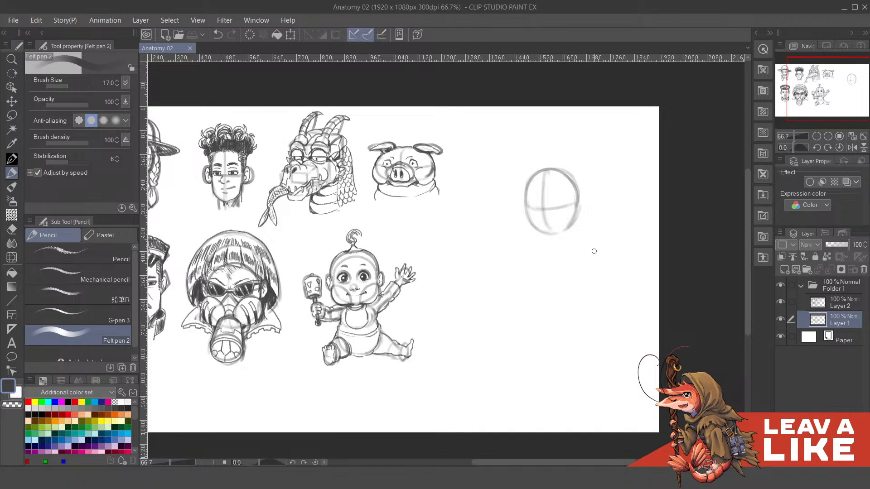
mouse_move(638, 292)
mouse_down()
mouse_move(644, 281)
mouse_move(662, 303)
mouse_up()
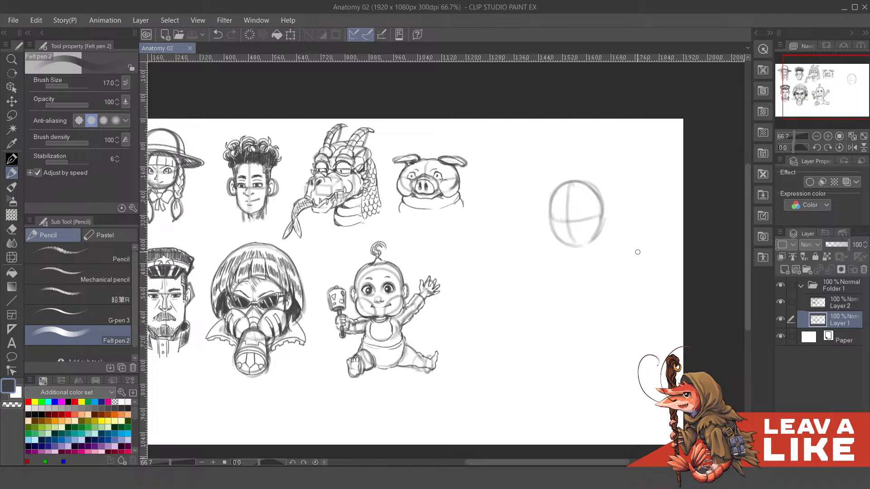
mouse_move(588, 241)
mouse_down()
mouse_move(611, 213)
mouse_move(572, 247)
mouse_up()
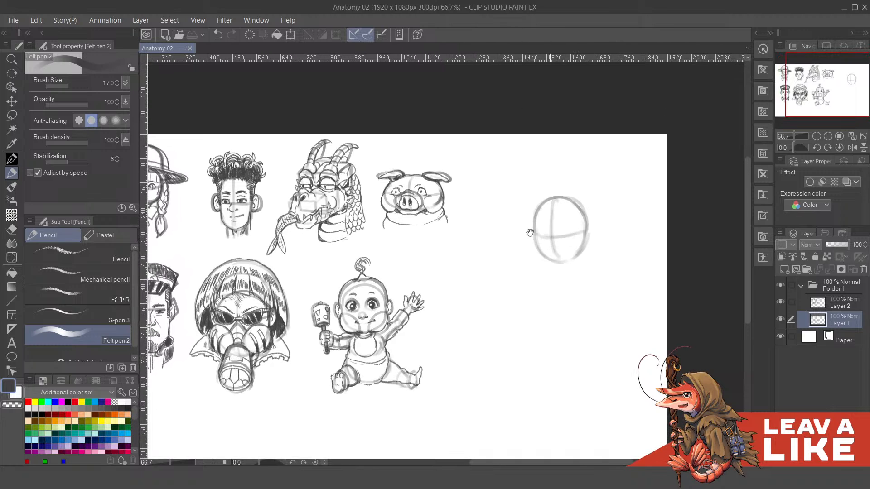
drag(504, 239, 588, 201)
mouse_move(653, 197)
mouse_down()
mouse_move(618, 225)
mouse_move(610, 255)
mouse_up()
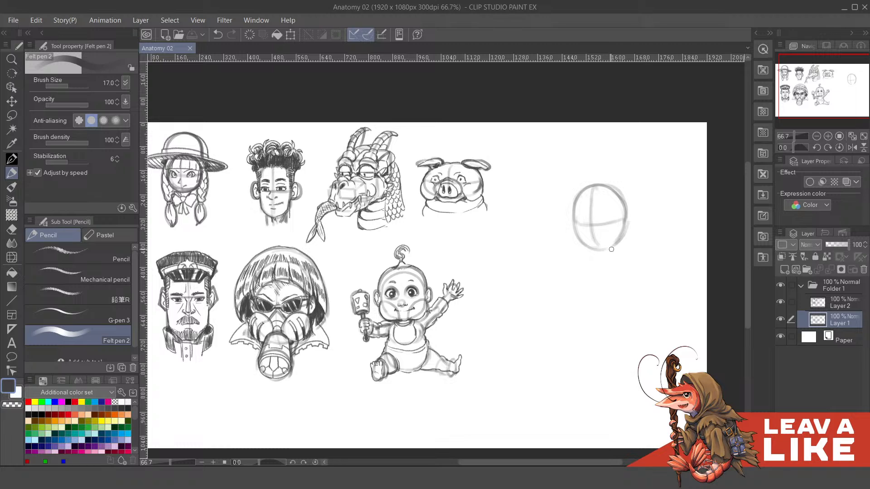
drag(618, 289, 594, 295)
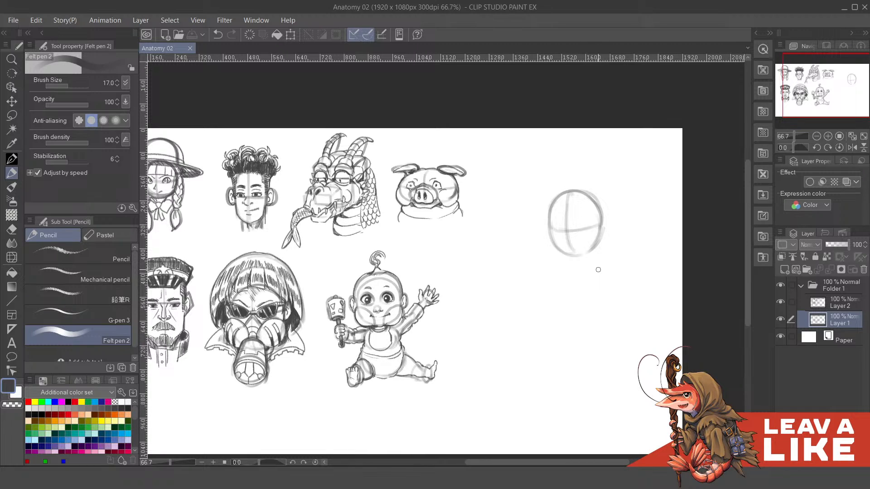
- Erase the oval head and its guide lines beside the pig and baby with the Hard eraser
mouse_move(669, 210)
mouse_down()
mouse_move(703, 193)
mouse_move(681, 202)
mouse_up()
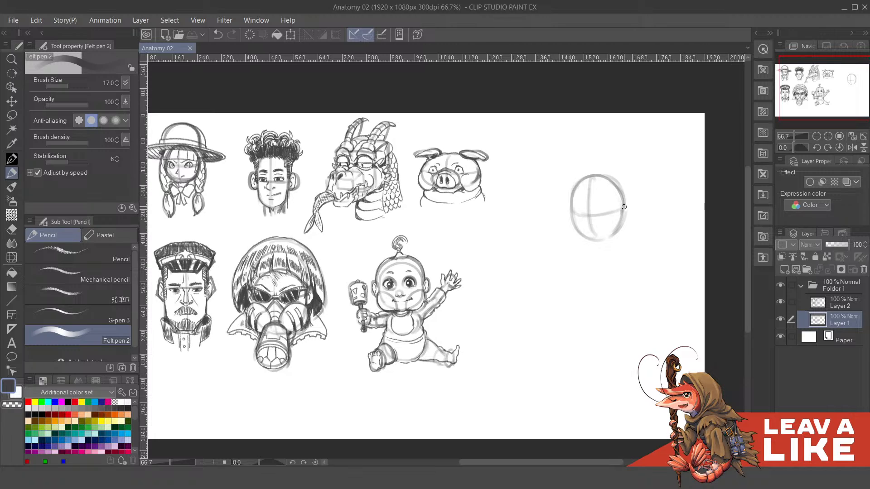
key(e)
mouse_move(602, 156)
mouse_down()
mouse_move(583, 181)
mouse_move(593, 214)
mouse_move(620, 233)
mouse_up()
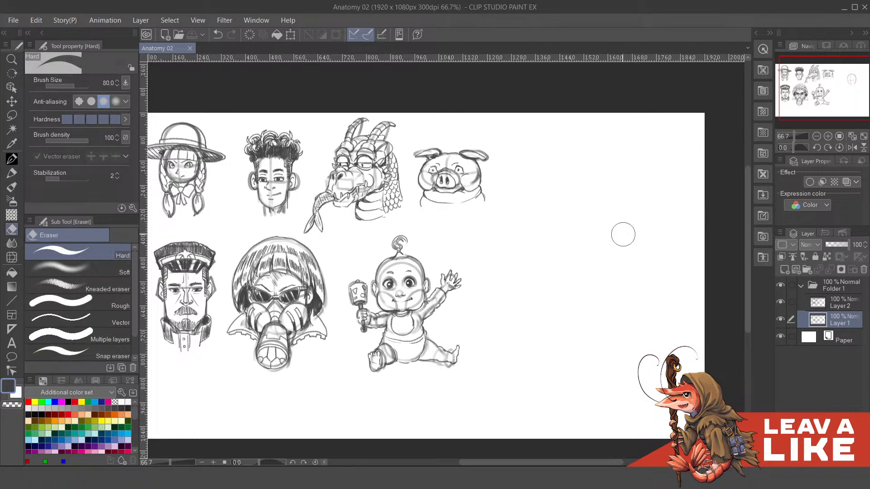
- Sketch a small dome-shaped head with a curved base and an inner contour in the cleared area using Felt pen 2
key(p)
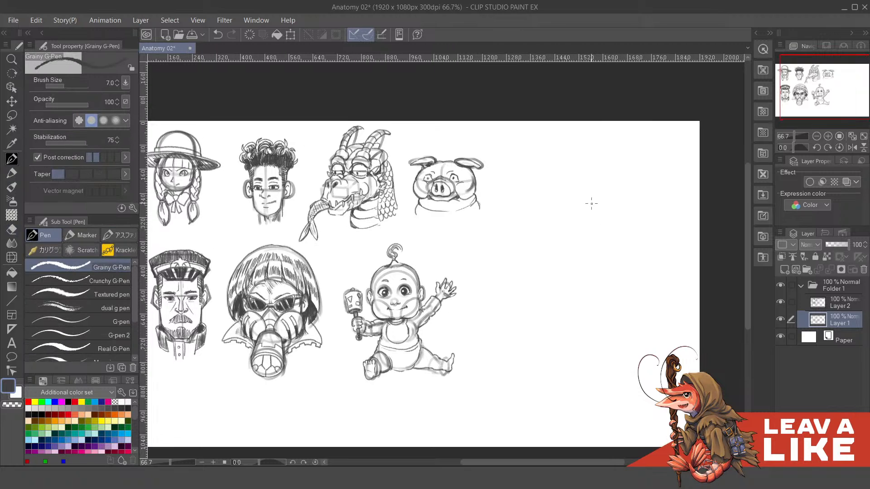
key(p)
mouse_move(551, 233)
mouse_down()
mouse_move(569, 185)
mouse_move(618, 225)
mouse_up()
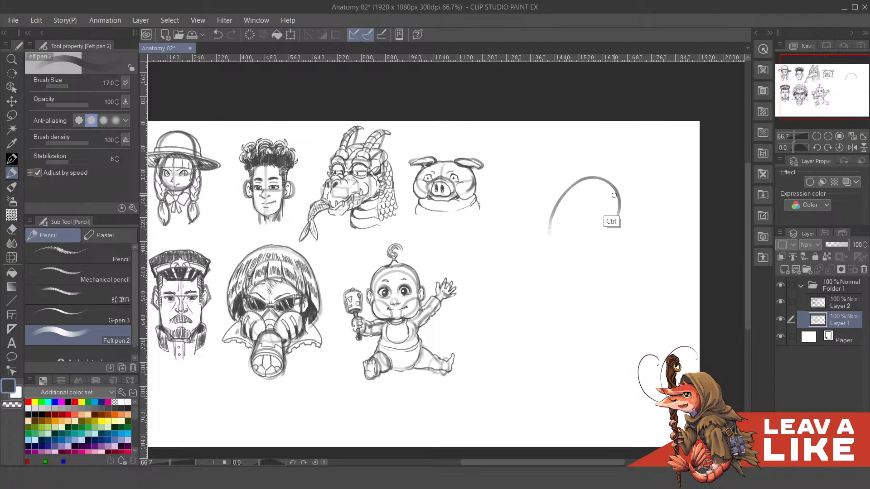
key(ctrl+z)
drag(562, 214, 602, 182)
drag(606, 192, 609, 220)
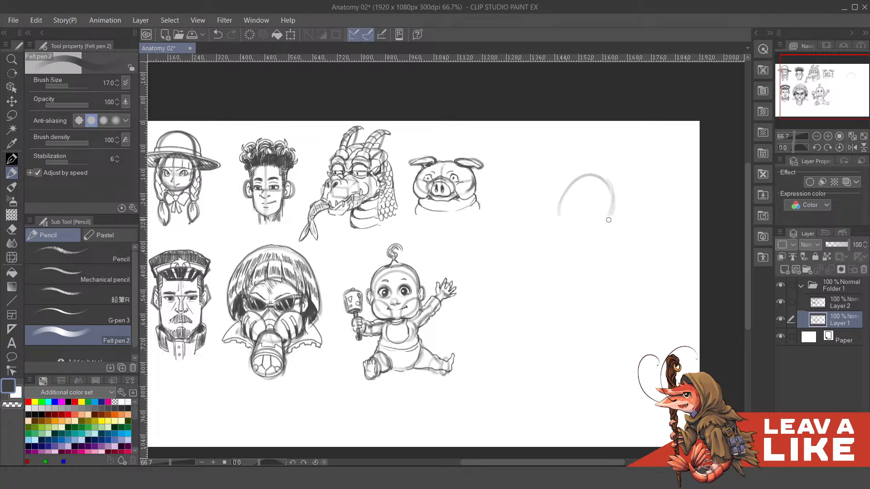
mouse_move(568, 191)
mouse_down()
mouse_move(563, 221)
mouse_move(583, 226)
mouse_move(576, 221)
mouse_move(611, 210)
mouse_up()
mouse_move(566, 192)
mouse_down()
mouse_move(600, 203)
mouse_move(583, 216)
mouse_move(601, 207)
mouse_move(593, 187)
mouse_move(605, 212)
mouse_up()
key(ctrl+z)
key(ctrl+z)
mouse_move(580, 184)
mouse_down()
mouse_move(572, 202)
mouse_move(588, 214)
mouse_move(576, 193)
mouse_move(582, 212)
mouse_move(602, 218)
mouse_move(566, 212)
mouse_move(564, 221)
mouse_move(595, 175)
mouse_up()
key(ctrl+z)
drag(568, 216, 597, 174)
mouse_move(620, 216)
mouse_down()
mouse_move(619, 208)
mouse_move(596, 226)
mouse_up()
drag(608, 255, 606, 251)
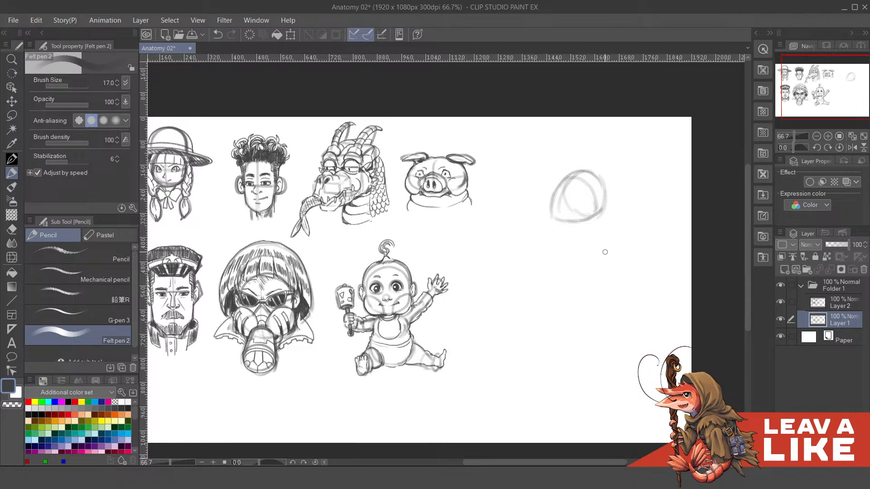
- Add a small circle at the lower edge of the dome-shaped head and two short neck lines beneath it
mouse_move(602, 179)
mouse_down()
mouse_move(602, 225)
mouse_move(607, 205)
mouse_move(594, 221)
mouse_up()
key(ctrl+z)
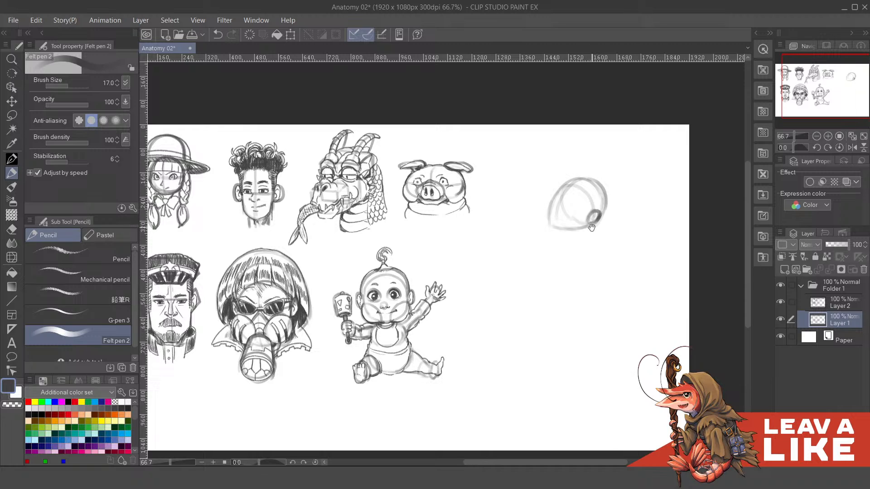
key(ctrl+z)
drag(558, 228, 565, 252)
drag(627, 227, 615, 213)
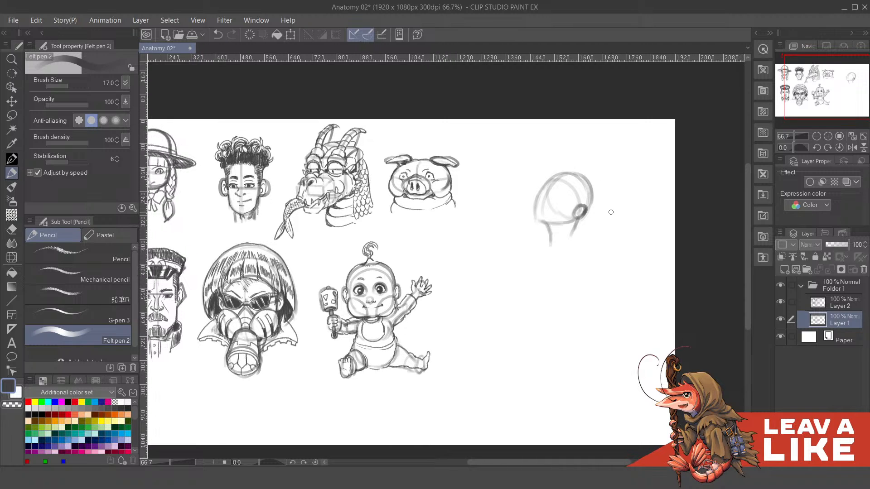
- Select the new head and neck with the Lasso, flip them horizontally, apply the transformation and deselect
key(m)
mouse_move(534, 159)
mouse_down()
mouse_move(571, 257)
mouse_move(541, 152)
mouse_up()
click(36, 20)
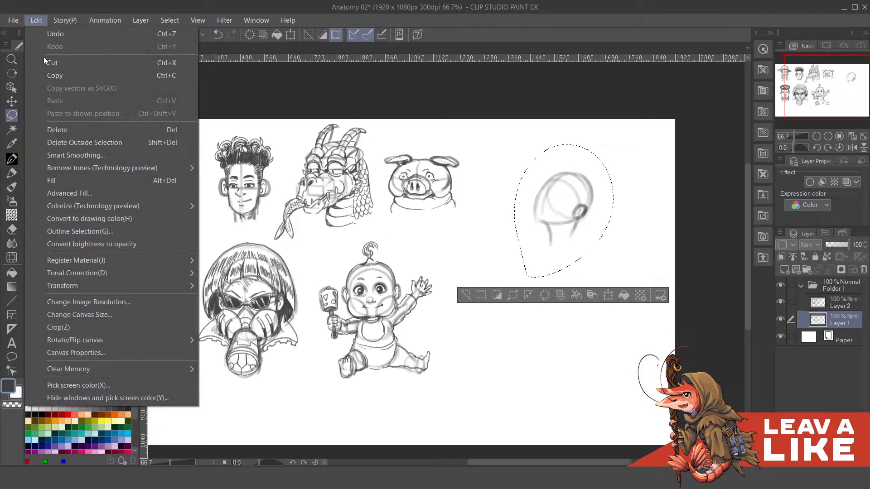
mouse_move(96, 287)
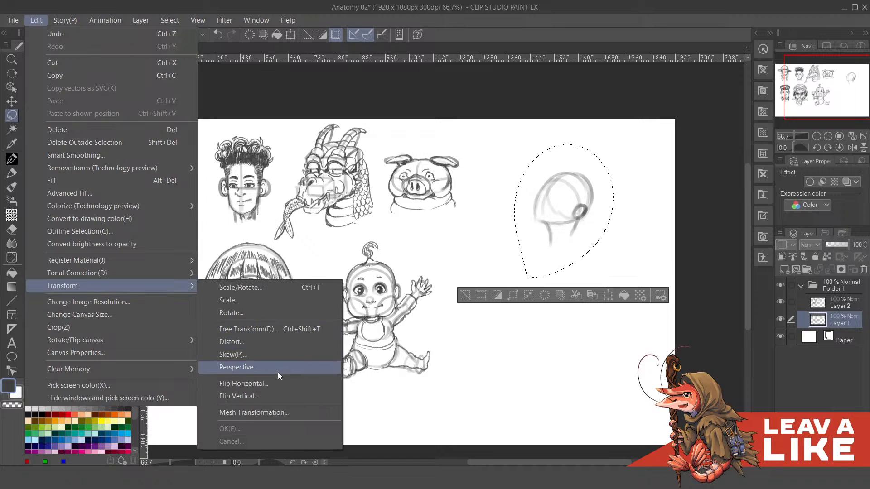
click(281, 384)
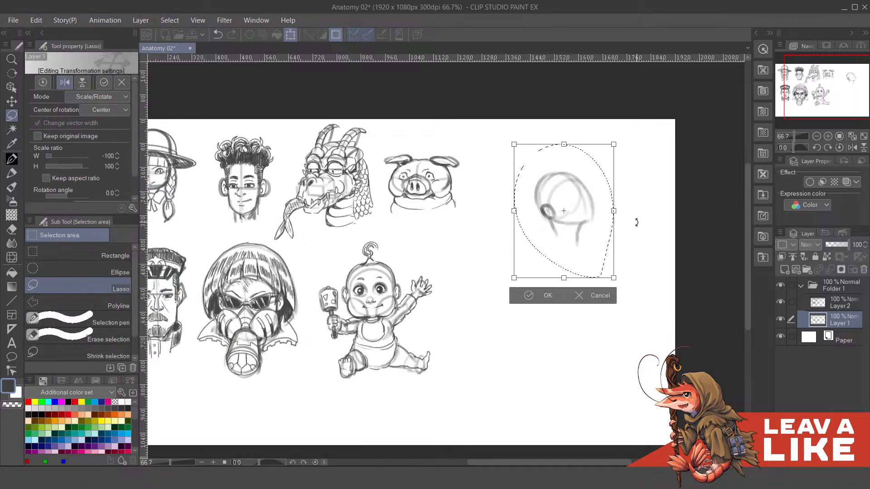
click(547, 299)
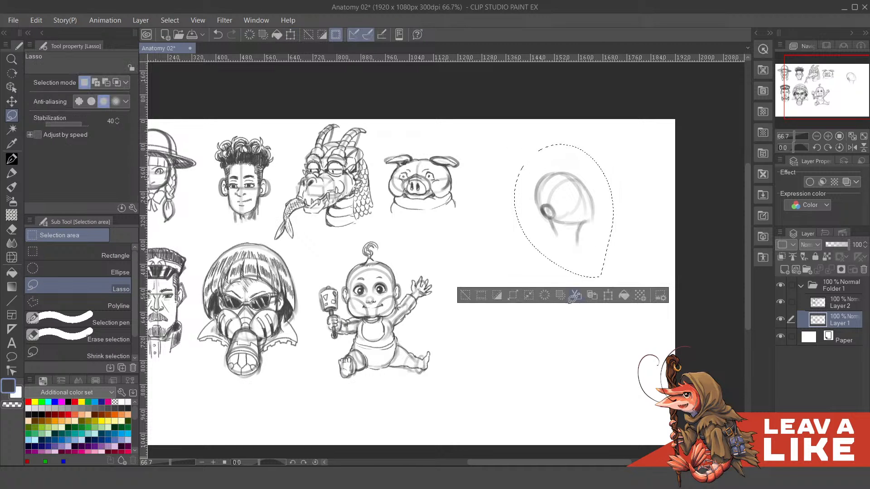
key(ctrl+d)
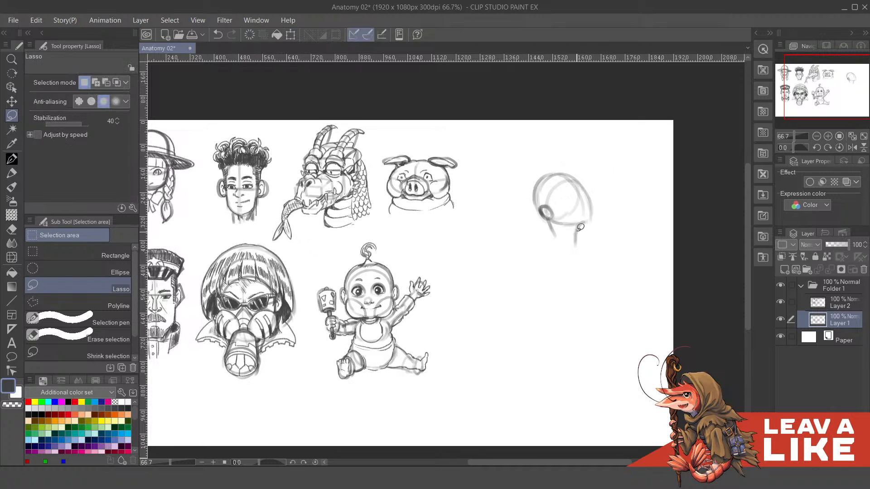
- Reinforce the flipped head's rounded outline, base and neck lines with Felt pen 2
key(p)
key(p)
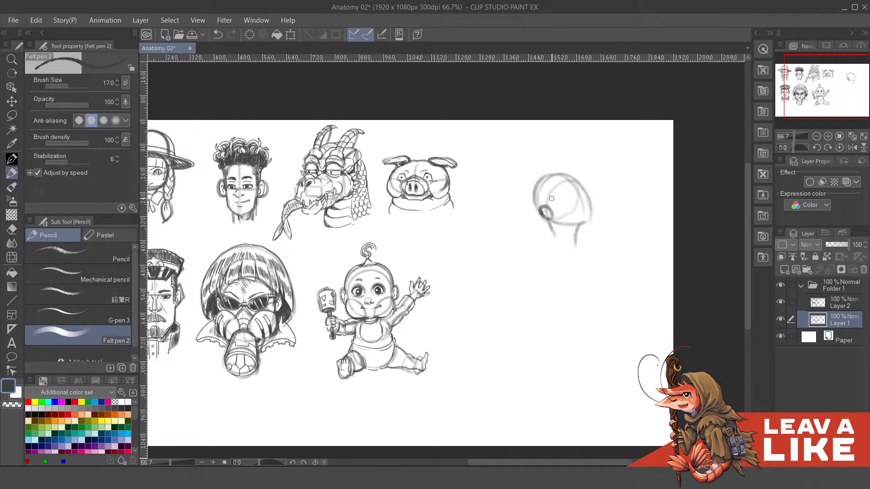
mouse_move(540, 181)
mouse_down()
mouse_move(543, 208)
mouse_move(540, 181)
mouse_move(532, 216)
mouse_move(533, 196)
mouse_move(552, 233)
mouse_move(591, 222)
mouse_move(581, 224)
mouse_move(596, 215)
mouse_up()
key(ctrl+z)
key(ctrl+z)
scroll(594, 226, down, 1)
key(ctrl+z)
mouse_move(536, 189)
mouse_down()
mouse_move(553, 164)
mouse_move(578, 172)
mouse_up()
drag(592, 226, 593, 219)
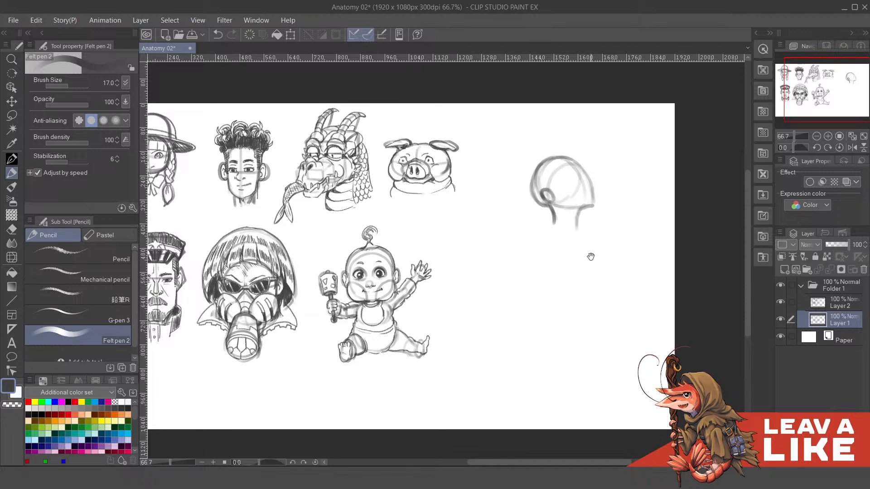
mouse_move(590, 256)
mouse_down()
mouse_move(591, 273)
mouse_move(580, 273)
mouse_move(571, 251)
mouse_up()
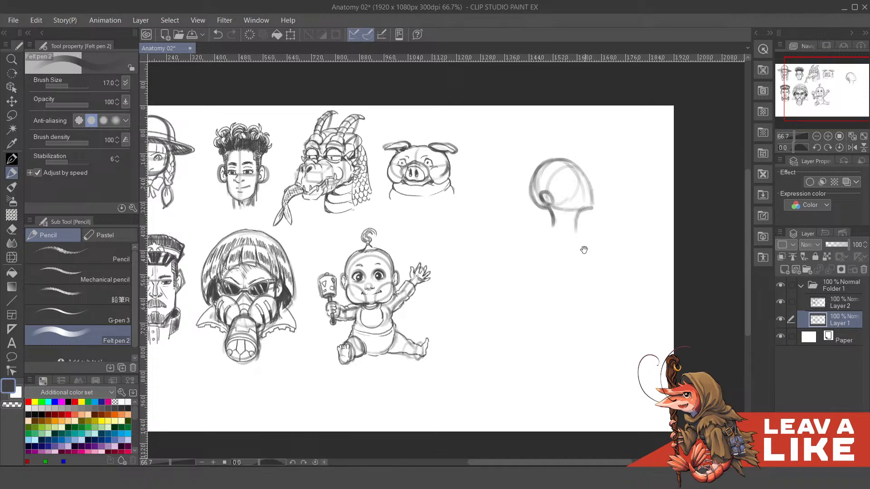
- Sketch a hand below the neck with a raised finger, curled finger forms and a light arc behind them
mouse_move(562, 260)
mouse_down()
mouse_move(549, 256)
mouse_move(571, 266)
mouse_move(567, 254)
mouse_move(570, 275)
mouse_move(554, 245)
mouse_move(570, 248)
mouse_move(573, 268)
mouse_move(571, 255)
mouse_move(558, 278)
mouse_move(569, 277)
mouse_move(553, 268)
mouse_move(566, 278)
mouse_move(556, 284)
mouse_move(568, 288)
mouse_move(557, 279)
mouse_move(541, 305)
mouse_move(558, 277)
mouse_up()
key(ctrl+z)
key(ctrl+z)
scroll(567, 284, down, 1)
key(ctrl+z)
key(ctrl+z)
mouse_move(546, 272)
mouse_down()
mouse_move(561, 295)
mouse_move(563, 280)
mouse_move(565, 294)
mouse_move(561, 279)
mouse_move(539, 276)
mouse_move(549, 300)
mouse_move(557, 279)
mouse_move(542, 281)
mouse_move(543, 296)
mouse_move(552, 305)
mouse_move(556, 299)
mouse_move(544, 283)
mouse_move(534, 298)
mouse_move(545, 312)
mouse_up()
key(ctrl+z)
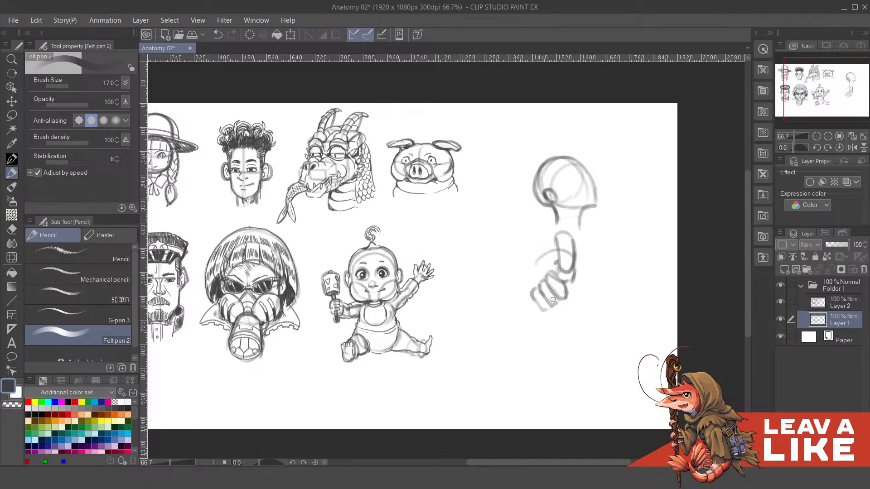
- Draw the hand's lower contour and a finger extending sideways from it
mouse_move(577, 275)
mouse_down()
mouse_move(592, 287)
mouse_move(578, 302)
mouse_move(605, 288)
mouse_move(609, 302)
mouse_move(619, 295)
mouse_up()
key(ctrl+z)
key(ctrl+z)
key(ctrl+z)
key(ctrl+z)
drag(595, 298, 619, 301)
drag(638, 272, 639, 277)
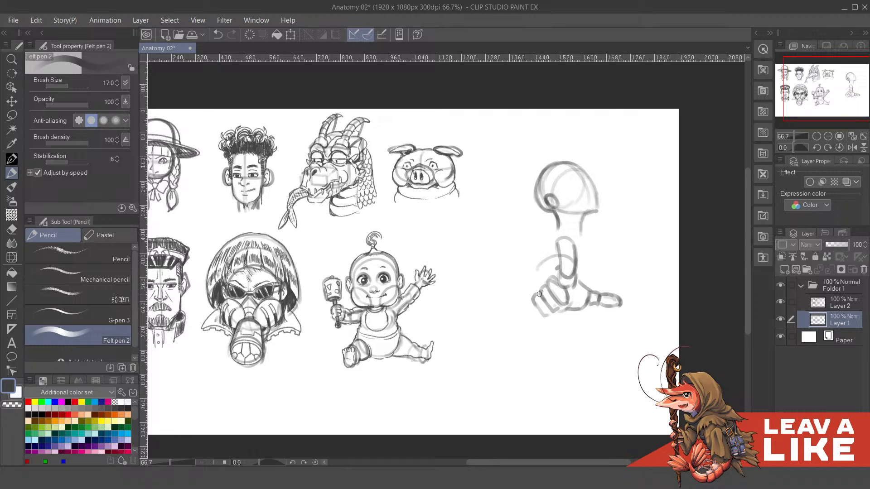
- Add curved contours beside the raised finger and curled fingers to round out the hand
mouse_move(537, 293)
mouse_down()
mouse_move(562, 259)
mouse_move(582, 283)
mouse_up()
key(ctrl+z)
mouse_move(555, 266)
mouse_down()
mouse_move(559, 284)
mouse_move(563, 251)
mouse_move(544, 288)
mouse_up()
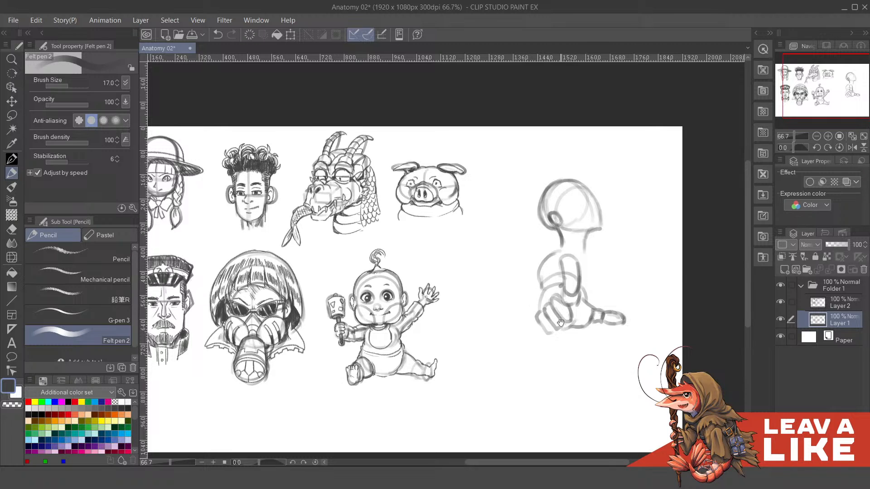
drag(560, 323, 559, 311)
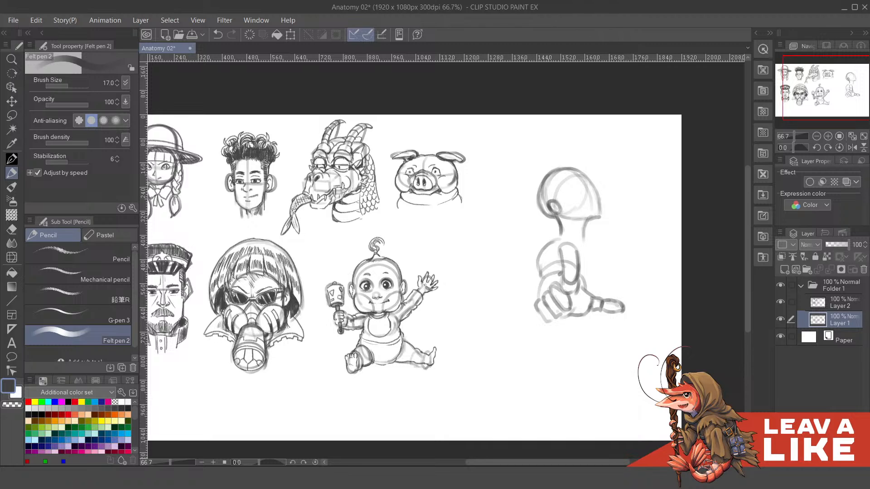
- Hide Layer 1 and examine the finished line drawings on Layer 2
click(780, 320)
scroll(642, 251, down, 1)
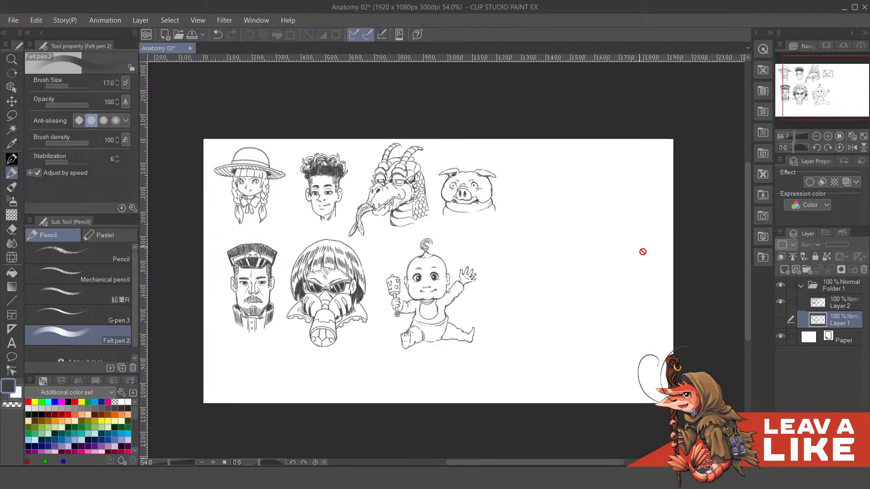
scroll(489, 249, up, 1)
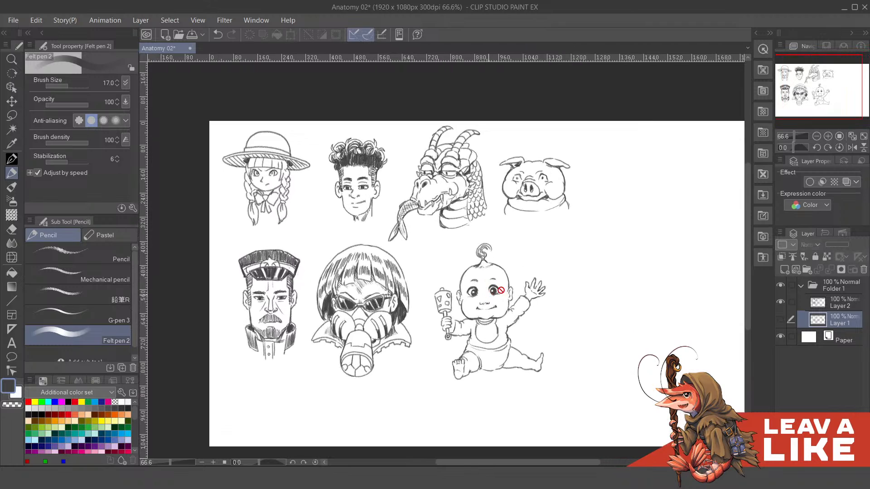
drag(582, 276, 563, 279)
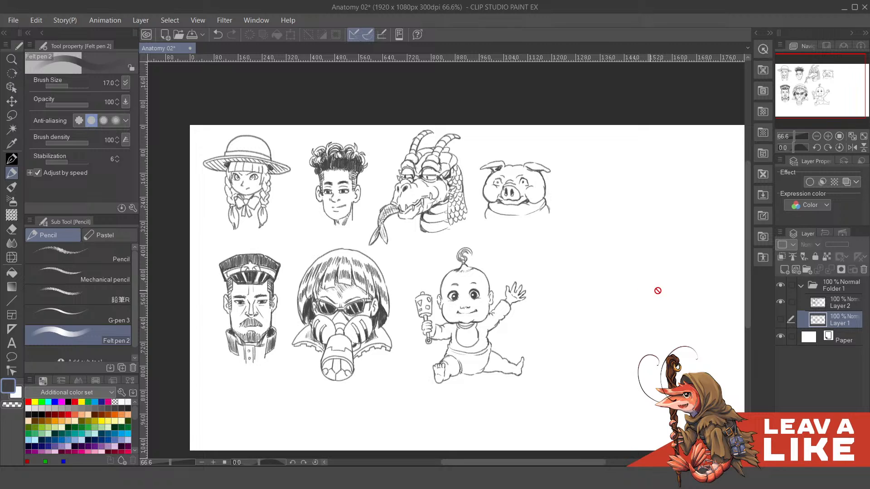
- Show Layer 1 and hide Layer 2 to examine the basic construction forms of all the characters
click(779, 320)
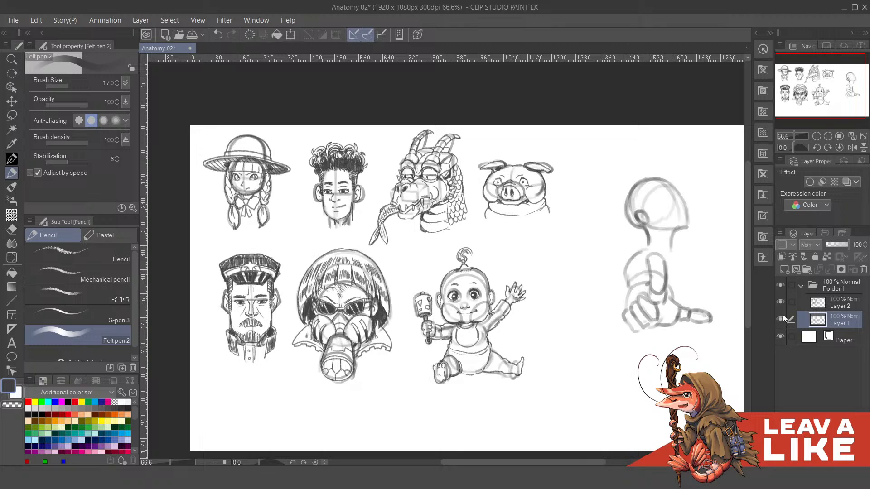
click(781, 302)
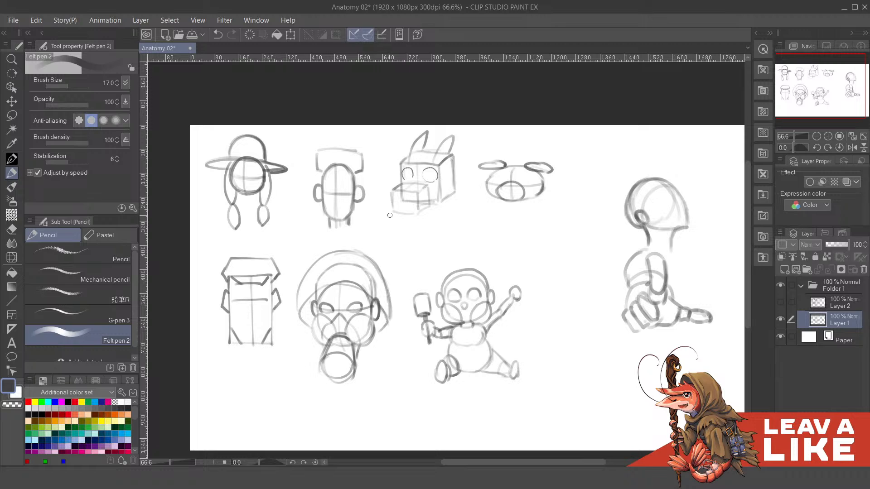
scroll(381, 228, up, 1)
drag(398, 239, 430, 226)
drag(495, 278, 487, 272)
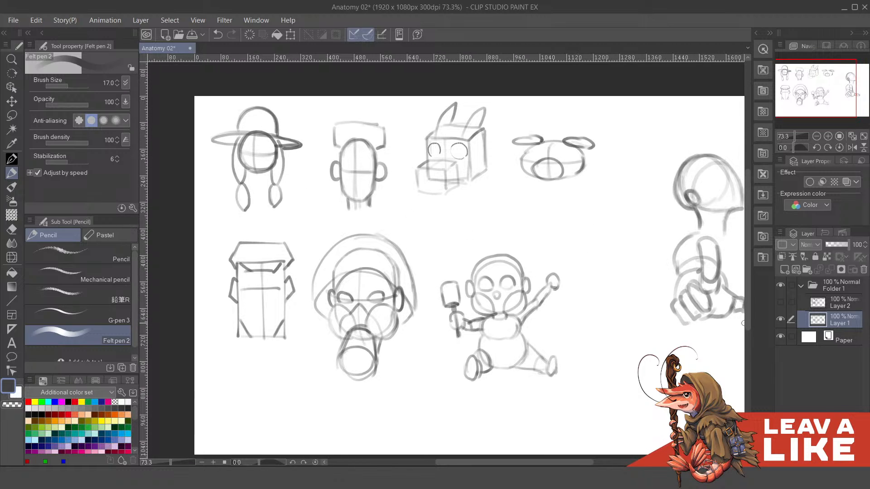
- Hide Layer 1 and show Layer 2 to compare the finished characters with their basic forms
click(780, 318)
click(779, 301)
drag(637, 310, 614, 313)
drag(519, 305, 525, 321)
drag(571, 296, 595, 293)
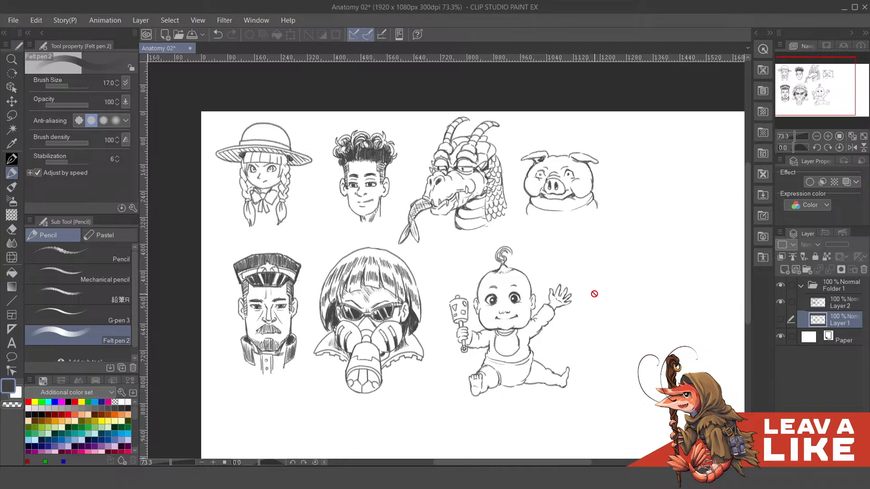
drag(483, 244, 521, 274)
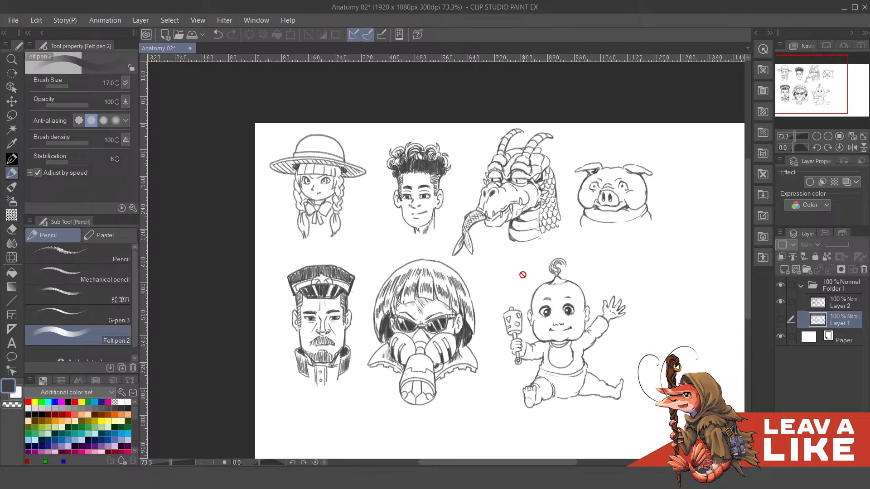
- Hide Layer 2 and show Layer 1 to view only the construction shapes again
click(781, 303)
click(781, 319)
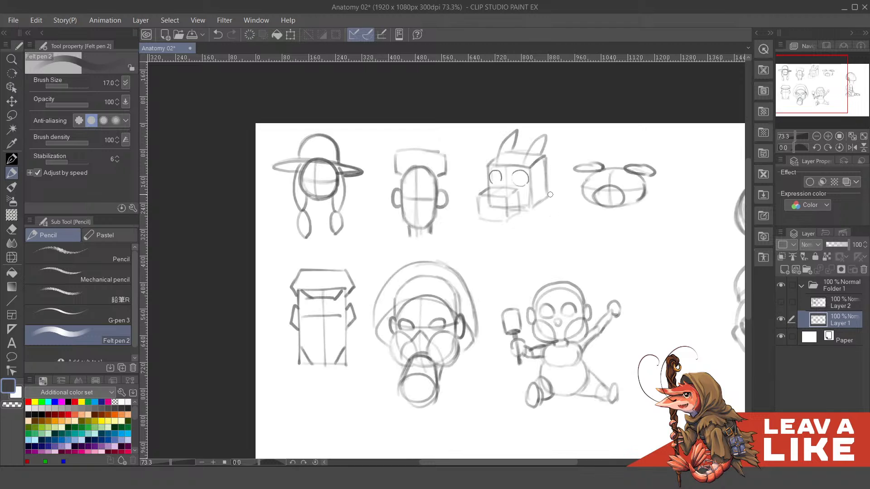
drag(534, 236, 539, 256)
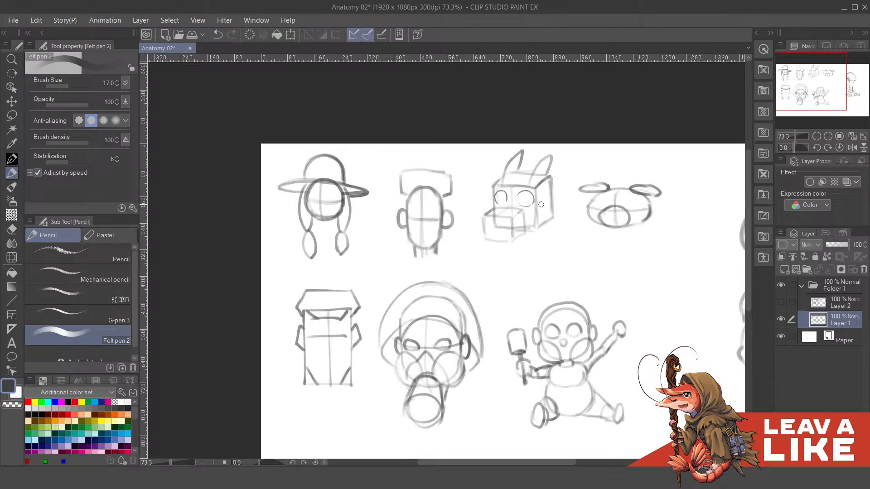
- Switch visibility back from Layer 1 to Layer 2 so only the finished drawings are displayed
click(781, 318)
click(781, 302)
drag(694, 314, 669, 300)
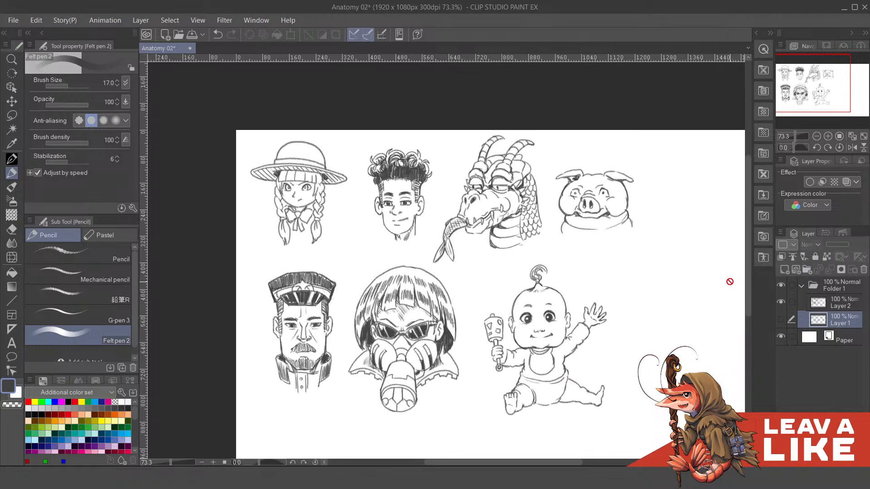
- Examine the finished characters in both rows of the sheet, from the straw-hat girl to the pig and the baby
drag(438, 235, 425, 220)
drag(299, 248, 315, 258)
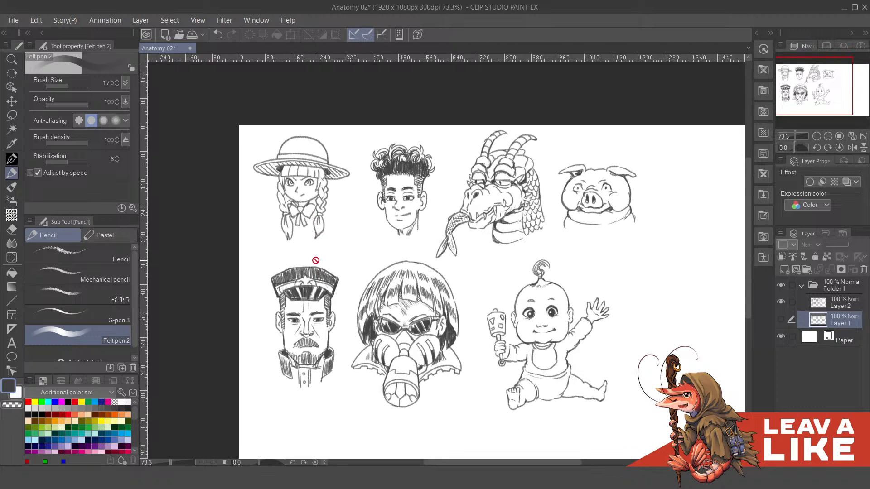
drag(317, 219, 322, 233)
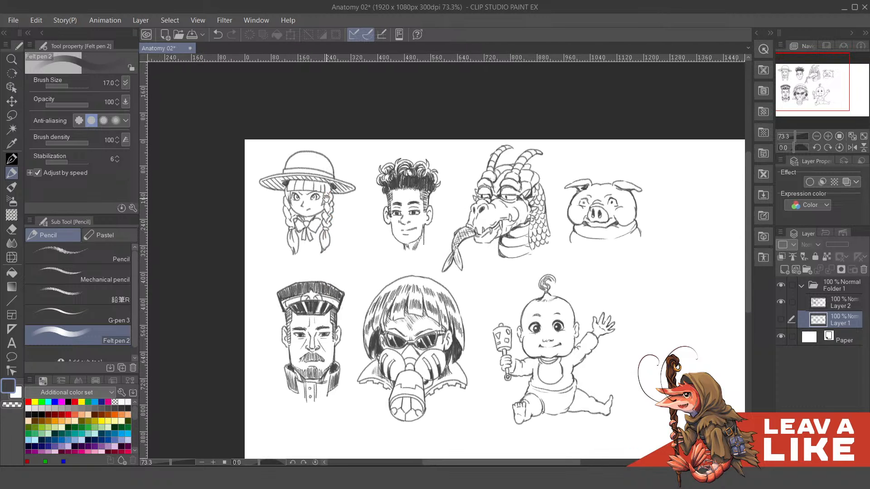
drag(329, 197, 341, 212)
scroll(376, 263, down, 1)
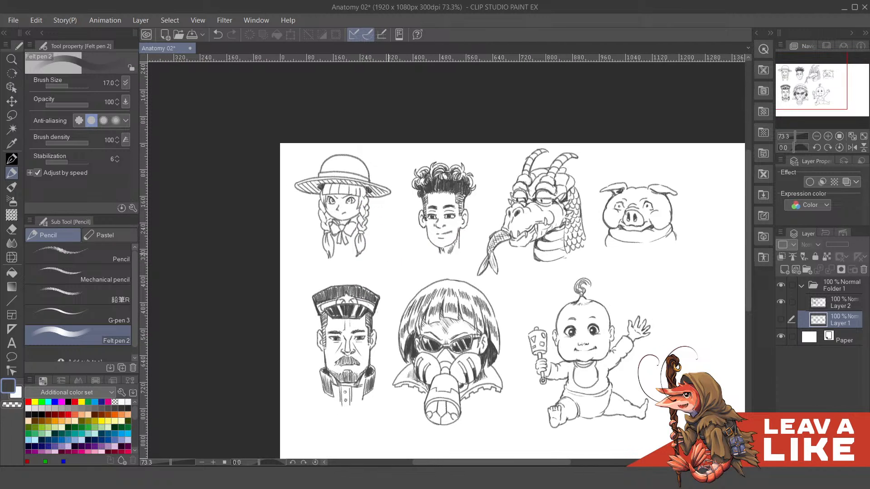
scroll(389, 255, down, 1)
scroll(347, 265, up, 1)
drag(348, 264, 373, 258)
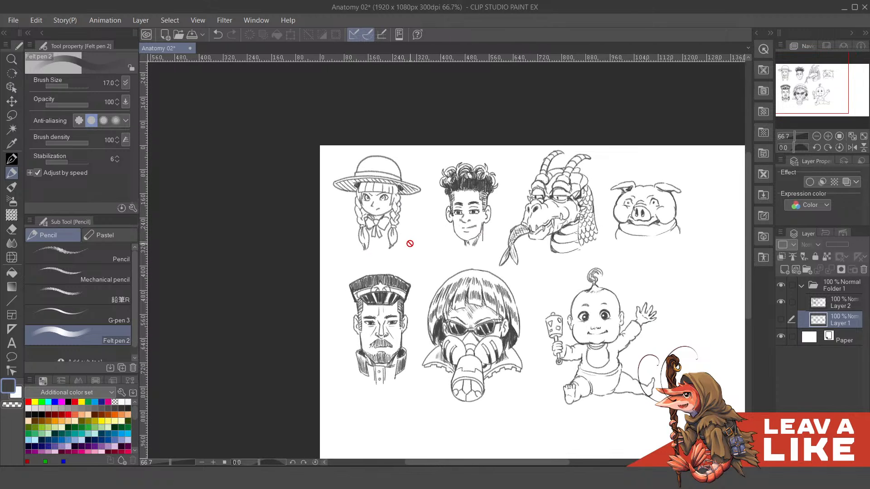
drag(438, 266, 434, 247)
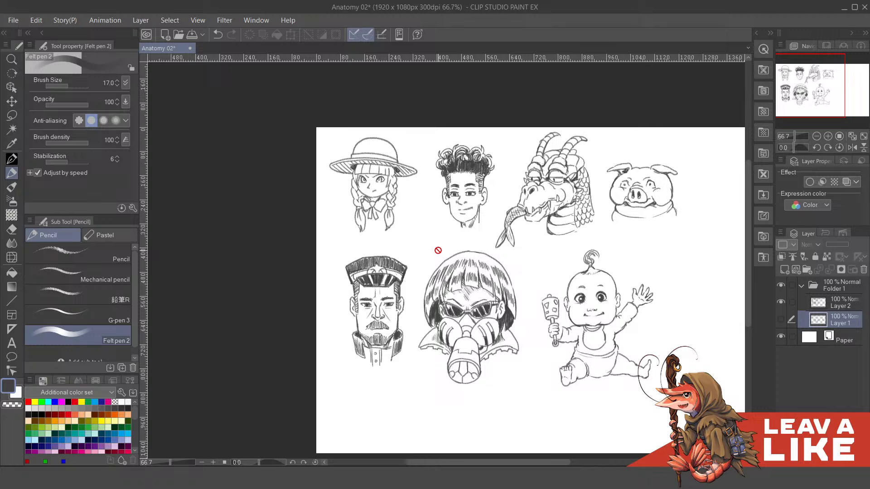
drag(679, 160, 628, 154)
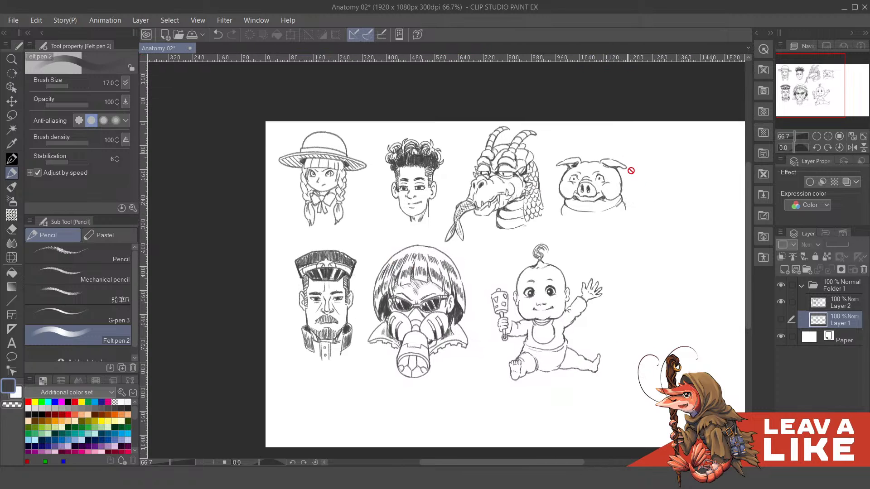
drag(654, 230, 607, 226)
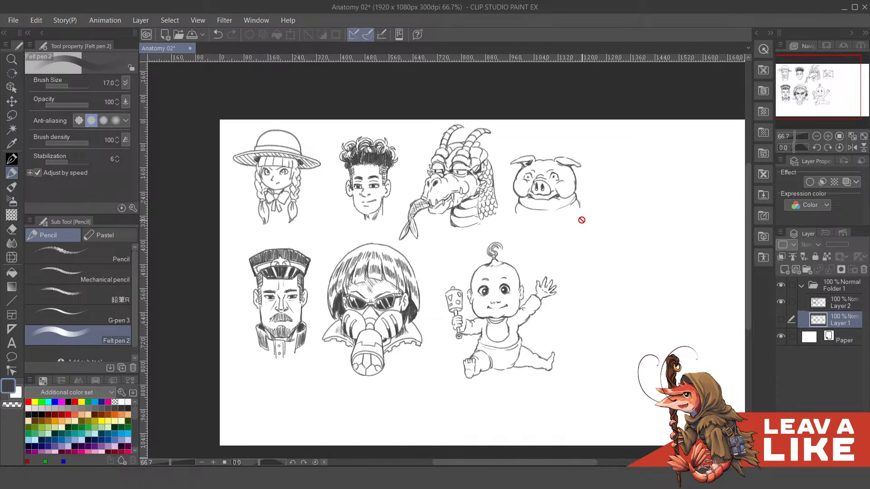
scroll(586, 230, up, 4)
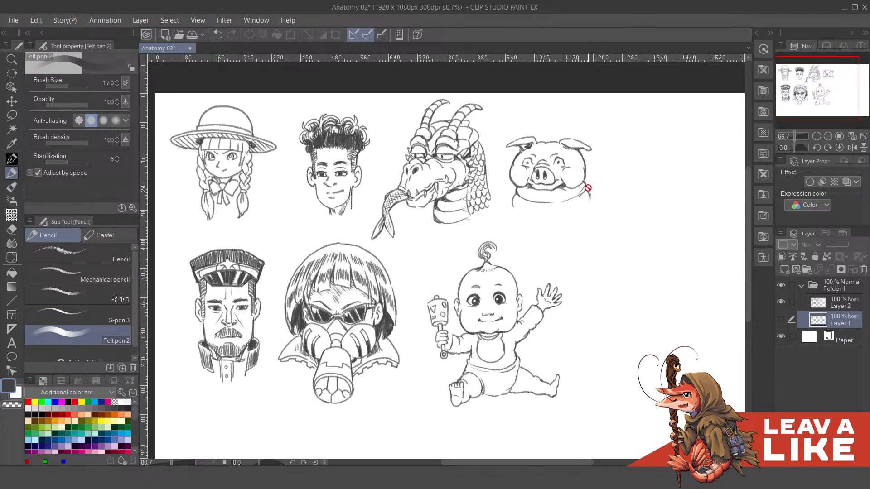
scroll(594, 260, down, 3)
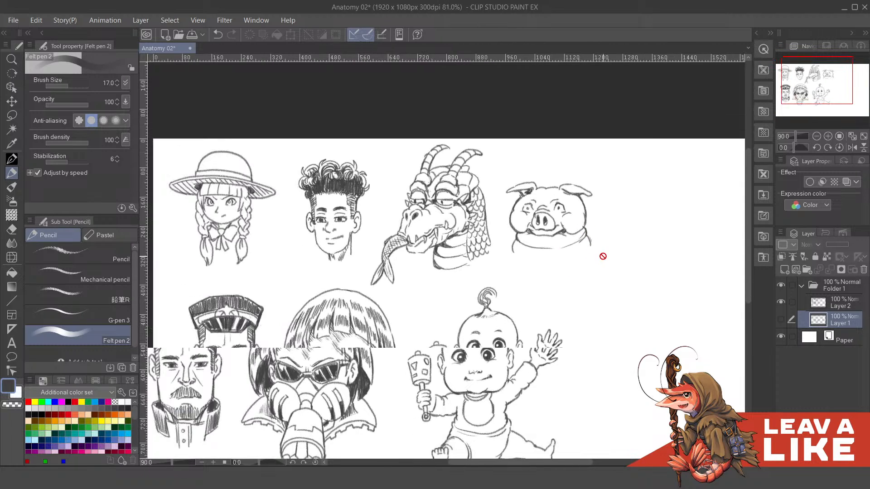
drag(547, 312, 606, 261)
drag(516, 339, 548, 310)
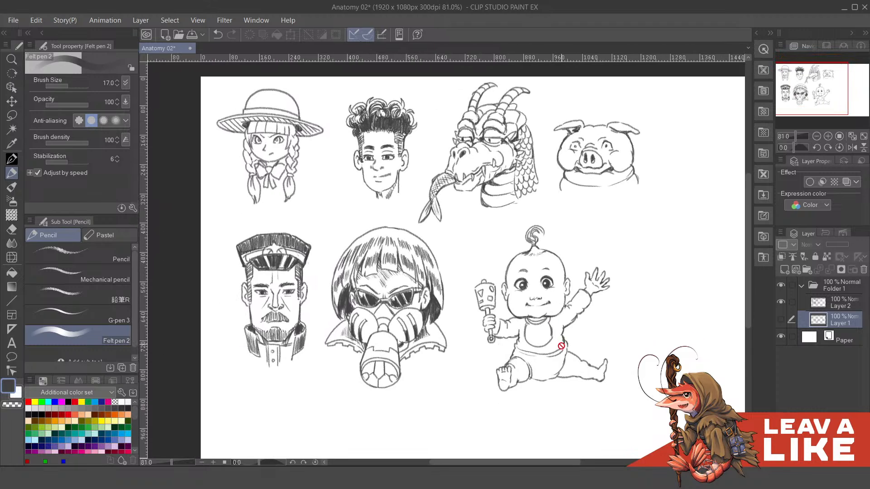
- Toggle Layer 1 and Layer 2 to compare the officer and masked woman with their construction shapes, ending with Layer 1 hidden
drag(561, 355, 556, 332)
scroll(460, 353, up, 2)
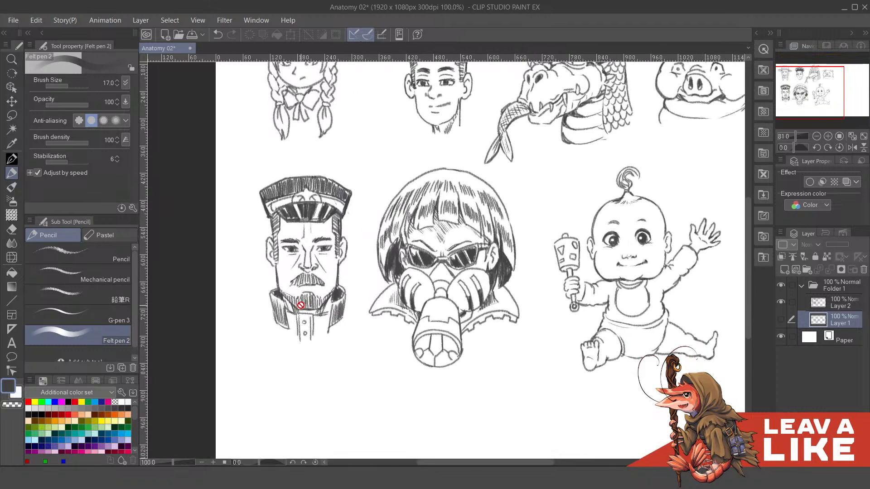
drag(403, 331, 441, 333)
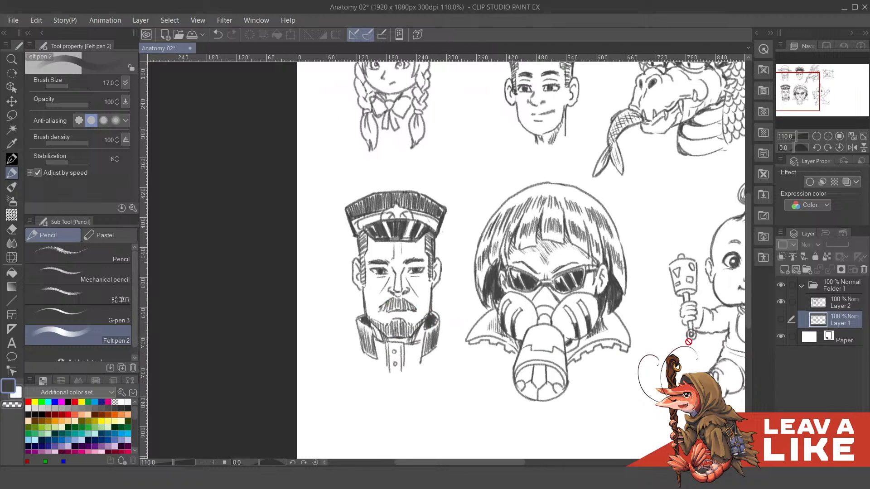
click(781, 318)
click(782, 301)
click(781, 301)
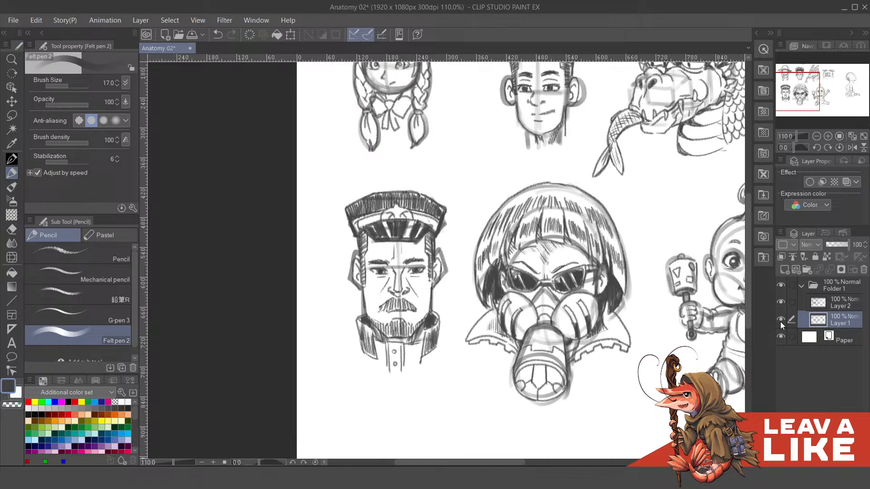
click(780, 321)
- Examine the finished officer up close, from his cap to his collar, and compare him with the other characters
scroll(526, 317, down, 1)
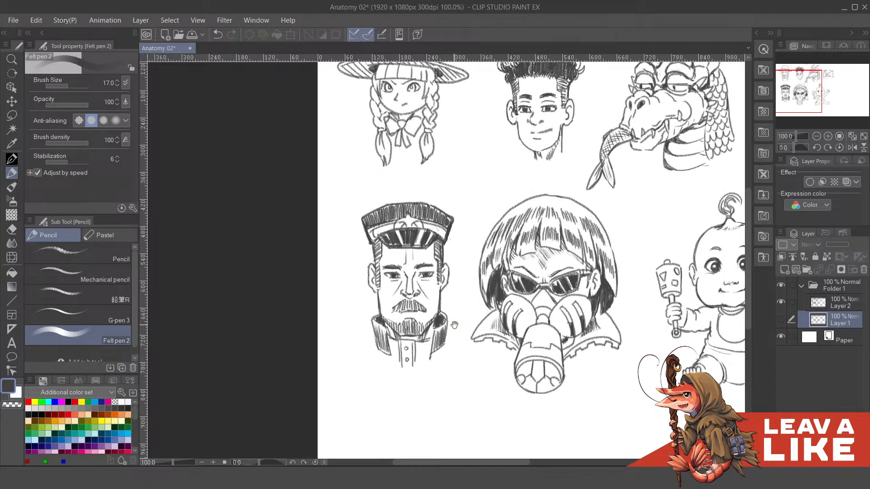
drag(454, 325, 517, 303)
scroll(454, 286, up, 2)
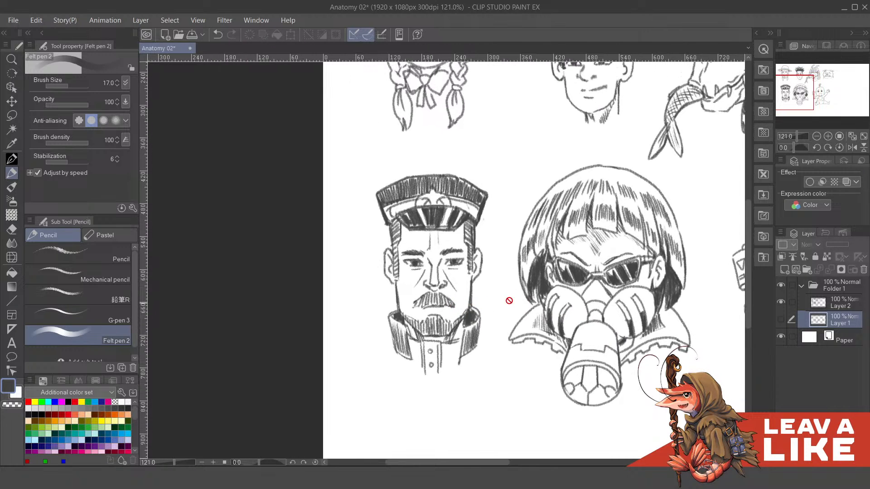
drag(457, 230, 451, 252)
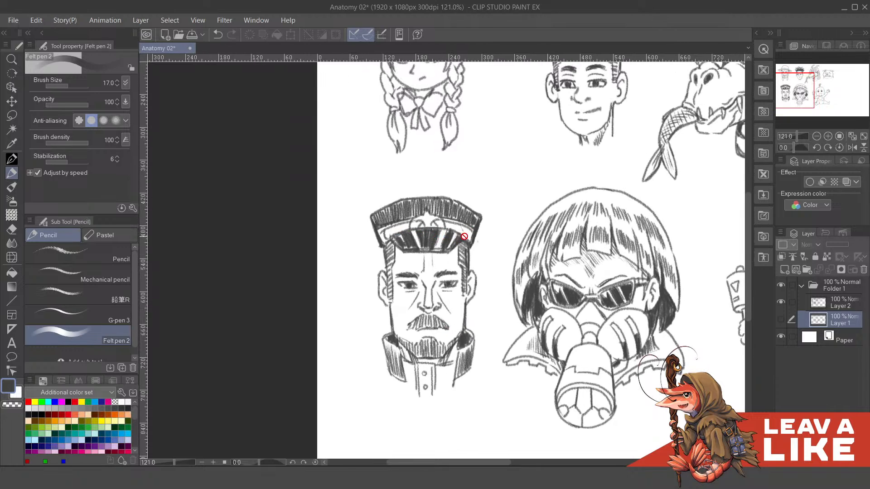
drag(466, 334, 465, 325)
scroll(466, 325, down, 1)
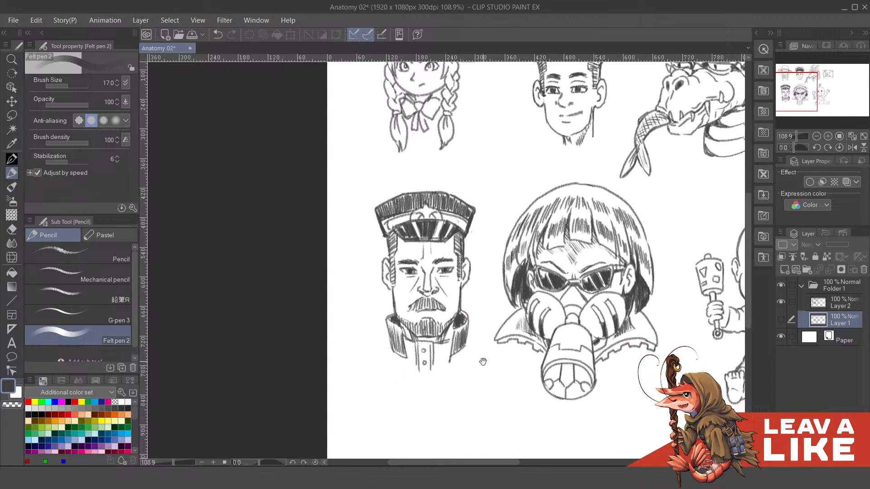
drag(484, 362, 343, 309)
scroll(418, 372, down, 2)
drag(305, 274, 296, 295)
drag(340, 318, 315, 282)
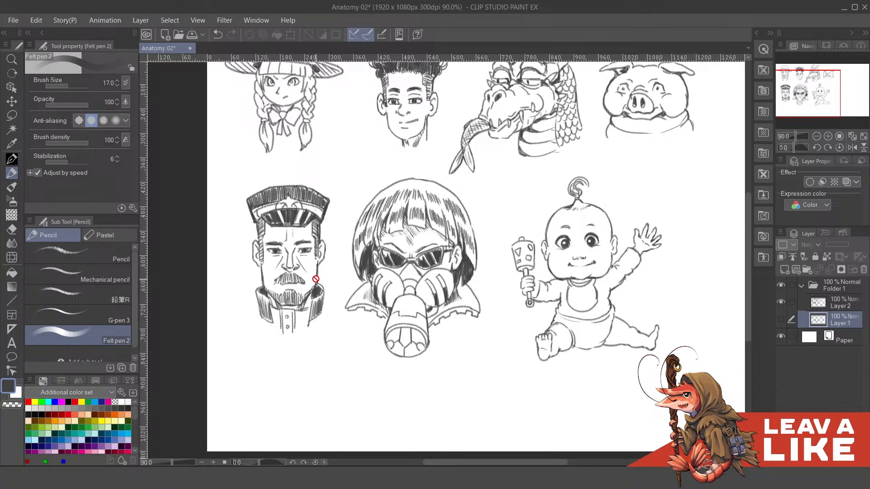
drag(344, 282, 294, 282)
drag(376, 286, 361, 286)
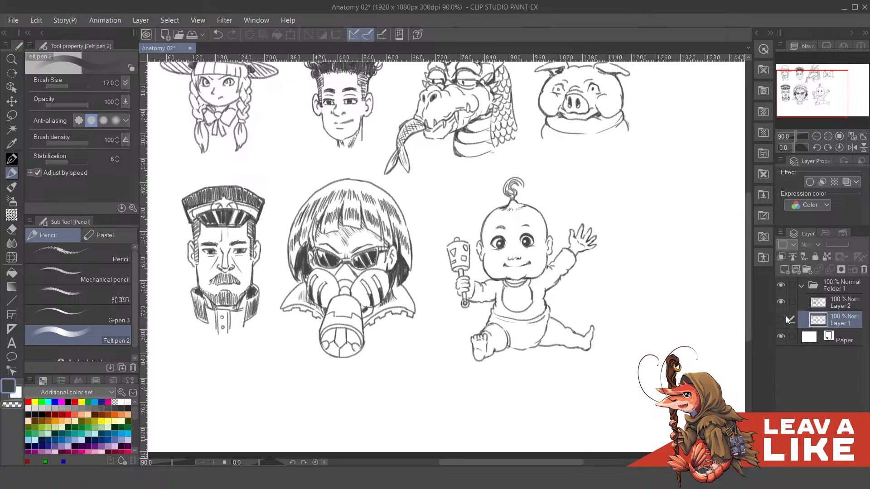
- Hide Layer 2 and show Layer 1 to examine the construction shapes of the officer, masked woman and baby
drag(495, 331, 550, 324)
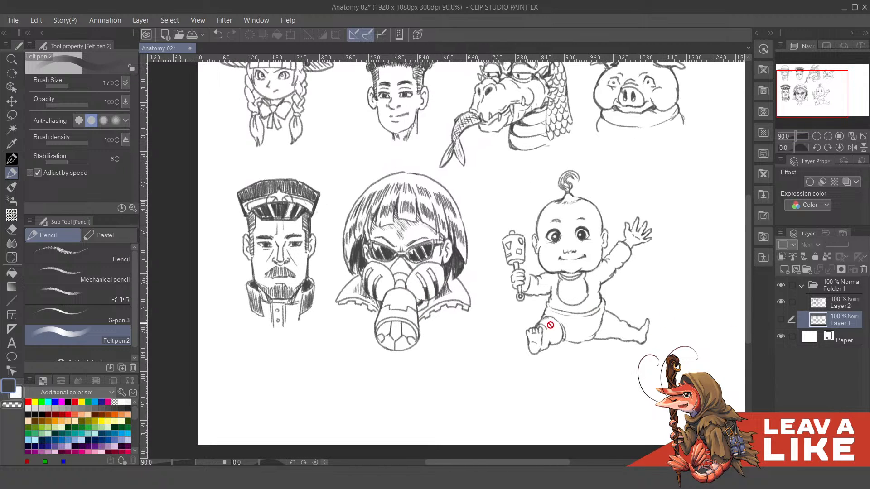
click(781, 302)
click(780, 319)
drag(477, 291, 447, 323)
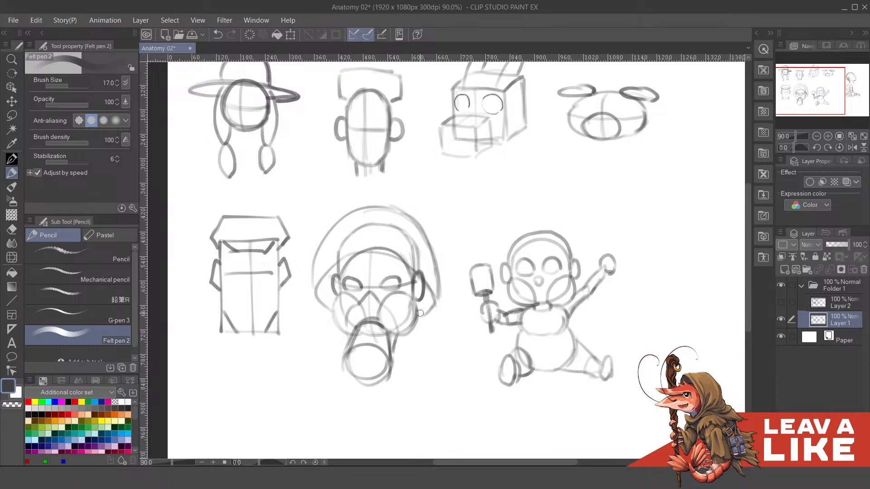
mouse_move(531, 317)
mouse_down()
mouse_move(523, 307)
mouse_move(529, 323)
mouse_up()
drag(403, 329, 420, 333)
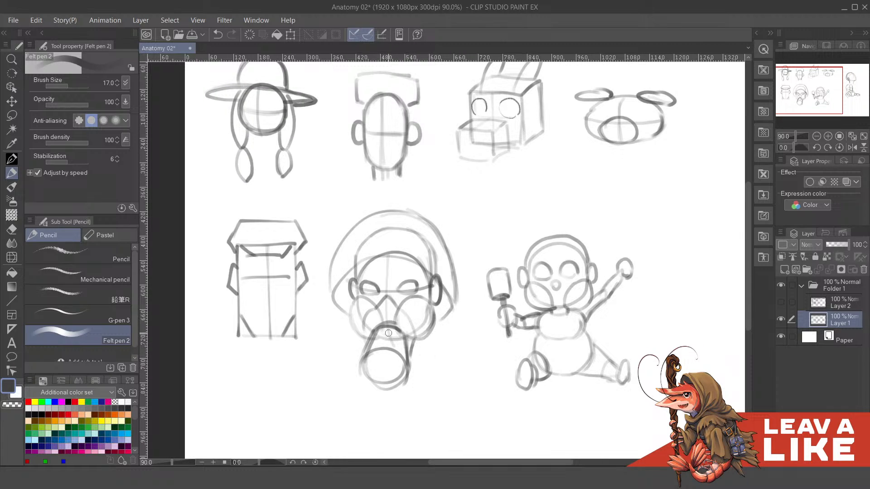
drag(428, 332, 409, 311)
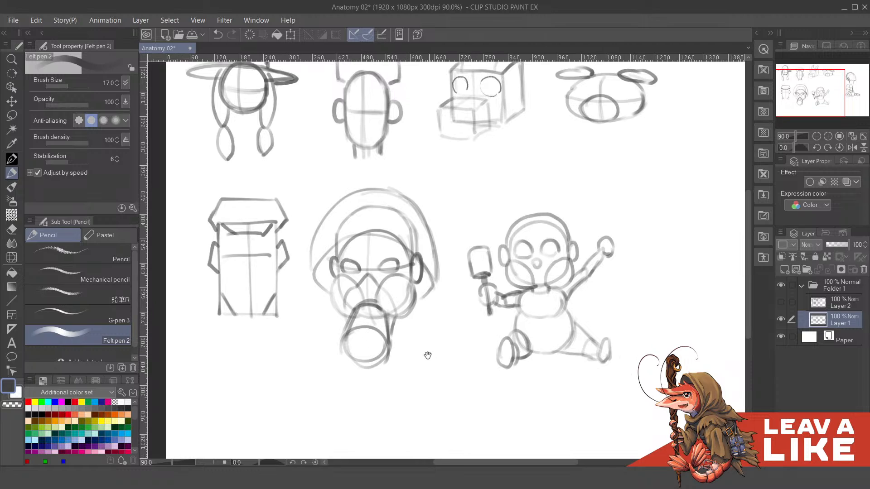
drag(427, 355, 453, 357)
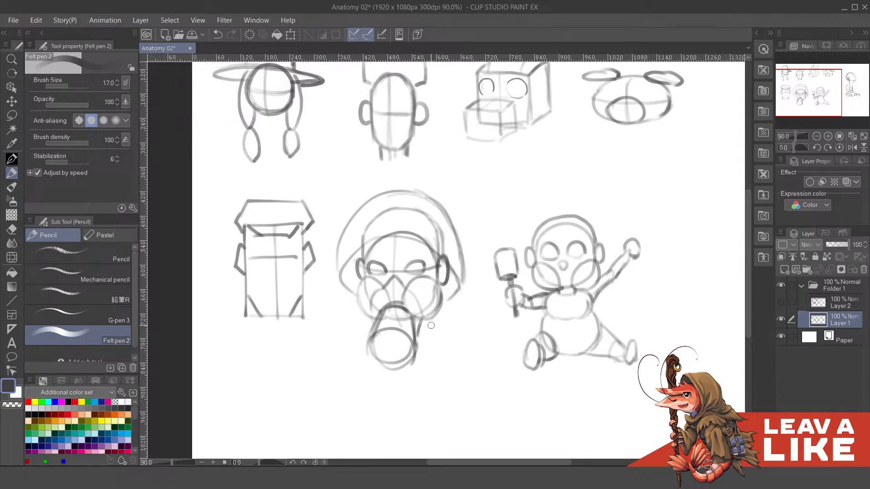
drag(431, 326, 451, 328)
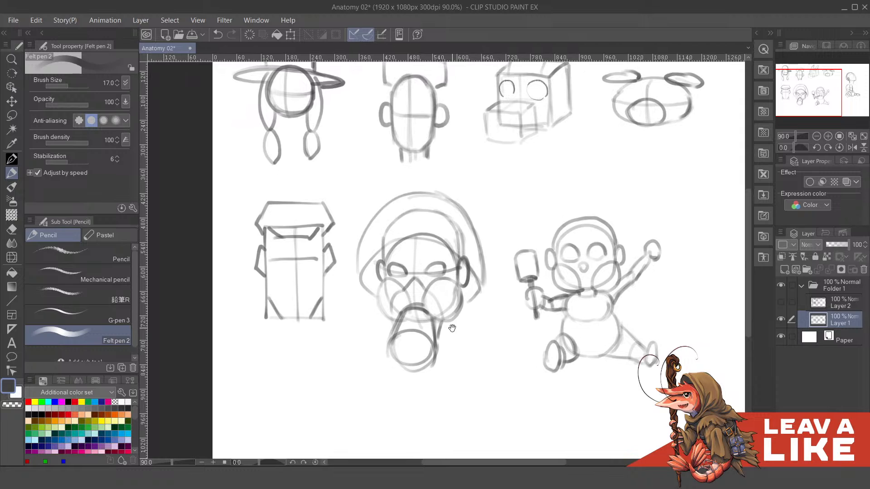
- Show Layer 2 and hide Layer 1 to view only the finished drawings
click(781, 302)
click(780, 319)
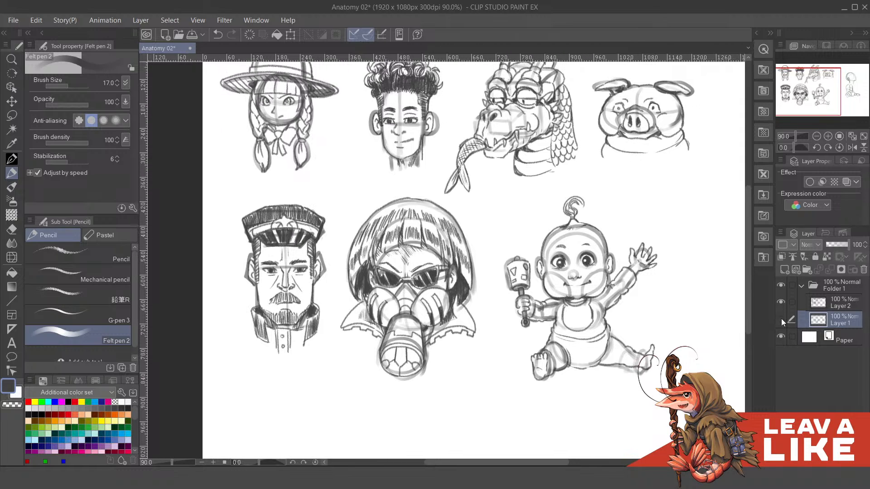
mouse_move(492, 343)
mouse_down()
mouse_move(489, 327)
mouse_move(469, 326)
mouse_up()
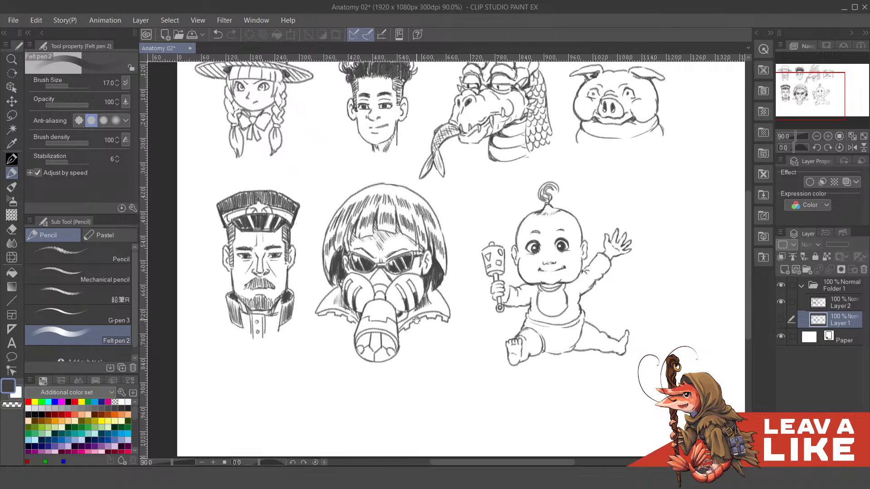
- Touch up the masked woman's fringe and forehead on Layer 2 with the Mechanical pencil
drag(387, 241, 454, 243)
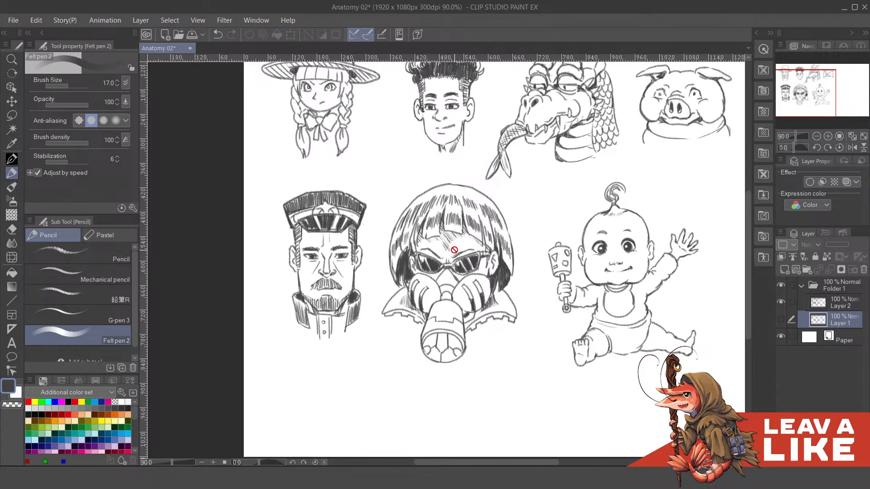
click(841, 303)
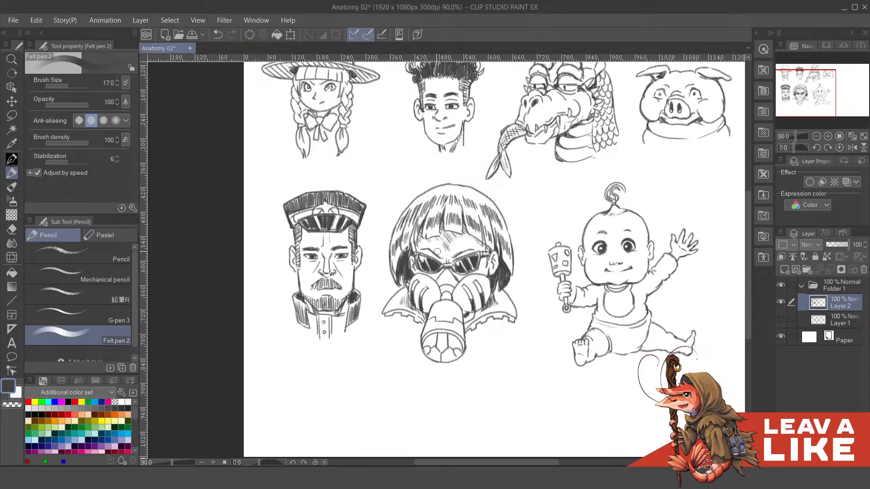
scroll(441, 245, up, 3)
click(92, 270)
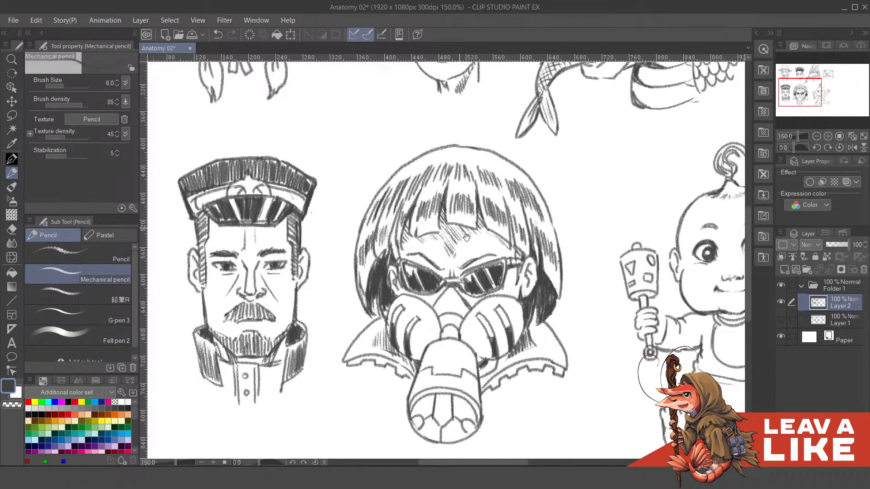
drag(416, 237, 454, 227)
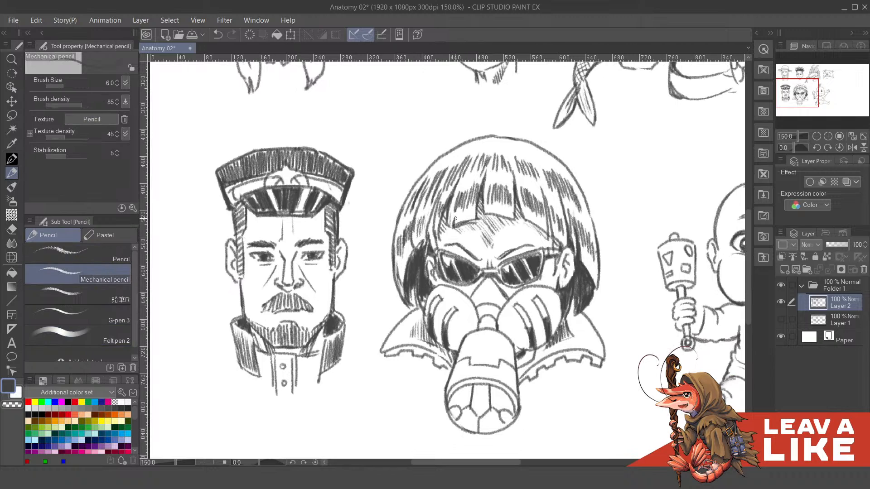
drag(464, 221, 511, 218)
drag(484, 198, 484, 220)
key(ctrl+minus)
key(ctrl+minus)
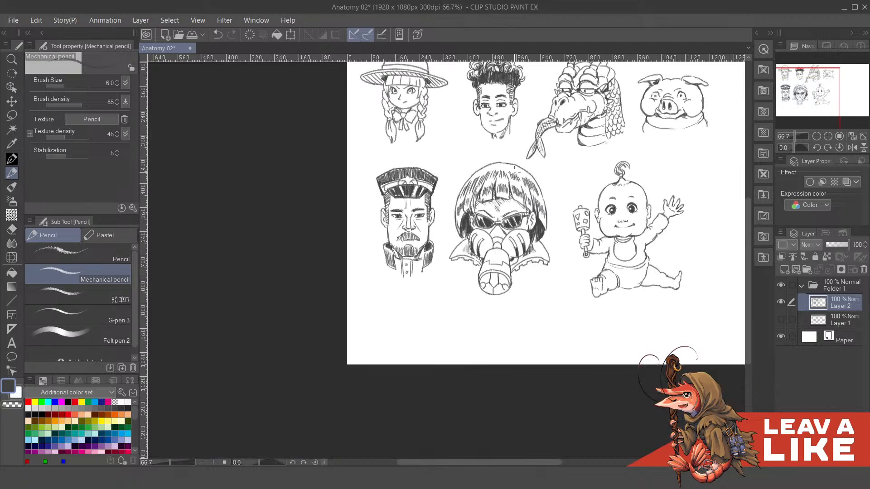
key(ctrl+plus)
key(ctrl+plus)
key(ctrl+plus)
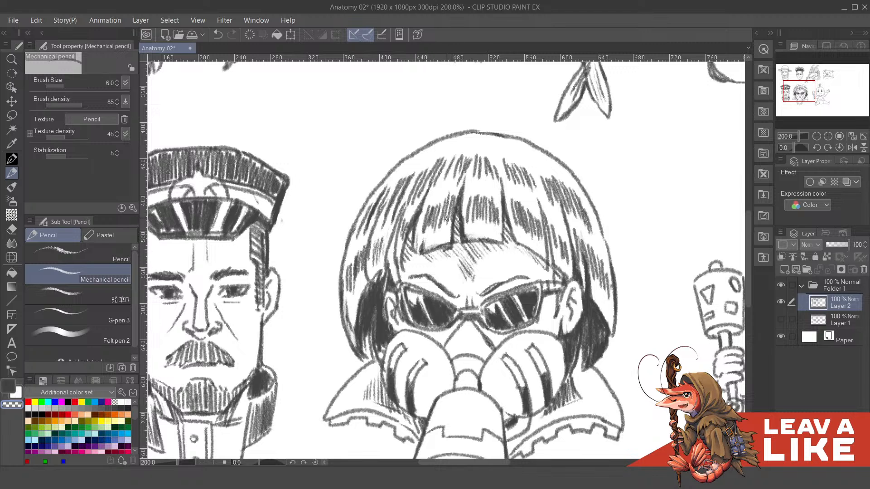
scroll(446, 219, down, 4)
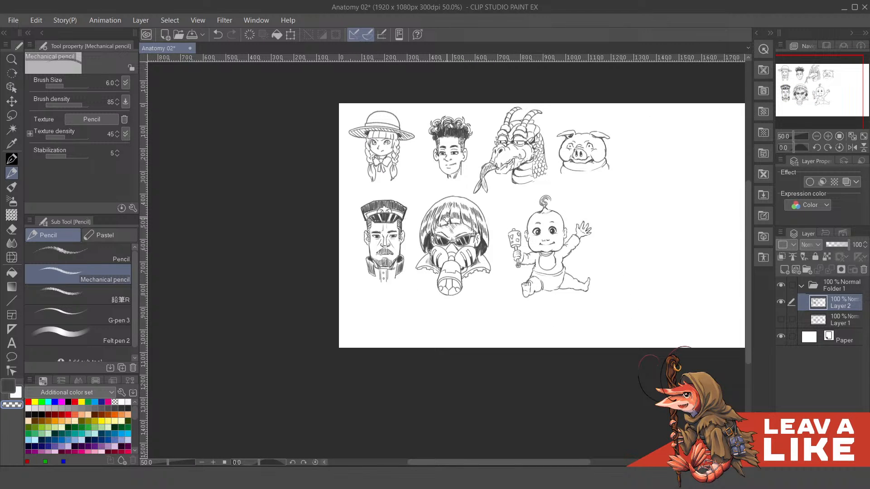
drag(493, 289, 454, 307)
drag(547, 328, 515, 328)
scroll(512, 326, up, 1)
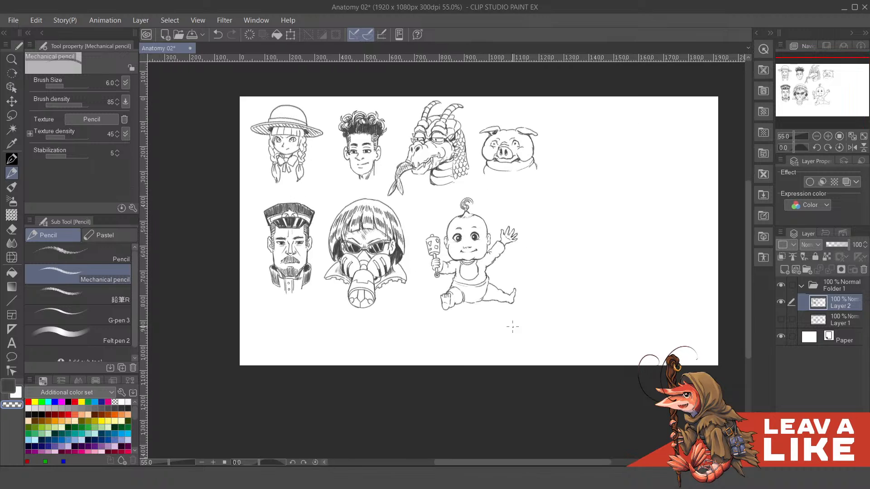
- Hide Layer 2 and show Layer 1 to examine the construction shapes of the officer and masked woman up close
scroll(453, 272, up, 3)
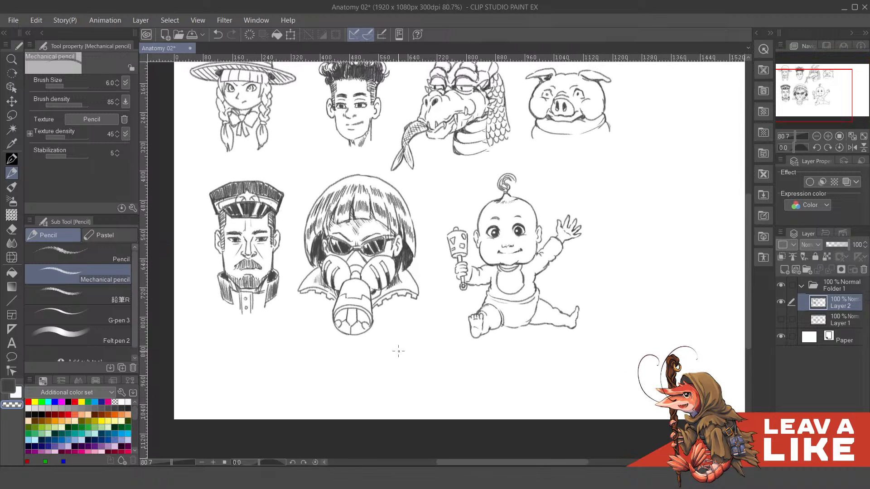
drag(400, 353, 442, 341)
drag(446, 298, 446, 316)
drag(489, 347, 484, 350)
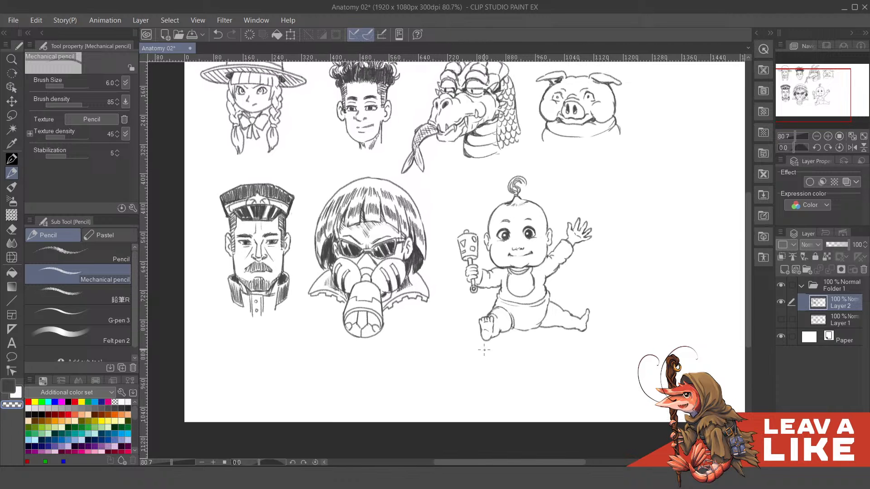
drag(573, 345, 555, 353)
scroll(333, 262, up, 5)
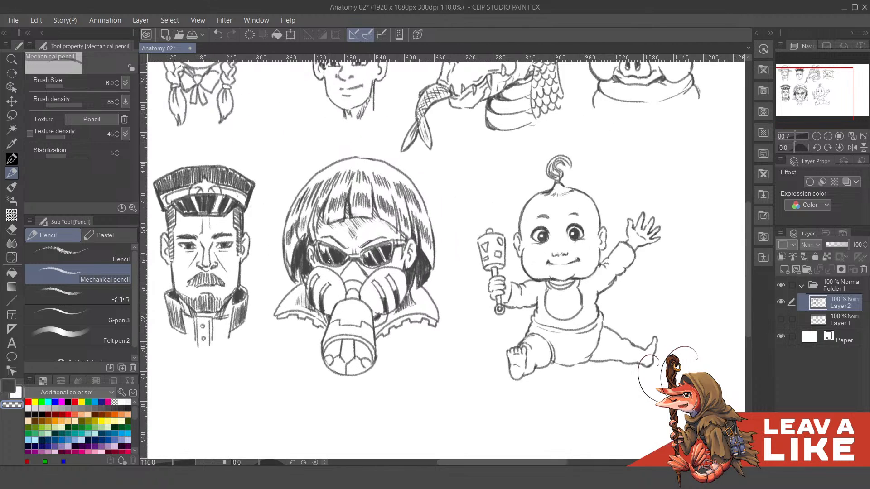
drag(422, 230, 525, 216)
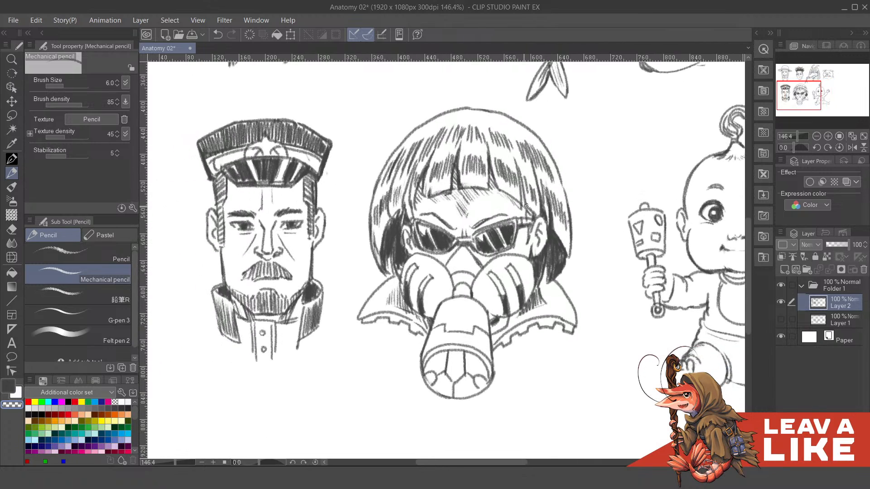
click(780, 301)
click(781, 319)
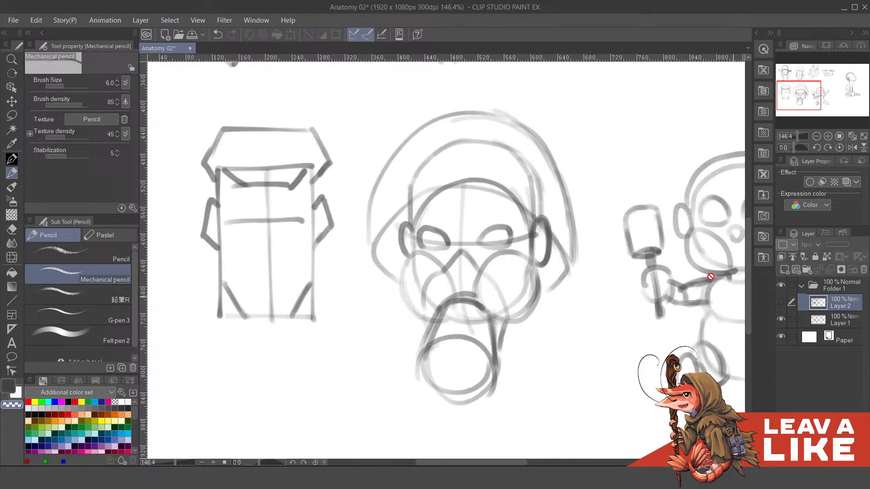
drag(678, 311, 657, 310)
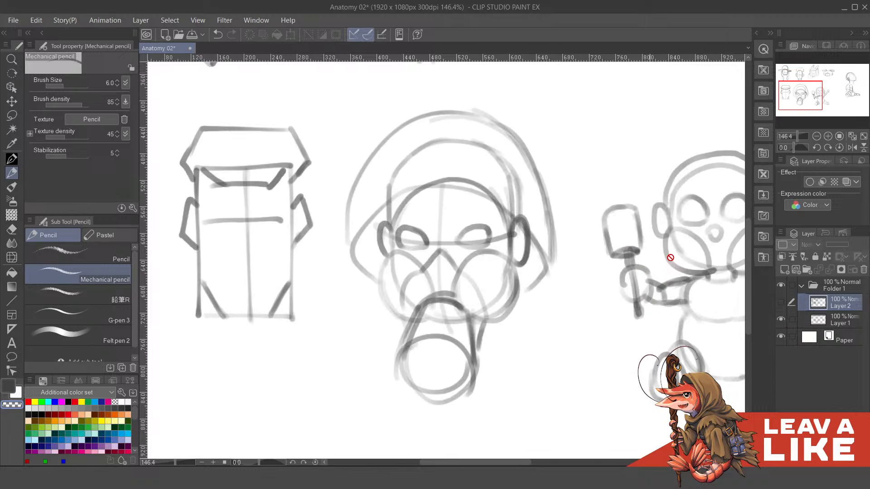
scroll(716, 270, up, 2)
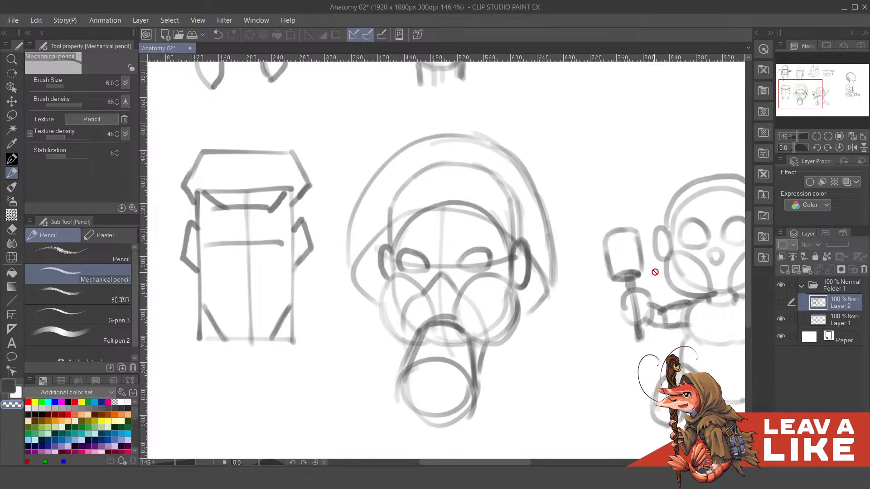
- Show Layer 2 and hide Layer 1 to return to the finished officer and masked woman
click(780, 302)
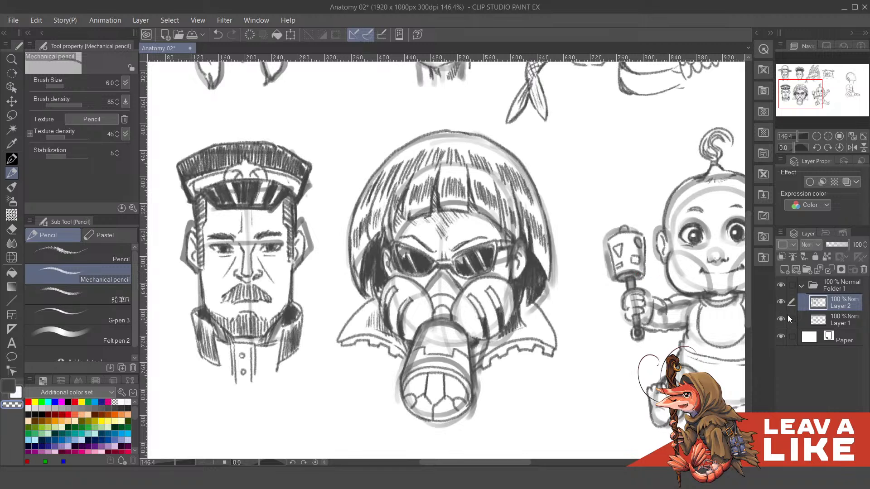
click(780, 319)
drag(426, 290, 443, 307)
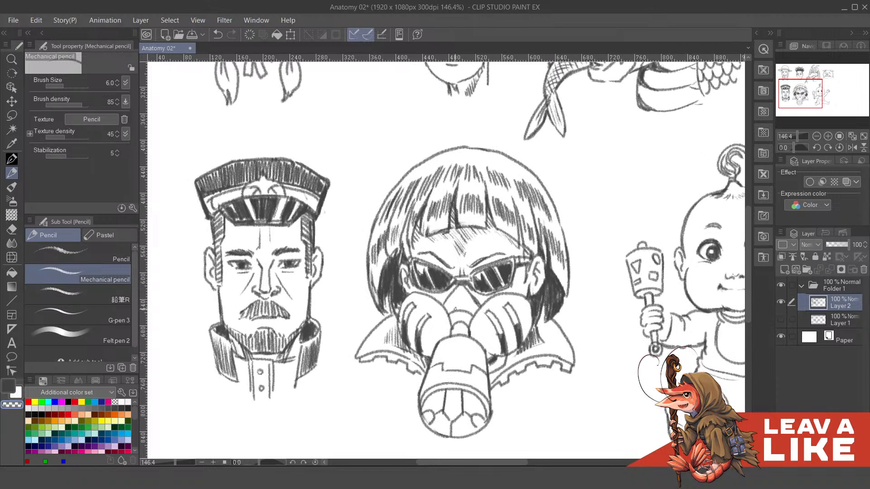
- Shade the masked woman's nose area between the sunglasses and the gas mask with the Mechanical pencil
key(ctrl+z)
key(c)
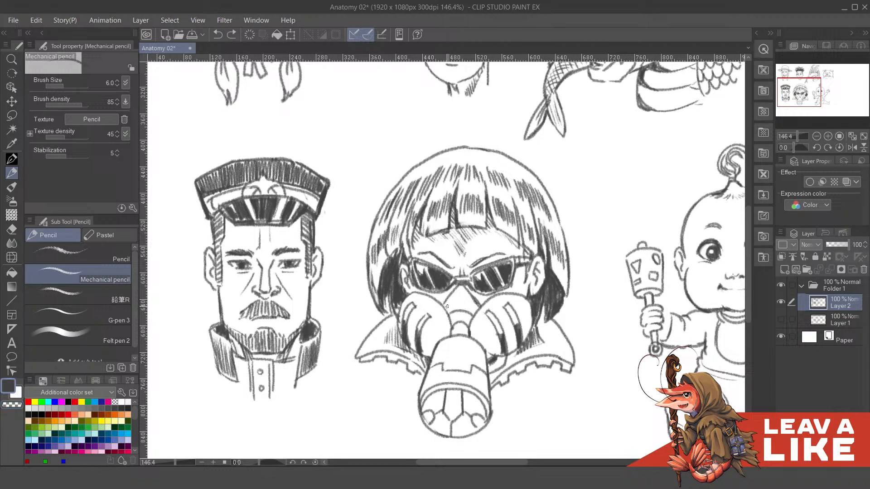
mouse_move(445, 303)
mouse_down()
mouse_move(448, 311)
mouse_move(457, 289)
mouse_move(475, 302)
mouse_up()
scroll(482, 258, down, 4)
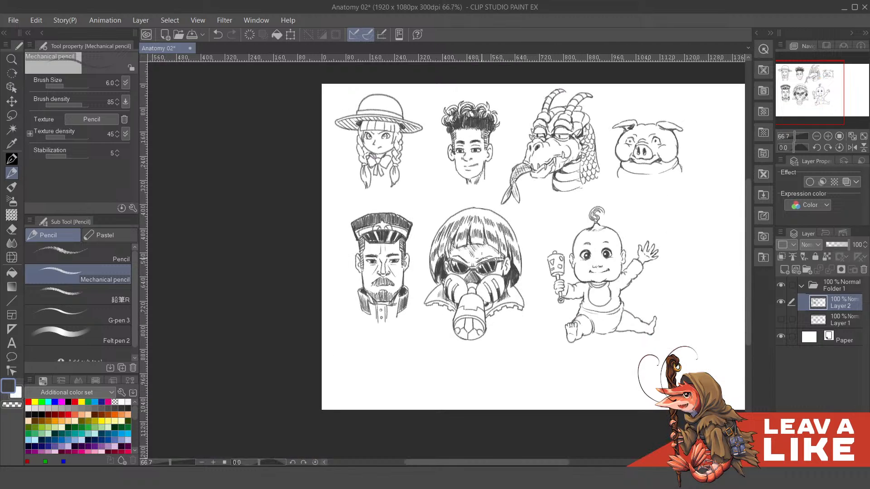
- Add pencil shading strokes to the gas mask's filter on the side facing the baby
scroll(482, 259, up, 4)
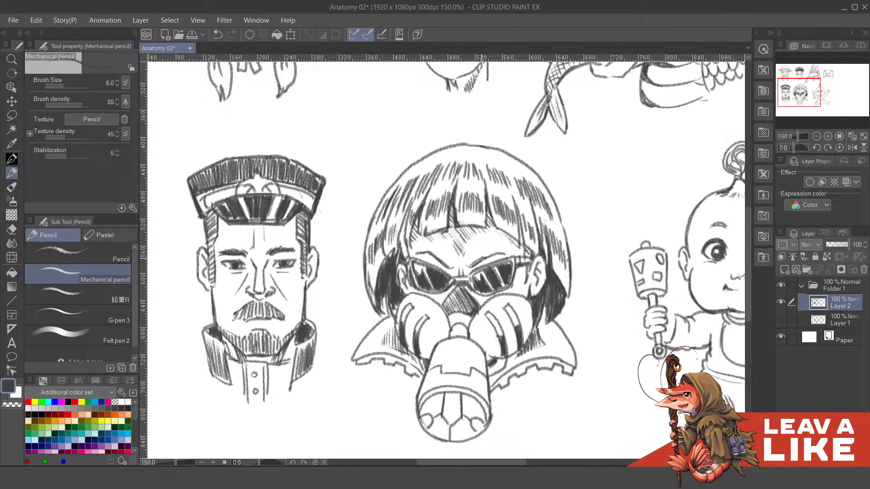
drag(420, 222, 442, 208)
mouse_move(498, 322)
mouse_down()
mouse_move(547, 305)
mouse_move(504, 325)
mouse_move(512, 333)
mouse_move(531, 326)
mouse_move(535, 303)
mouse_move(547, 315)
mouse_move(550, 293)
mouse_move(542, 319)
mouse_up()
drag(552, 307, 547, 318)
drag(553, 301, 550, 305)
drag(553, 292, 550, 299)
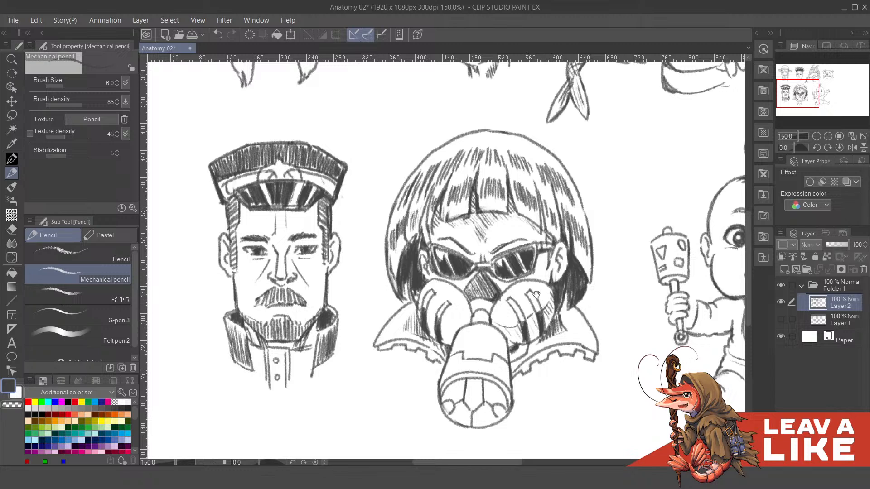
- Hatch the lower part of the gas mask's filter on the side facing the officer
mouse_move(425, 248)
mouse_down()
mouse_move(434, 261)
mouse_move(466, 253)
mouse_up()
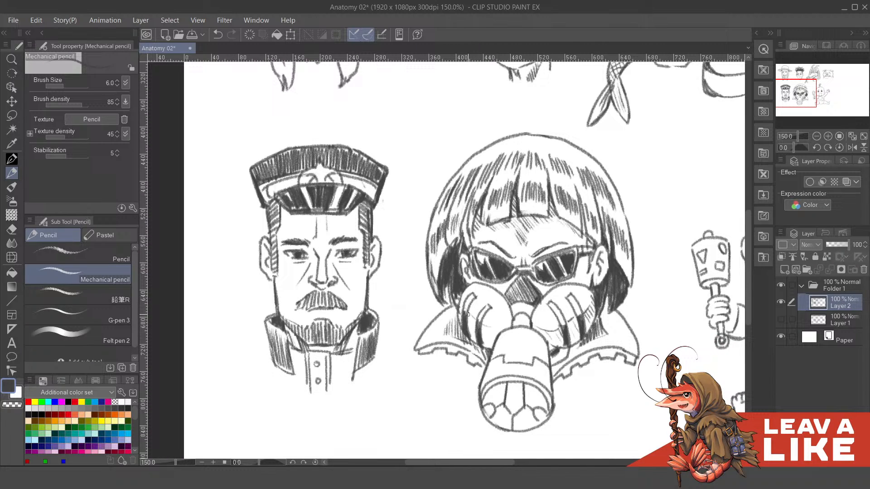
drag(469, 315, 474, 335)
drag(472, 322, 485, 342)
drag(482, 324, 489, 339)
drag(487, 322, 495, 336)
drag(497, 325, 506, 334)
scroll(604, 262, down, 3)
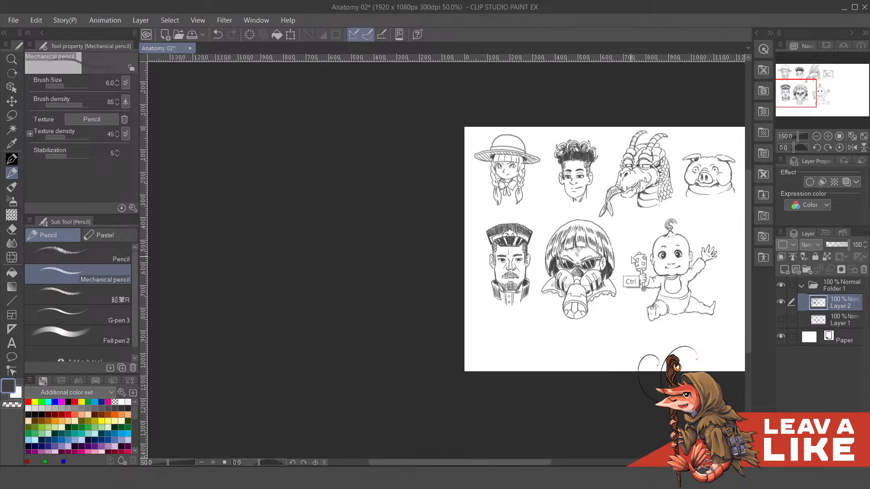
- Carve a thin highlight into the masked woman's shaded nose area using the transparent drawing colour
scroll(639, 267, up, 1)
drag(664, 343, 558, 353)
drag(648, 360, 622, 371)
drag(652, 327, 652, 330)
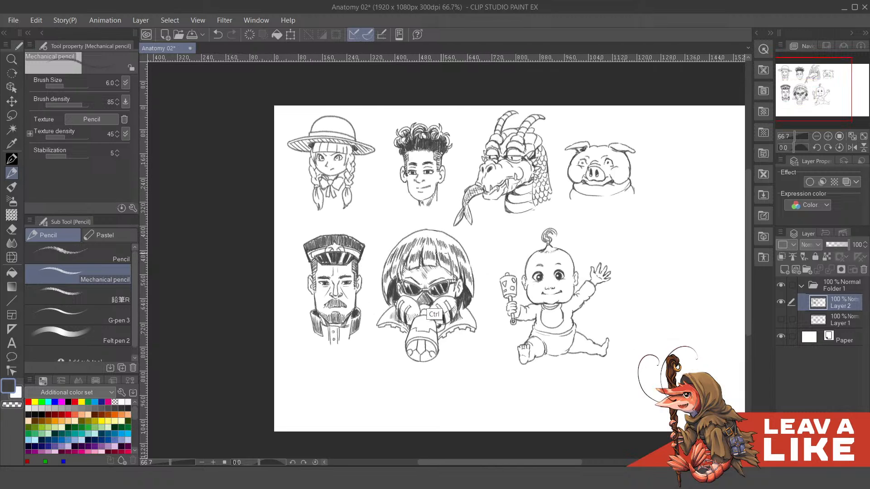
scroll(435, 312, up, 3)
key(c)
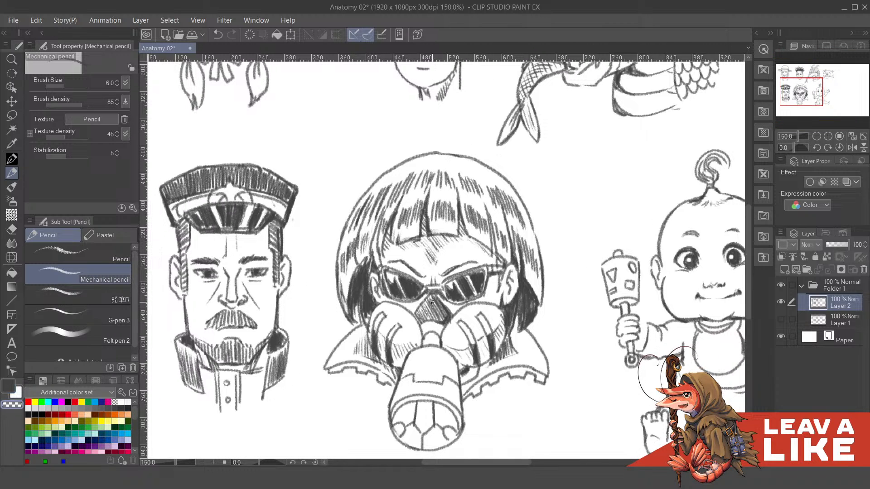
mouse_move(432, 297)
mouse_down()
mouse_move(432, 320)
mouse_move(432, 298)
mouse_up()
scroll(442, 260, down, 3)
scroll(443, 260, up, 3)
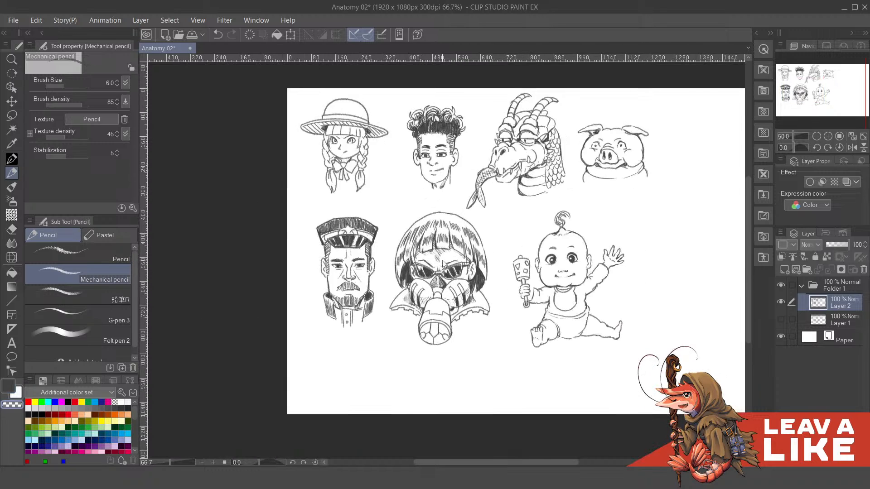
- Undo the last highlight stroke and darken the nose area above the mask's nozzle with the drawing colour
drag(477, 305, 542, 285)
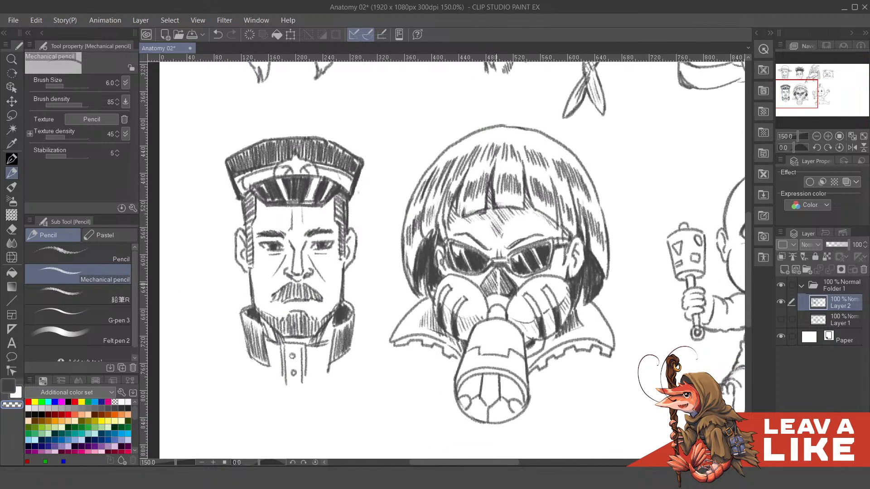
key(ctrl+z)
key(c)
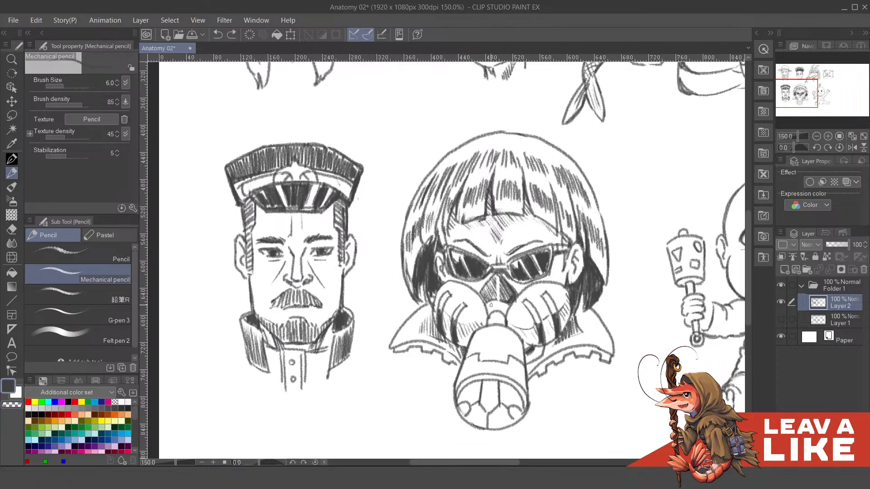
mouse_move(491, 304)
mouse_down()
mouse_move(504, 305)
mouse_move(508, 312)
mouse_move(488, 304)
mouse_move(487, 312)
mouse_move(506, 324)
mouse_up()
scroll(530, 270, down, 3)
scroll(530, 270, up, 2)
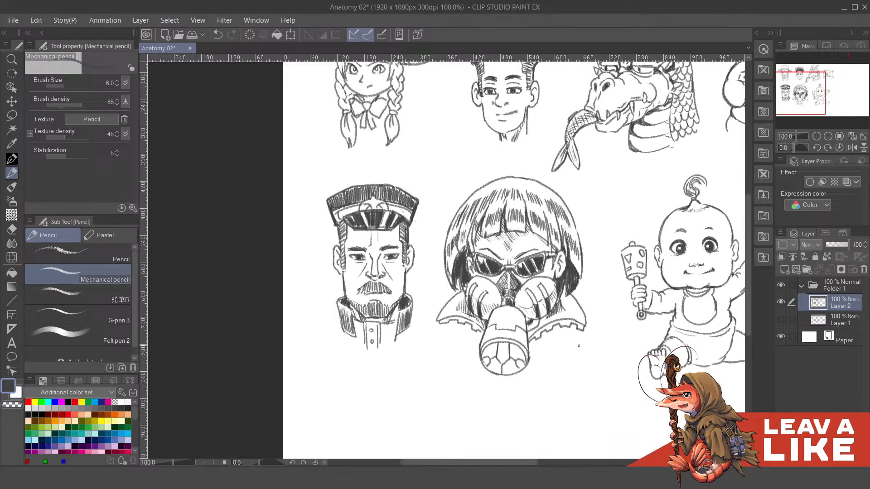
mouse_move(599, 364)
mouse_down()
mouse_move(595, 352)
mouse_move(594, 379)
mouse_up()
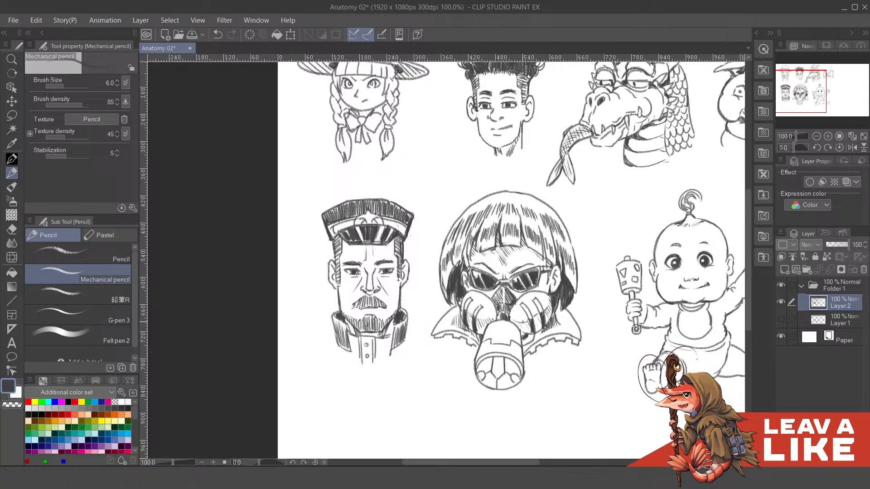
- Examine the finished baby up close, including the face and hair curl, and compare it with the other characters
scroll(553, 257, down, 2)
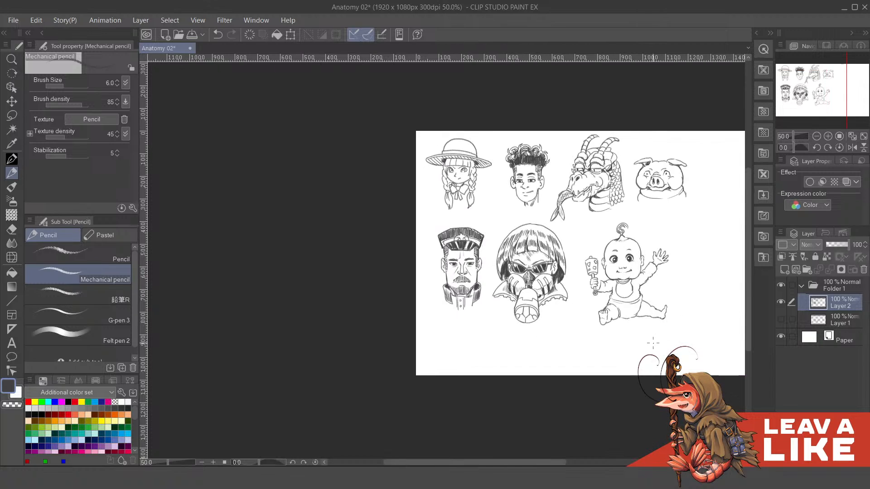
drag(659, 369, 520, 387)
scroll(609, 240, up, 3)
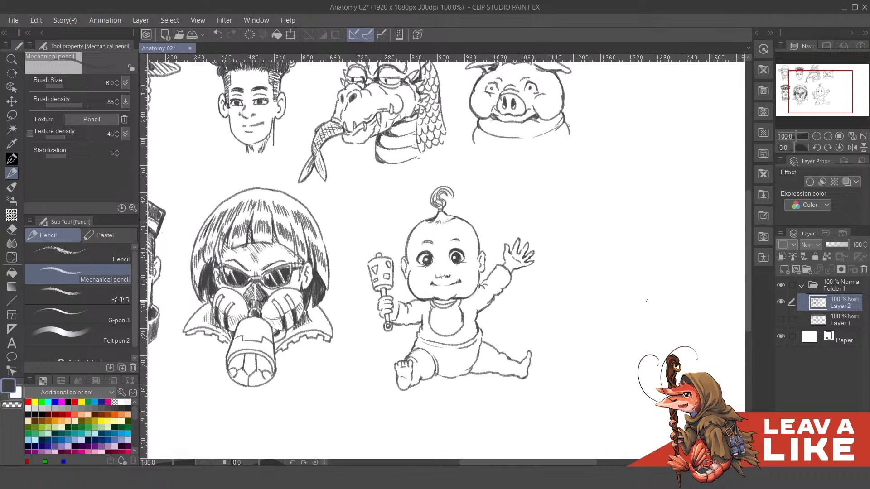
drag(578, 285, 634, 322)
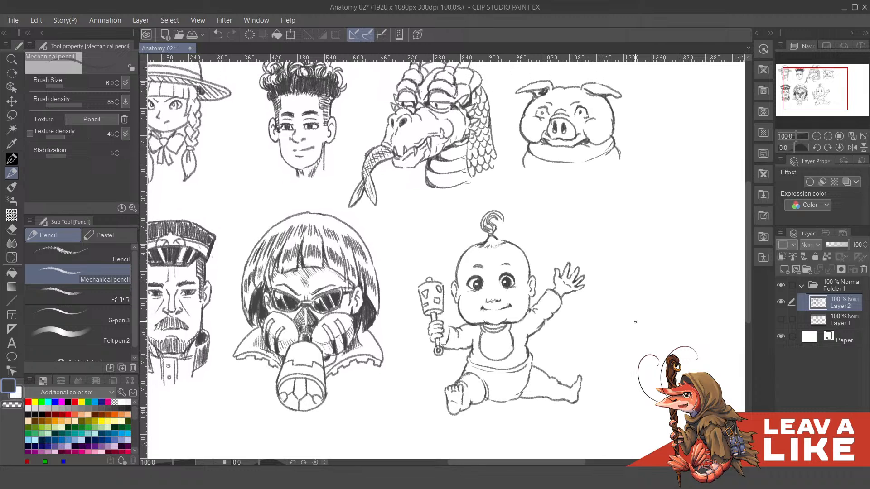
scroll(552, 284, up, 3)
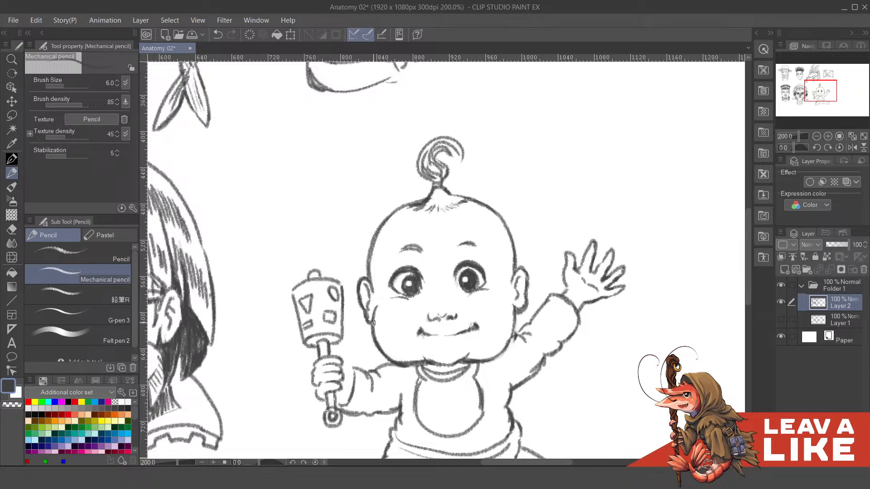
scroll(369, 317, down, 3)
drag(569, 368, 598, 340)
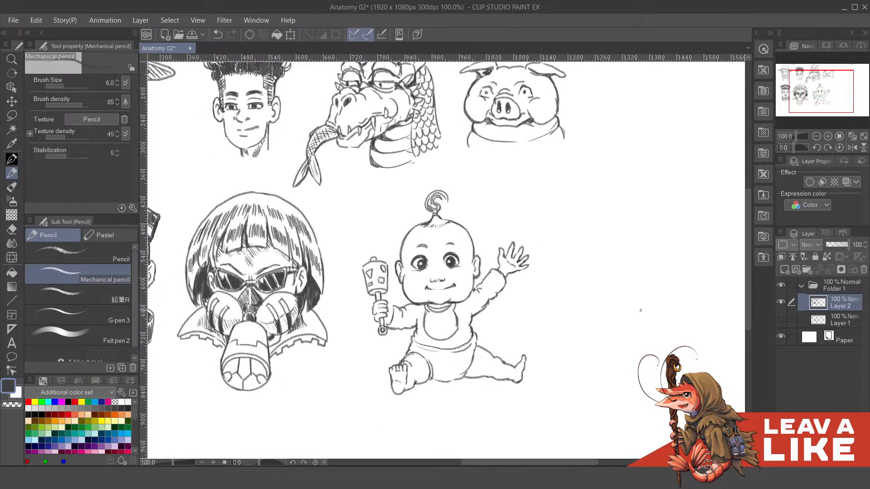
drag(617, 263, 632, 282)
drag(450, 217, 450, 245)
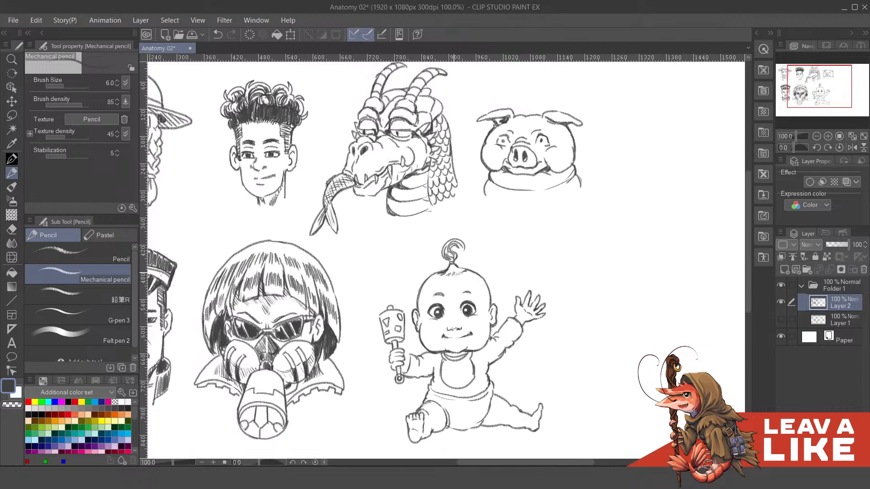
scroll(450, 245, up, 4)
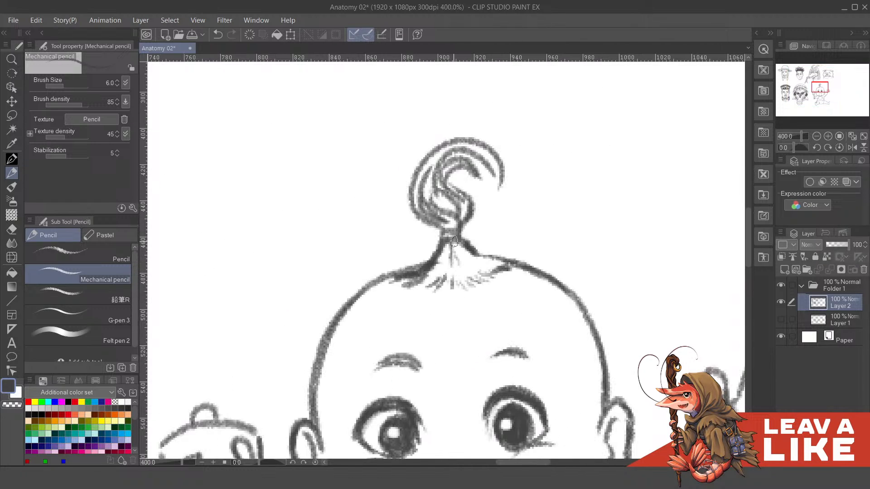
scroll(482, 240, down, 3)
scroll(546, 217, down, 3)
drag(633, 288, 551, 295)
scroll(593, 265, up, 1)
drag(615, 280, 663, 297)
- Turn Layer 1 on and off to compare the finished drawings with their construction shapes
click(779, 320)
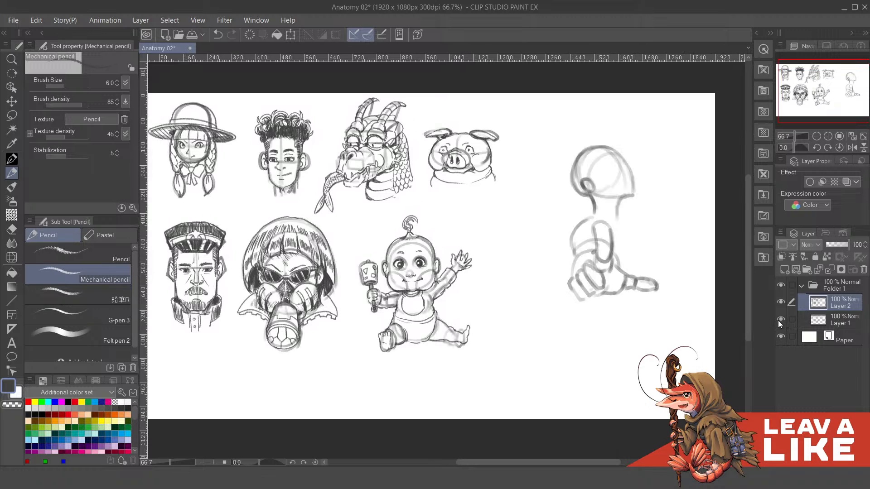
click(779, 321)
drag(558, 293, 590, 312)
drag(661, 324, 632, 325)
drag(644, 290, 654, 305)
mouse_move(680, 348)
mouse_down()
mouse_move(666, 329)
mouse_move(594, 338)
mouse_up()
click(781, 319)
click(780, 320)
drag(617, 301, 627, 252)
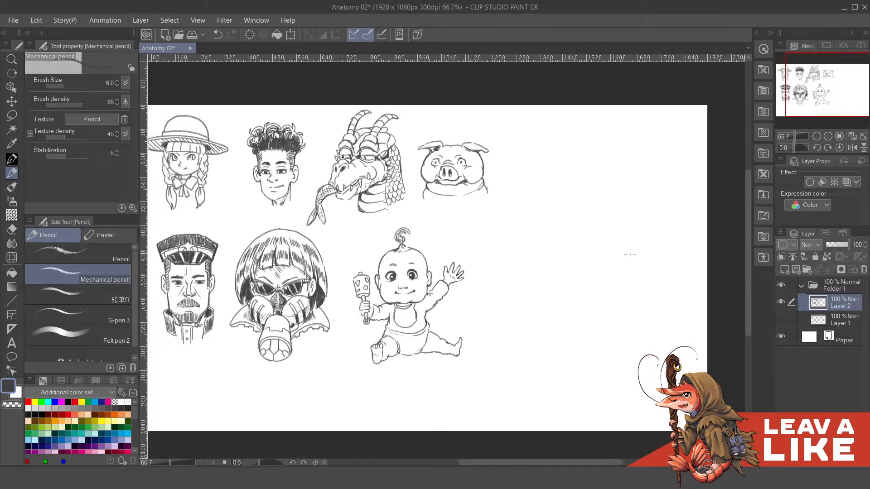
drag(671, 229, 625, 258)
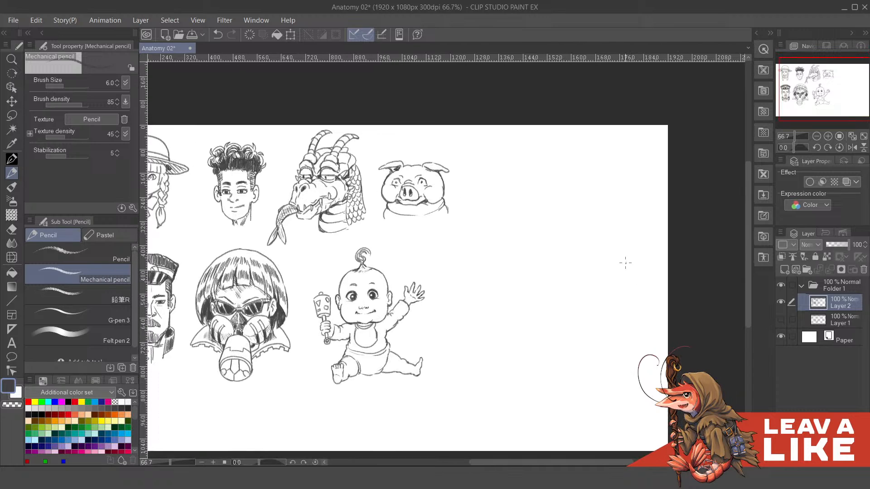
- Show Layer 1 together with Layer 2 and examine the unfinished side-view head and hand construction beside the baby
click(781, 320)
drag(655, 305, 632, 315)
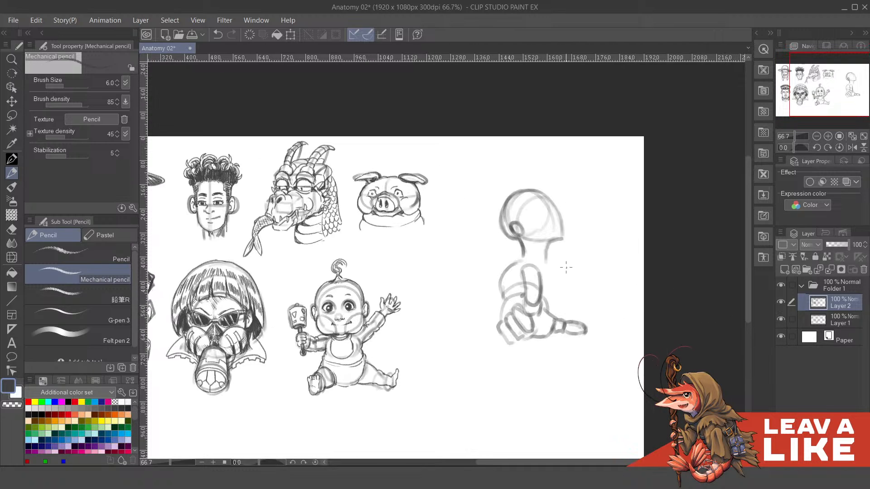
drag(609, 284, 606, 296)
drag(604, 329, 627, 261)
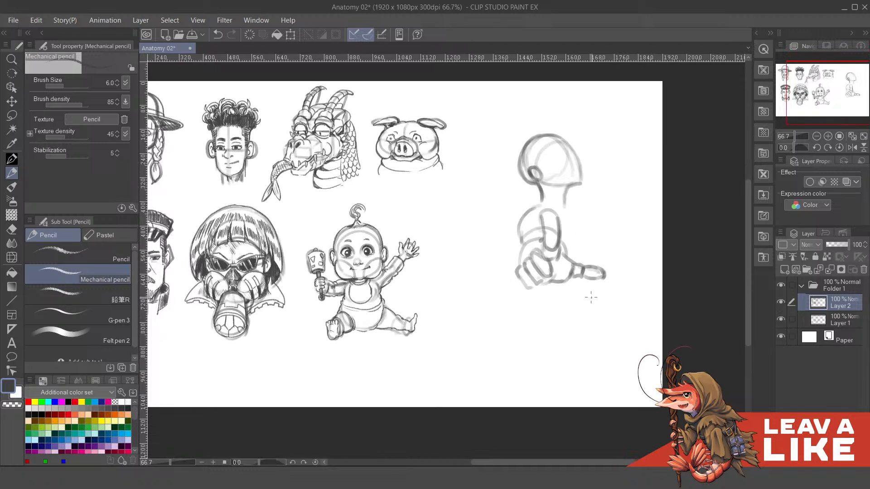
mouse_move(591, 286)
mouse_down()
mouse_move(593, 341)
mouse_move(603, 309)
mouse_move(596, 297)
mouse_up()
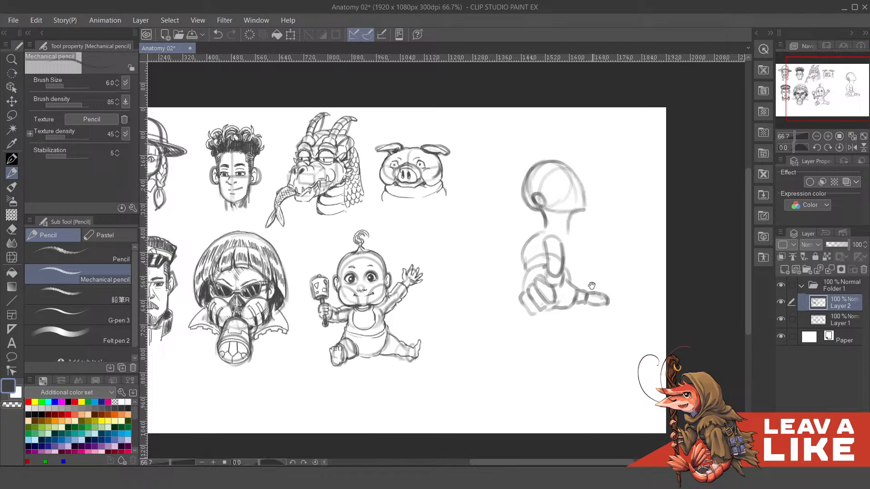
- Hide and show Layer 1 to compare the characters' clean lines with their construction shapes across the whole canvas
drag(587, 267, 598, 315)
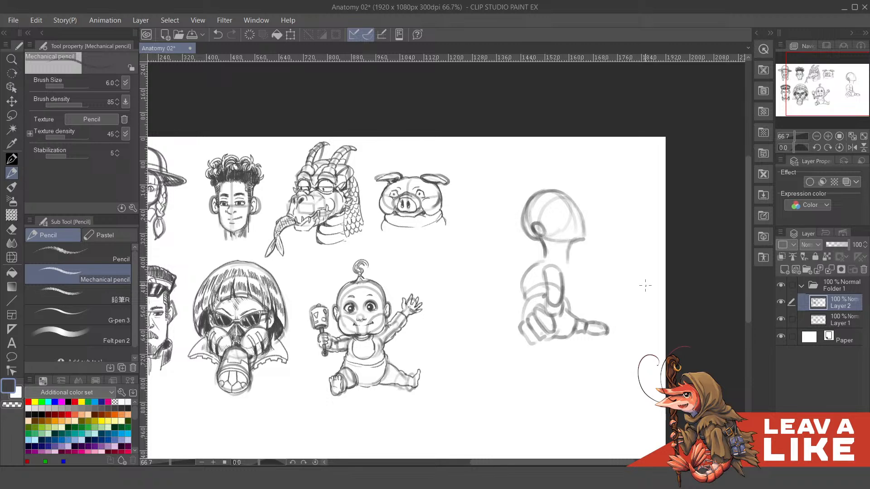
click(781, 319)
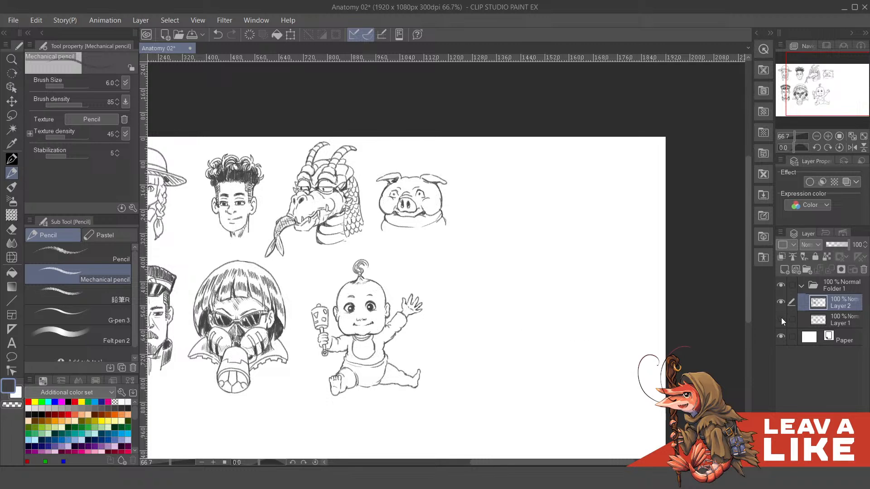
click(781, 319)
drag(558, 298, 595, 303)
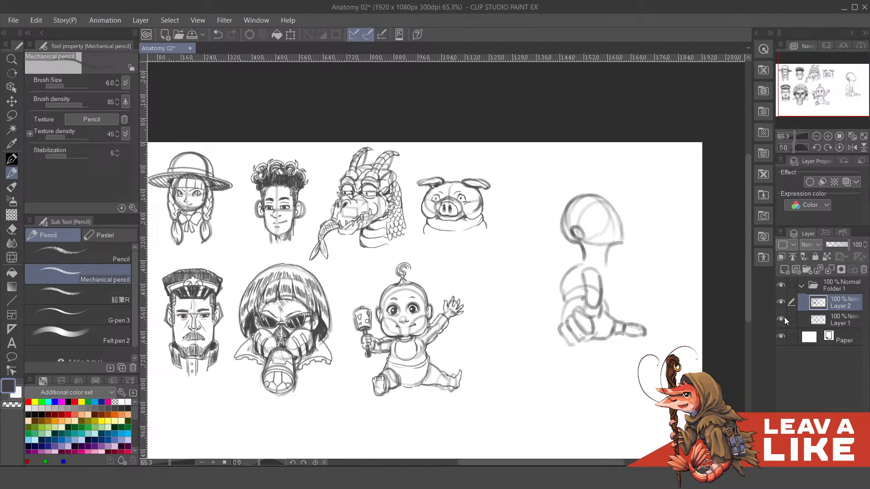
mouse_move(654, 311)
mouse_down()
mouse_move(637, 304)
mouse_move(601, 323)
mouse_move(618, 306)
mouse_up()
drag(623, 275, 605, 277)
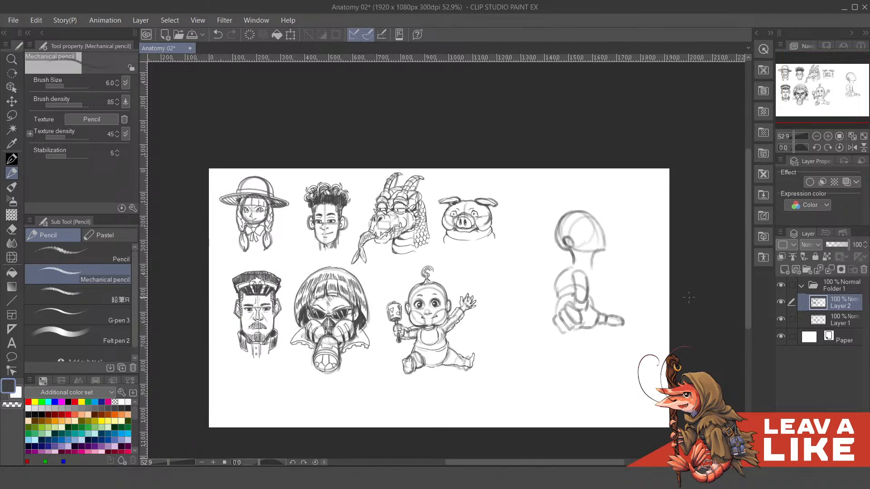
drag(688, 297, 732, 323)
- Turn Layer 1 off and on twice, checking the drawings up close and on the full sheet beside the side-view head and hand
click(780, 319)
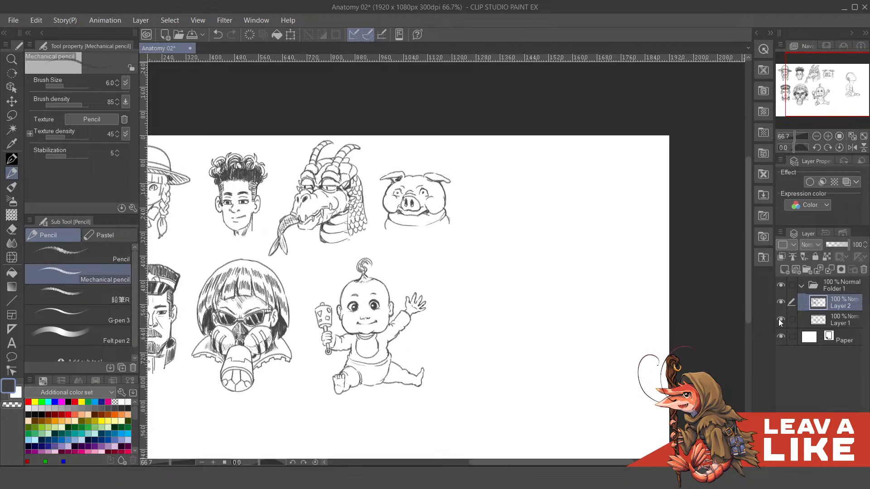
click(780, 320)
mouse_move(636, 310)
mouse_down()
mouse_move(654, 295)
mouse_move(644, 324)
mouse_up()
scroll(647, 307, down, 2)
drag(584, 311, 563, 311)
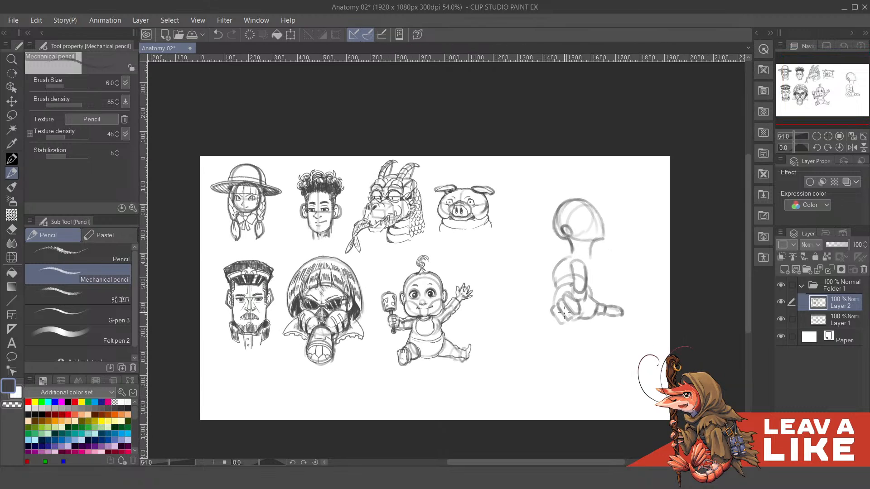
click(780, 319)
click(780, 319)
- View all seven finished characters together without Layer 1, and show the layer again to review both rows of construction forms
scroll(638, 305, up, 2)
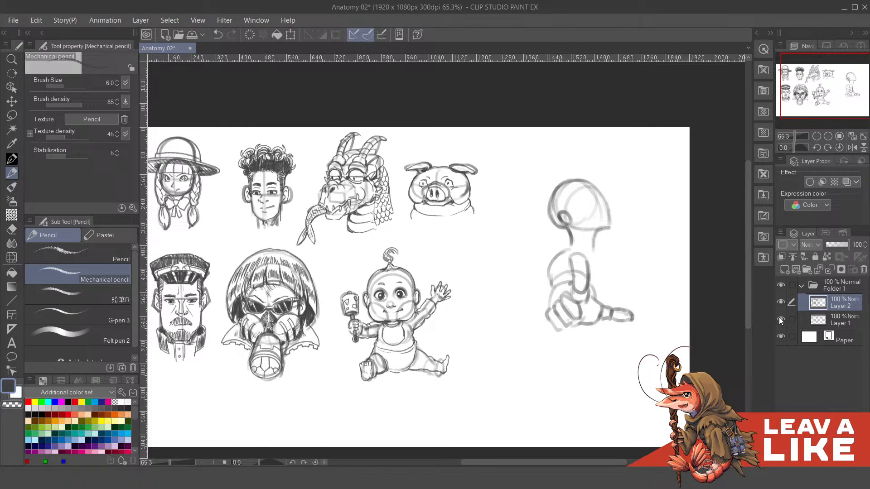
click(780, 320)
scroll(596, 309, down, 1)
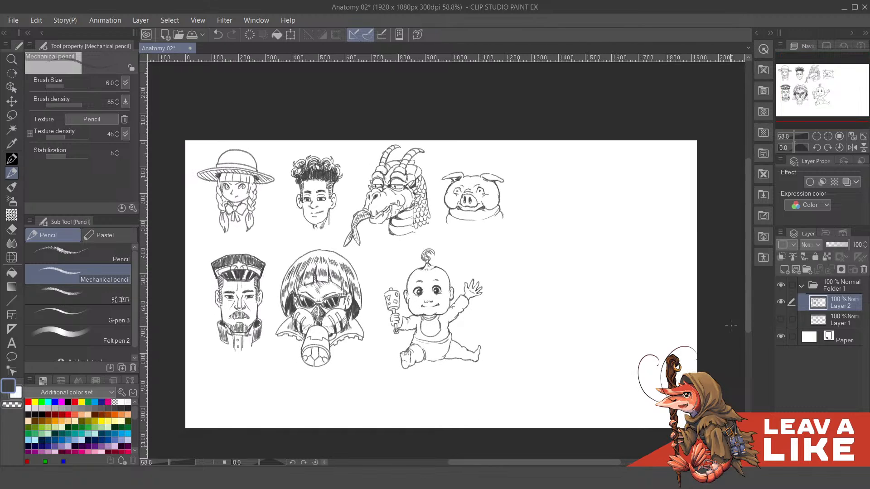
click(779, 320)
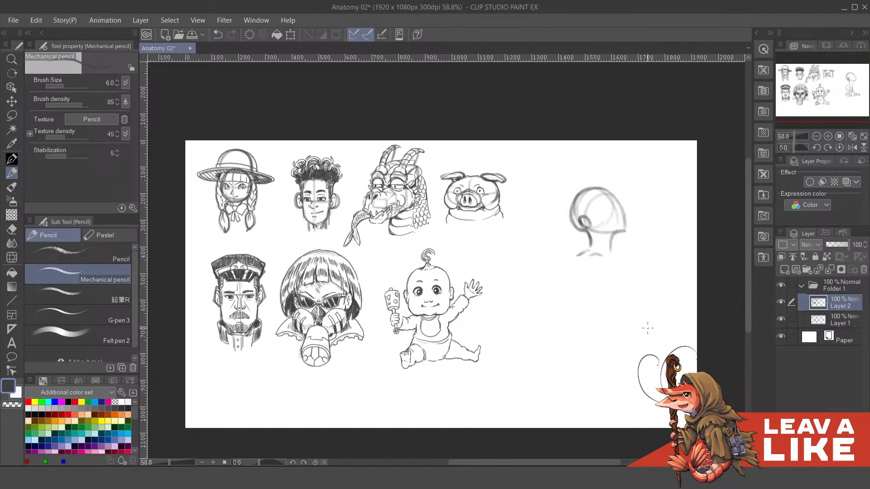
scroll(605, 327, right, 1)
drag(604, 327, 612, 333)
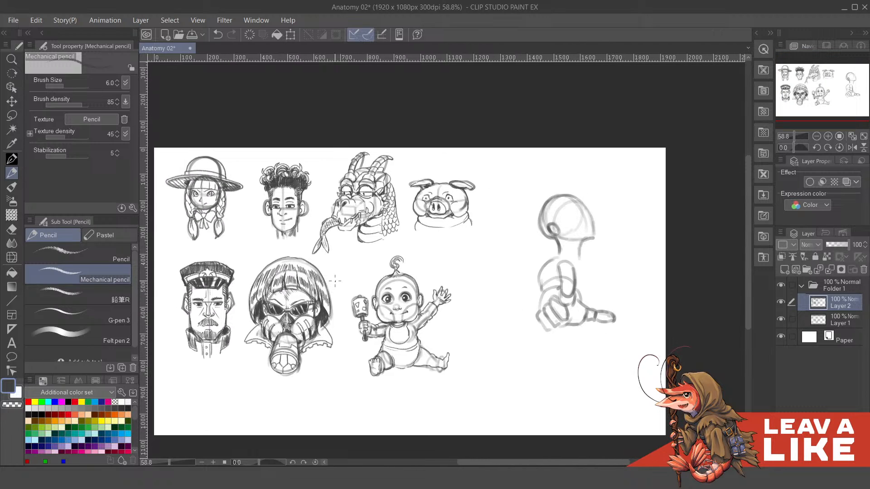
drag(426, 297, 484, 300)
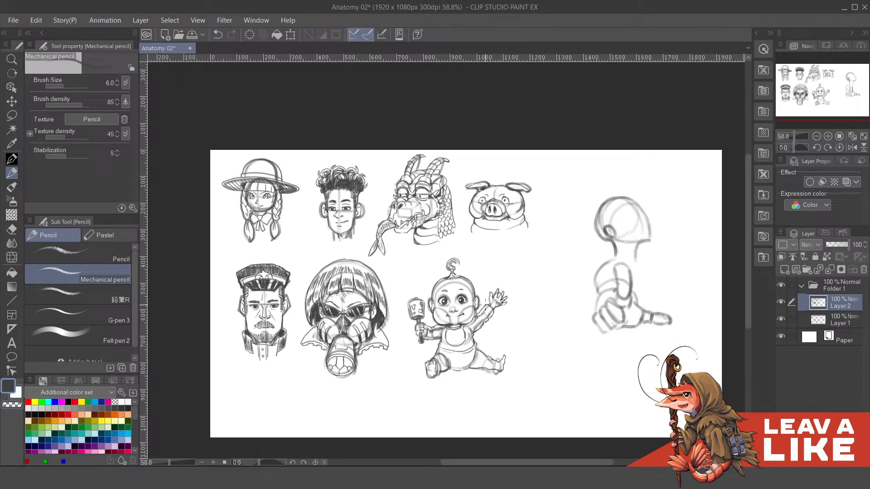
scroll(634, 326, down, 1)
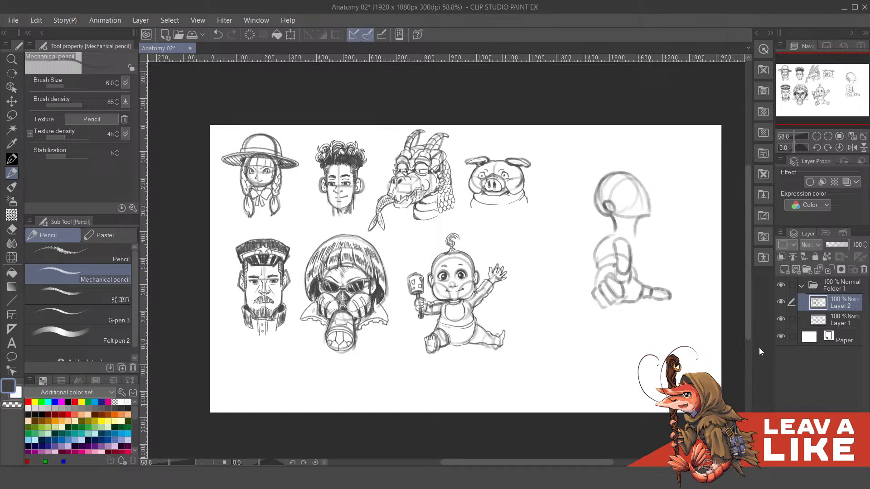
- Examine the baby and neighbouring characters with Layer 1 hidden, and restore the layer to survey the full canvas with the unfinished sketch
click(781, 318)
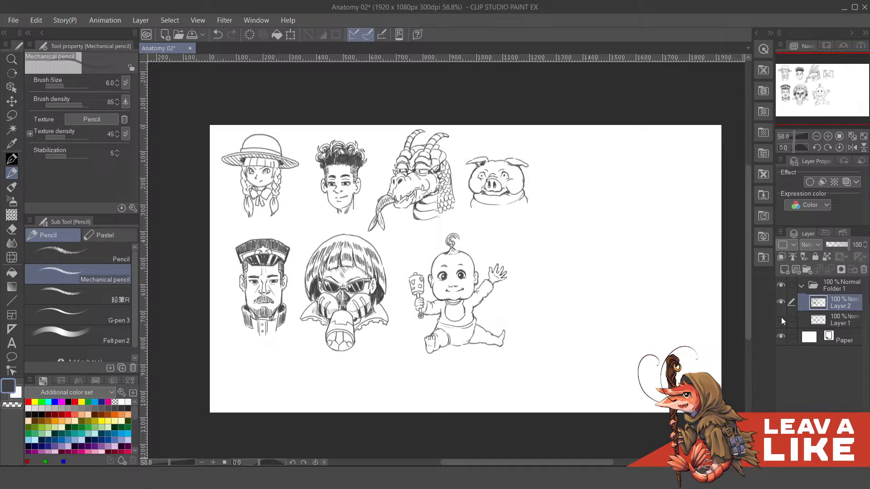
drag(478, 343, 411, 341)
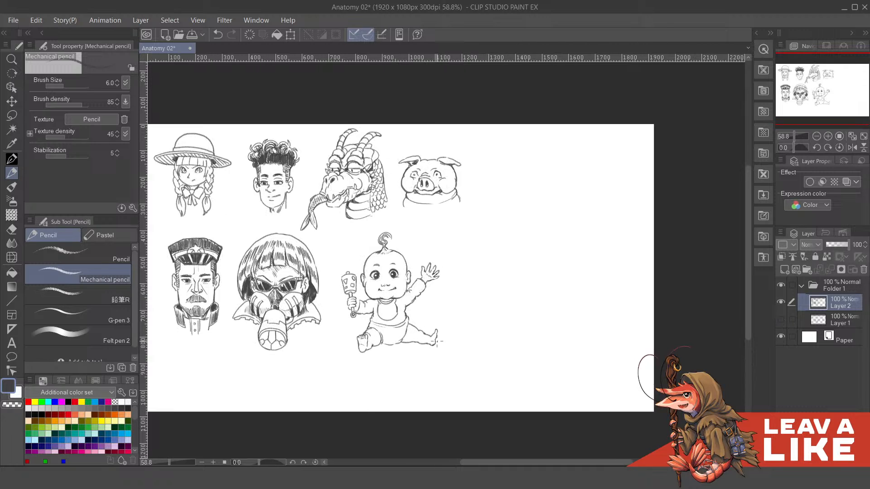
scroll(410, 342, up, 1)
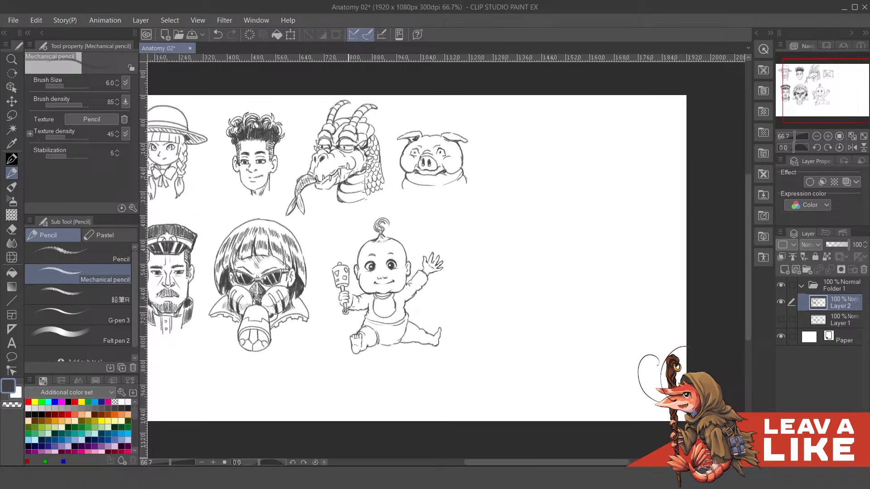
scroll(347, 310, up, 1)
click(781, 319)
scroll(652, 347, down, 4)
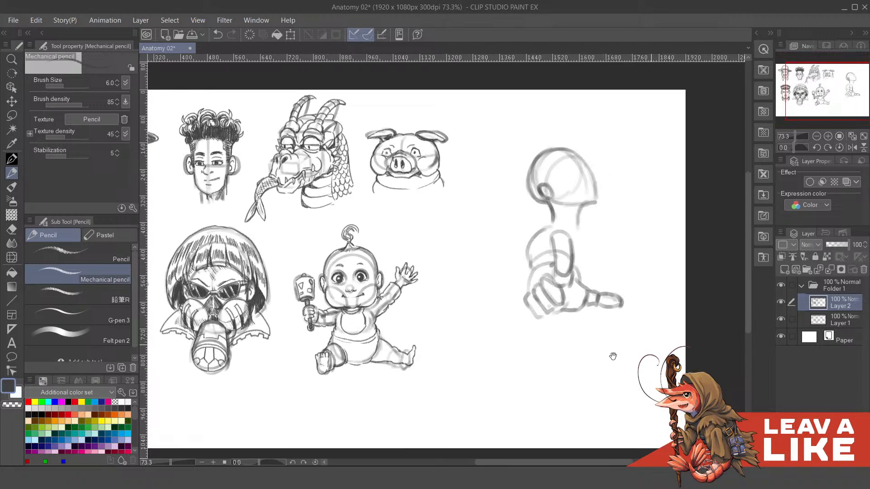
drag(653, 347, 652, 328)
scroll(477, 299, up, 1)
drag(581, 302, 583, 314)
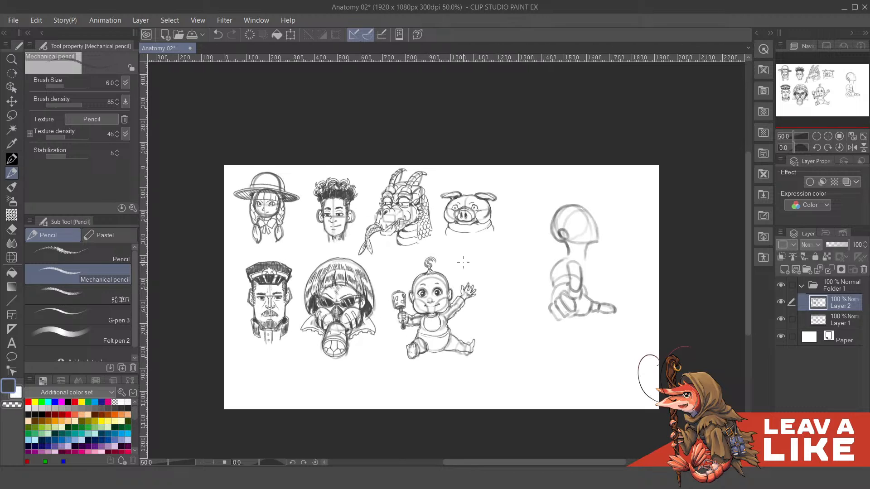
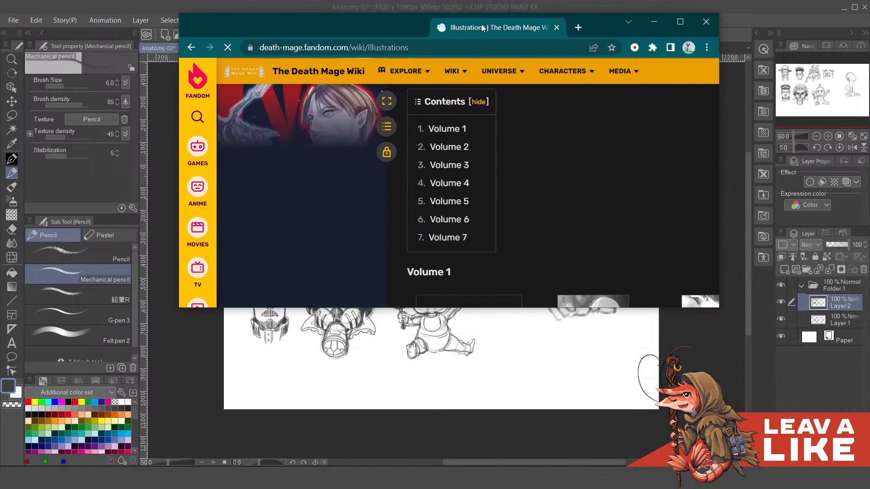
- Browse the wiki's illustration gallery from Volume 1 through Volume 5
scroll(507, 217, down, 5)
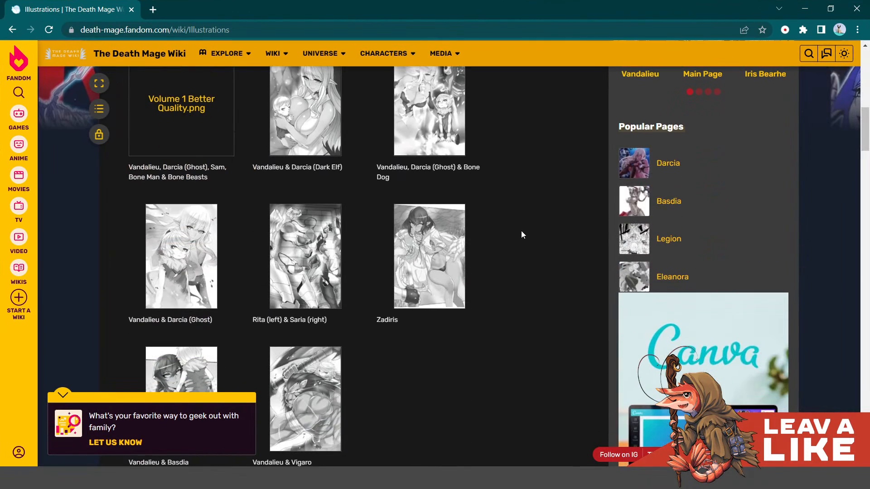
scroll(521, 231, down, 5)
scroll(530, 245, down, 5)
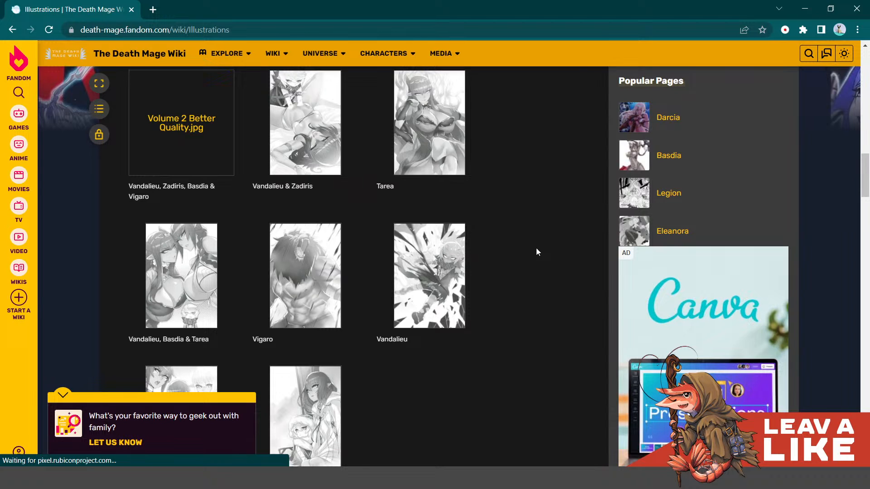
scroll(537, 254, down, 2)
scroll(539, 257, down, 5)
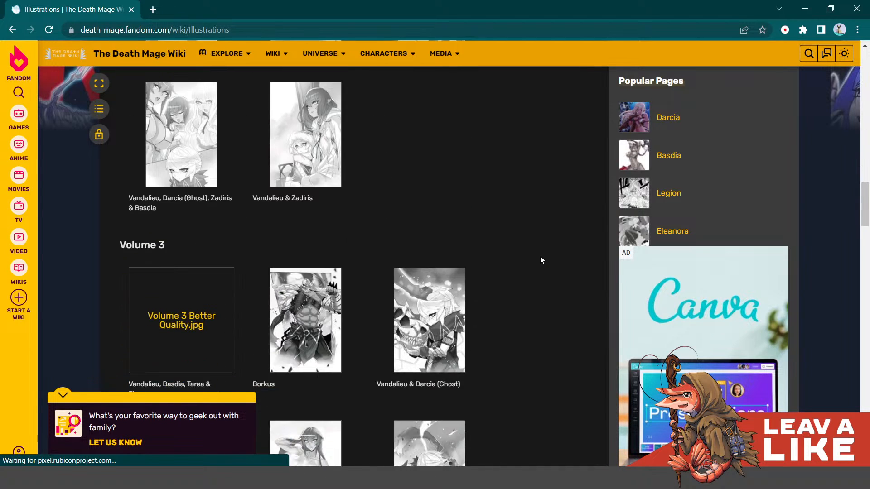
scroll(542, 257, down, 7)
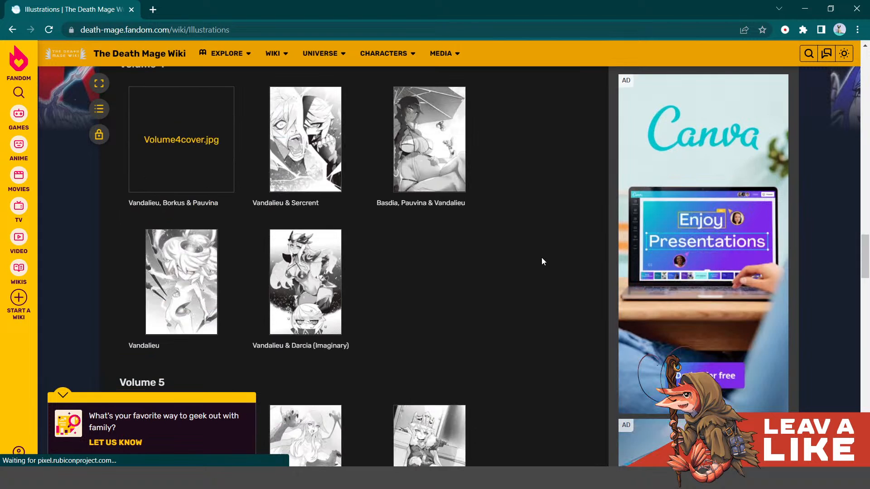
scroll(541, 257, down, 4)
scroll(541, 257, up, 1)
scroll(542, 258, down, 1)
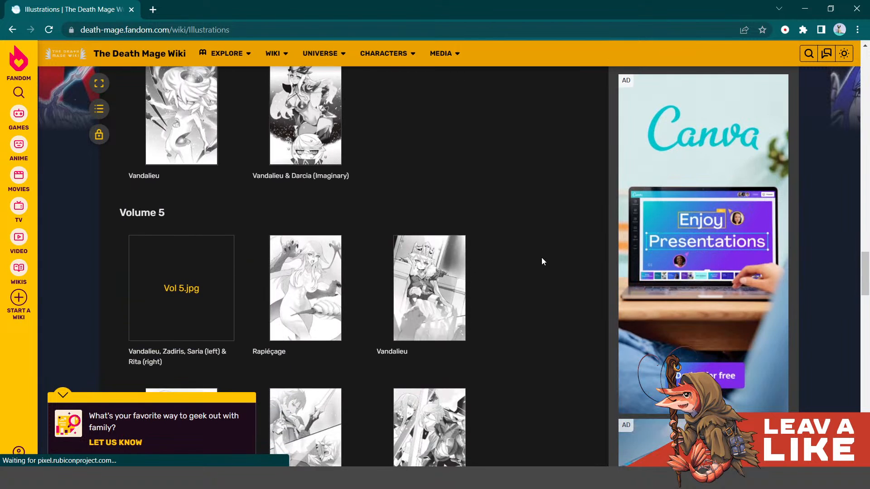
scroll(542, 257, down, 1)
scroll(541, 257, up, 3)
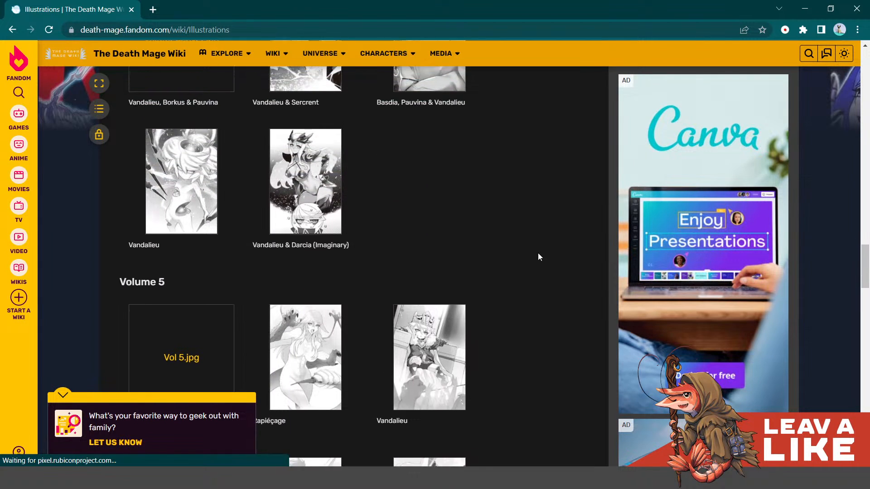
- Examine the Volume 3 and Volume 4 illustrations in the gallery for a character reference
scroll(537, 257, up, 2)
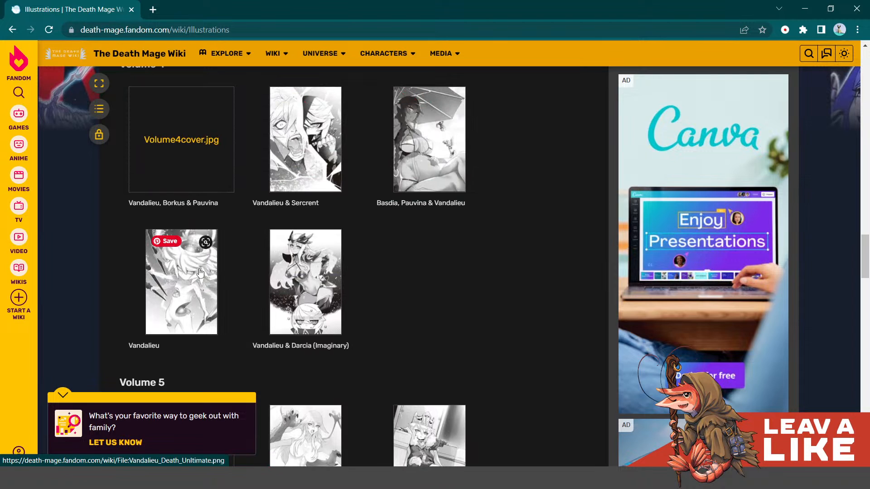
scroll(204, 271, up, 3)
scroll(204, 271, down, 1)
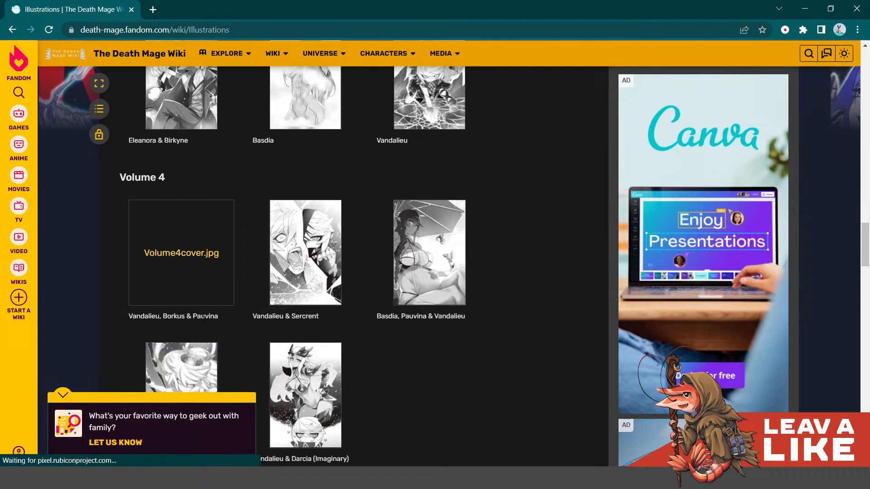
scroll(203, 322, down, 3)
scroll(209, 306, up, 4)
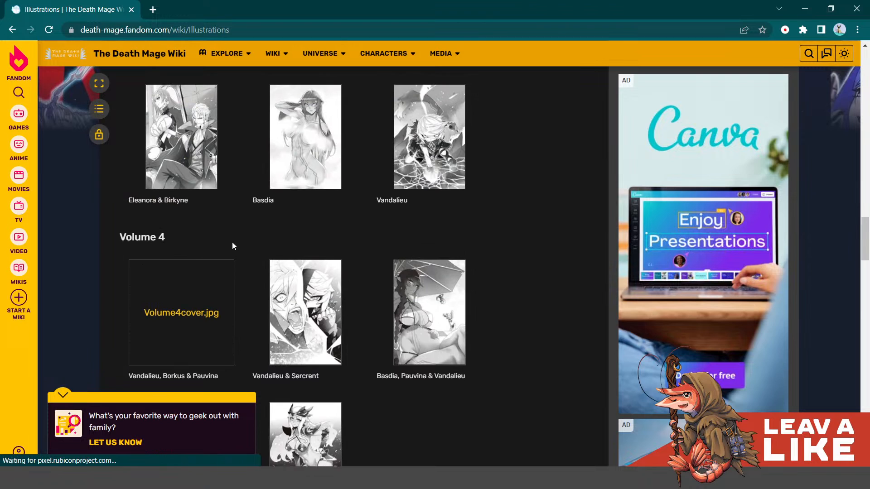
scroll(232, 242, up, 5)
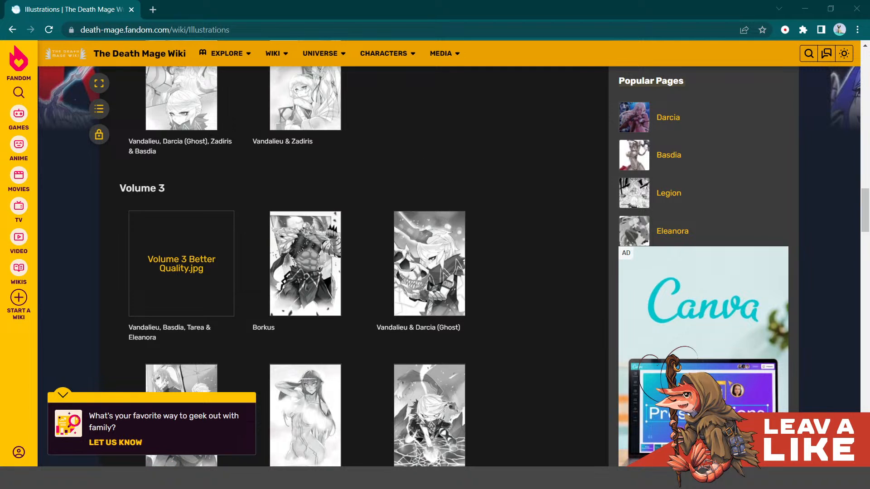
scroll(380, 235, up, 6)
scroll(382, 229, down, 6)
scroll(383, 234, down, 3)
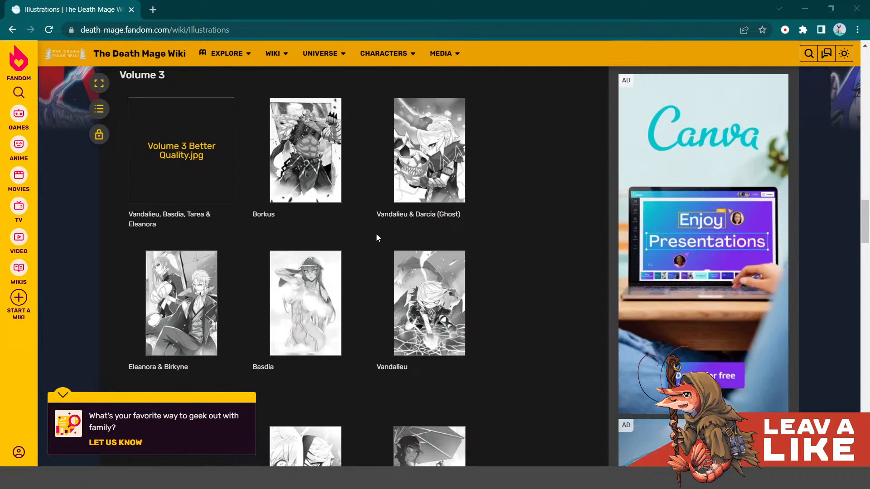
scroll(385, 240, up, 6)
scroll(394, 247, down, 14)
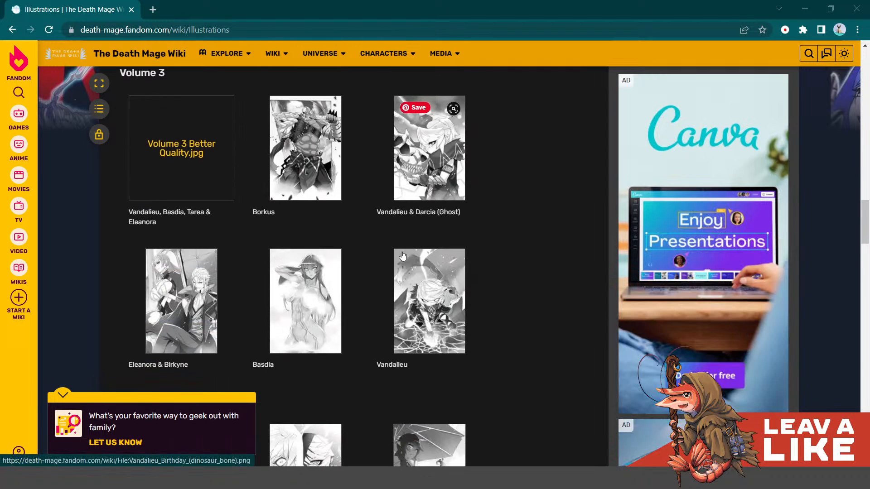
scroll(402, 256, up, 2)
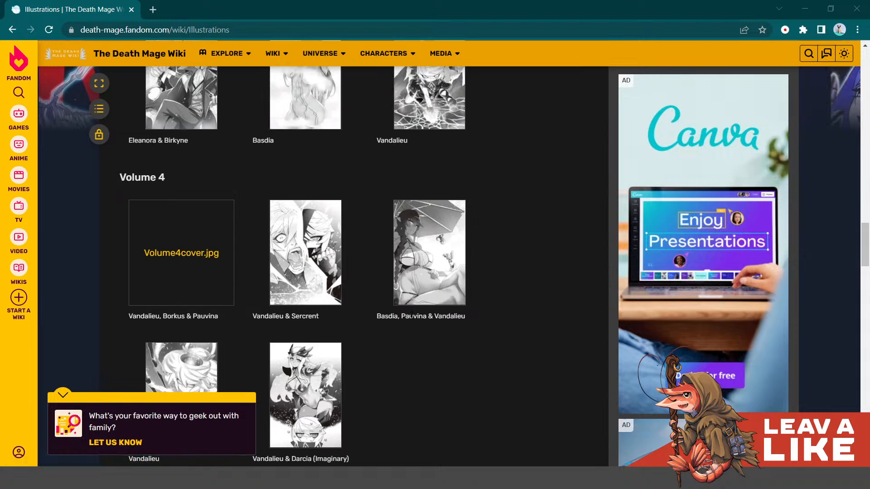
scroll(412, 316, down, 1)
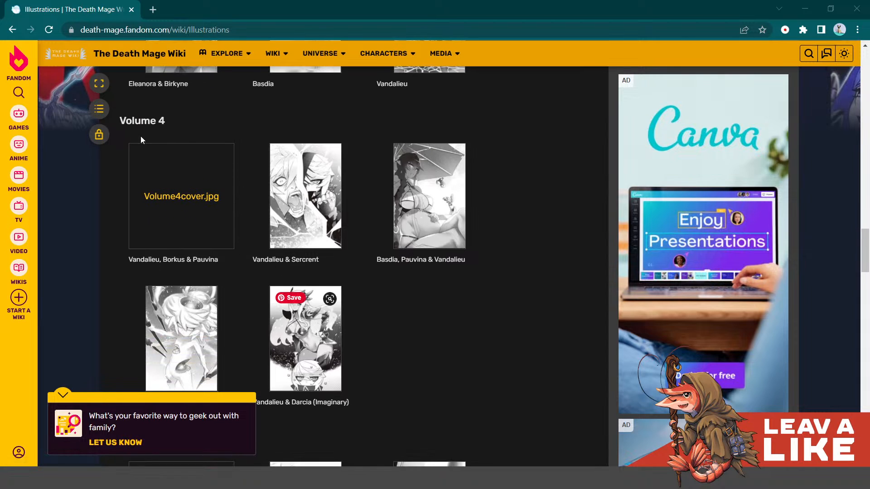
scroll(185, 247, down, 2)
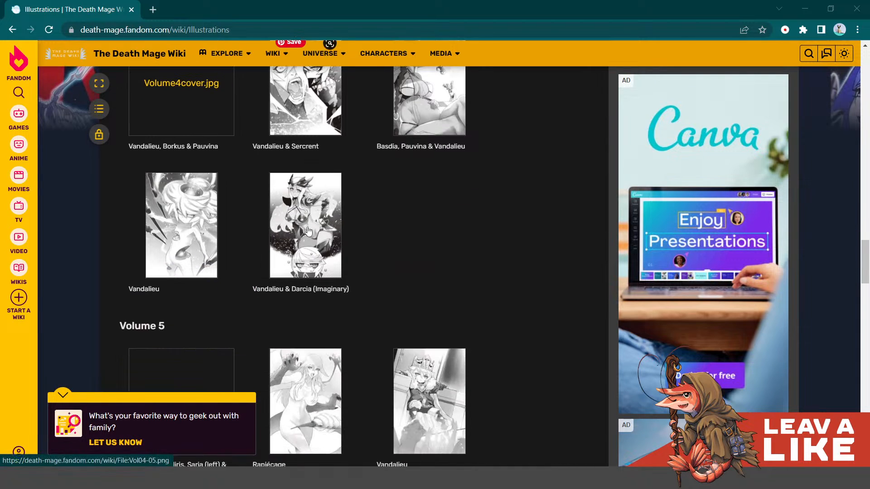
scroll(186, 247, up, 1)
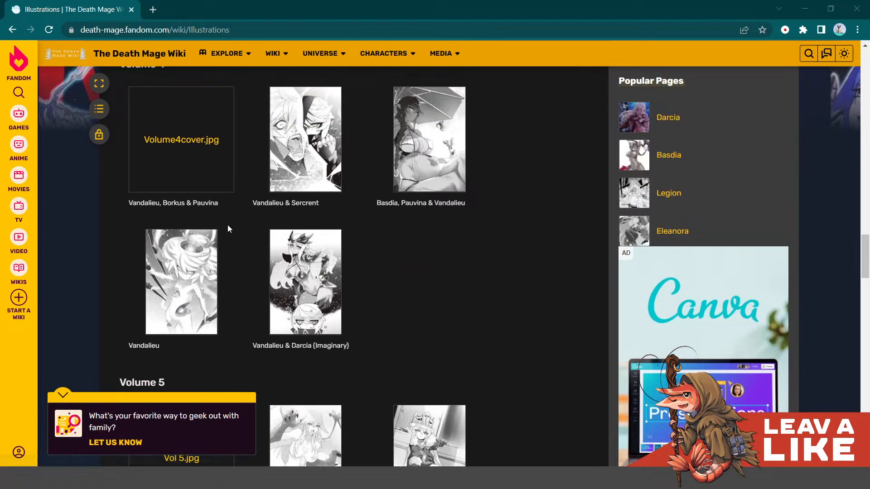
- View the Volume 4 illustration captioned only "Vandalieu" at full size and close it again
click(186, 277)
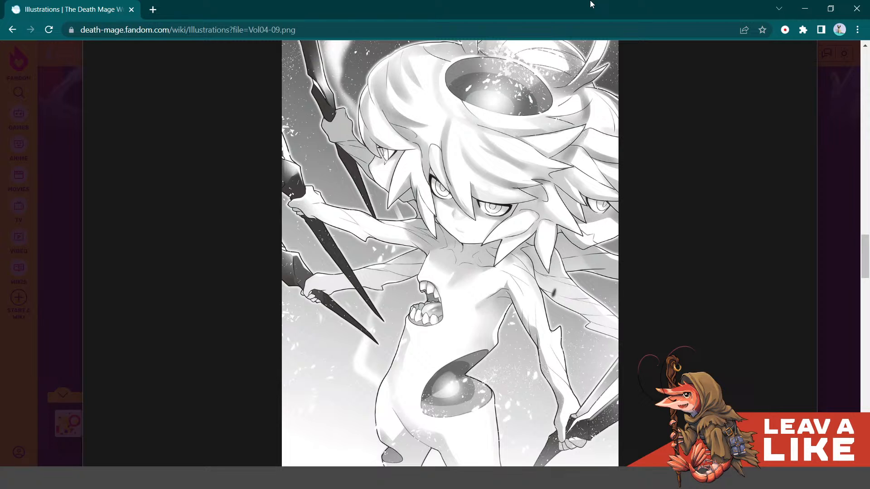
mouse_move(782, 129)
click(836, 137)
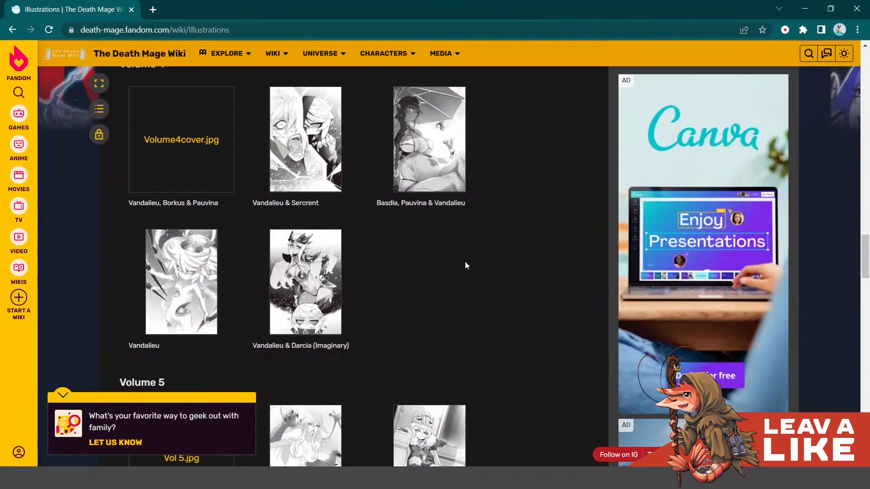
- Look over the gallery's Volume 2 to Volume 5 illustrations once more
scroll(467, 265, up, 5)
scroll(480, 268, down, 6)
scroll(491, 272, up, 6)
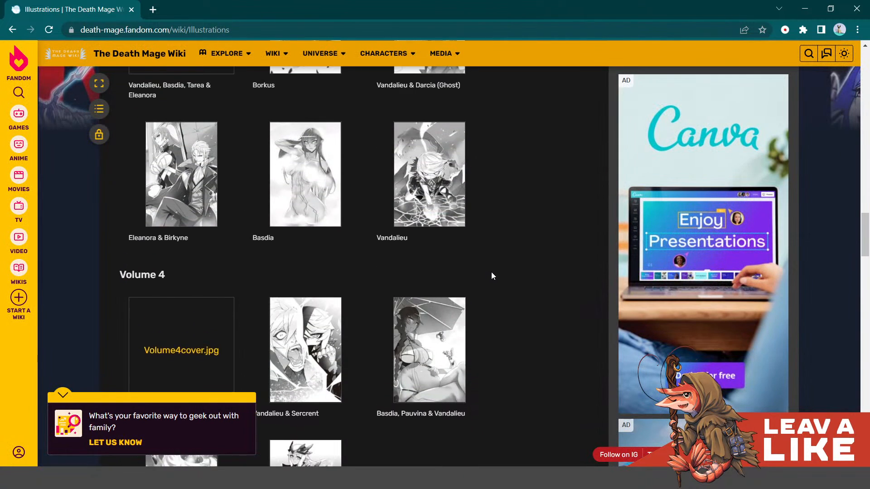
scroll(498, 227, down, 4)
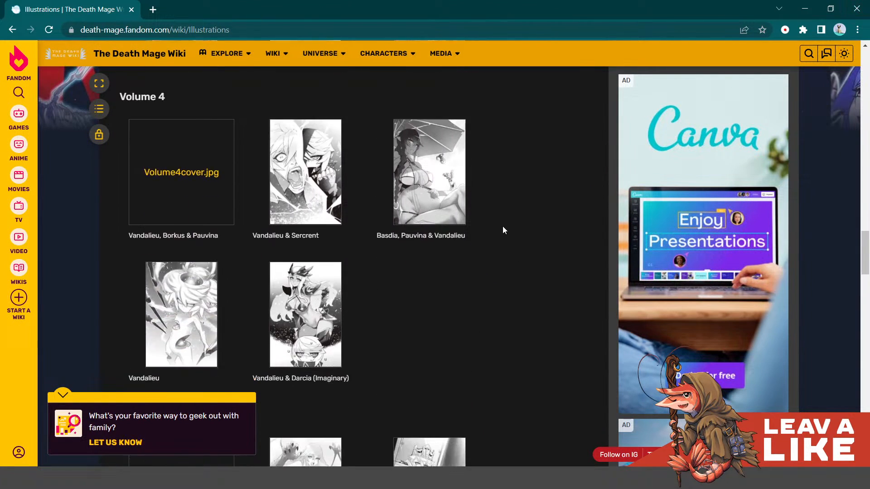
scroll(512, 234, down, 10)
scroll(530, 243, down, 2)
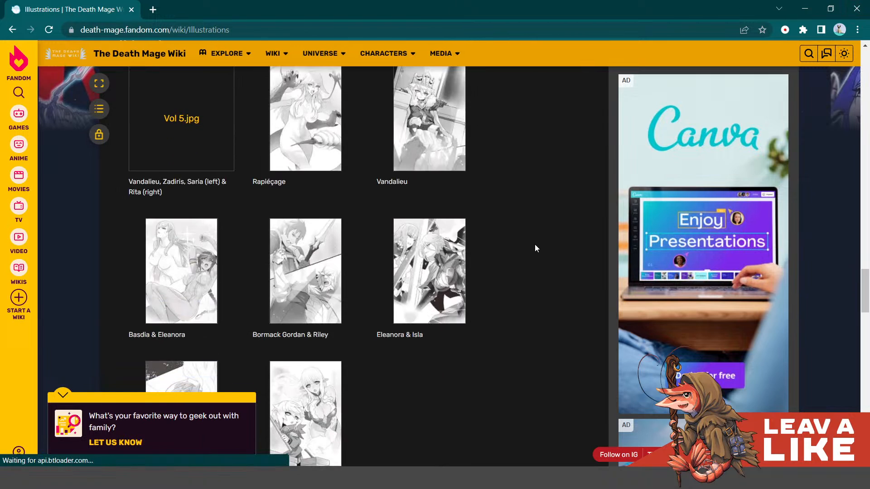
scroll(534, 244, down, 6)
scroll(534, 244, up, 16)
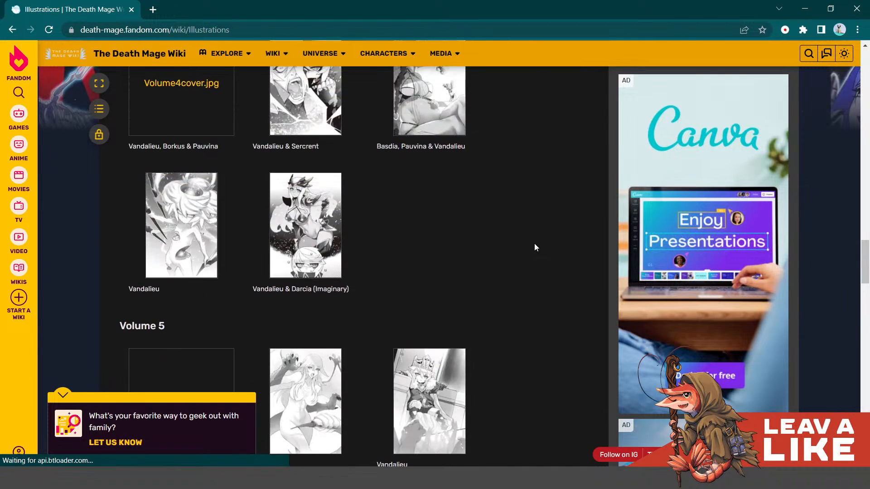
scroll(530, 246, up, 5)
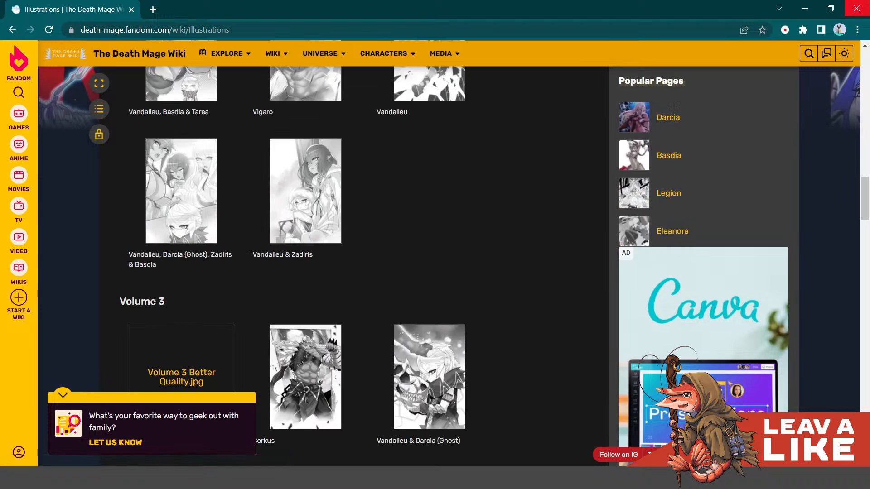
- Close the browser, return to Clip Studio Paint and hide Layer 1 with the rough construction sketches
click(856, 7)
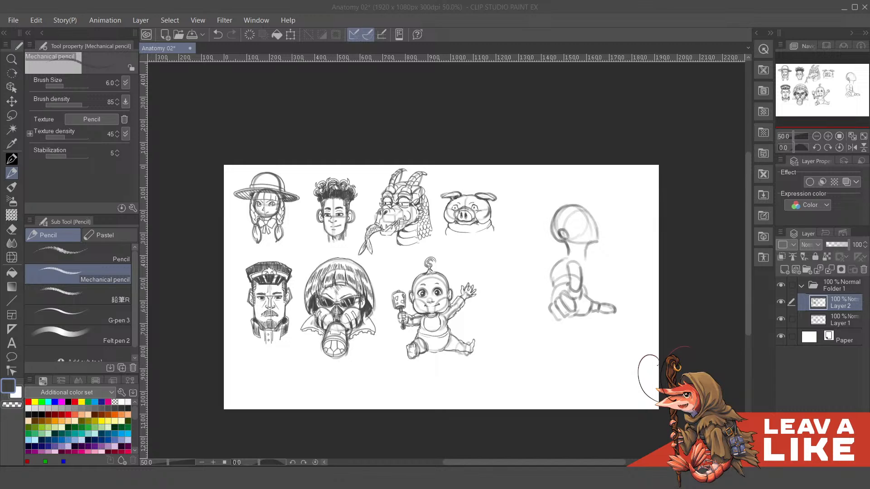
click(734, 340)
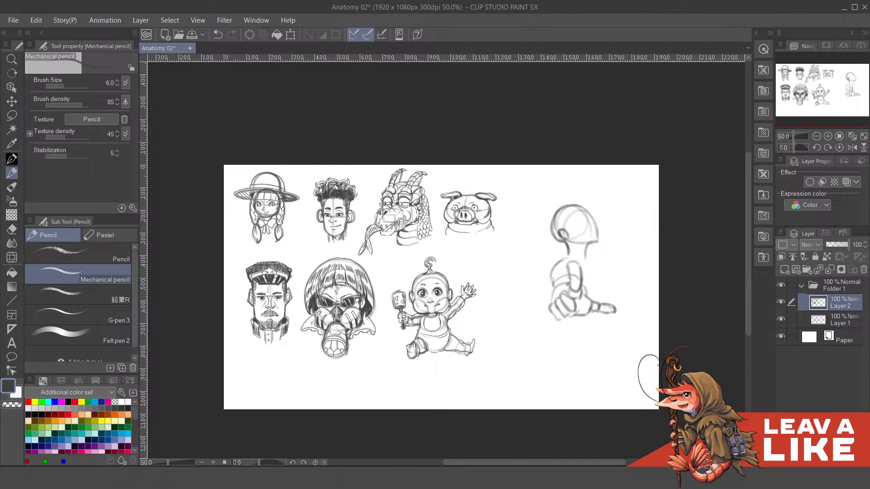
click(781, 318)
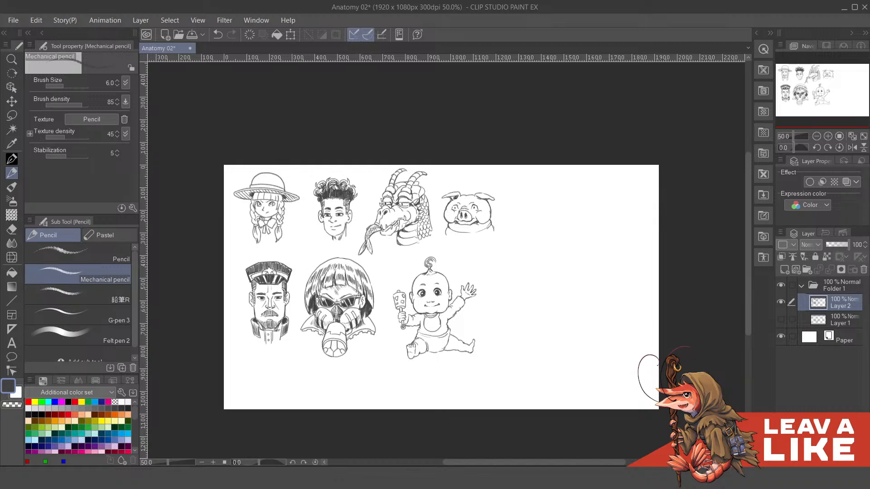
- Examine the clean character line art on Layer 2 up close and as a whole page
scroll(256, 217, up, 4)
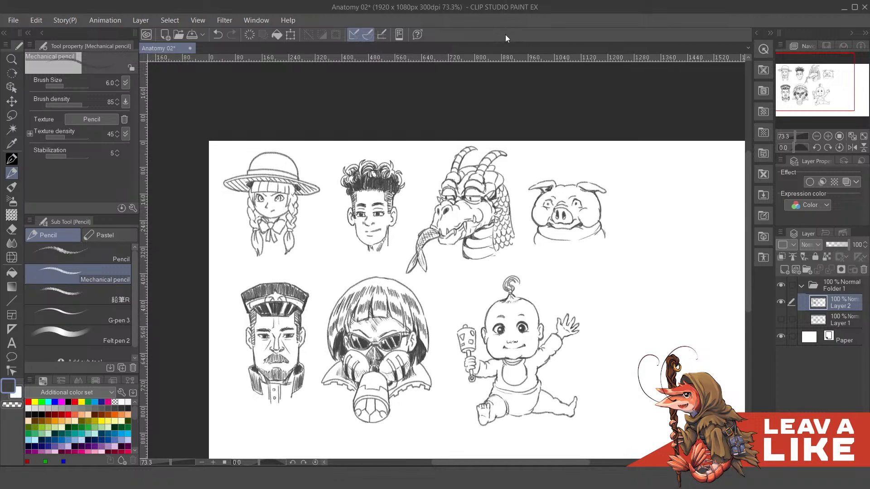
scroll(319, 195, up, 4)
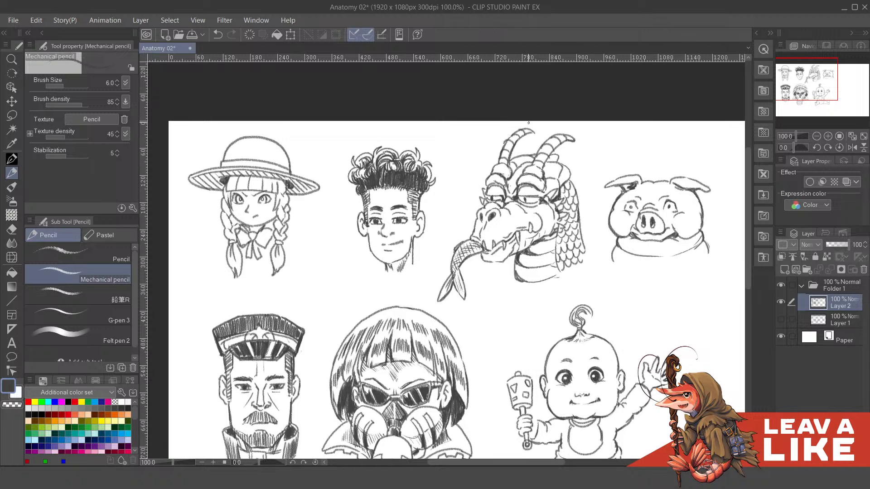
scroll(528, 122, down, 4)
scroll(565, 119, up, 2)
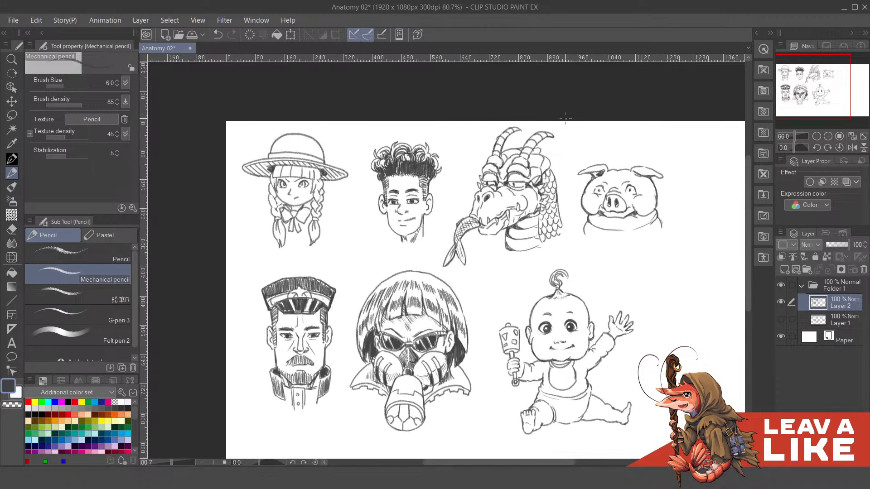
scroll(565, 119, up, 3)
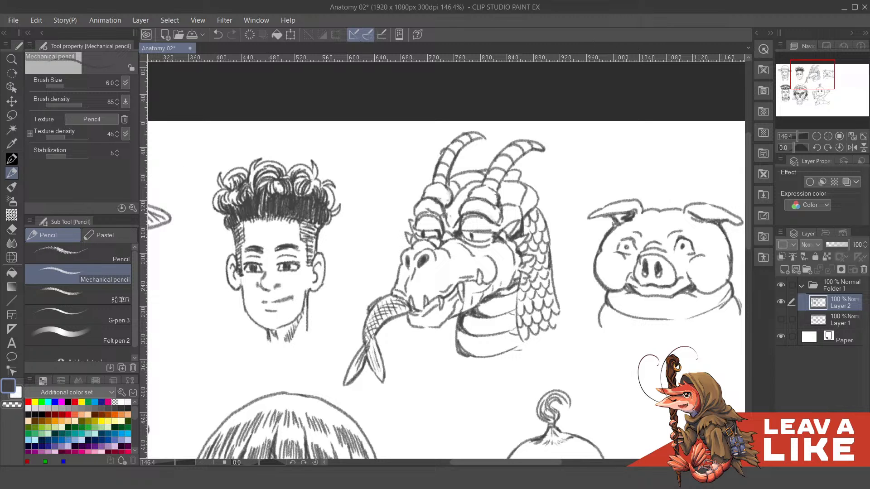
scroll(553, 171, down, 6)
scroll(516, 220, up, 2)
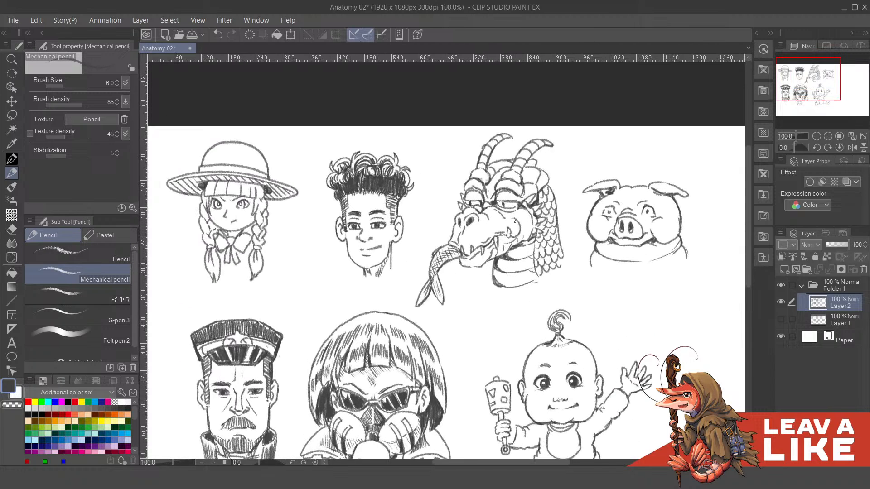
scroll(515, 221, up, 2)
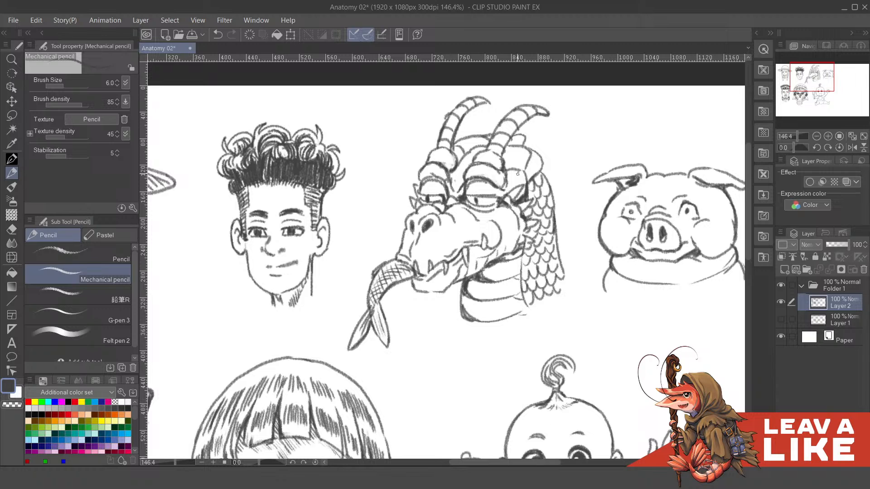
scroll(551, 180, down, 2)
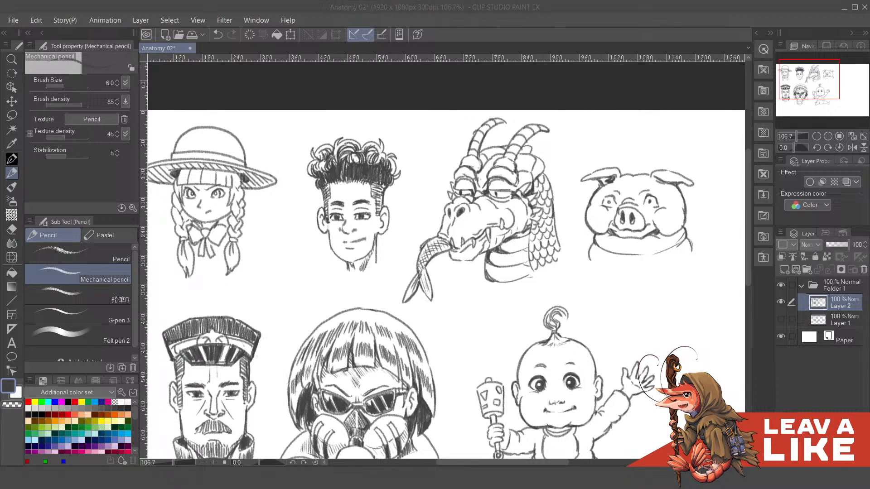
scroll(551, 199, down, 5)
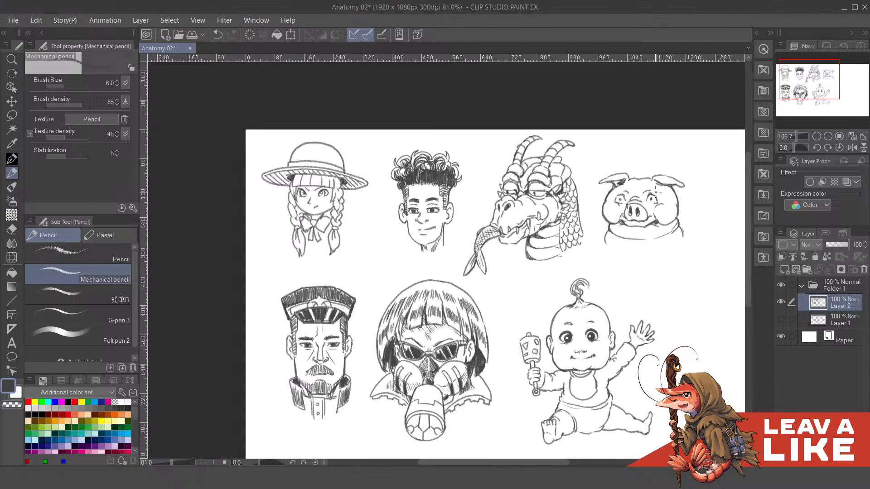
scroll(360, 161, down, 2)
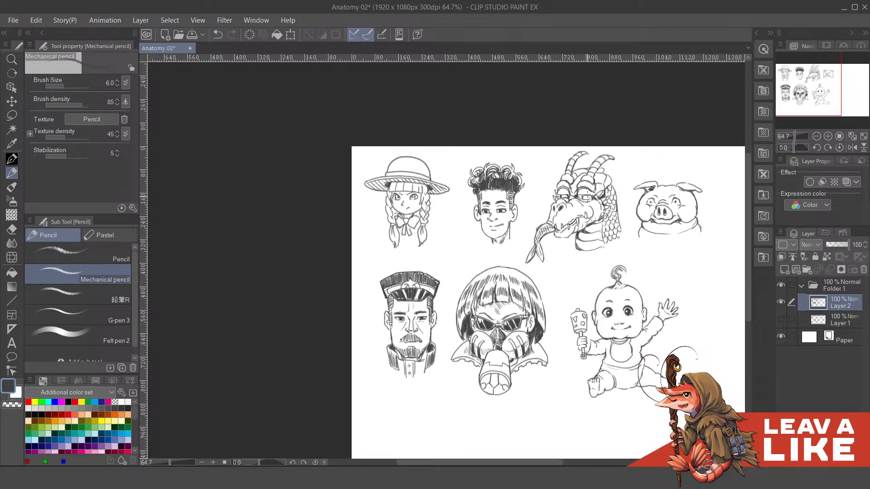
- Show Layer 1 to compare its rough construction sketches with the character line art on Layer 2
scroll(360, 161, down, 3)
scroll(486, 158, up, 3)
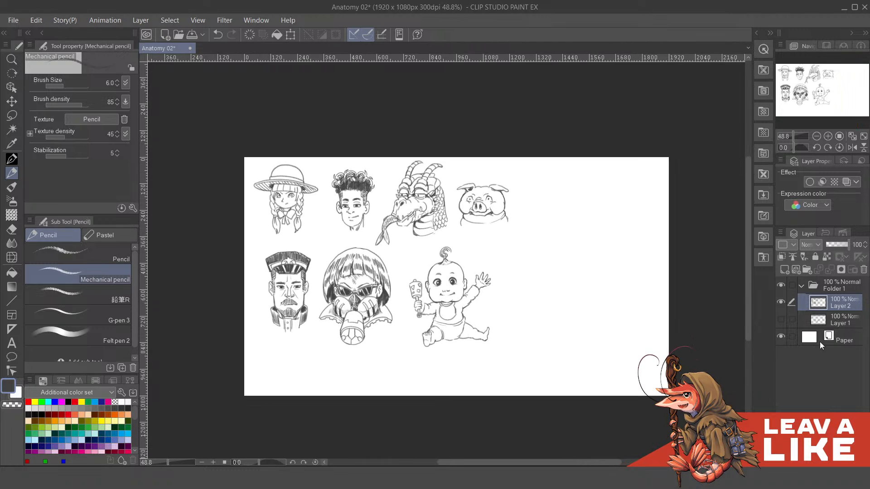
click(780, 319)
scroll(617, 276, up, 1)
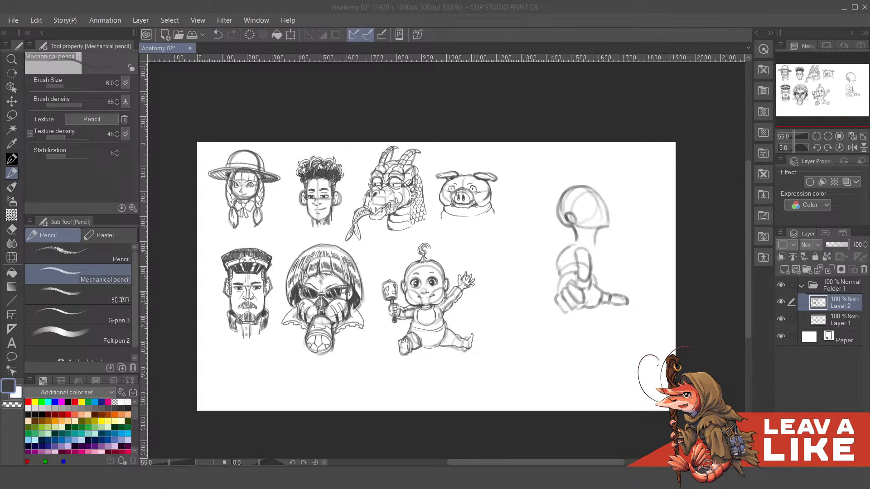
click(305, 117)
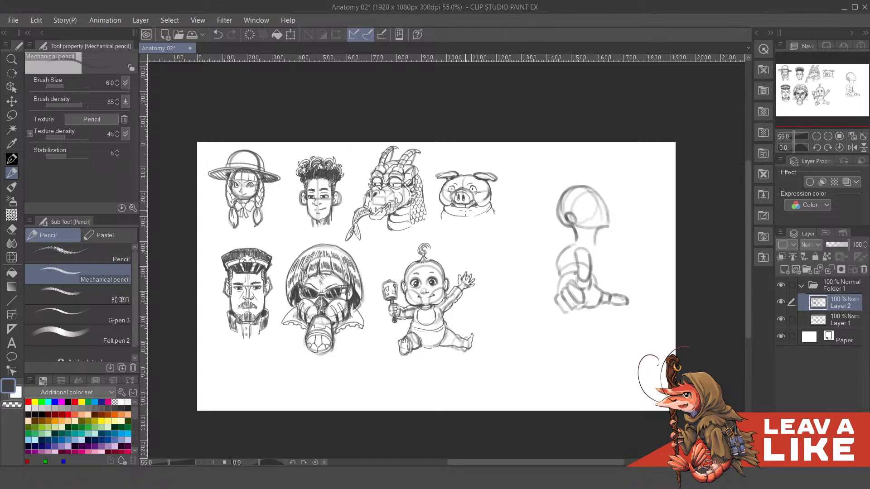
scroll(465, 212, up, 1)
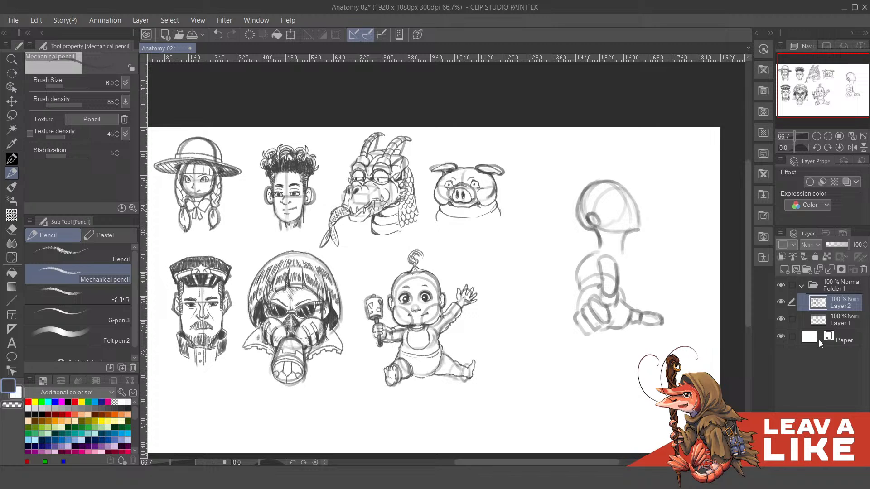
- Hide Layer 1 and review the seven clean character drawings on Layer 2 at different magnifications
click(781, 319)
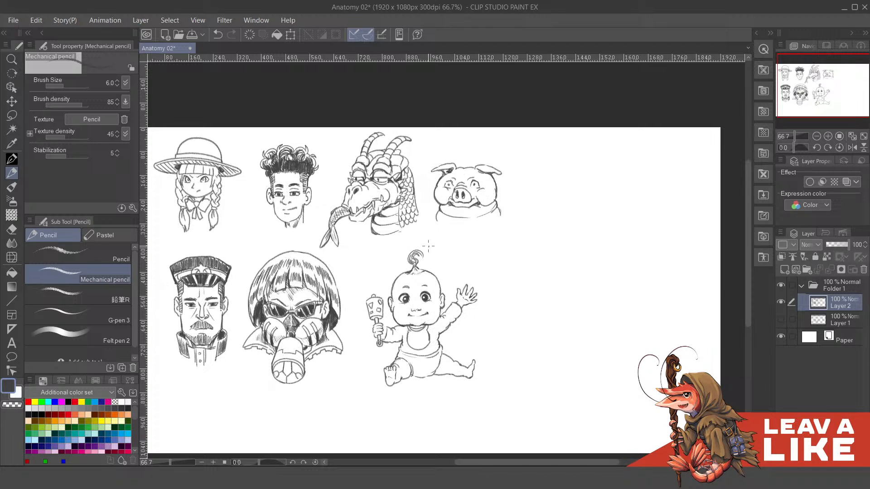
scroll(588, 184, down, 1)
scroll(404, 240, up, 1)
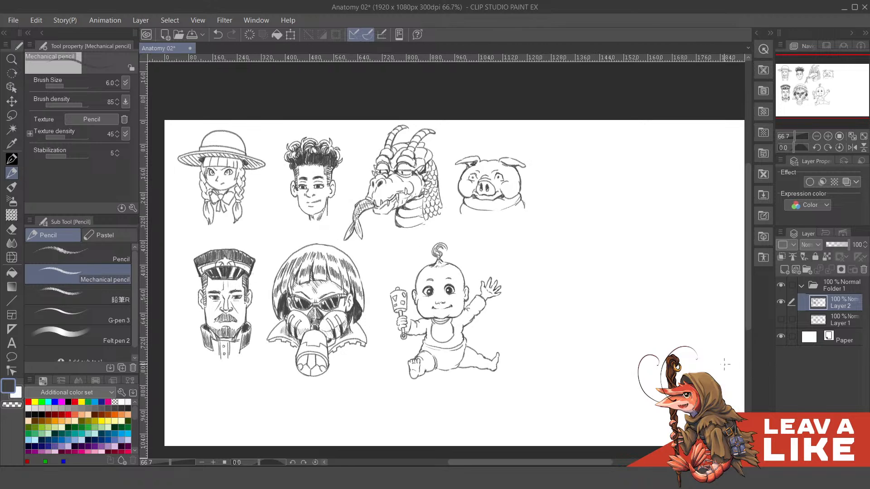
scroll(443, 361, up, 1)
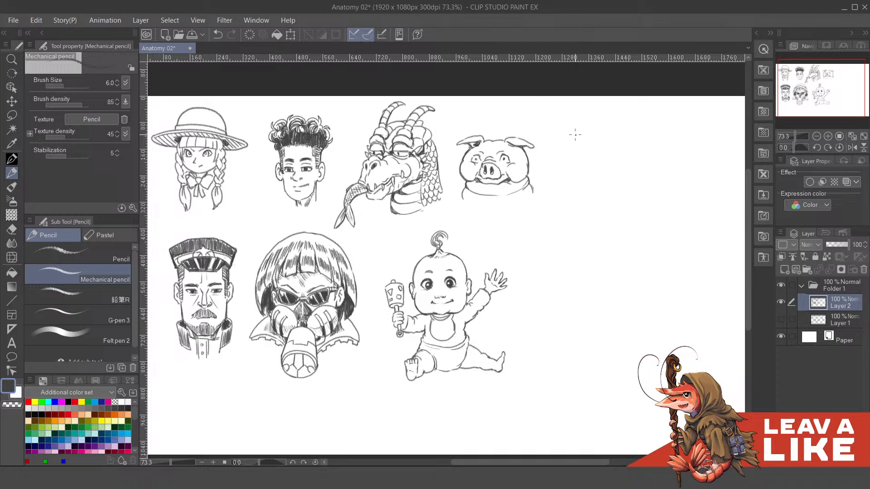
scroll(600, 191, down, 2)
scroll(337, 151, up, 1)
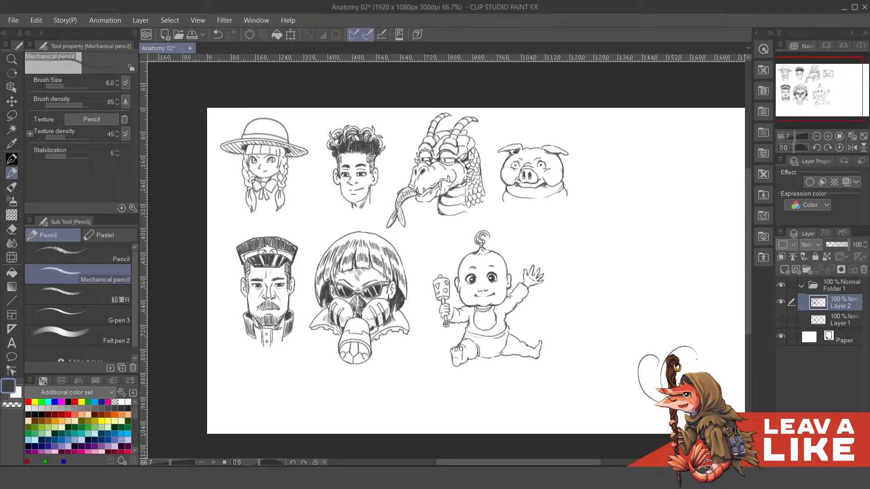
mouse_move(544, 478)
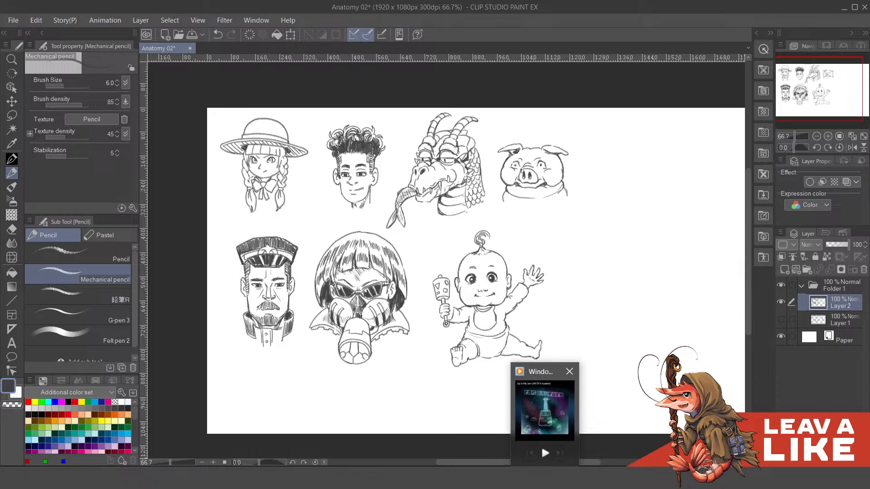